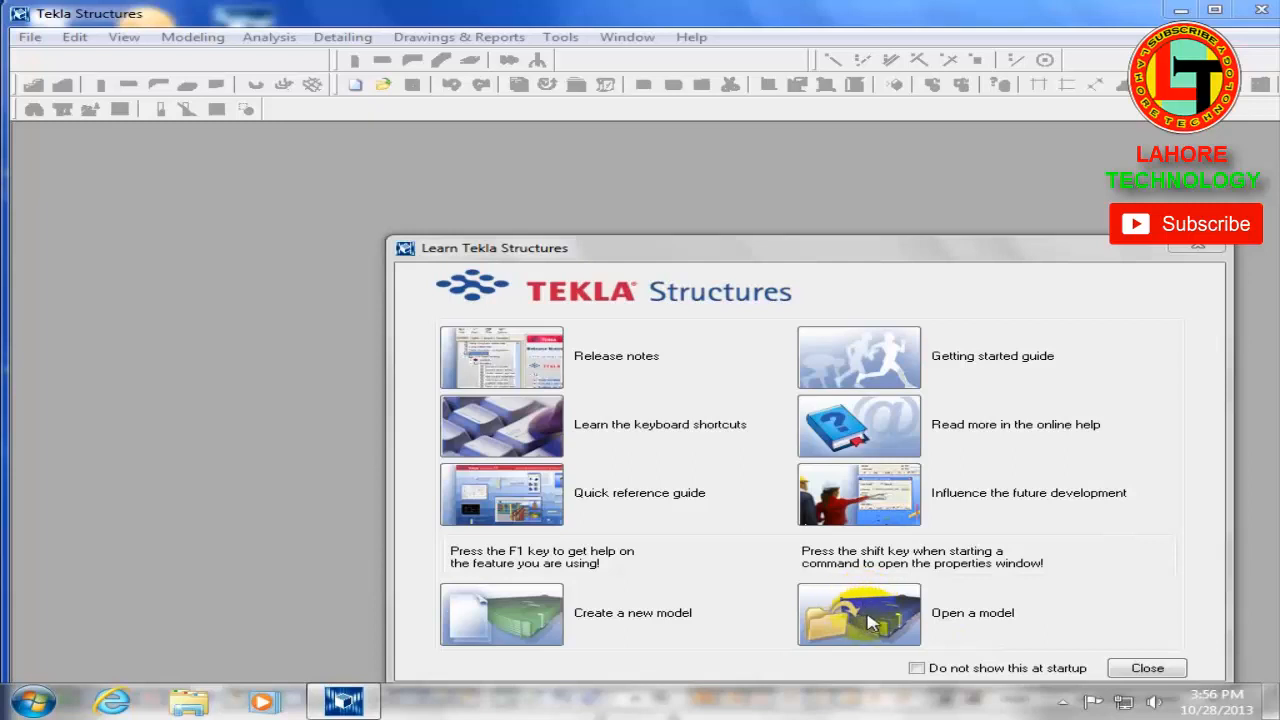
# Step: Start opening an existing model and browse to the TRN_BASIC_2013 model folder on drive D
pyautogui.click(868, 618)
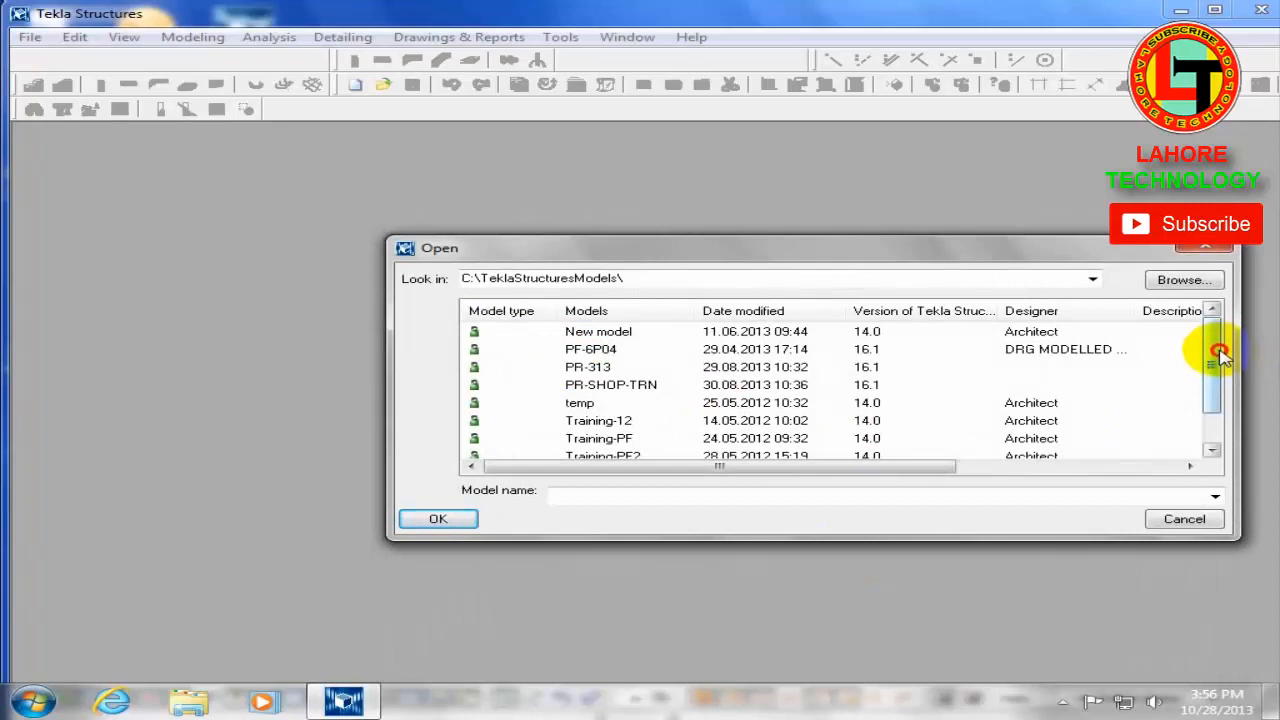
pyautogui.moveTo(1220, 355)
pyautogui.mouseDown()
pyautogui.moveTo(1222, 373)
pyautogui.moveTo(1214, 334)
pyautogui.mouseUp()
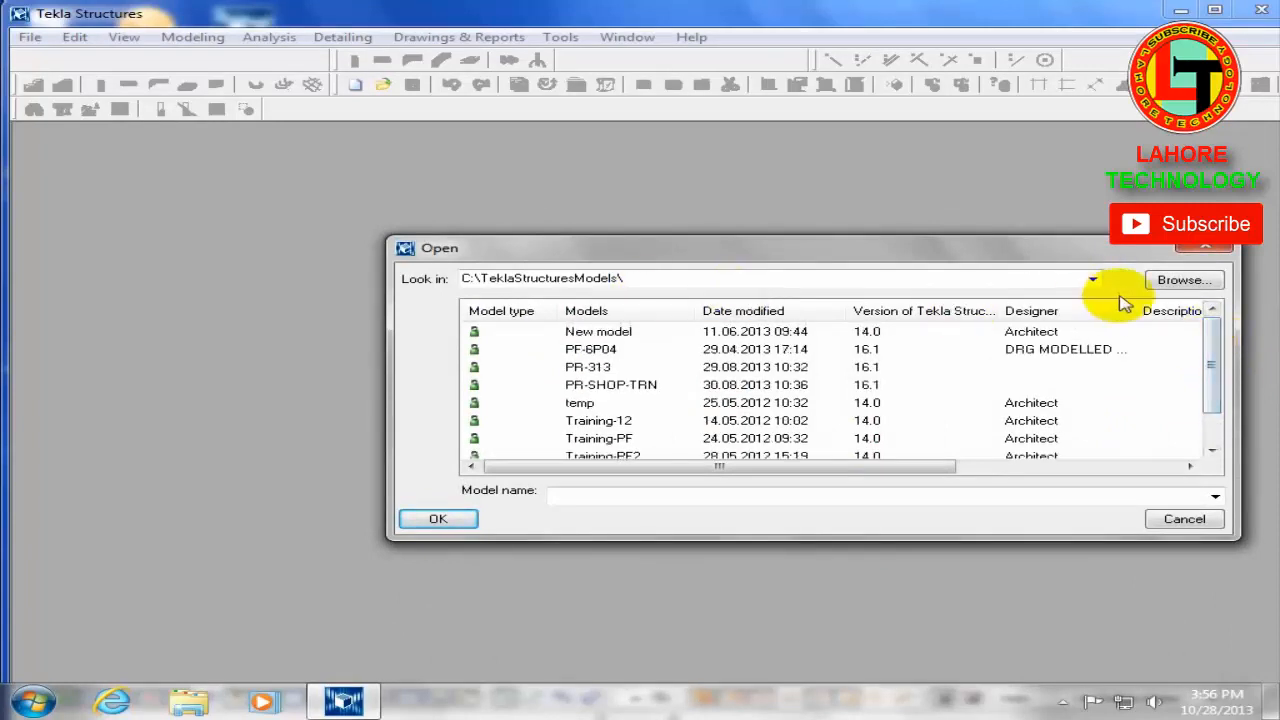
pyautogui.click(1183, 280)
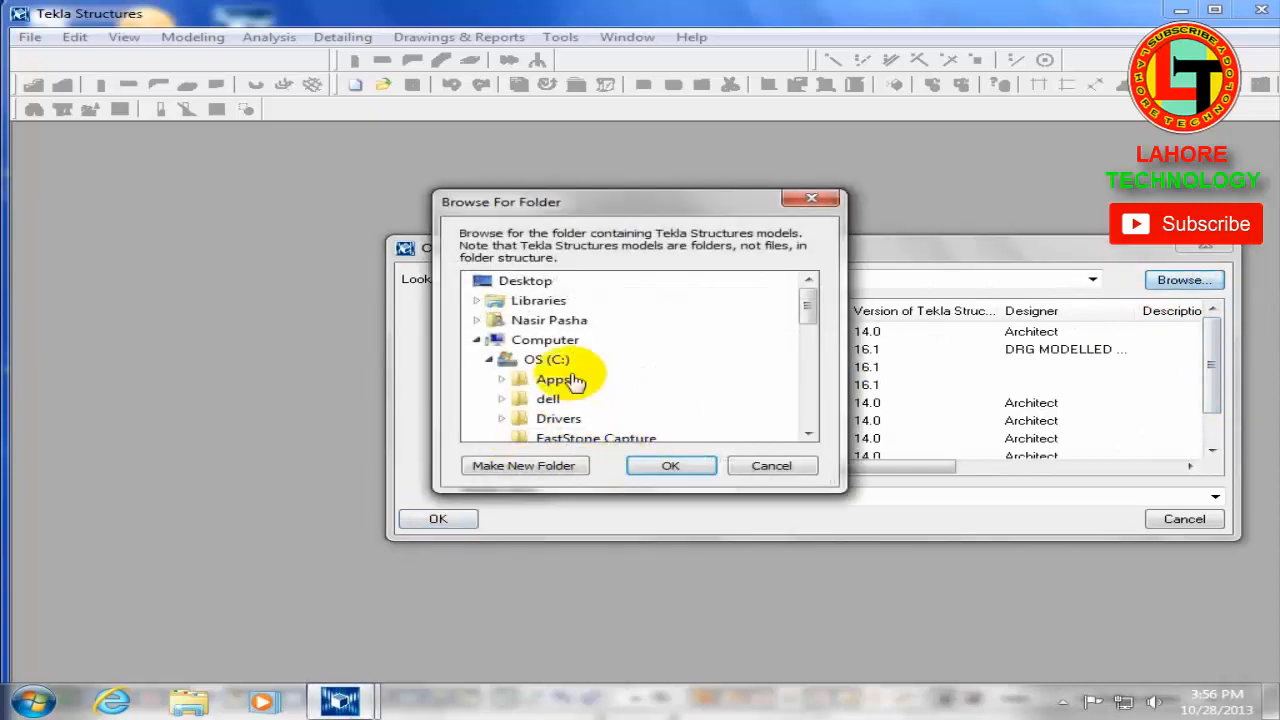
pyautogui.click(478, 341)
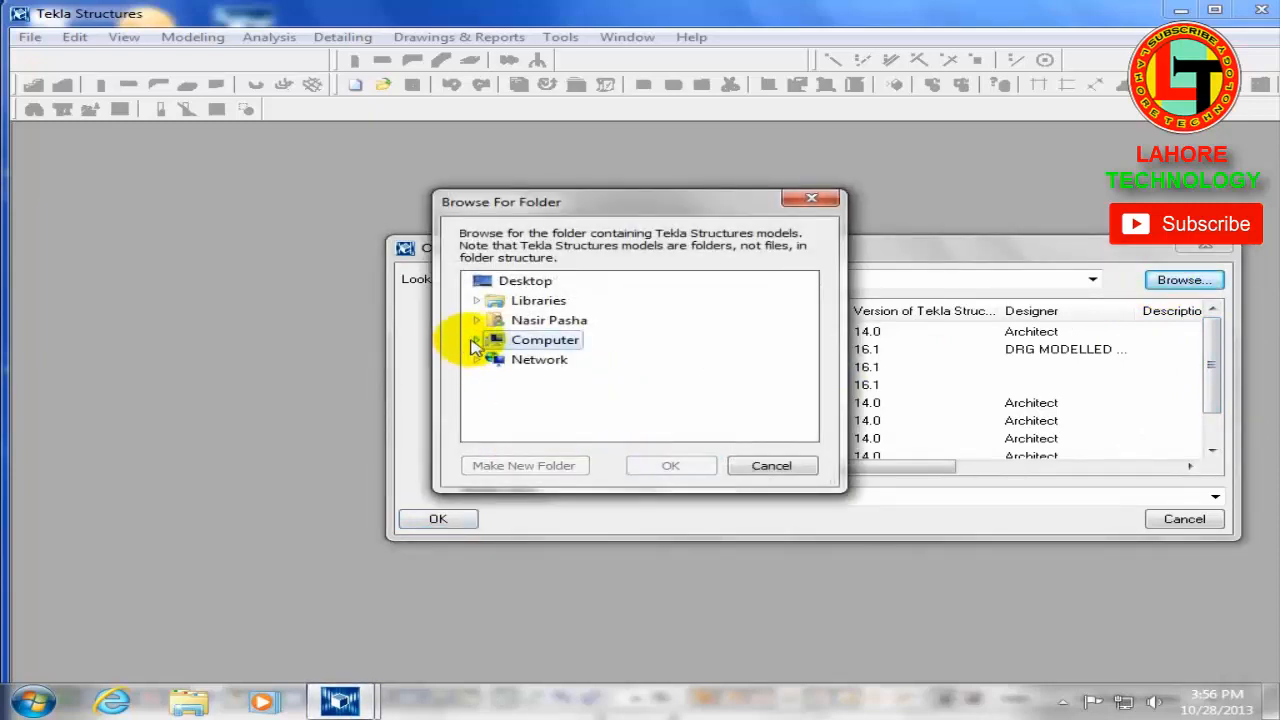
pyautogui.click(476, 342)
pyautogui.scroll(-5, 522, 405)
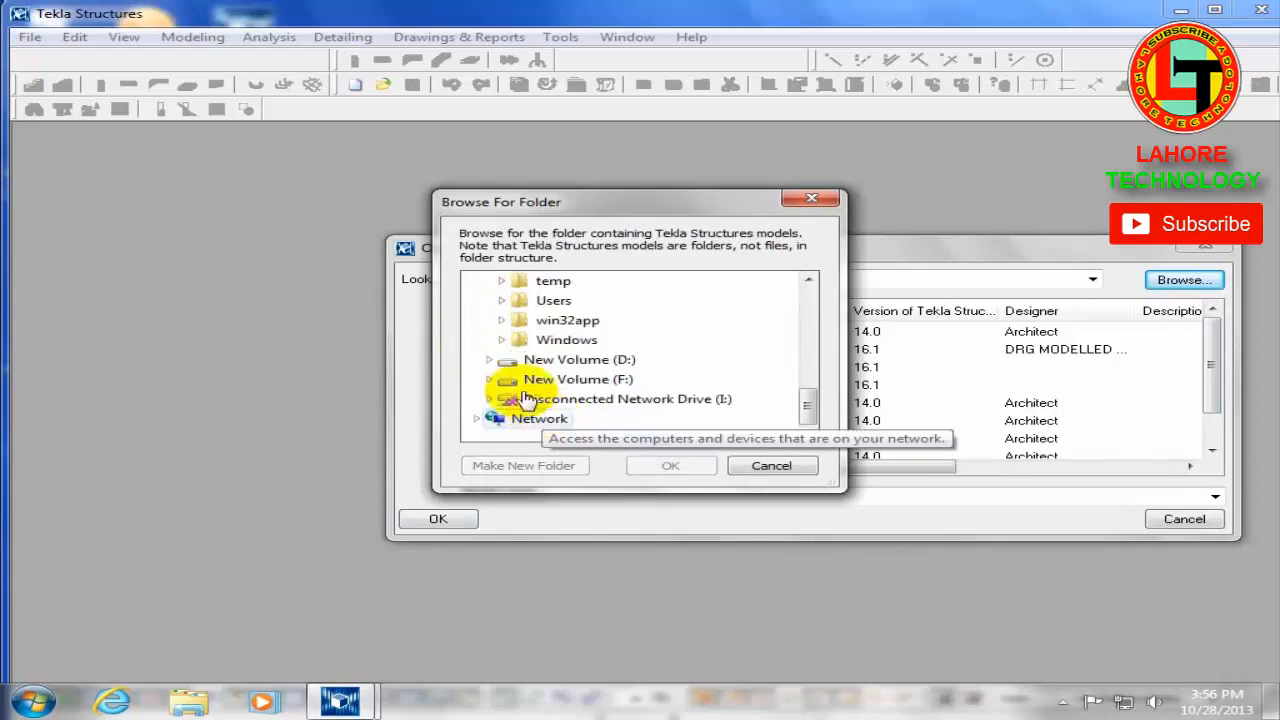
pyautogui.click(488, 360)
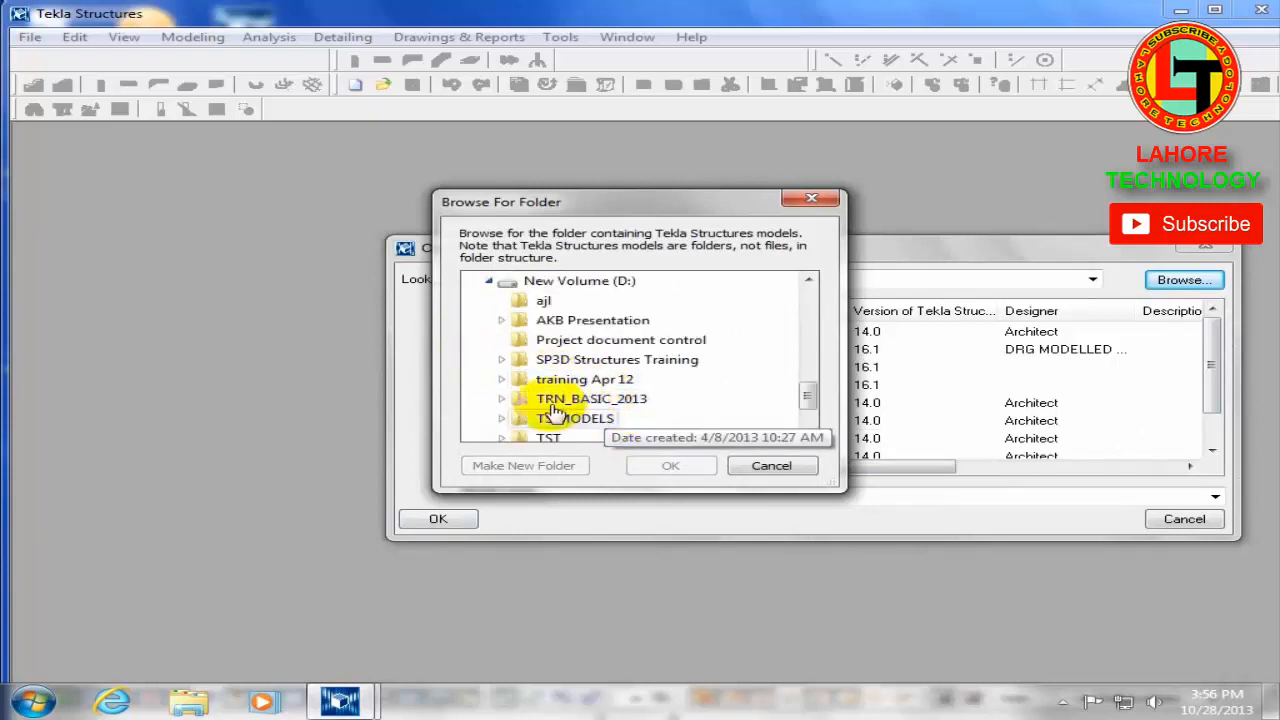
pyautogui.click(501, 398)
pyautogui.click(545, 398)
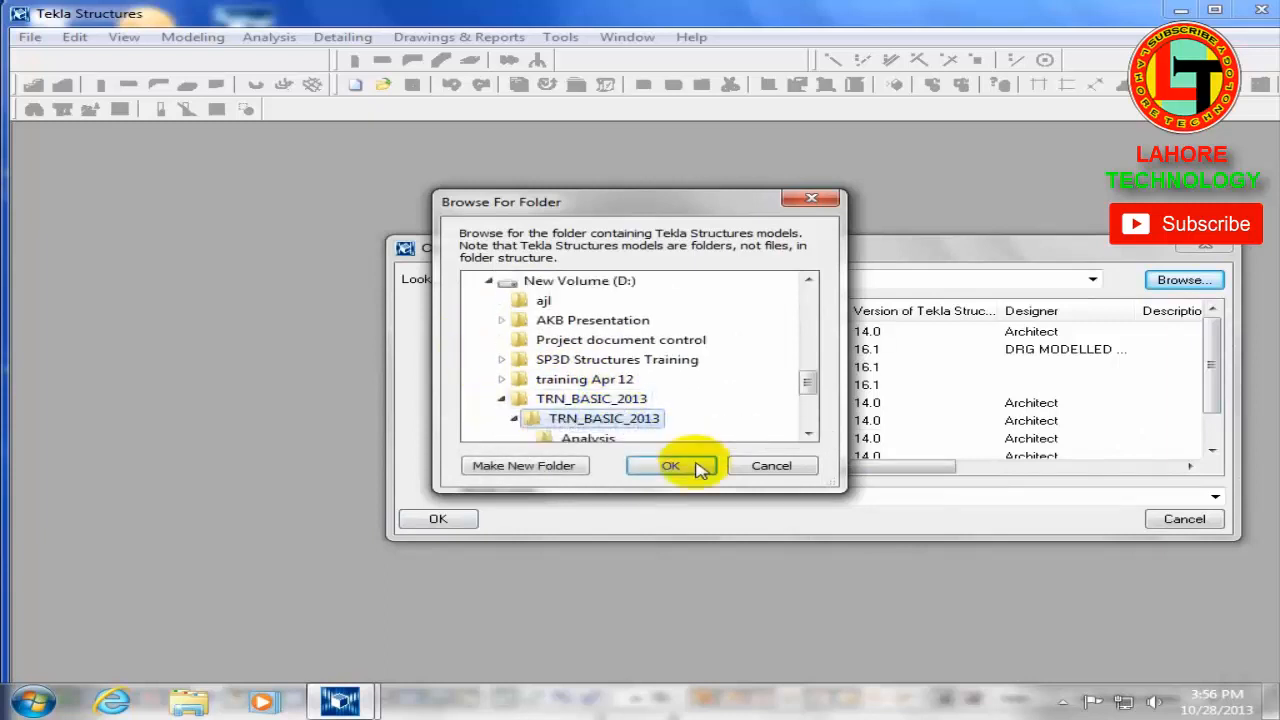
pyautogui.click(699, 467)
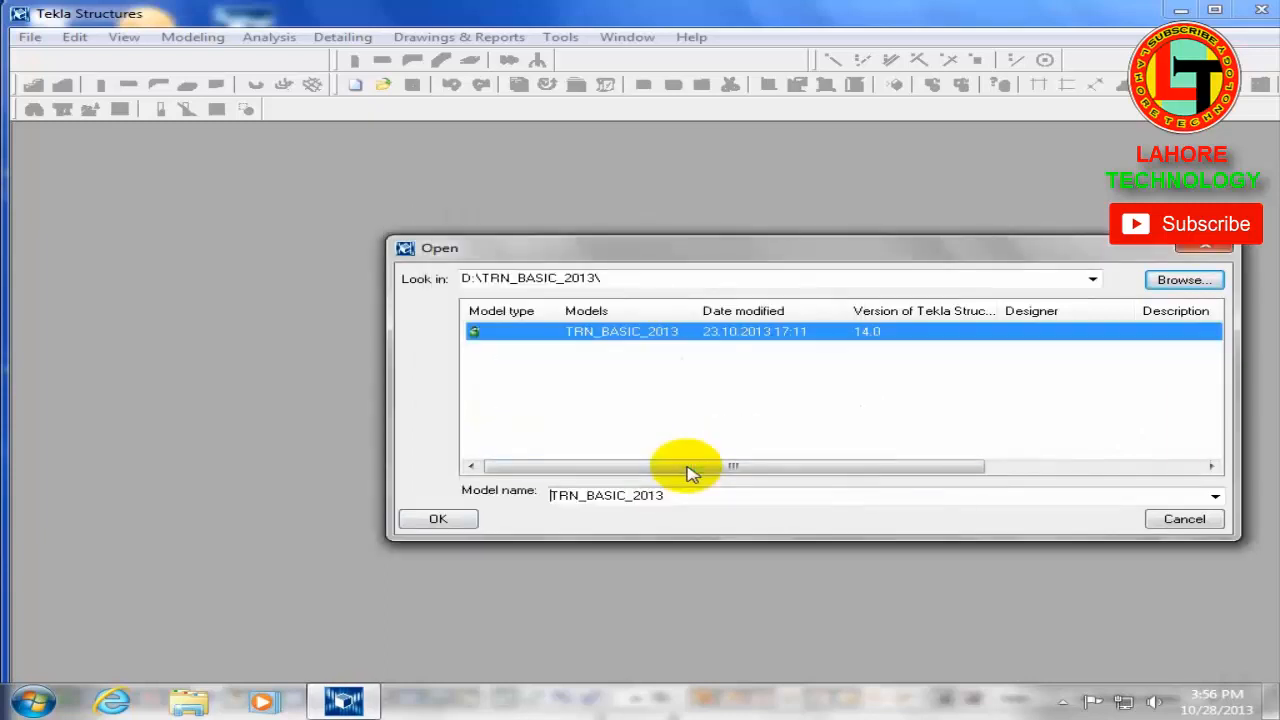
# Step: Open the TRN_BASIC_2013 model and close the project news report
pyautogui.click(451, 525)
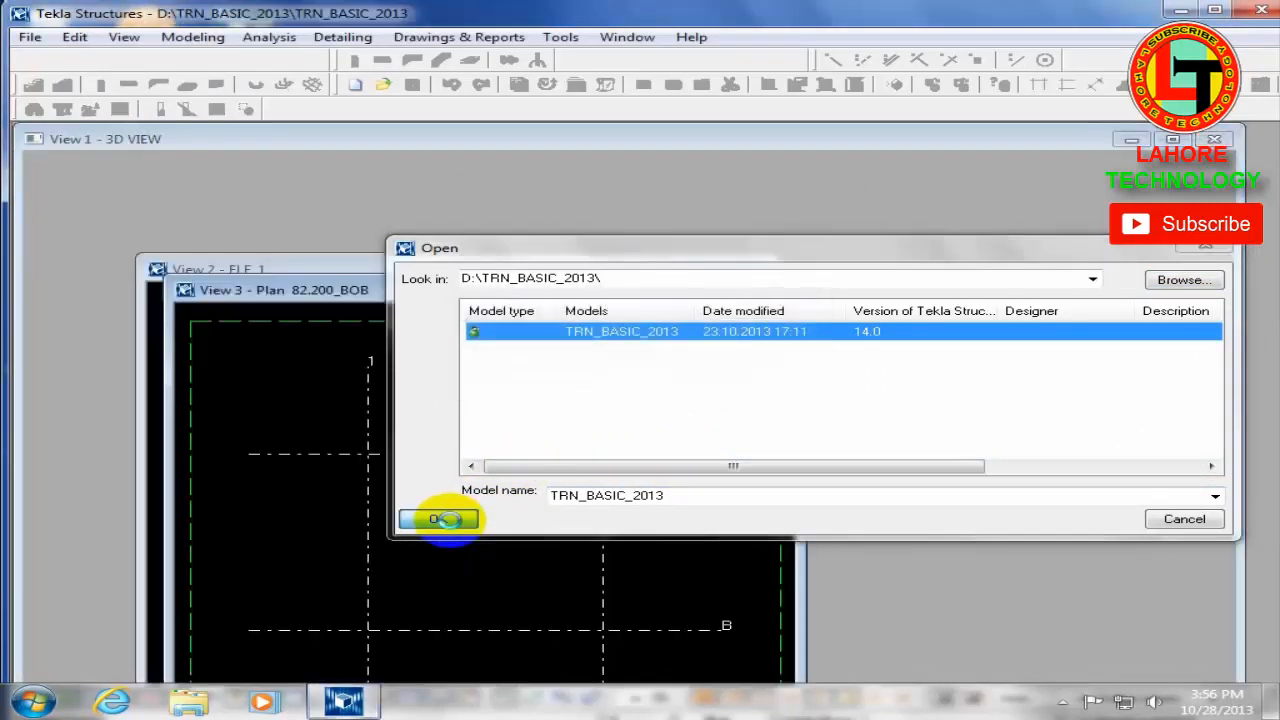
pyautogui.click(447, 519)
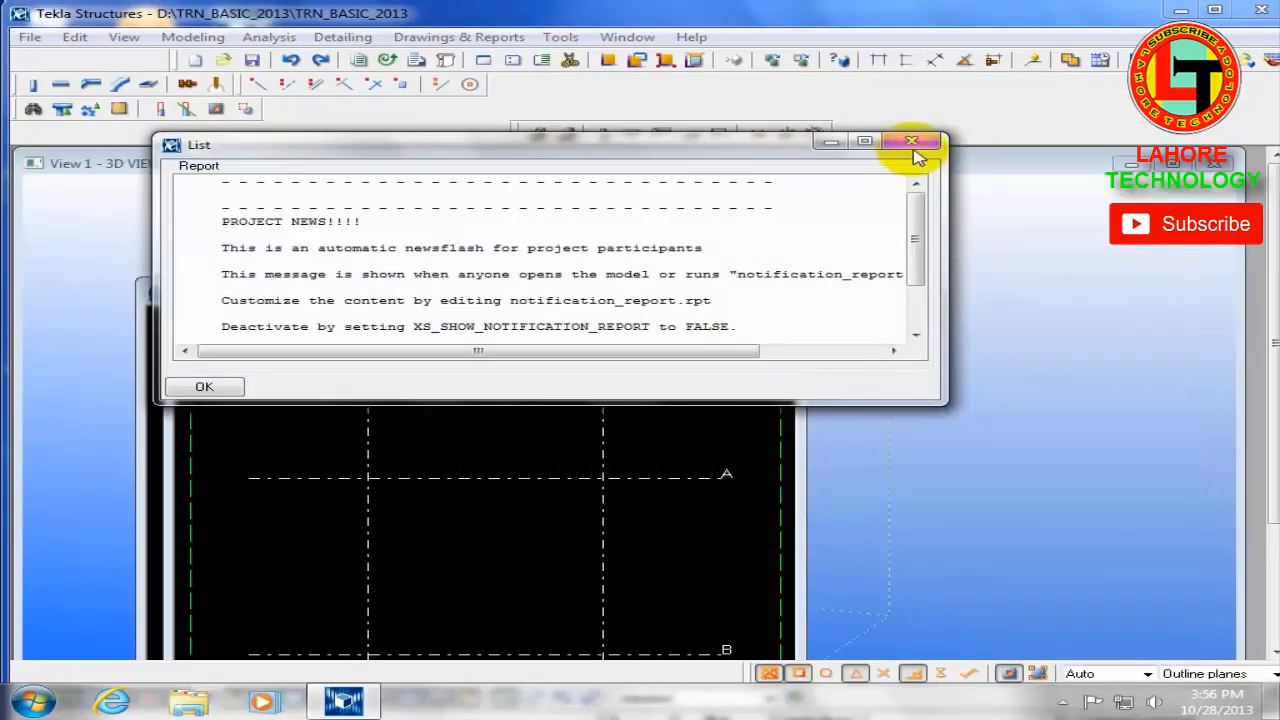
pyautogui.click(914, 144)
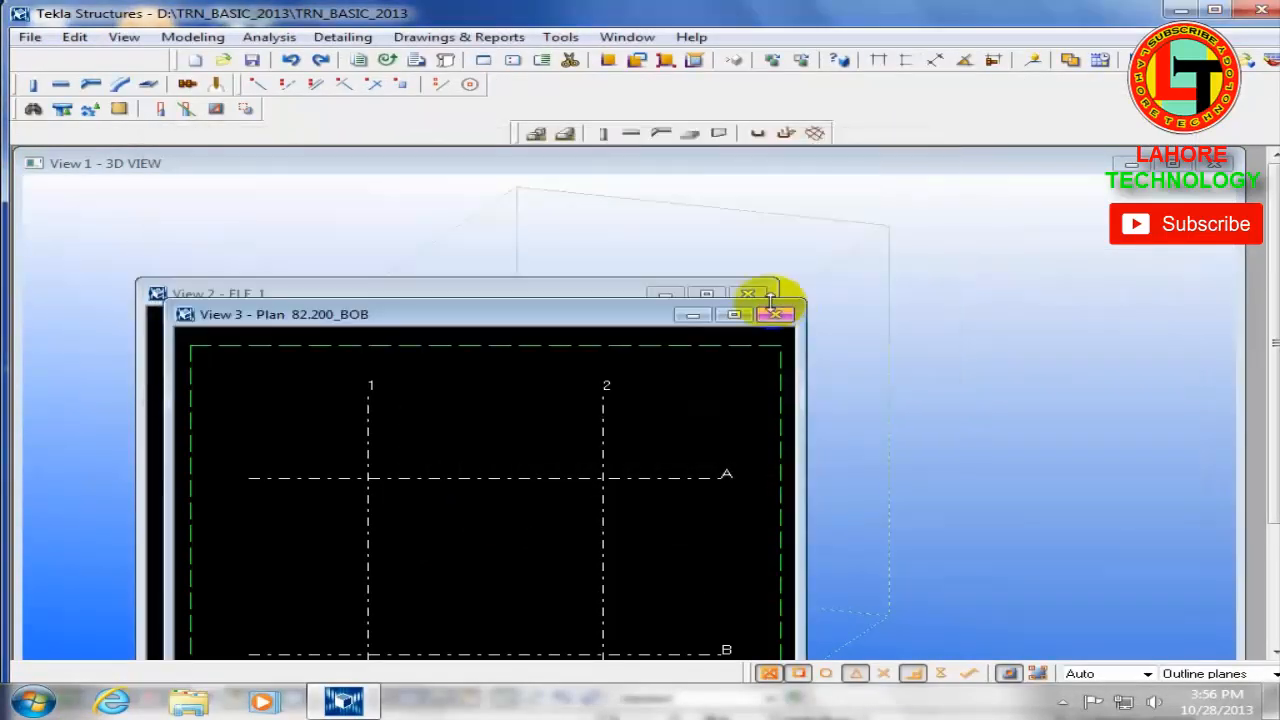
# Step: Maximize the 3D view and fit its work area to the entire model
pyautogui.click(1171, 167)
pyautogui.rightClick(768, 300)
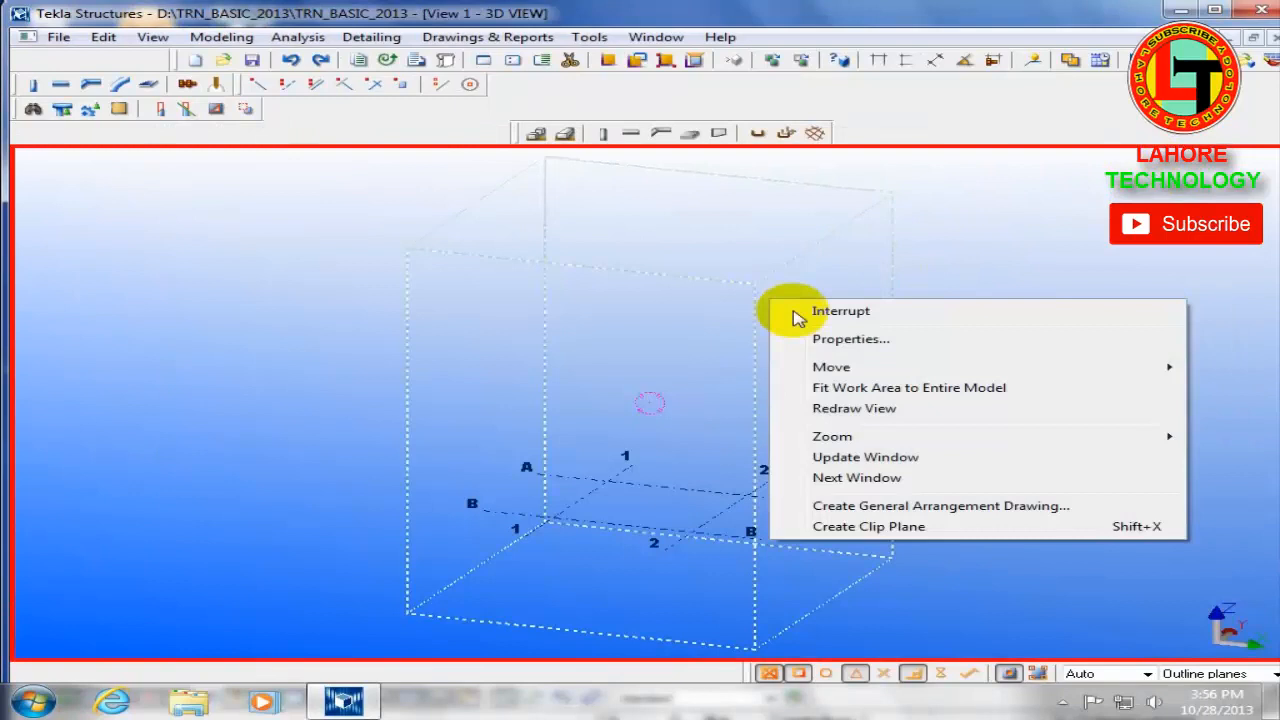
pyautogui.click(866, 385)
pyautogui.scroll(5, 594, 500)
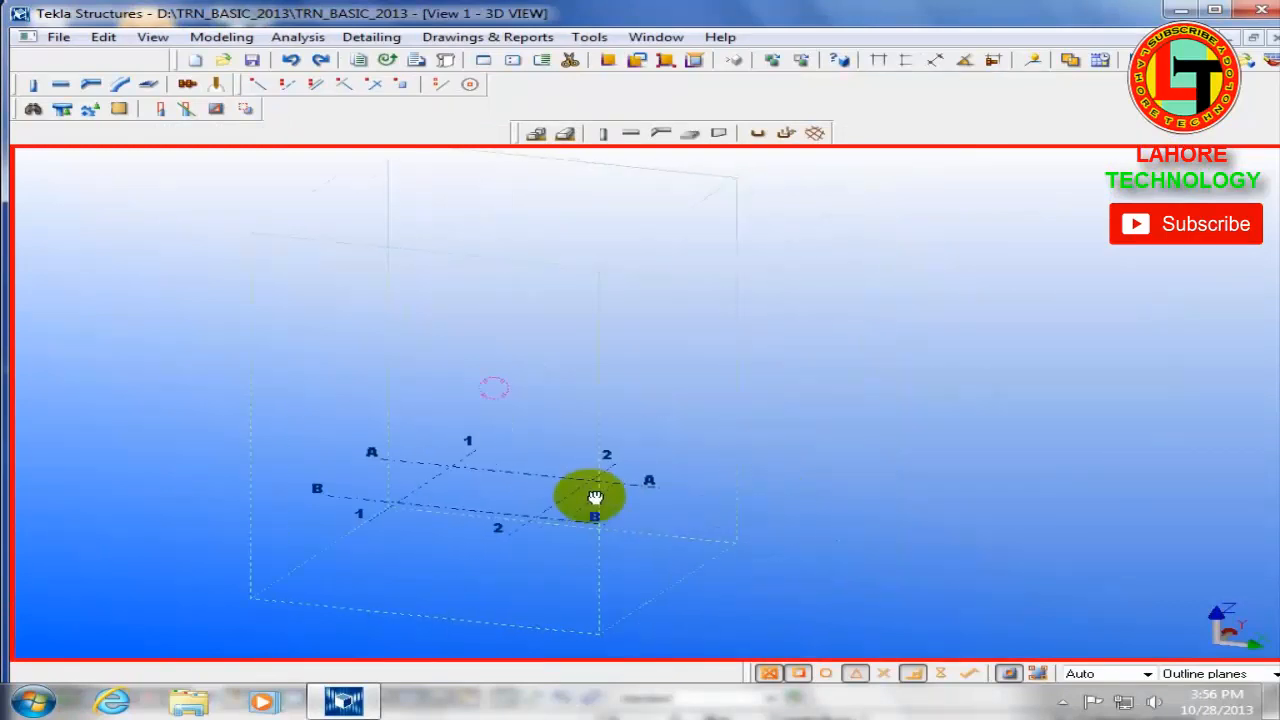
pyautogui.scroll(4, 385, 487)
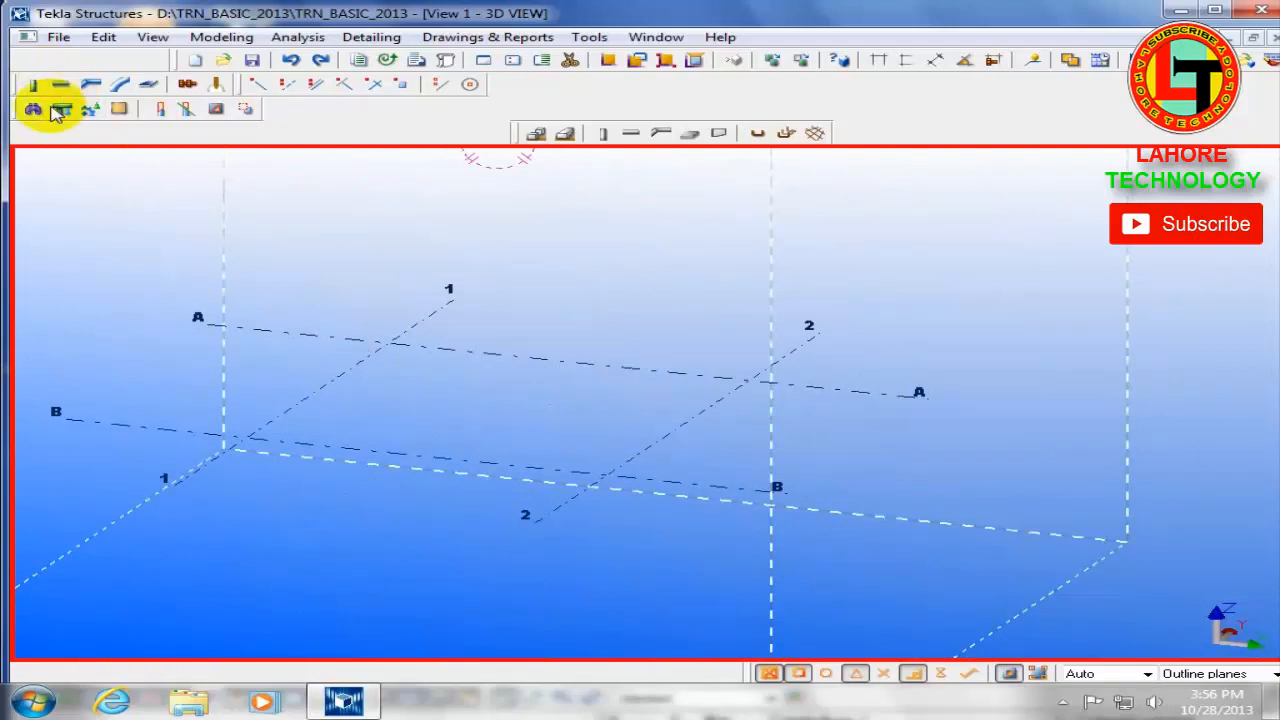
# Step: Dock the Steel and Detailing toolbars vertically along the left edge and close the Concrete toolbar
pyautogui.moveTo(17, 88); pyautogui.dragTo(18, 175)
pyautogui.moveTo(17, 112); pyautogui.dragTo(14, 320)
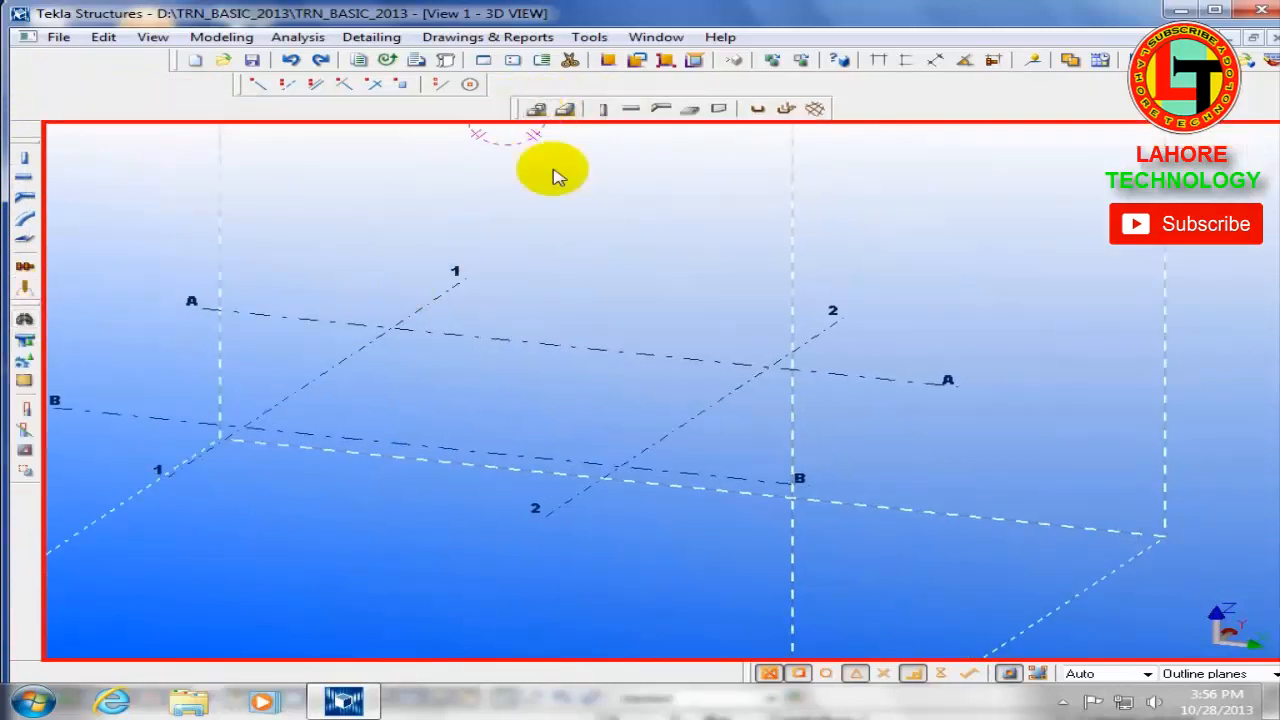
pyautogui.moveTo(518, 116); pyautogui.dragTo(358, 294)
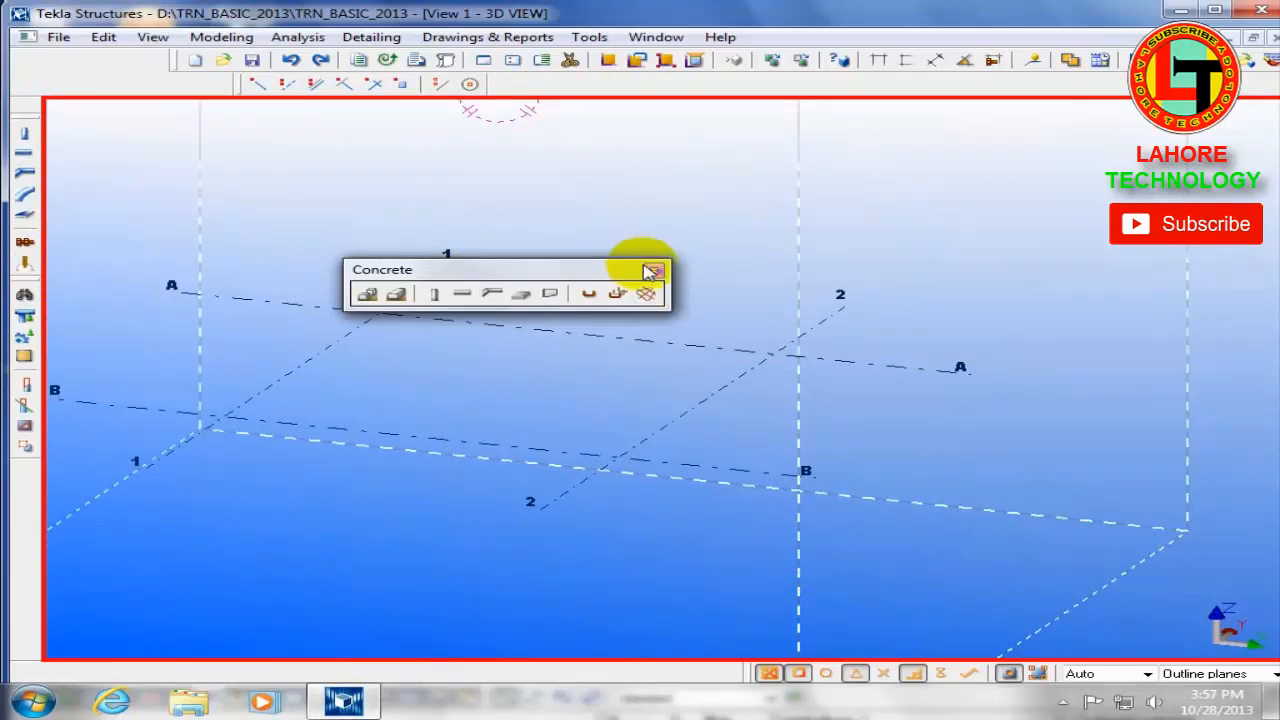
pyautogui.click(651, 270)
# Step: Dock the Points toolbar vertically beside the Steel toolbar, and arrange the General and Snapping toolbars in rows above the model view
pyautogui.moveTo(240, 84); pyautogui.dragTo(36, 116)
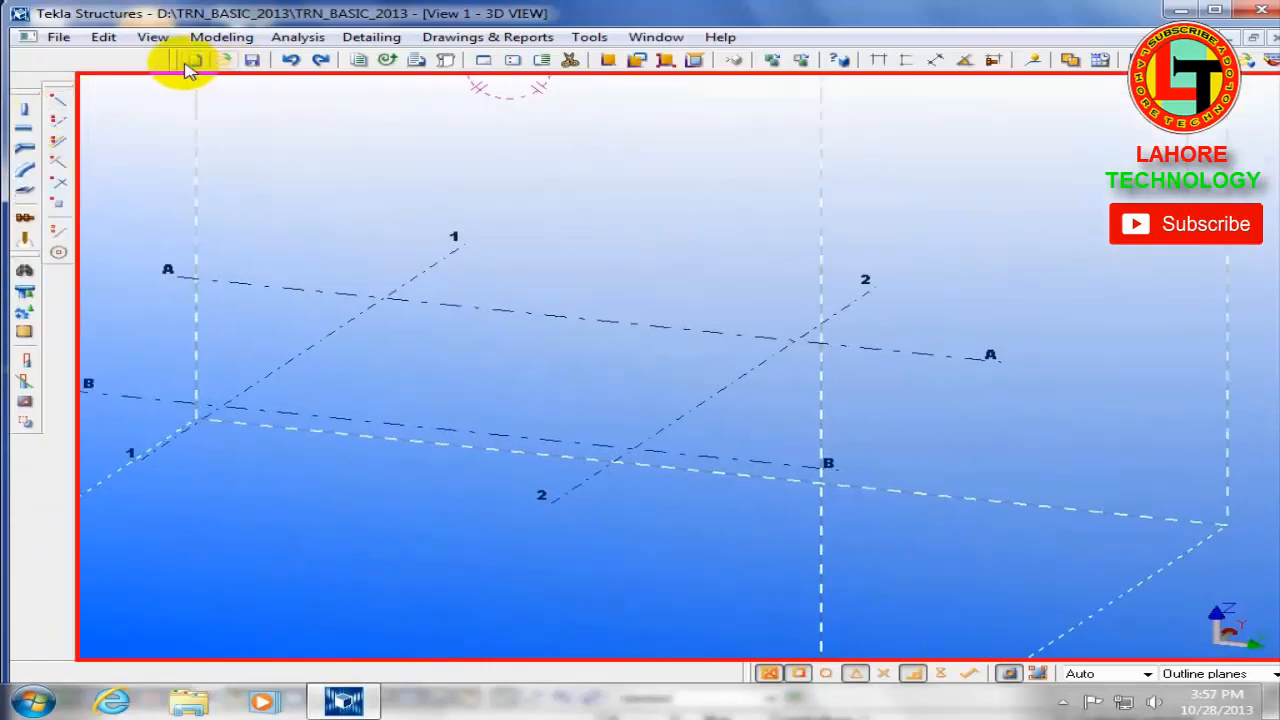
pyautogui.moveTo(173, 63); pyautogui.dragTo(36, 60)
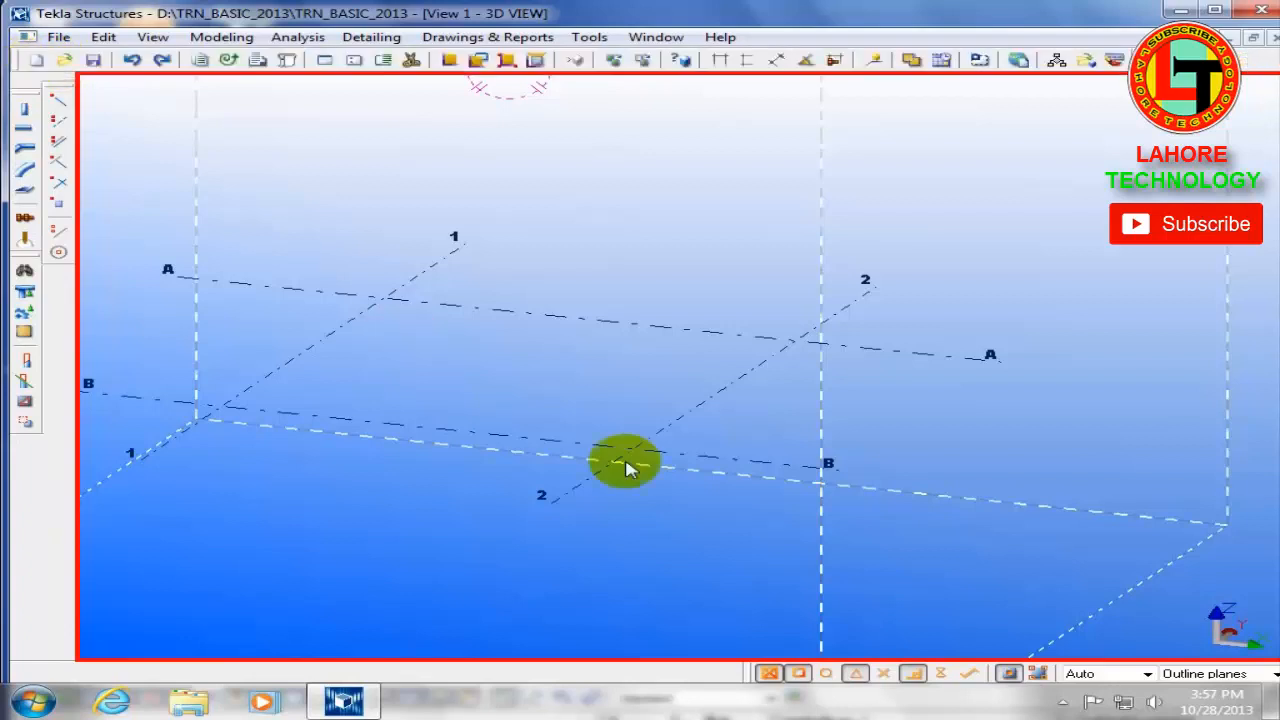
pyautogui.moveTo(755, 678); pyautogui.dragTo(160, 158)
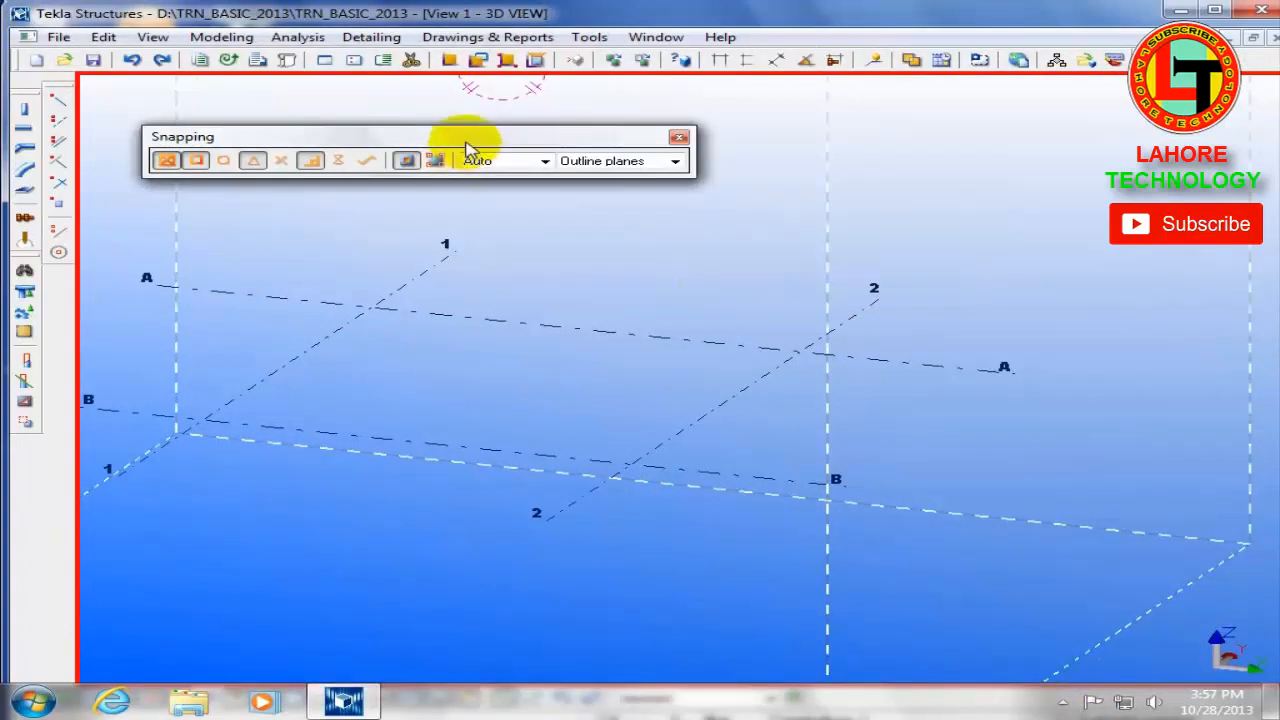
pyautogui.moveTo(466, 148); pyautogui.dragTo(330, 78)
# Step: Display the version 13 All Components toolbar and dock it horizontally below the model view
pyautogui.click(590, 38)
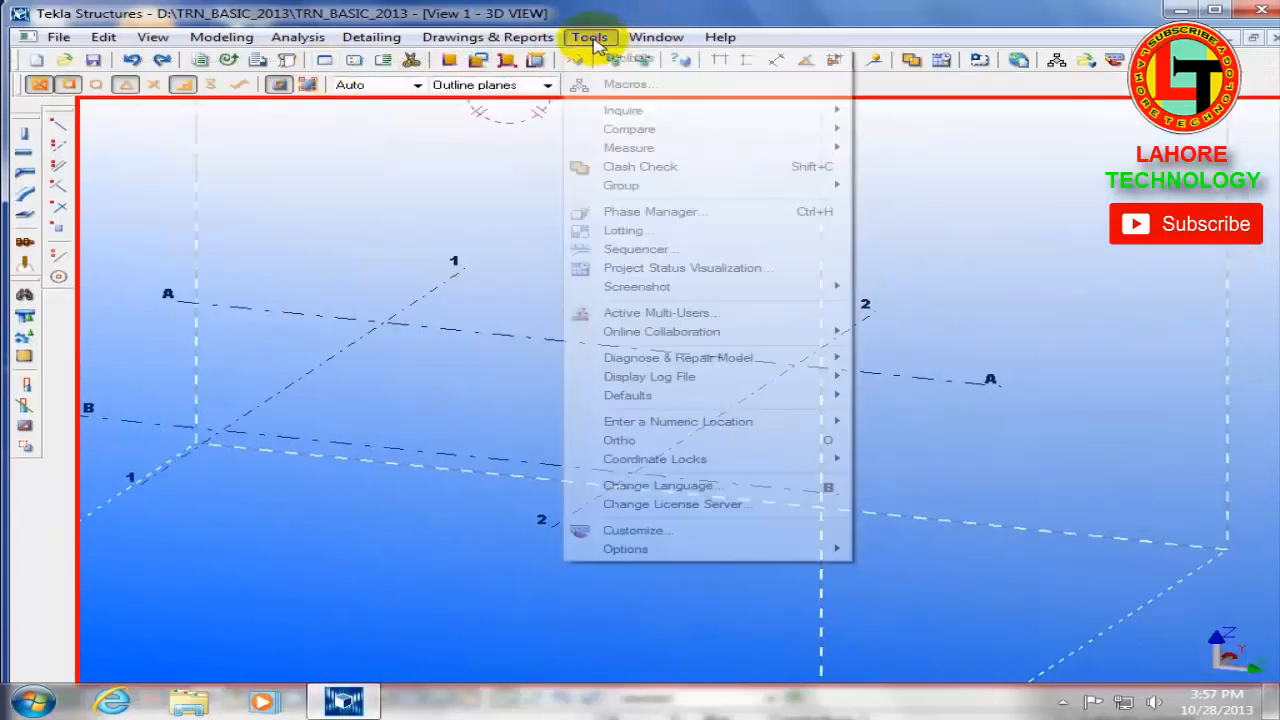
pyautogui.moveTo(600, 60)
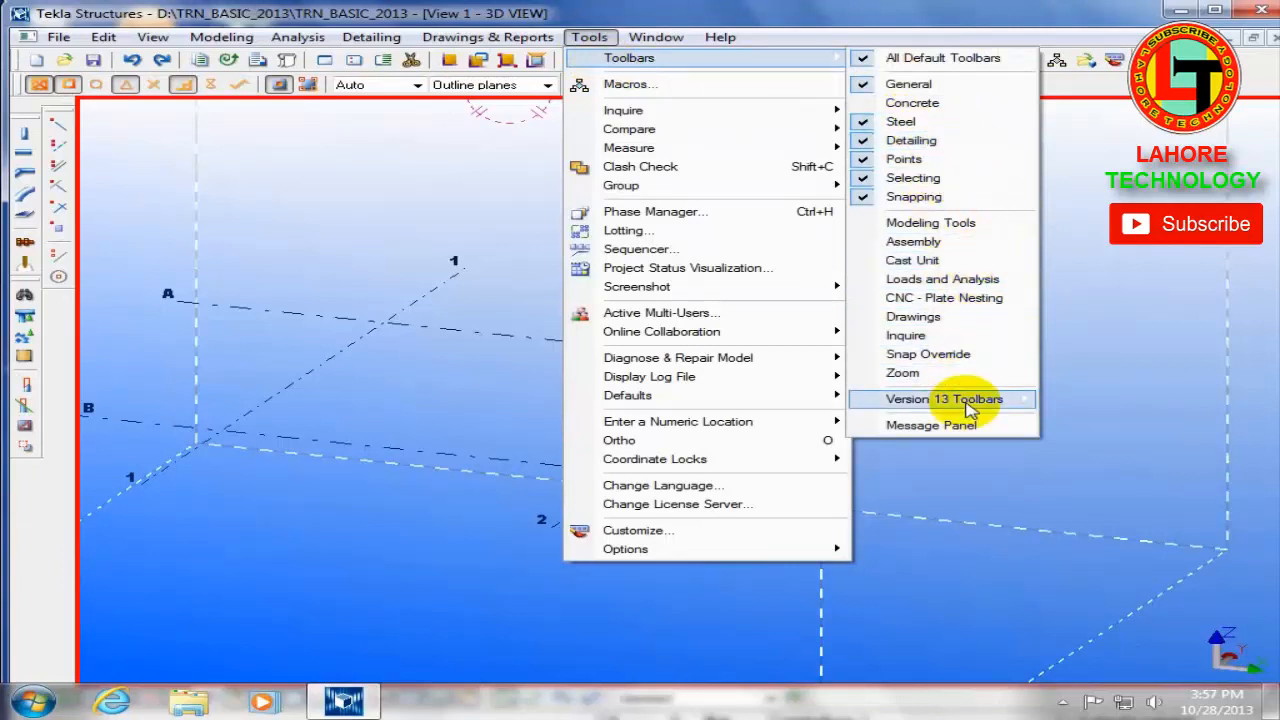
pyautogui.moveTo(968, 408)
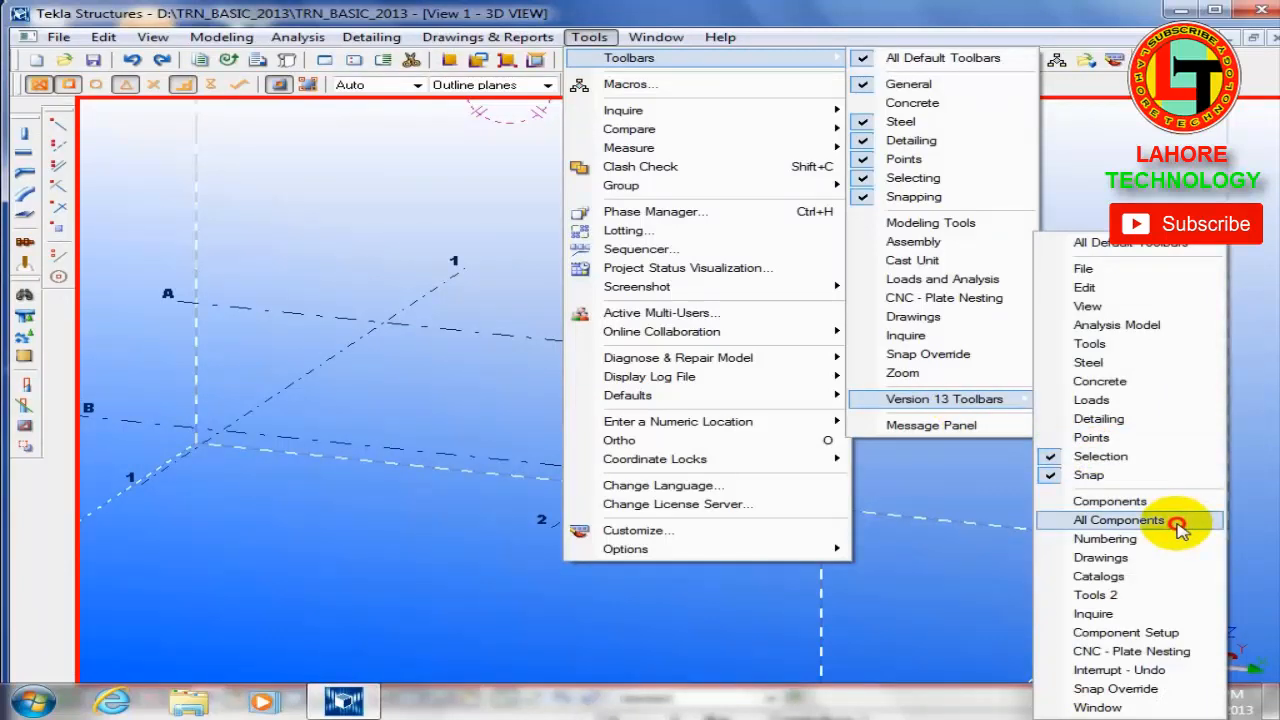
pyautogui.click(1180, 528)
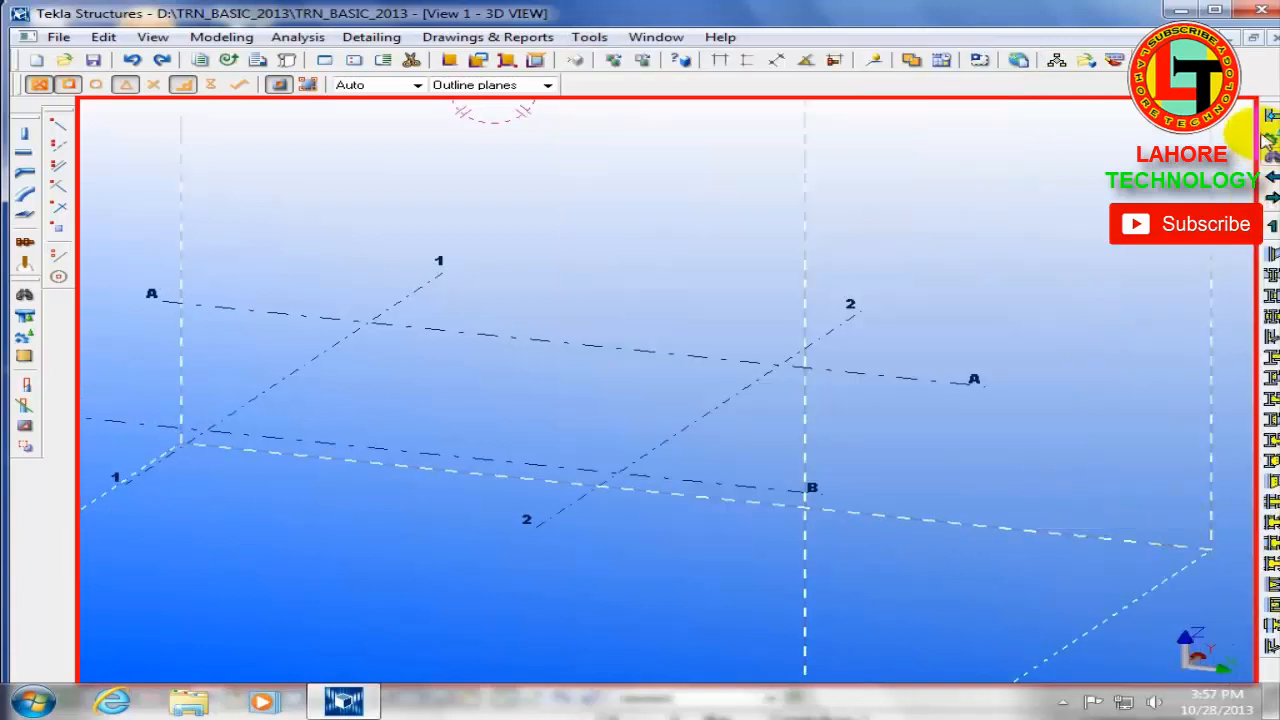
pyautogui.moveTo(1272, 112); pyautogui.dragTo(92, 674)
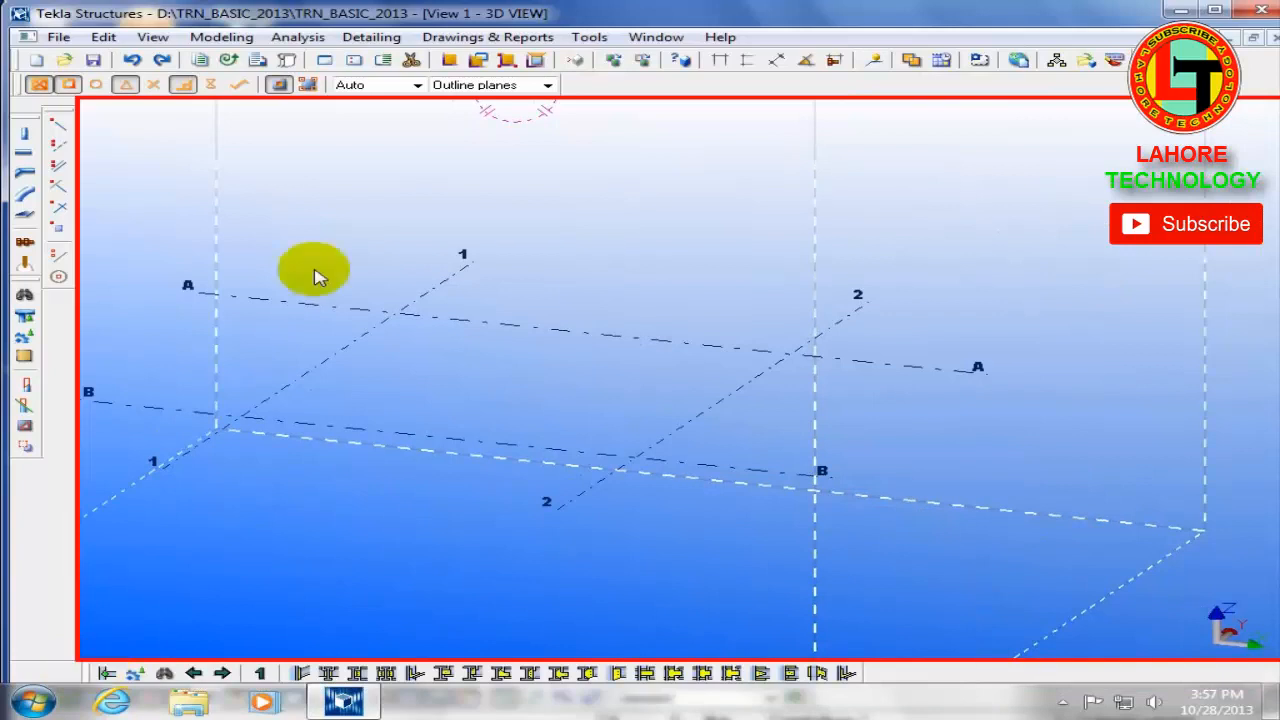
# Step: Hide and redisplay the Selecting toolbar, dock it beside the Snapping toolbar, and maximize the program window
pyautogui.click(590, 37)
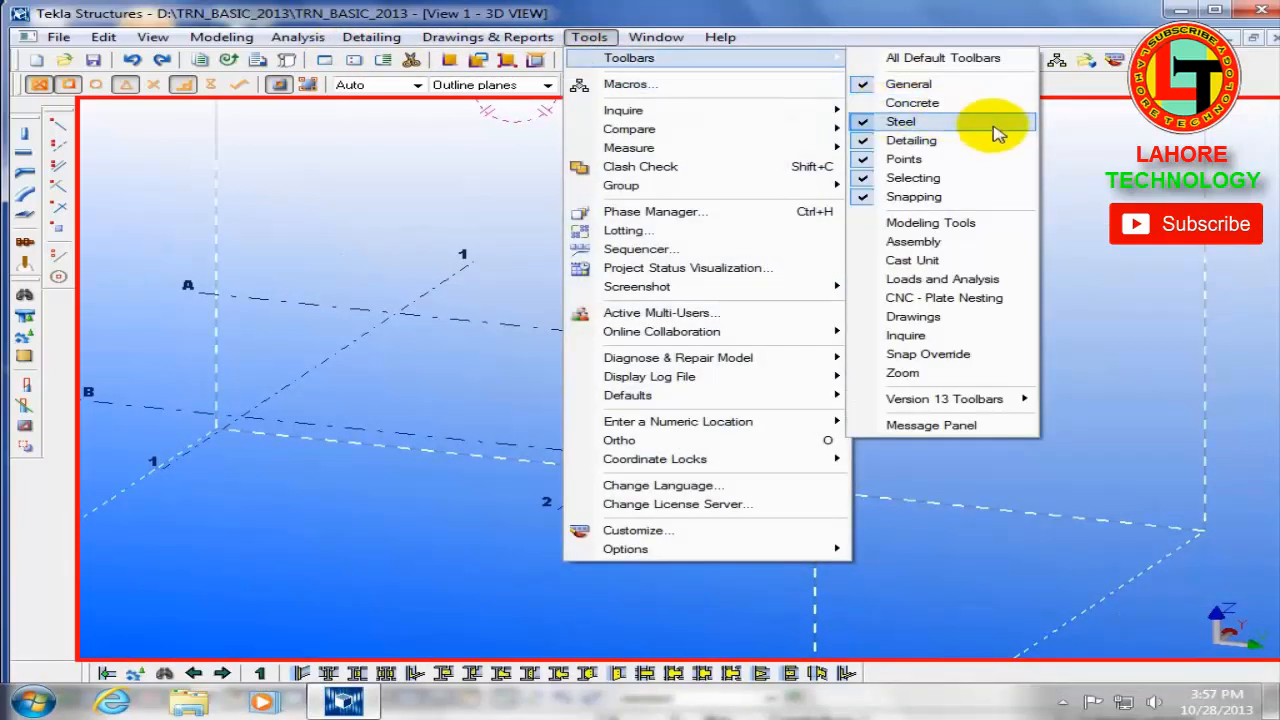
pyautogui.click(866, 178)
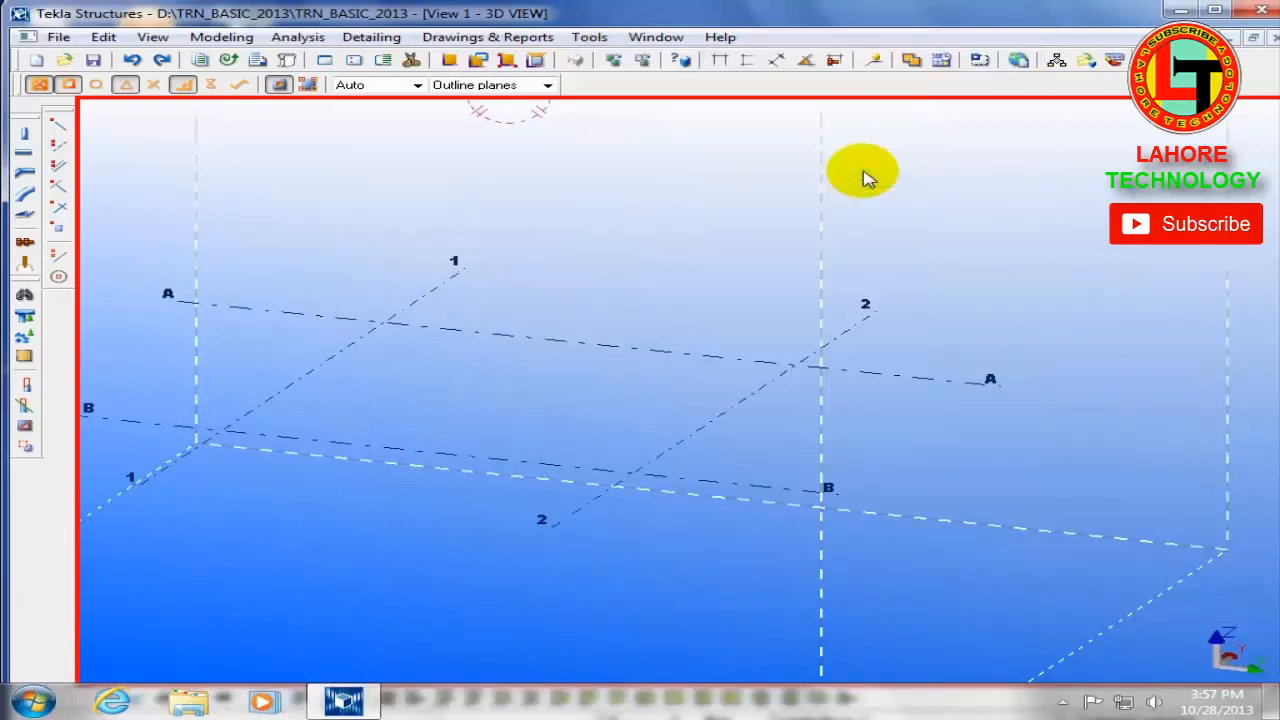
pyautogui.click(588, 37)
pyautogui.moveTo(625, 58)
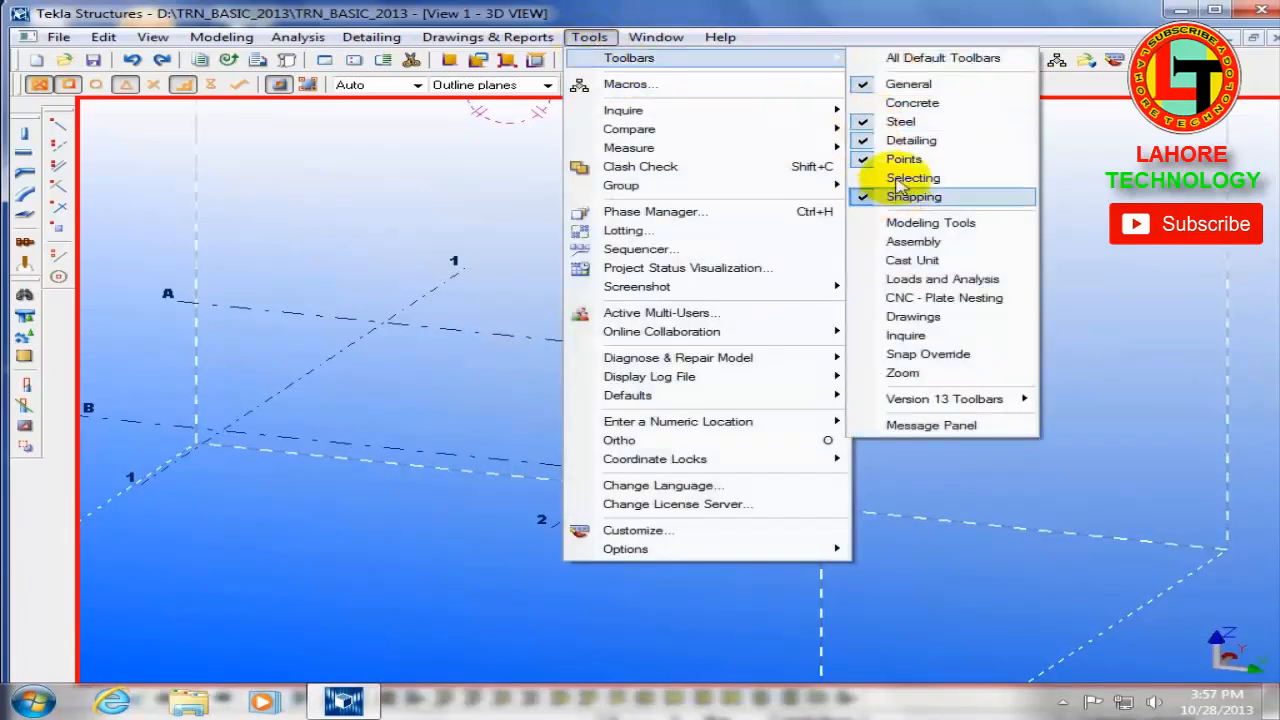
pyautogui.click(866, 180)
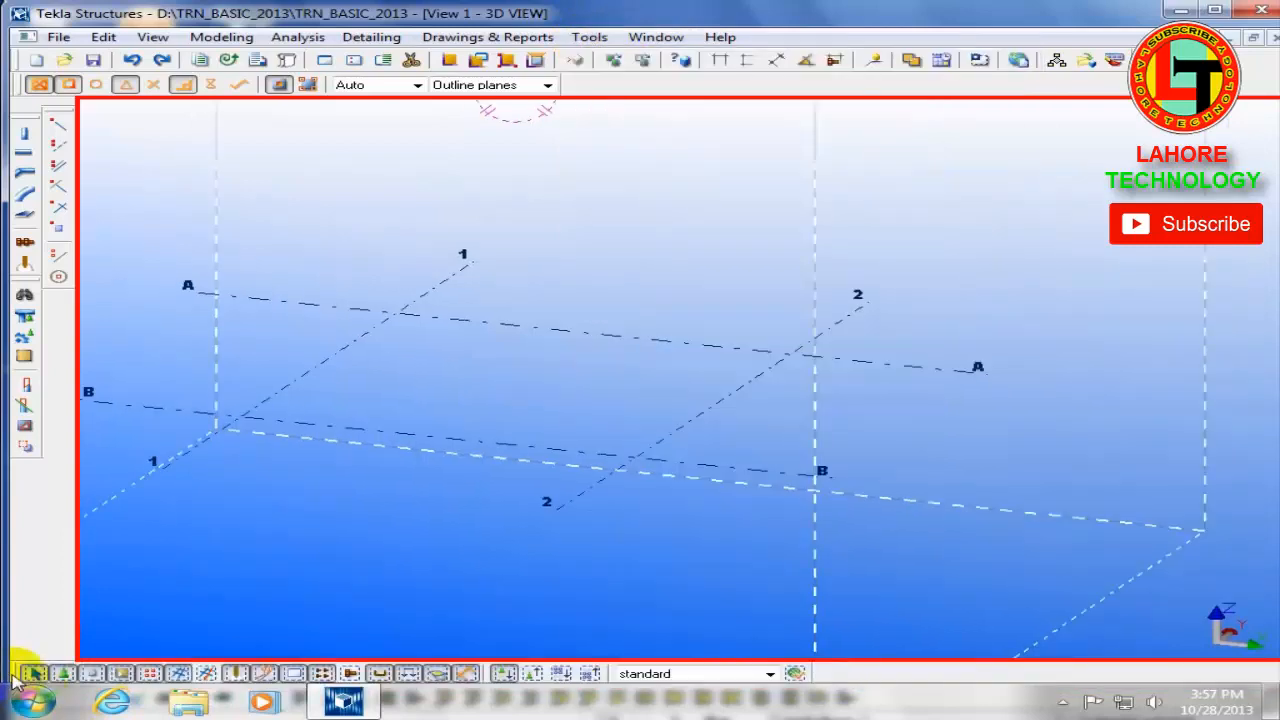
pyautogui.moveTo(14, 678); pyautogui.dragTo(312, 450)
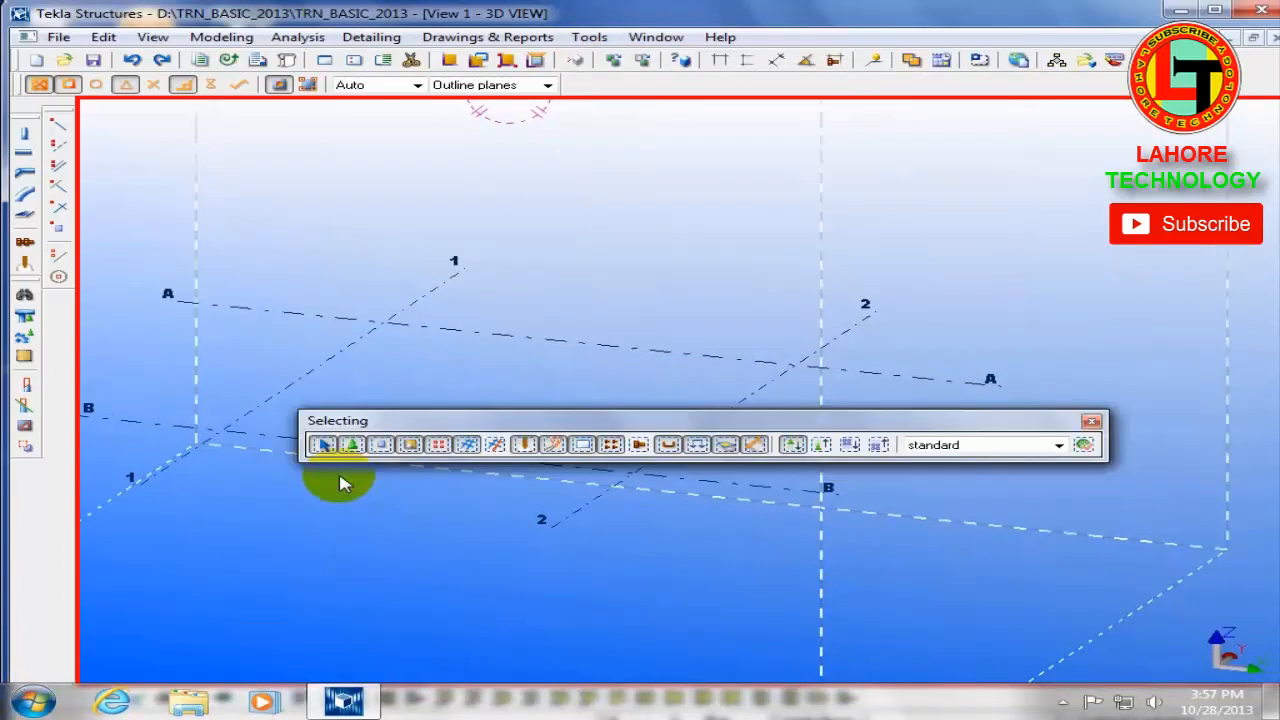
pyautogui.moveTo(496, 378); pyautogui.dragTo(716, 68)
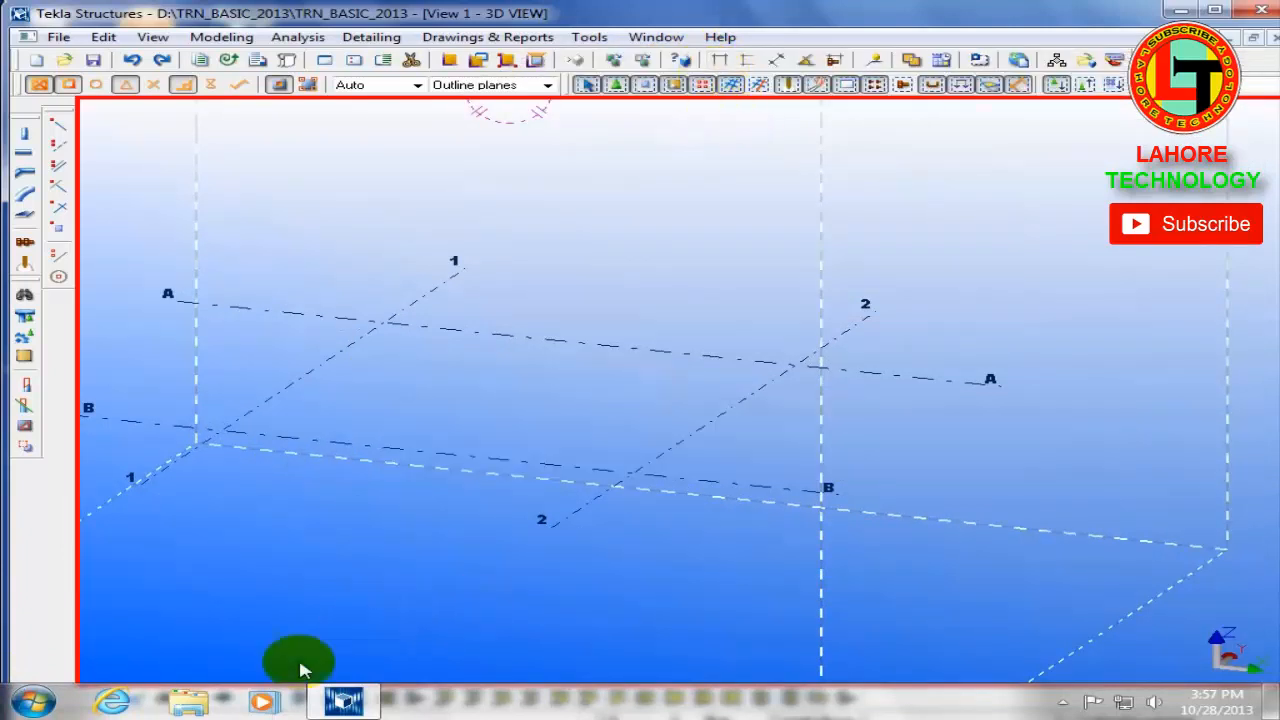
pyautogui.click(1214, 10)
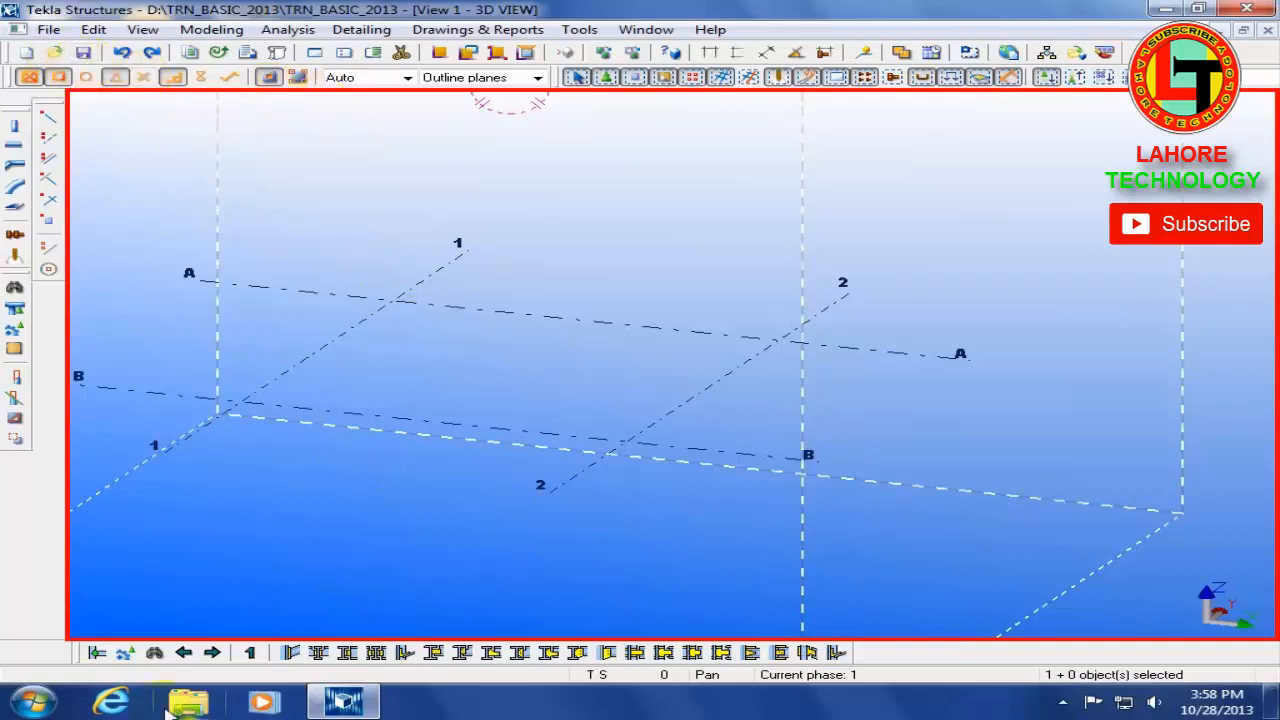
# Step: Switch to Windows Explorer and open the Sheet_1-3 PDF from the TRN_BASIC_2013 folder on drive D
pyautogui.click(186, 702)
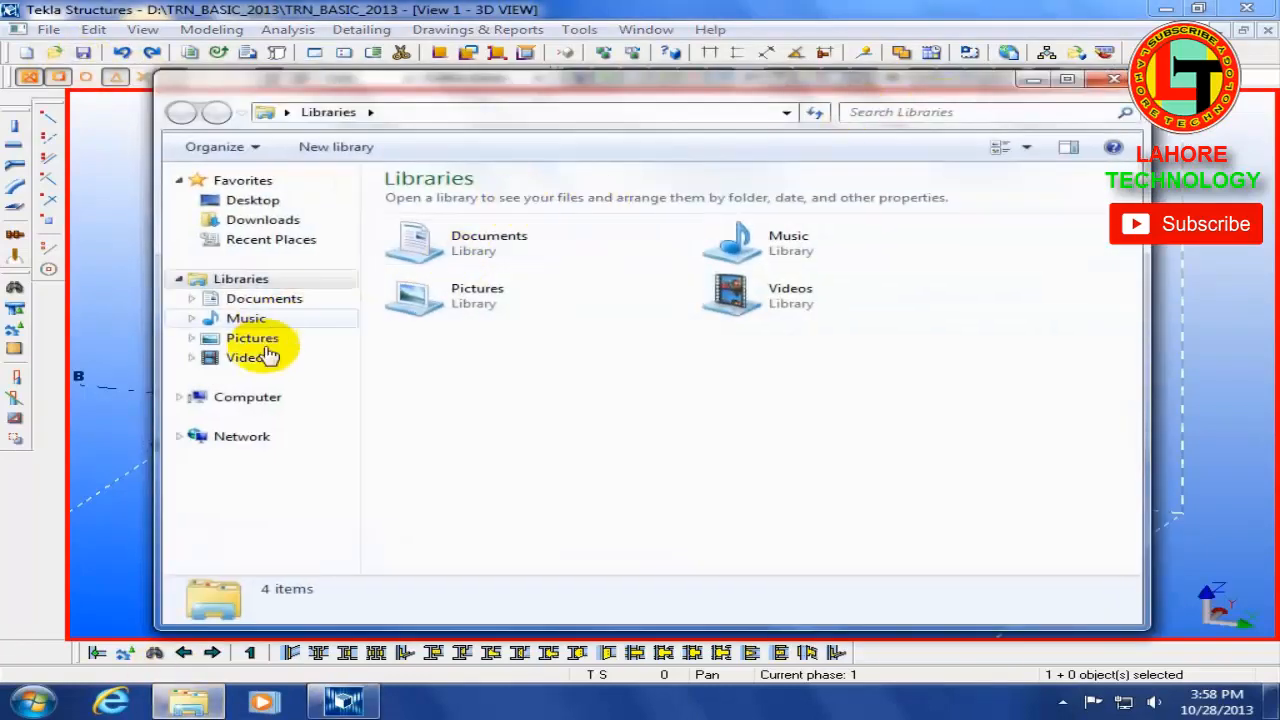
pyautogui.click(180, 397)
pyautogui.click(278, 437)
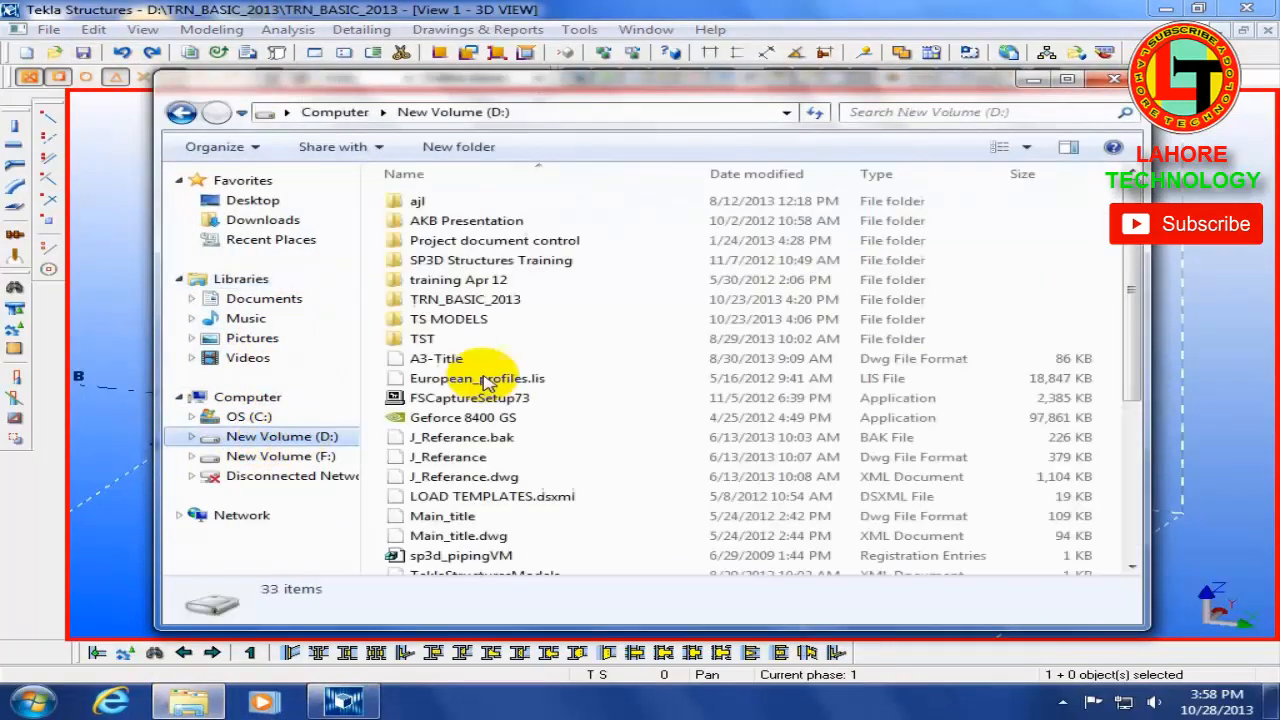
pyautogui.doubleClick(468, 301)
pyautogui.click(468, 243)
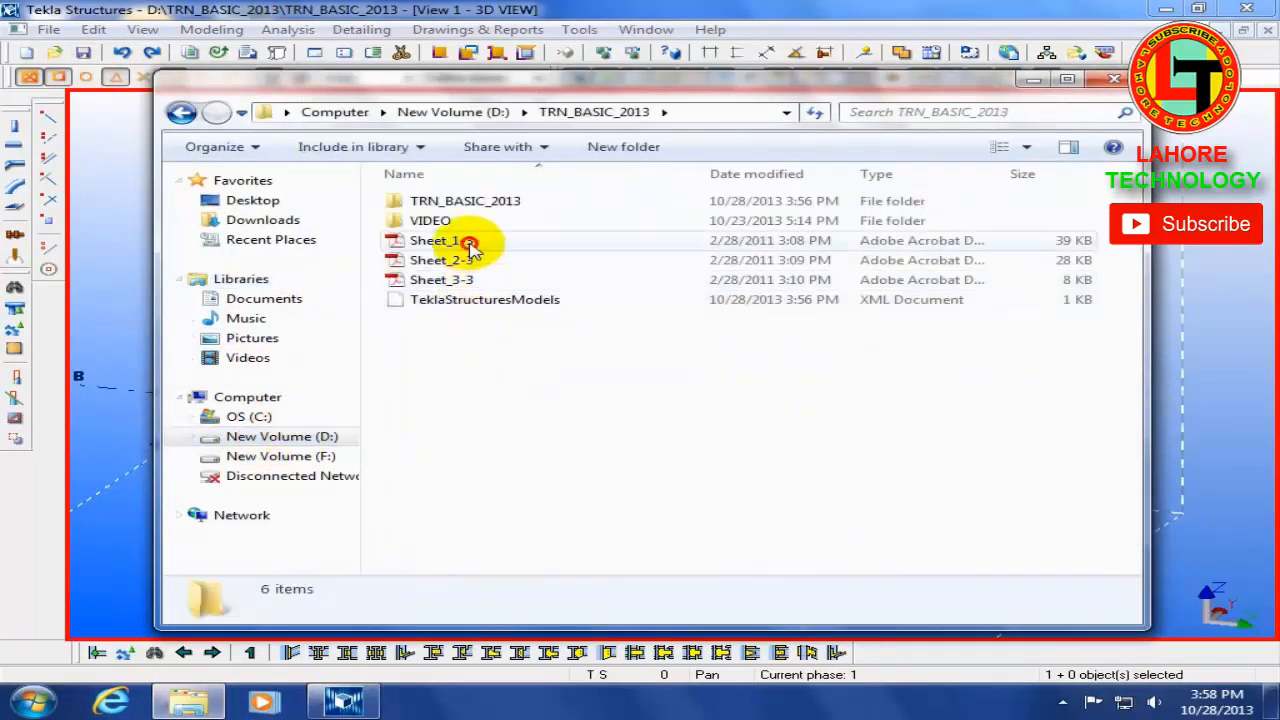
pyautogui.doubleClick(468, 243)
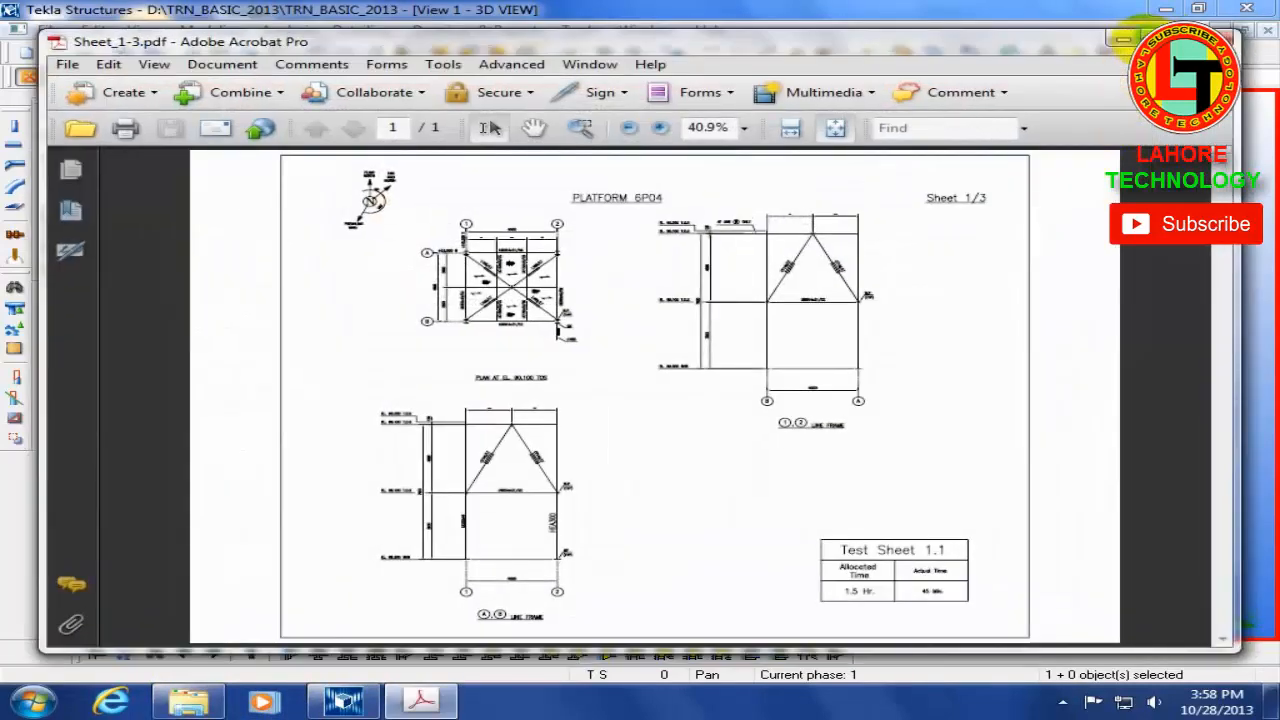
# Step: Maximize the Sheet_1-3 PDF window and examine the members and dimensions on the Platform 6P04 plan
pyautogui.click(1122, 40)
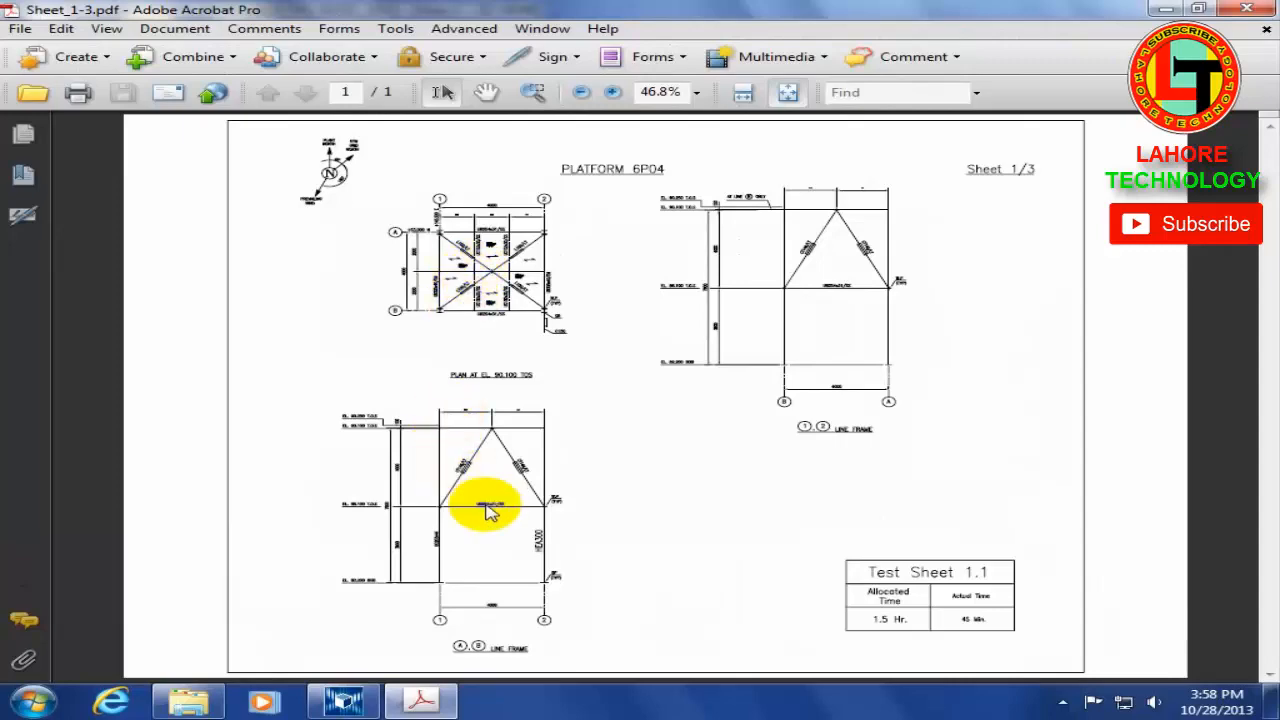
pyautogui.keyDown('ctrl'); pyautogui.scroll(5, 440, 213); pyautogui.keyUp('ctrl')
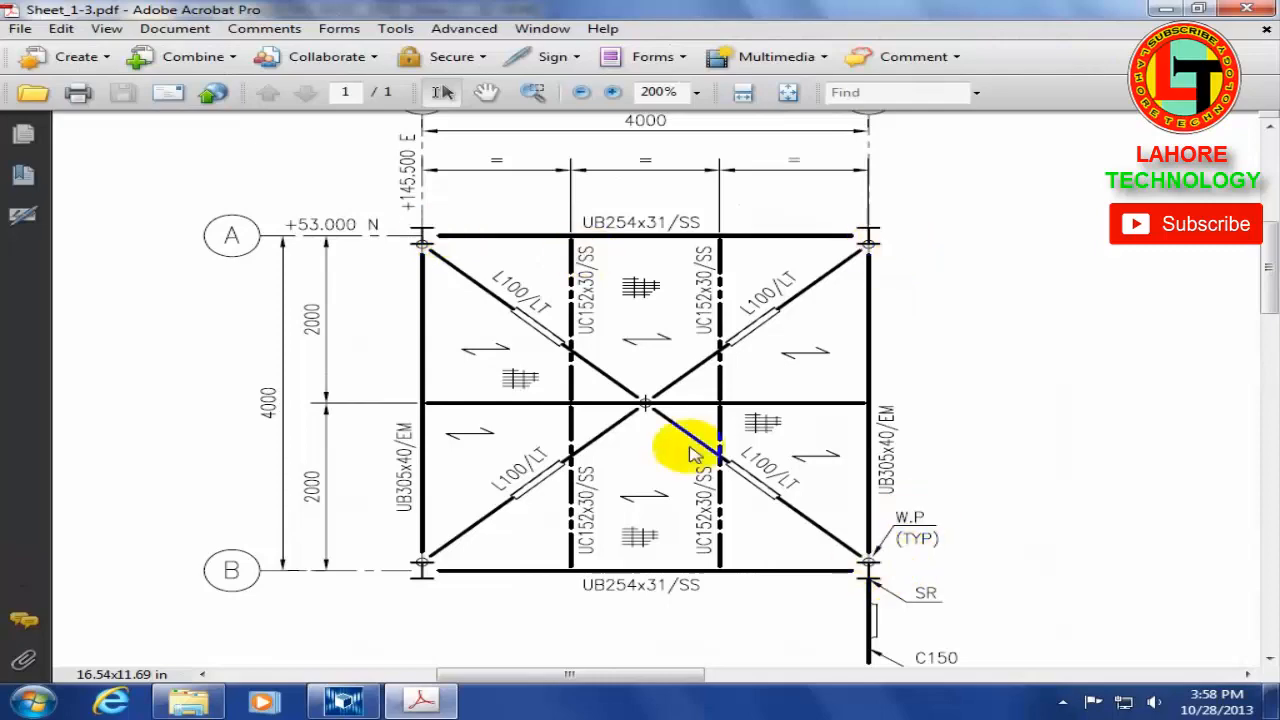
pyautogui.keyDown('ctrl'); pyautogui.scroll(-4, 523, 300); pyautogui.keyUp('ctrl')
pyautogui.keyDown('ctrl'); pyautogui.scroll(-1, 518, 313); pyautogui.keyUp('ctrl')
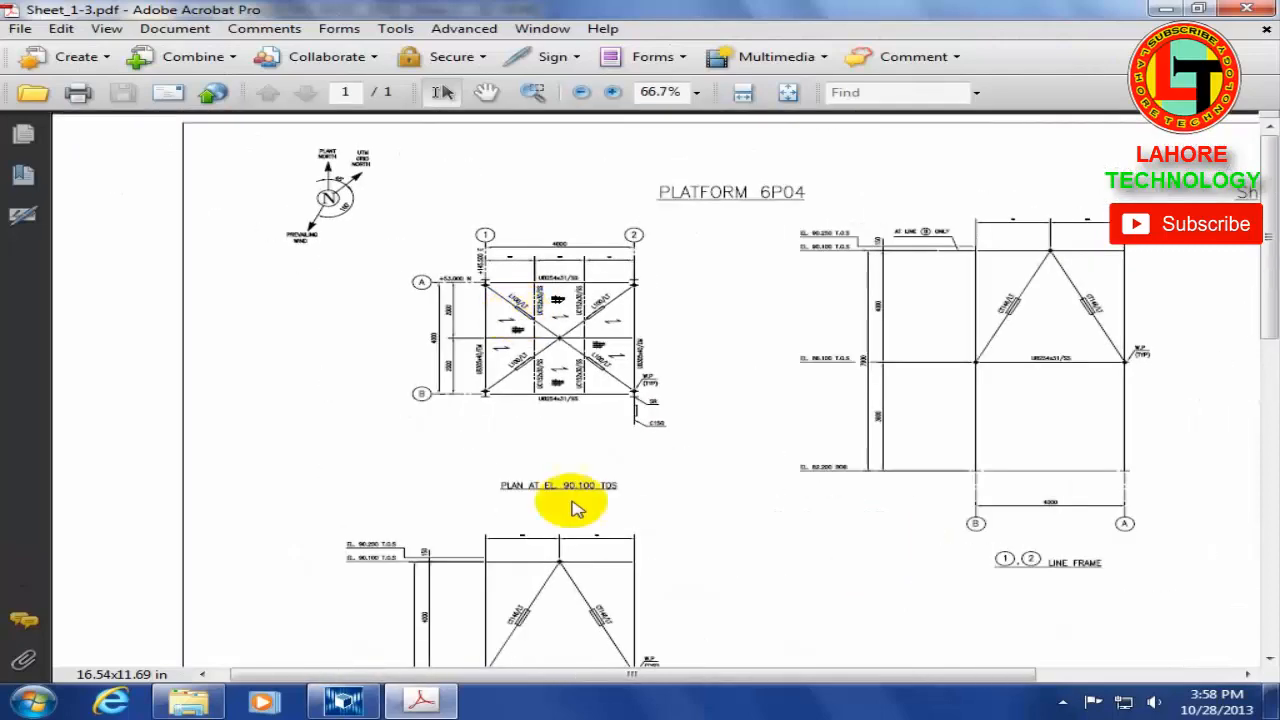
# Step: Examine the column profile labels on the A, B line frame elevation, dismissing the software registration prompt
pyautogui.scroll(-5, 700, 580)
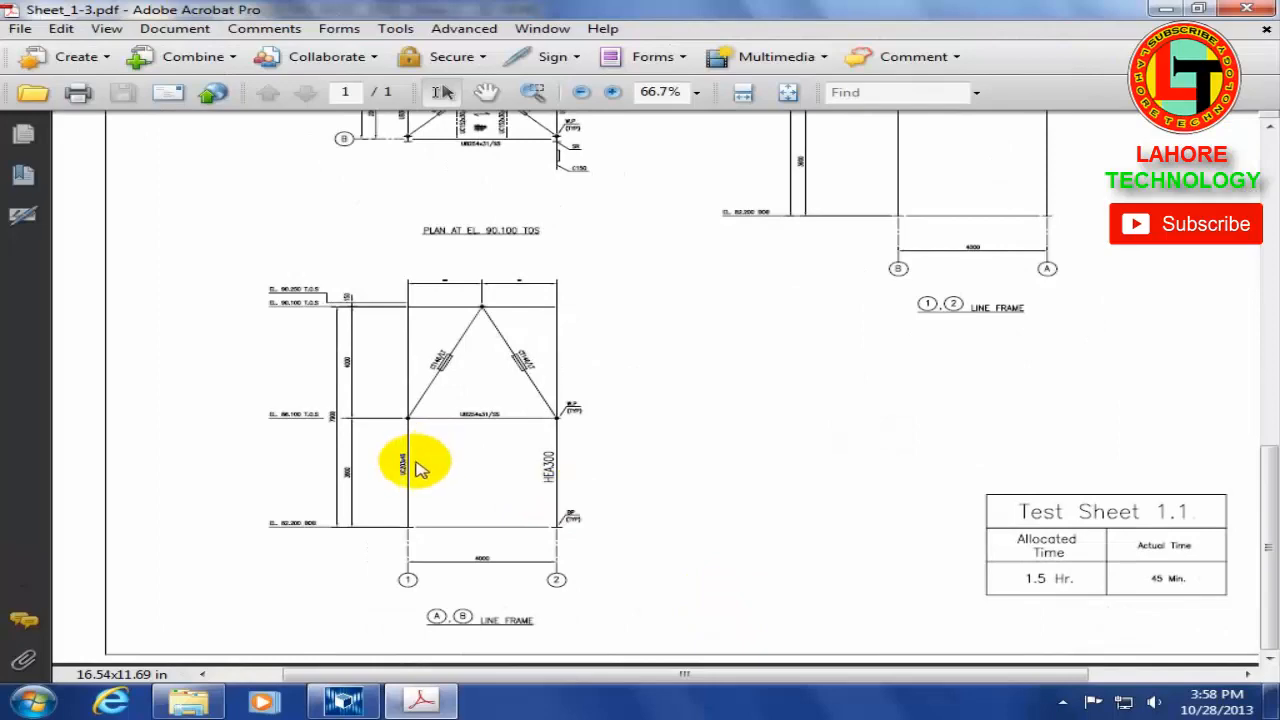
pyautogui.keyDown('ctrl'); pyautogui.scroll(5, 414, 463); pyautogui.keyUp('ctrl')
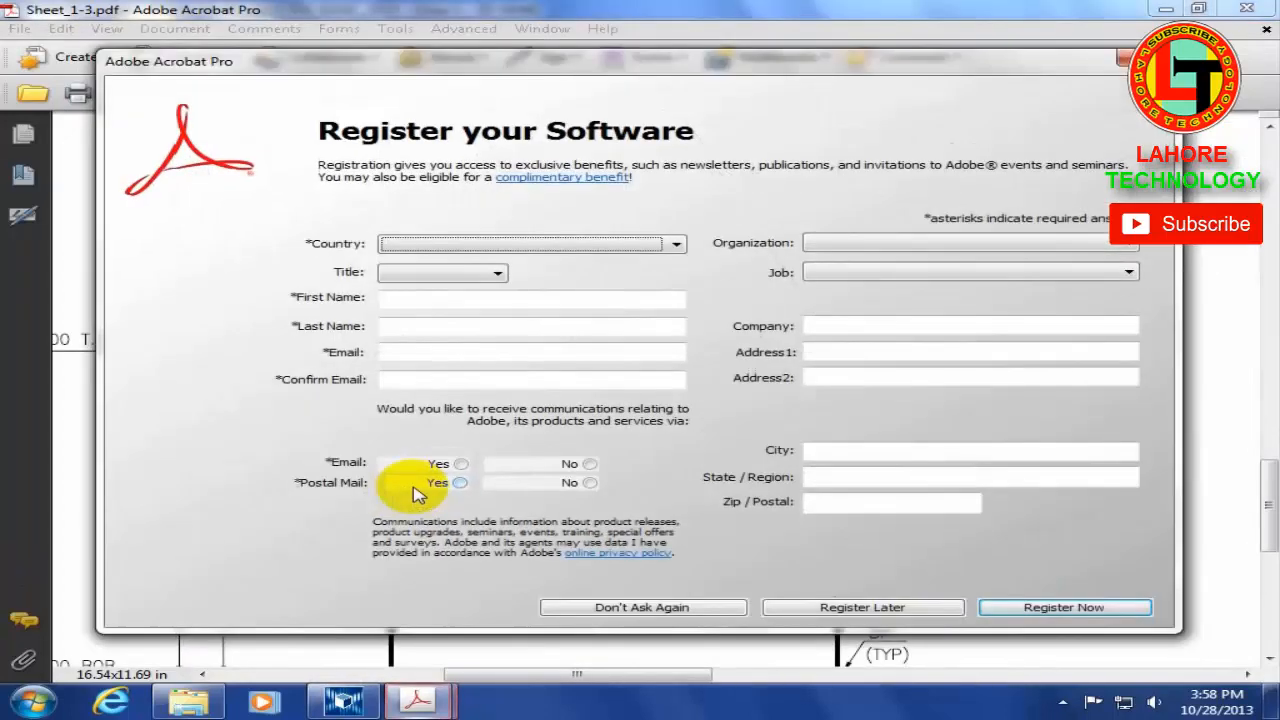
pyautogui.click(1146, 57)
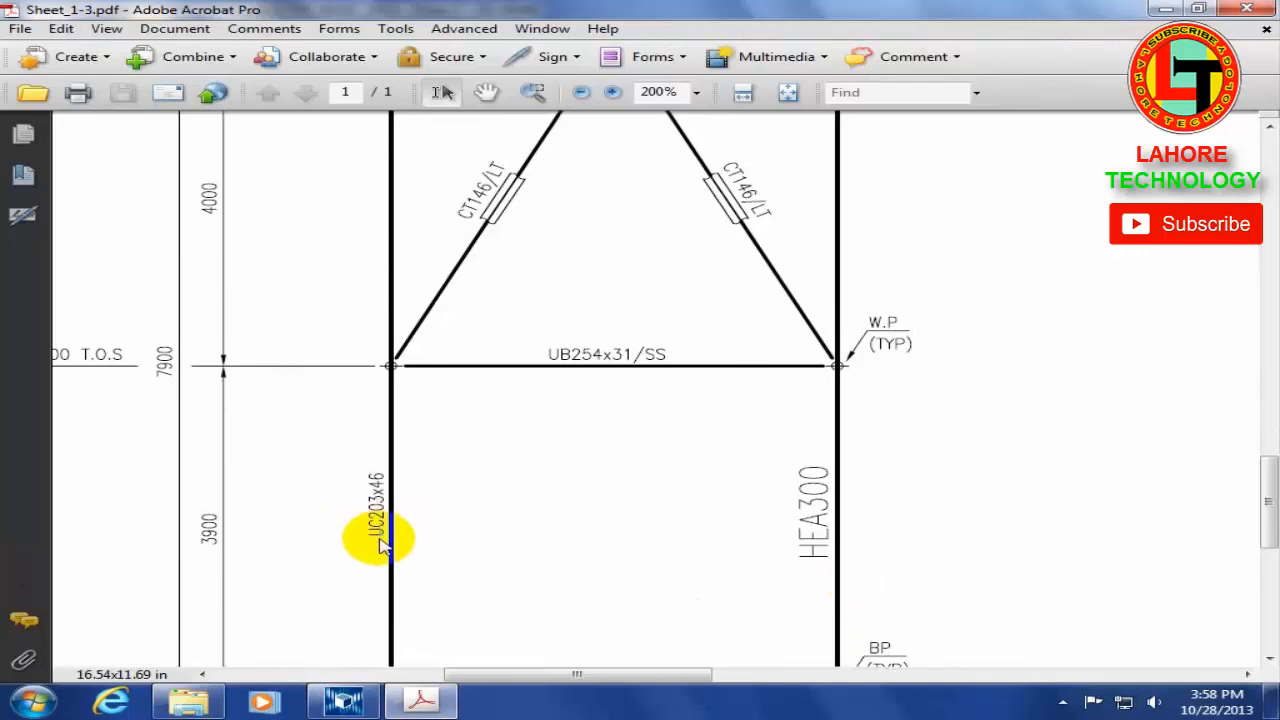
pyautogui.keyDown('ctrl'); pyautogui.scroll(2, 385, 540); pyautogui.keyUp('ctrl')
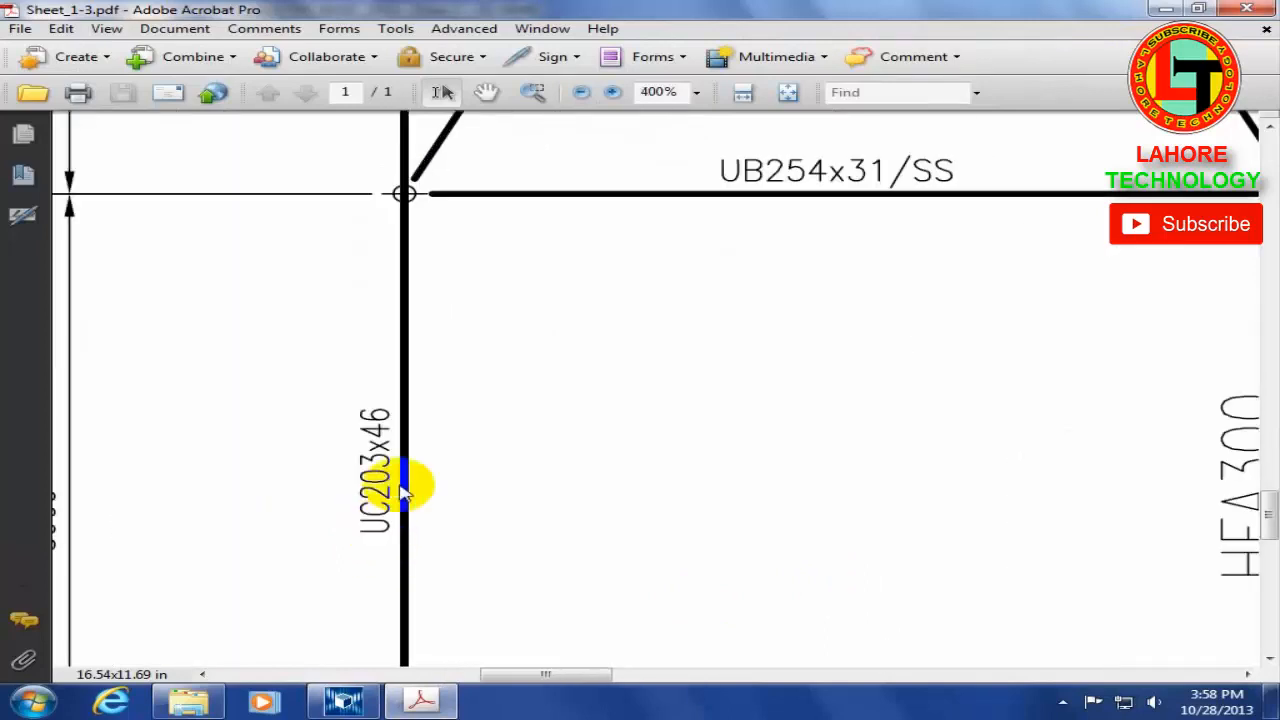
pyautogui.keyDown('ctrl'); pyautogui.scroll(-2, 413, 430); pyautogui.keyUp('ctrl')
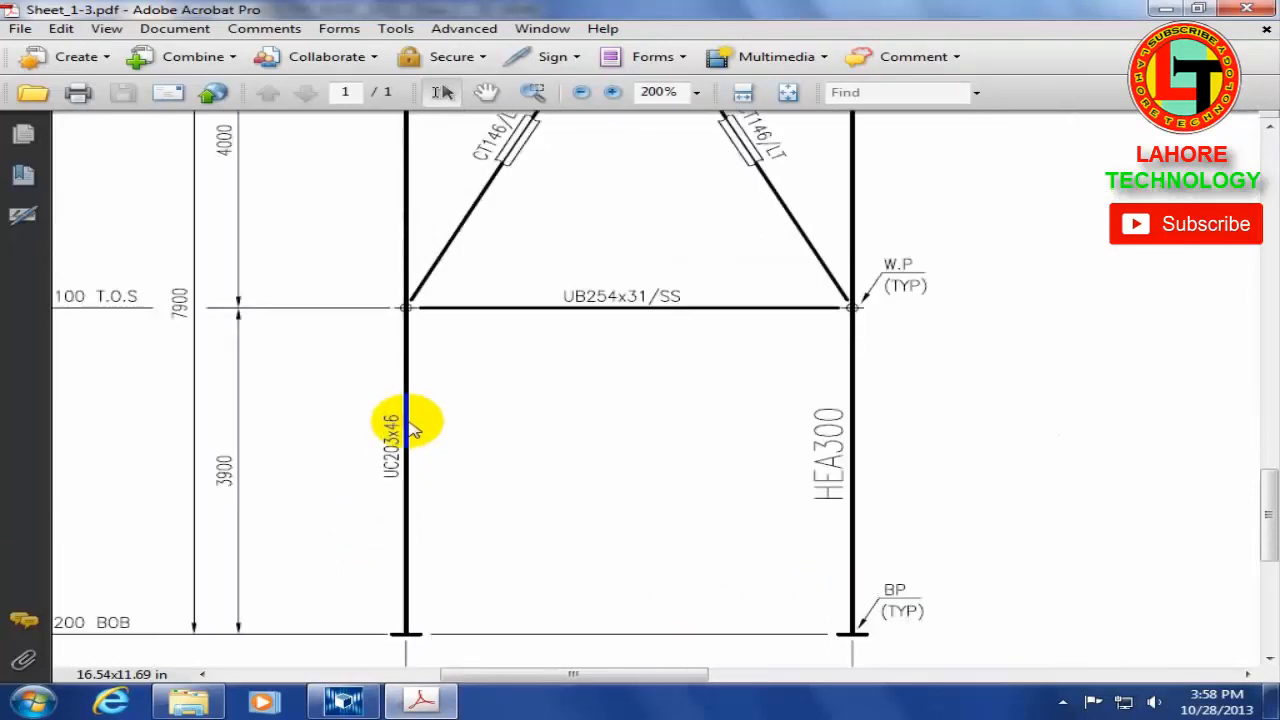
pyautogui.keyDown('ctrl'); pyautogui.scroll(-1, 413, 428); pyautogui.keyUp('ctrl')
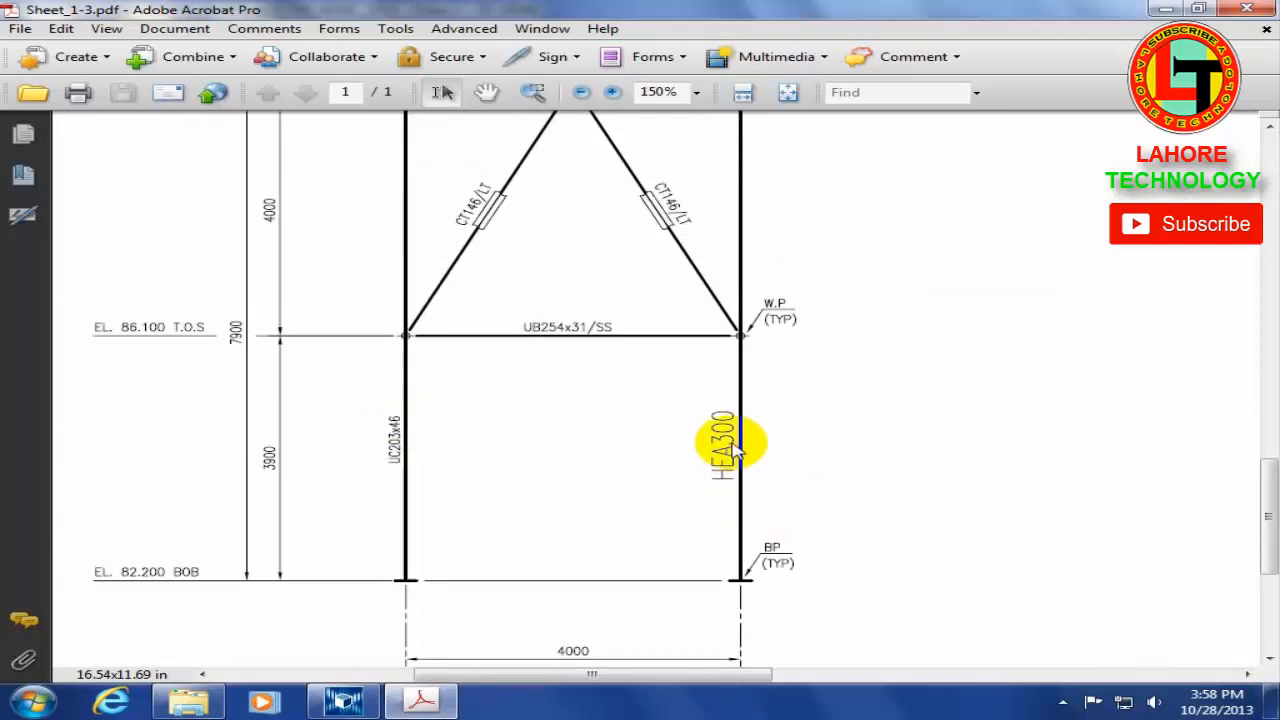
pyautogui.keyDown('ctrl'); pyautogui.scroll(2, 729, 477); pyautogui.keyUp('ctrl')
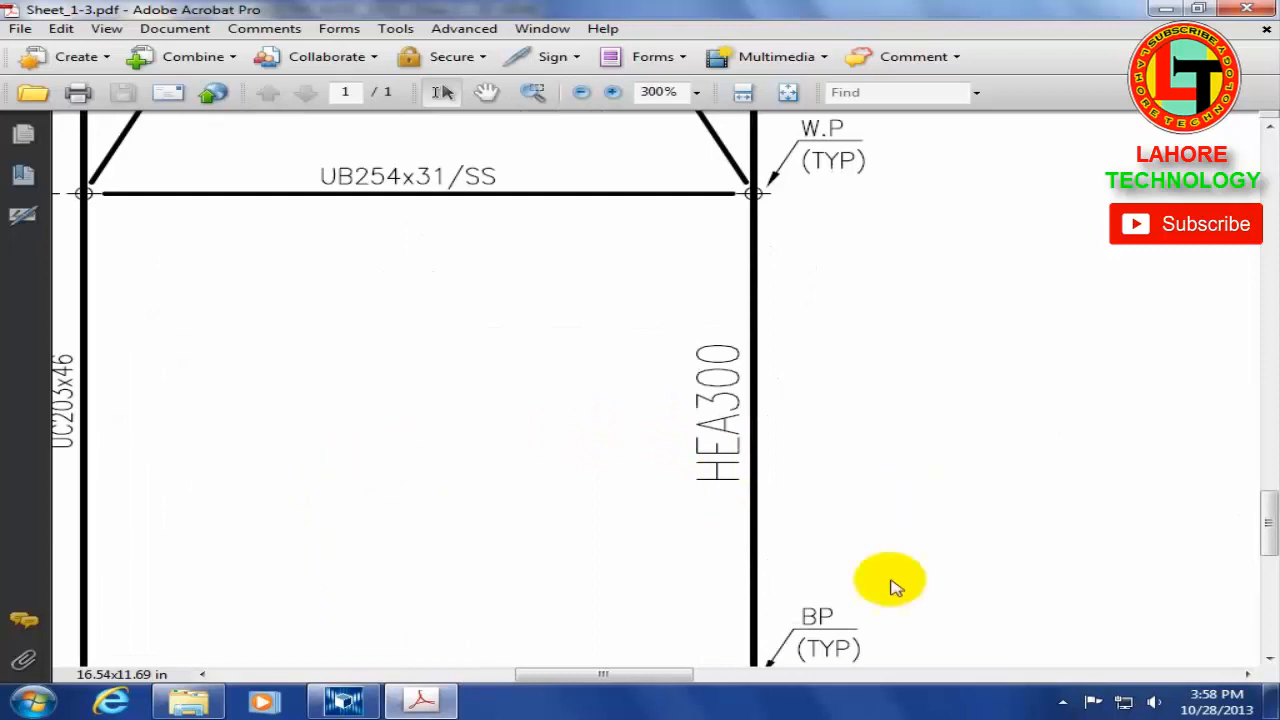
pyautogui.hscroll(-5, 895, 588)
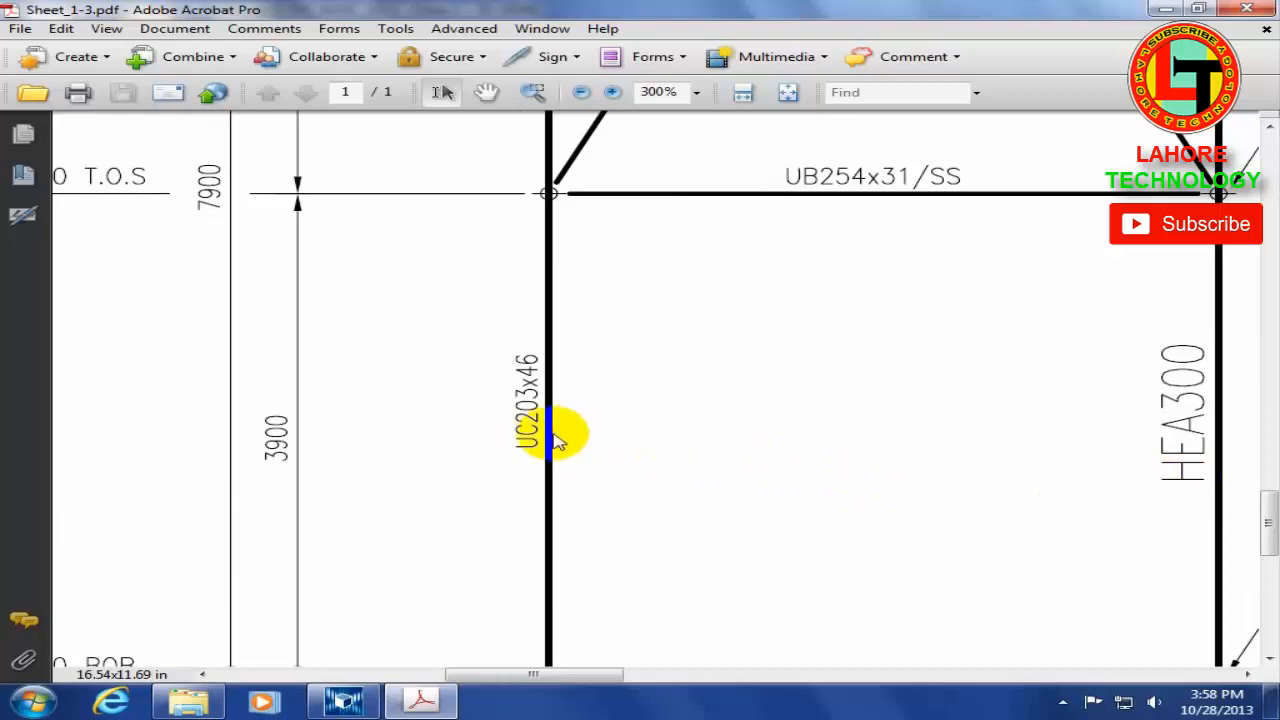
pyautogui.keyDown('ctrl'); pyautogui.scroll(-6, 503, 441); pyautogui.keyUp('ctrl')
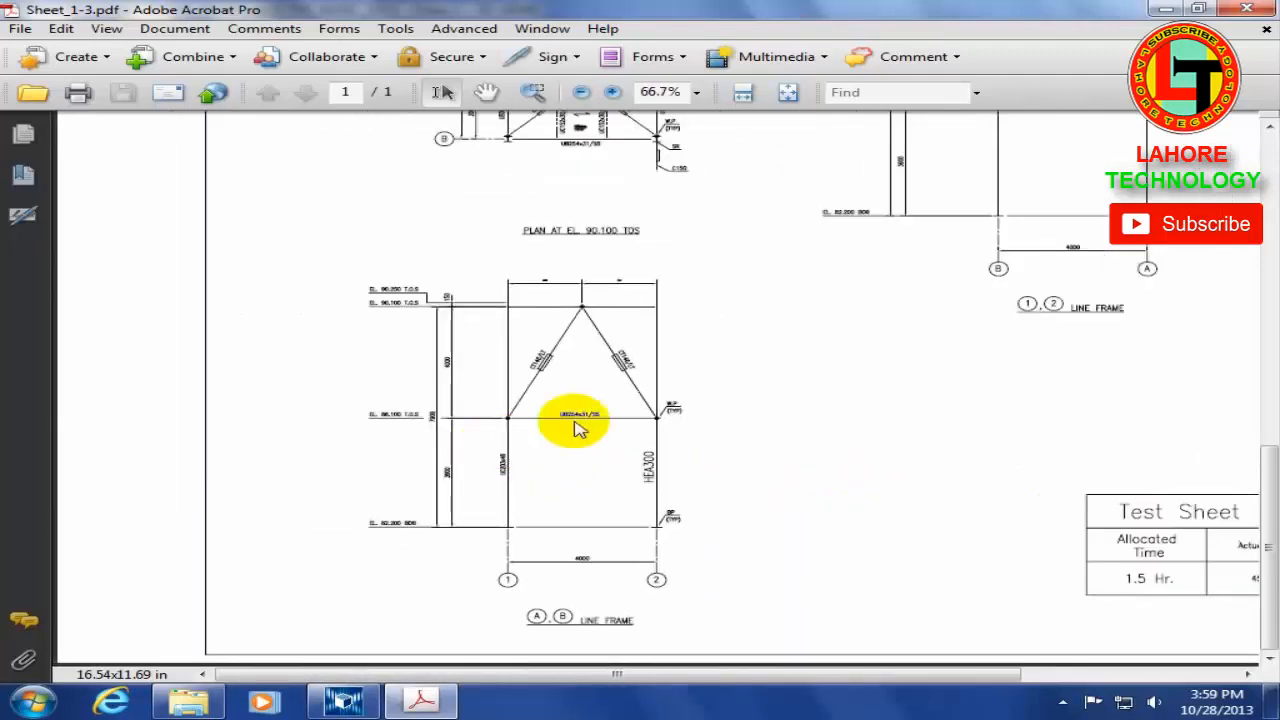
# Step: Check the 1, 2 line frame elevation for column labels and re-examine the grid 1 column profile on the A, B line frame
pyautogui.scroll(3, 1155, 200)
pyautogui.scroll(2, 1157, 260)
pyautogui.keyDown('ctrl'); pyautogui.scroll(3, 1171, 394); pyautogui.keyUp('ctrl')
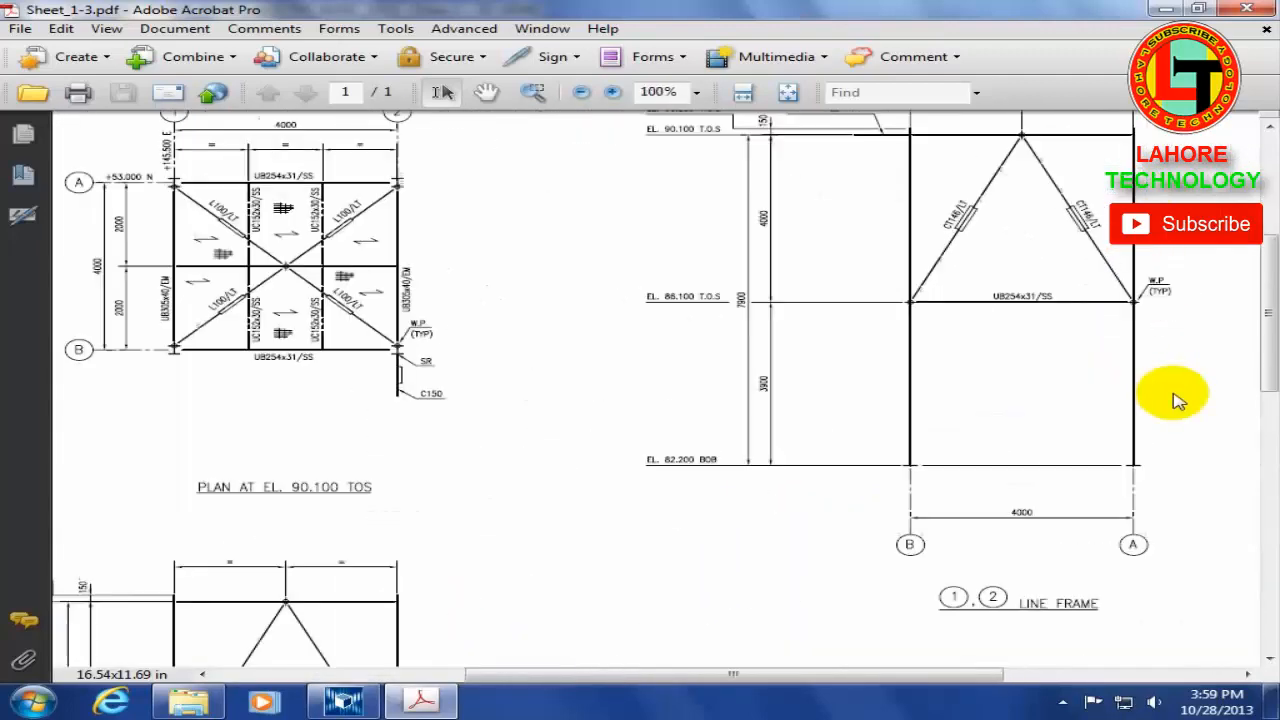
pyautogui.keyDown('ctrl'); pyautogui.scroll(-3, 1173, 396); pyautogui.keyUp('ctrl')
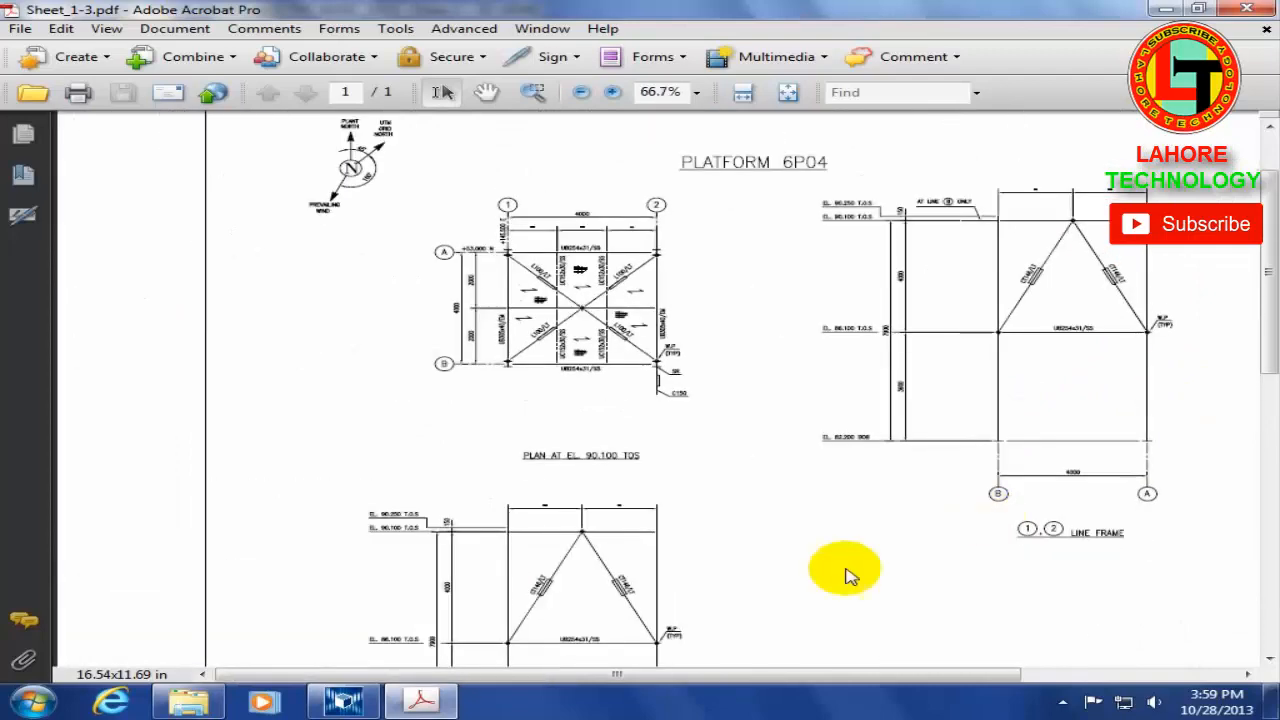
pyautogui.scroll(-3, 530, 530)
pyautogui.scroll(-2, 586, 583)
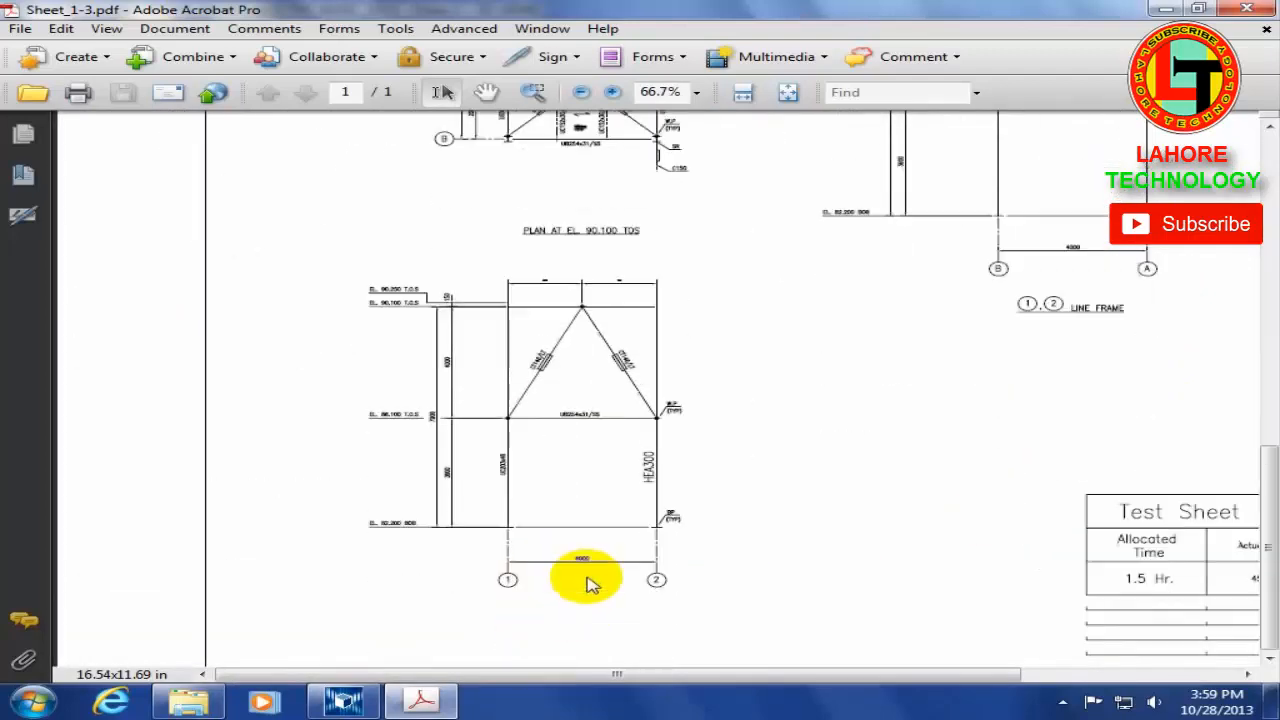
pyautogui.keyDown('ctrl'); pyautogui.scroll(2, 563, 634); pyautogui.keyUp('ctrl')
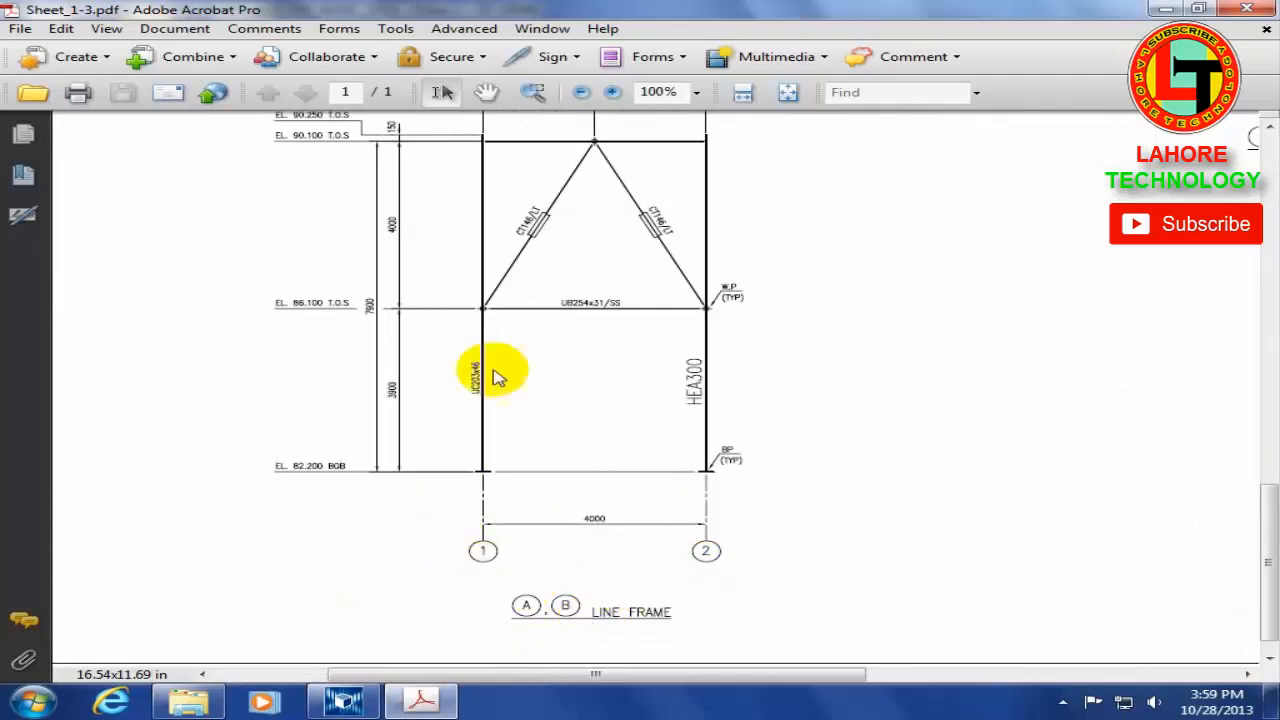
pyautogui.keyDown('ctrl'); pyautogui.scroll(5, 486, 378); pyautogui.keyUp('ctrl')
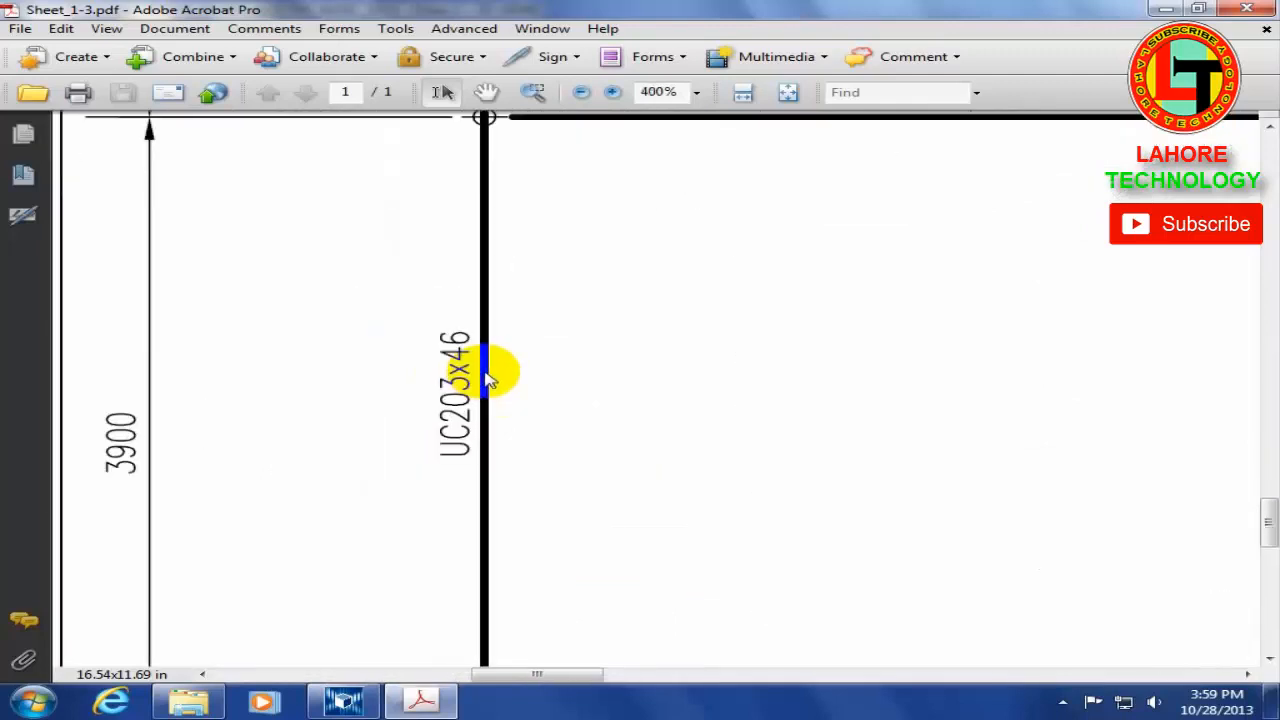
pyautogui.keyDown('ctrl'); pyautogui.scroll(-5, 486, 378); pyautogui.keyUp('ctrl')
# Step: Switch to Tekla Structures, compare its grid with the PDF sheet, and rotate the 3D view to match the plan's orientation
pyautogui.click(342, 701)
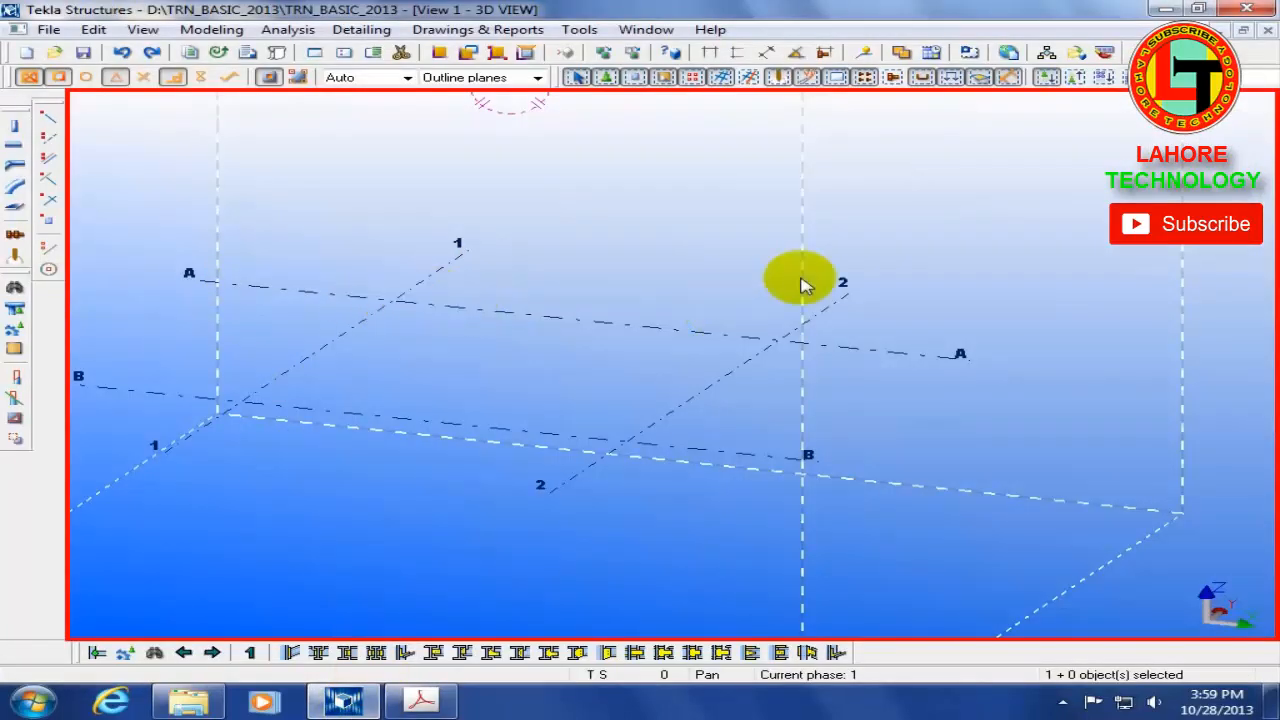
pyautogui.click(421, 700)
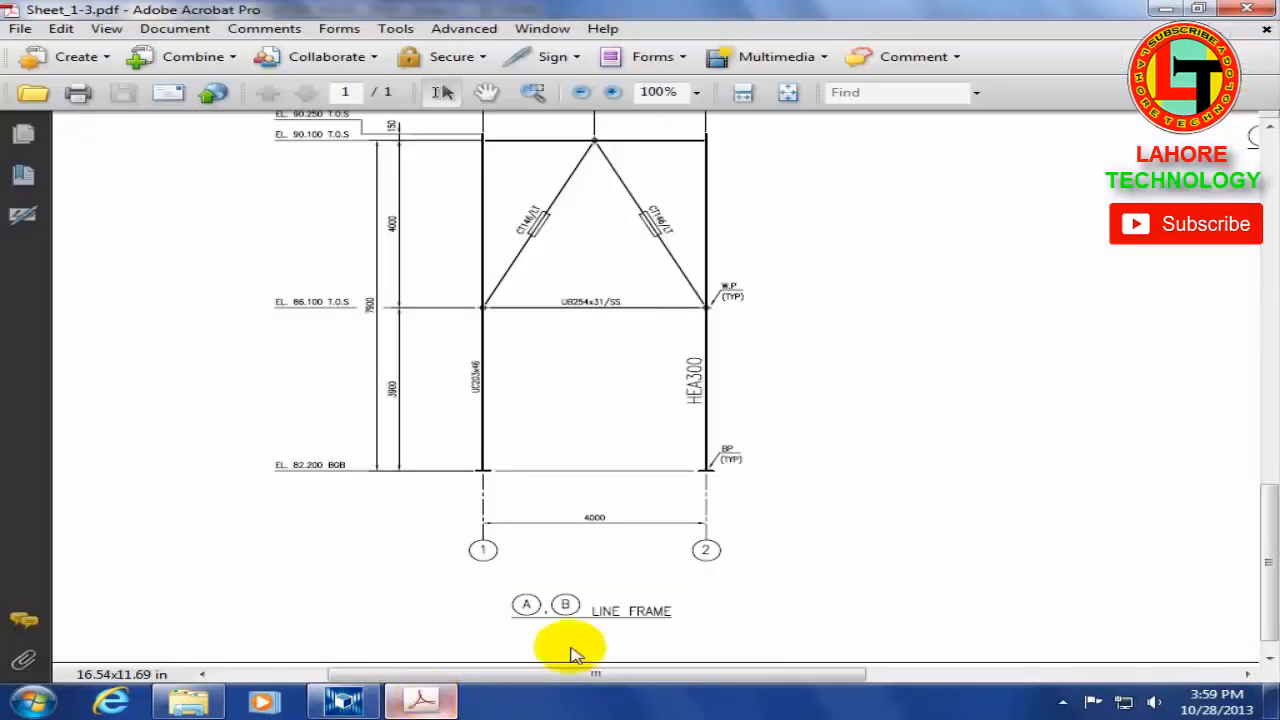
pyautogui.click(343, 700)
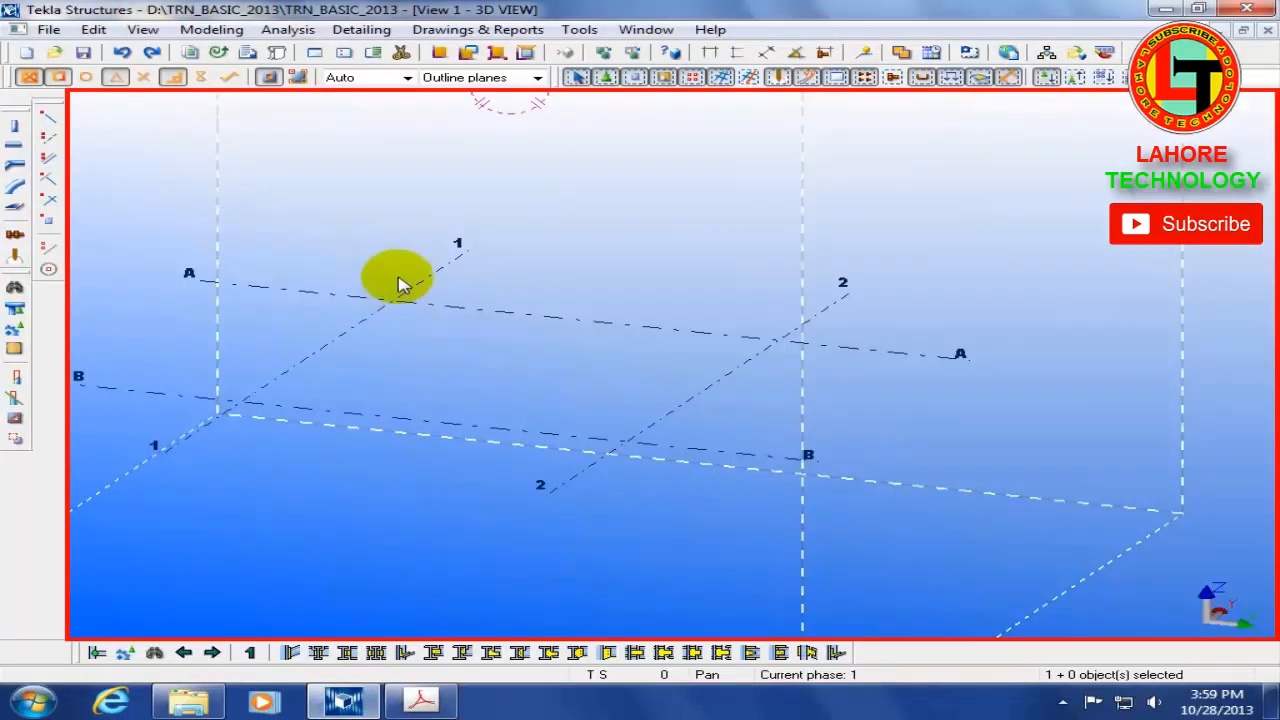
pyautogui.keyDown('ctrl'); pyautogui.moveTo(220, 453); pyautogui.dragTo(417, 472, button='middle'); pyautogui.keyUp('ctrl')
pyautogui.scroll(2, 417, 472)
pyautogui.moveTo(346, 703)
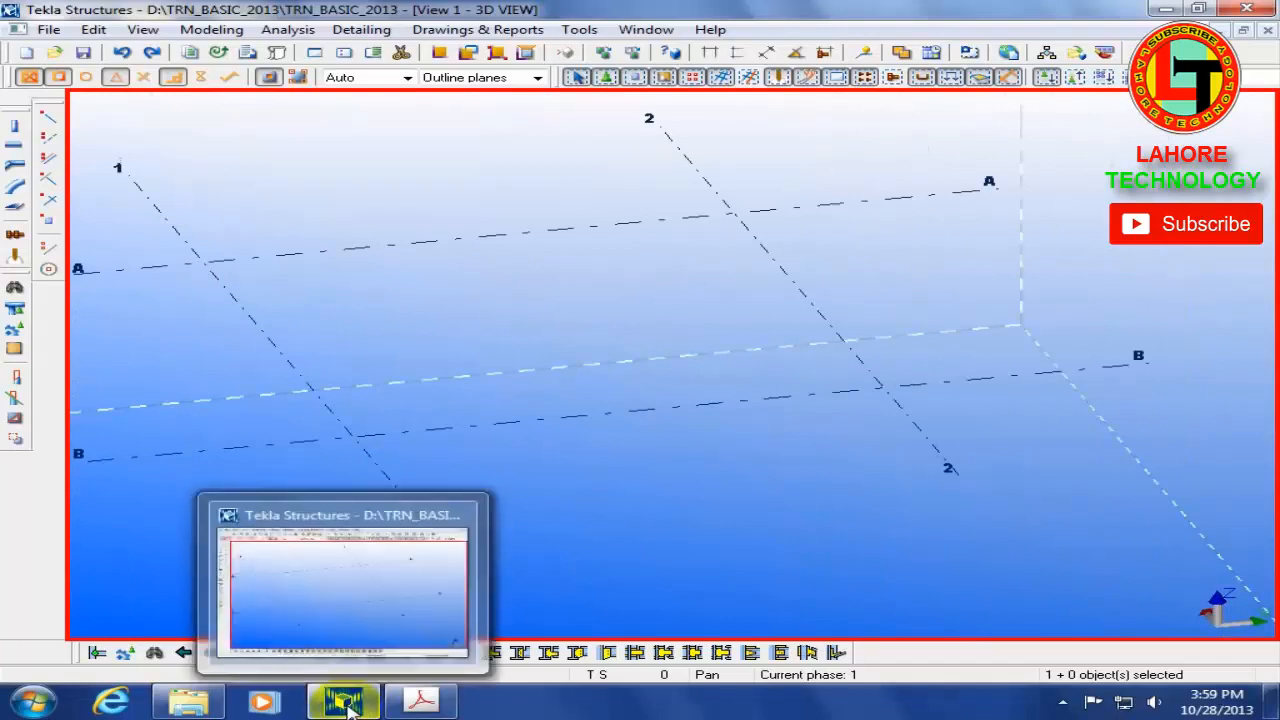
# Step: Switch to the PDF sheet and examine the column orientation at grid B-1 on the plan
pyautogui.click(421, 703)
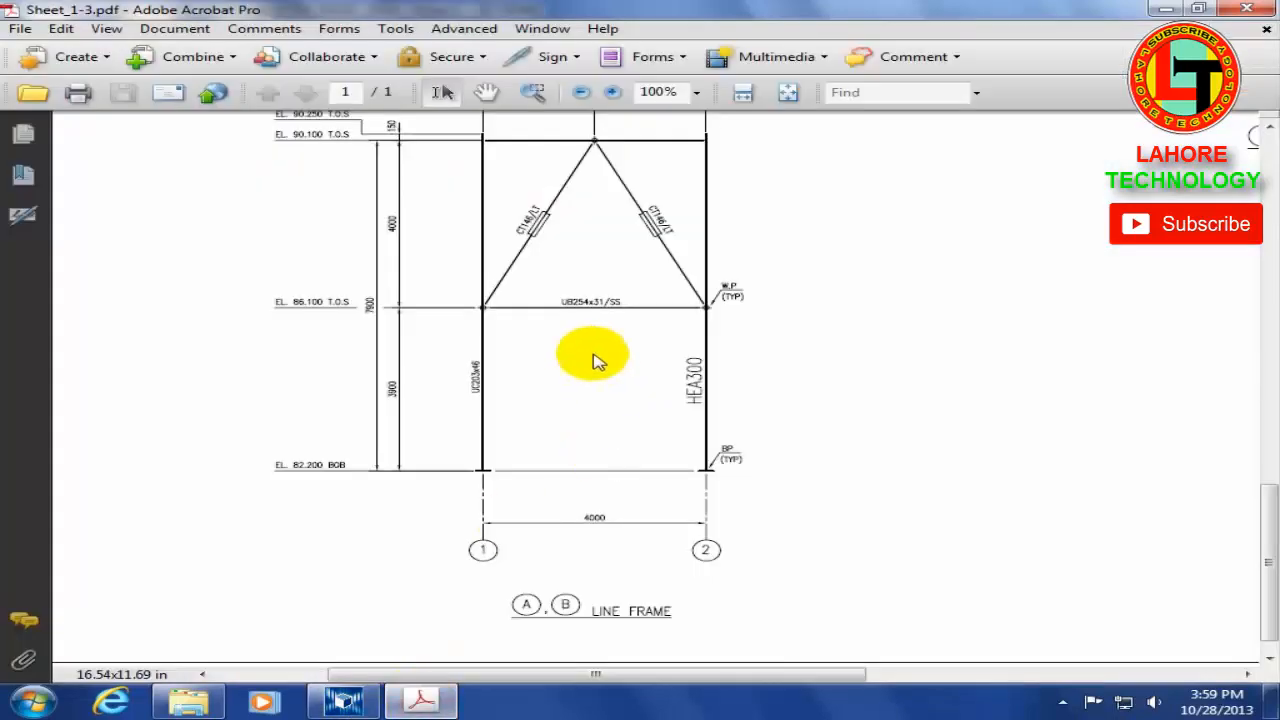
pyautogui.keyDown('ctrl'); pyautogui.scroll(5, 460, 510); pyautogui.keyUp('ctrl')
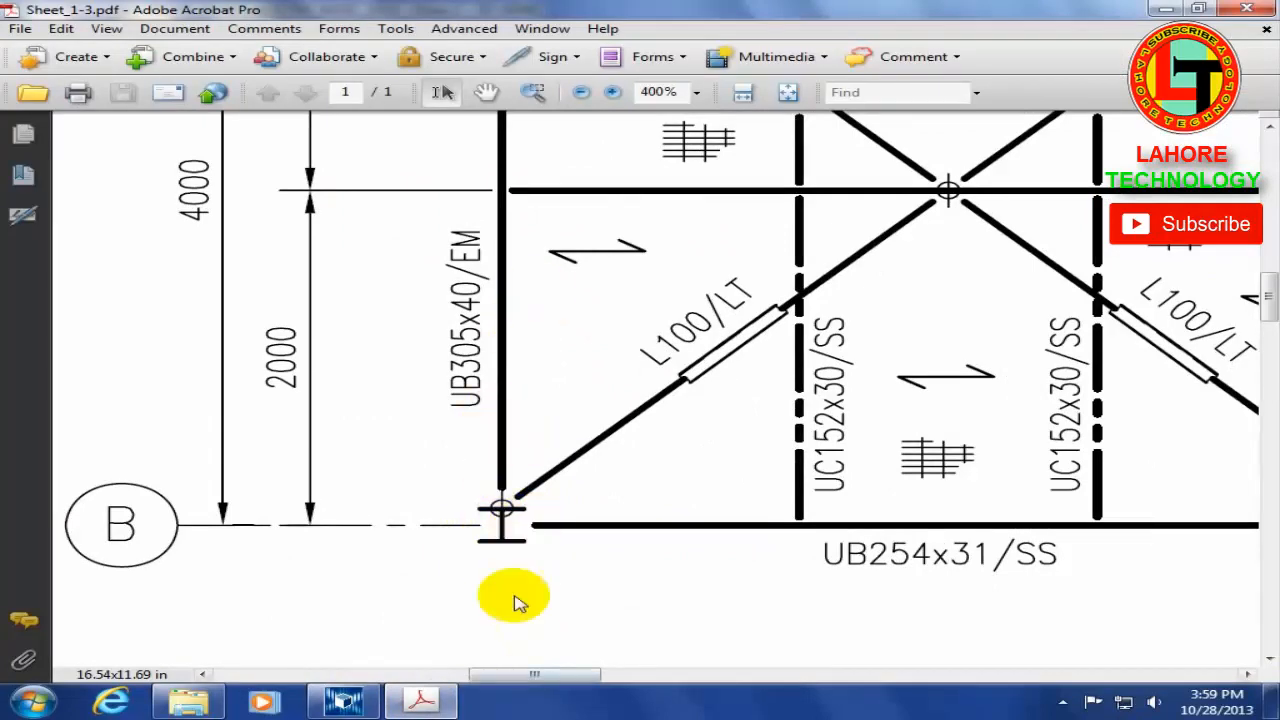
pyautogui.keyDown('ctrl'); pyautogui.scroll(-5, 509, 486); pyautogui.keyUp('ctrl')
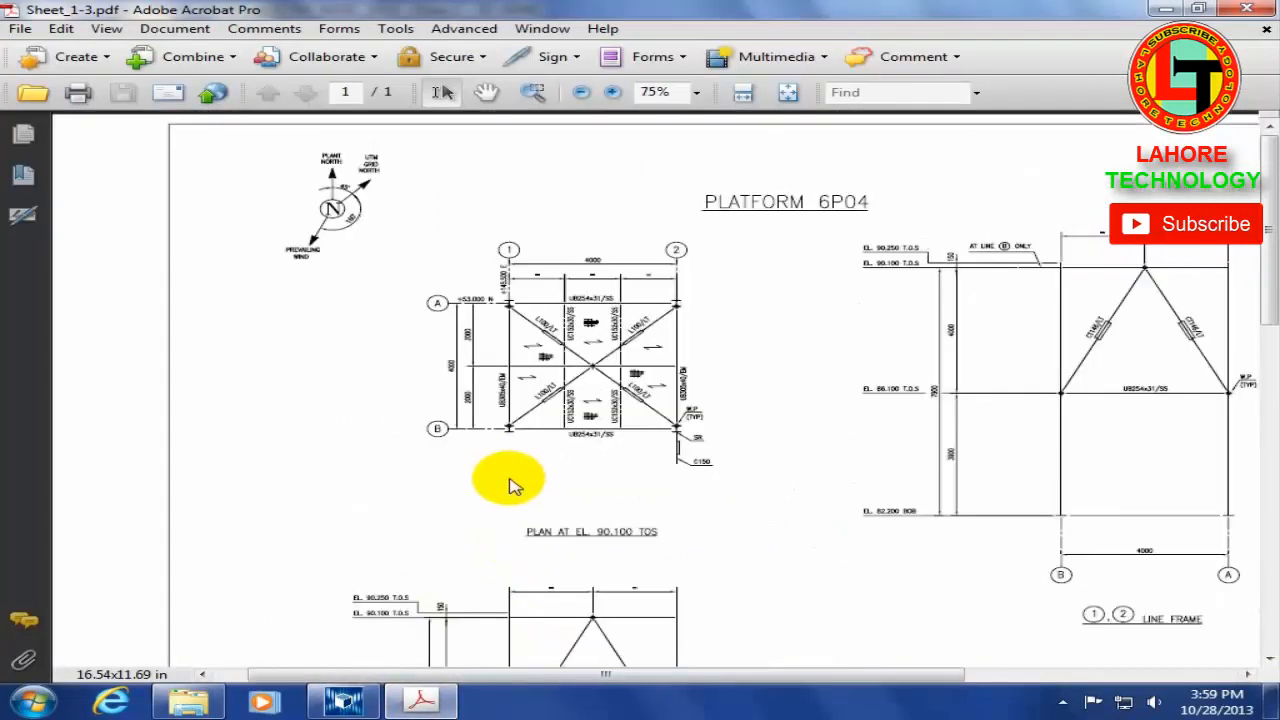
pyautogui.keyDown('ctrl'); pyautogui.scroll(-2, 614, 510); pyautogui.keyUp('ctrl')
pyautogui.keyDown('ctrl'); pyautogui.scroll(1, 500, 534); pyautogui.keyUp('ctrl')
pyautogui.keyDown('ctrl'); pyautogui.scroll(1, 271, 600); pyautogui.keyUp('ctrl')
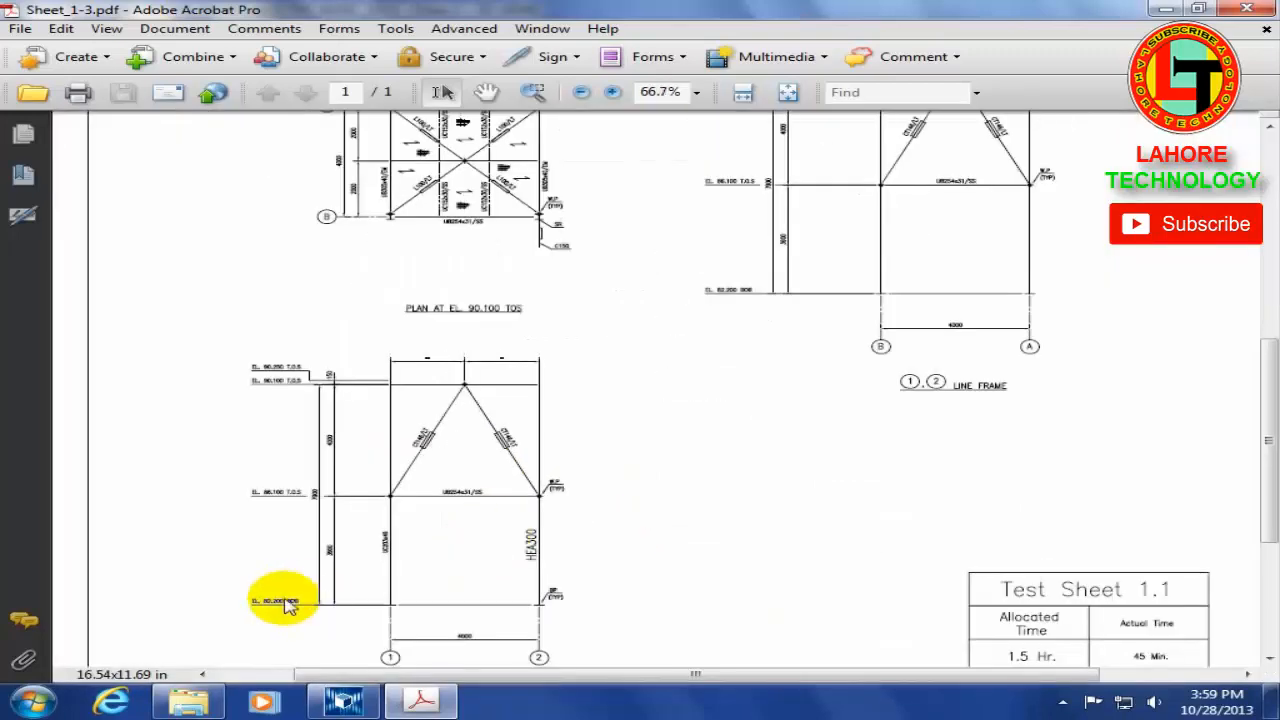
# Step: Examine the column base and top elevation levels on the A, B line frame elevation
pyautogui.keyDown('ctrl'); pyautogui.scroll(1, 288, 605); pyautogui.keyUp('ctrl')
pyautogui.keyDown('ctrl'); pyautogui.scroll(3, 287, 605); pyautogui.keyUp('ctrl')
pyautogui.keyDown('ctrl'); pyautogui.scroll(1, 300, 614); pyautogui.keyUp('ctrl')
pyautogui.keyDown('ctrl'); pyautogui.scroll(1, 371, 623); pyautogui.keyUp('ctrl')
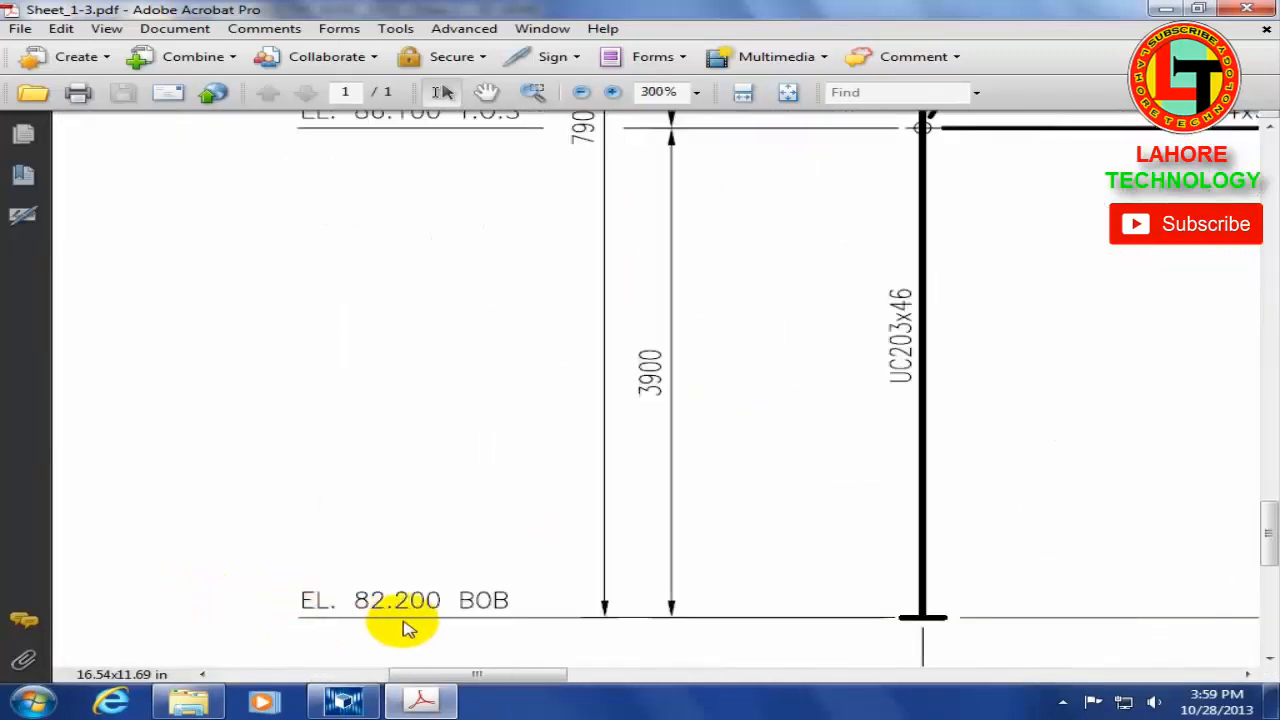
pyautogui.keyDown('ctrl'); pyautogui.scroll(1, 370, 620); pyautogui.keyUp('ctrl')
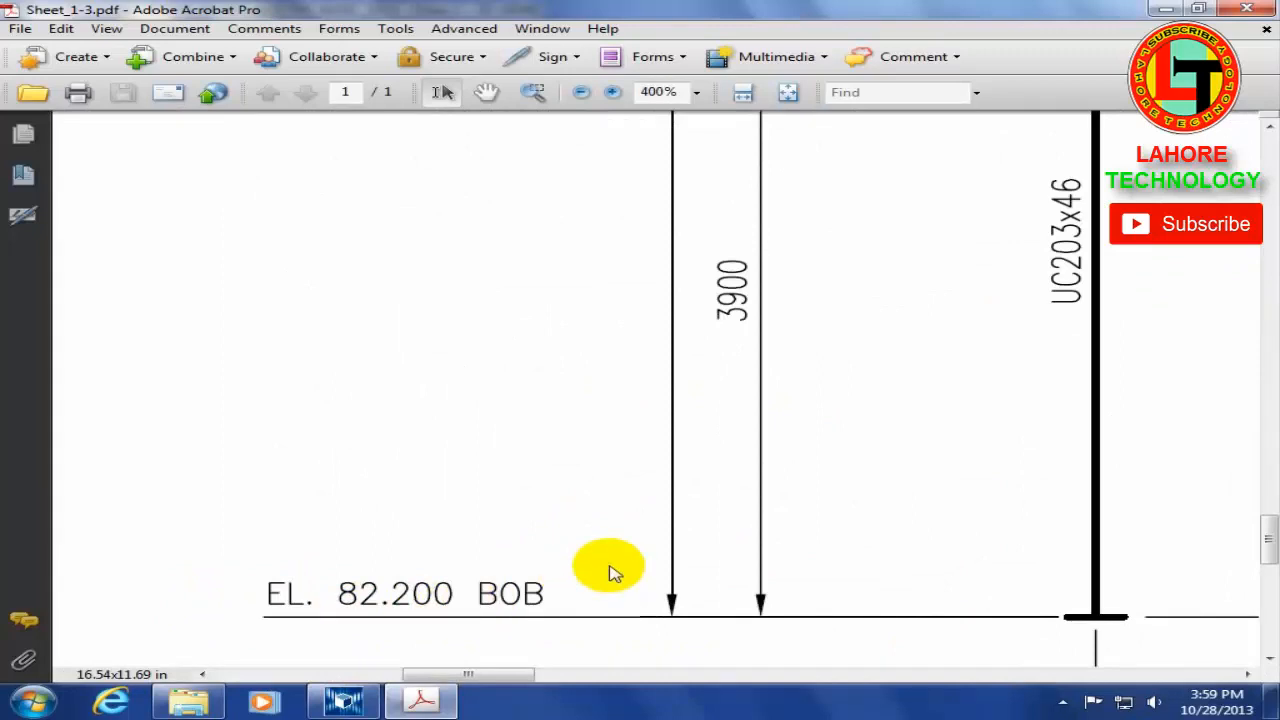
pyautogui.keyDown('ctrl'); pyautogui.scroll(1, 614, 573); pyautogui.keyUp('ctrl')
pyautogui.keyDown('ctrl'); pyautogui.scroll(-3, 612, 568); pyautogui.keyUp('ctrl')
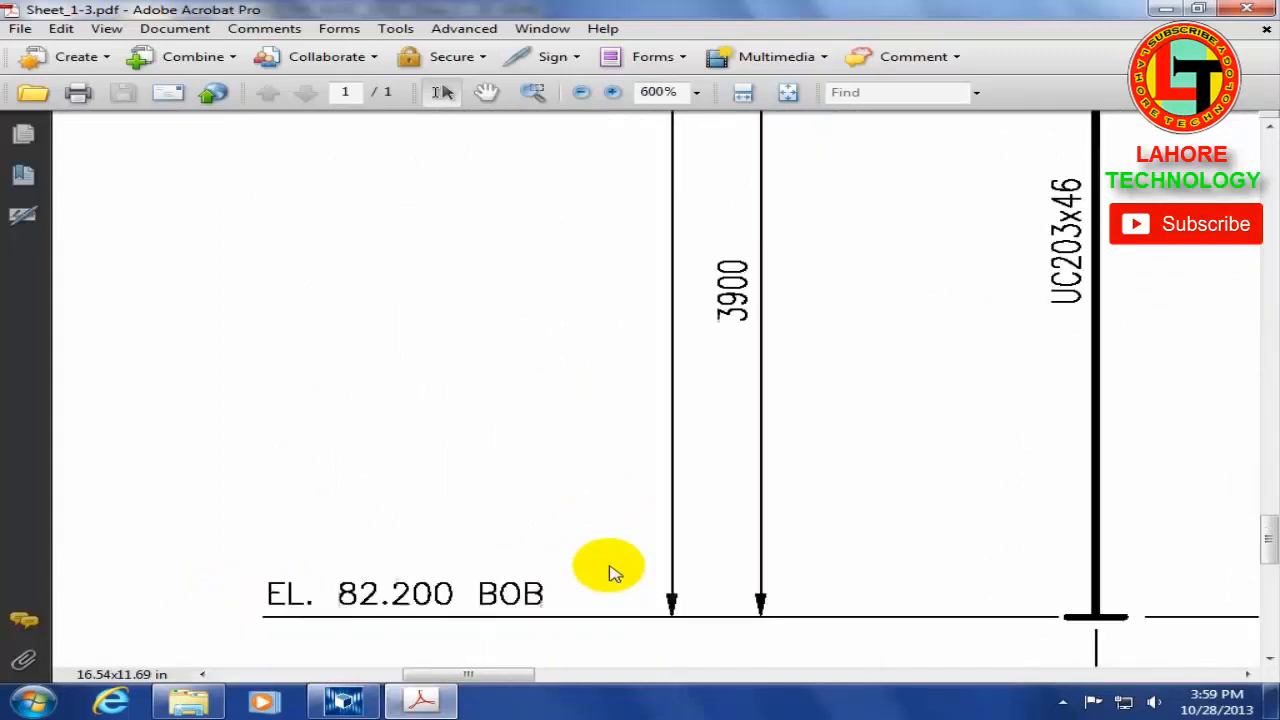
pyautogui.scroll(6, 703, 432)
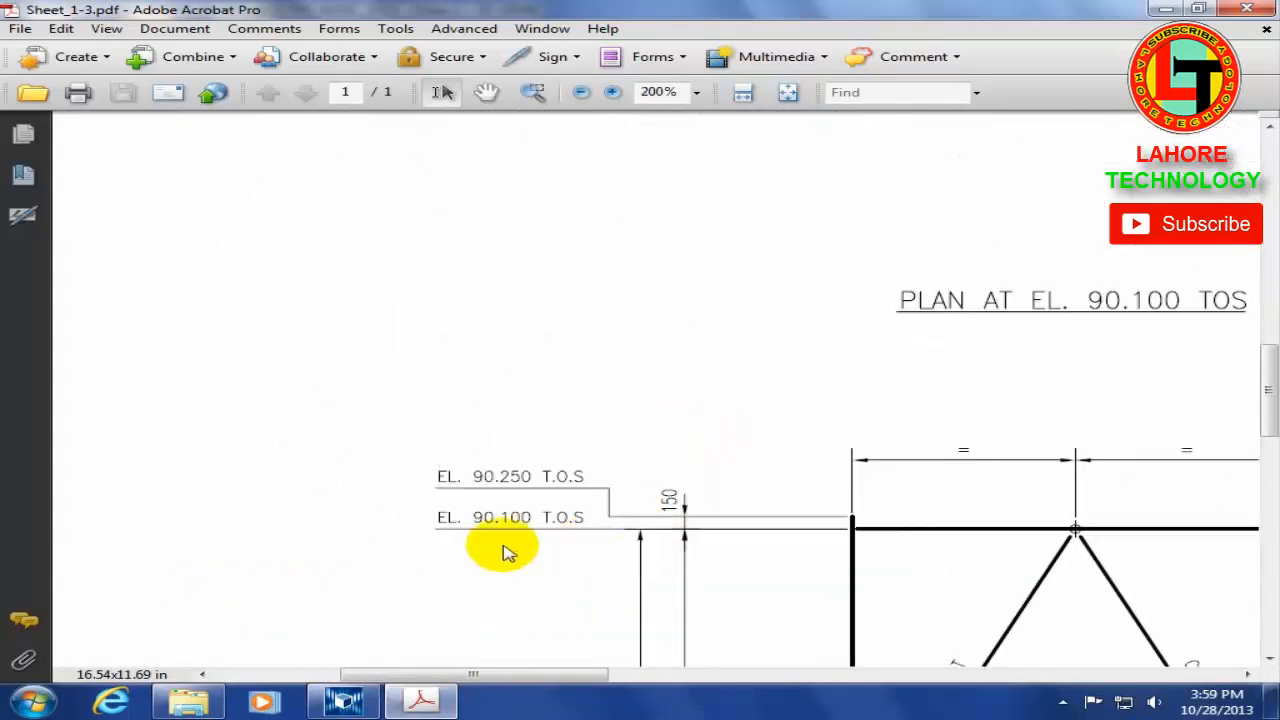
pyautogui.keyDown('ctrl'); pyautogui.scroll(1, 512, 540); pyautogui.keyUp('ctrl')
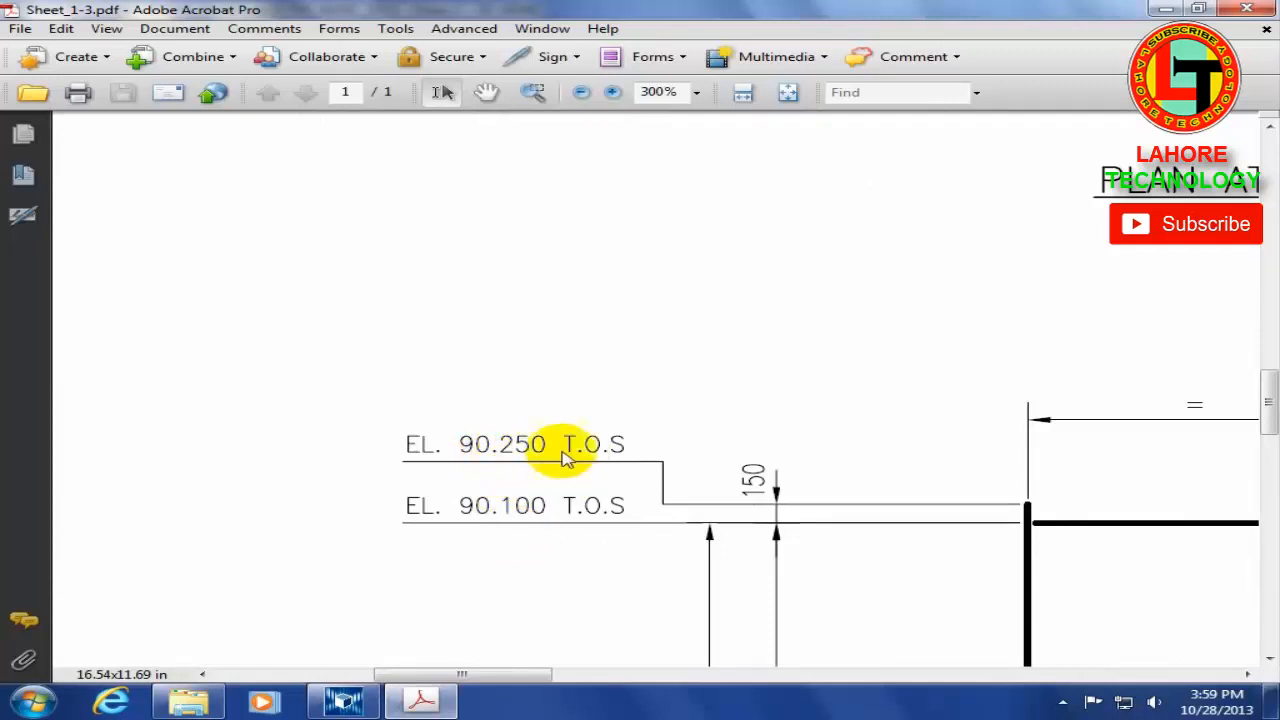
pyautogui.keyDown('ctrl'); pyautogui.scroll(-3, 556, 420); pyautogui.keyUp('ctrl')
pyautogui.keyDown('ctrl'); pyautogui.scroll(-2, 529, 463); pyautogui.keyUp('ctrl')
pyautogui.keyDown('ctrl'); pyautogui.scroll(-1, 518, 450); pyautogui.keyUp('ctrl')
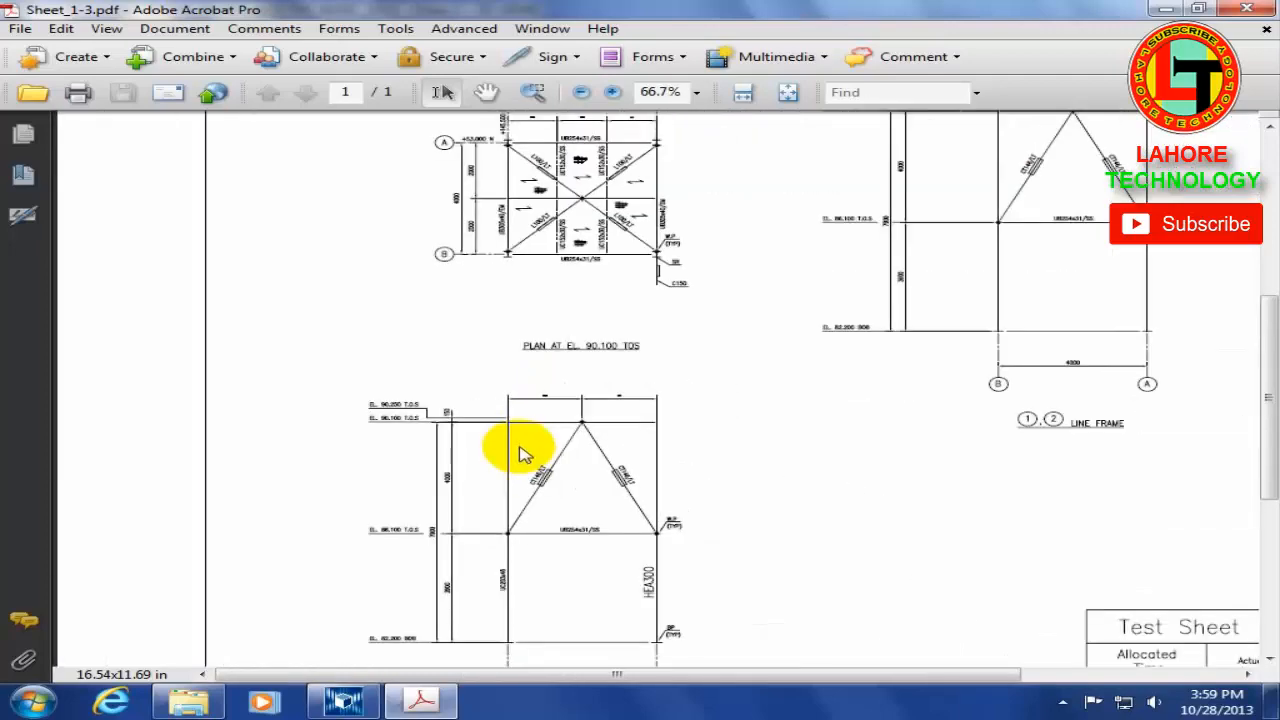
# Step: Switch to Tekla Structures and save the column properties as a new preset named UC203x46
pyautogui.click(343, 701)
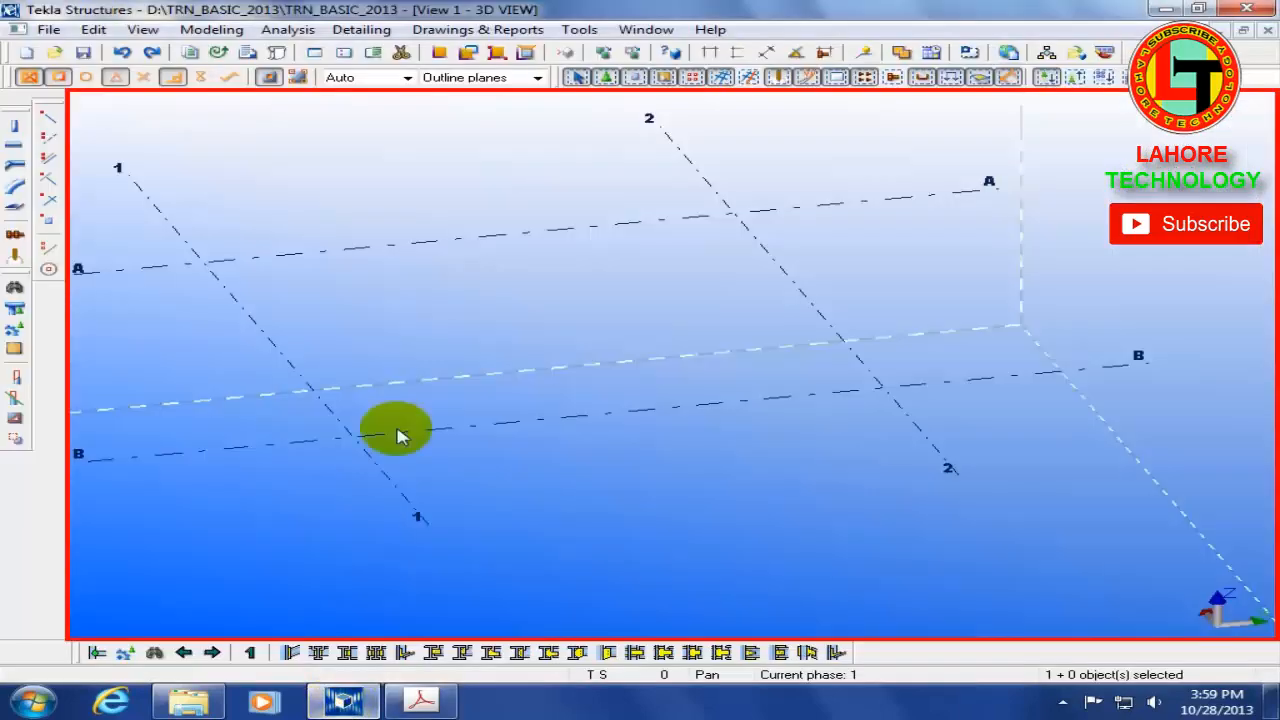
pyautogui.click(16, 130)
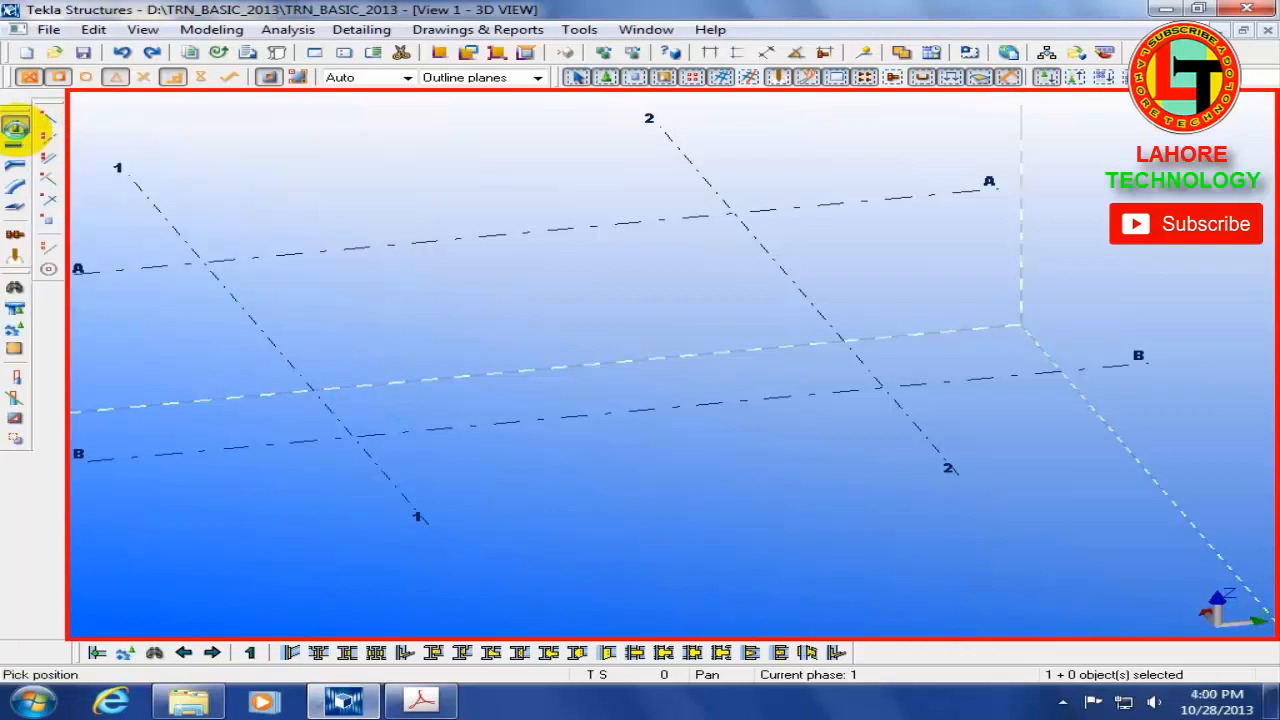
pyautogui.doubleClick(16, 130)
pyautogui.moveTo(340, 143); pyautogui.dragTo(772, 163)
pyautogui.click(788, 198)
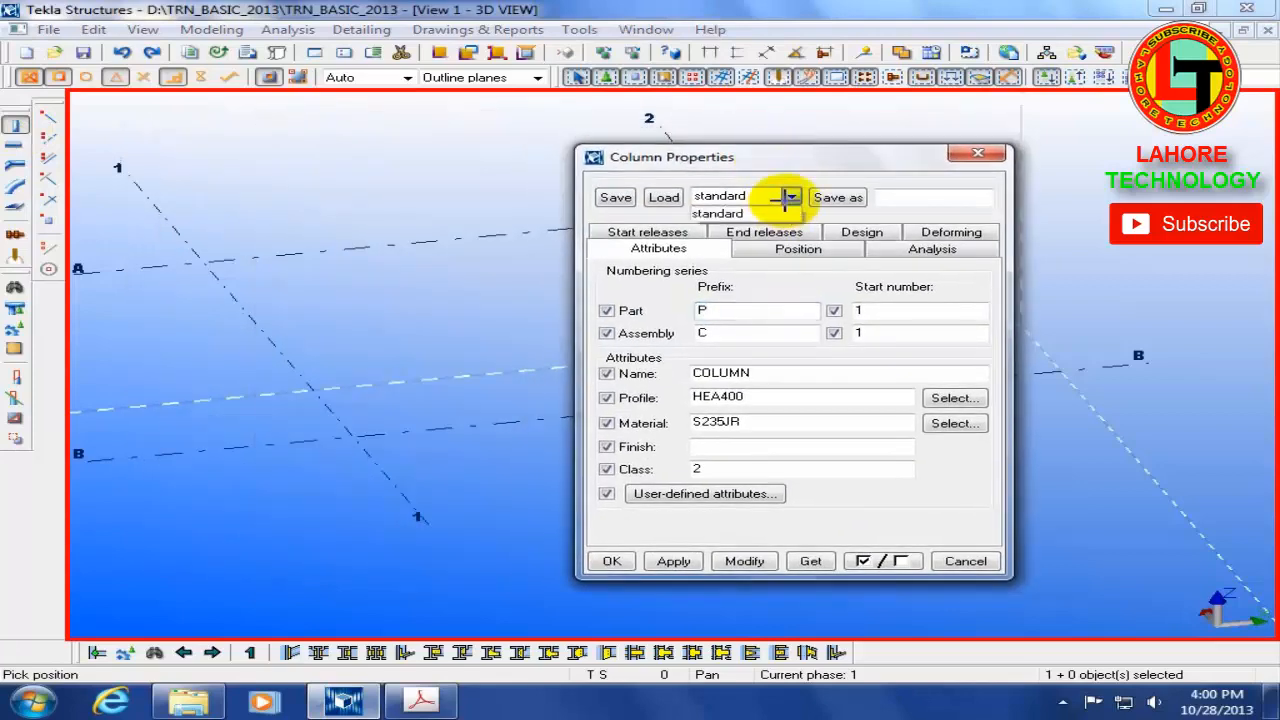
pyautogui.click(938, 204)
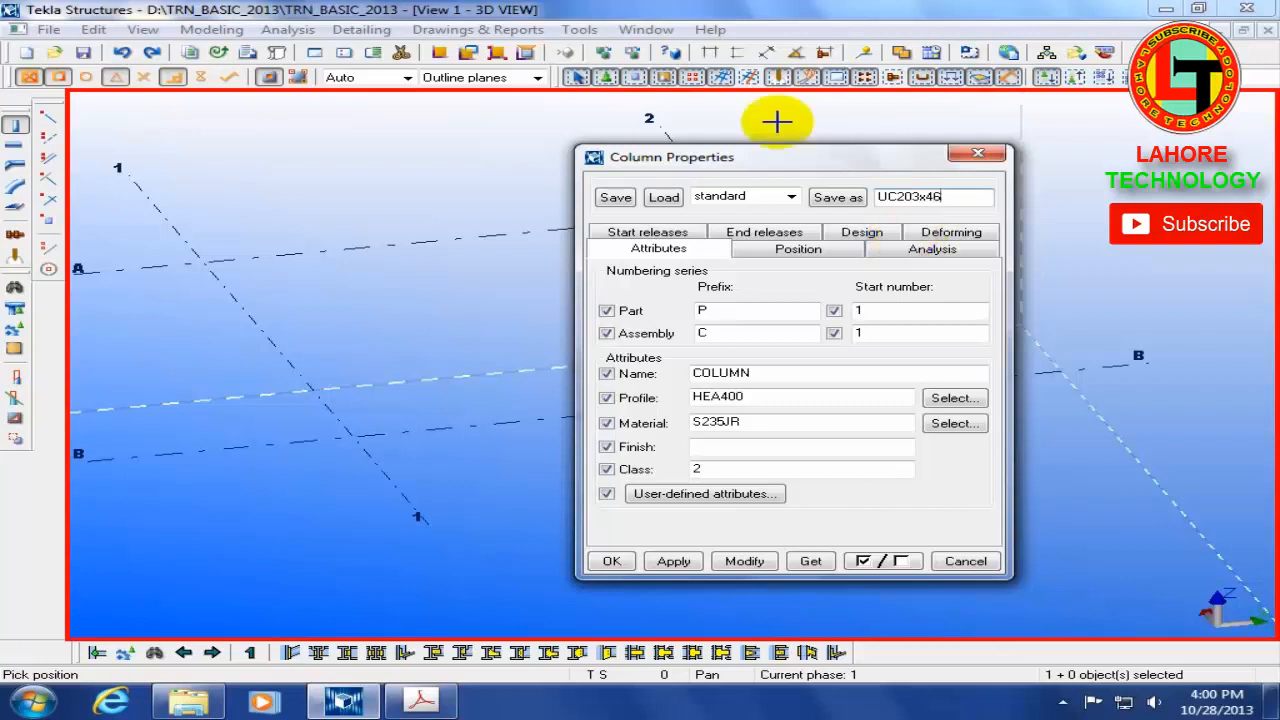
pyautogui.click(843, 199)
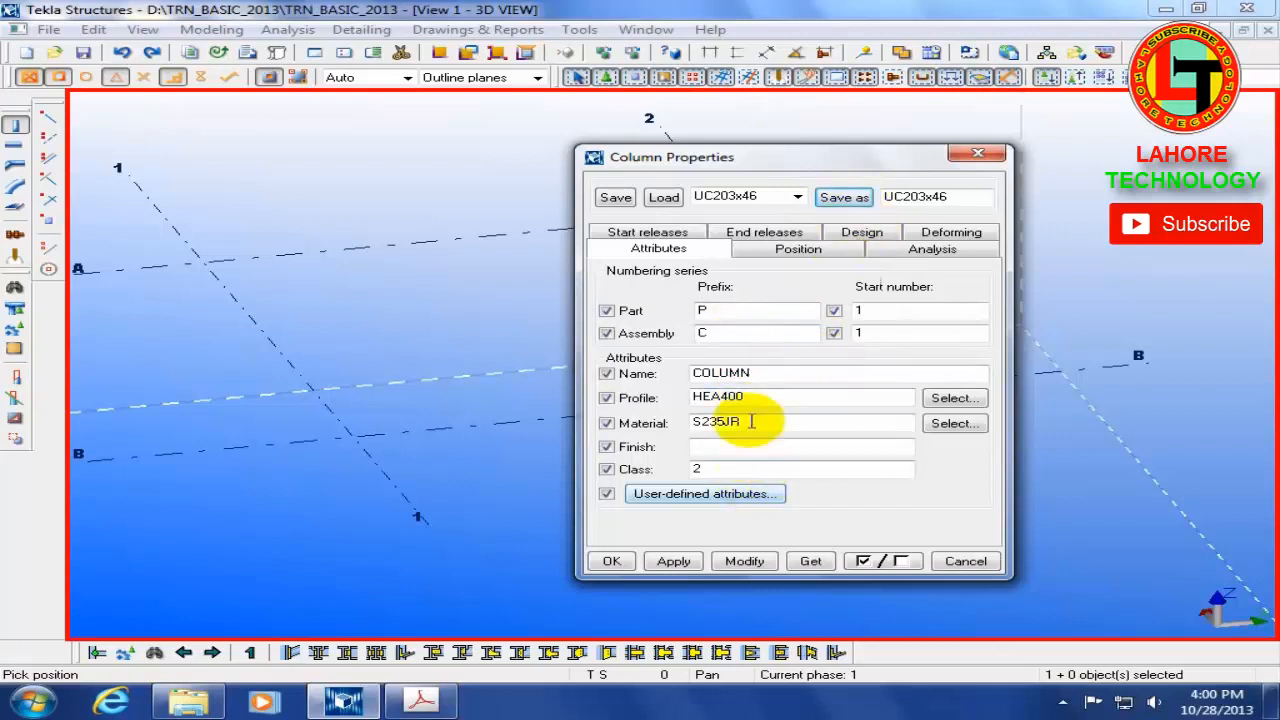
pyautogui.click(797, 196)
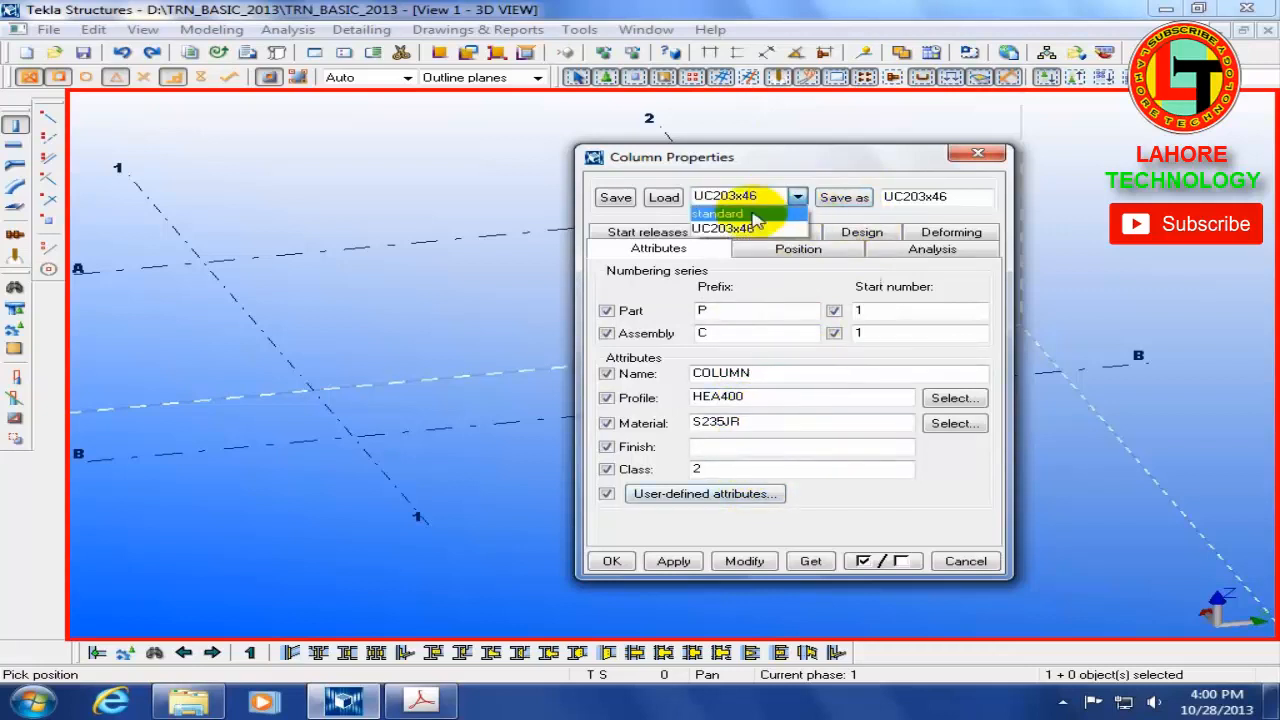
# Step: Open the profile catalog for the column and browse its I profiles and Others groups
pyautogui.click(943, 407)
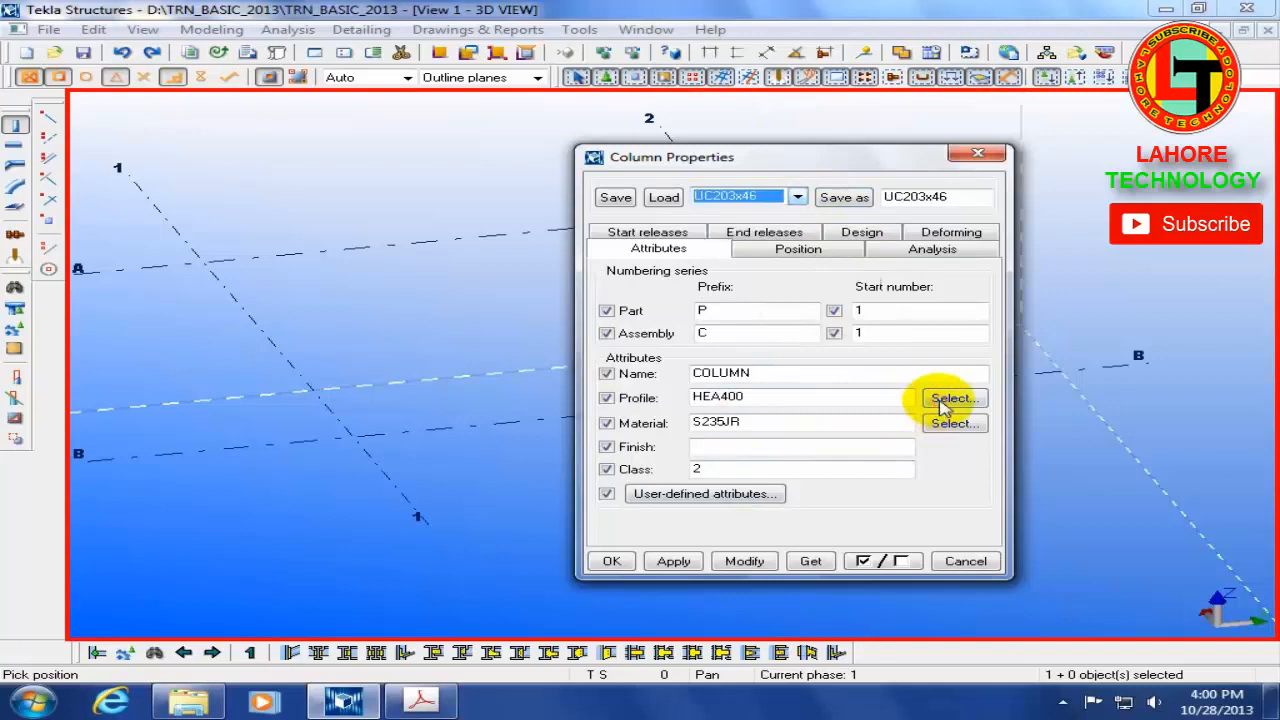
pyautogui.click(945, 401)
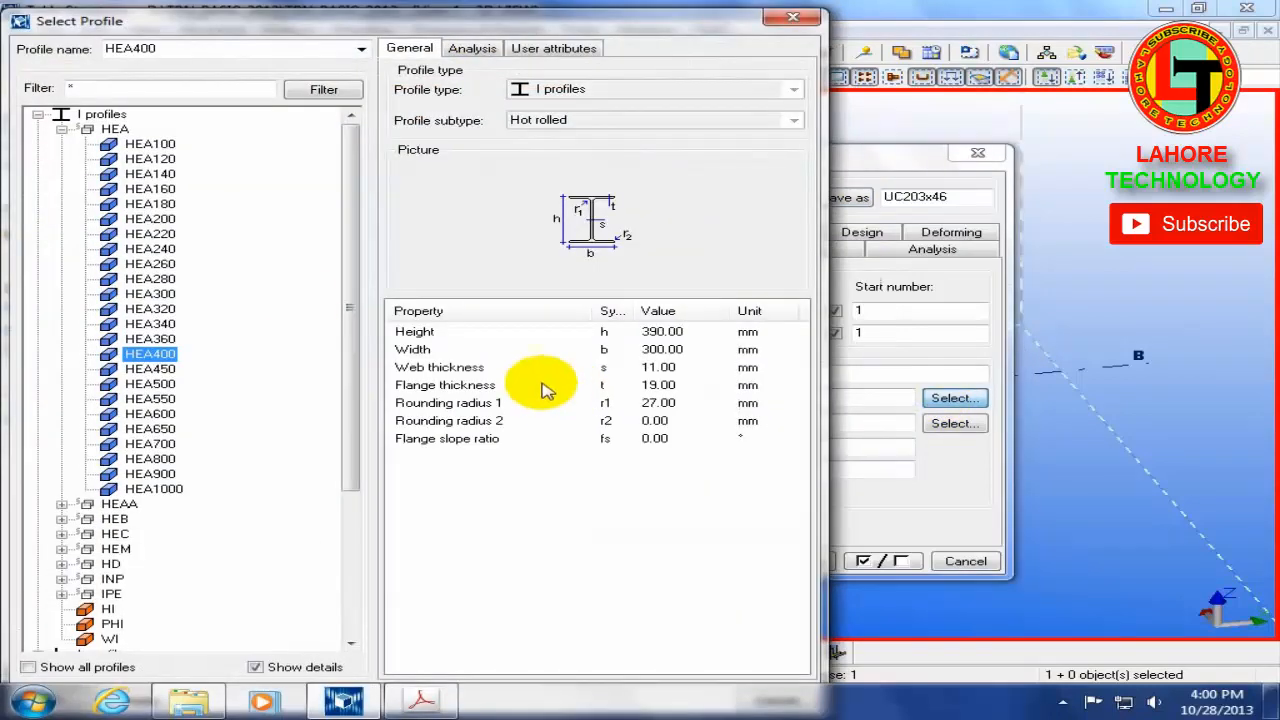
pyautogui.click(61, 129)
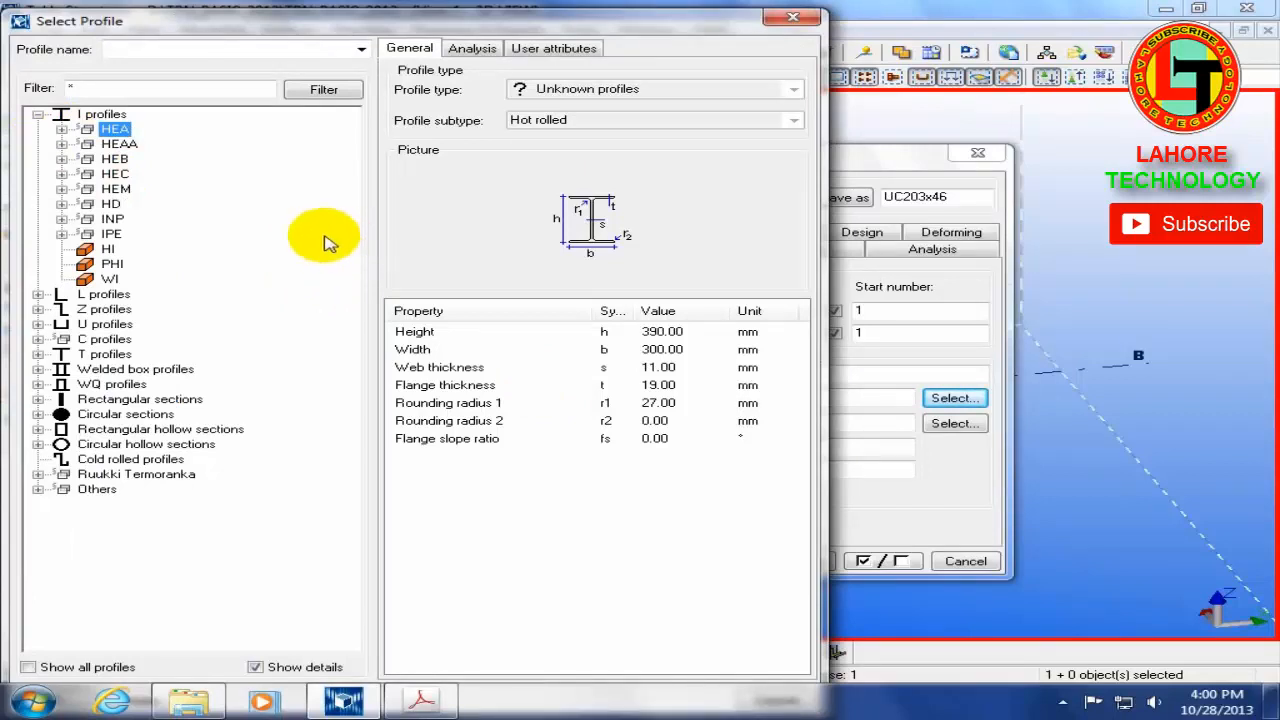
pyautogui.click(37, 489)
pyautogui.scroll(5, 277, 340)
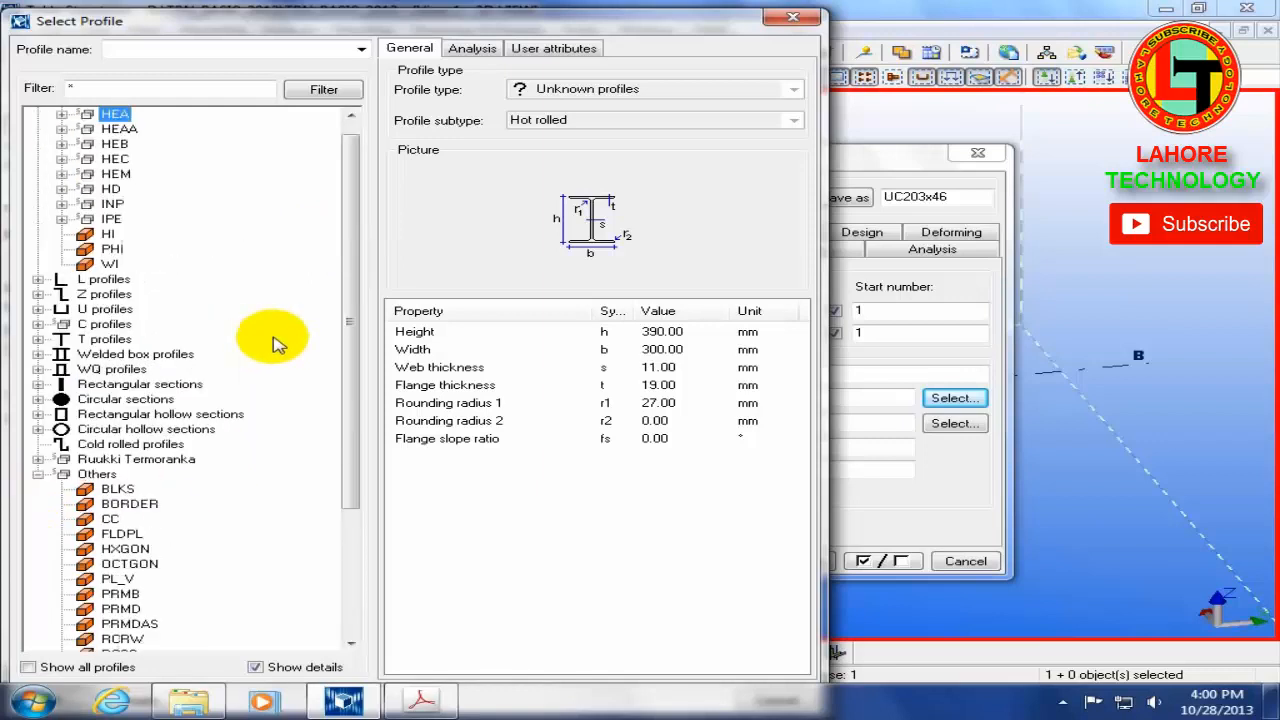
pyautogui.click(37, 489)
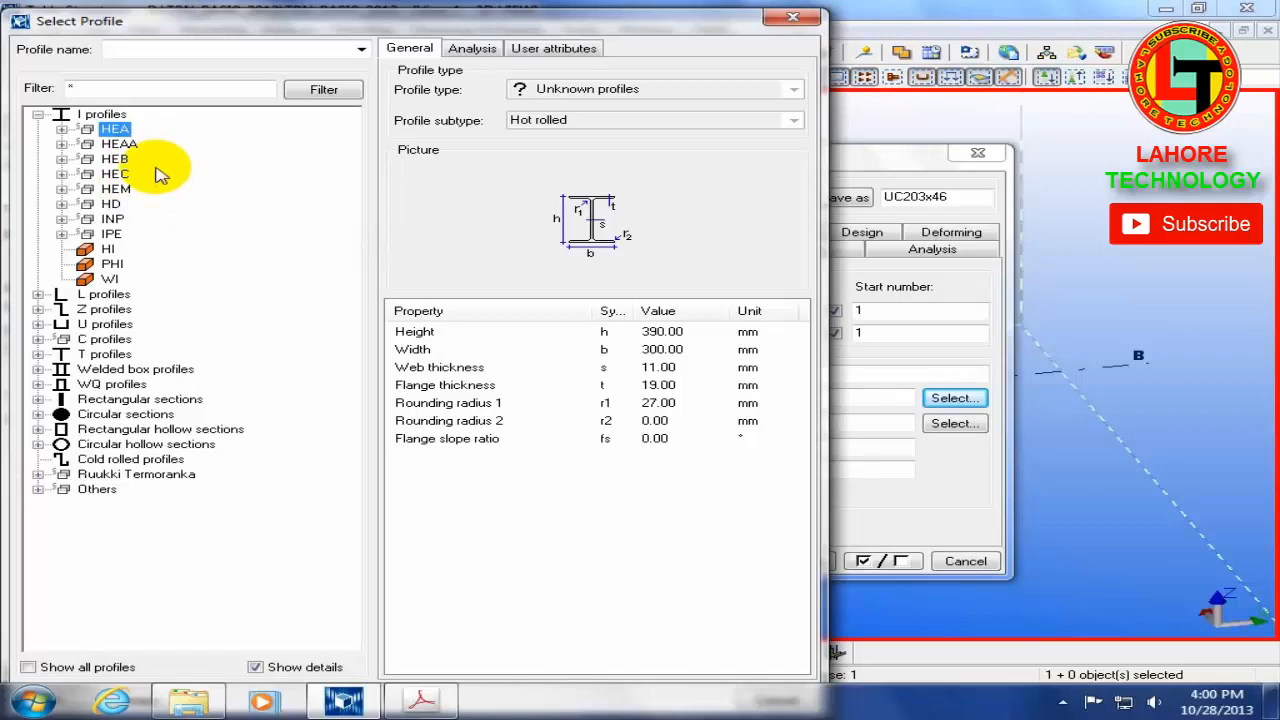
# Step: Switch to the PDF sheet, check the column profile labels on the A, B line frame elevation, and return to Tekla Structures
pyautogui.moveTo(319, 30); pyautogui.dragTo(560, 10)
pyautogui.click(420, 700)
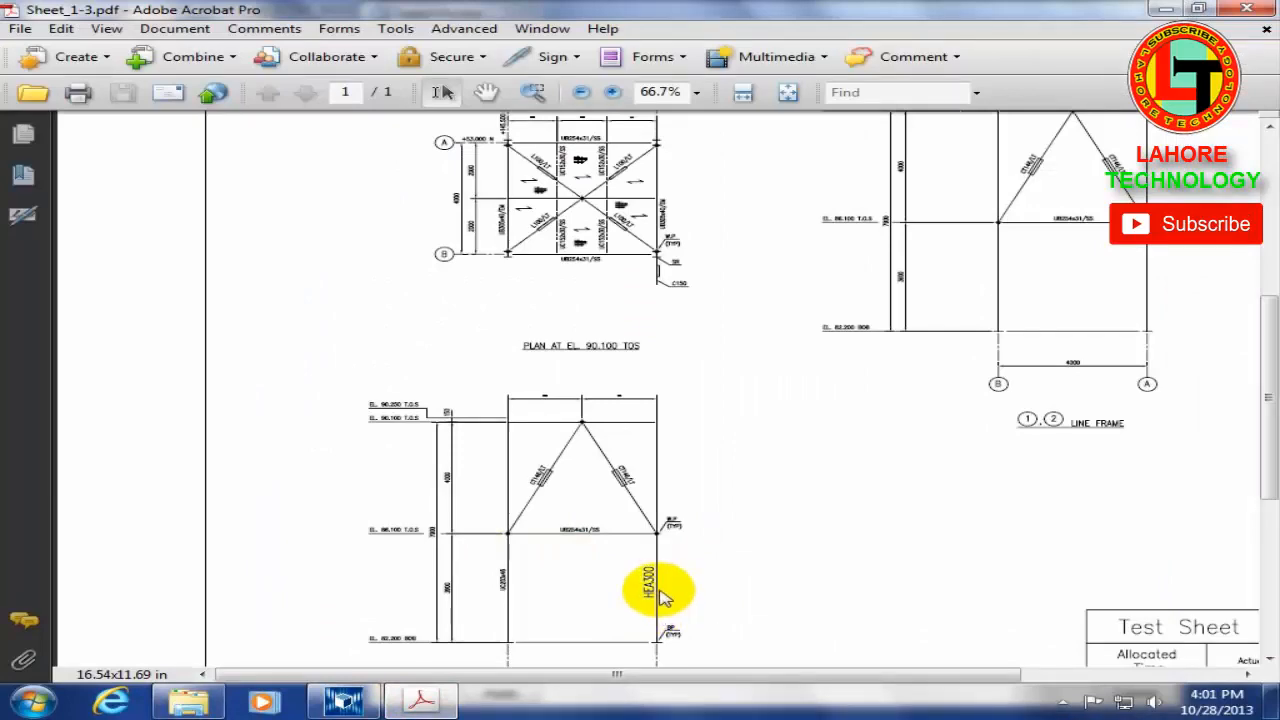
pyautogui.keyDown('ctrl'); pyautogui.scroll(3, 651, 594); pyautogui.keyUp('ctrl')
pyautogui.keyDown('ctrl'); pyautogui.scroll(2, 657, 592); pyautogui.keyUp('ctrl')
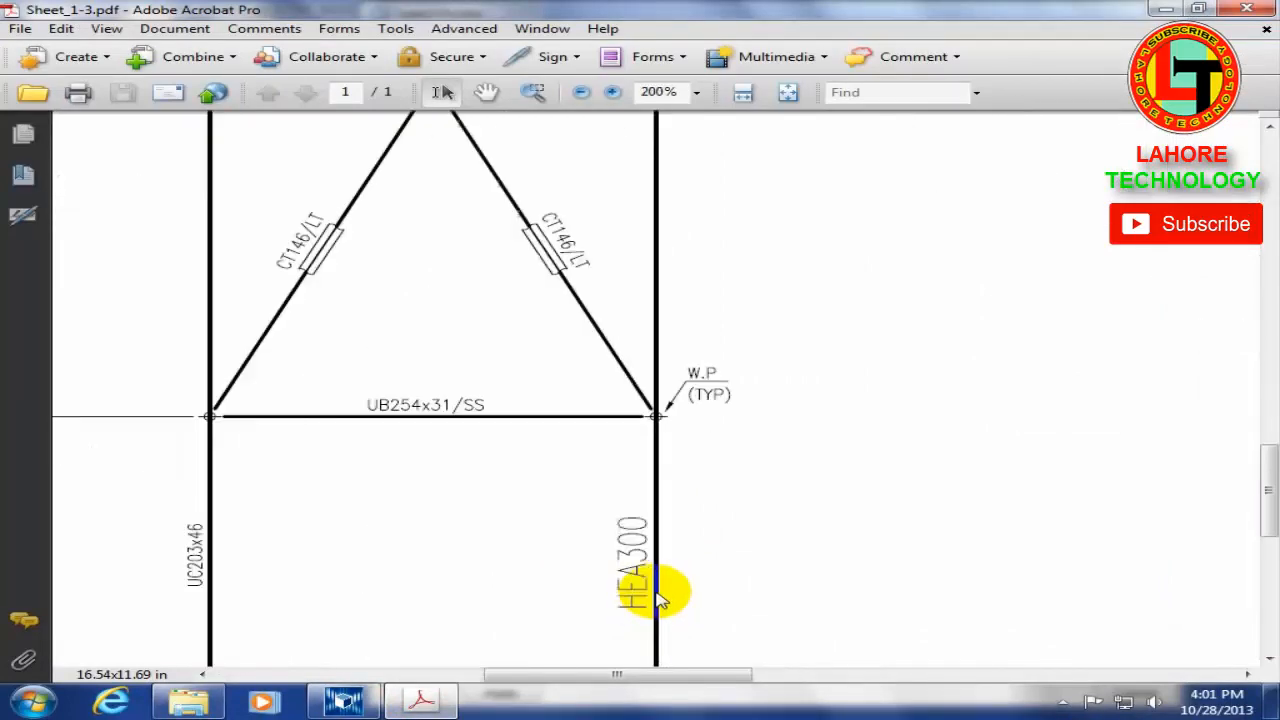
pyautogui.keyDown('ctrl'); pyautogui.scroll(-4, 657, 592); pyautogui.keyUp('ctrl')
pyautogui.click(345, 700)
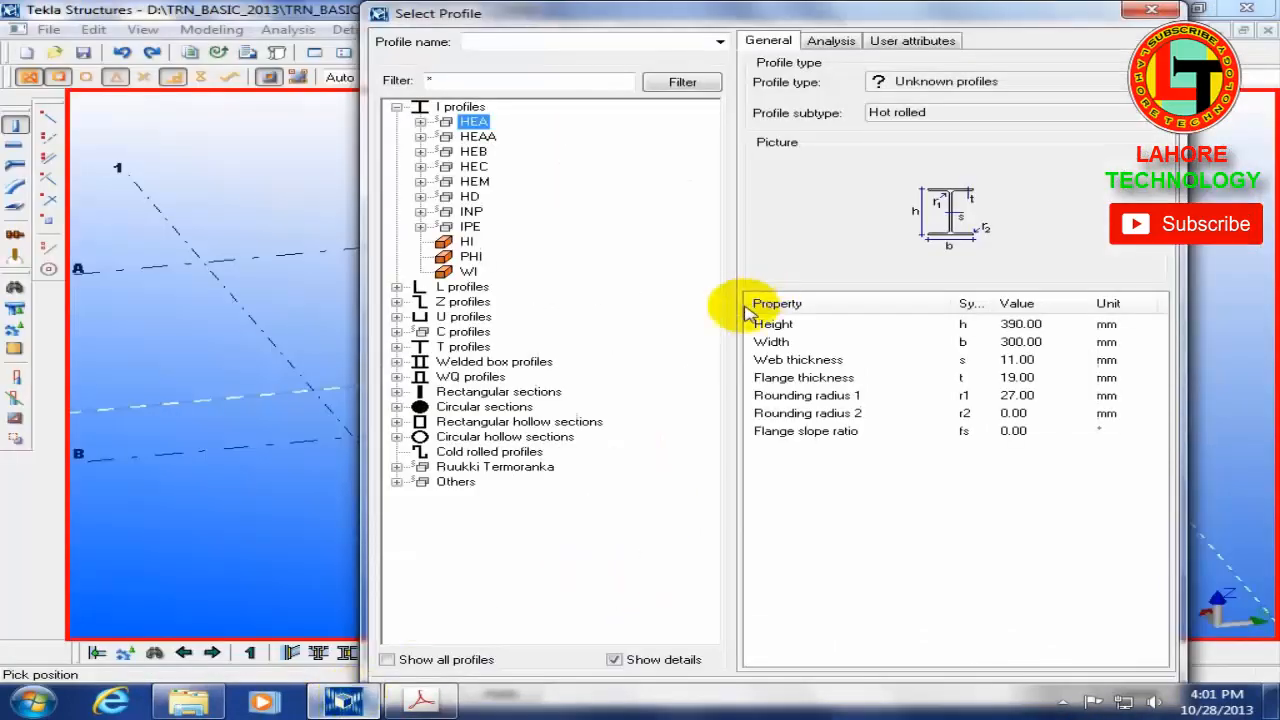
# Step: Select the HEA300 profile from the HEA group of I profiles in the profile catalog
pyautogui.click(420, 122)
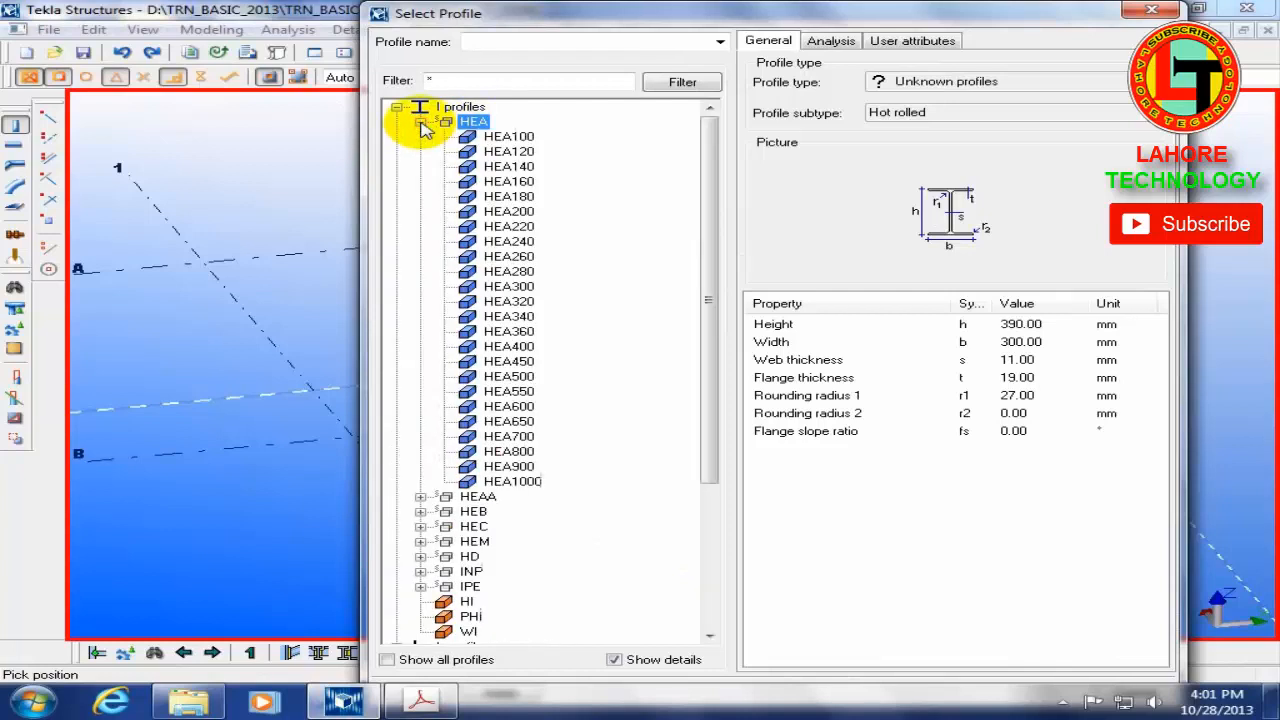
pyautogui.click(507, 287)
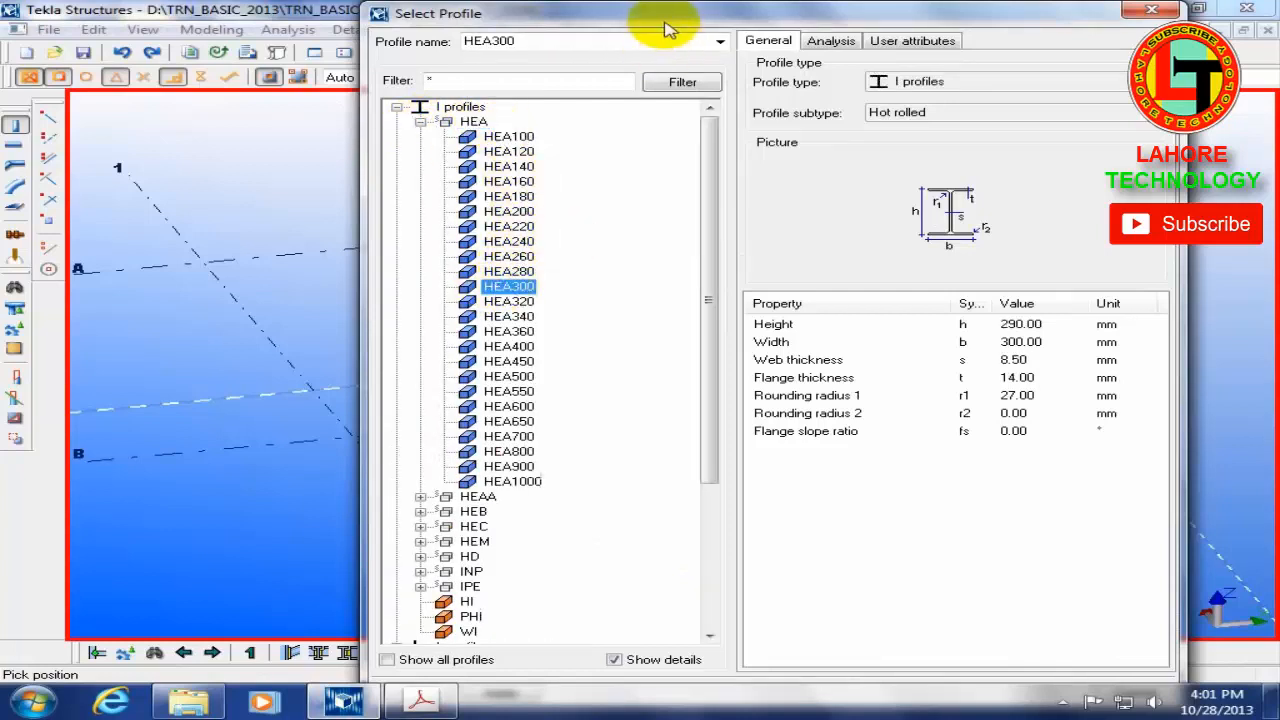
pyautogui.moveTo(661, 18); pyautogui.dragTo(612, 2)
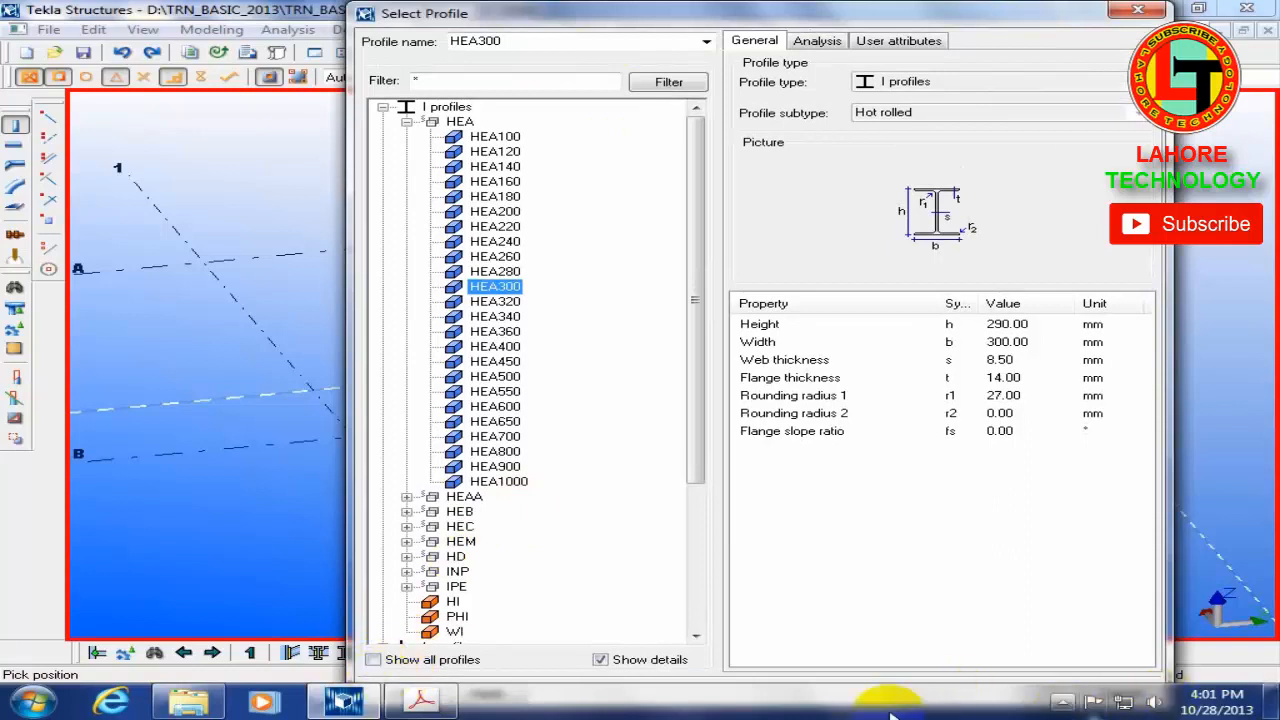
# Step: Unlock the Windows taskbar and interrupt the pending column placement in the 3D view
pyautogui.rightClick(838, 706)
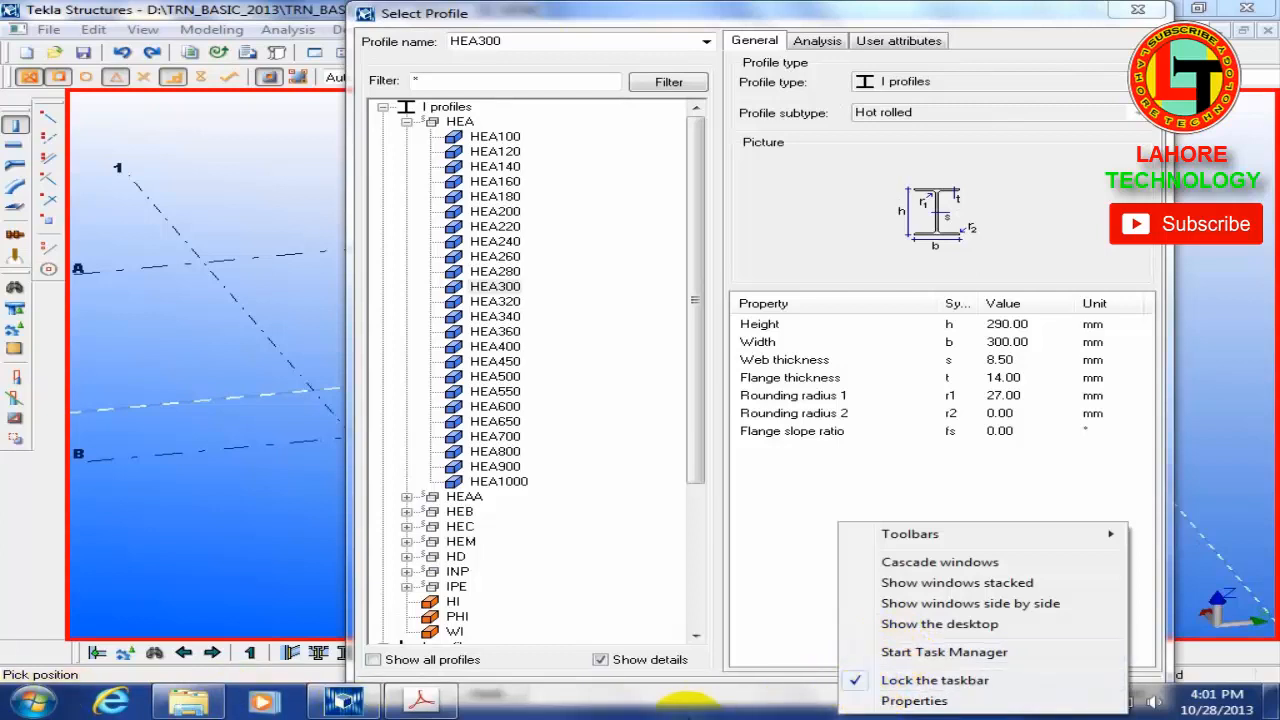
pyautogui.rightClick(676, 708)
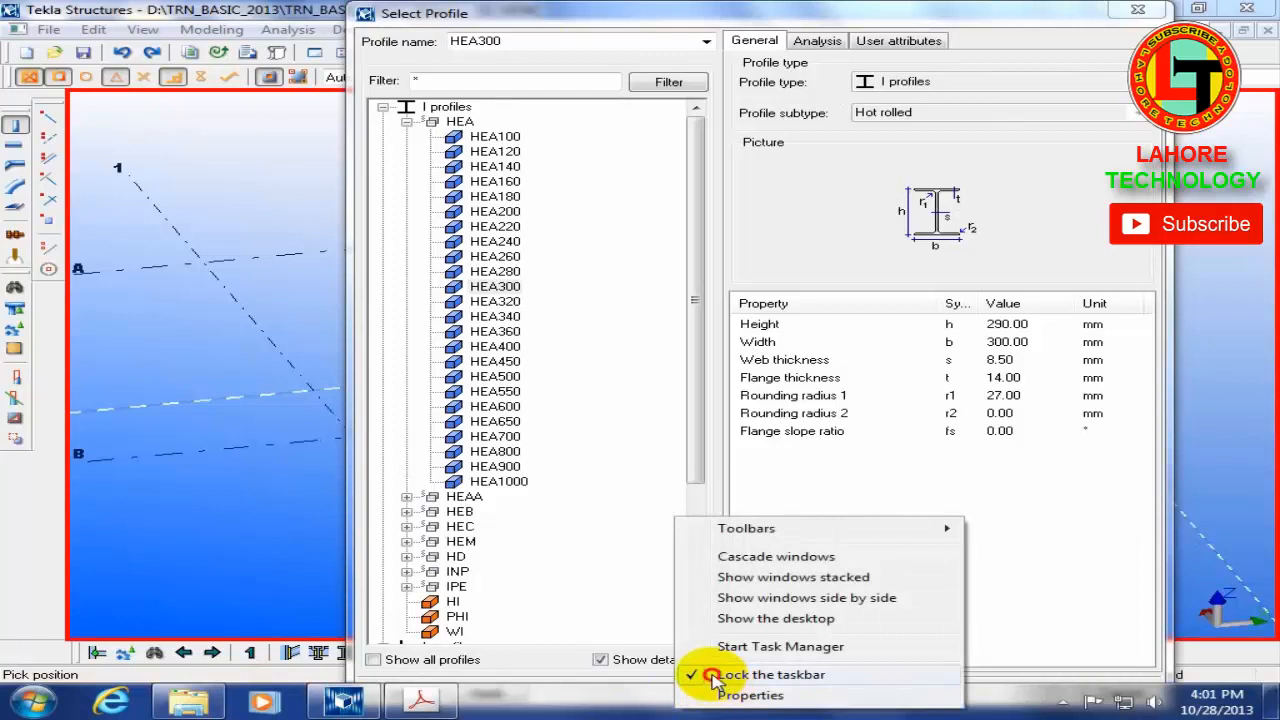
pyautogui.click(713, 676)
pyautogui.click(255, 580)
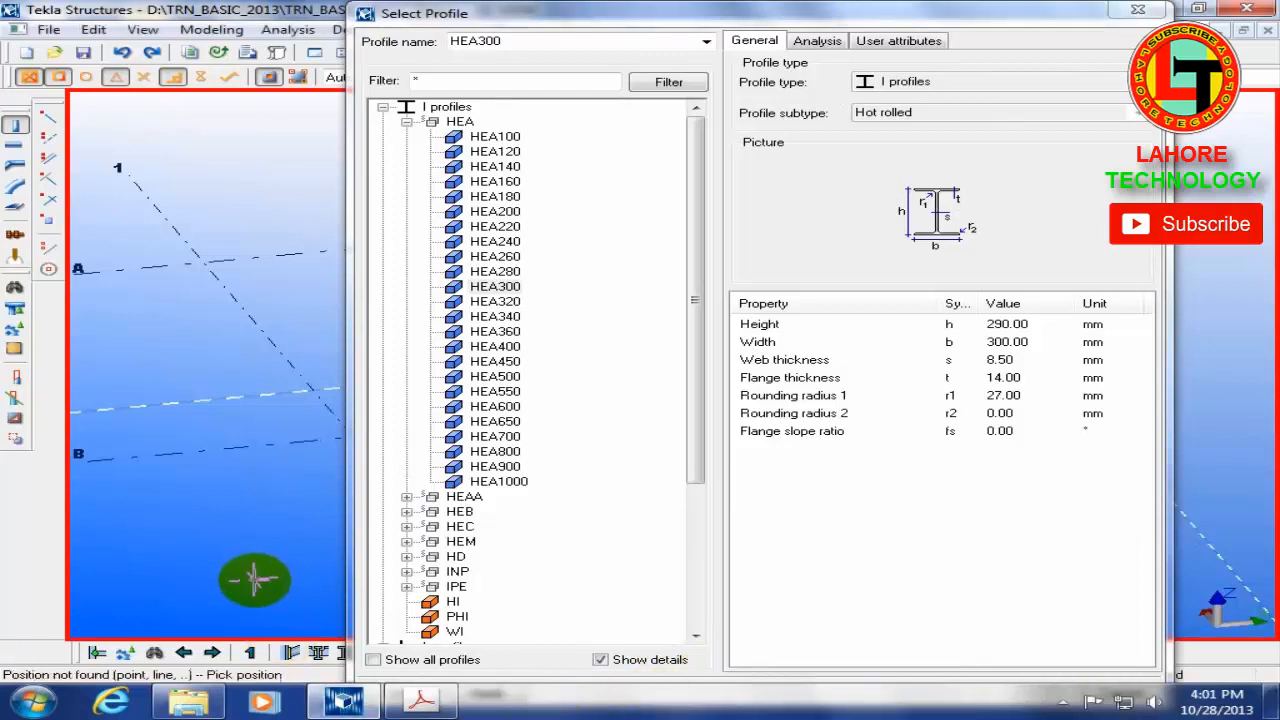
pyautogui.rightClick(260, 560)
pyautogui.click(314, 300)
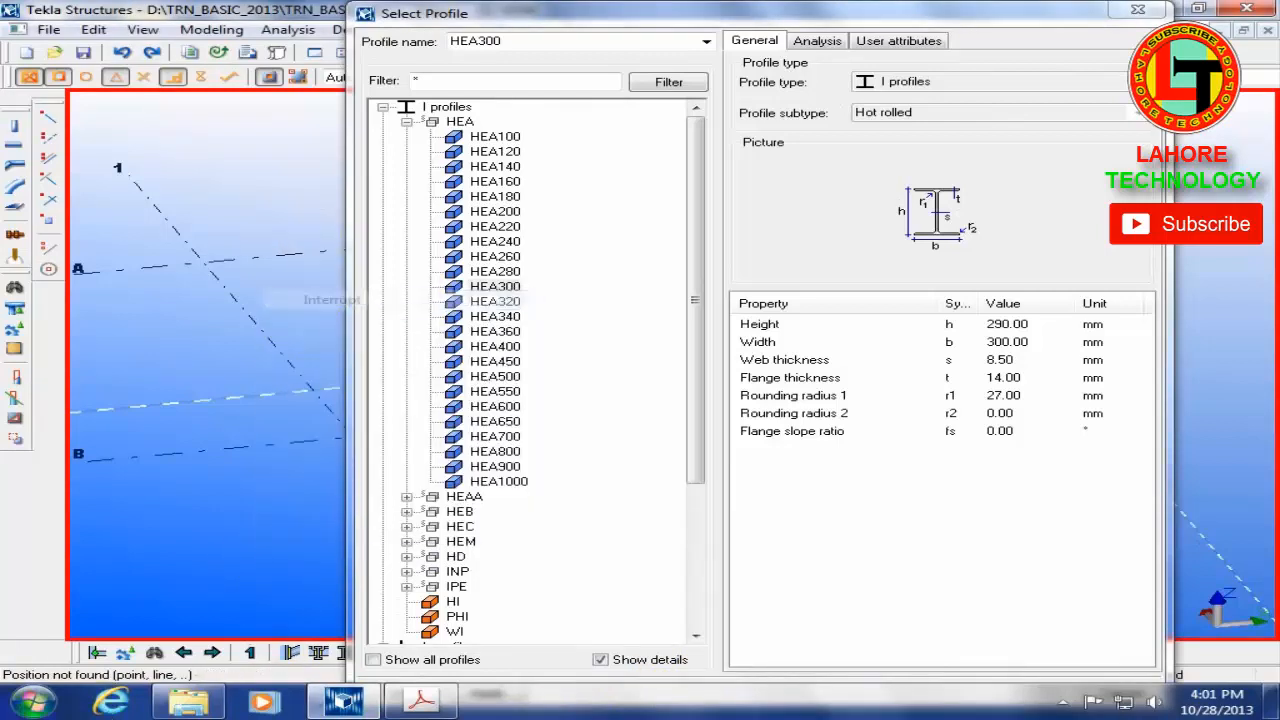
# Step: Set the Windows taskbar to auto-hide in its properties and confirm the change
pyautogui.click(25, 706)
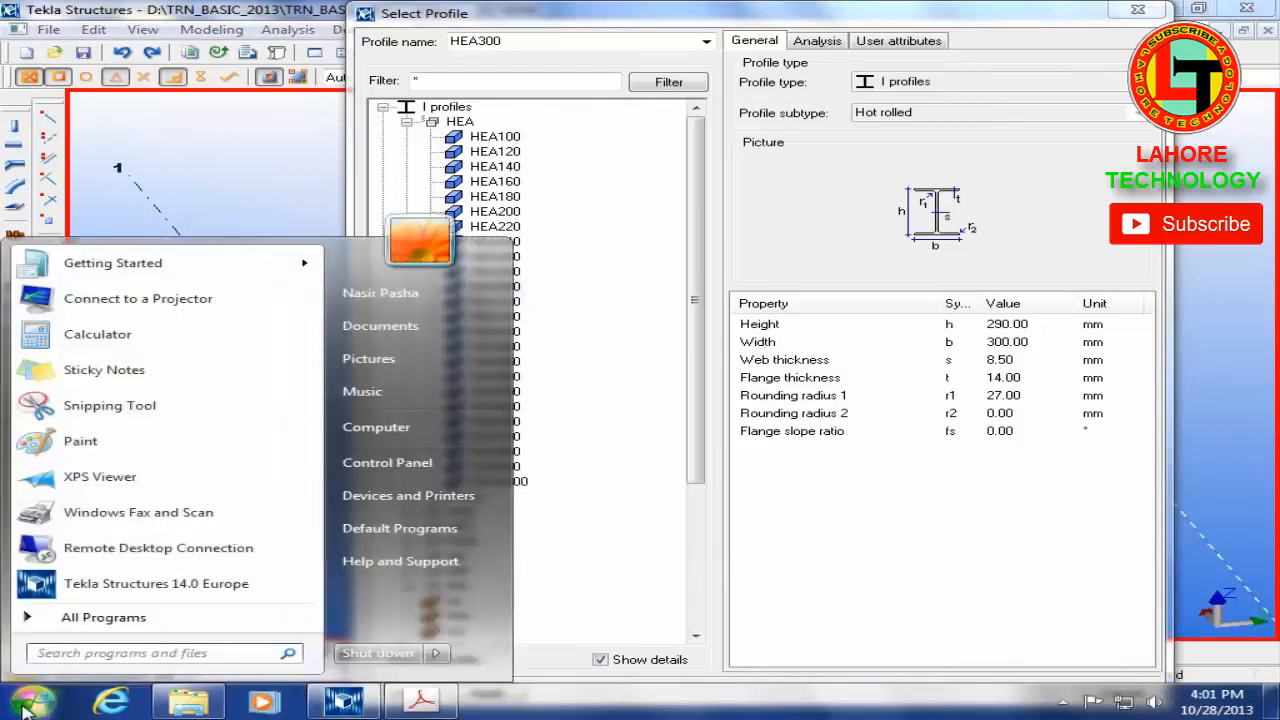
pyautogui.rightClick(812, 700)
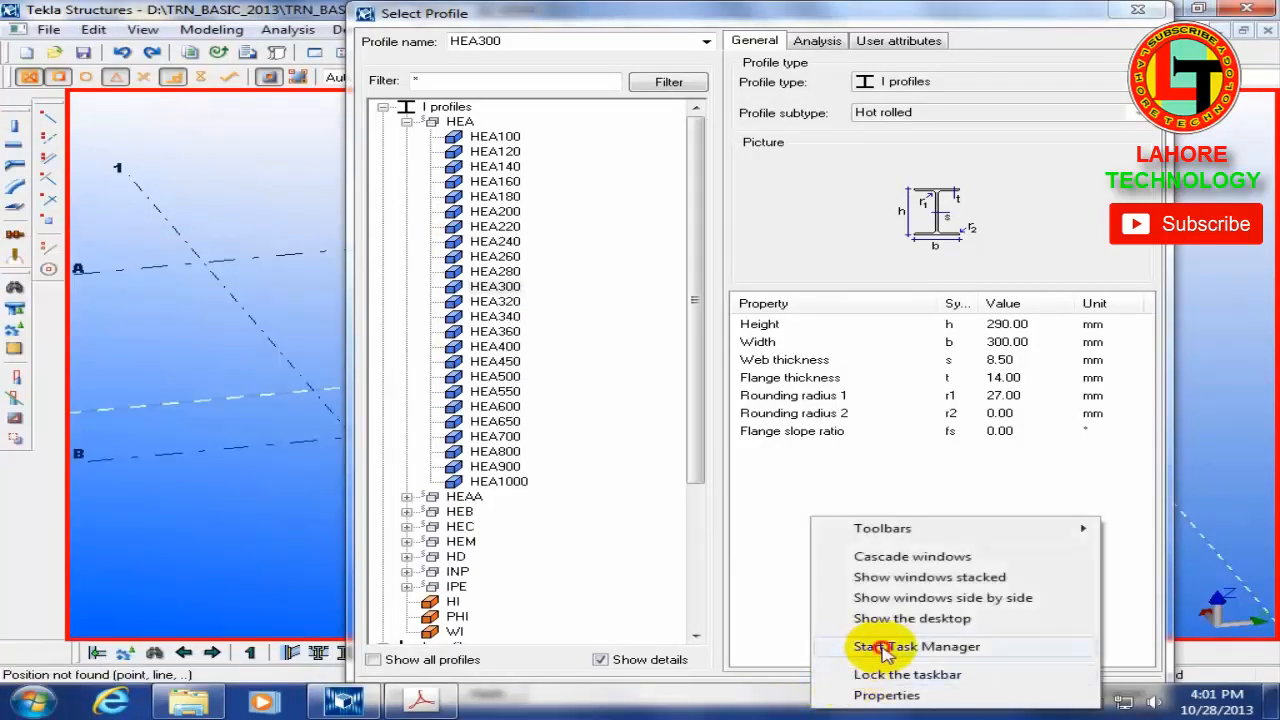
pyautogui.click(882, 695)
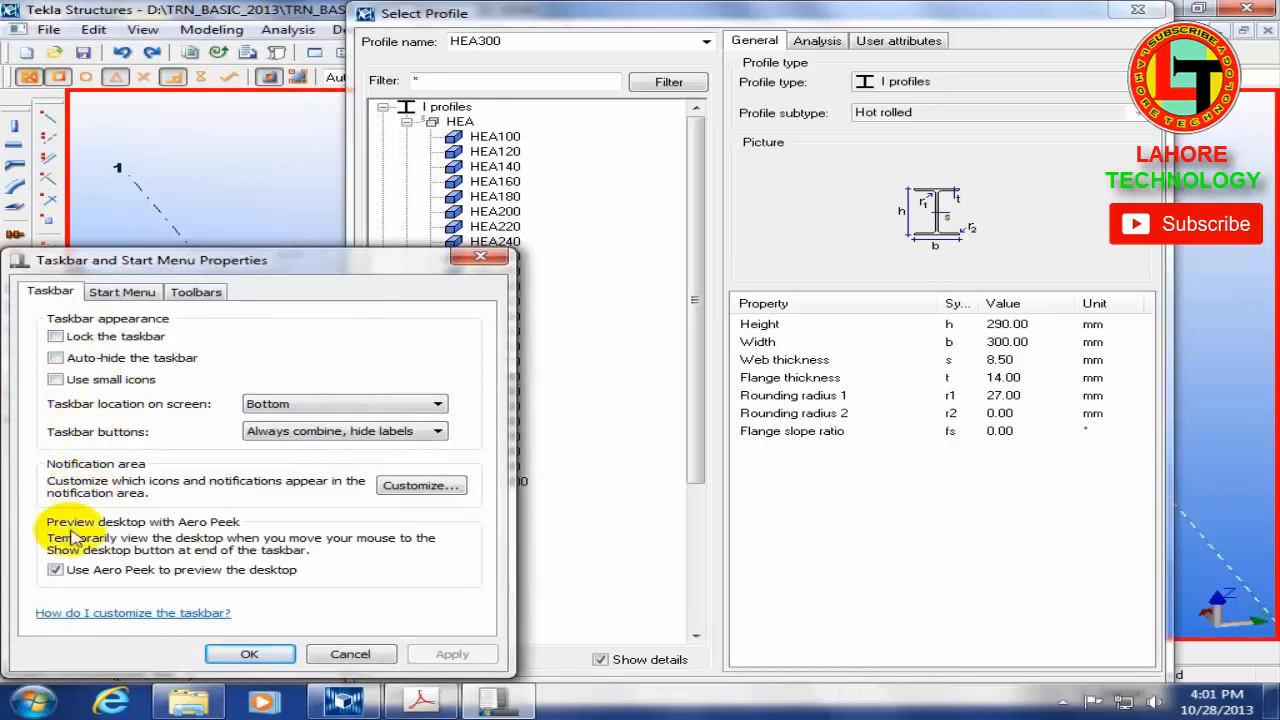
pyautogui.click(58, 359)
pyautogui.click(428, 657)
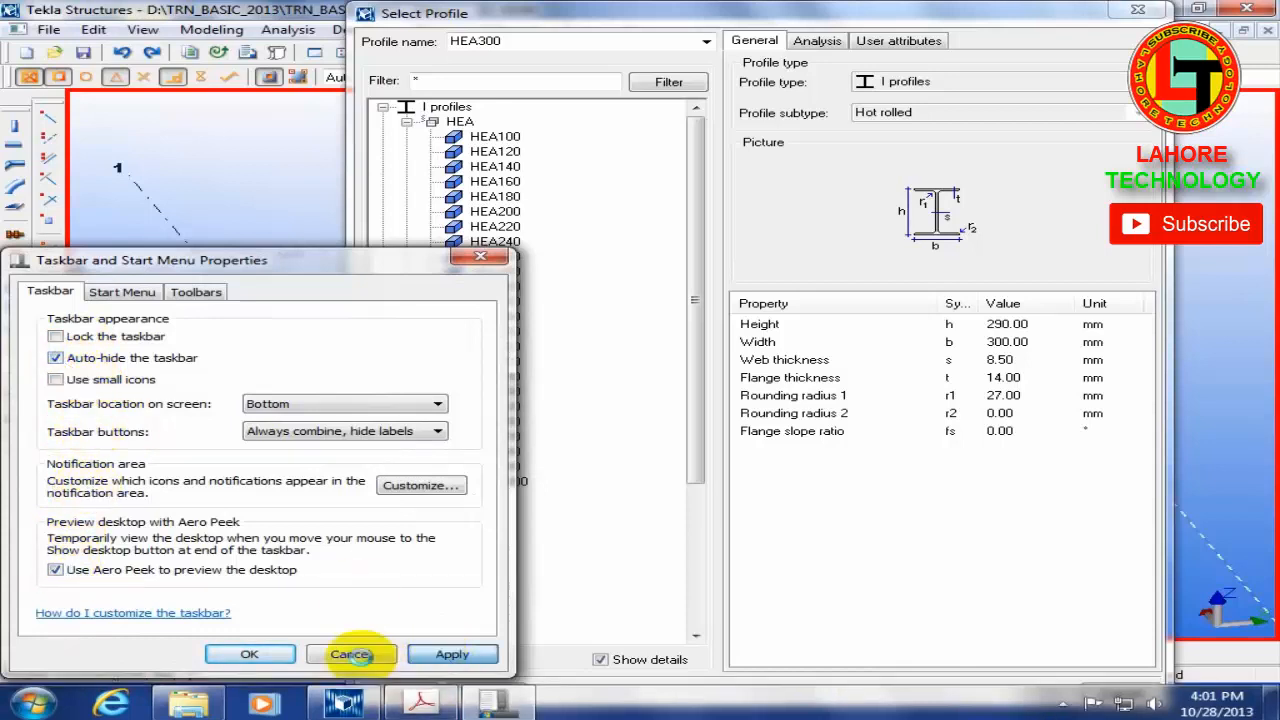
pyautogui.click(241, 655)
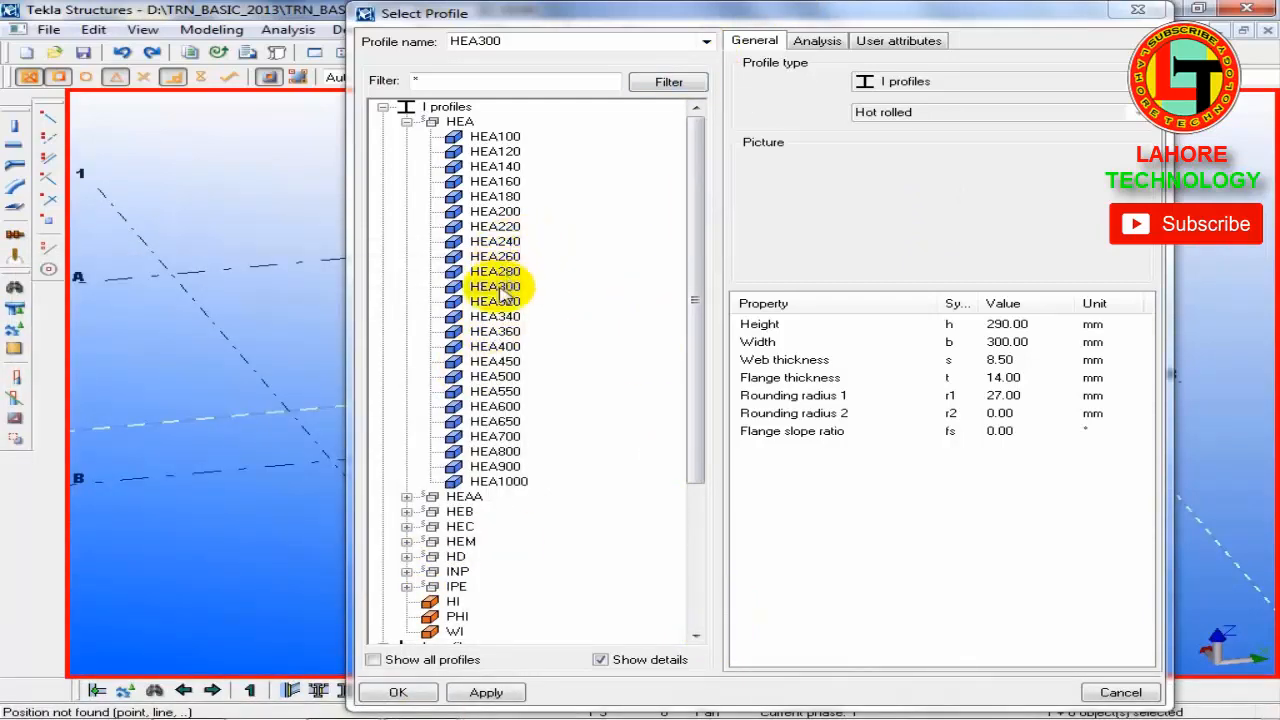
# Step: Set the column profile to HEA300 from the profile catalog, briefly trying HEA240 in its place
pyautogui.click(398, 692)
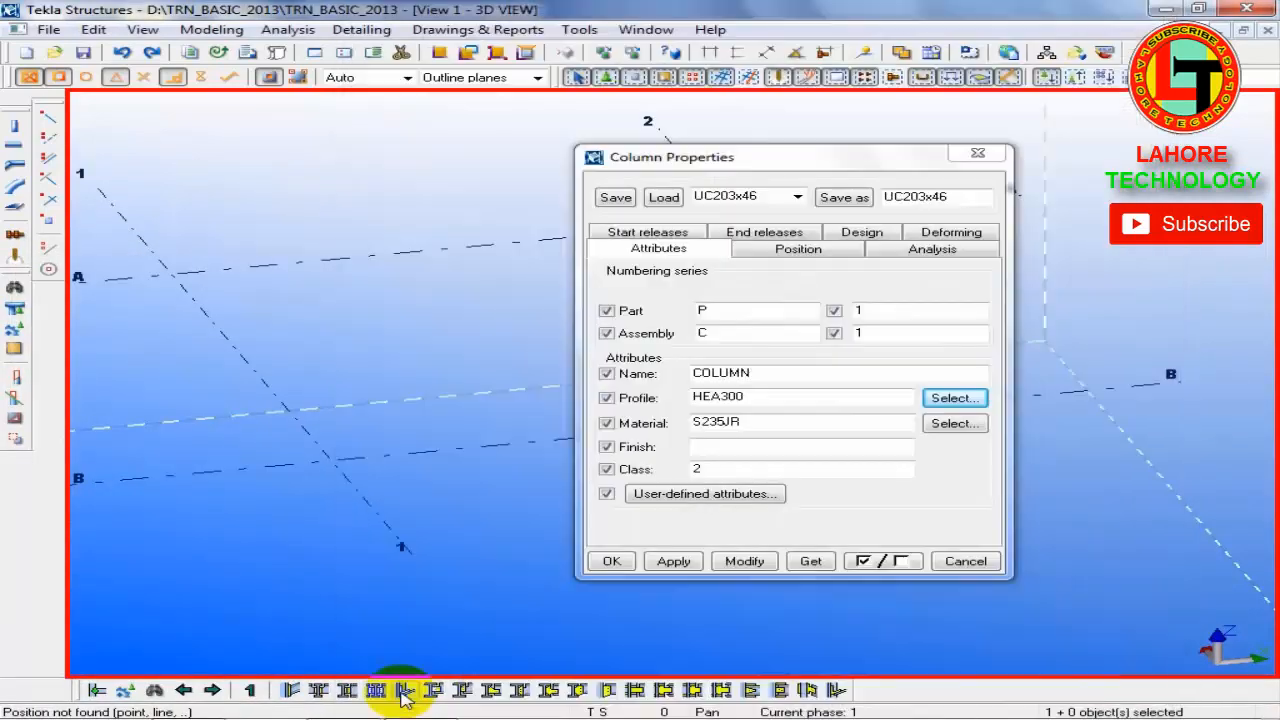
pyautogui.click(953, 398)
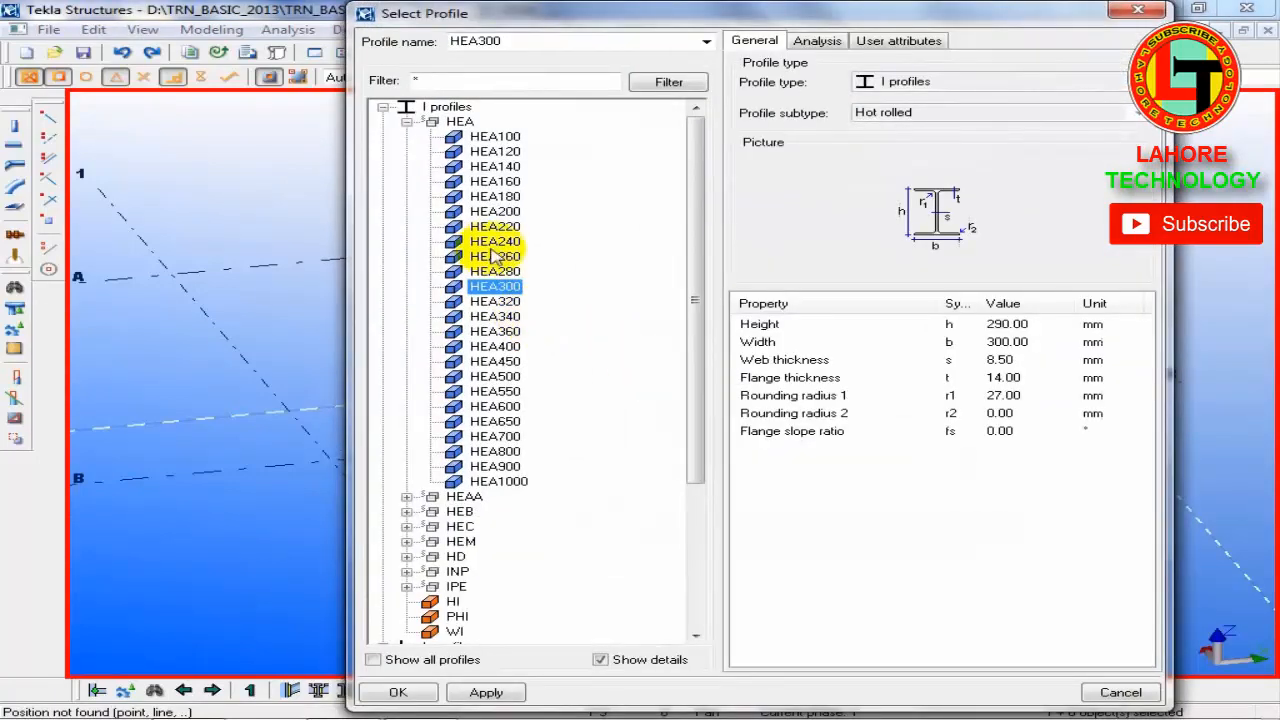
pyautogui.doubleClick(493, 243)
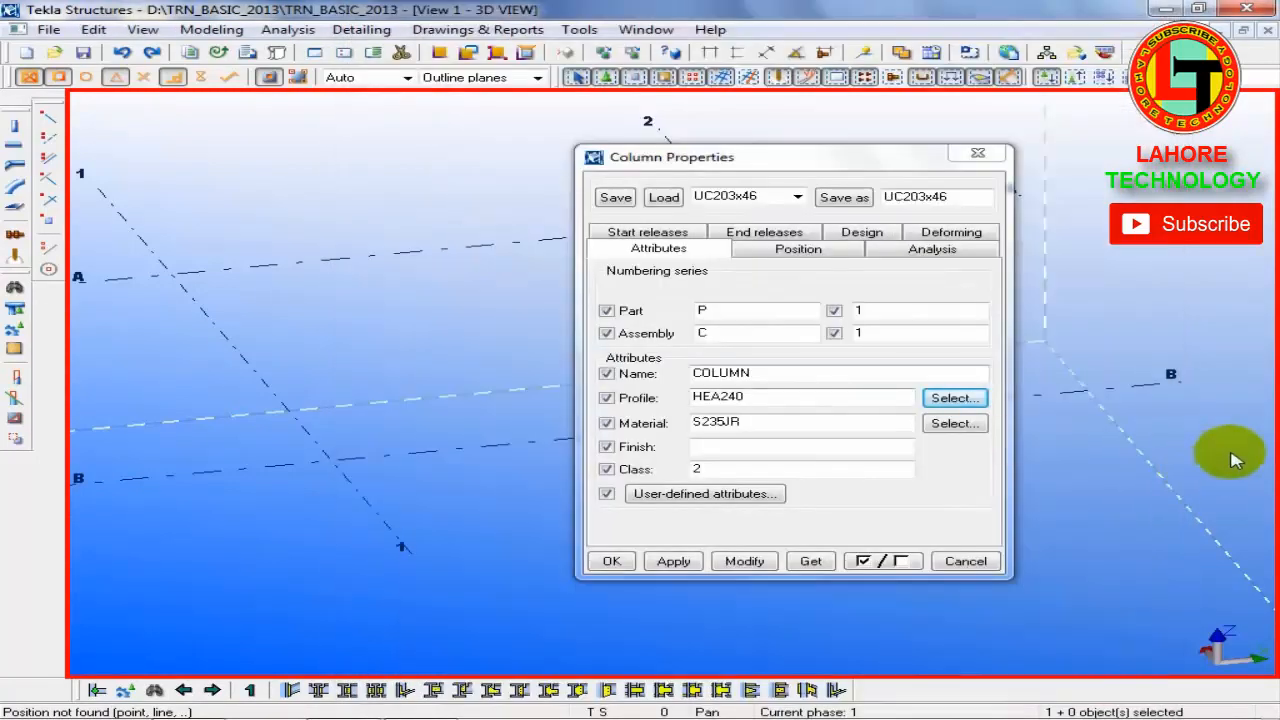
pyautogui.click(955, 398)
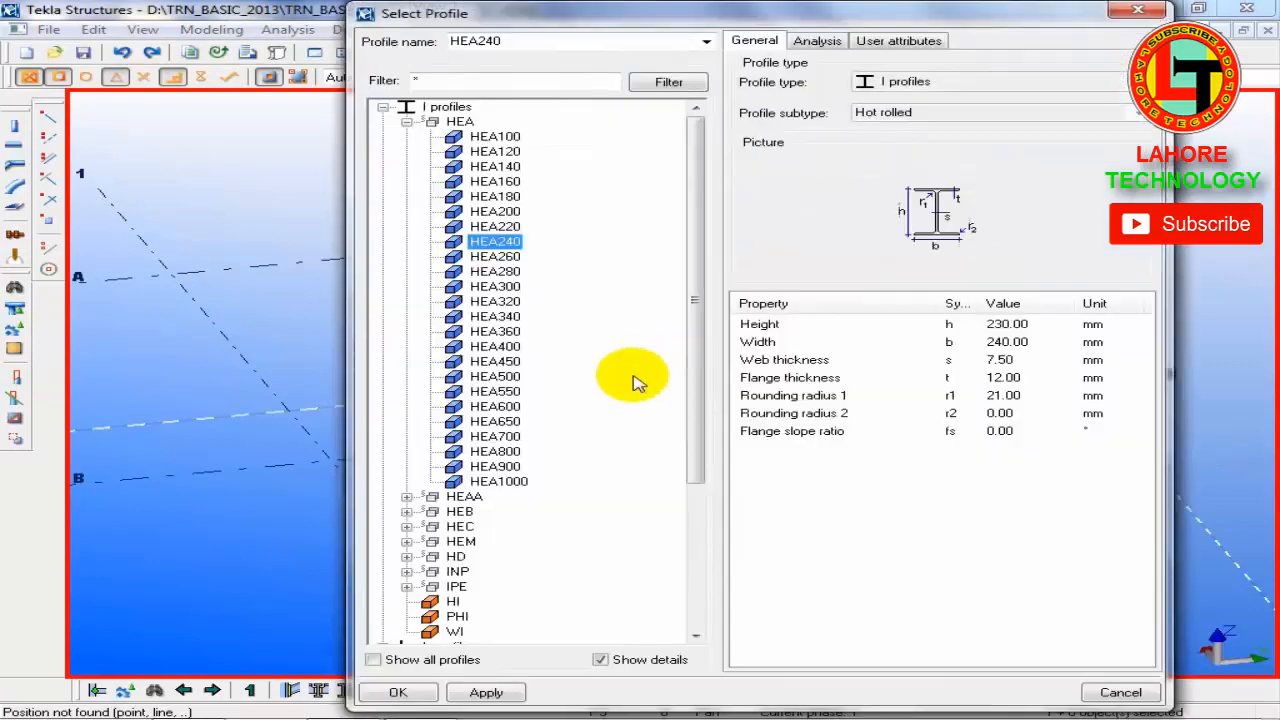
pyautogui.doubleClick(495, 286)
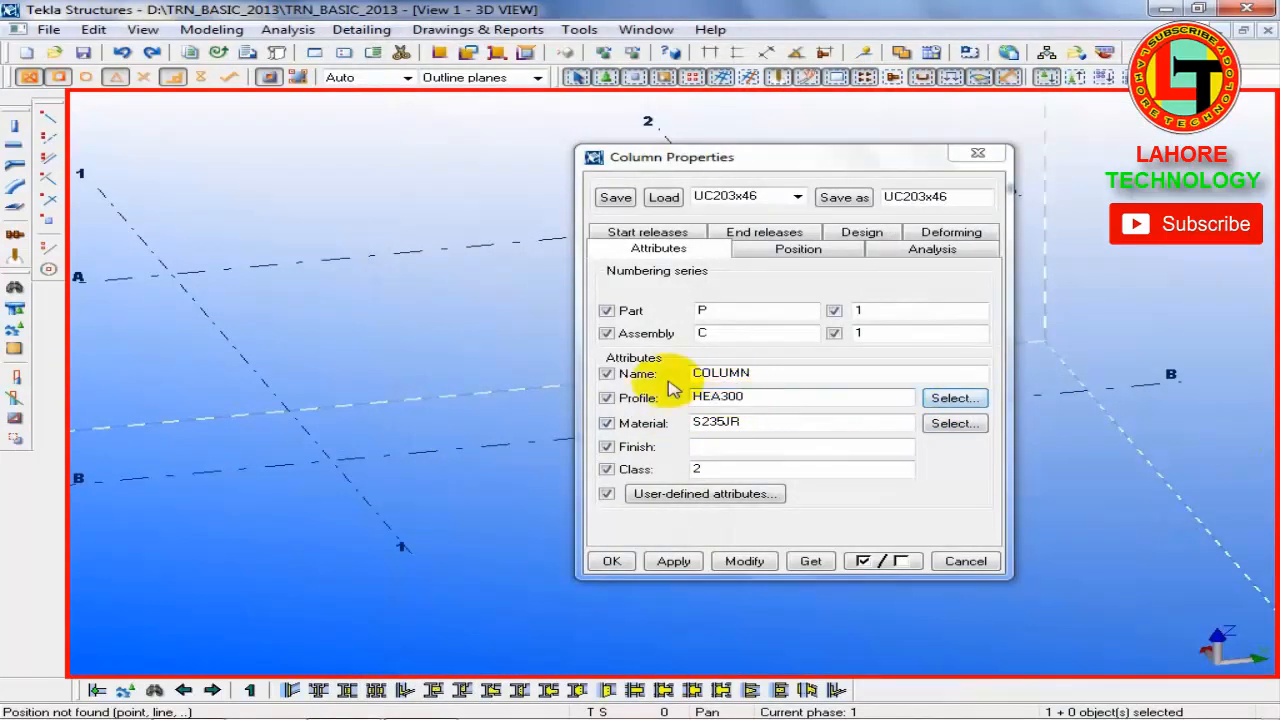
# Step: Choose the S235JR steel grade for the column from the material catalog, briefly trying S275J0 in its place
pyautogui.click(781, 373)
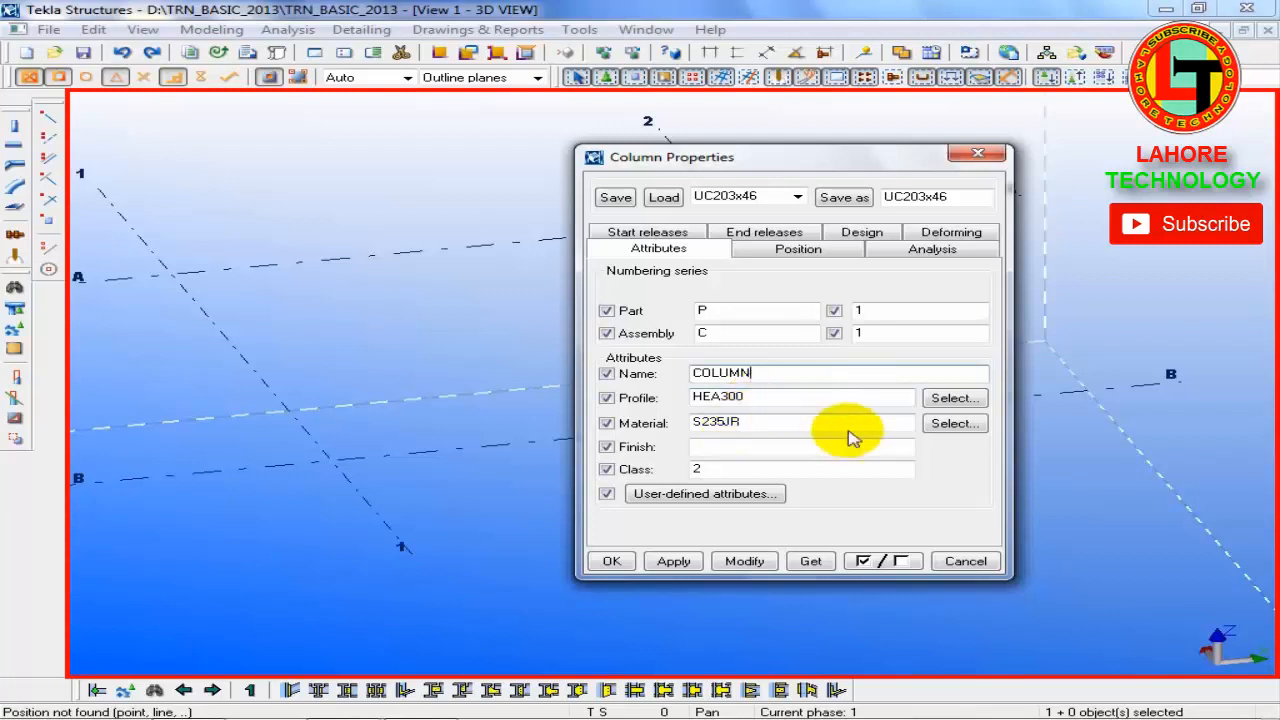
pyautogui.click(955, 424)
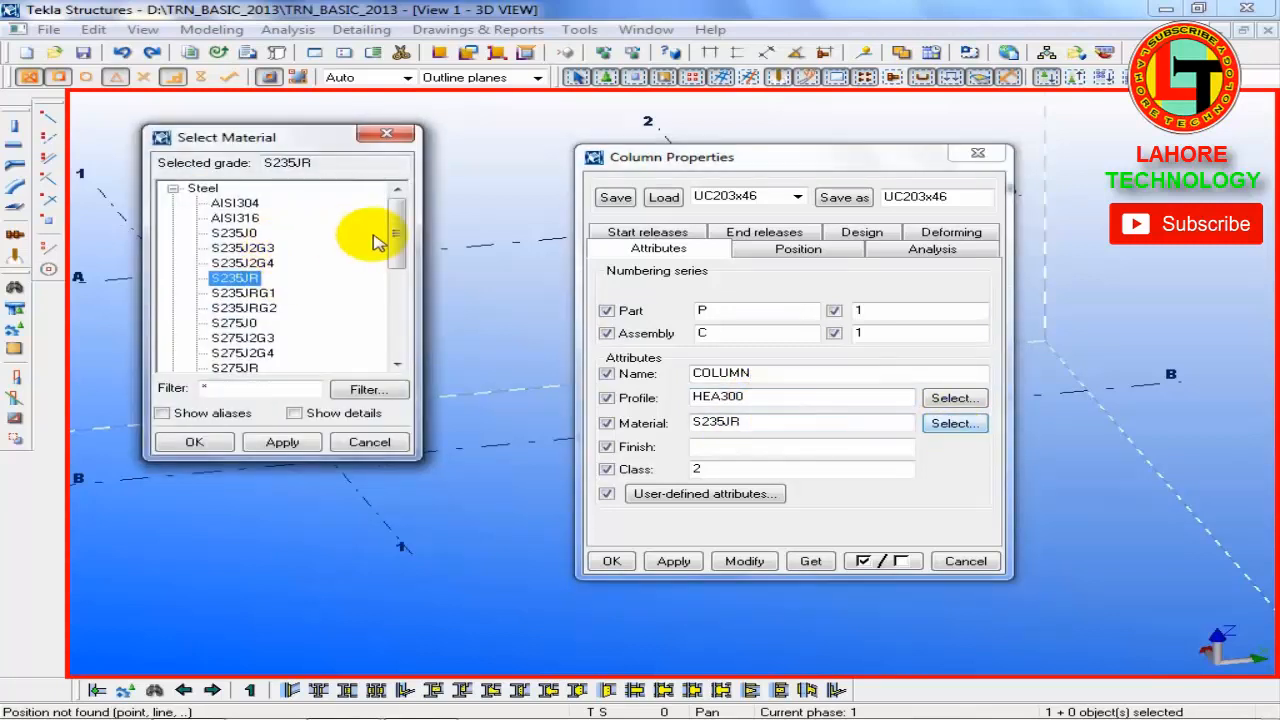
pyautogui.moveTo(400, 232)
pyautogui.mouseDown()
pyautogui.moveTo(409, 317)
pyautogui.moveTo(415, 243)
pyautogui.mouseUp()
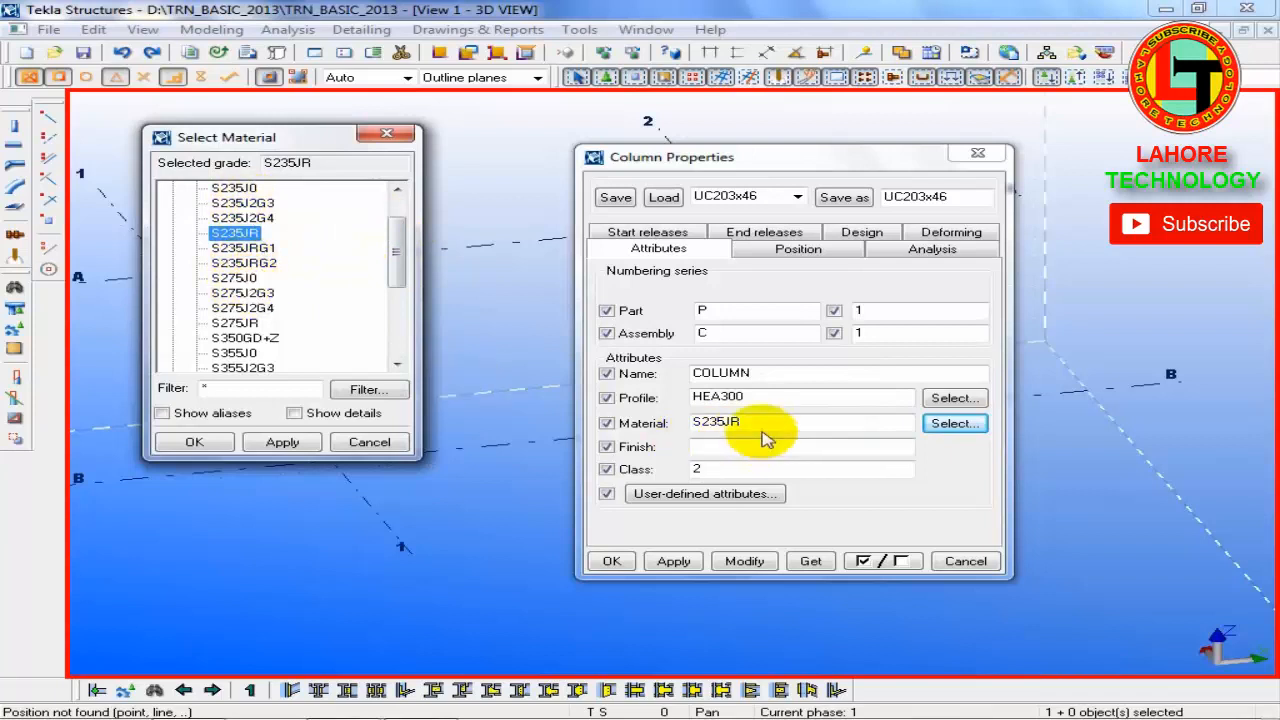
pyautogui.click(240, 279)
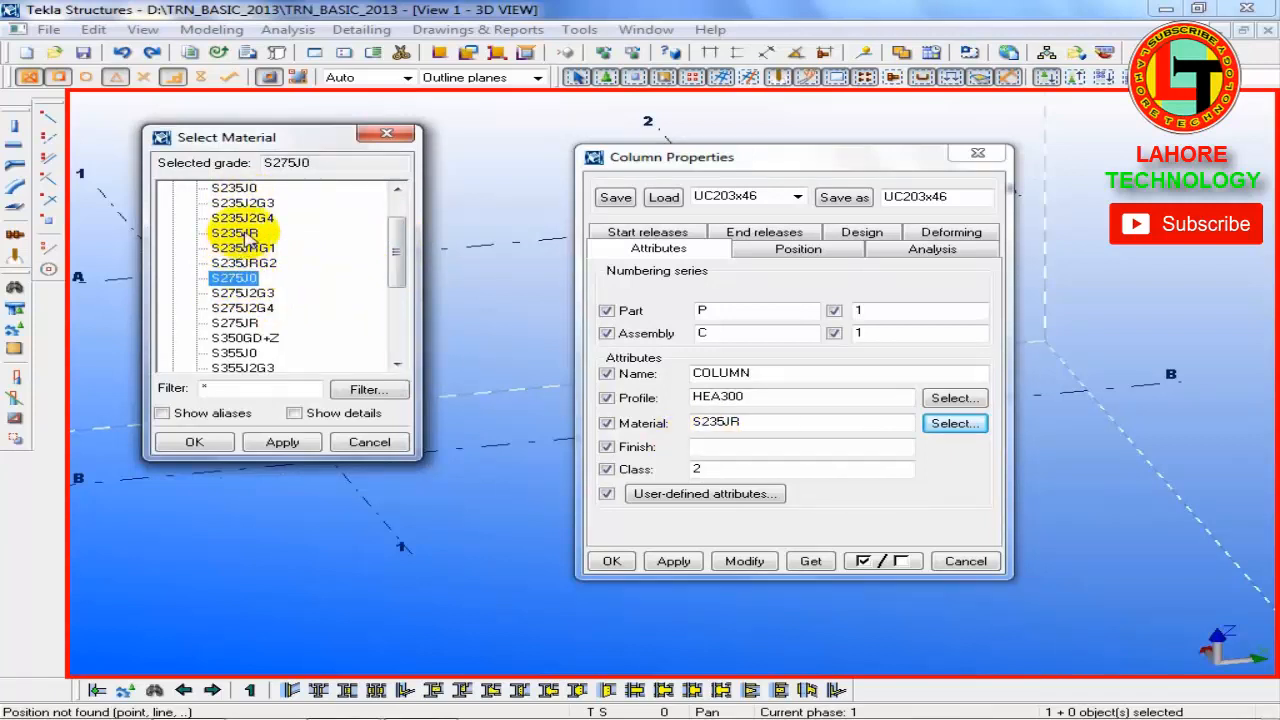
pyautogui.doubleClick(240, 233)
pyautogui.click(760, 423)
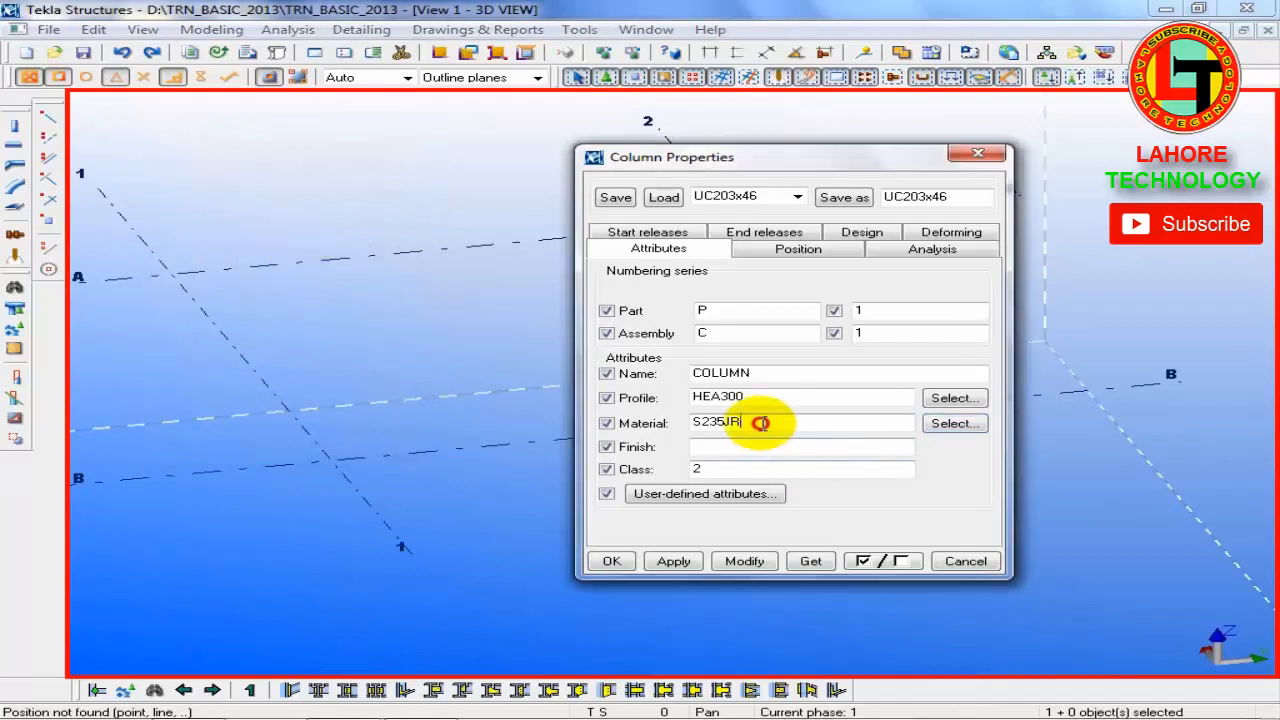
# Step: Review the steel grades in the material catalog and close it without choosing another one
pyautogui.click(961, 425)
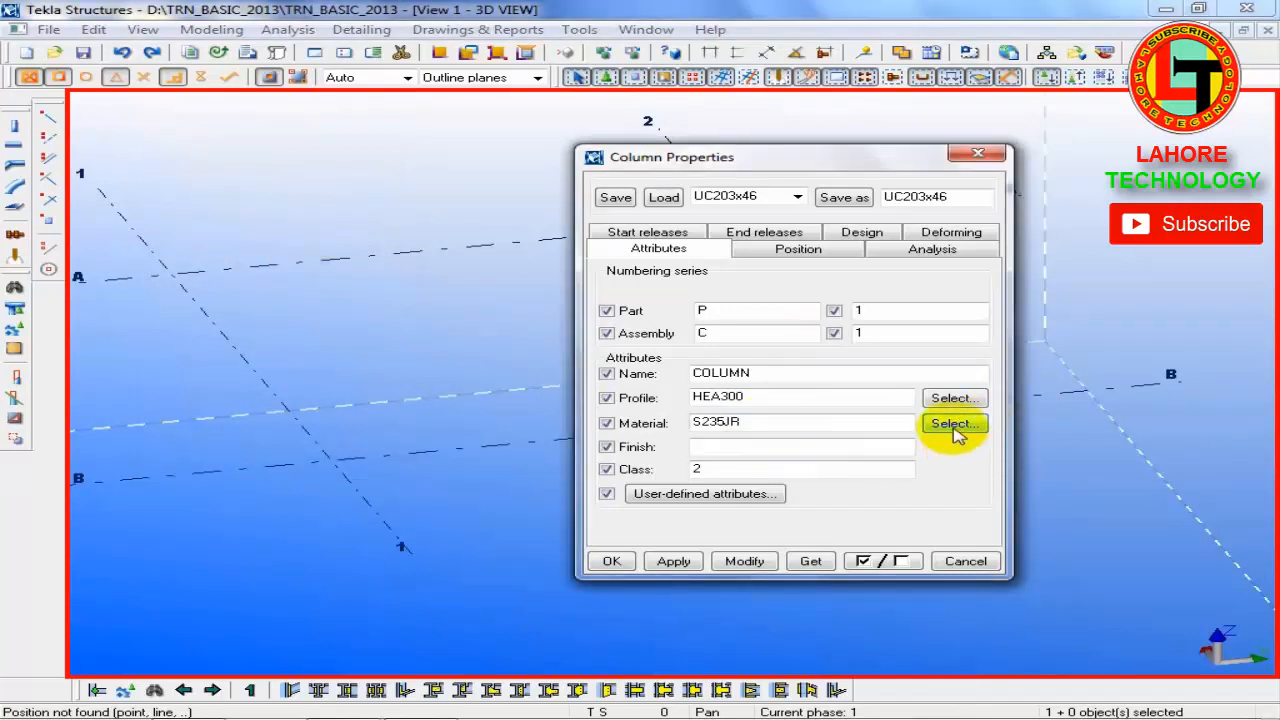
pyautogui.click(773, 423)
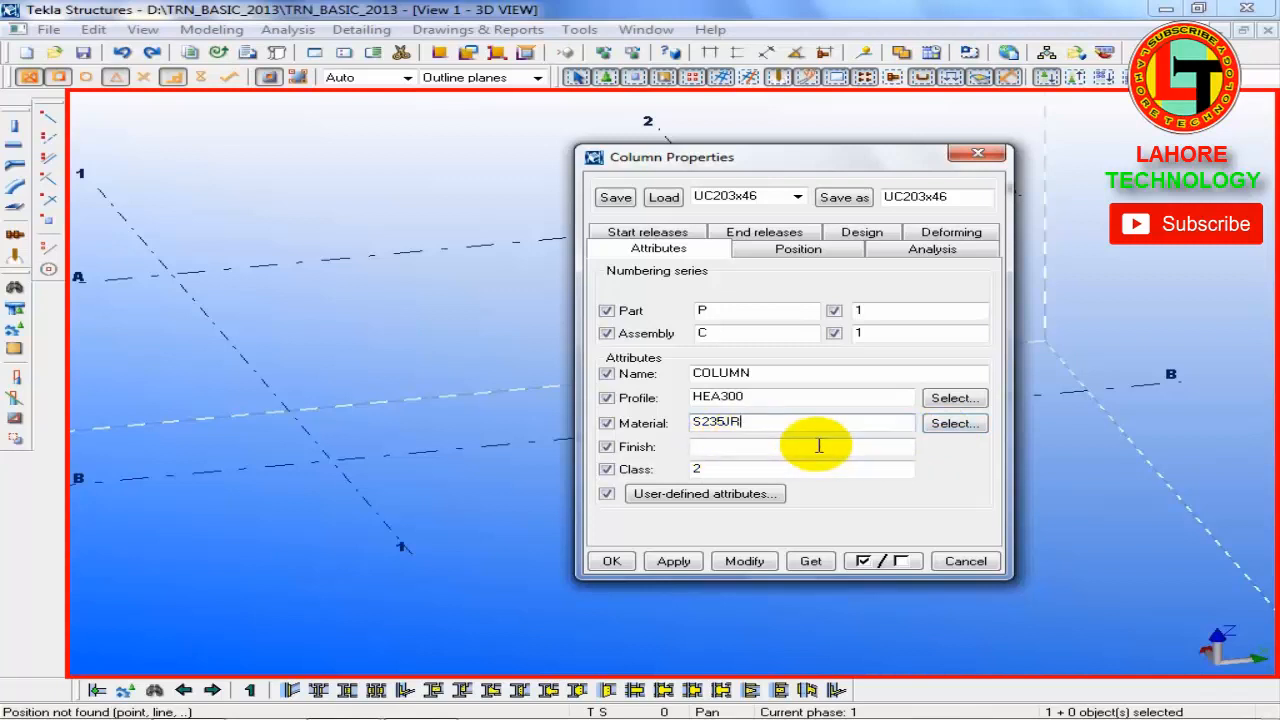
pyautogui.click(953, 424)
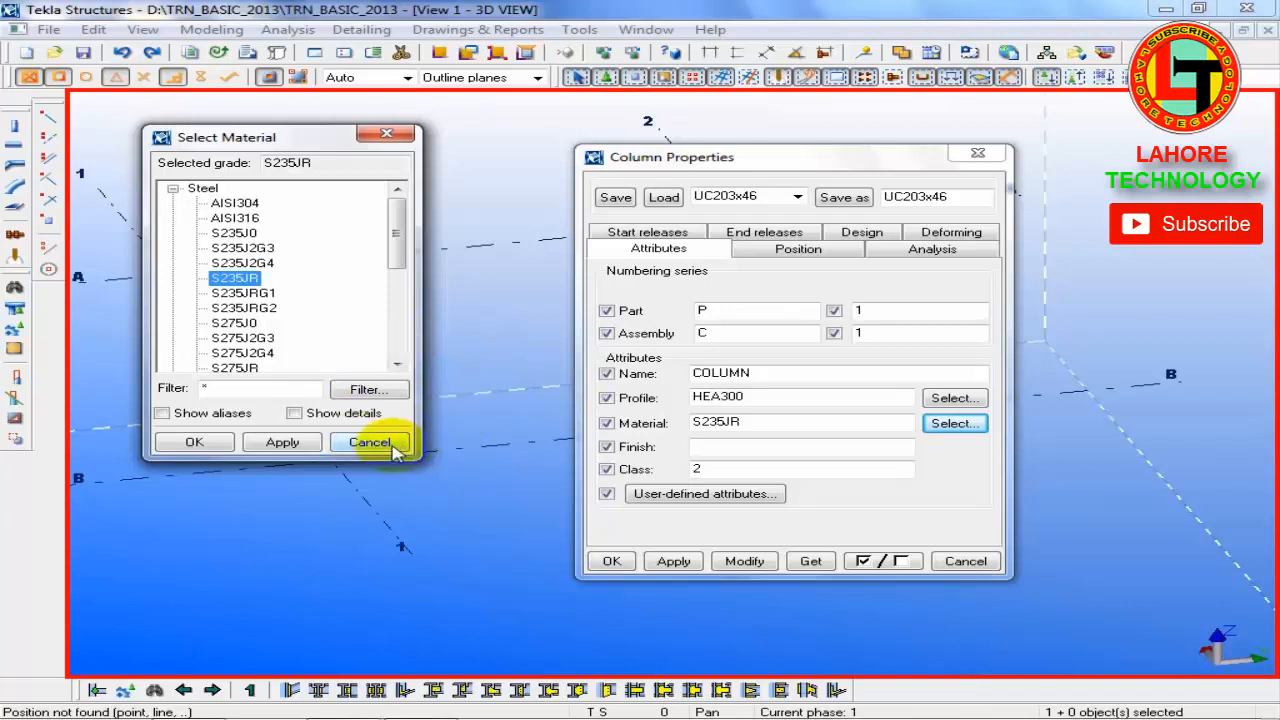
pyautogui.click(393, 449)
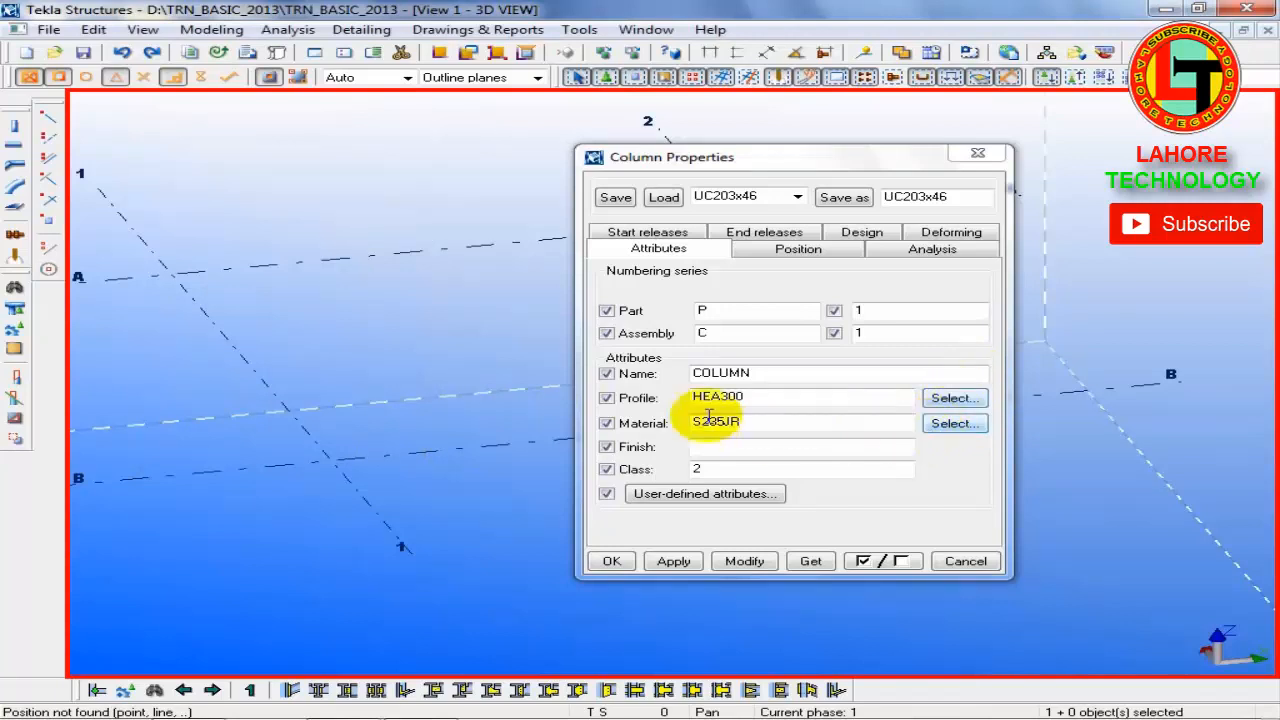
# Step: Try GL as the column's finish and clear the entry again
pyautogui.click(740, 448)
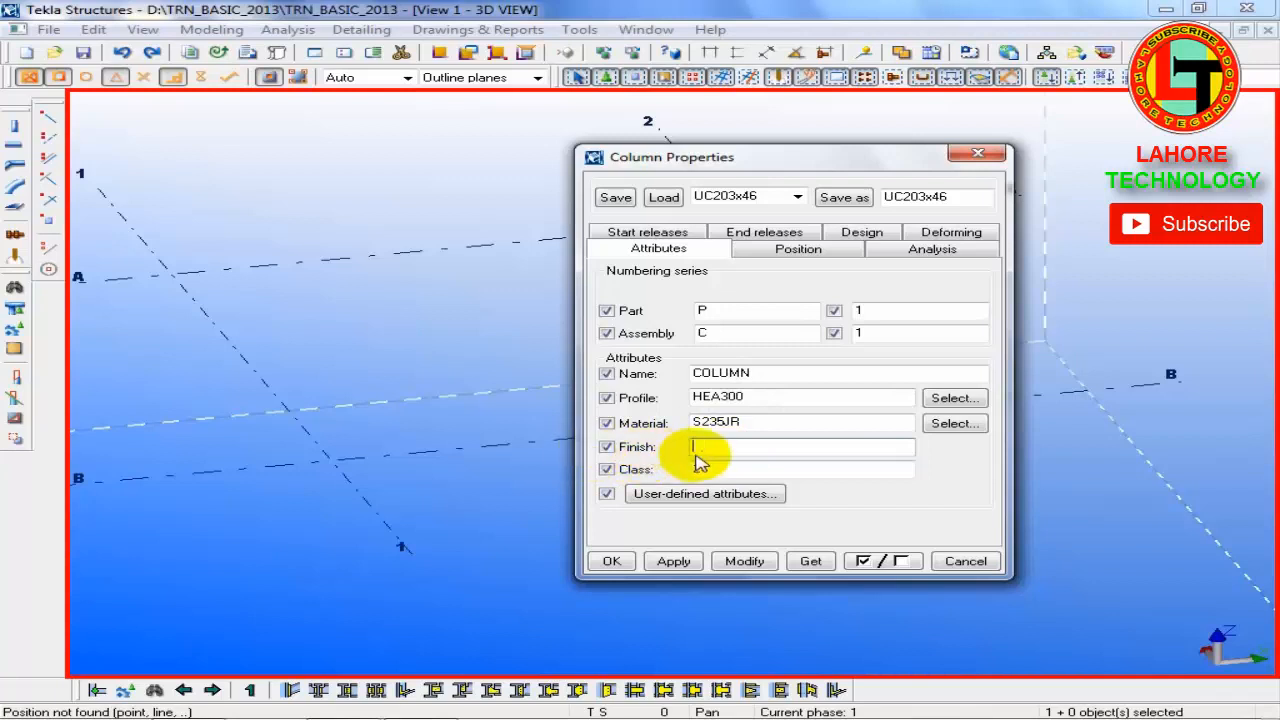
pyautogui.click(789, 421)
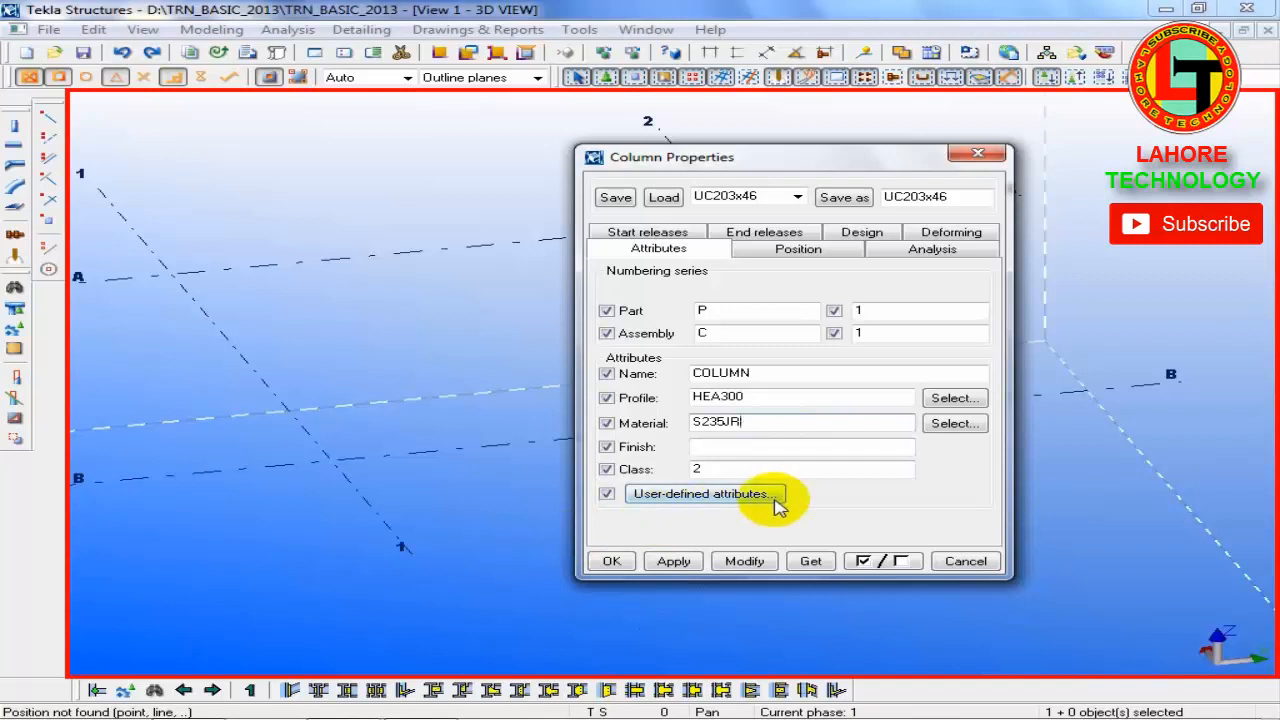
pyautogui.click(710, 442)
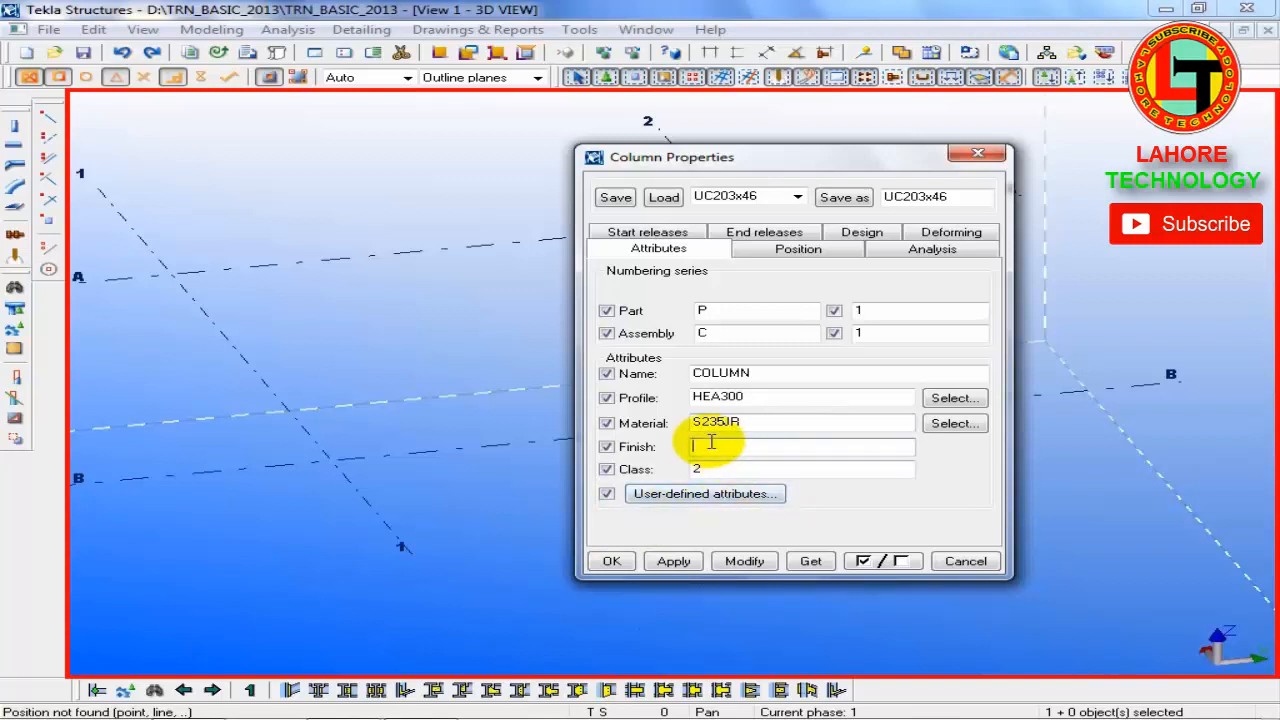
pyautogui.write('GL')
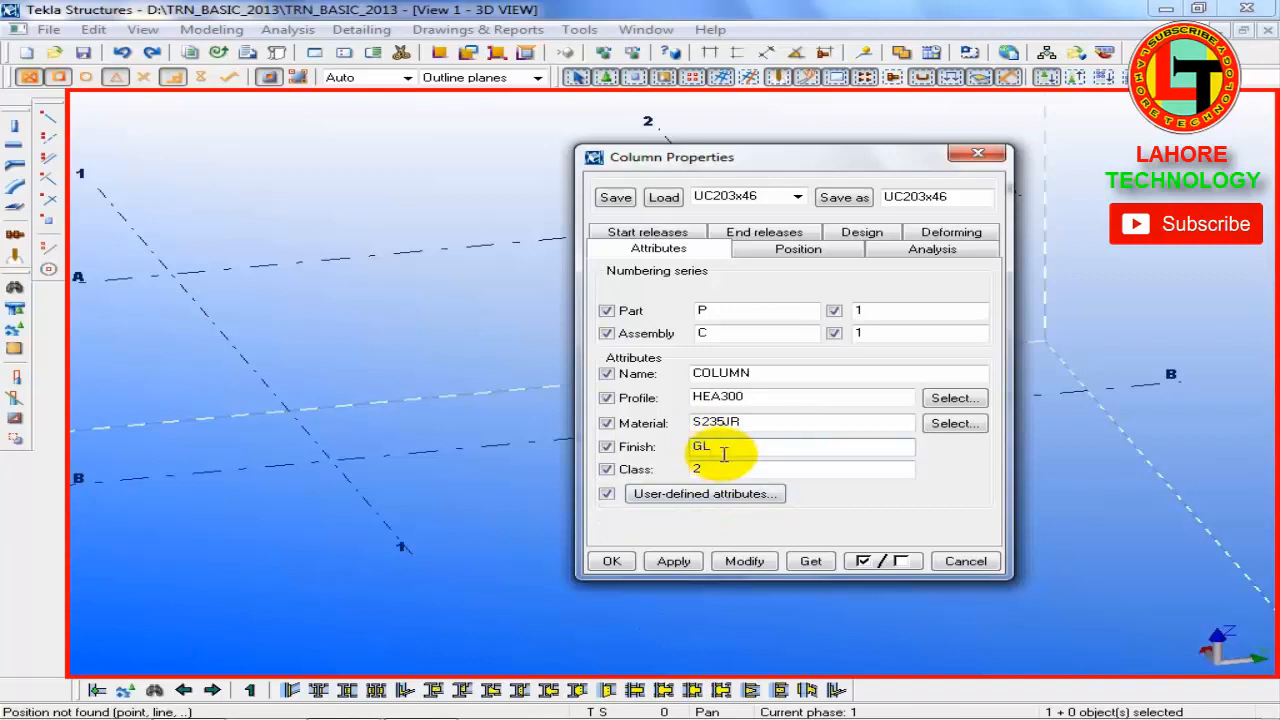
pyautogui.press('BackSpace')
pyautogui.press('BackSpace')
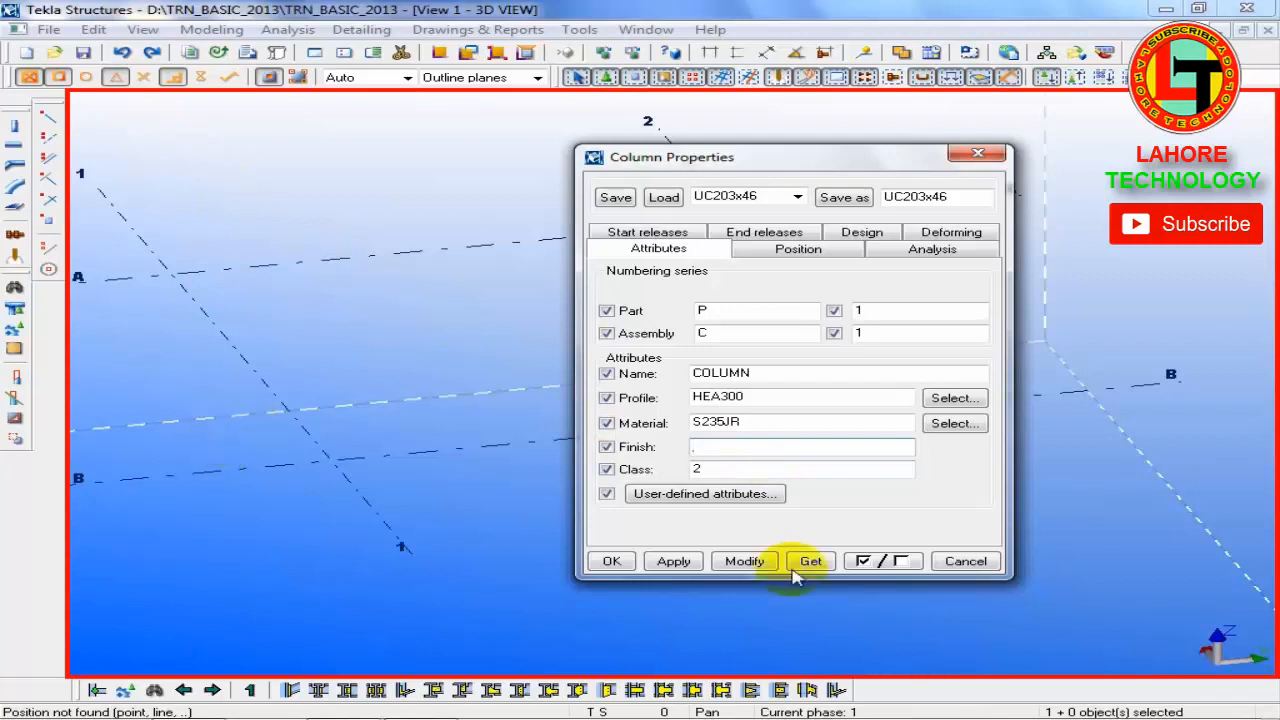
pyautogui.click(745, 453)
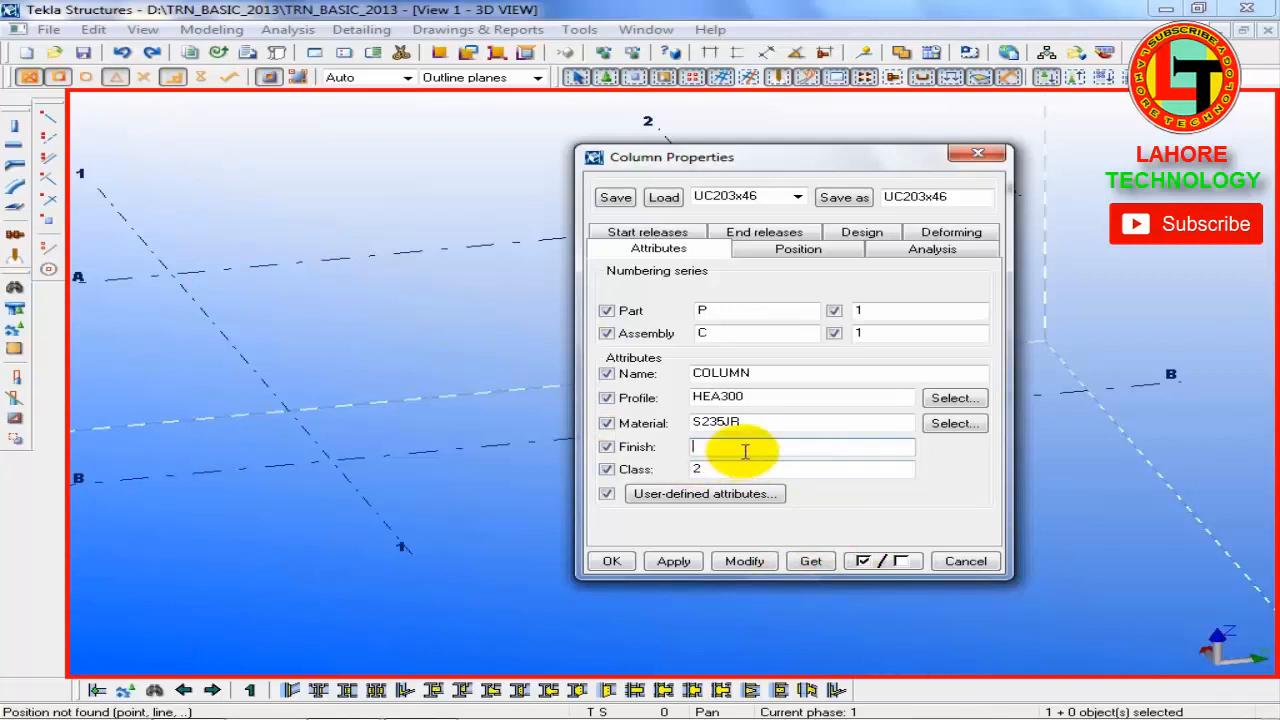
# Step: Examine the colour options for the All object group in the 3D view's object representation settings
pyautogui.click(752, 470)
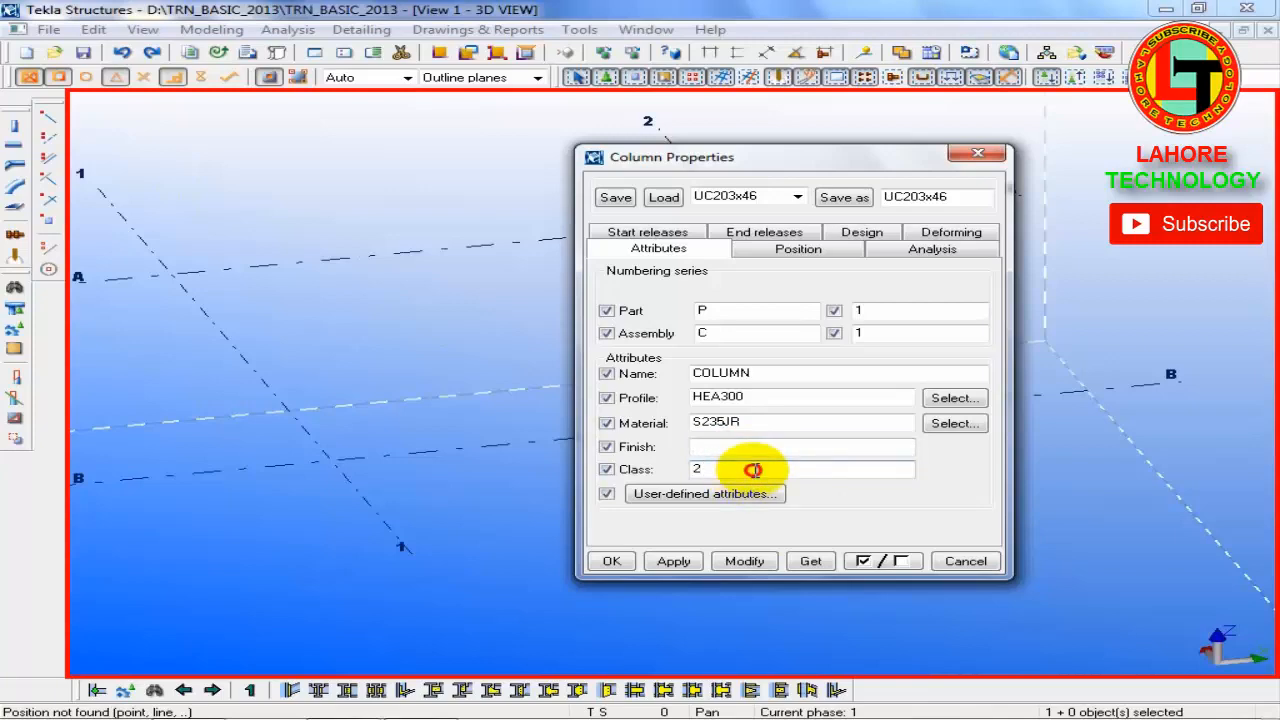
pyautogui.moveTo(752, 470); pyautogui.dragTo(608, 486)
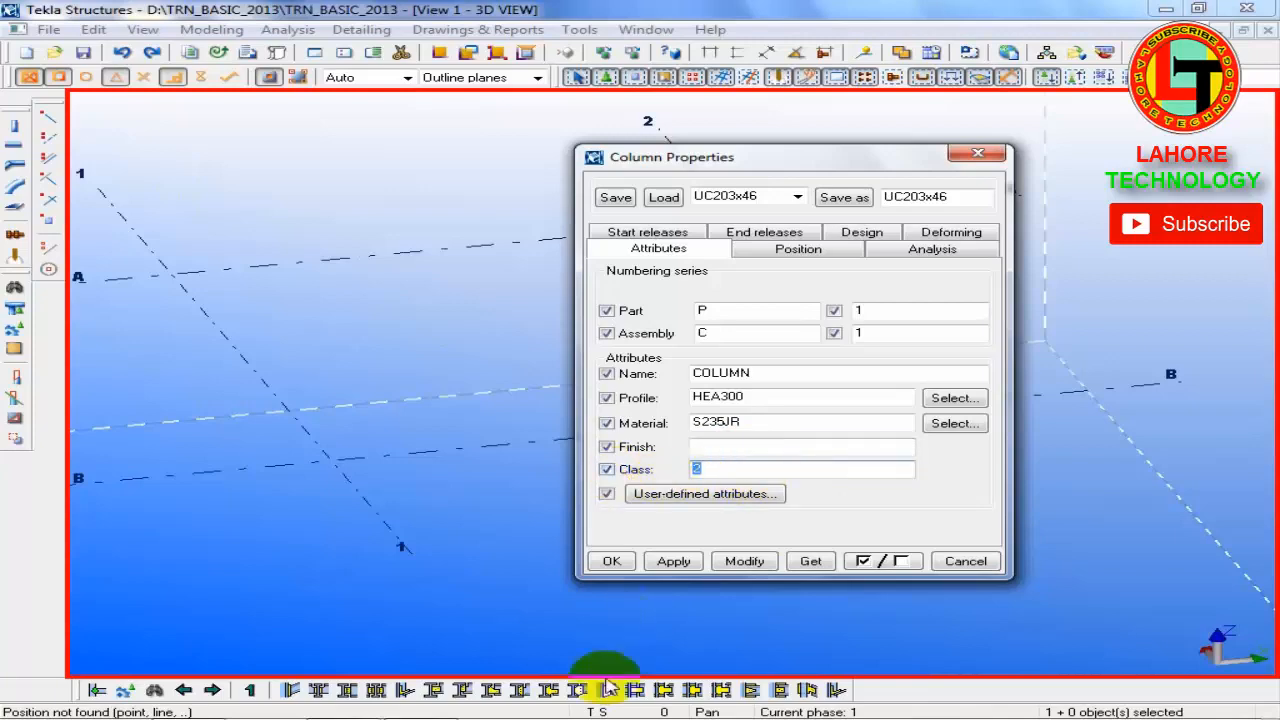
pyautogui.doubleClick(452, 592)
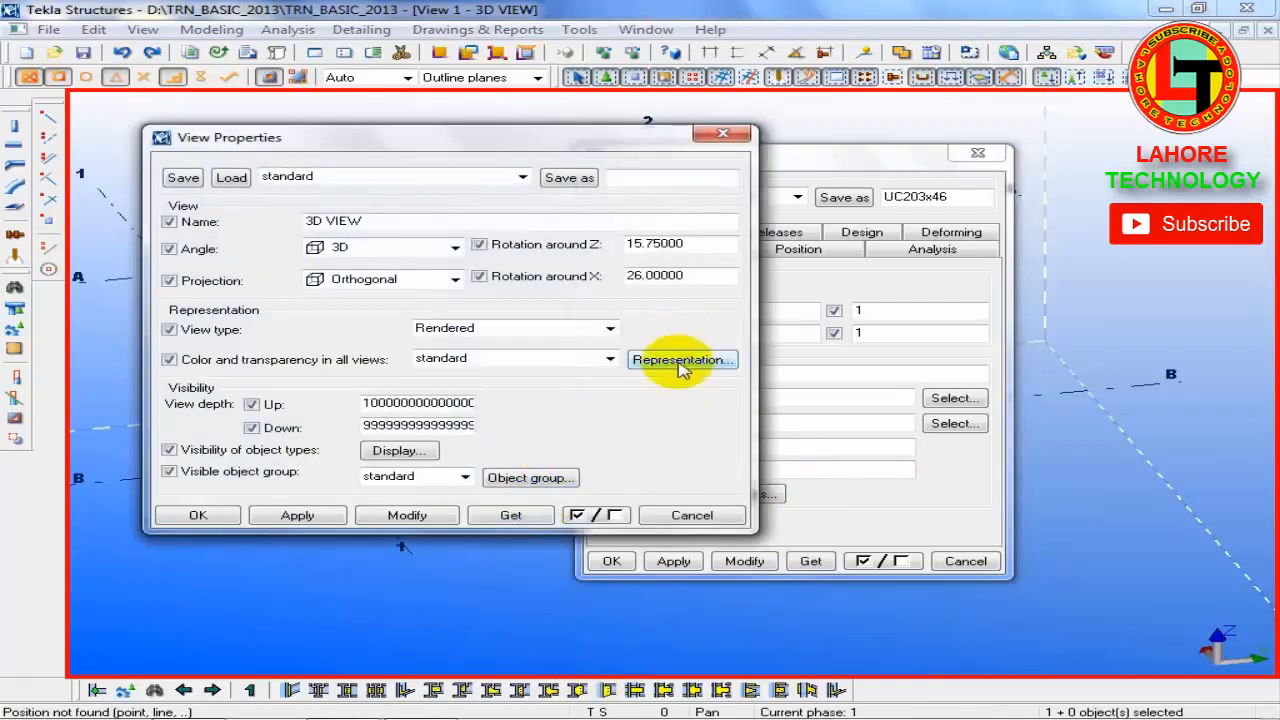
pyautogui.click(680, 360)
pyautogui.click(455, 287)
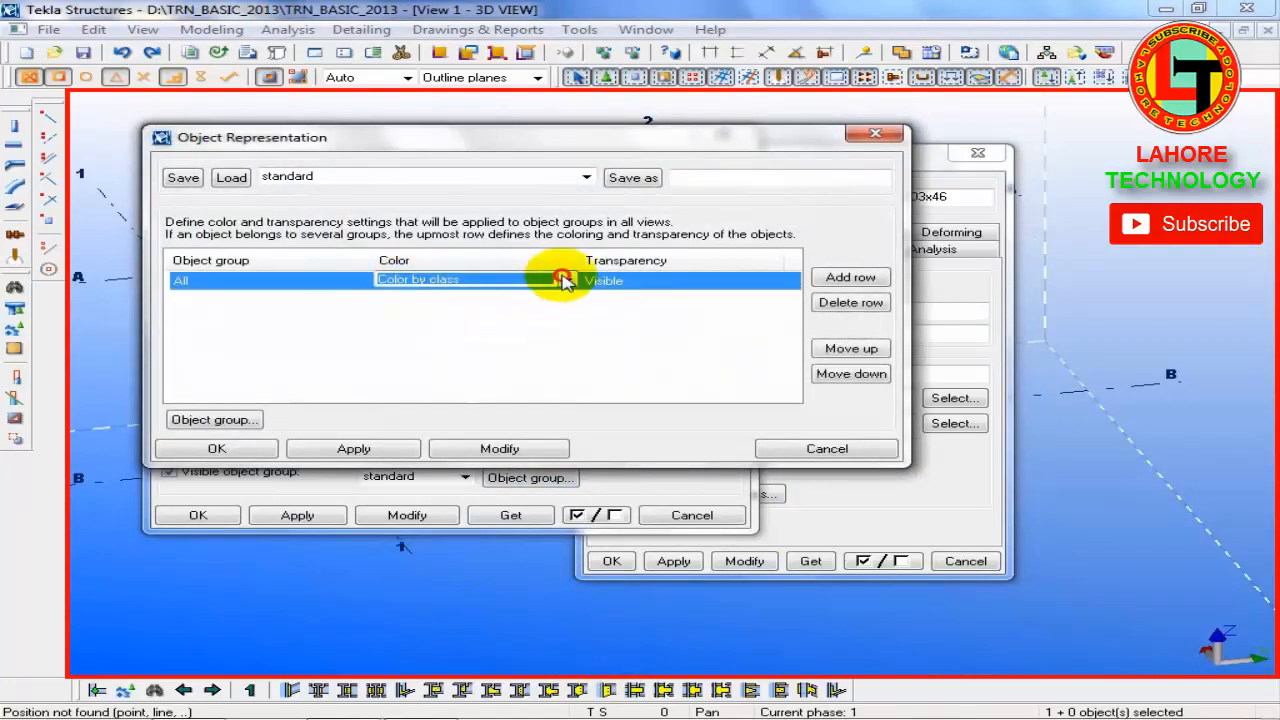
pyautogui.click(566, 281)
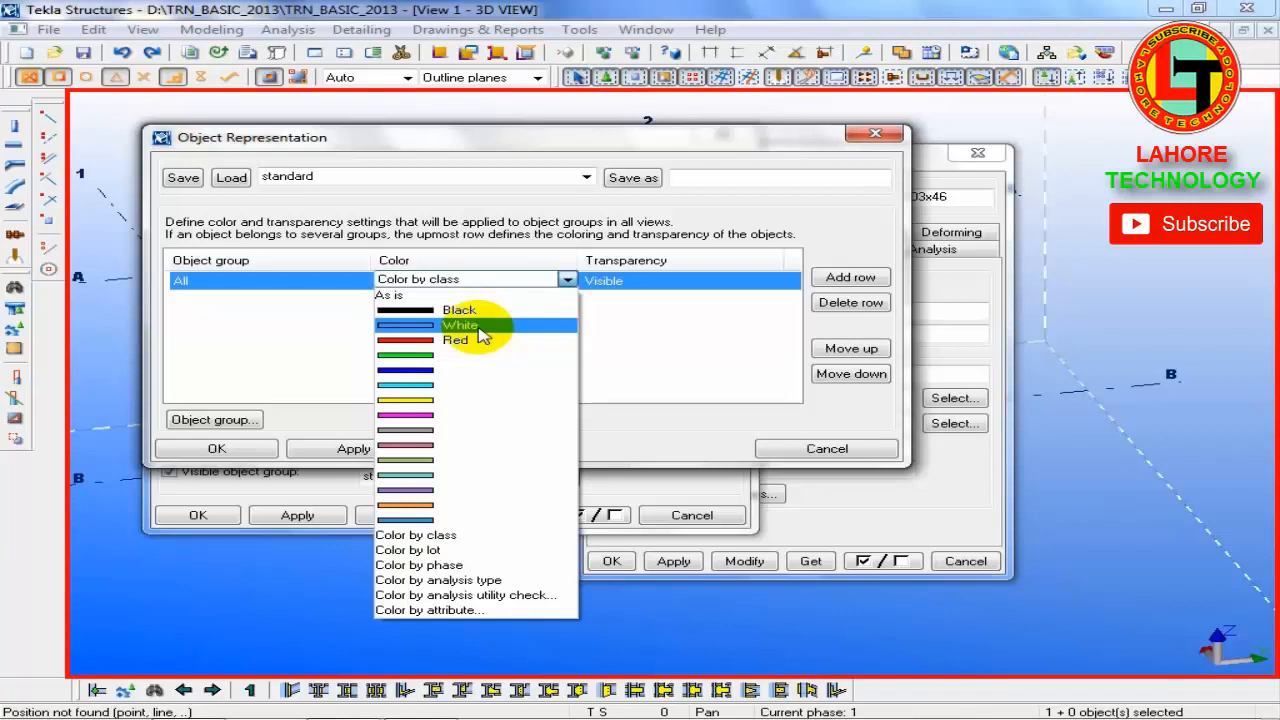
pyautogui.click(714, 451)
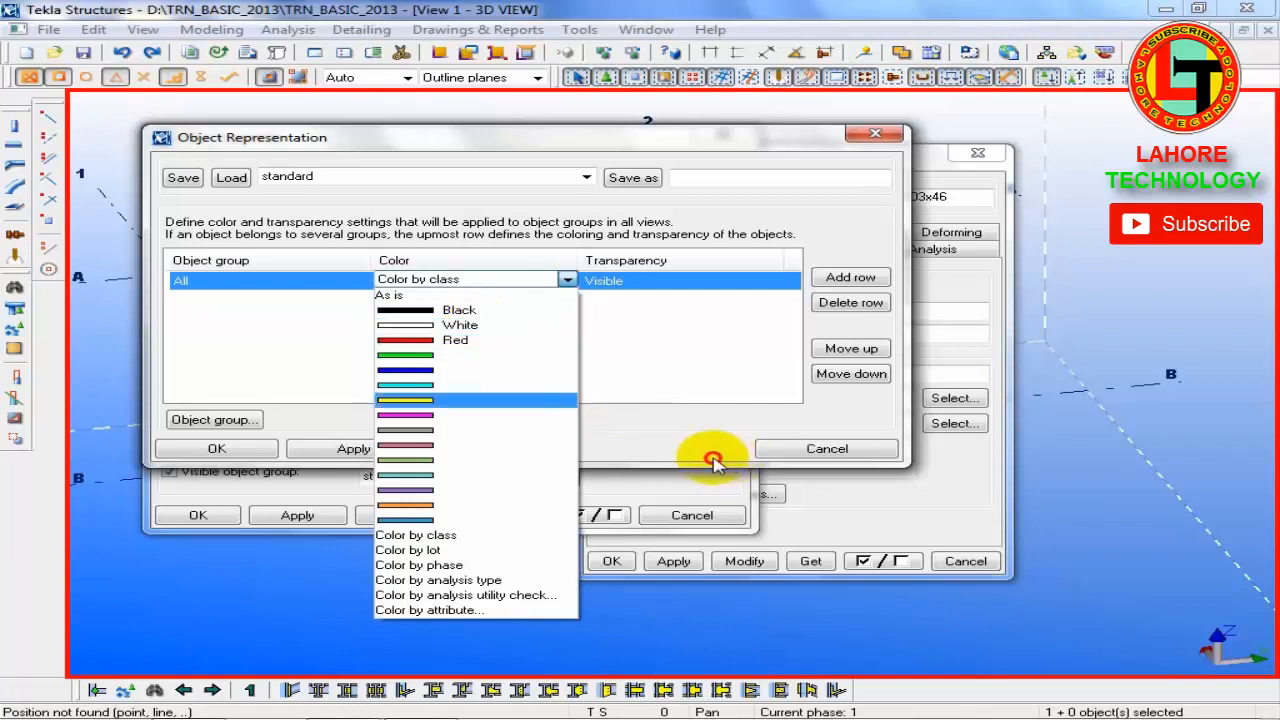
pyautogui.click(818, 458)
# Step: Move the column properties clear of the view settings to compare the class value with the object representation colours
pyautogui.moveTo(843, 160); pyautogui.dragTo(1058, 137)
pyautogui.click(985, 445)
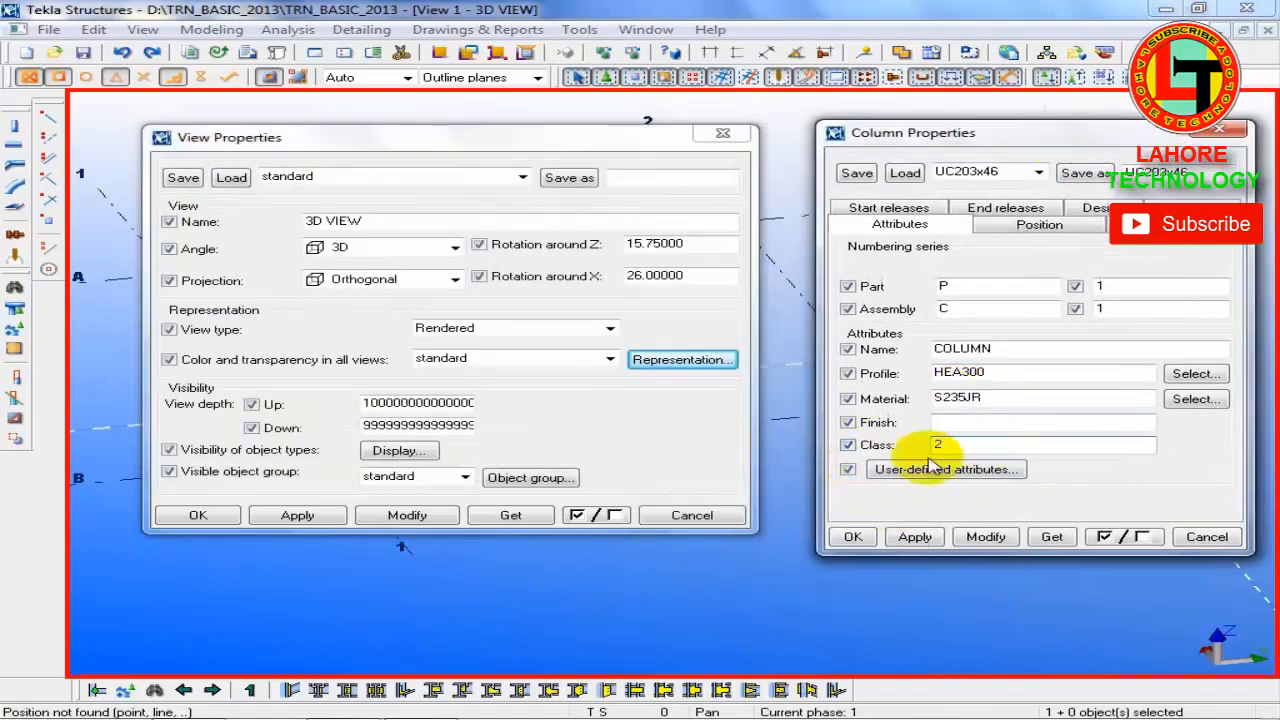
pyautogui.click(655, 360)
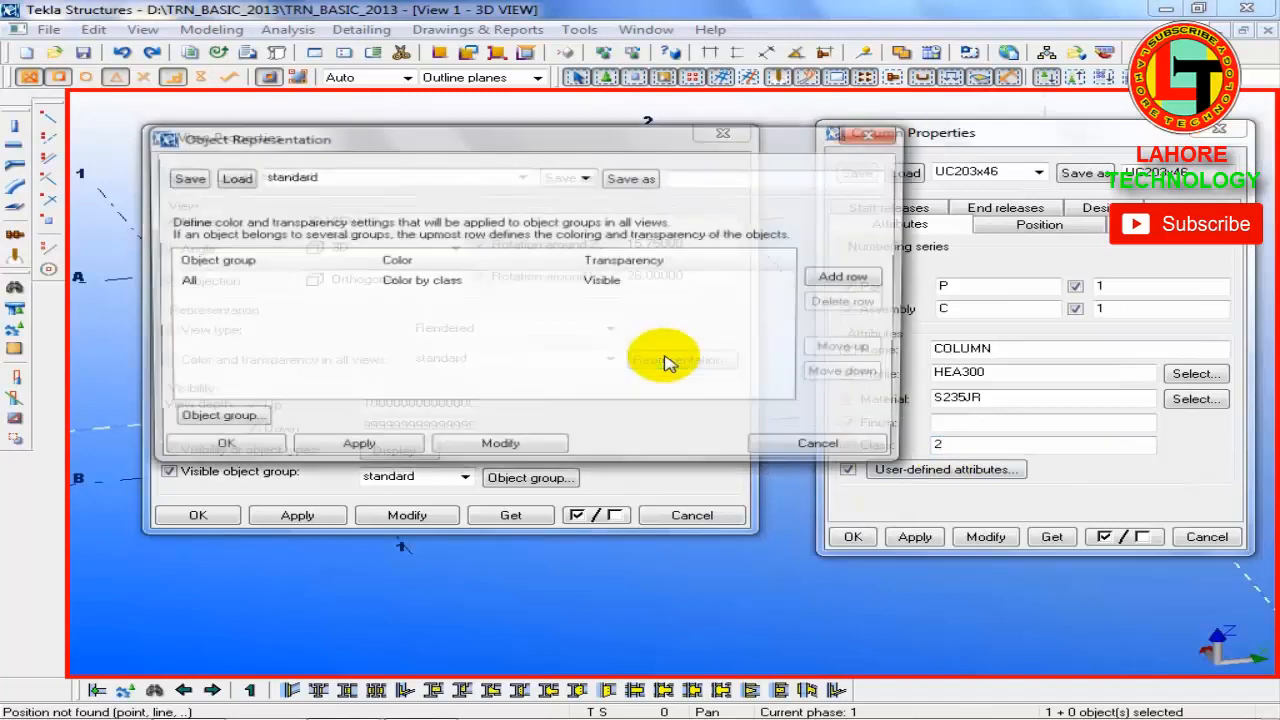
pyautogui.click(423, 279)
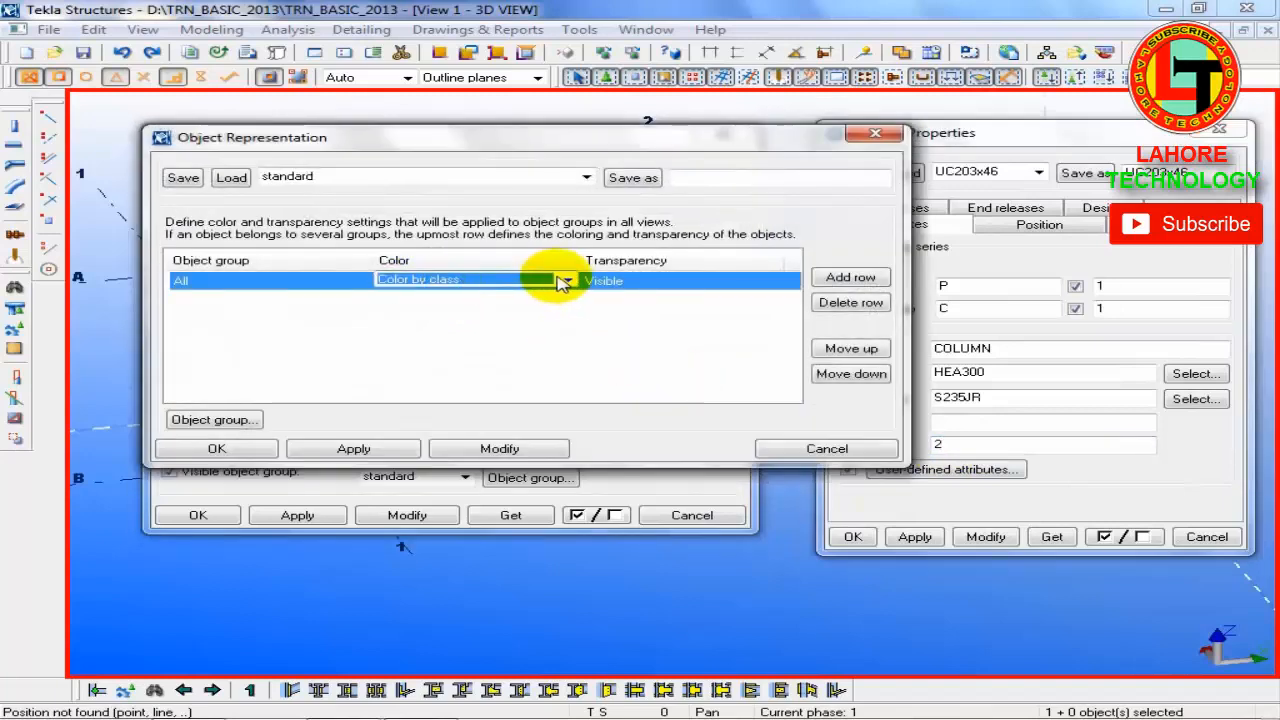
pyautogui.click(565, 281)
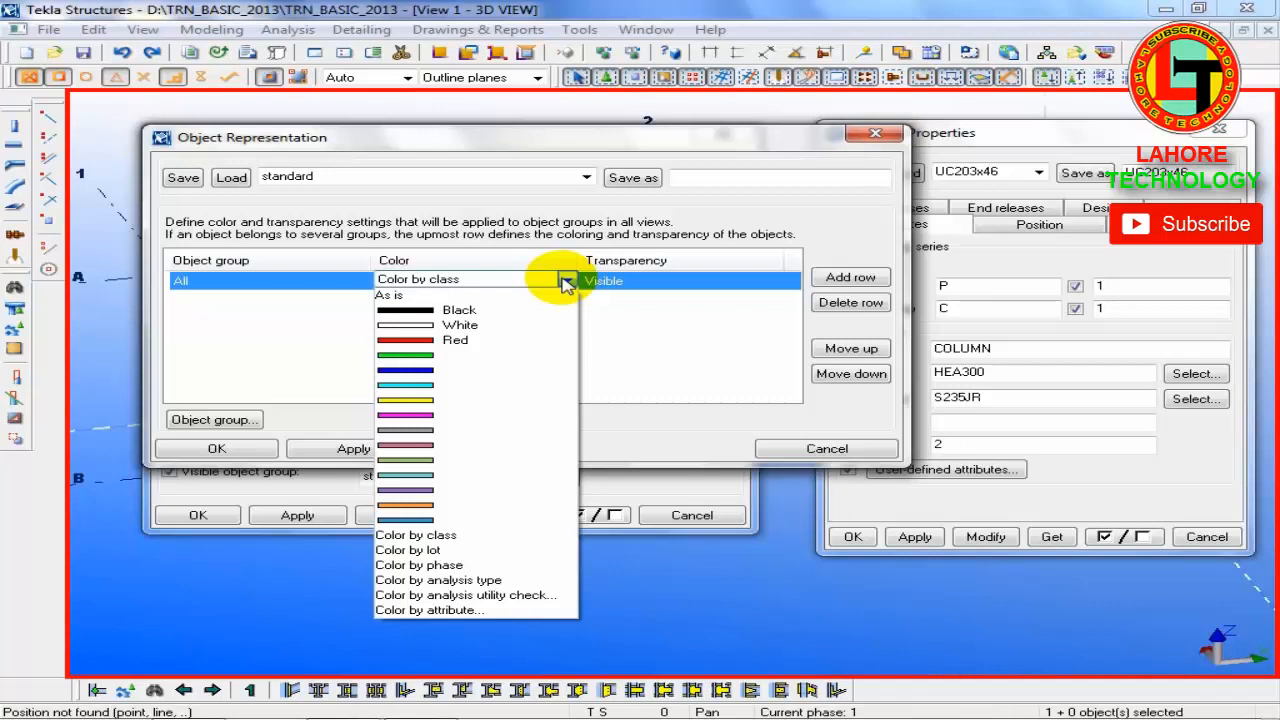
pyautogui.click(945, 130)
pyautogui.moveTo(948, 131); pyautogui.dragTo(950, 231)
# Step: Try Red as the colour of the All object group, cancel the representation changes and return to the column's class value
pyautogui.click(560, 282)
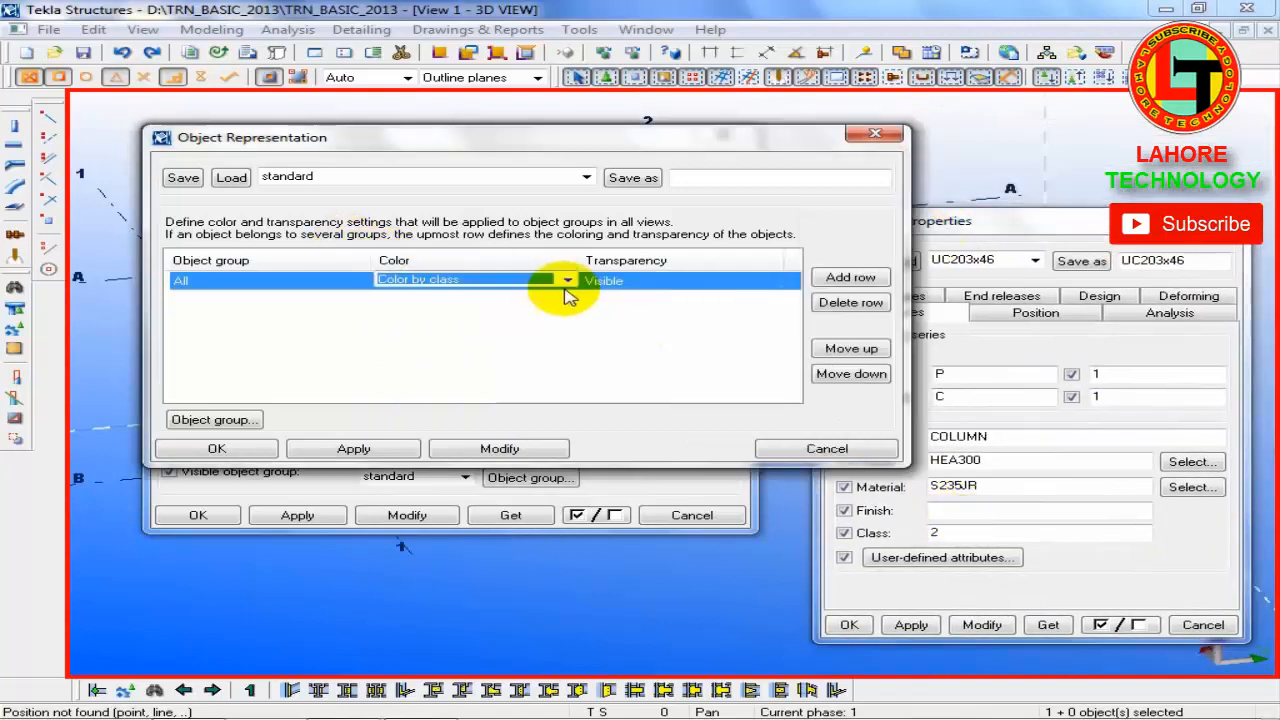
pyautogui.click(567, 281)
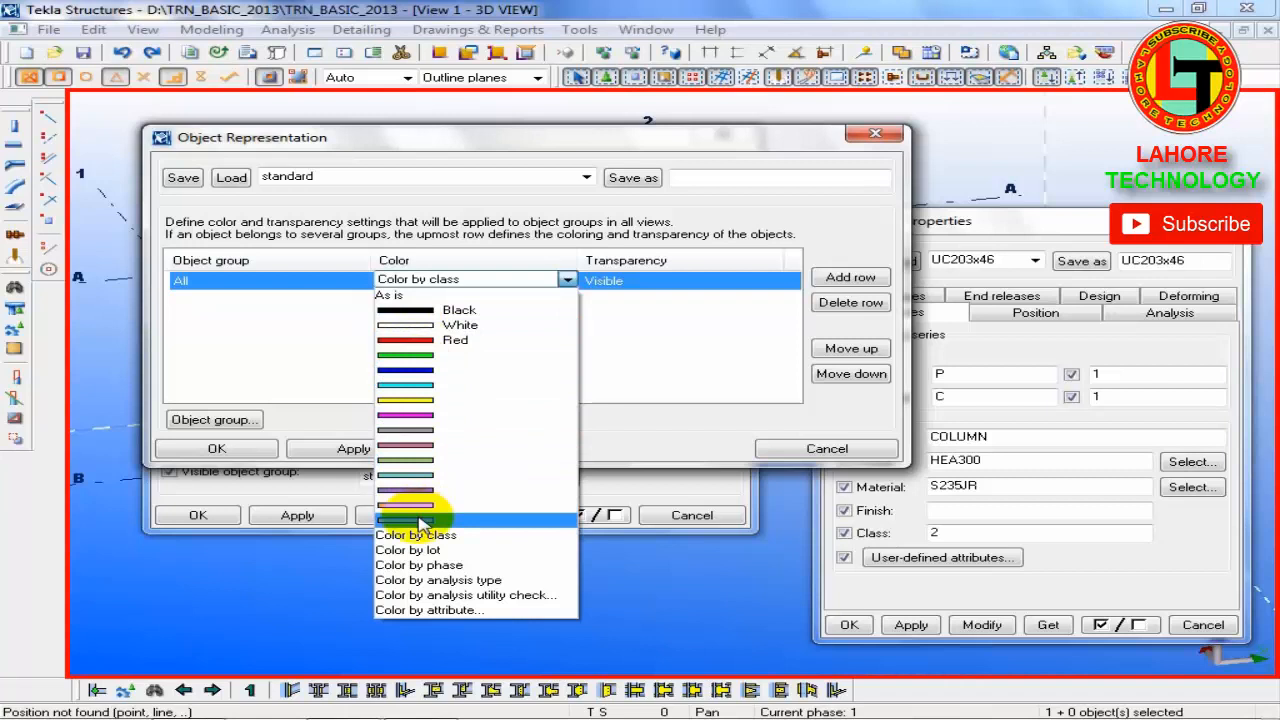
pyautogui.click(443, 346)
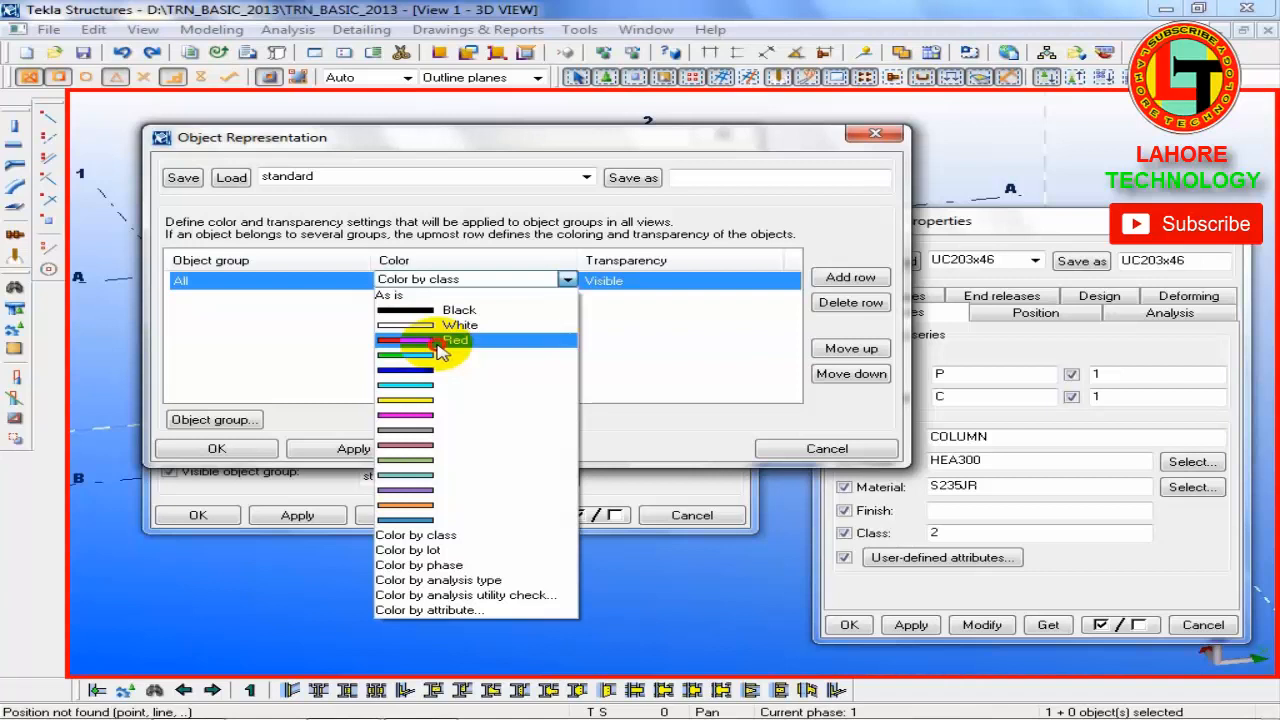
pyautogui.click(441, 346)
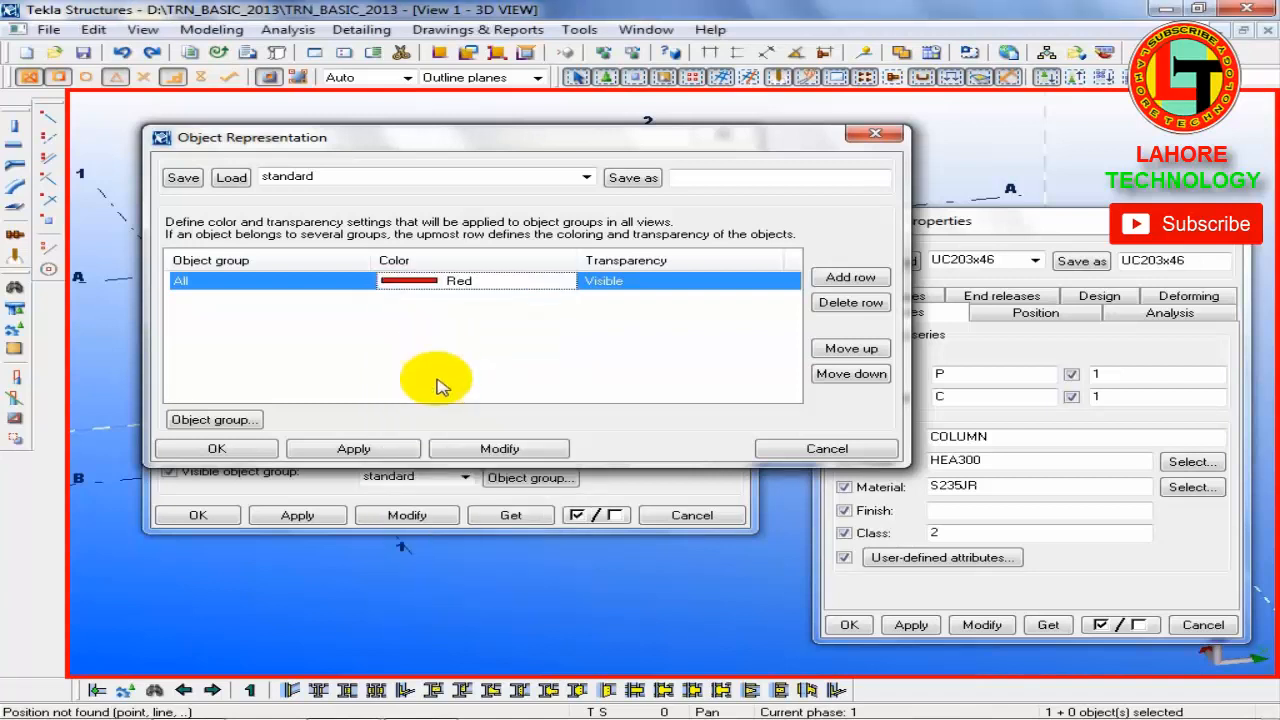
pyautogui.click(446, 284)
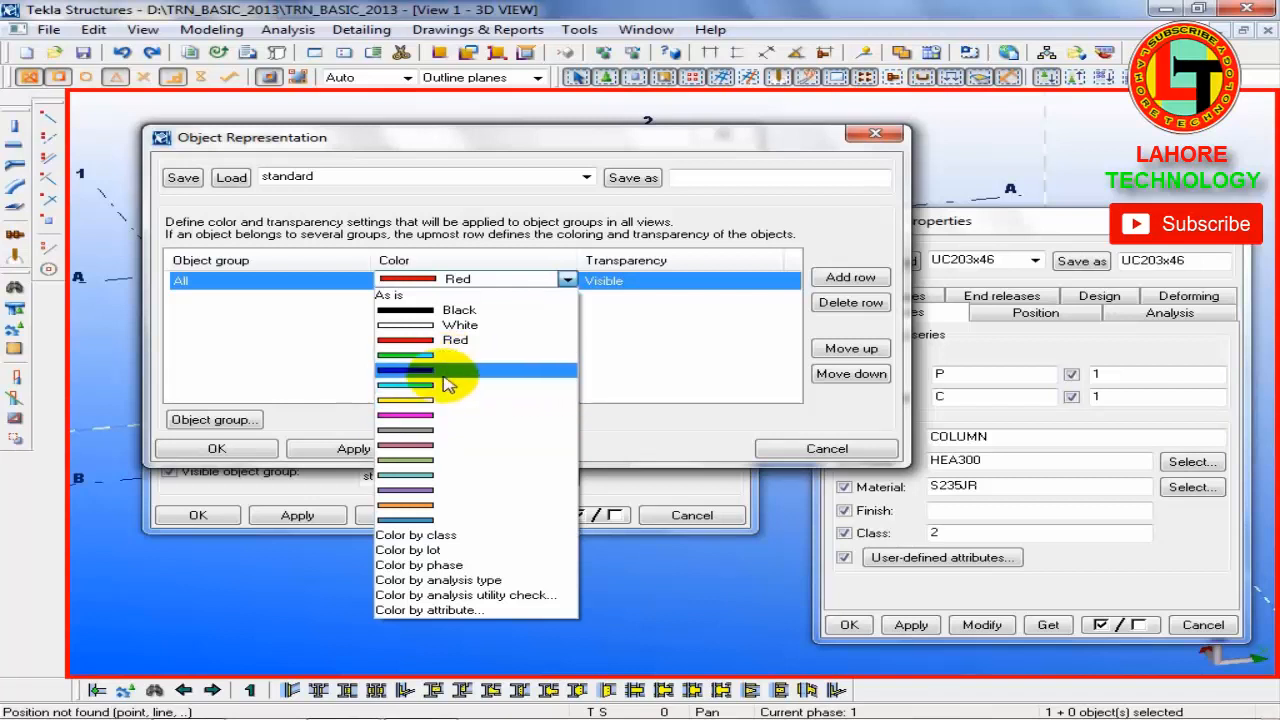
pyautogui.click(636, 361)
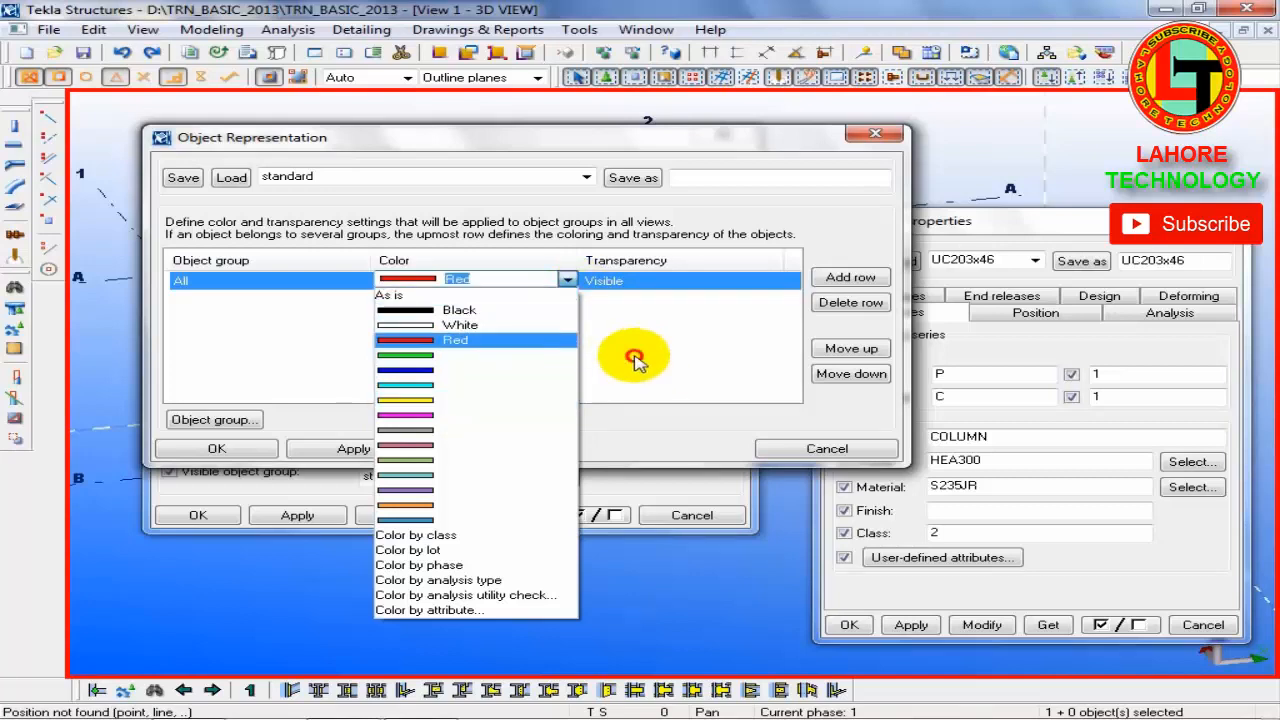
pyautogui.click(828, 449)
pyautogui.click(980, 527)
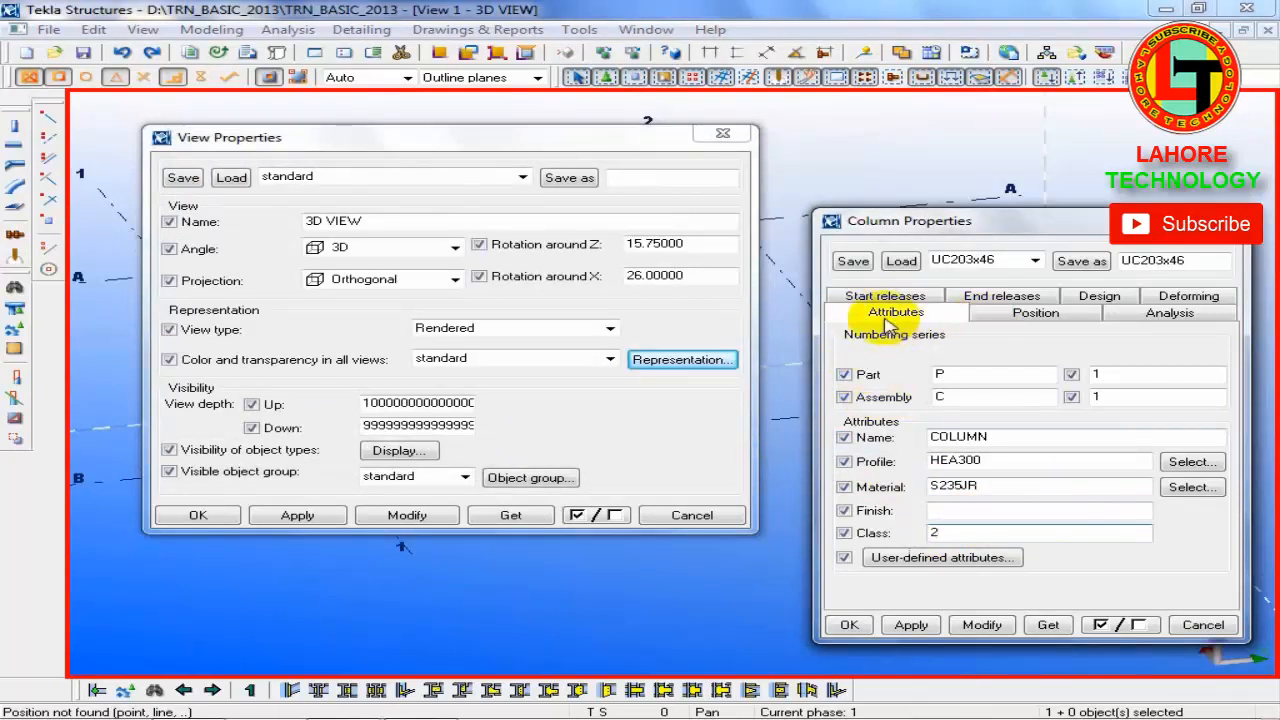
# Step: Check the prefixes and start numbers of the column's part and assembly numbering series
pyautogui.click(1082, 262)
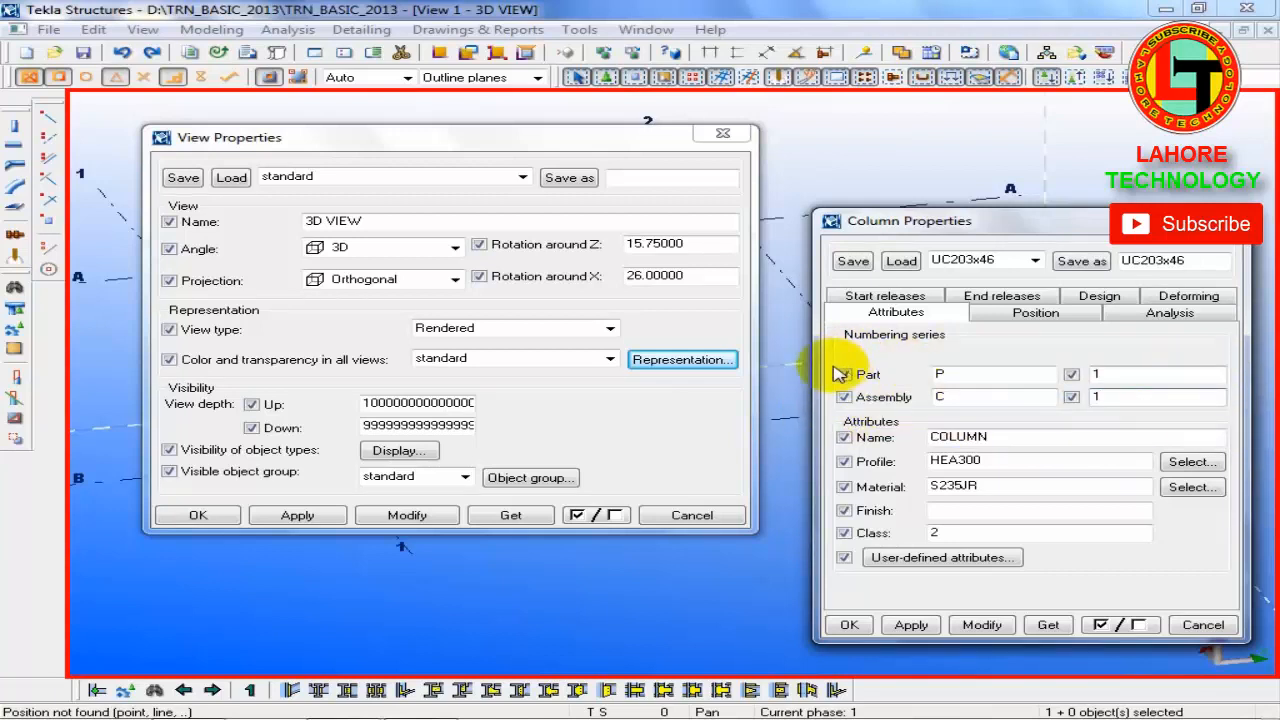
pyautogui.click(1110, 397)
pyautogui.click(945, 374)
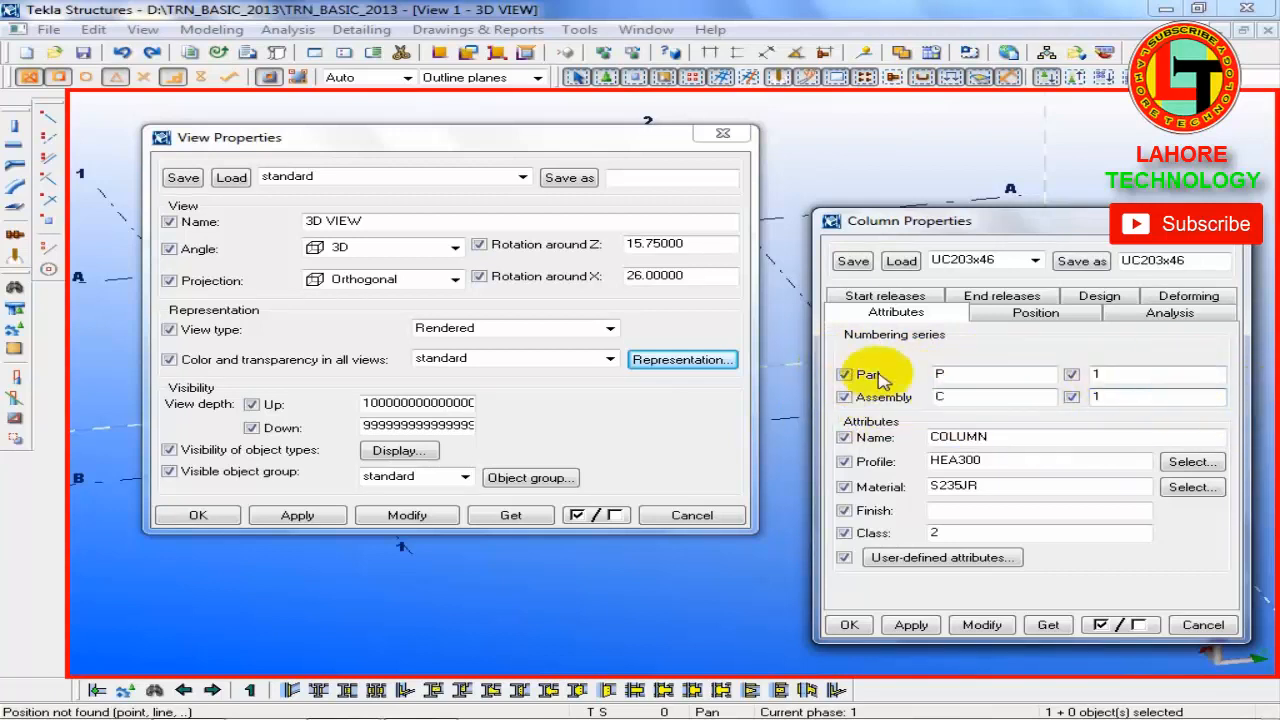
pyautogui.write('P')
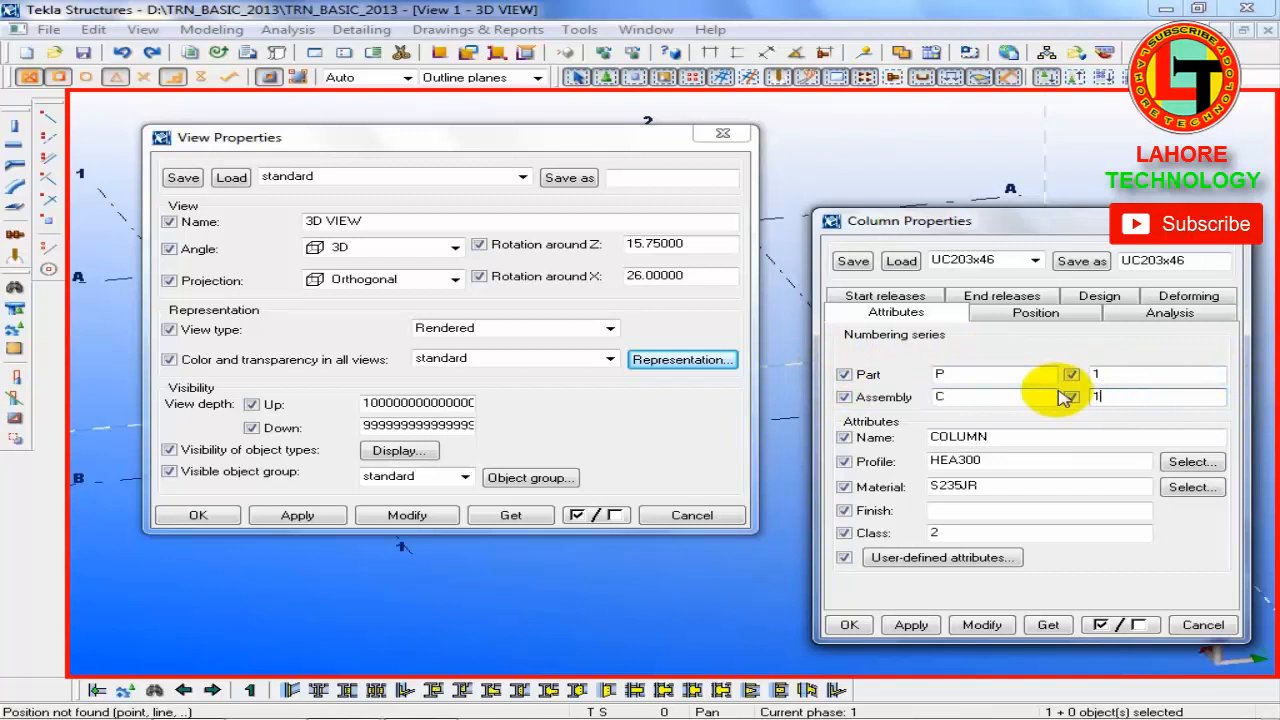
pyautogui.click(985, 399)
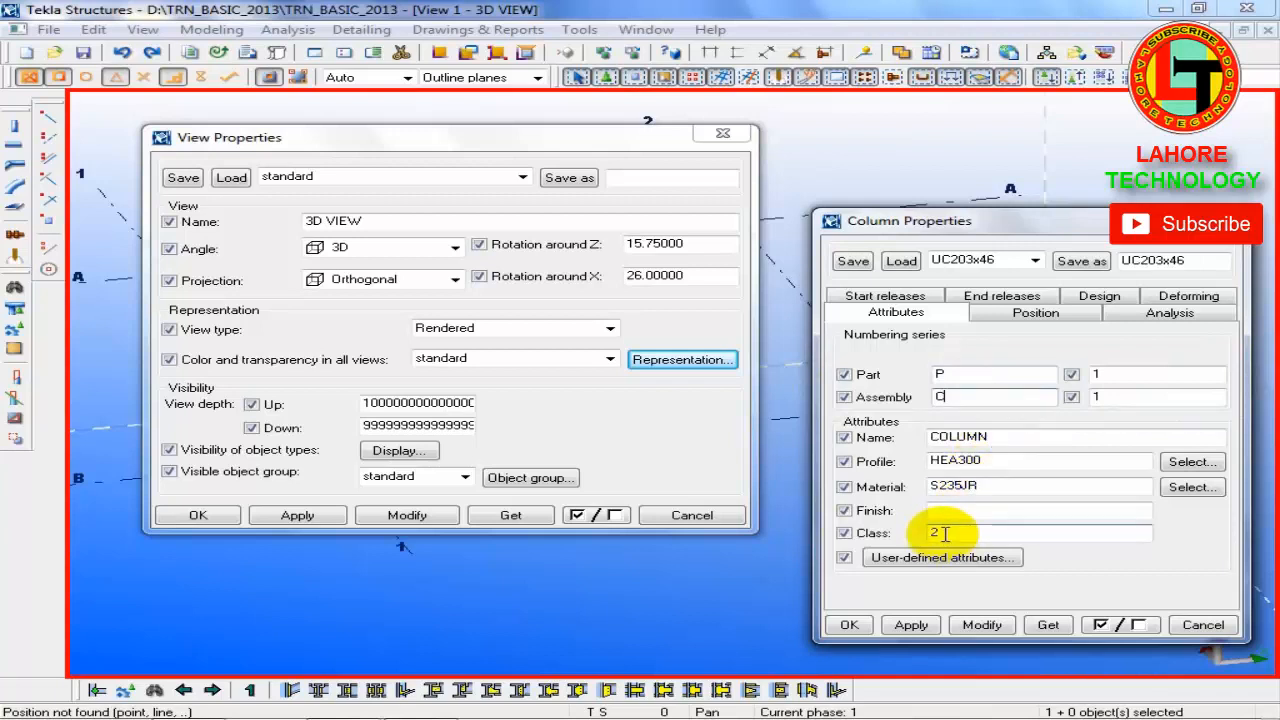
# Step: Open the column's position settings and close the 3D view's properties
pyautogui.click(1040, 313)
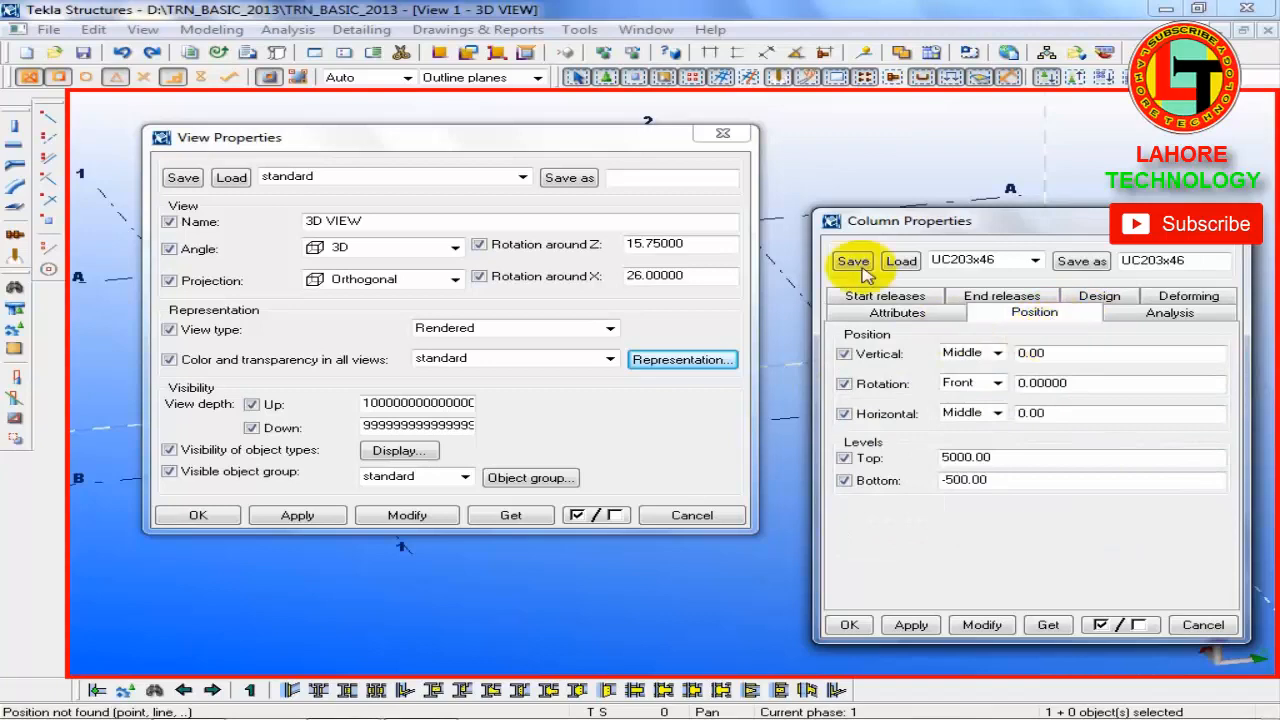
pyautogui.moveTo(610, 148); pyautogui.dragTo(526, 204)
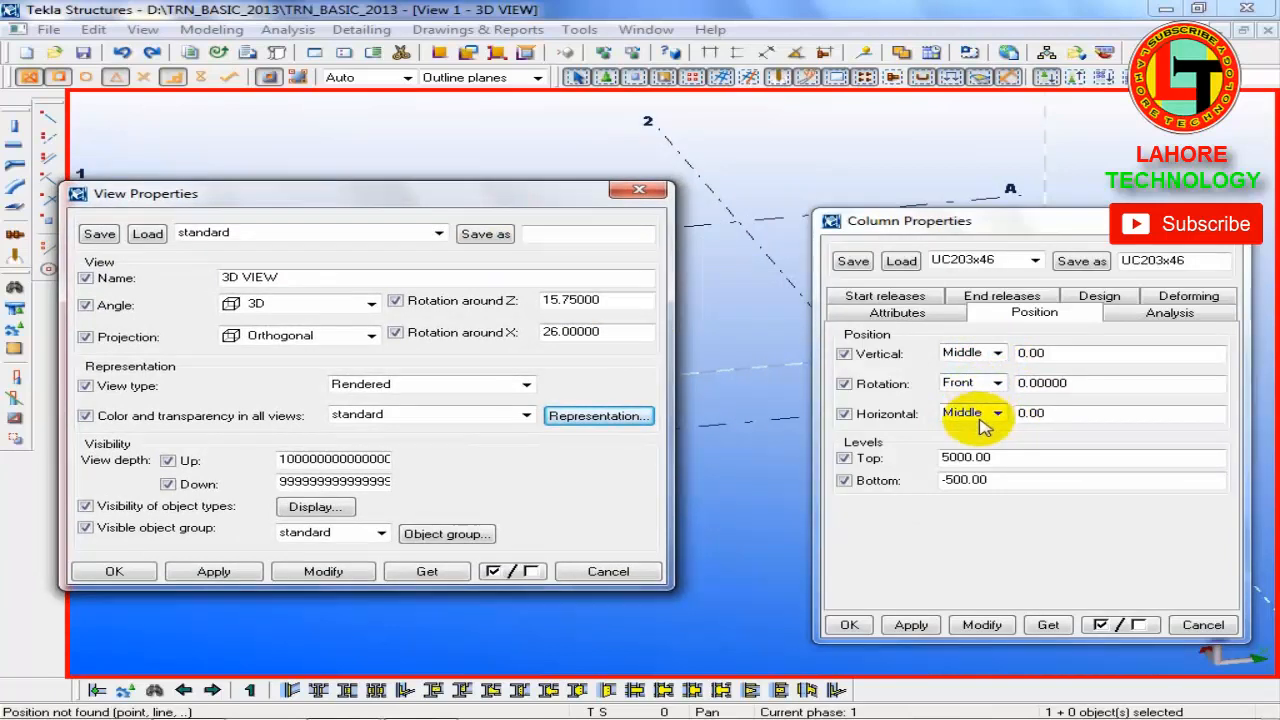
pyautogui.click(641, 192)
# Step: Switch to Windows Explorer and open the trainer's personal folder in the Common for Civil share on network server JPAK02
pyautogui.moveTo(337, 700)
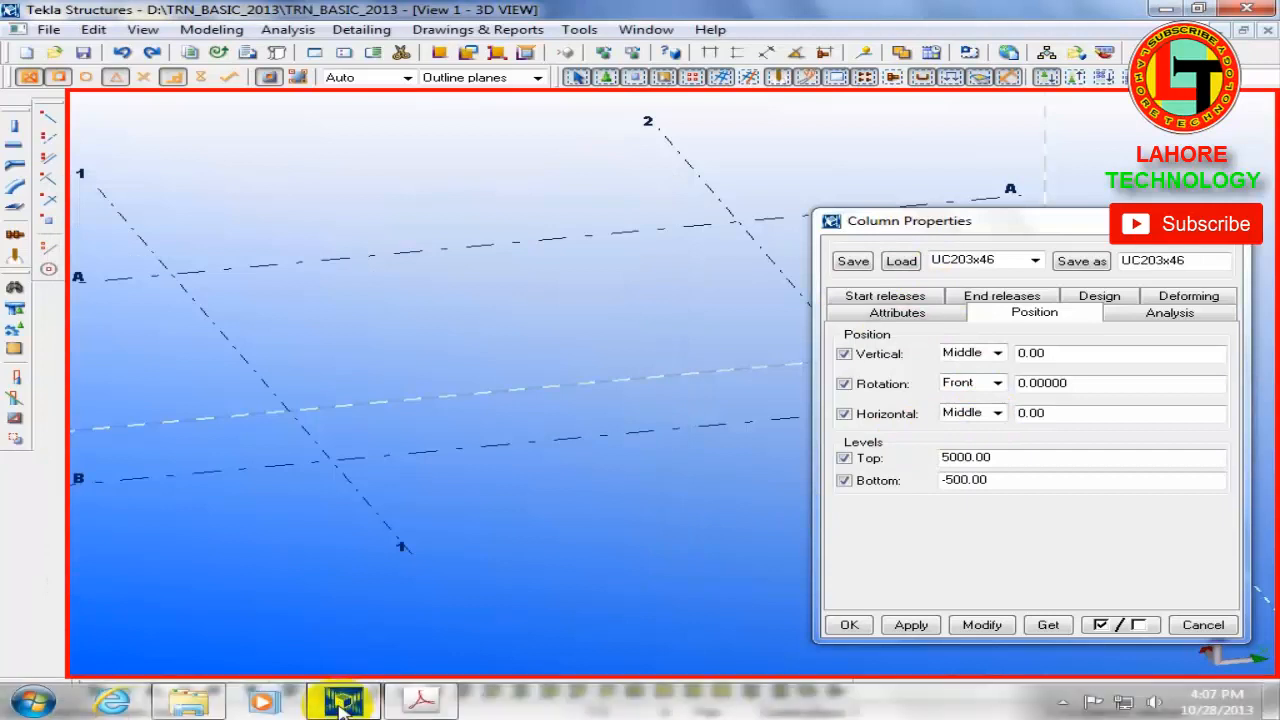
pyautogui.click(188, 702)
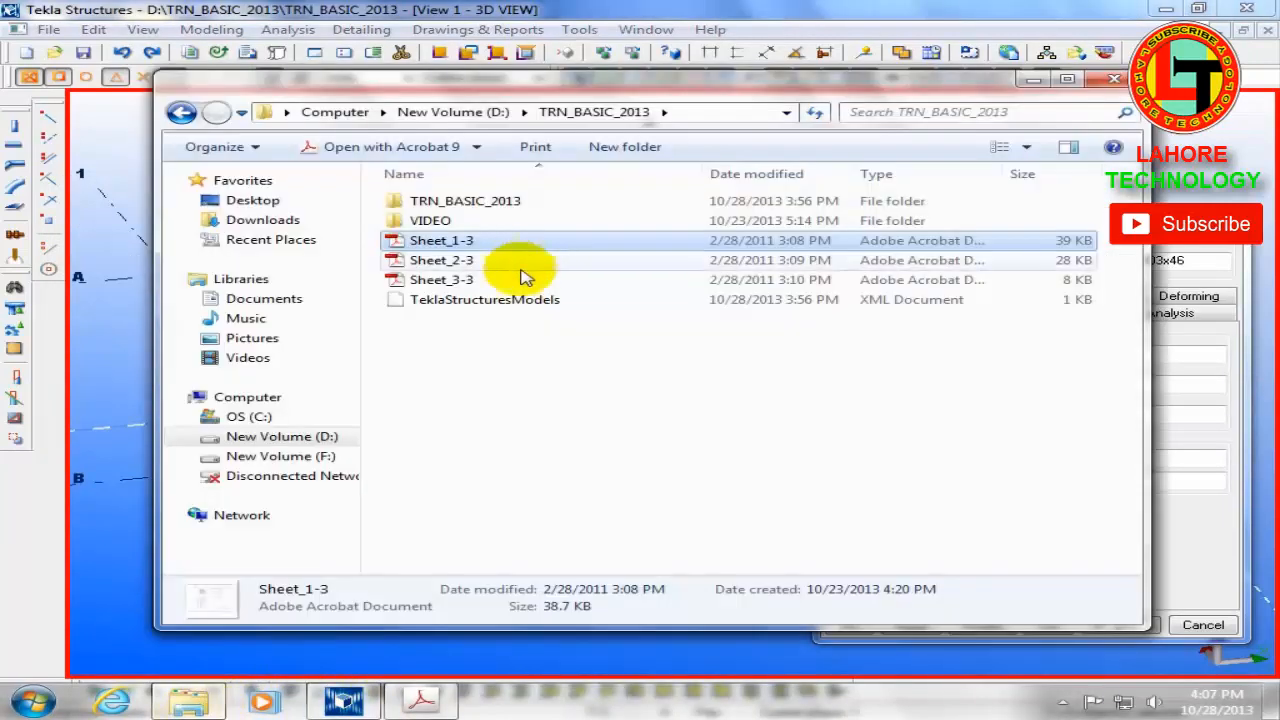
pyautogui.click(298, 440)
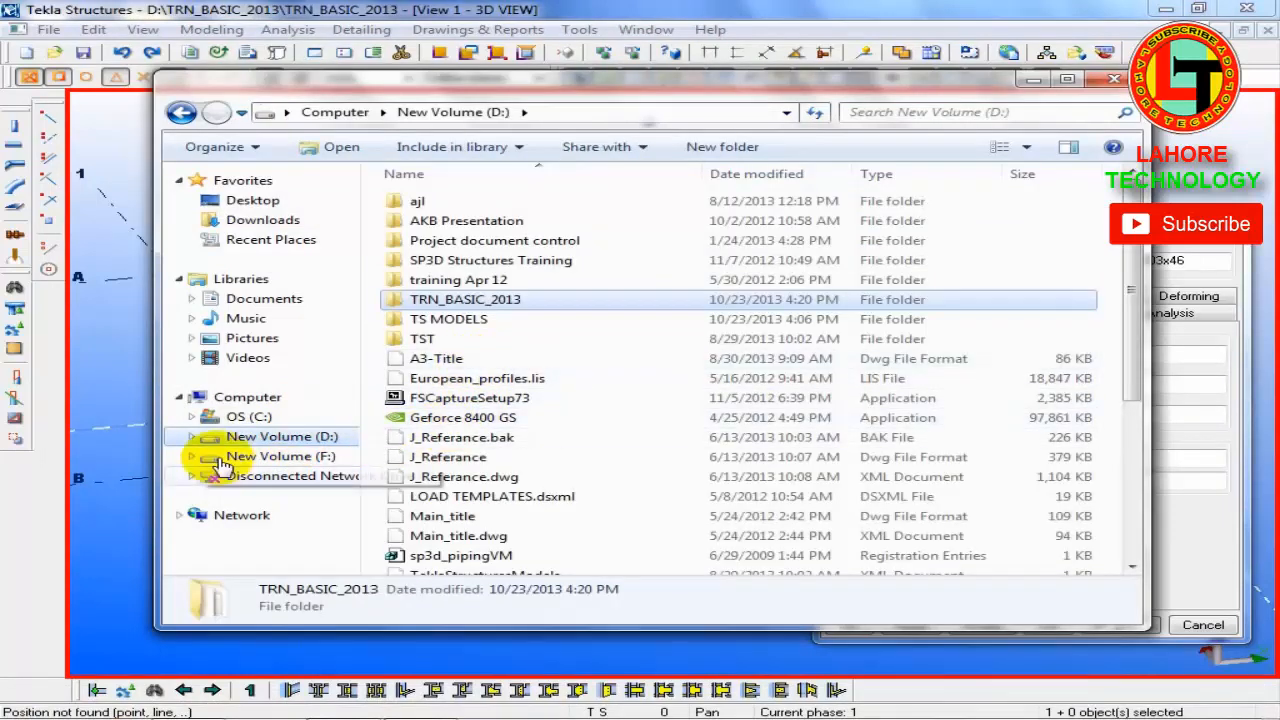
pyautogui.click(598, 112)
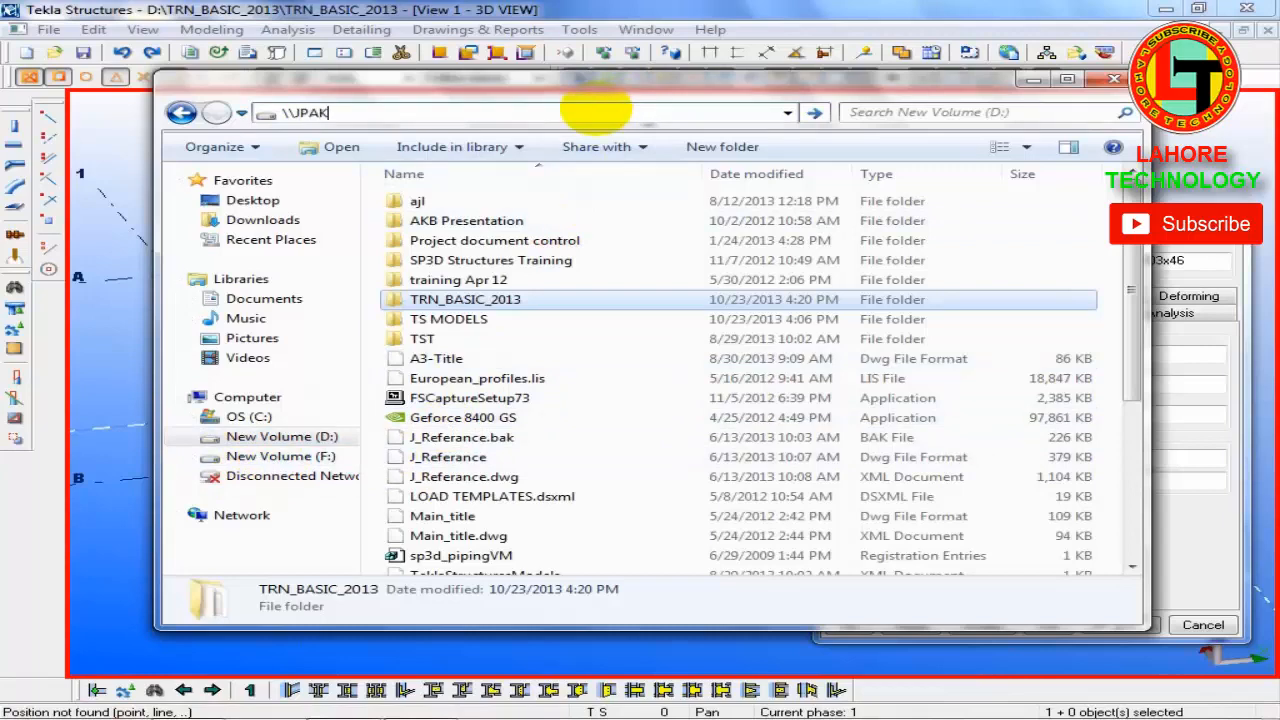
pyautogui.press('Return')
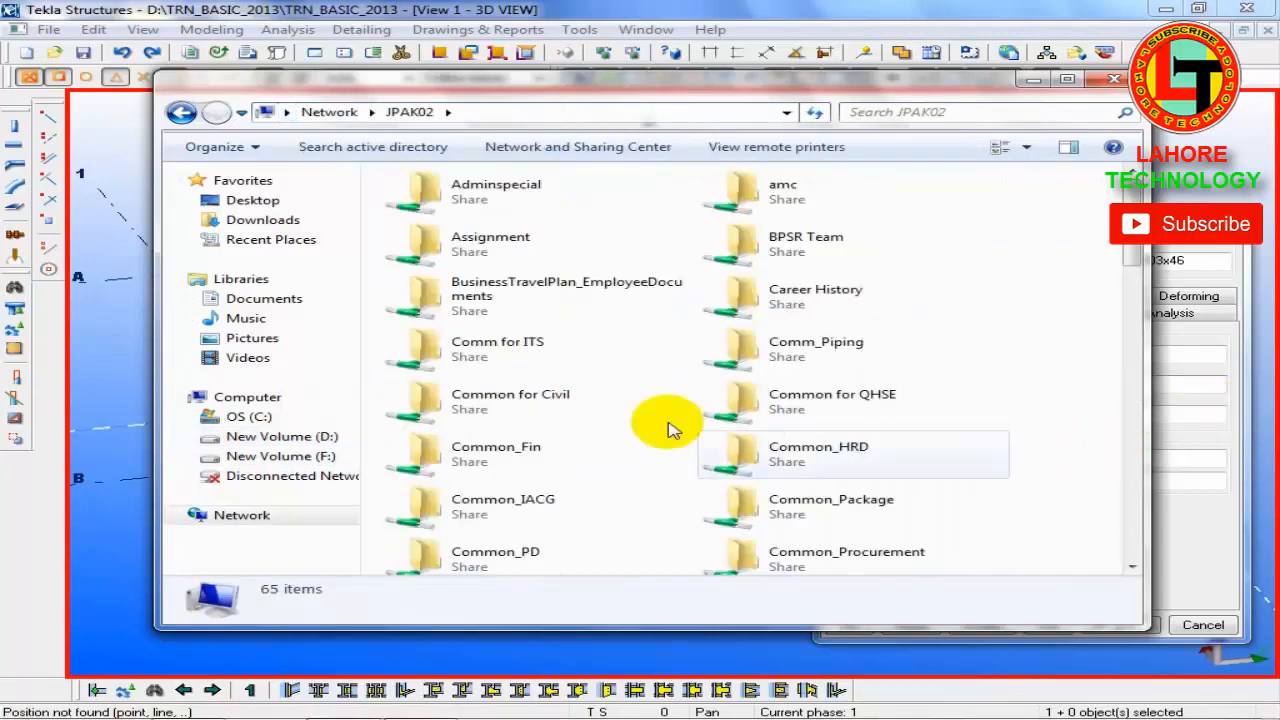
pyautogui.click(563, 396)
pyautogui.doubleClick(563, 396)
pyautogui.click(468, 440)
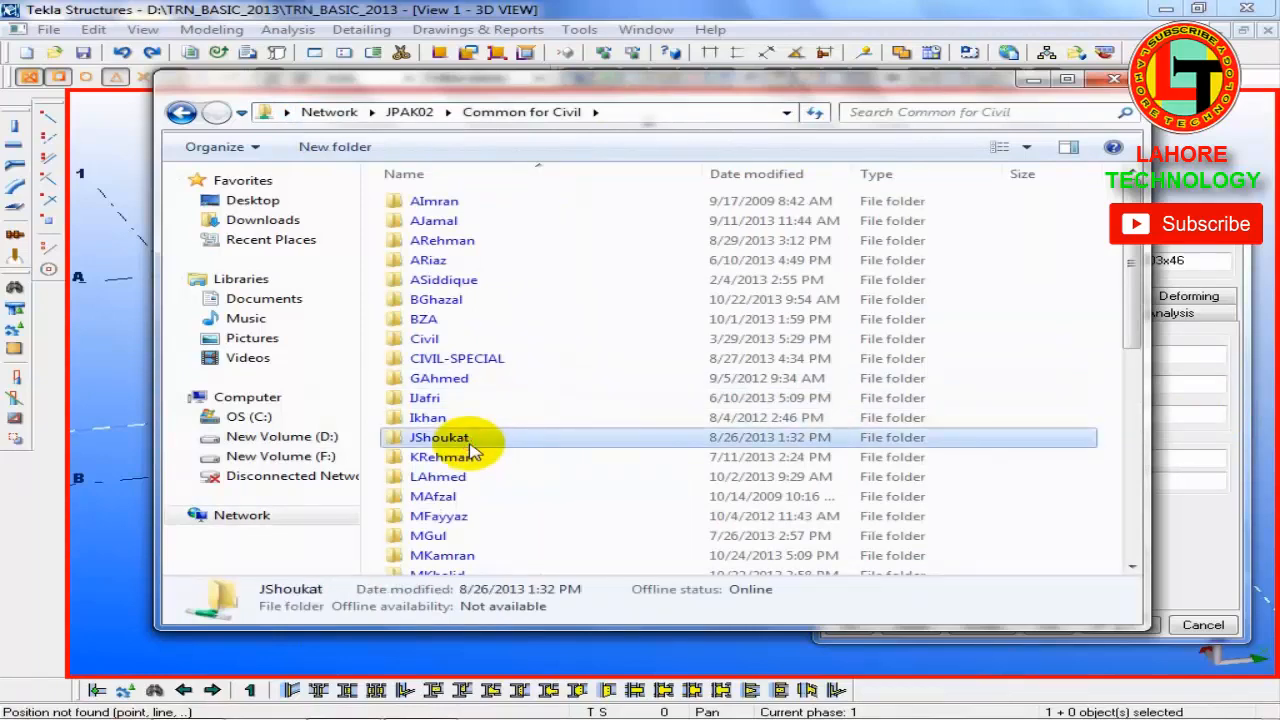
pyautogui.write('np')
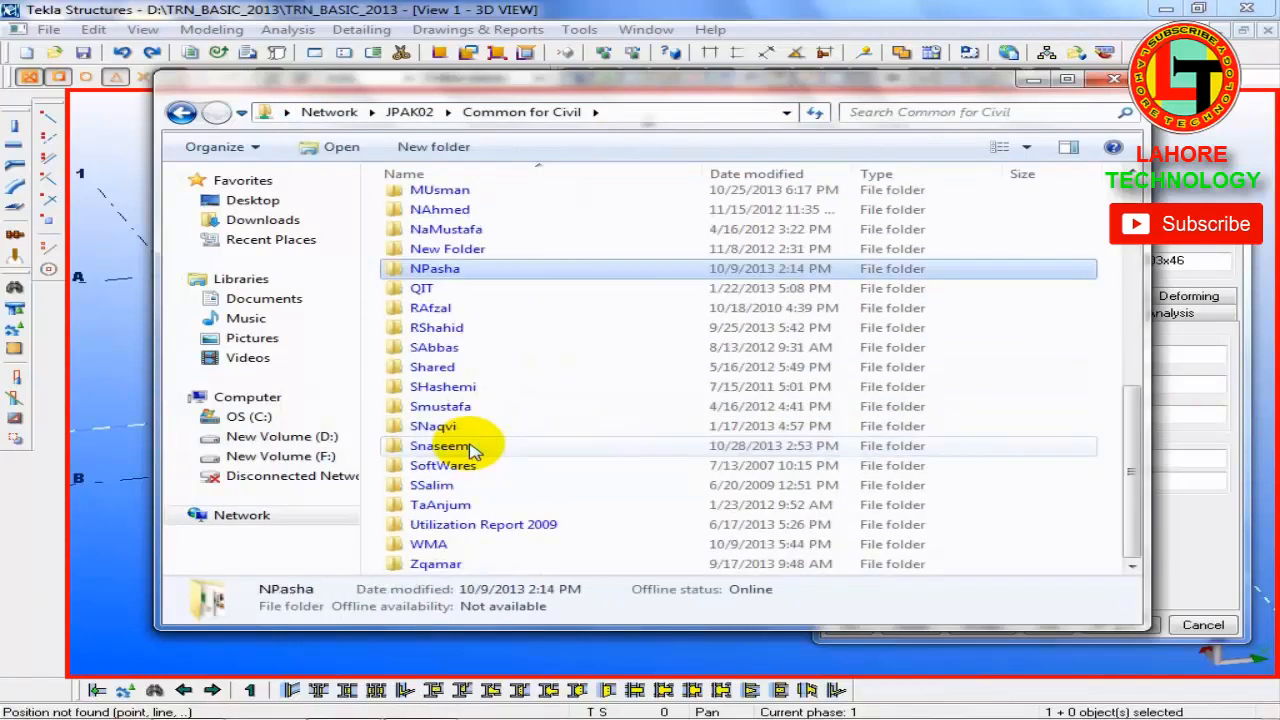
pyautogui.press('Return')
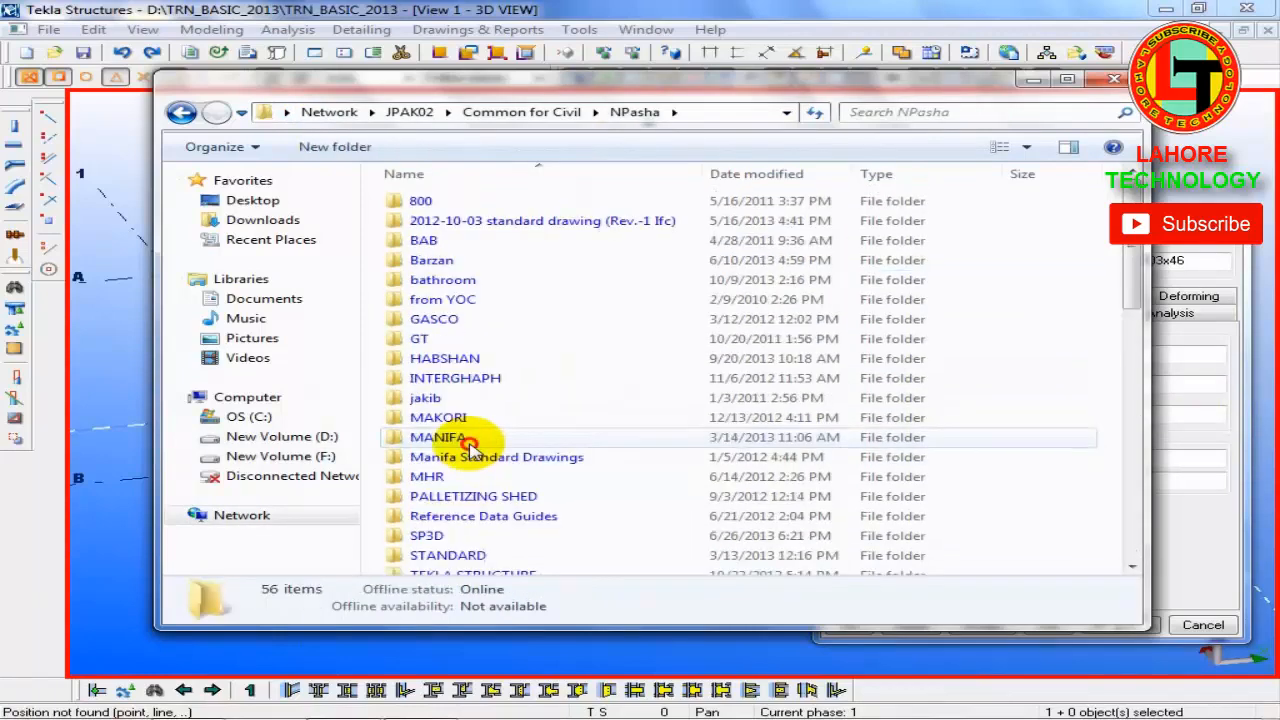
# Step: Open the REFERANCE folder inside TEKLA STRUCTURE\TRANING_2011
pyautogui.click(468, 441)
pyautogui.scroll(-2, 475, 462)
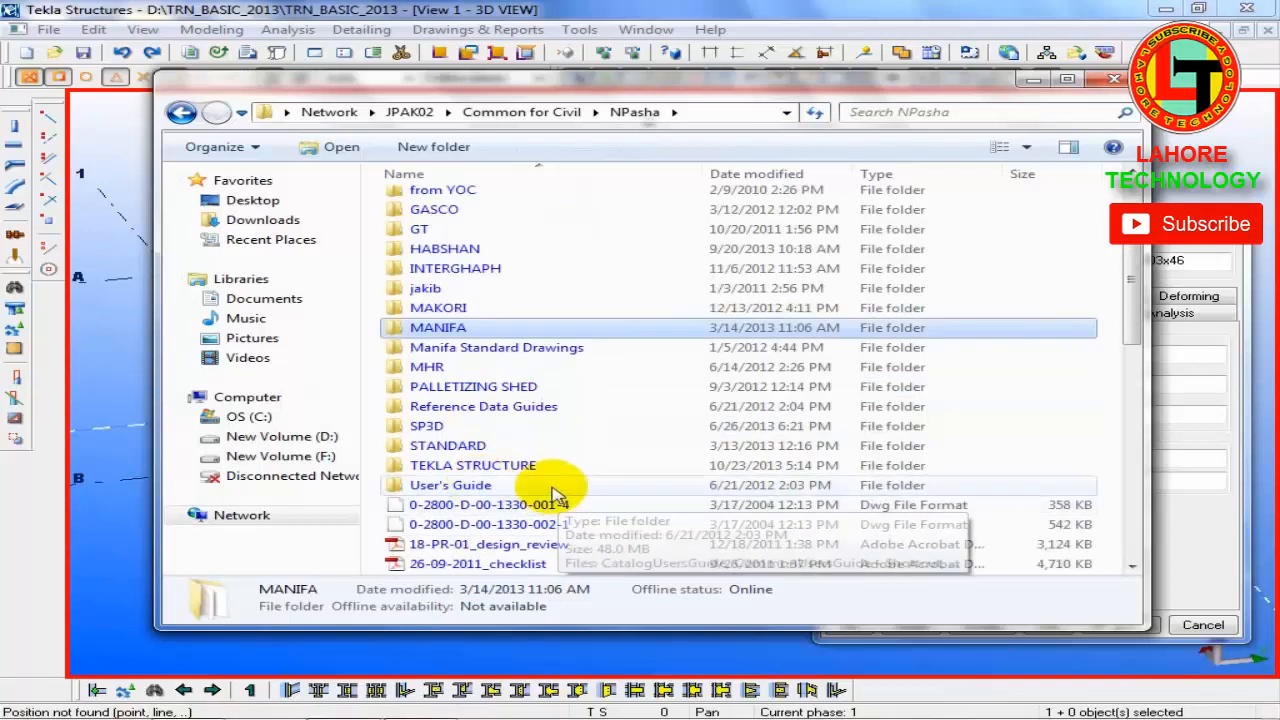
pyautogui.click(485, 468)
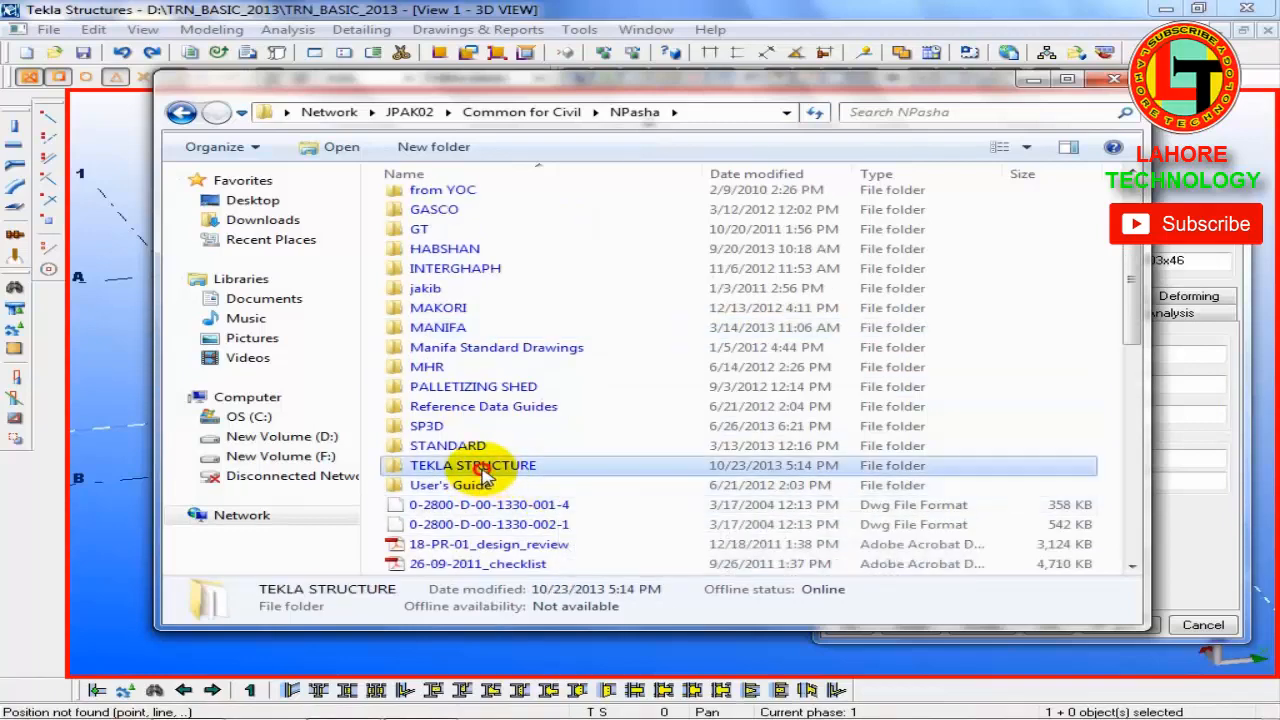
pyautogui.doubleClick(397, 468)
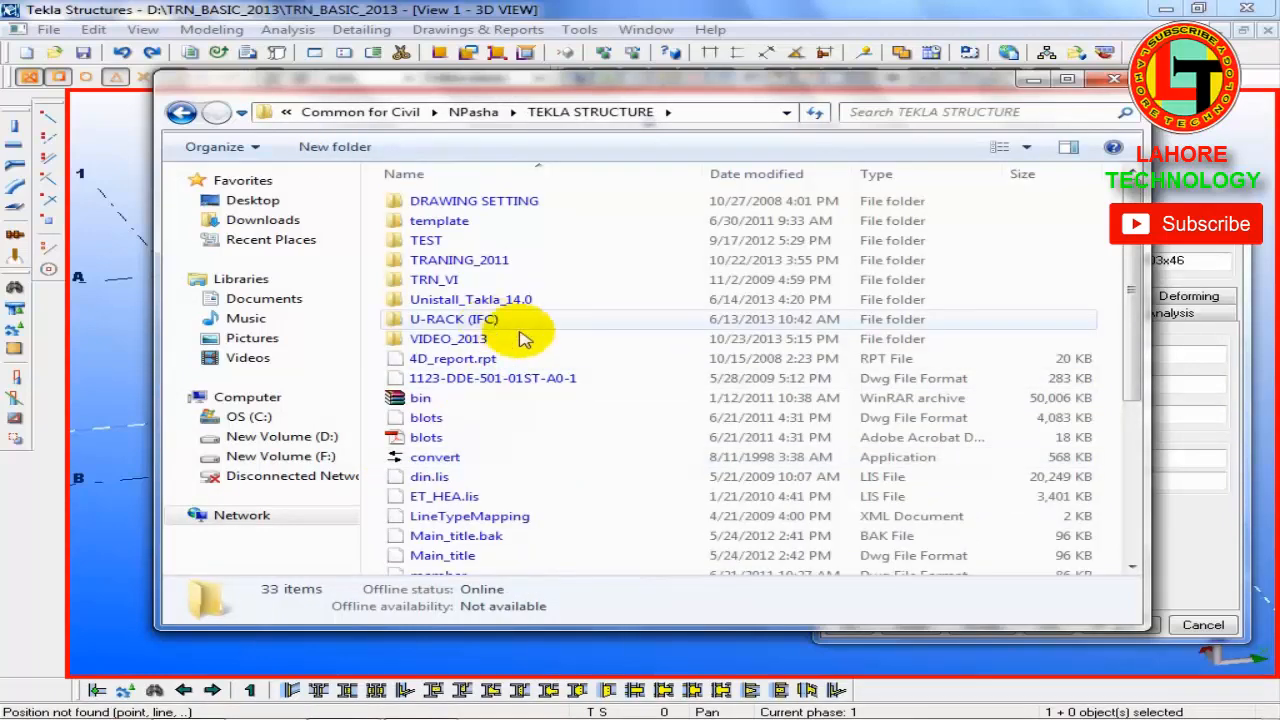
pyautogui.doubleClick(509, 262)
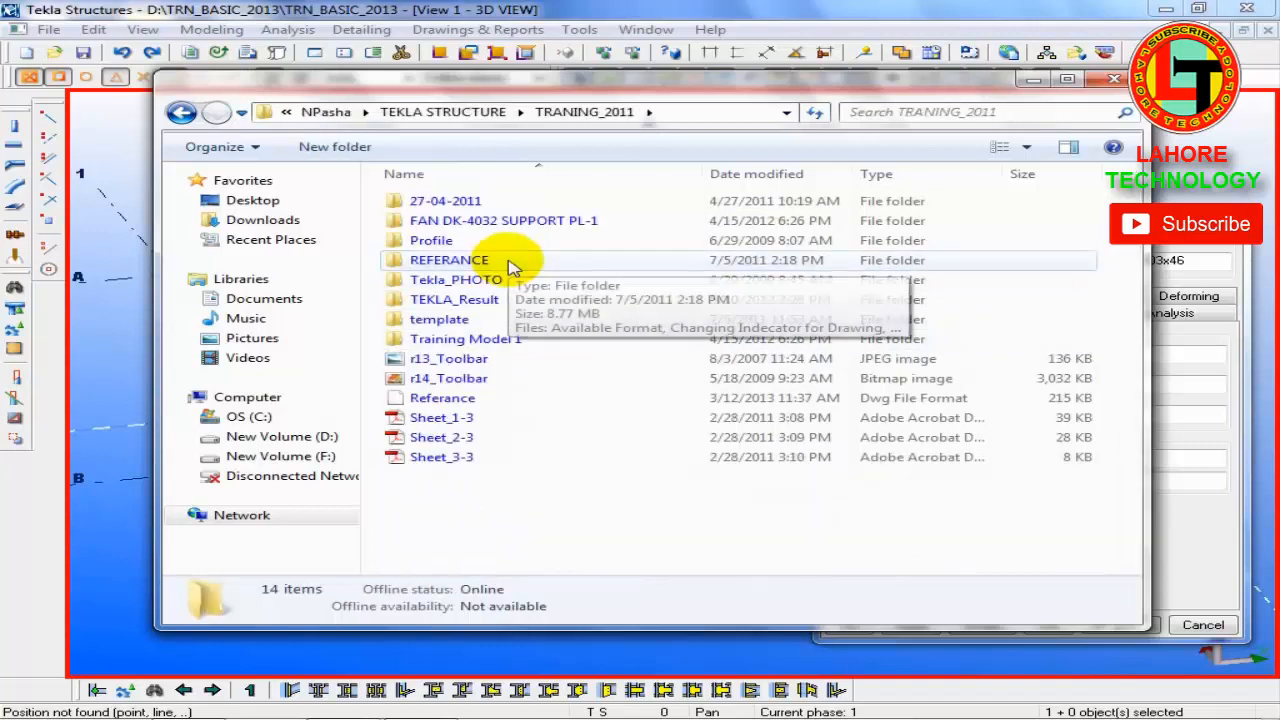
pyautogui.doubleClick(509, 262)
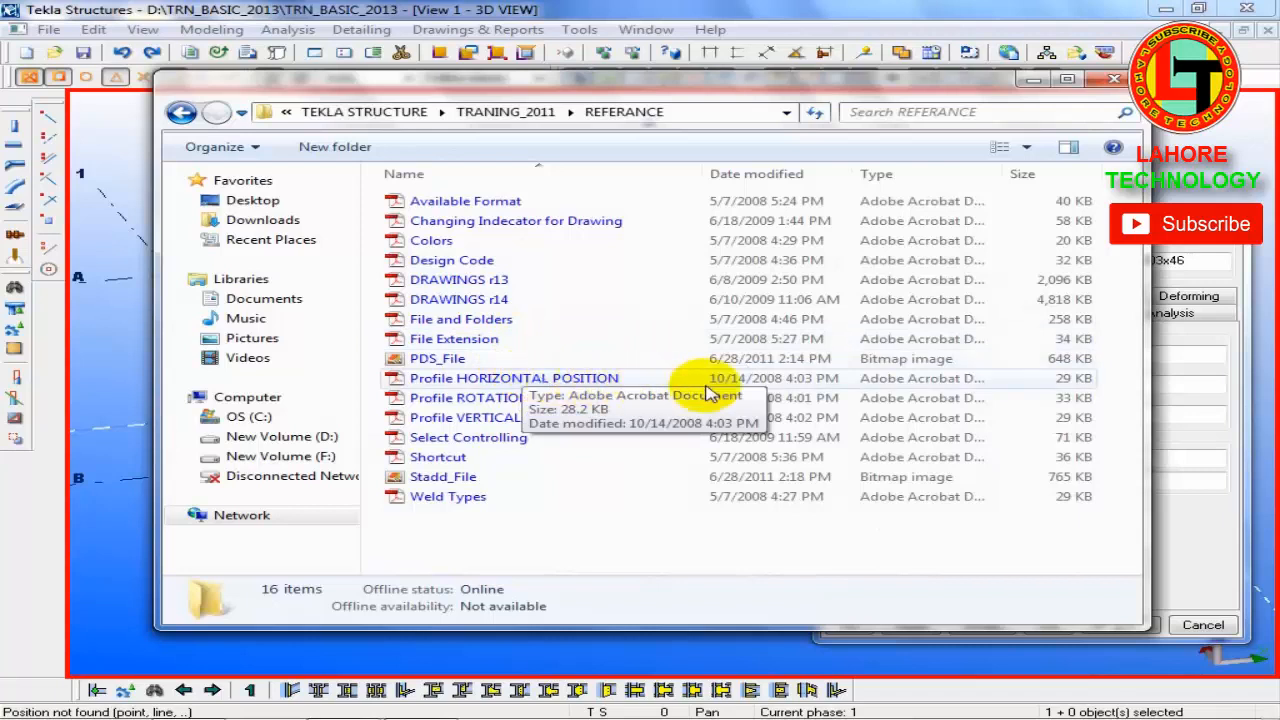
# Step: Open the Profile HORIZONTAL POSITION PDF and examine the Middle, Left and Right options for columns
pyautogui.doubleClick(593, 380)
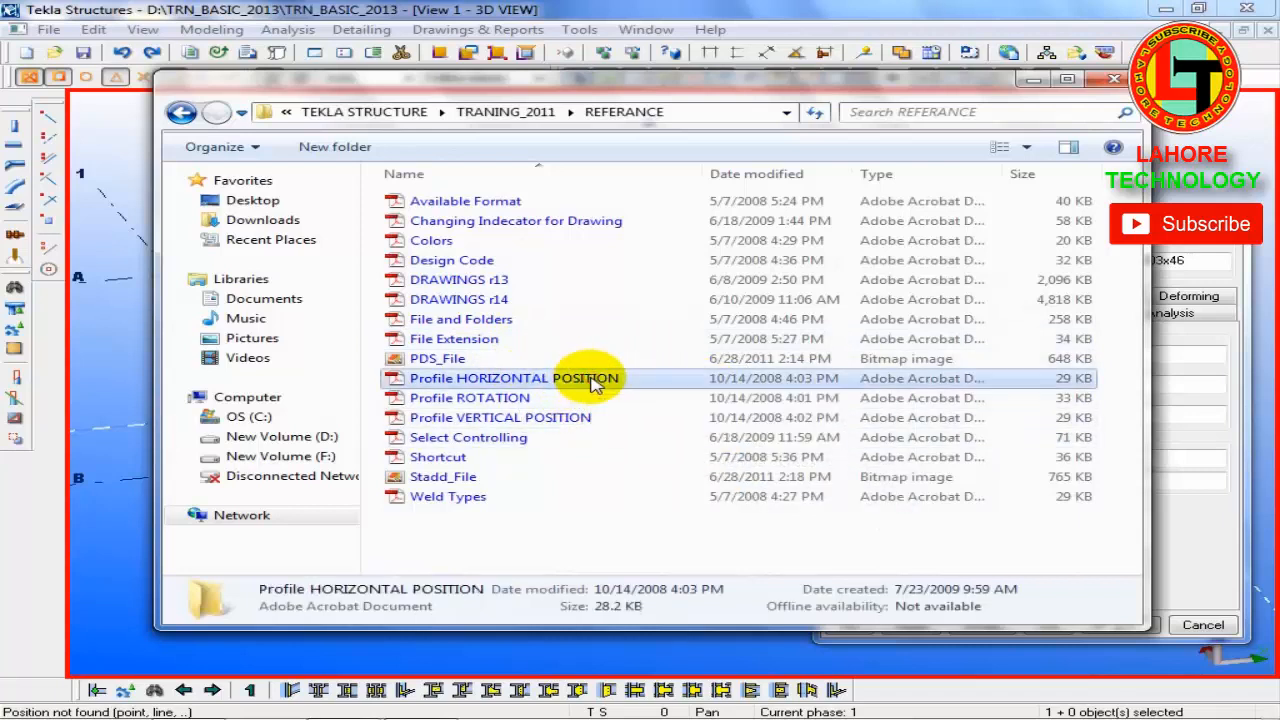
pyautogui.scroll(-3, 694, 389)
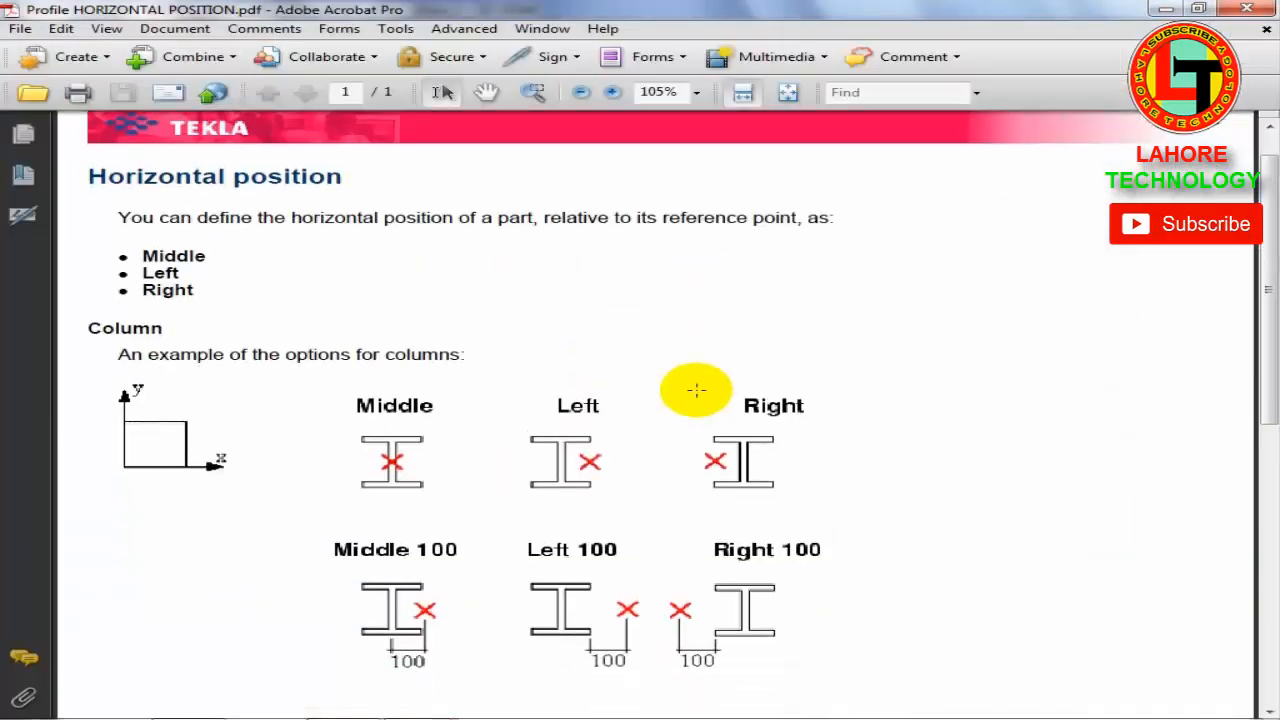
pyautogui.scroll(-1, 696, 389)
pyautogui.scroll(-6, 696, 389)
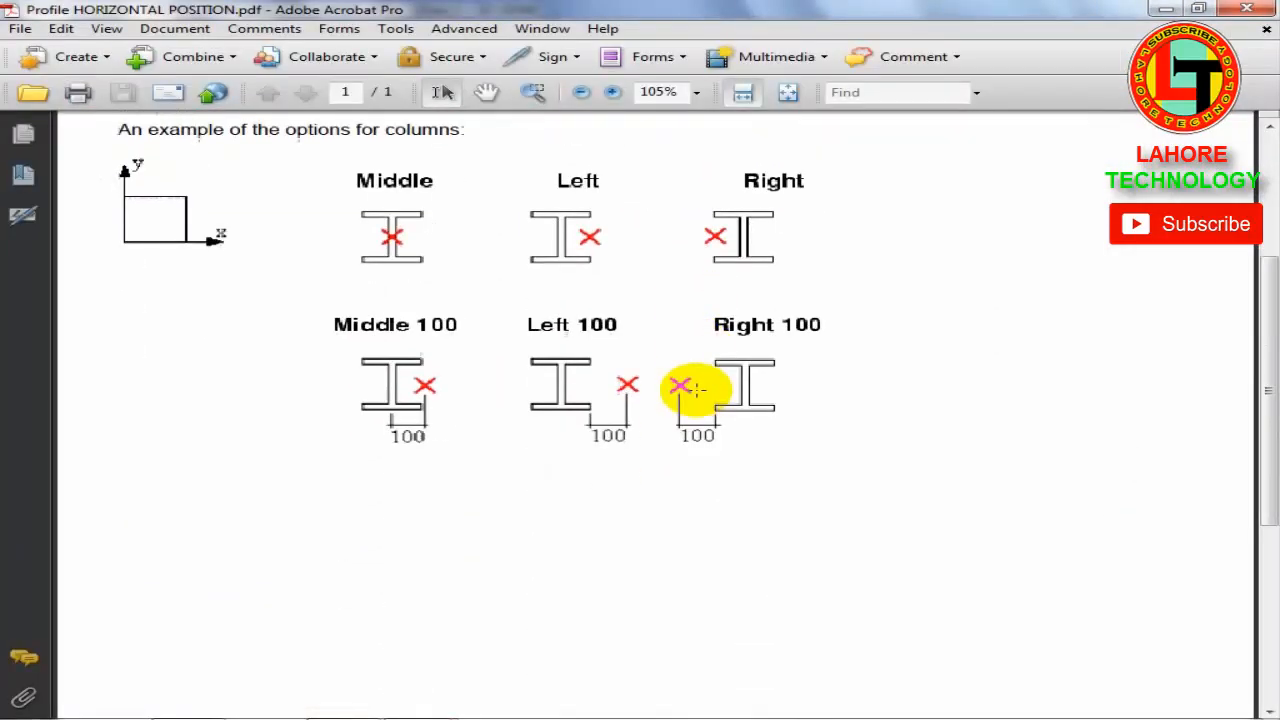
pyautogui.scroll(6, 696, 389)
pyautogui.scroll(1, 696, 389)
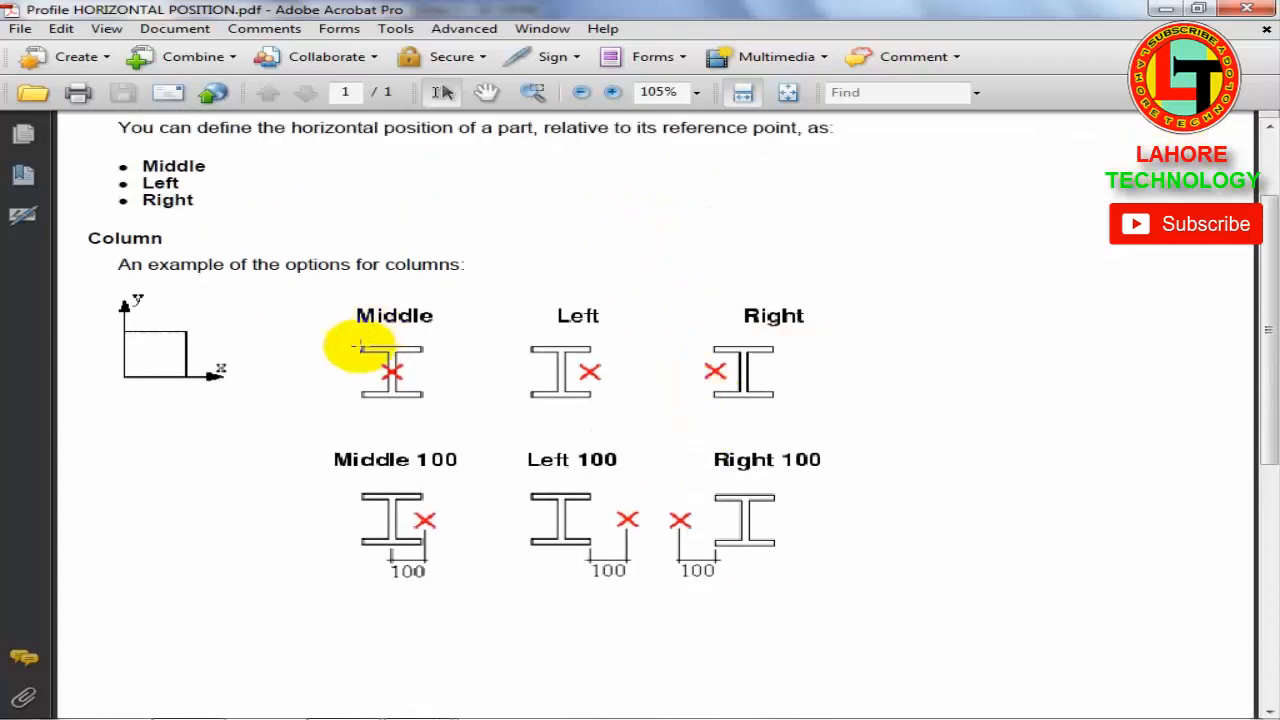
pyautogui.scroll(2, 1120, 322)
pyautogui.scroll(1, 1120, 322)
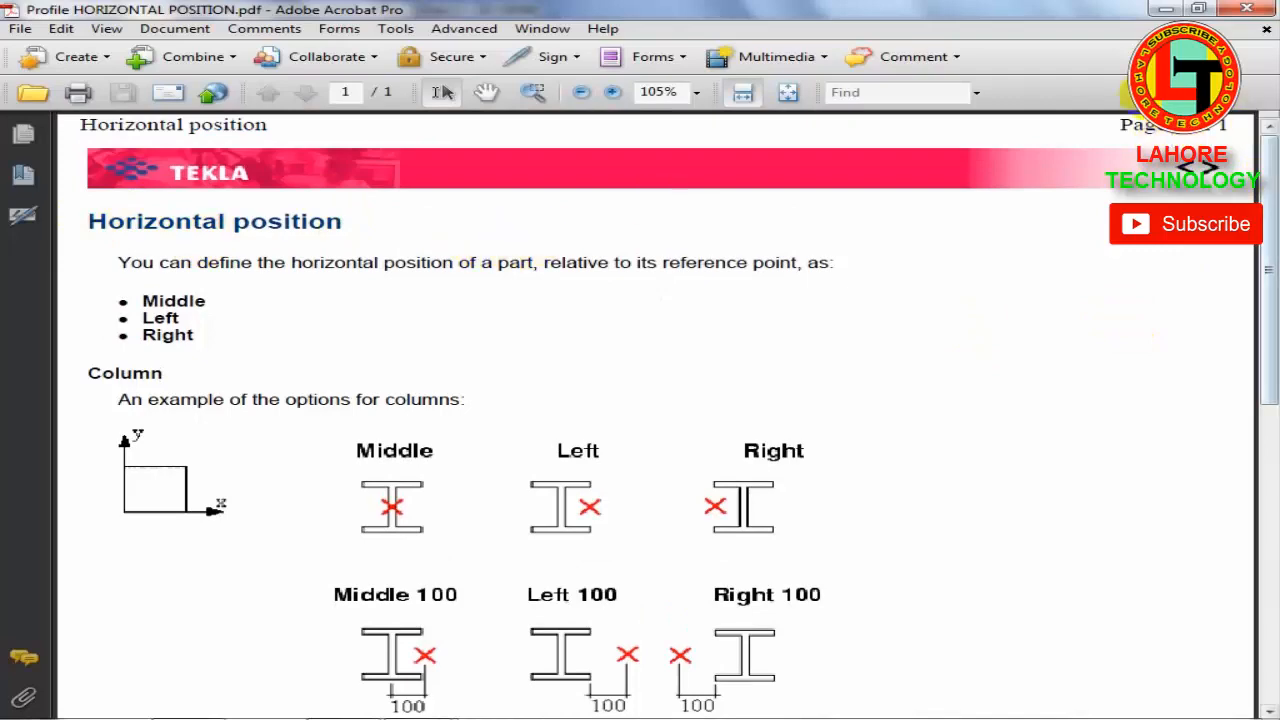
# Step: Shrink the Profile HORIZONTAL POSITION document to a narrow window and bring the REFERANCE folder forward
pyautogui.click(1196, 9)
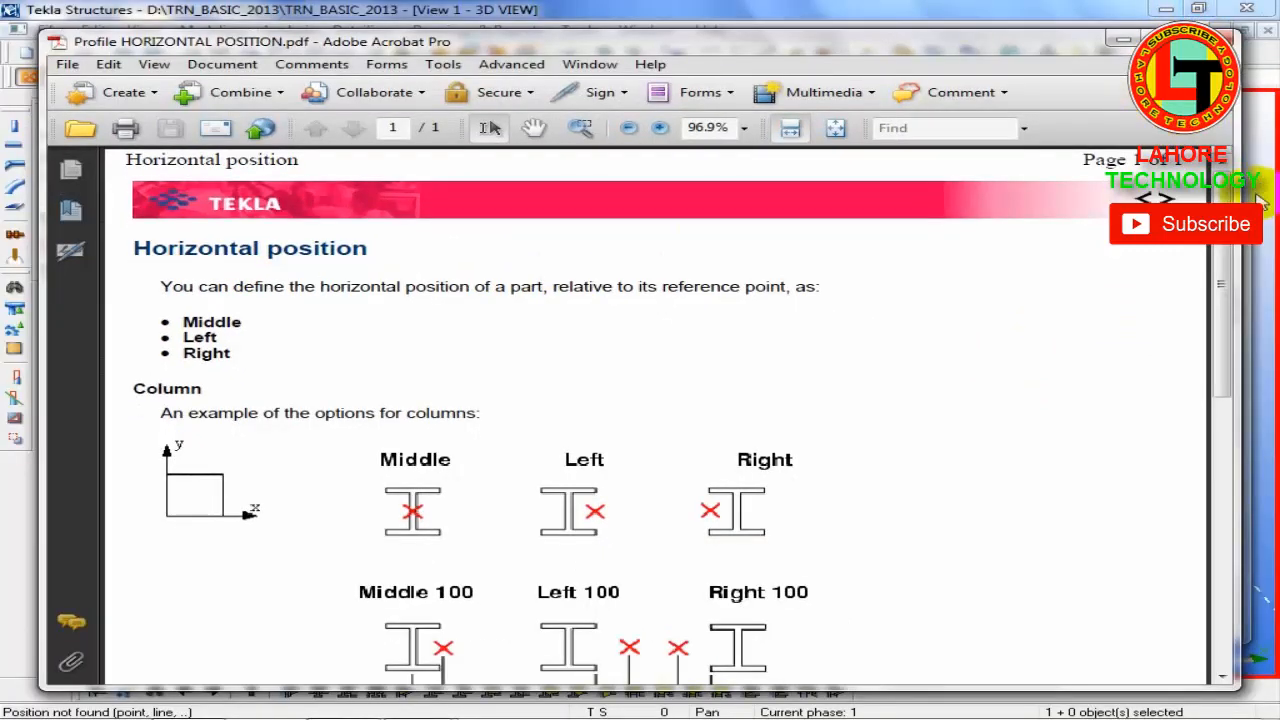
pyautogui.moveTo(1238, 195); pyautogui.dragTo(551, 157)
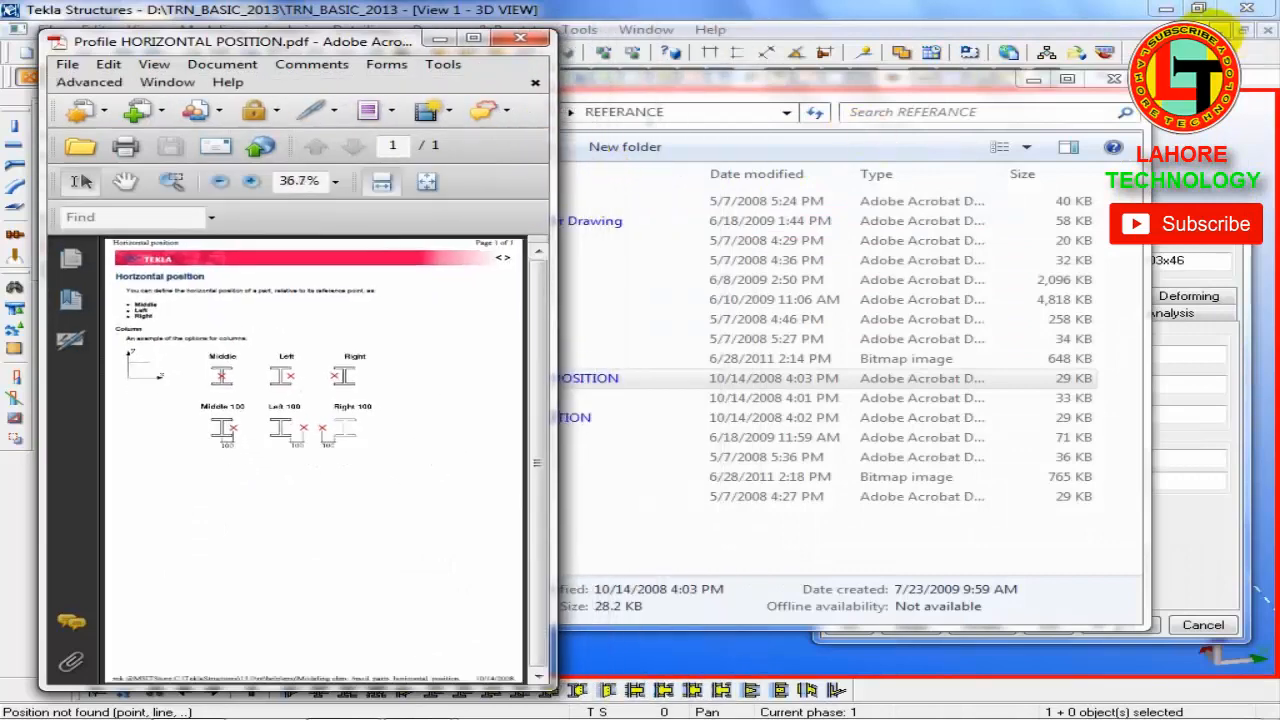
pyautogui.click(843, 93)
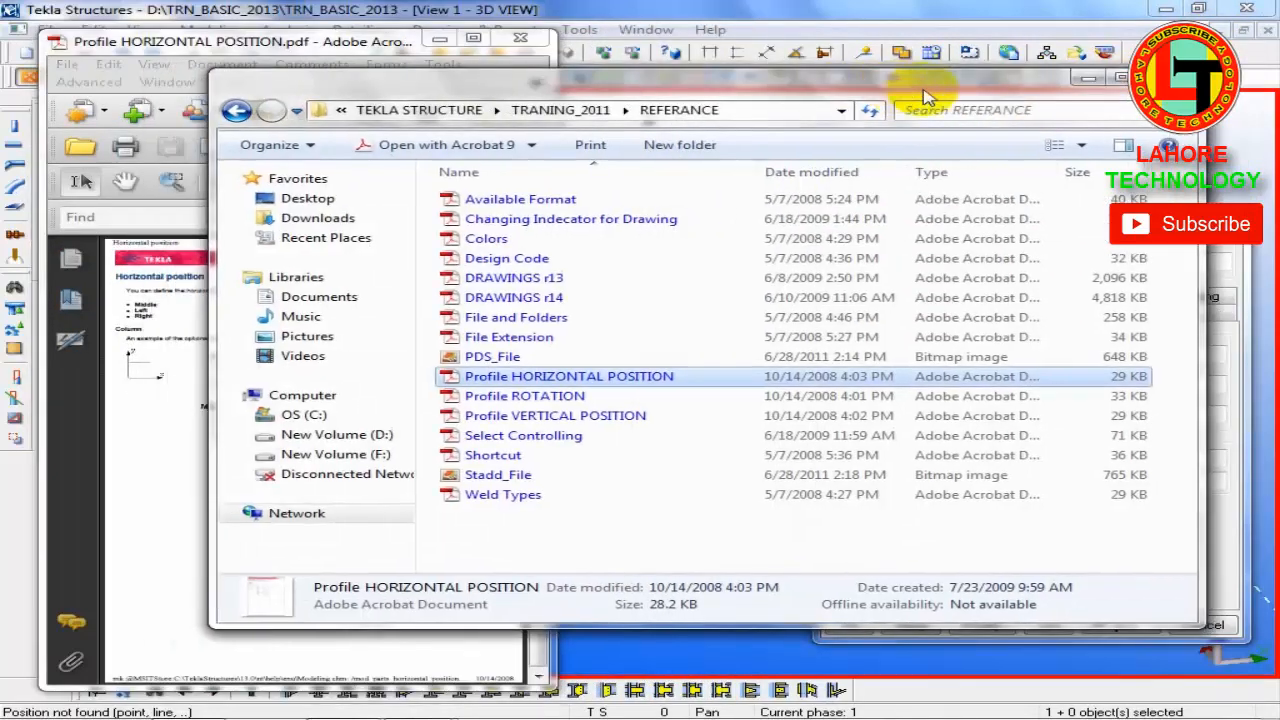
# Step: Open the Profile ROTATION and Profile VERTICAL POSITION PDFs from the REFERANCE folder
pyautogui.doubleClick(520, 398)
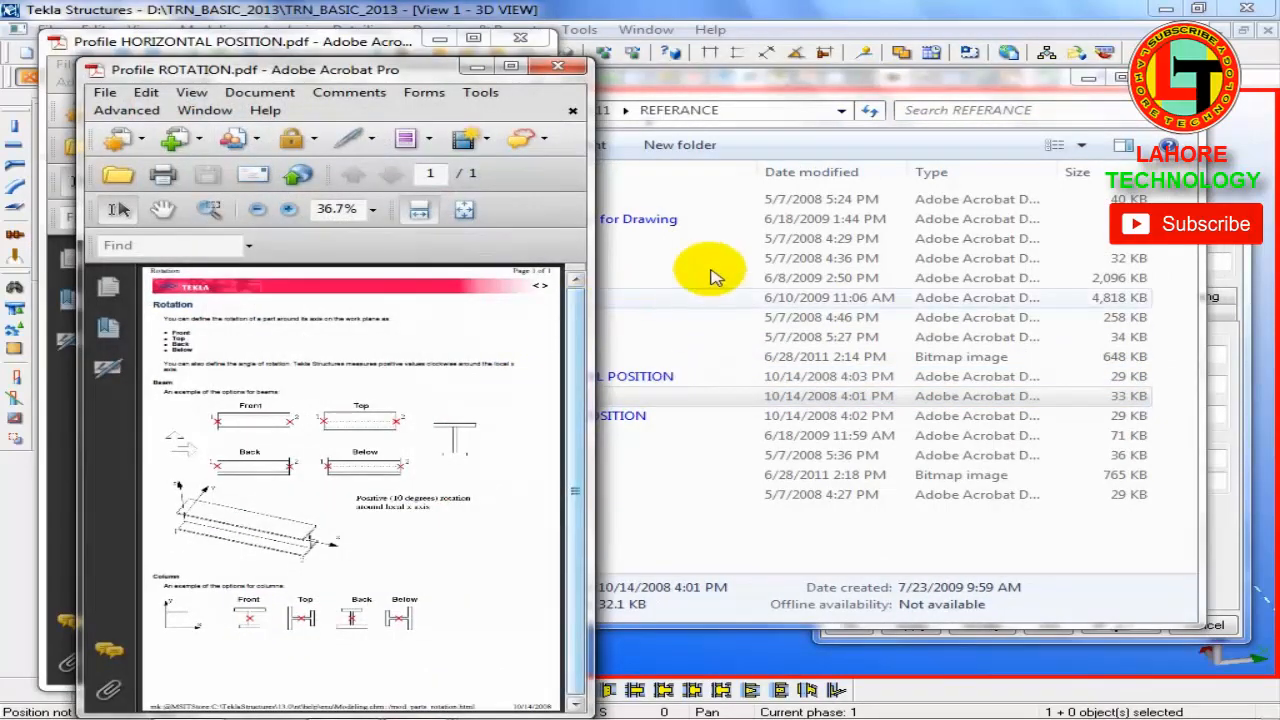
pyautogui.click(651, 492)
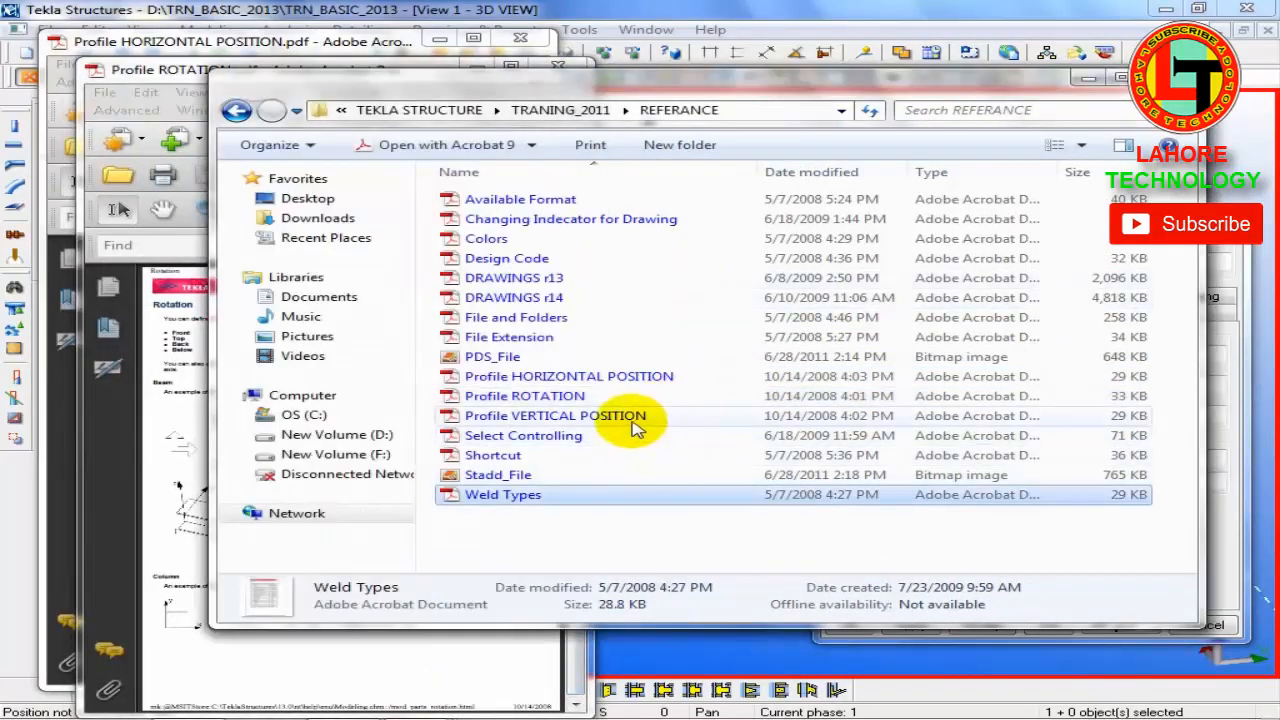
pyautogui.doubleClick(625, 416)
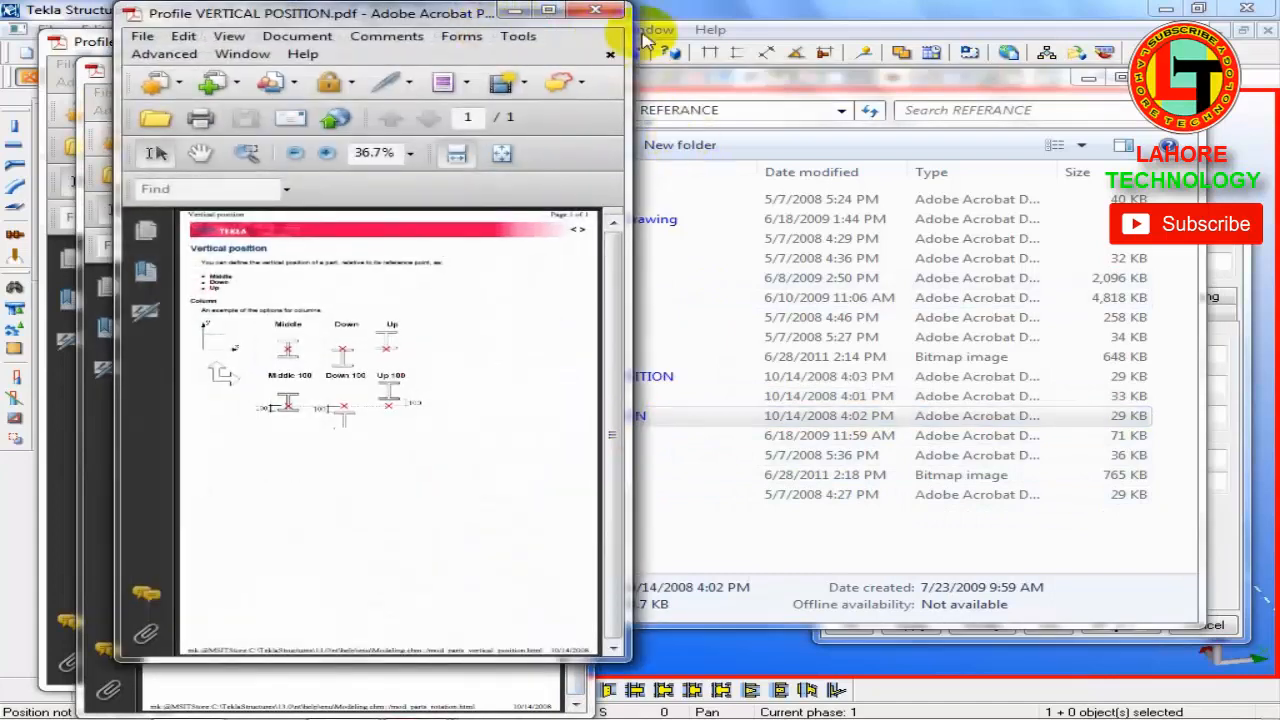
# Step: Close the REFERANCE folder and examine the Middle, Left and Right column examples in the Profile HORIZONTAL POSITION PDF
pyautogui.click(80, 55)
pyautogui.click(1169, 77)
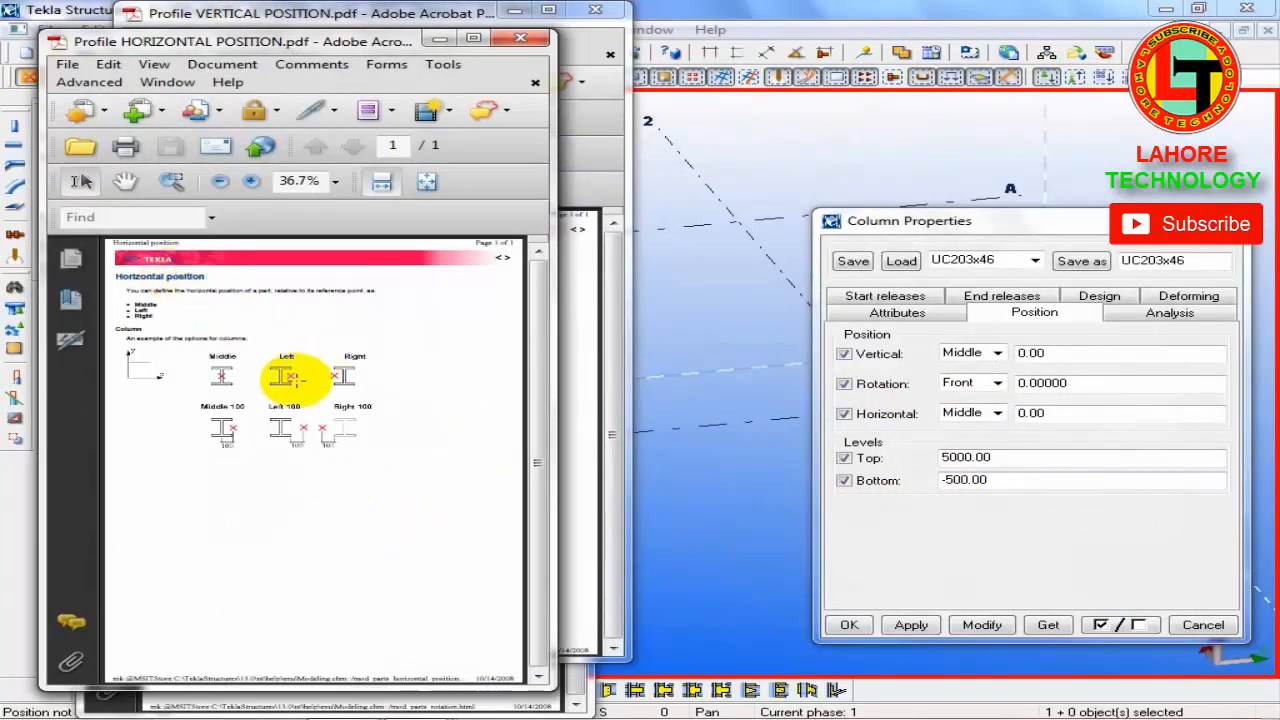
pyautogui.keyDown('ctrl'); pyautogui.scroll(3, 150, 280); pyautogui.keyUp('ctrl')
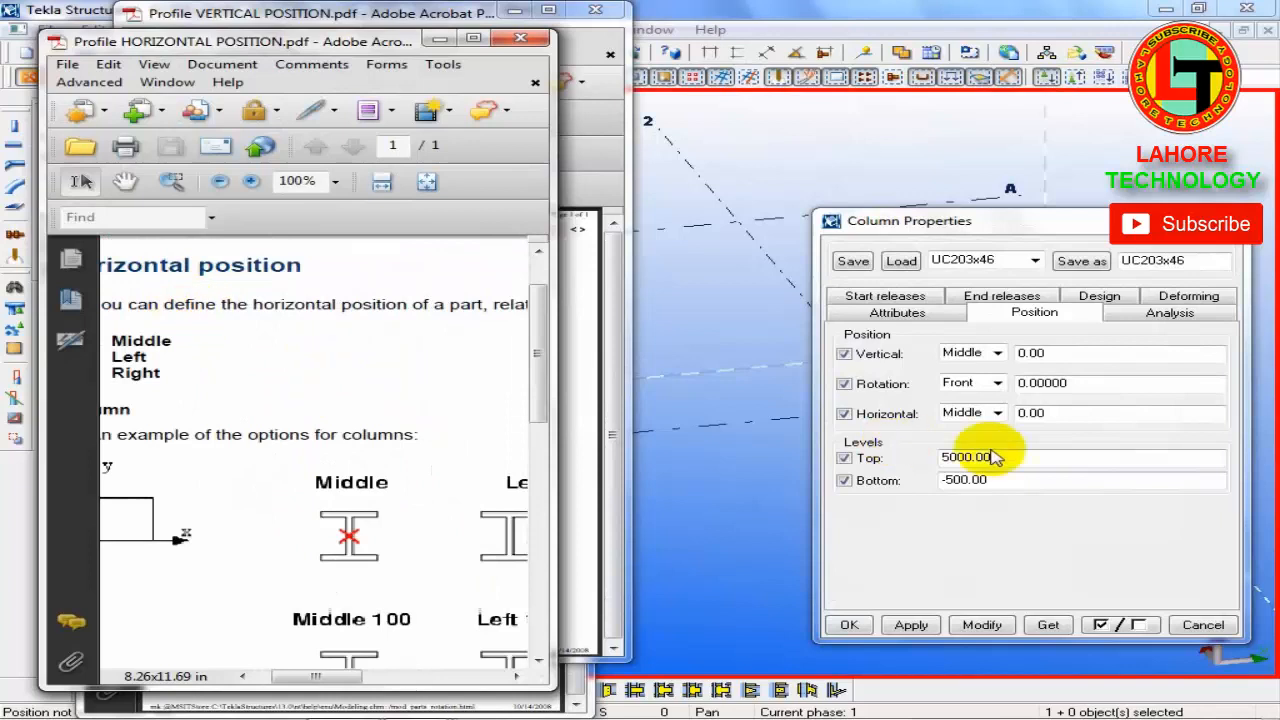
pyautogui.keyDown('ctrl'); pyautogui.scroll(-1, 394, 510); pyautogui.keyUp('ctrl')
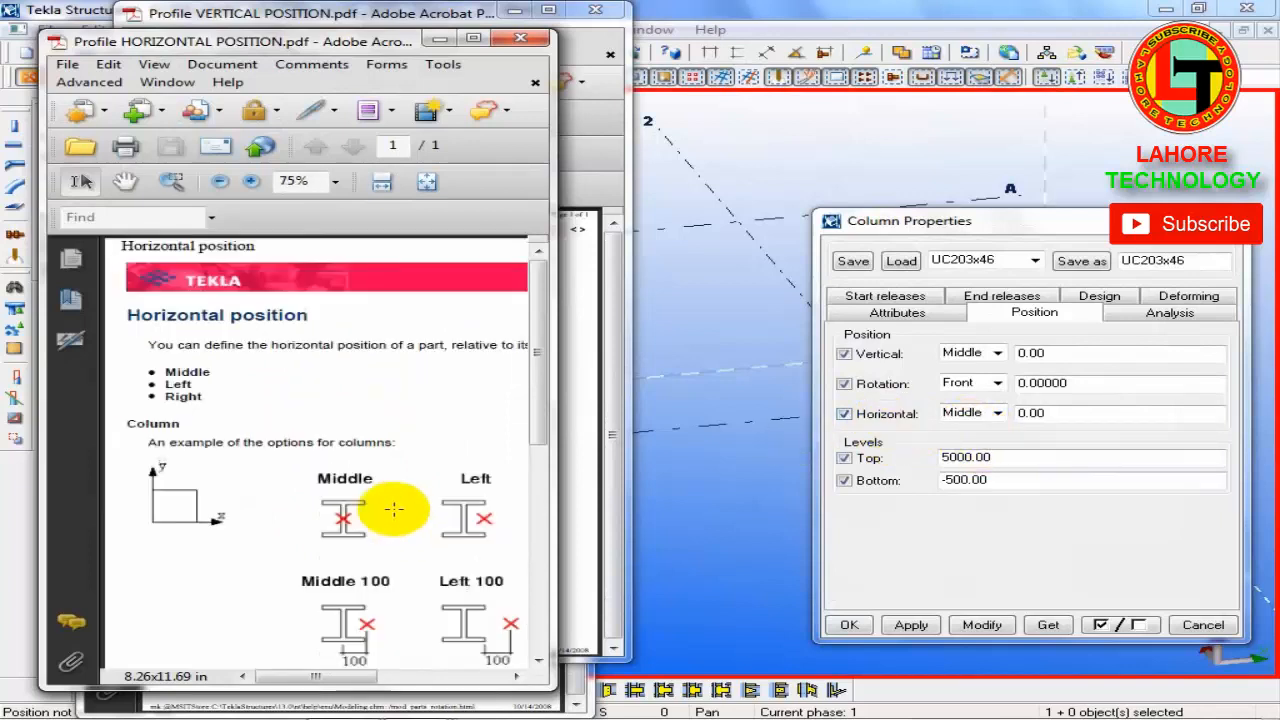
pyautogui.keyDown('ctrl'); pyautogui.scroll(-2, 394, 510); pyautogui.keyUp('ctrl')
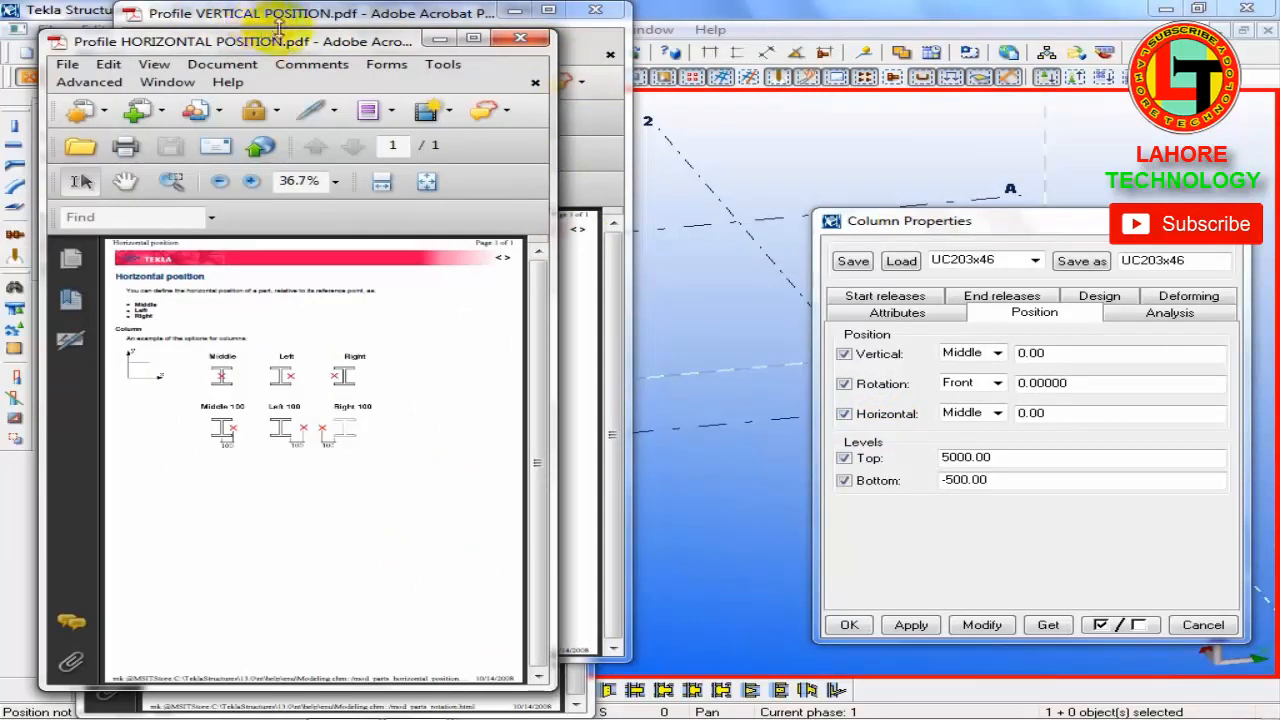
# Step: Examine the Middle, Down and Up column examples, with and without the 100 offset, in the Profile VERTICAL POSITION PDF
pyautogui.click(335, 14)
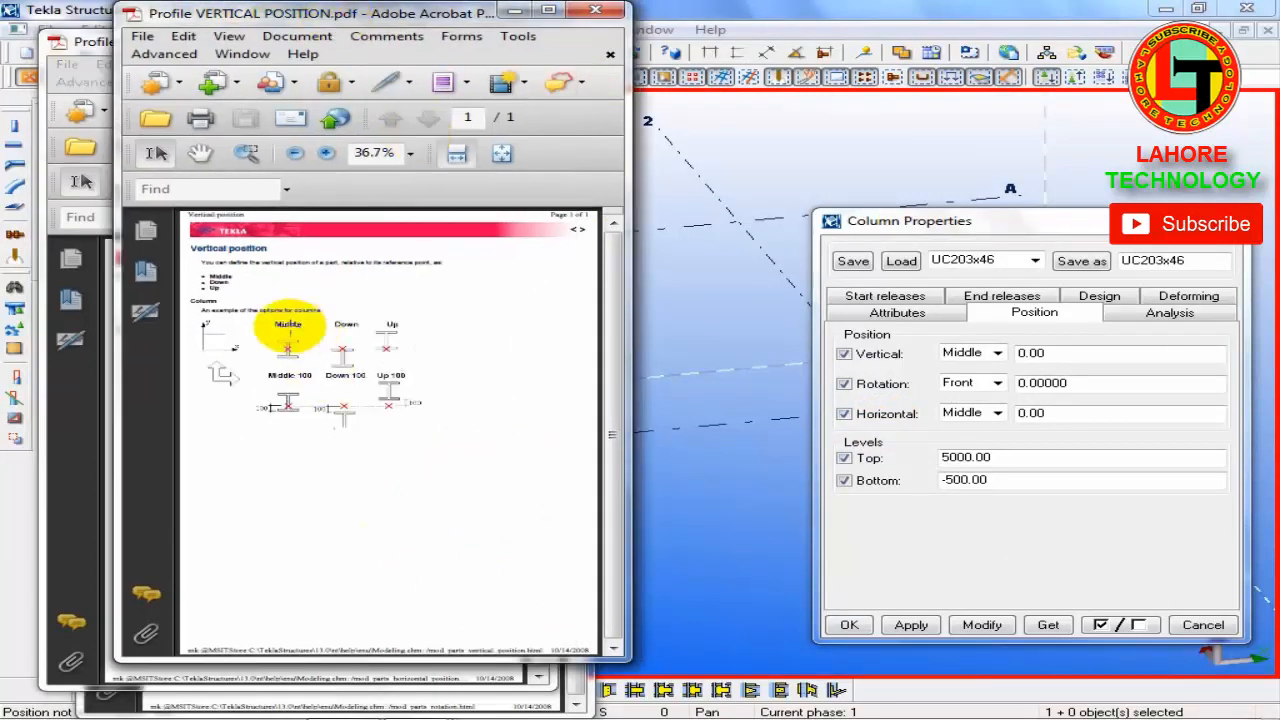
pyautogui.keyDown('ctrl'); pyautogui.scroll(2, 288, 330); pyautogui.keyUp('ctrl')
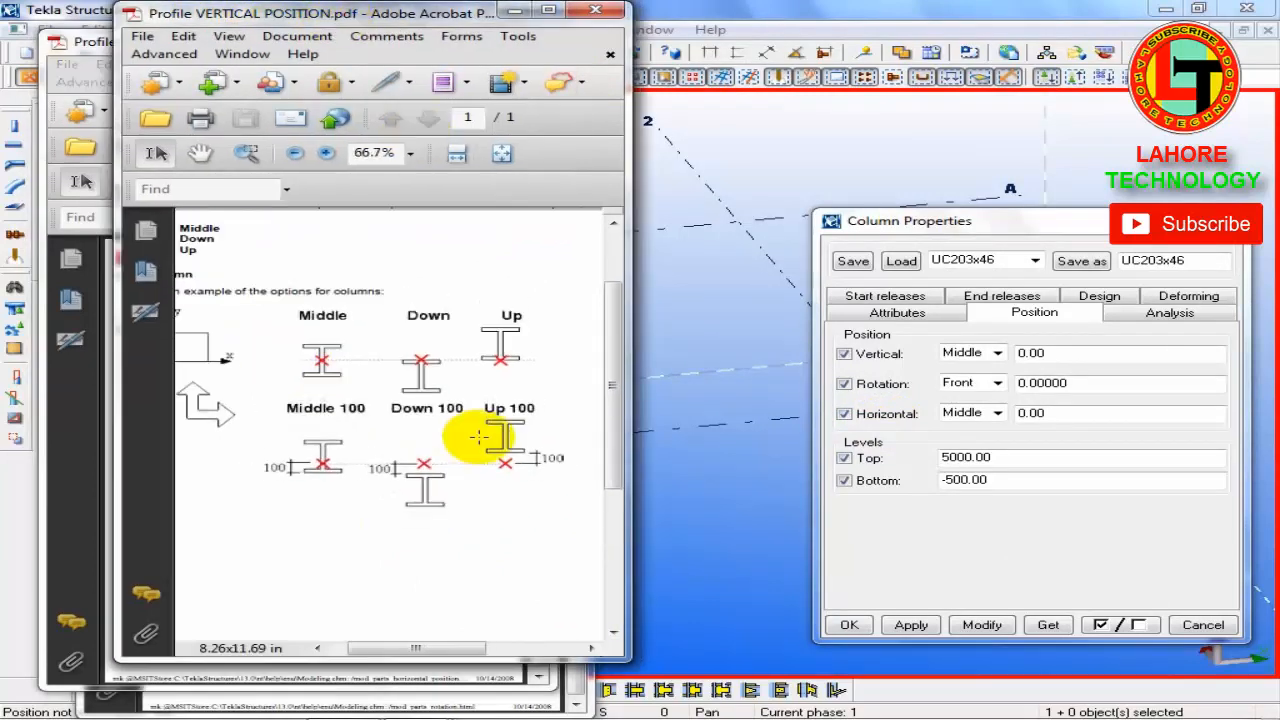
pyautogui.keyDown('ctrl'); pyautogui.scroll(-1, 480, 437); pyautogui.keyUp('ctrl')
pyautogui.keyDown('ctrl'); pyautogui.scroll(1, 271, 337); pyautogui.keyUp('ctrl')
pyautogui.keyDown('ctrl'); pyautogui.scroll(1, 377, 478); pyautogui.keyUp('ctrl')
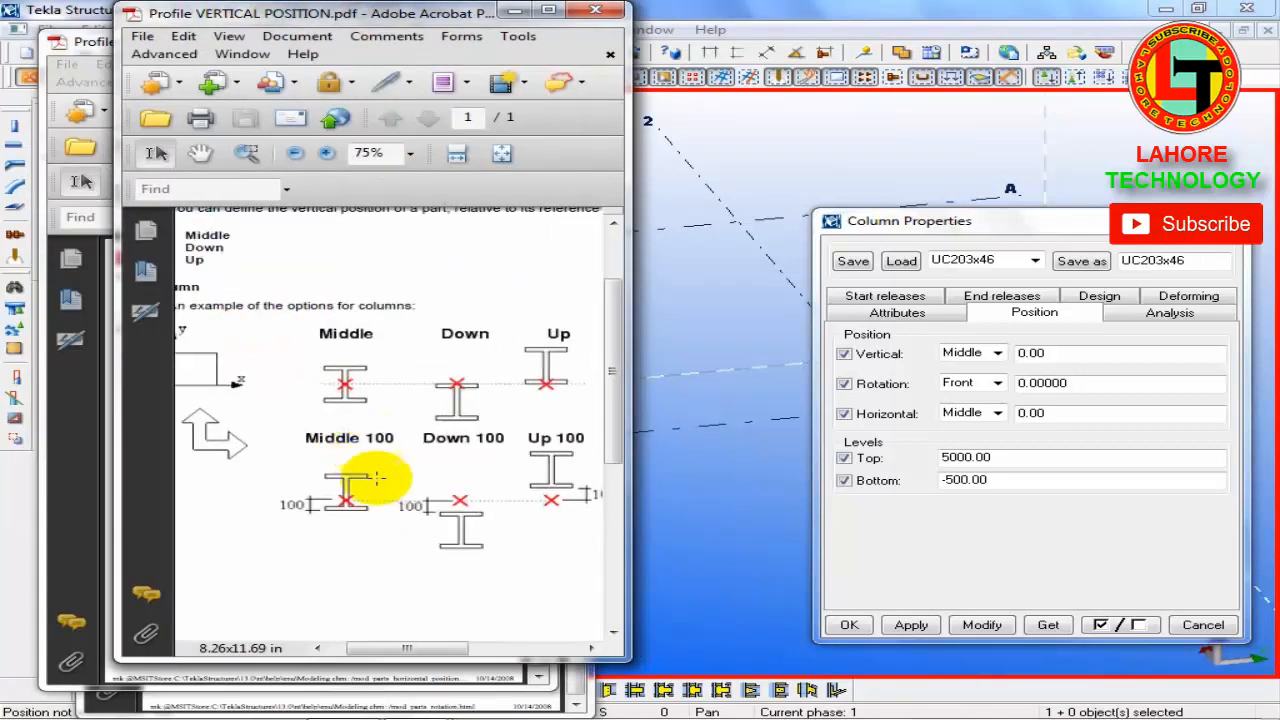
pyautogui.keyDown('ctrl'); pyautogui.scroll(-1, 389, 488); pyautogui.keyUp('ctrl')
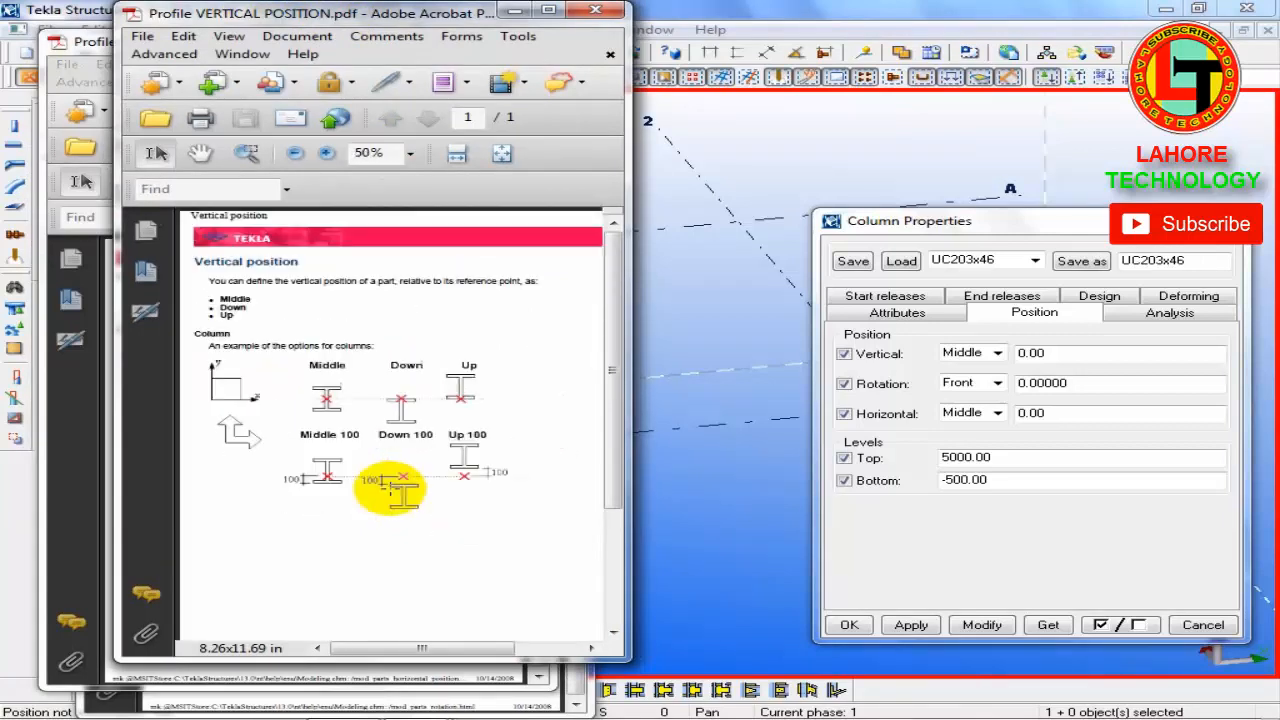
pyautogui.keyDown('ctrl'); pyautogui.scroll(2, 400, 400); pyautogui.keyUp('ctrl')
pyautogui.keyDown('ctrl'); pyautogui.scroll(-1, 400, 418); pyautogui.keyUp('ctrl')
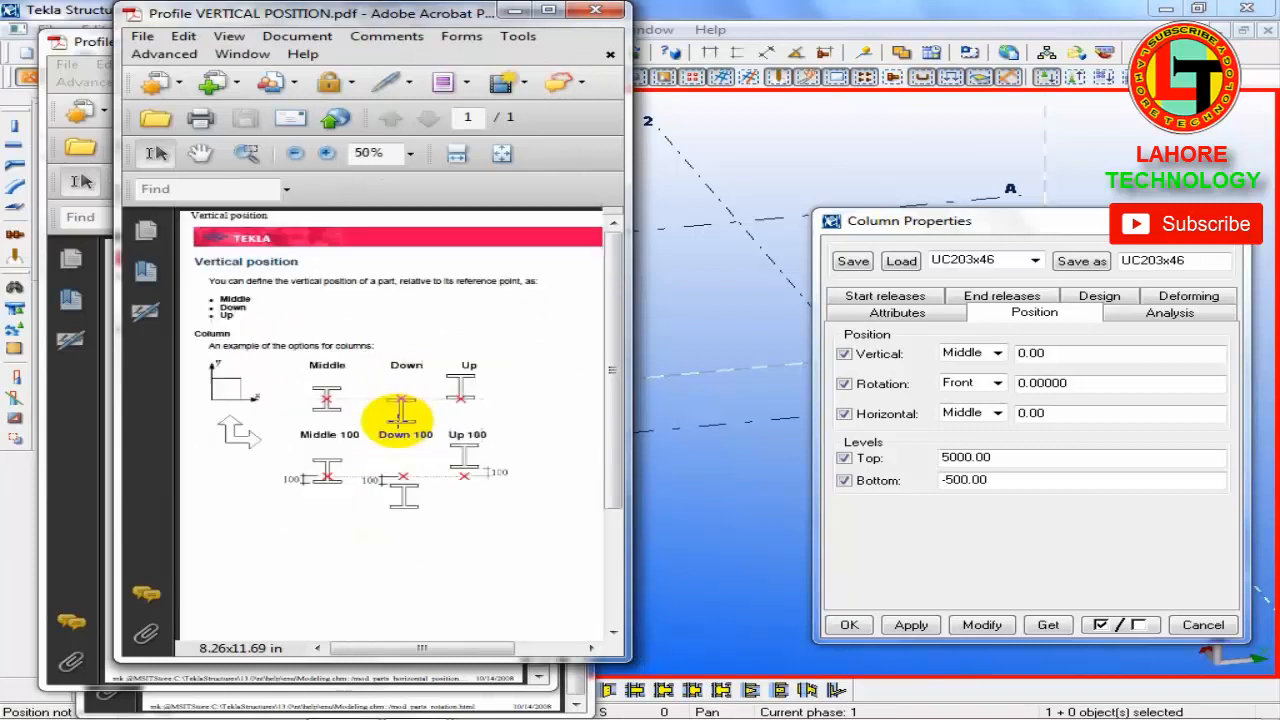
pyautogui.keyDown('ctrl'); pyautogui.scroll(1, 260, 403); pyautogui.keyUp('ctrl')
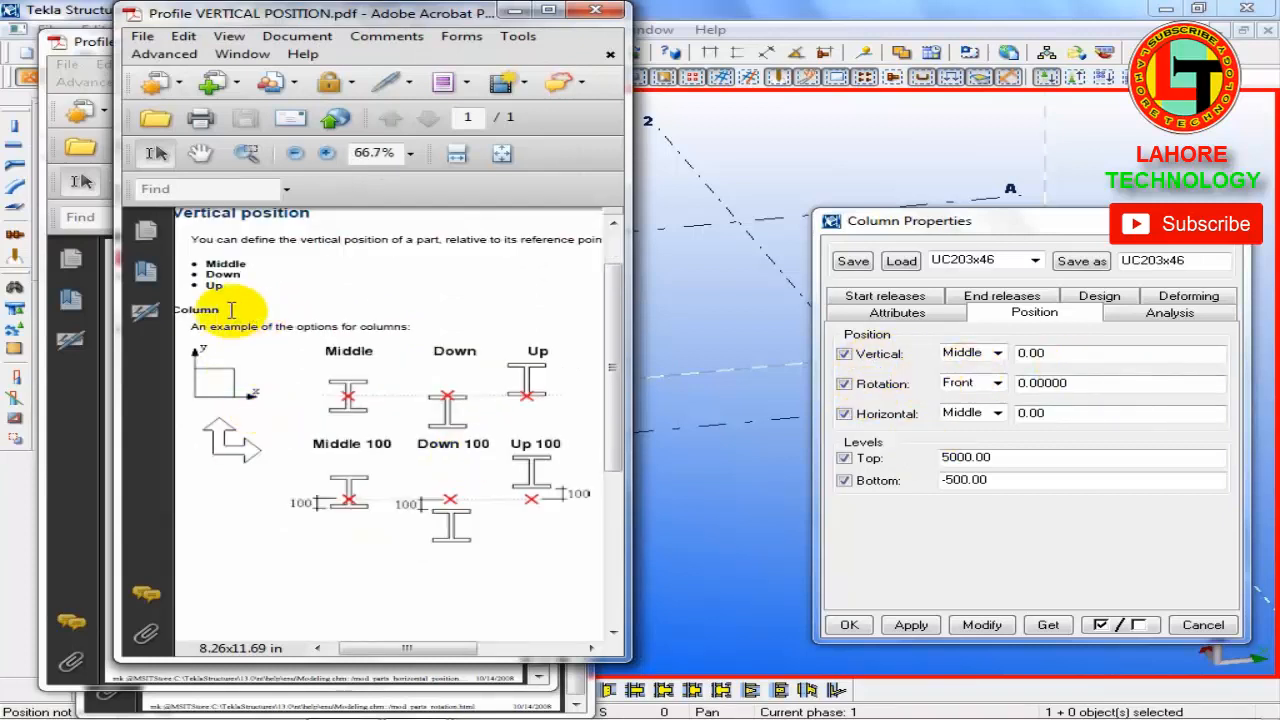
pyautogui.scroll(1, 214, 285)
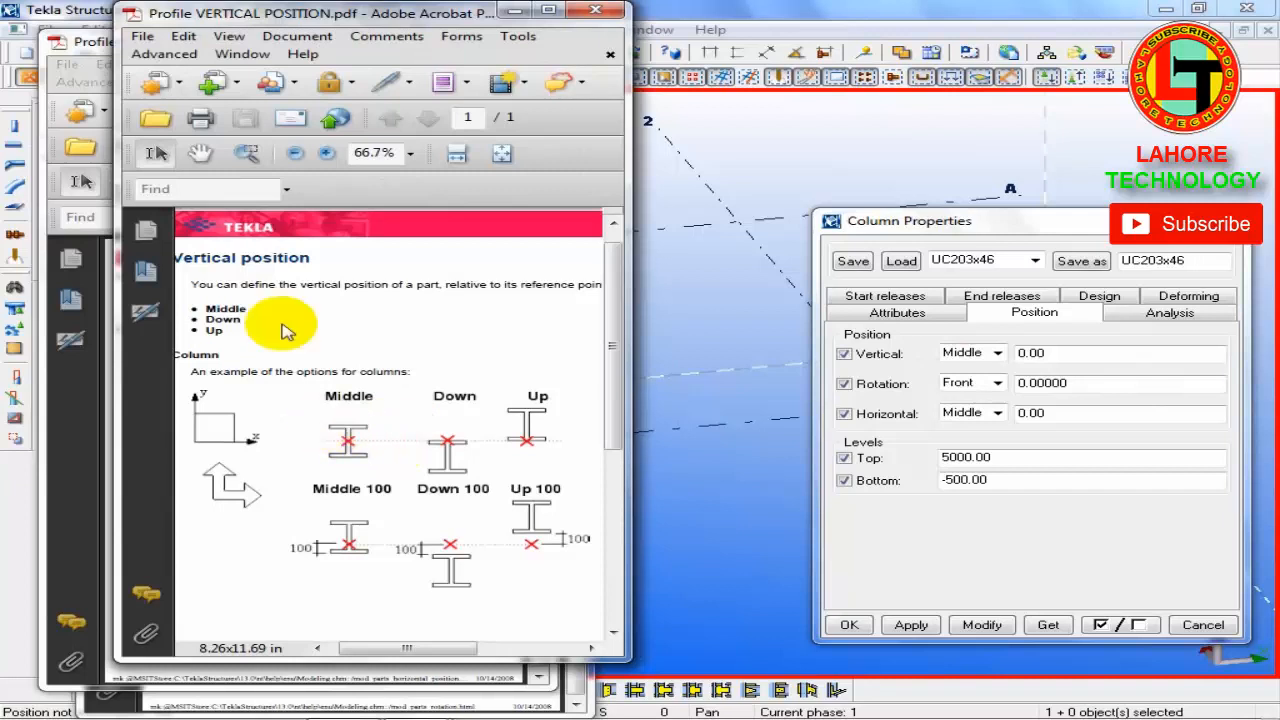
# Step: Check the Vertical options in Column Properties against the column examples in the Profile VERTICAL POSITION PDF
pyautogui.click(998, 353)
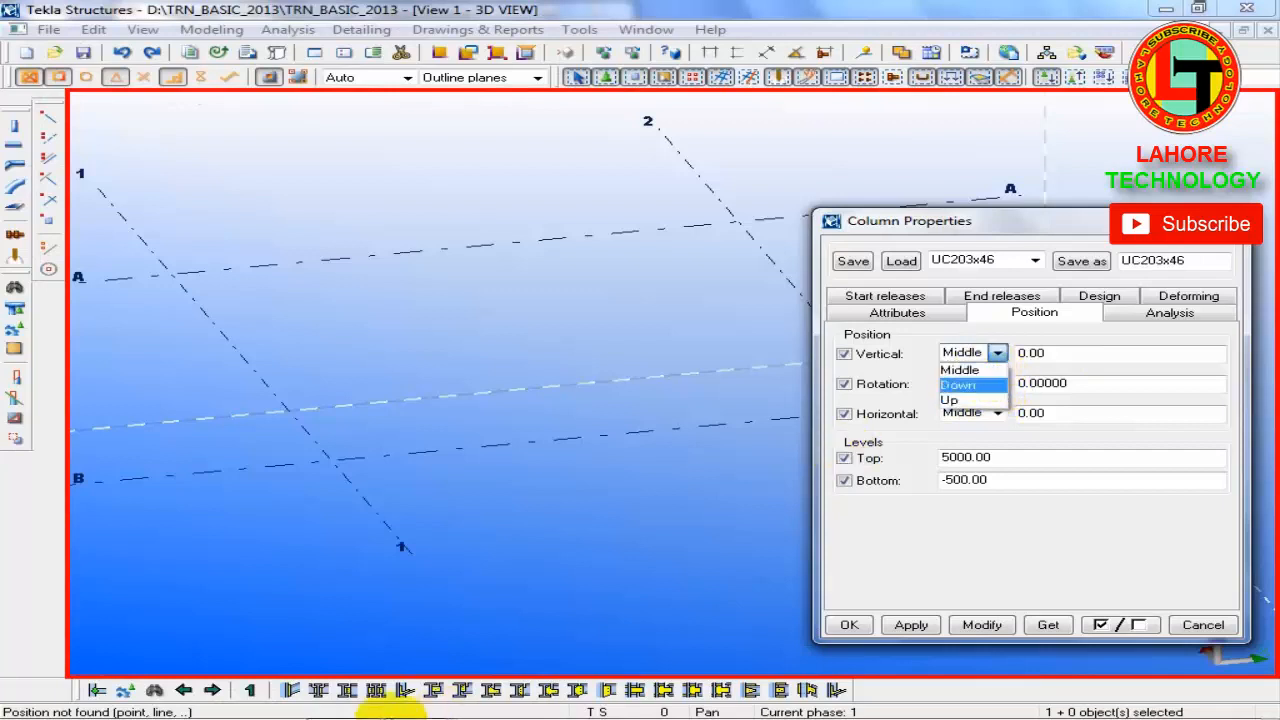
pyautogui.click(1101, 201)
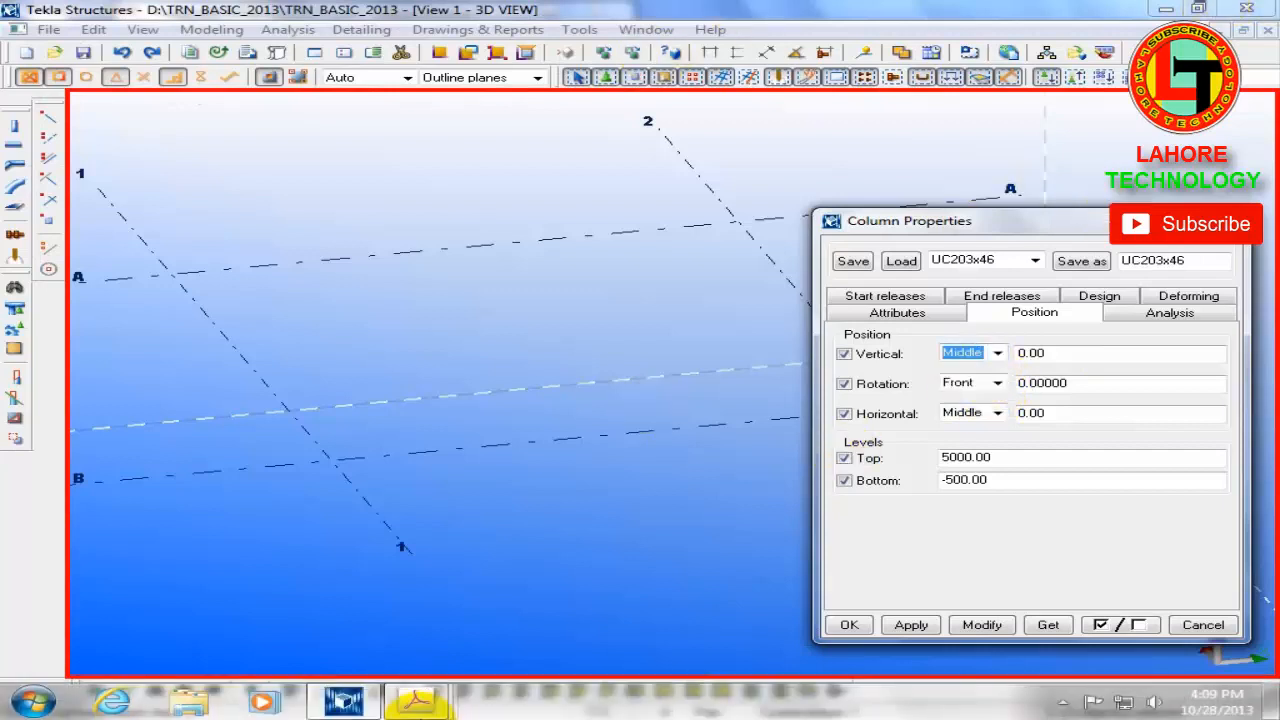
pyautogui.click(419, 705)
pyautogui.moveTo(424, 644)
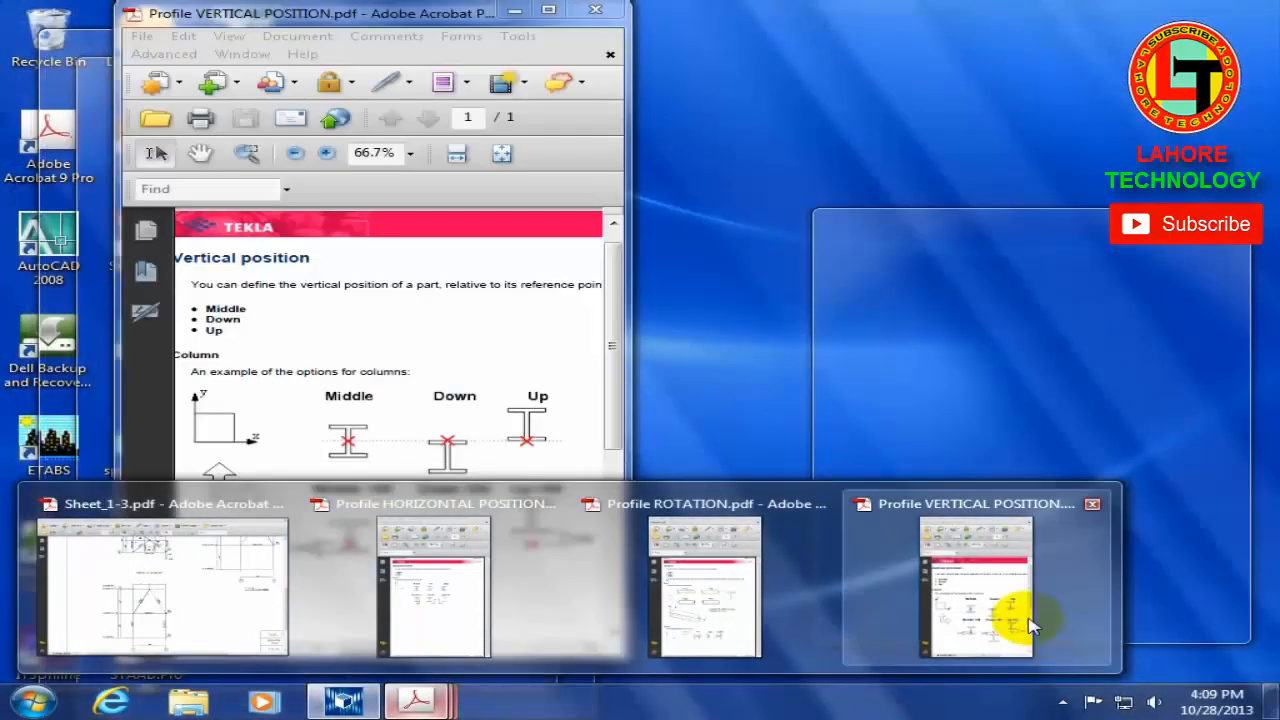
pyautogui.click(1034, 609)
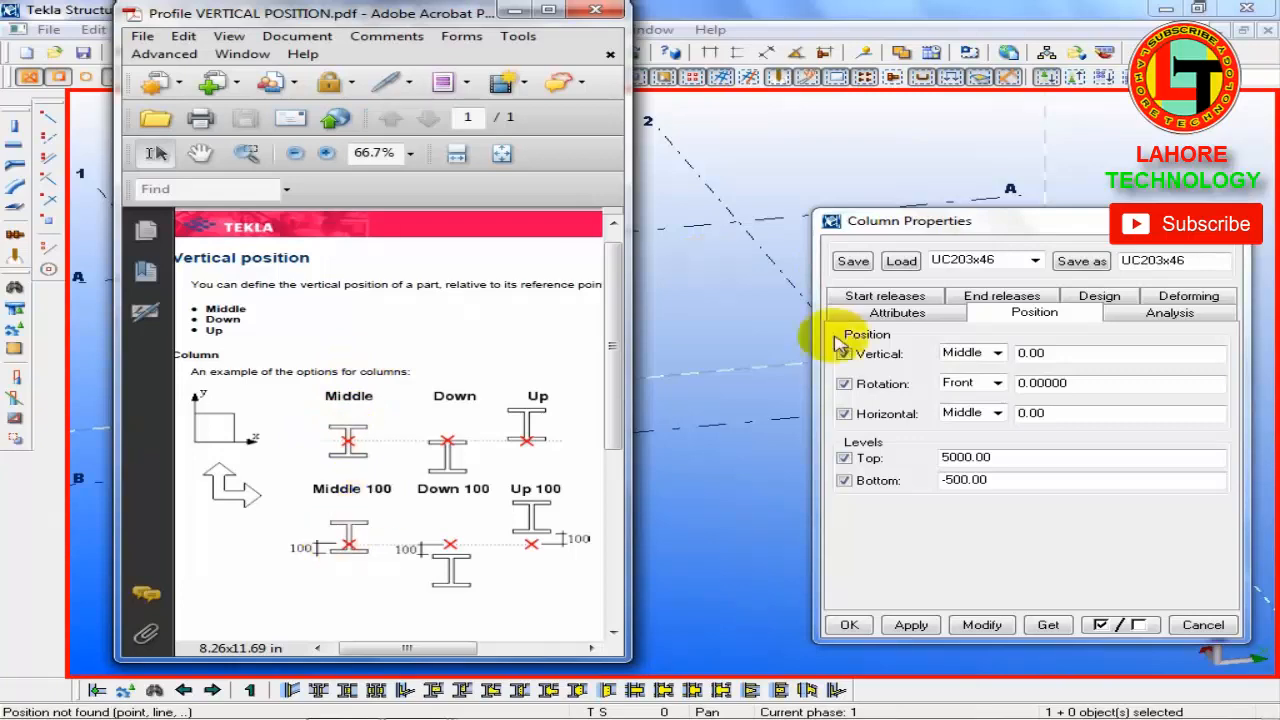
# Step: Bring up the Profile ROTATION PDF and examine its Front, Top, Back and Below column examples
pyautogui.moveTo(571, 708)
pyautogui.moveTo(415, 705)
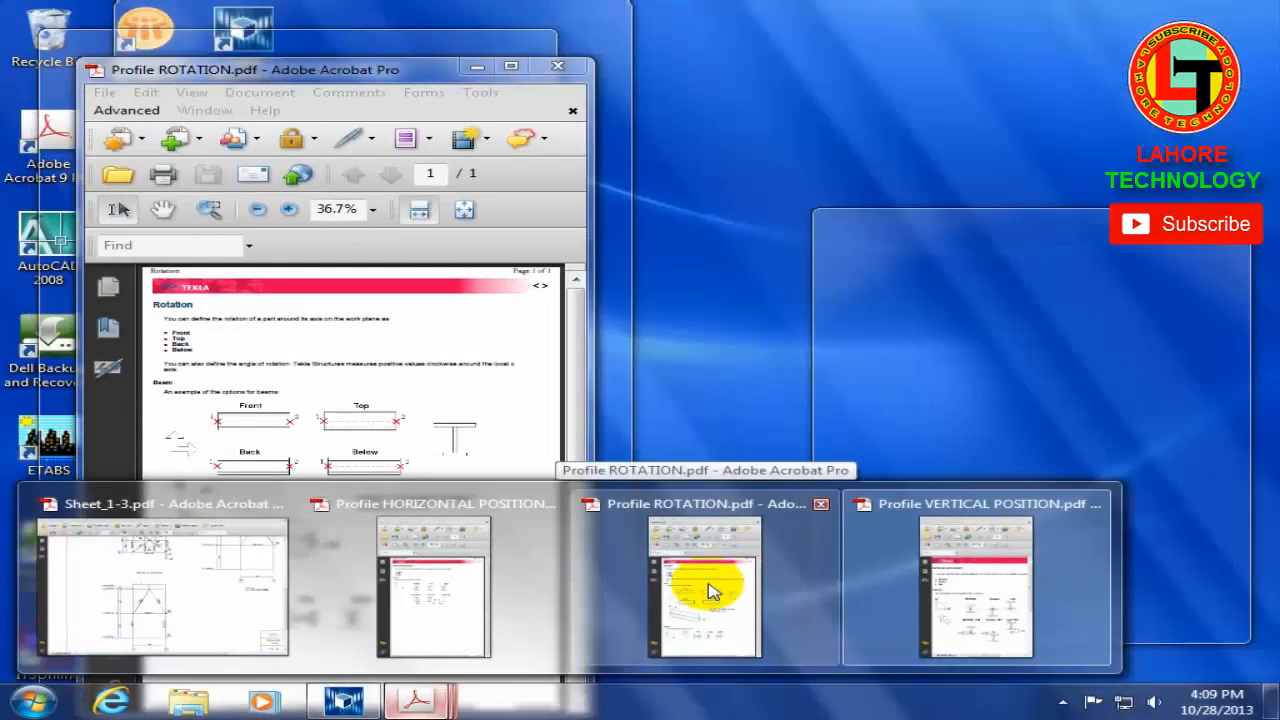
pyautogui.click(712, 598)
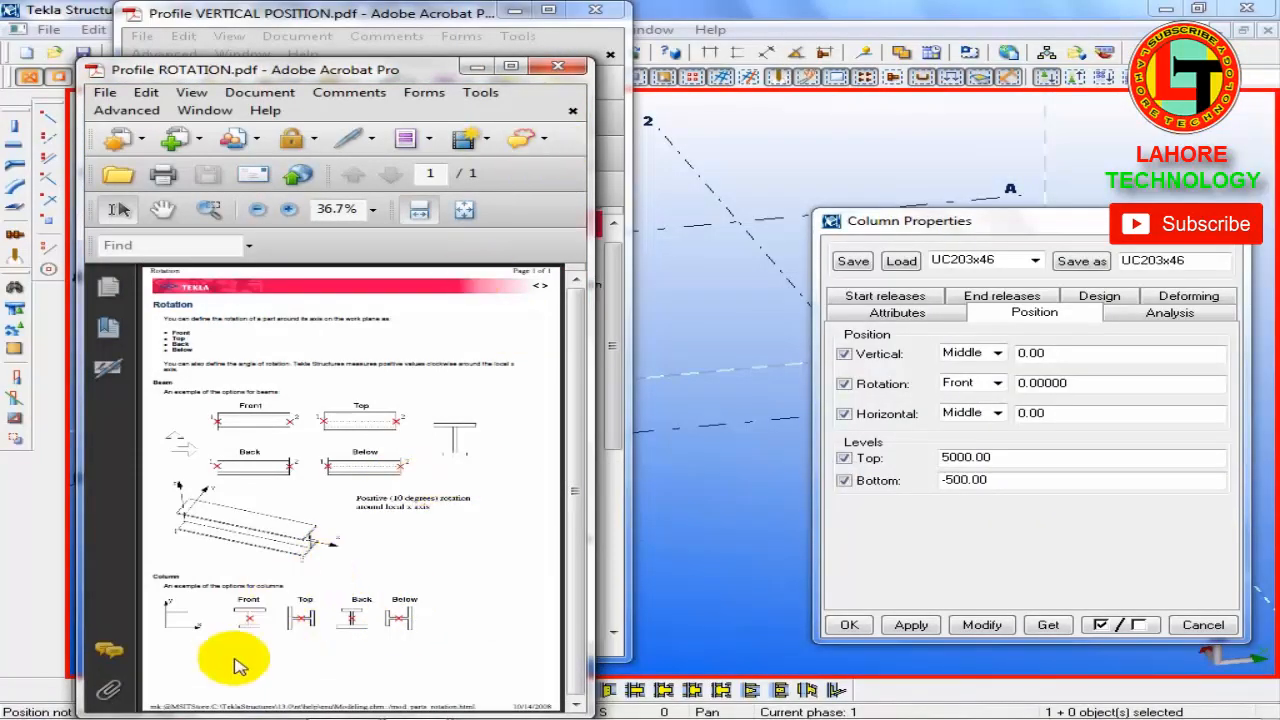
pyautogui.keyDown('ctrl'); pyautogui.scroll(3, 240, 648); pyautogui.keyUp('ctrl')
pyautogui.keyDown('ctrl'); pyautogui.scroll(-2, 343, 600); pyautogui.keyUp('ctrl')
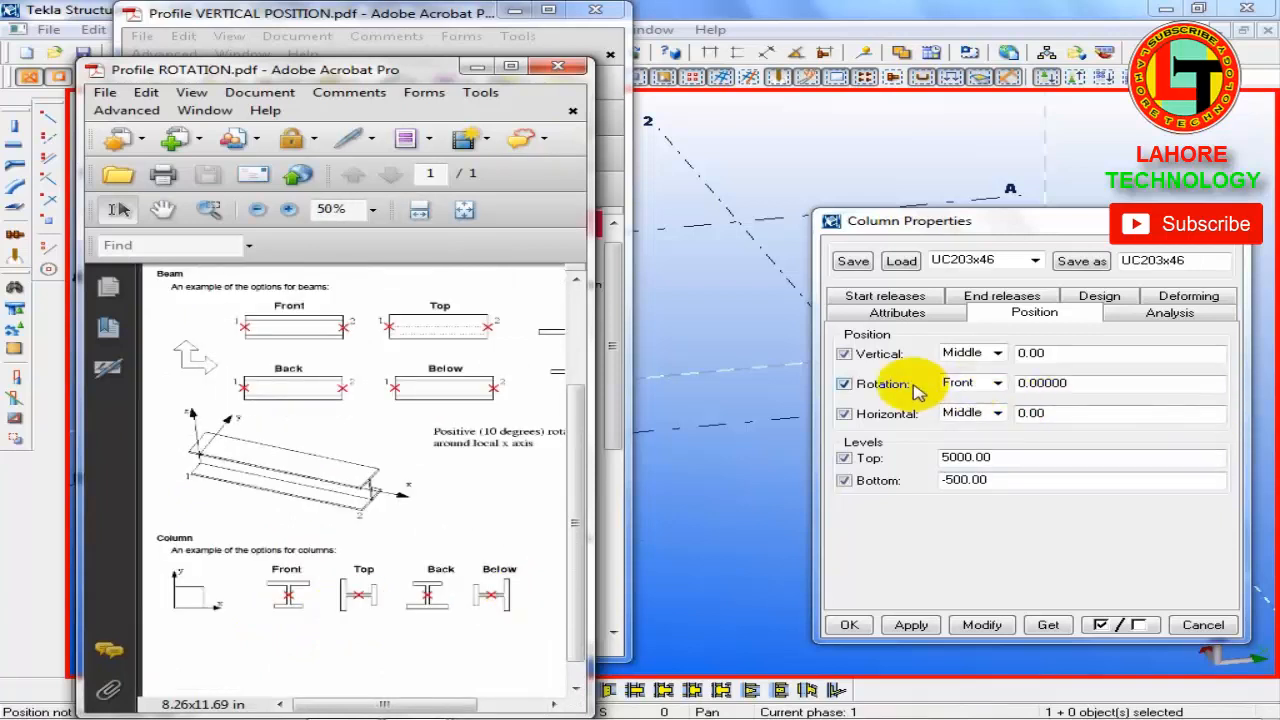
pyautogui.keyDown('ctrl'); pyautogui.scroll(2, 368, 597); pyautogui.keyUp('ctrl')
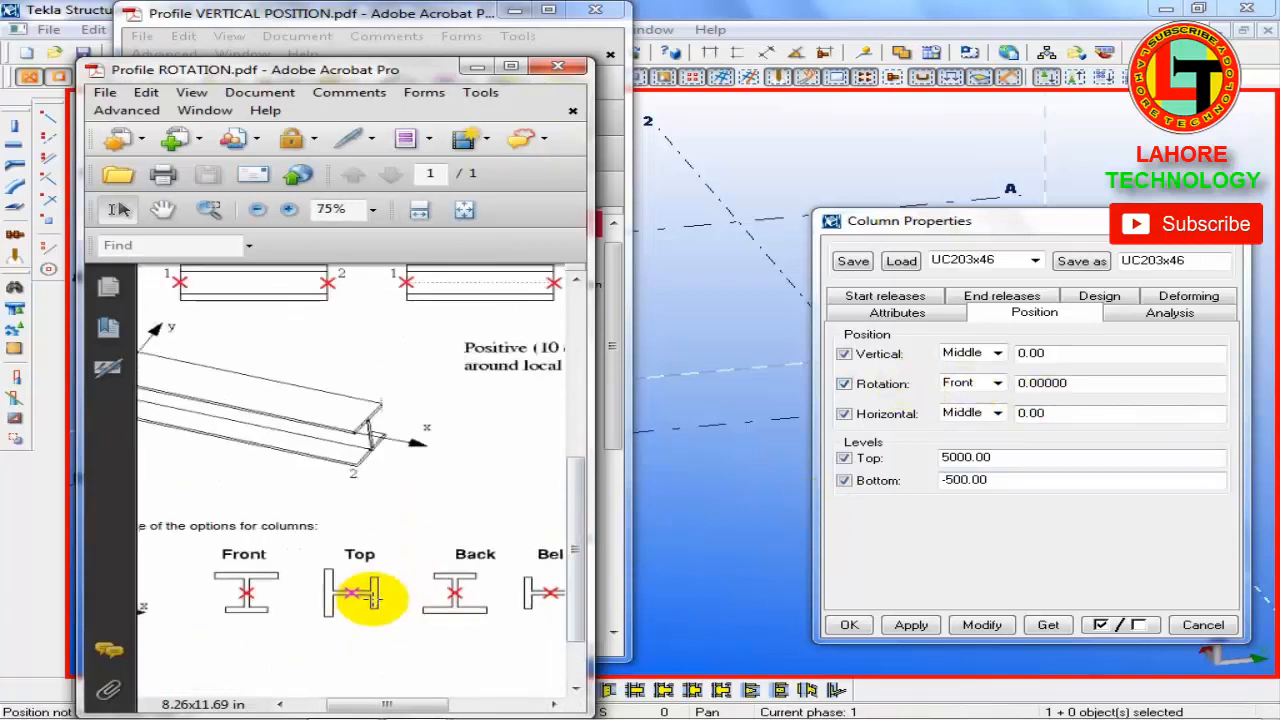
pyautogui.keyDown('ctrl'); pyautogui.scroll(-1, 255, 588); pyautogui.keyUp('ctrl')
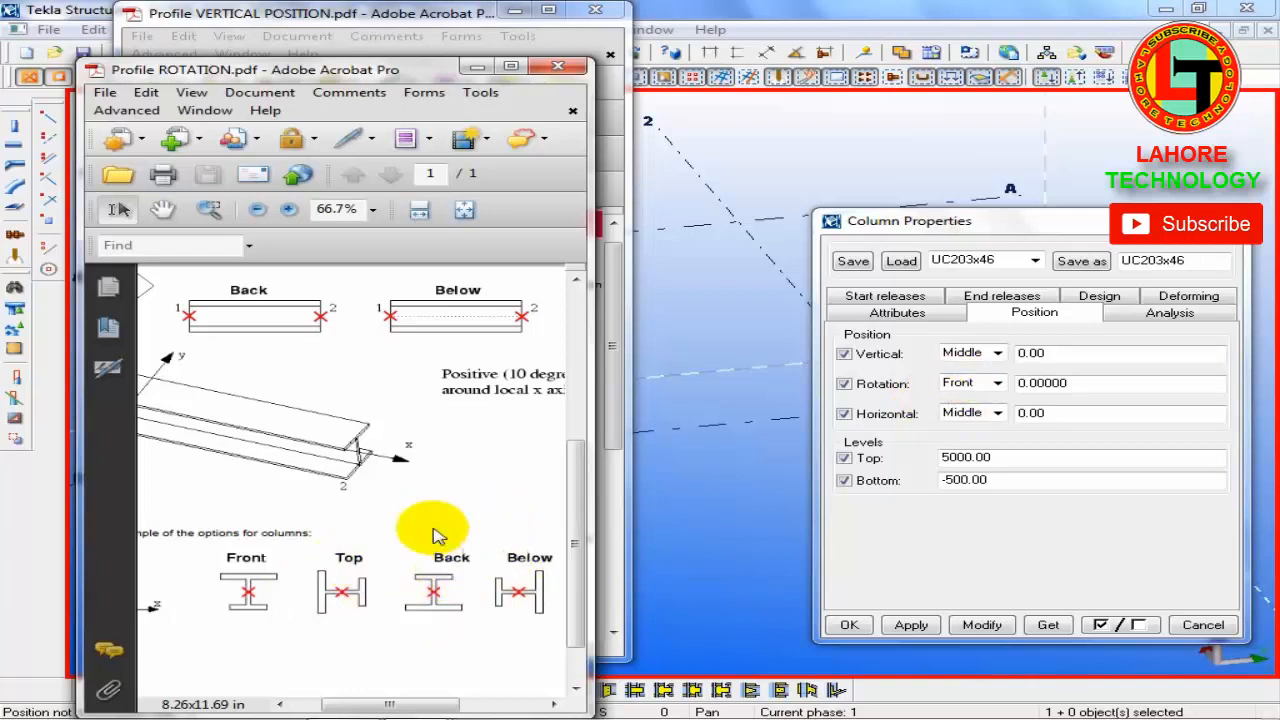
pyautogui.keyDown('ctrl'); pyautogui.scroll(-1, 447, 532); pyautogui.keyUp('ctrl')
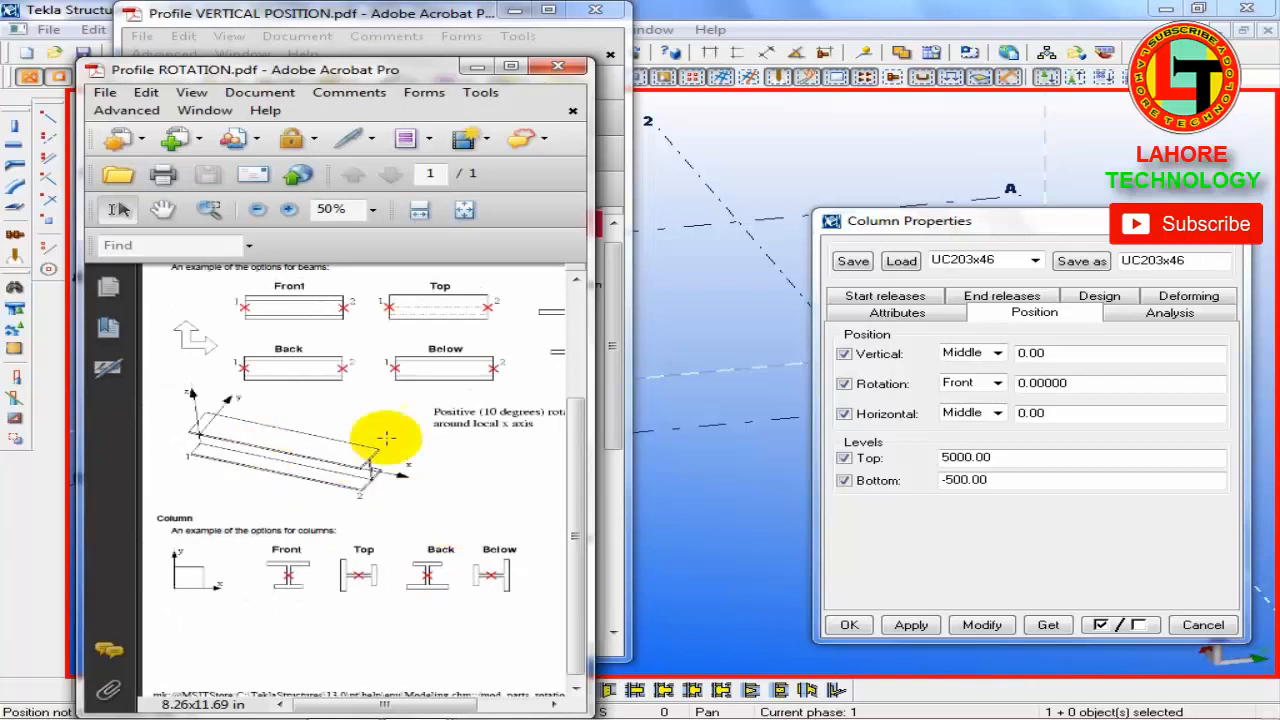
# Step: Compare the Rotation options with the column and beam examples in a widened Profile ROTATION PDF, and minimize the document
pyautogui.click(995, 383)
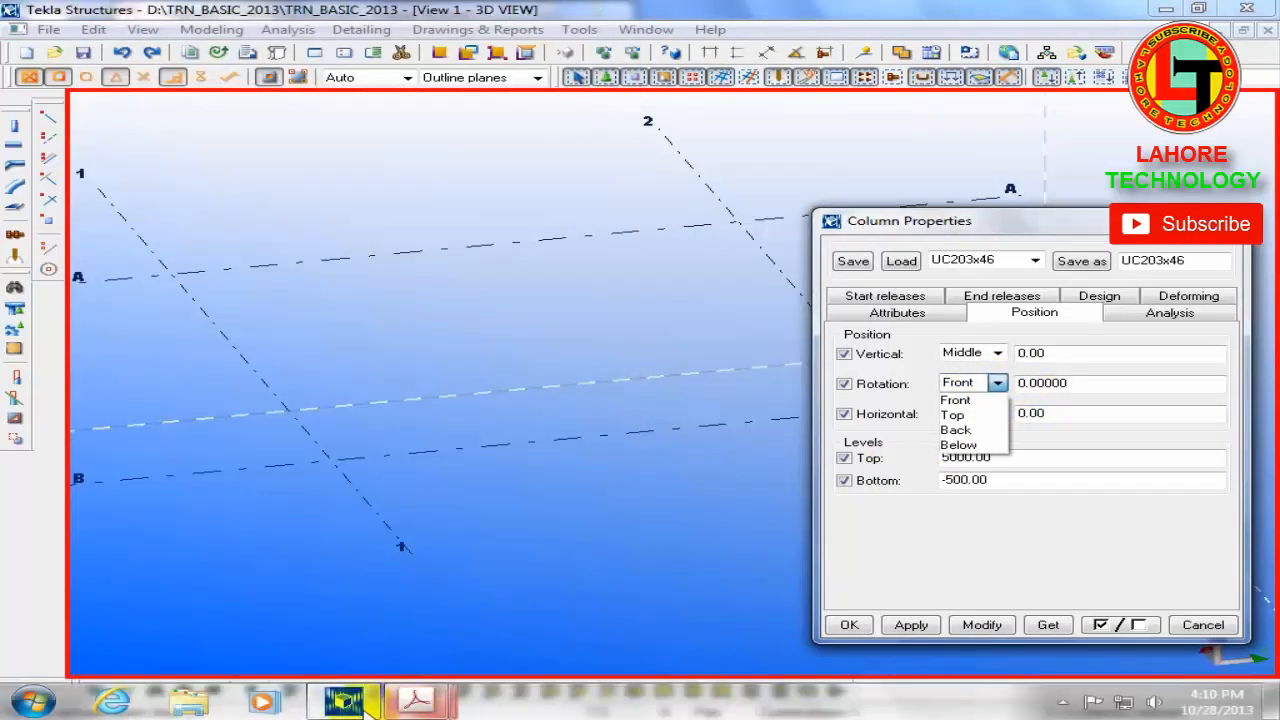
pyautogui.click(413, 697)
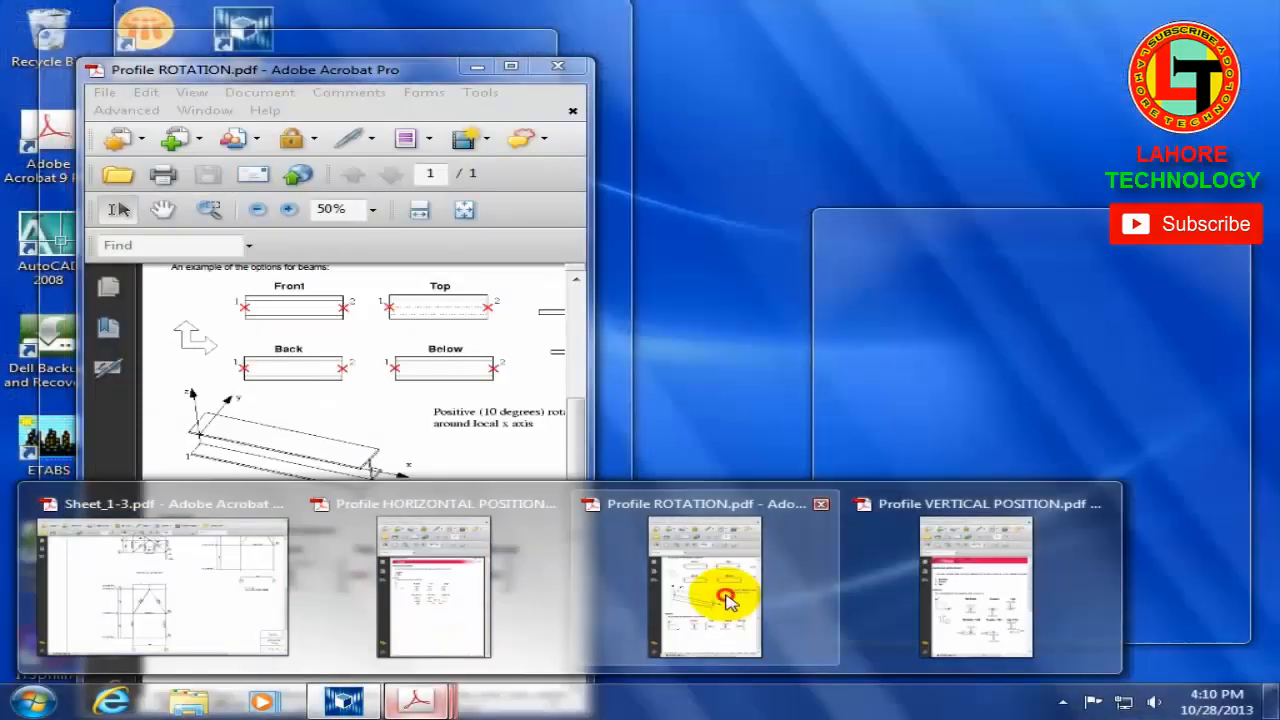
pyautogui.click(729, 594)
pyautogui.keyDown('ctrl'); pyautogui.scroll(2, 290, 615); pyautogui.keyUp('ctrl')
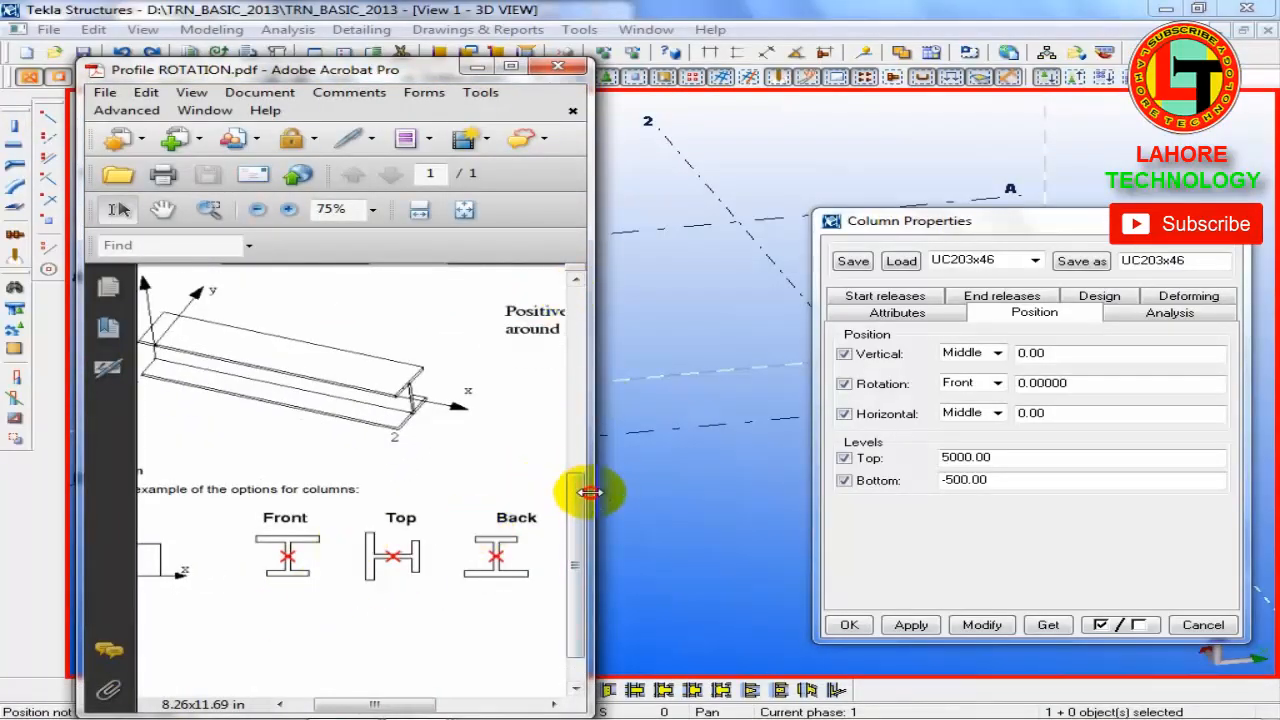
pyautogui.moveTo(590, 492); pyautogui.dragTo(812, 492)
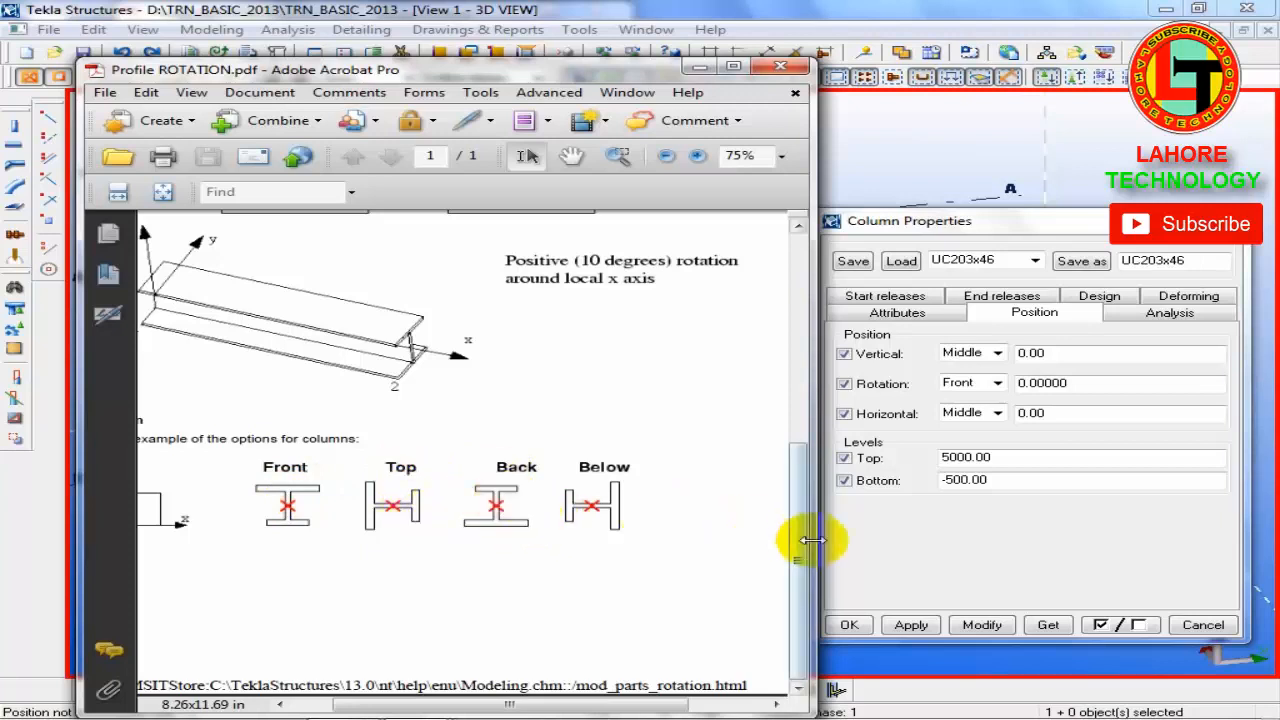
pyautogui.moveTo(805, 548); pyautogui.dragTo(818, 440)
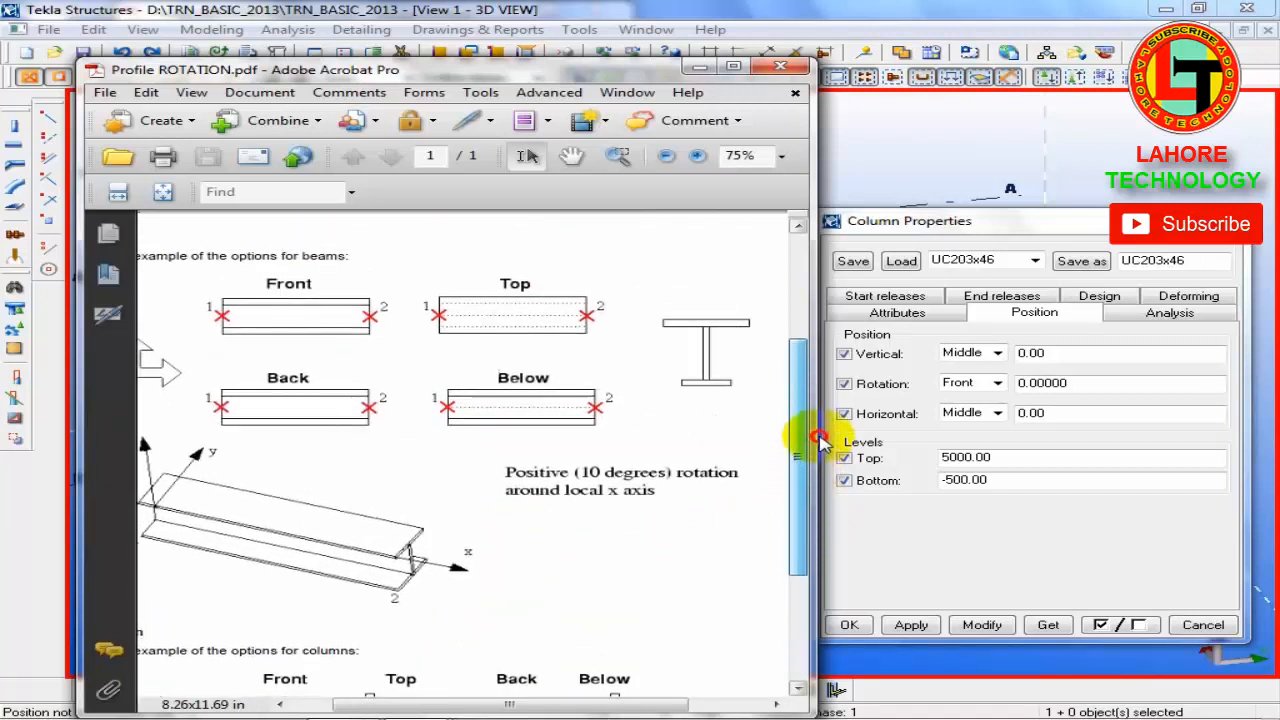
pyautogui.click(699, 66)
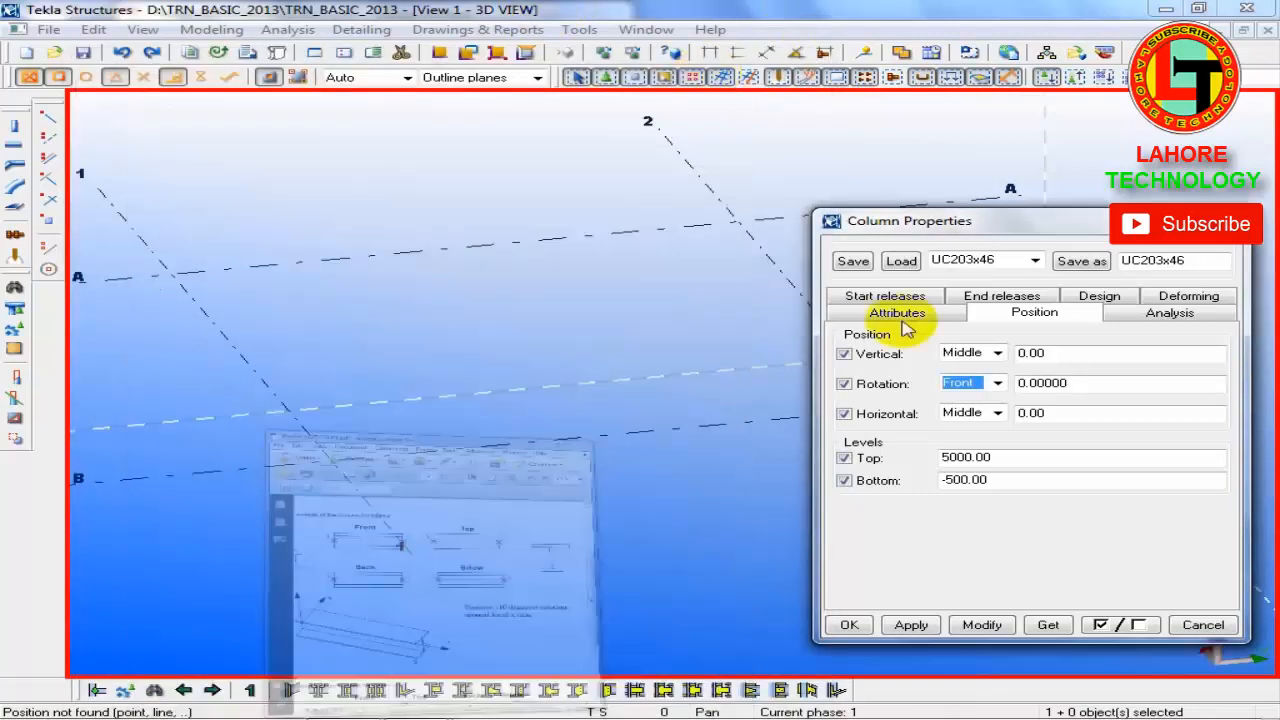
# Step: Review the available Rotation and Horizontal options in the UC203x46 column's position settings without changing them
pyautogui.doubleClick(1073, 384)
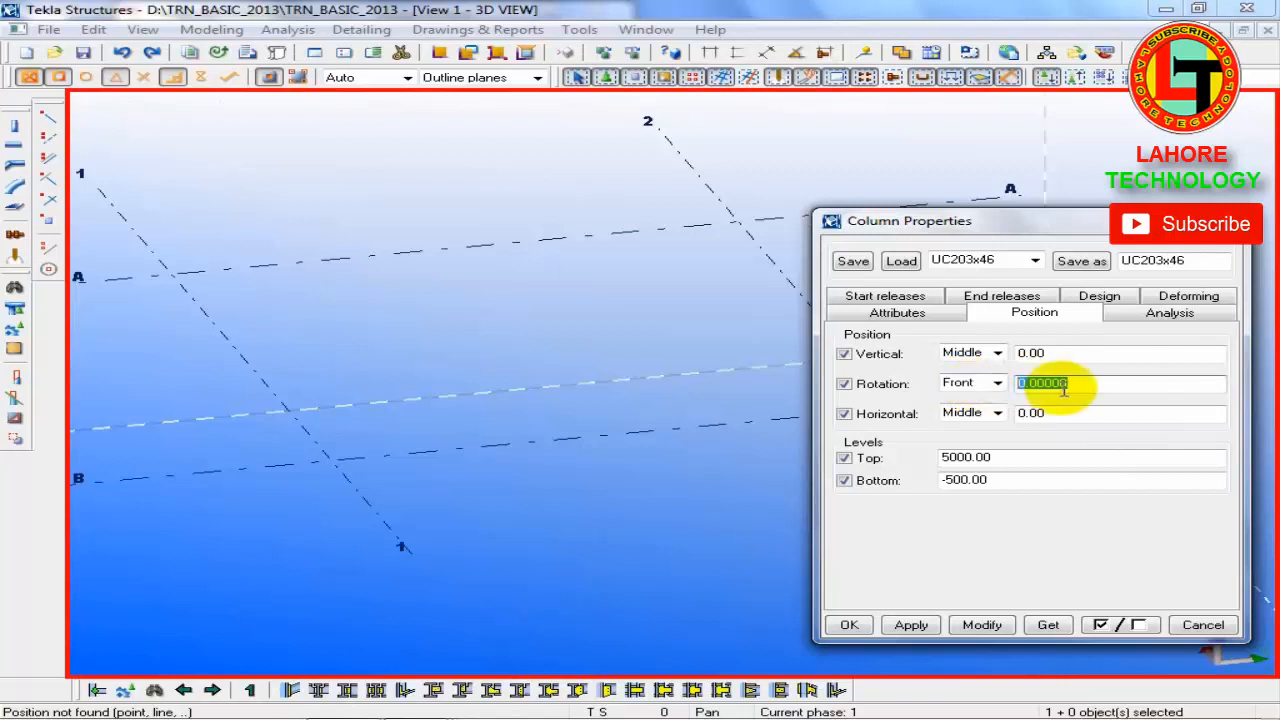
pyautogui.click(999, 384)
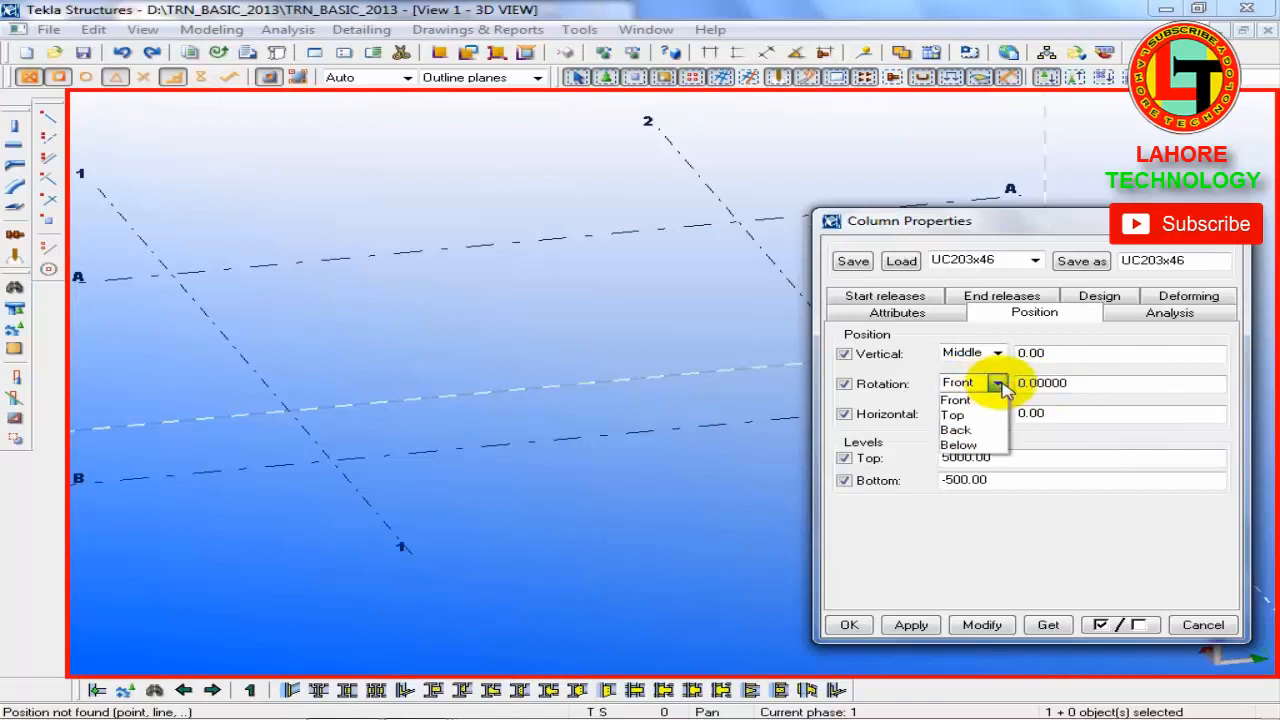
pyautogui.click(1061, 437)
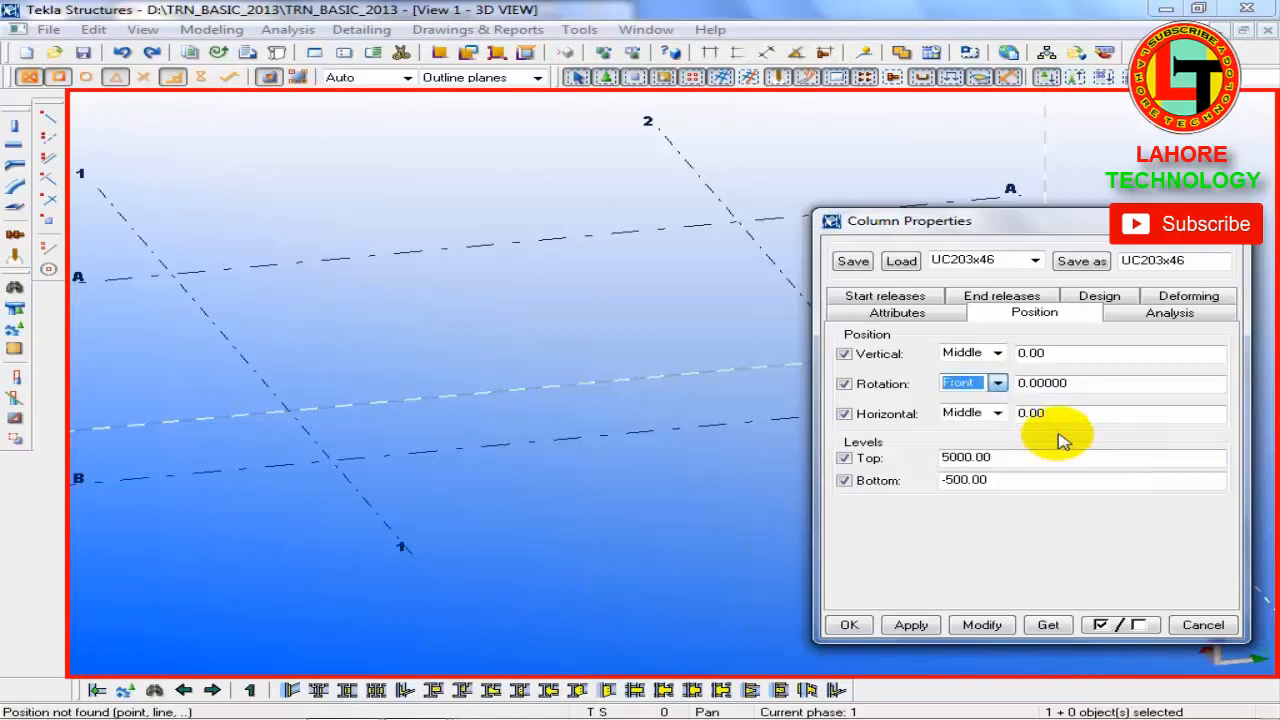
pyautogui.click(1008, 414)
pyautogui.click(1060, 434)
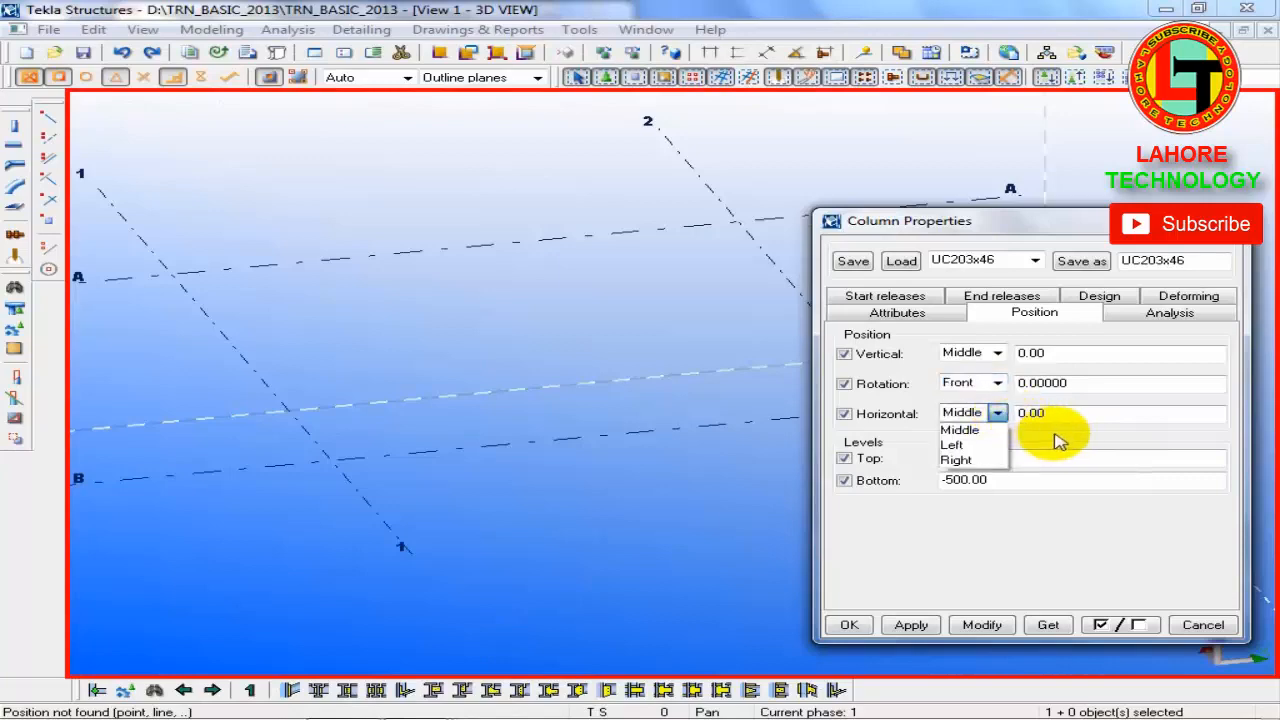
# Step: Examine the Middle 100, Left 100 and Right 100 examples in the Profile HORIZONTAL POSITION PDF and return to Tekla Structures
pyautogui.moveTo(585, 705)
pyautogui.moveTo(415, 703)
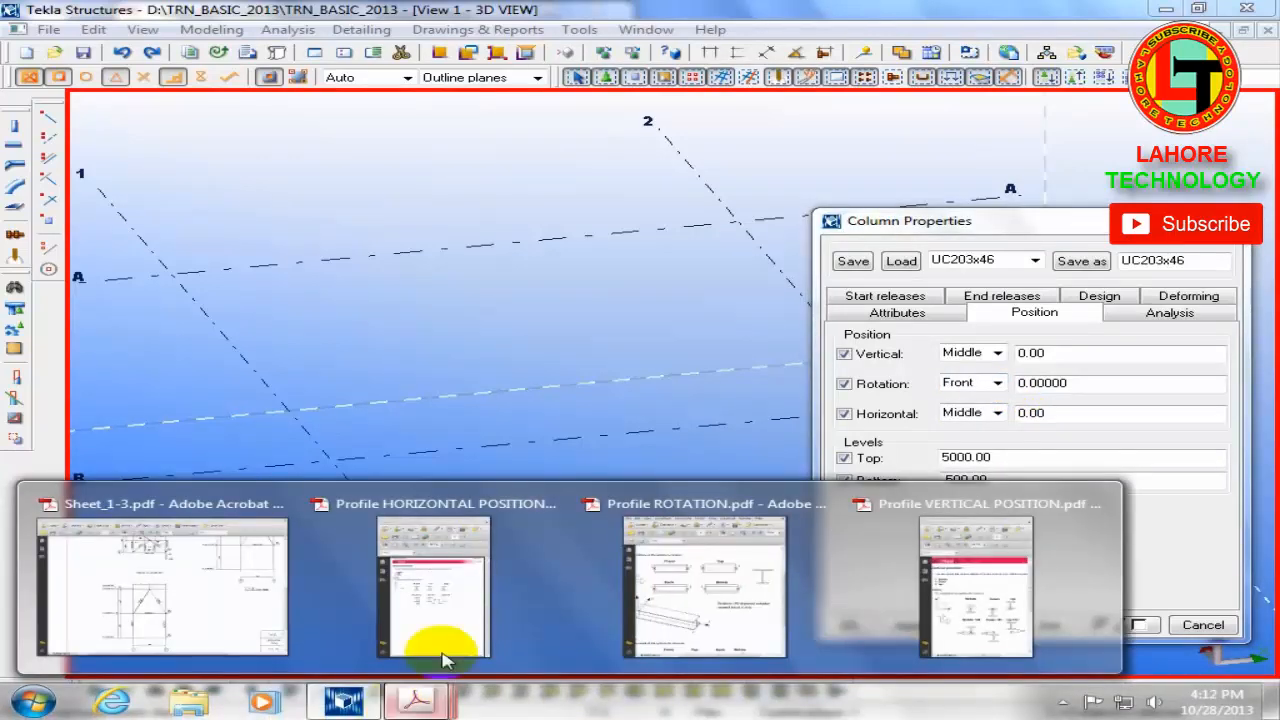
pyautogui.click(437, 588)
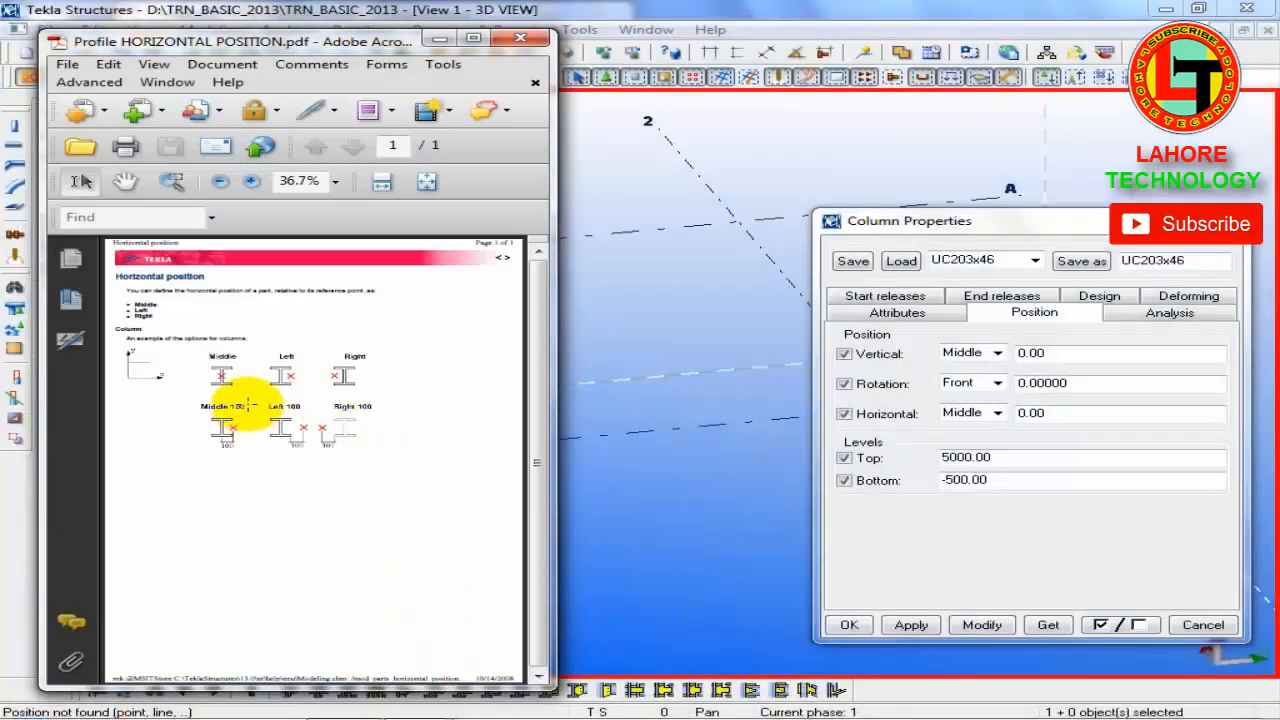
pyautogui.keyDown('ctrl'); pyautogui.scroll(3, 222, 376); pyautogui.keyUp('ctrl')
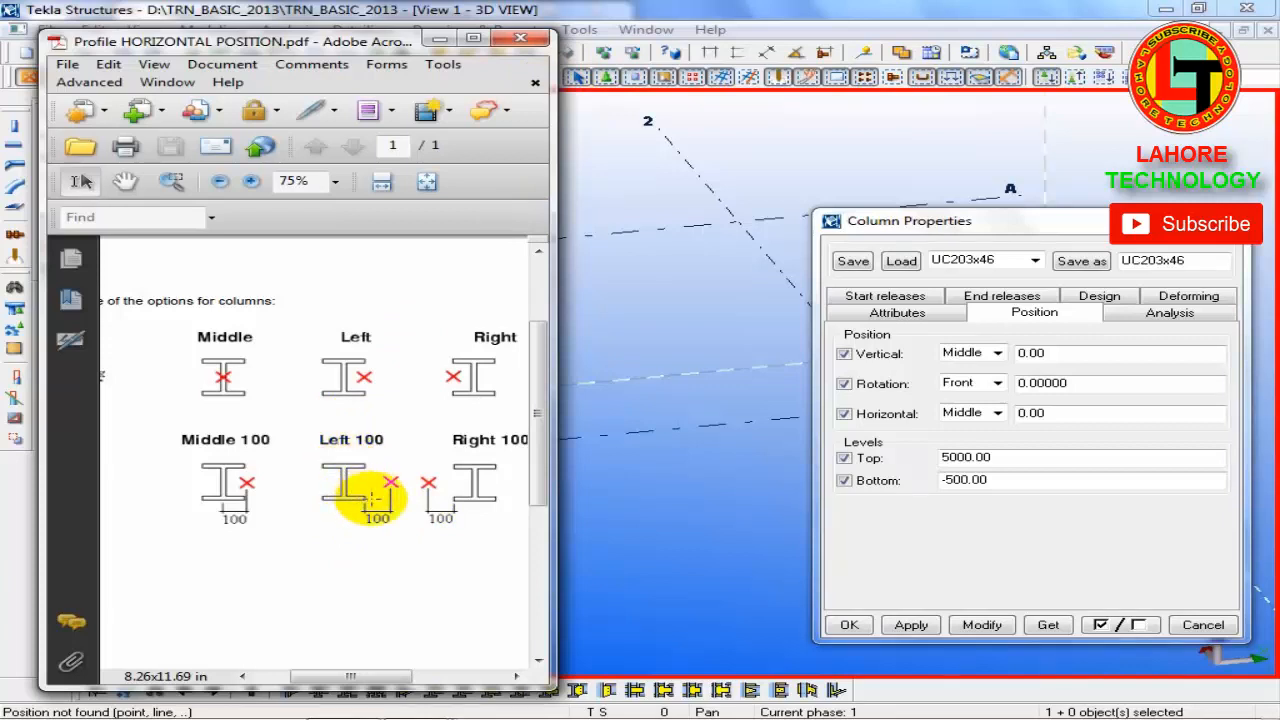
pyautogui.click(632, 200)
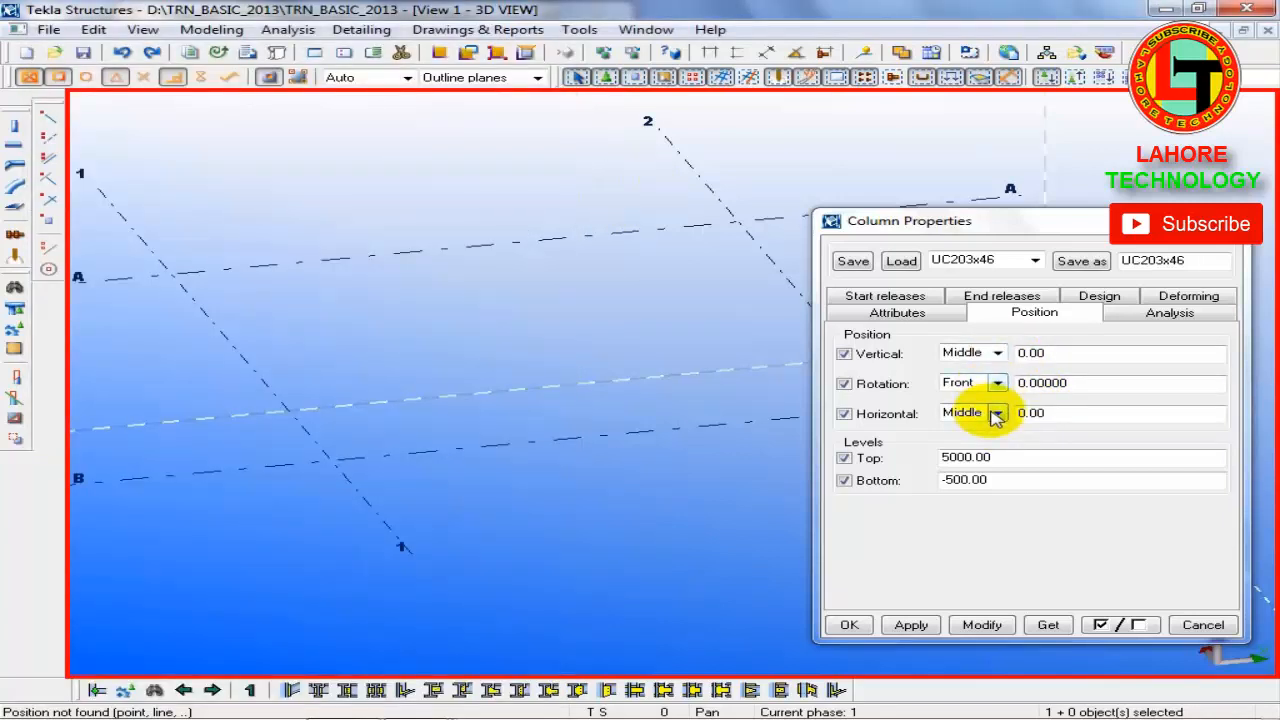
# Step: Check the column's top-of-steel elevation in Sheet_1-3.pdf and set the column's top level to 90250 mm in Tekla Structures
pyautogui.click(1057, 413)
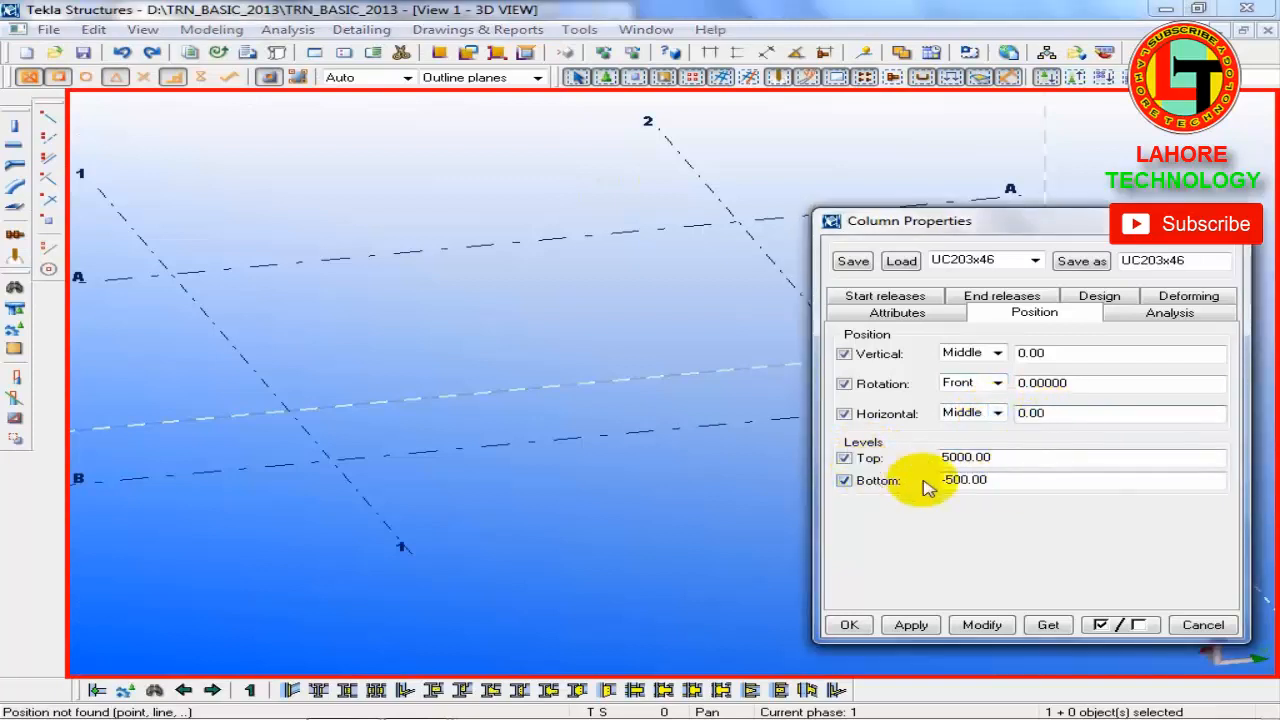
pyautogui.moveTo(1030, 459); pyautogui.dragTo(889, 467)
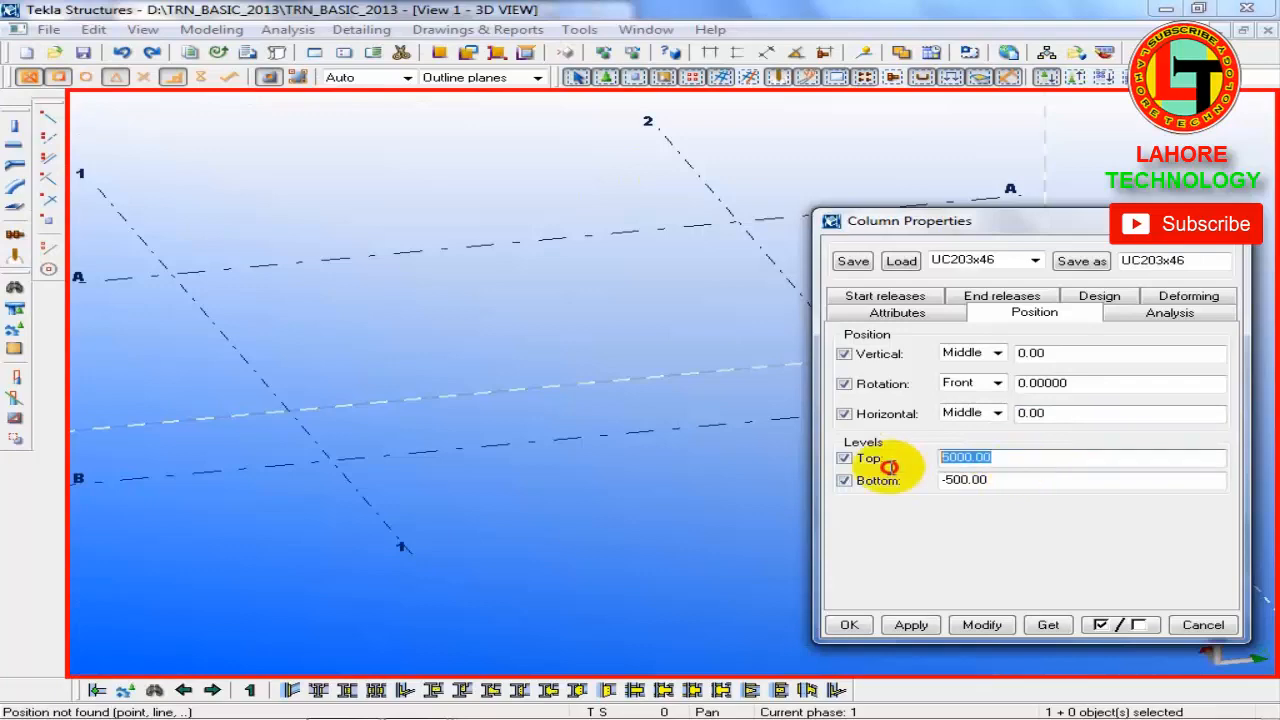
pyautogui.moveTo(1014, 479); pyautogui.dragTo(931, 484)
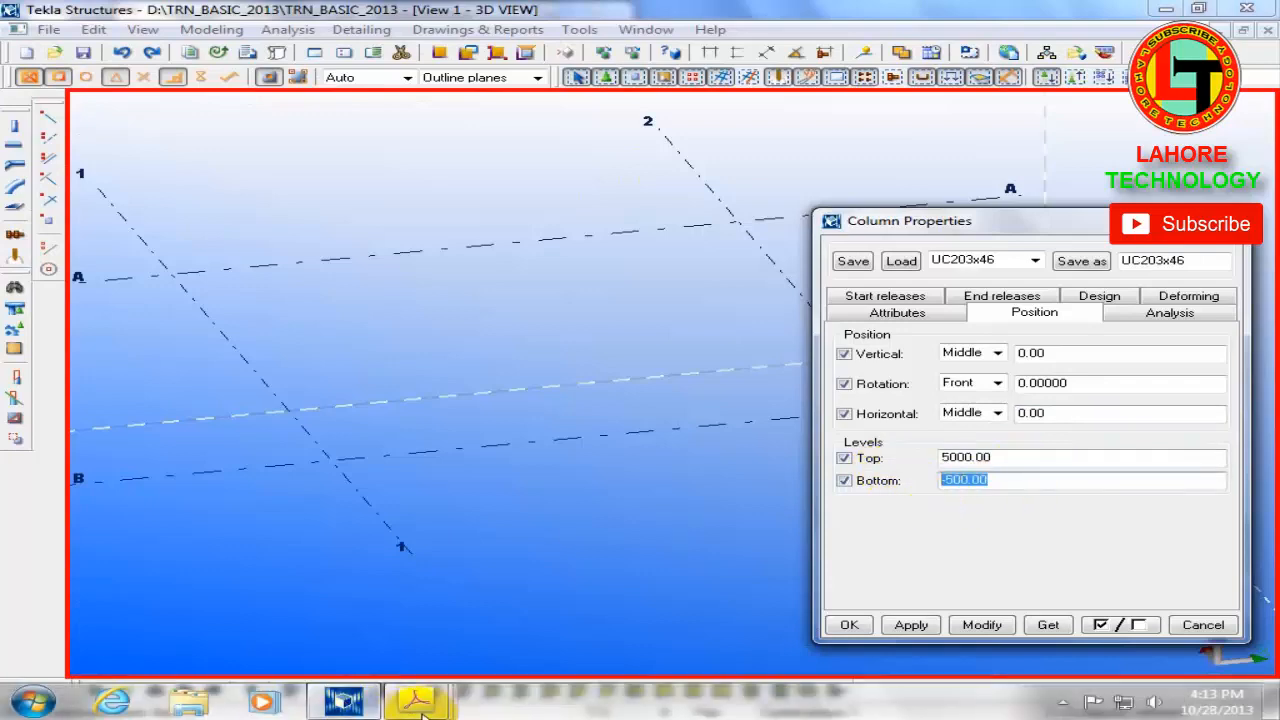
pyautogui.click(418, 704)
pyautogui.click(226, 613)
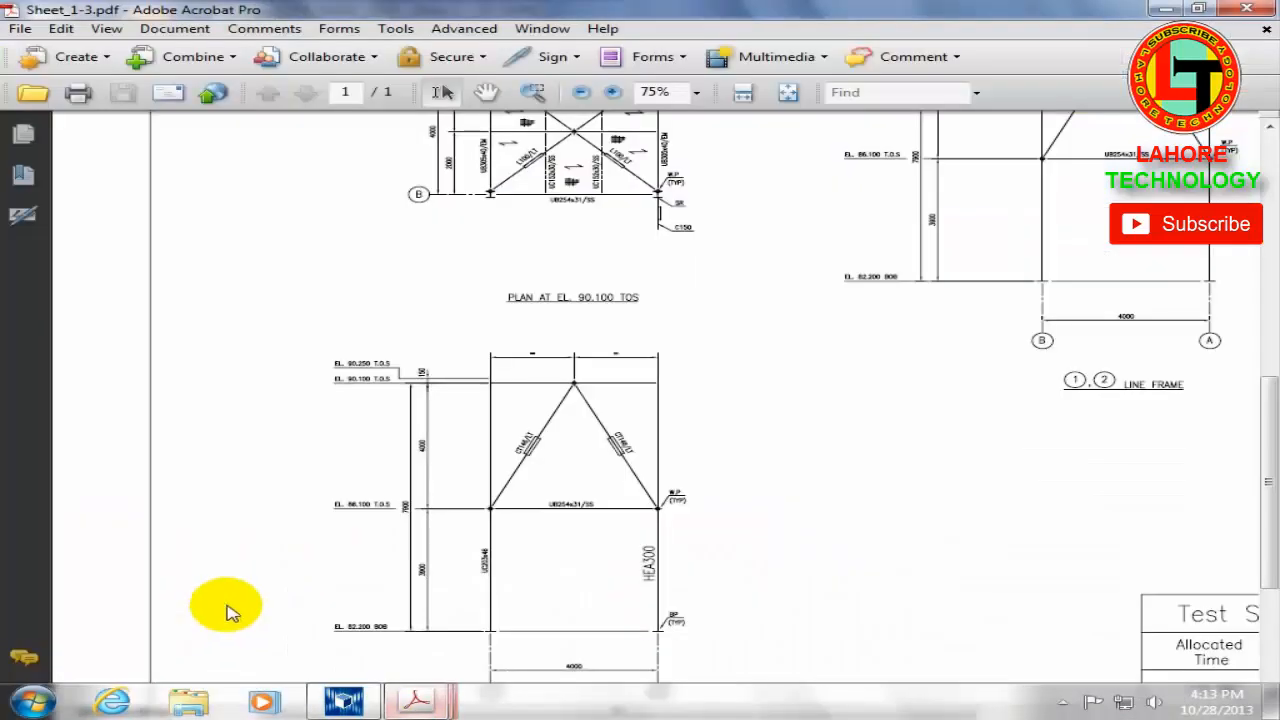
pyautogui.keyDown('ctrl'); pyautogui.scroll(5, 363, 366); pyautogui.keyUp('ctrl')
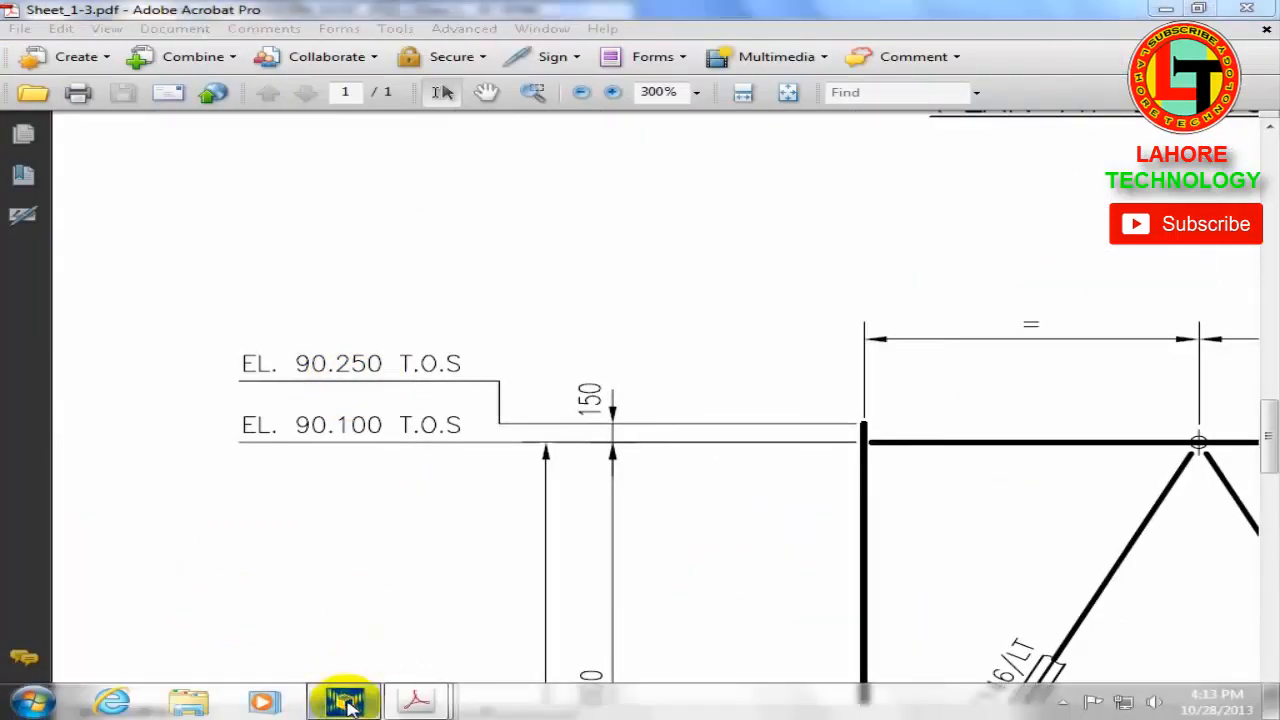
pyautogui.click(345, 702)
pyautogui.moveTo(1042, 458); pyautogui.dragTo(871, 457)
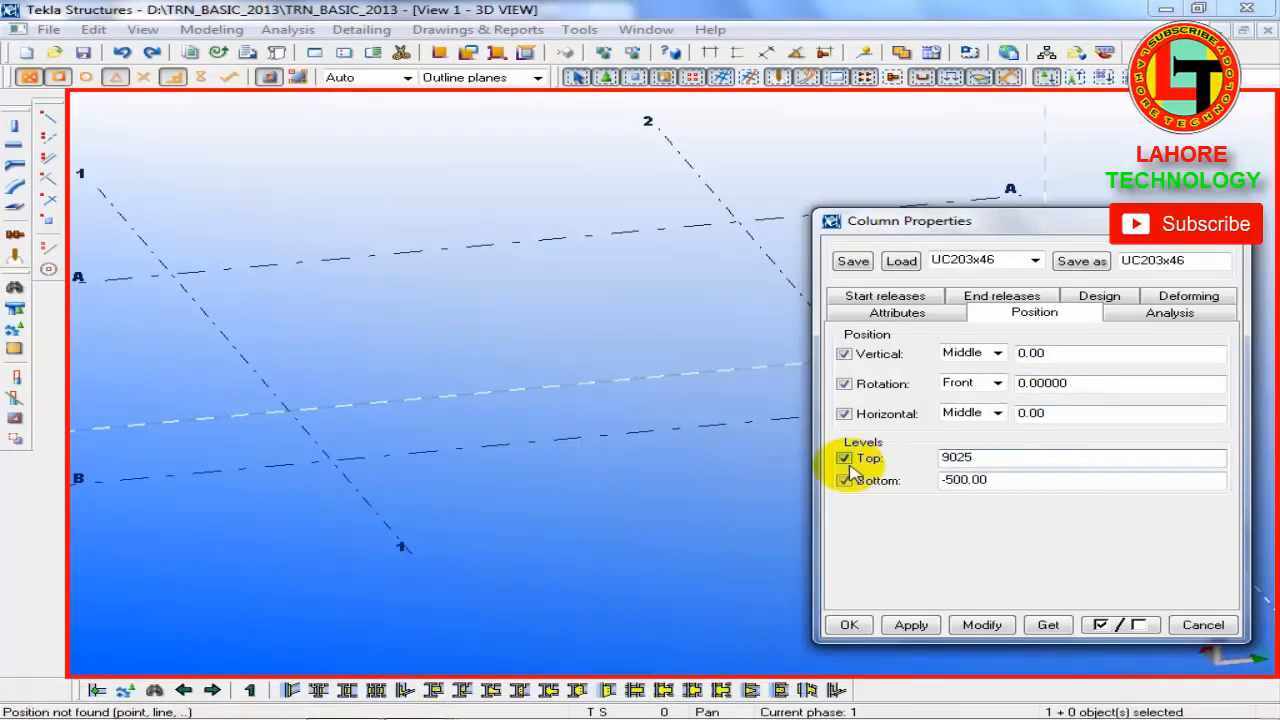
pyautogui.press('Tab')
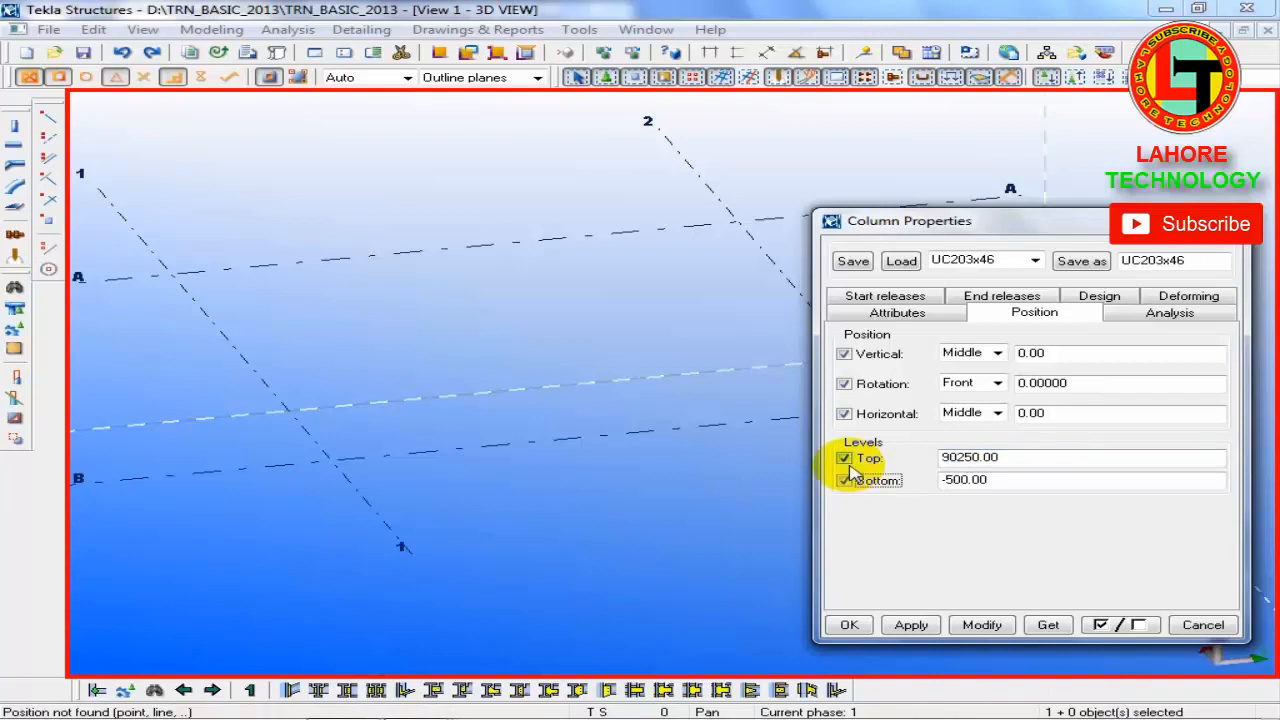
# Step: Check the column base elevation in Sheet_1-3.pdf and set the column's bottom level to 82200 mm in Tekla Structures
pyautogui.moveTo(1017, 481); pyautogui.dragTo(857, 486)
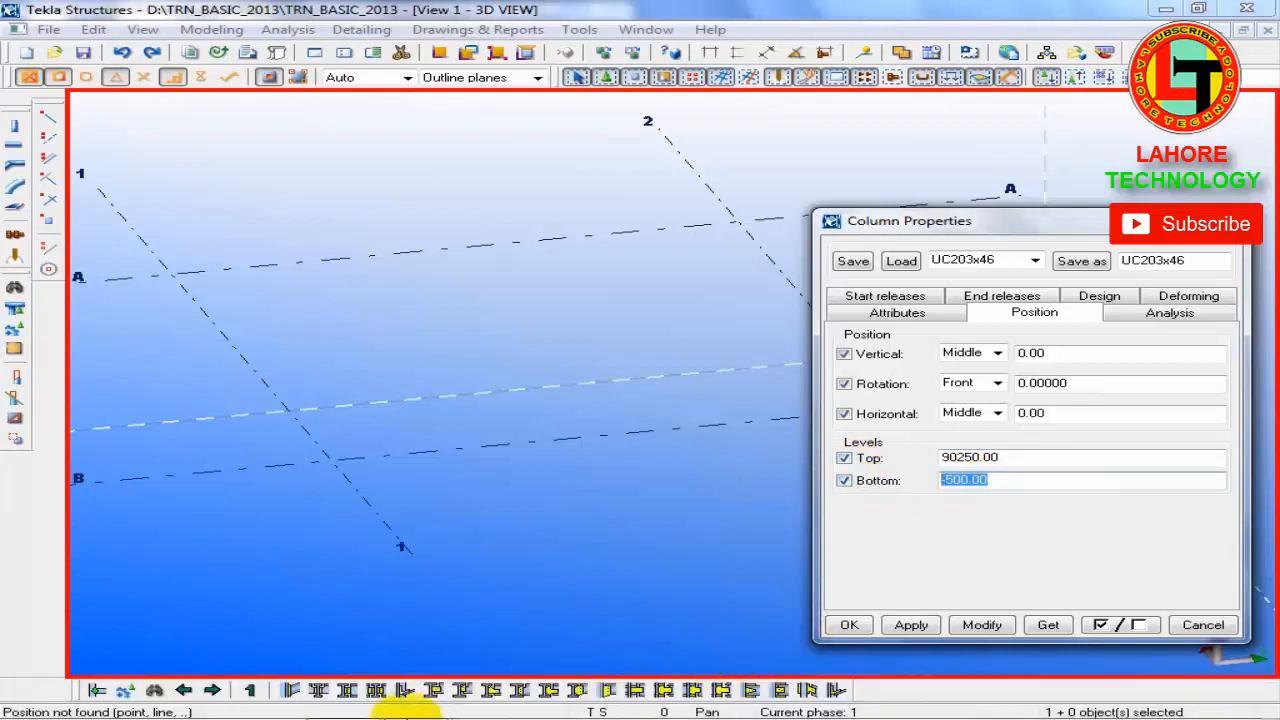
pyautogui.moveTo(275, 710)
pyautogui.click(440, 709)
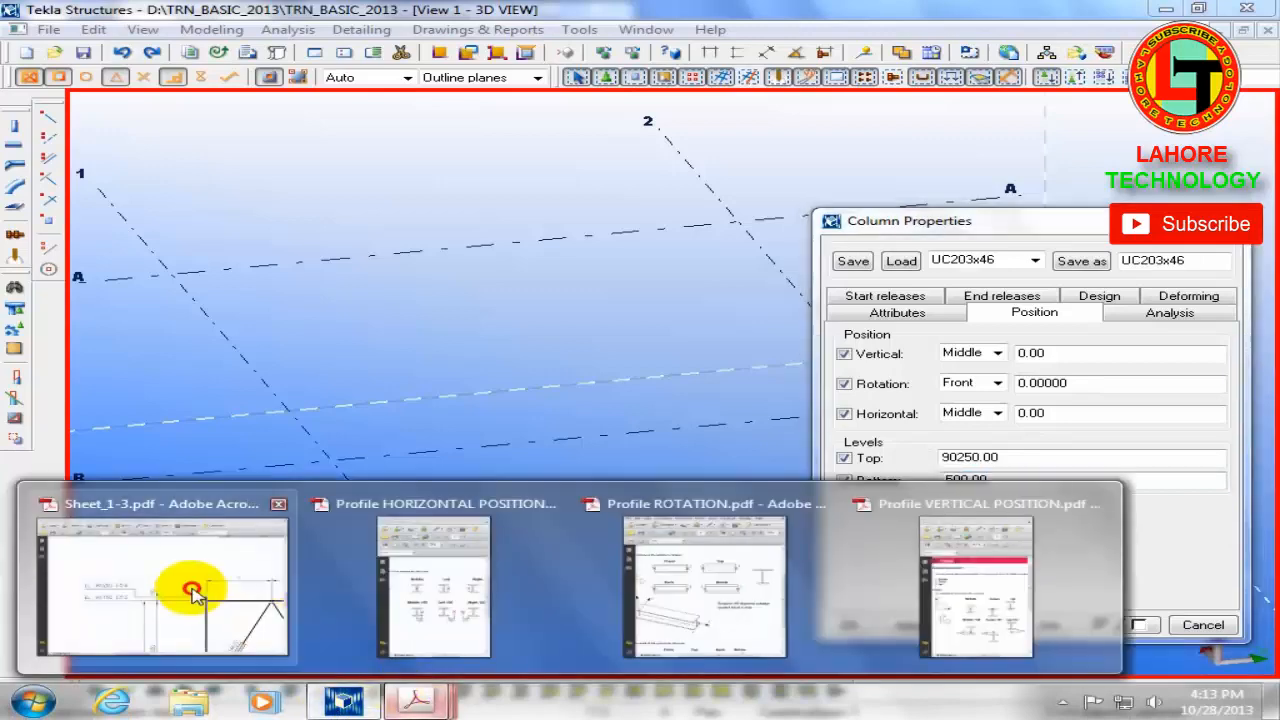
pyautogui.click(186, 508)
pyautogui.scroll(-4, 534, 520)
pyautogui.scroll(-12, 518, 527)
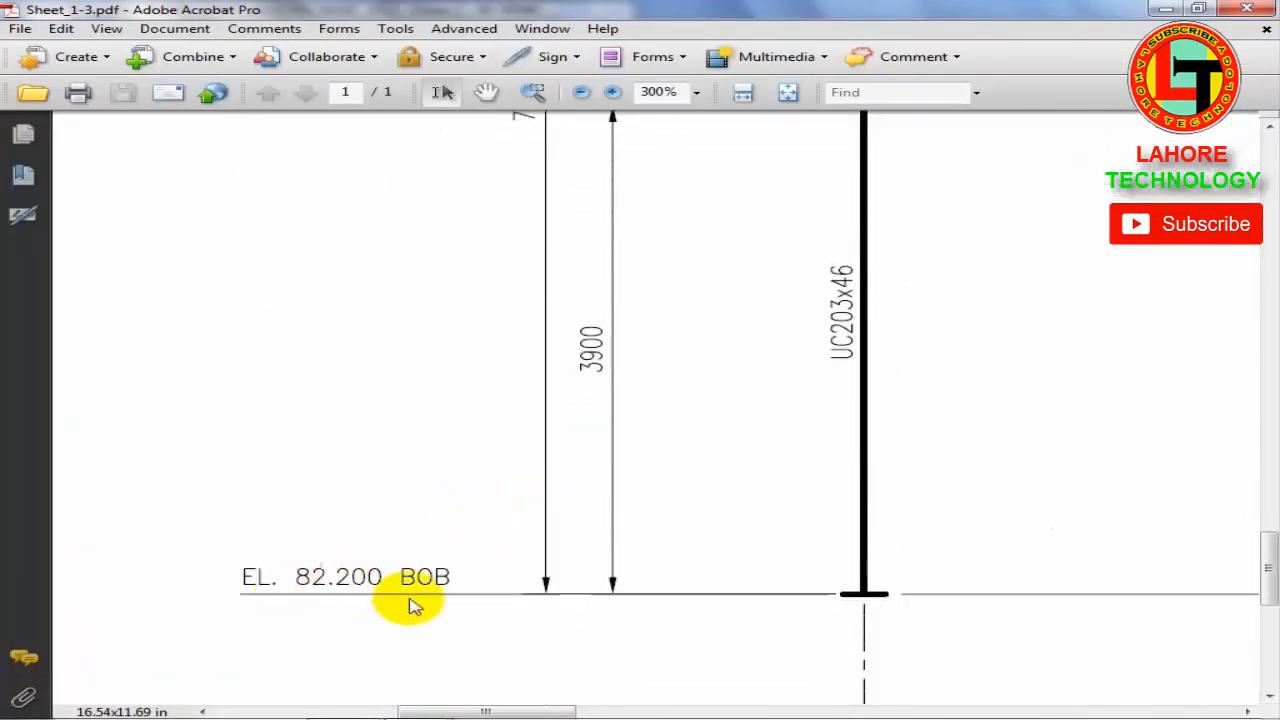
pyautogui.moveTo(409, 708)
pyautogui.click(340, 698)
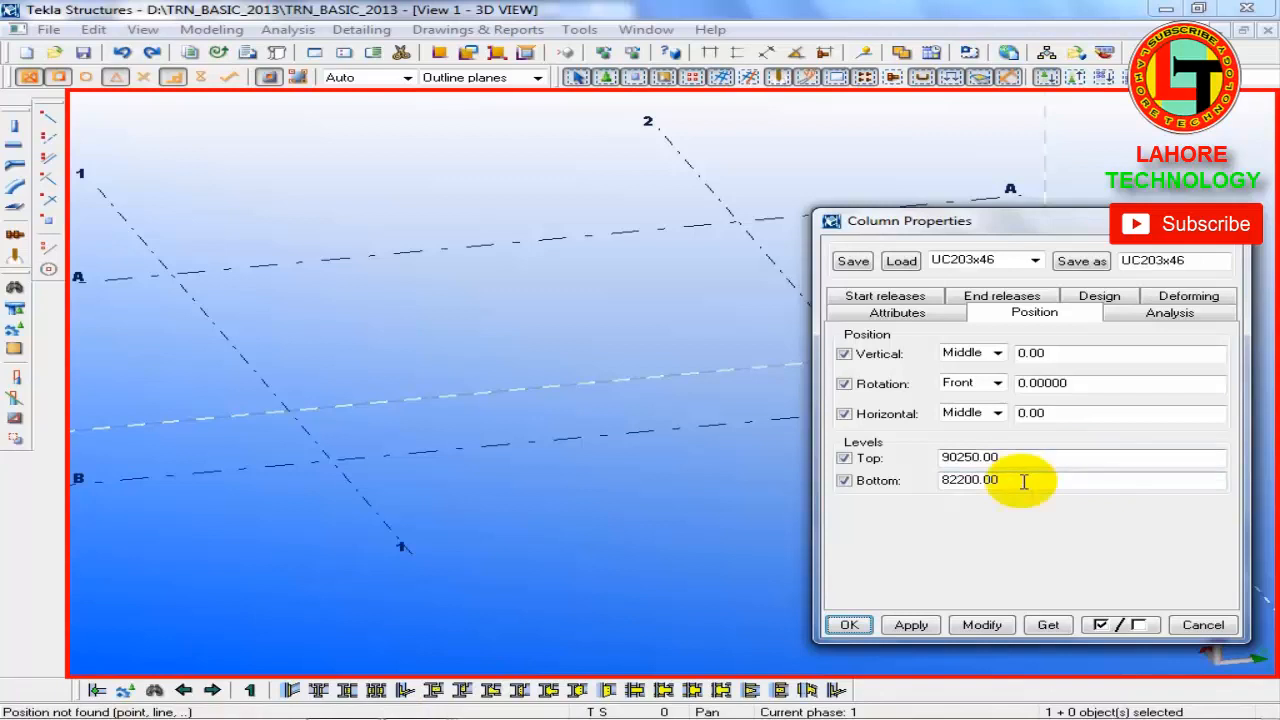
# Step: Review the column's attributes, position, start and end release settings, and its user-defined attributes without changing them
pyautogui.moveTo(1062, 222)
pyautogui.mouseDown()
pyautogui.moveTo(1020, 231)
pyautogui.moveTo(1050, 222)
pyautogui.mouseUp()
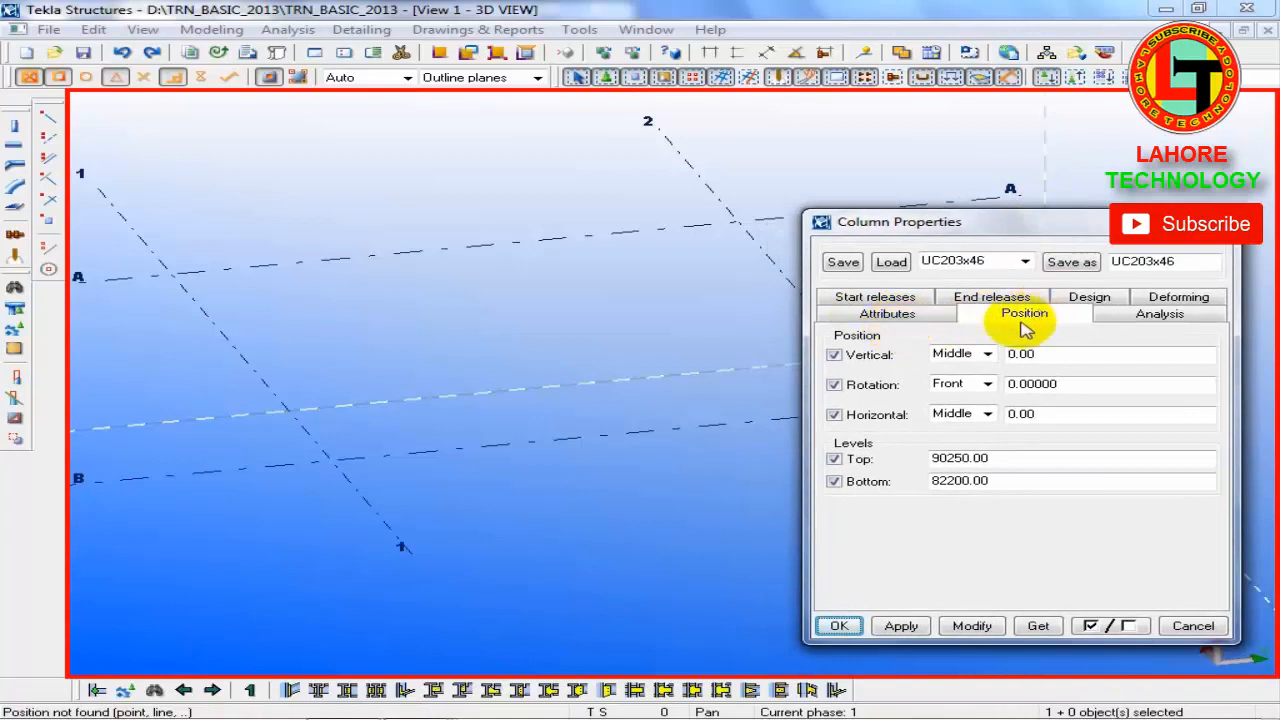
pyautogui.click(930, 316)
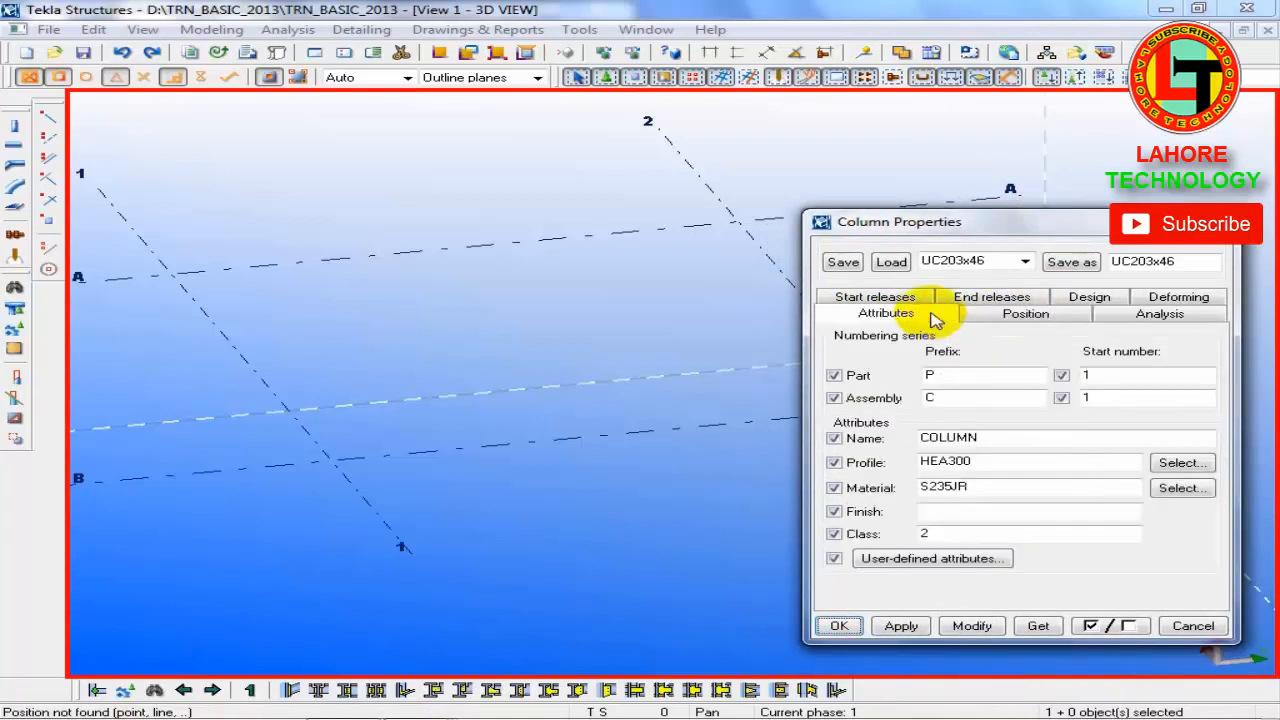
pyautogui.click(997, 318)
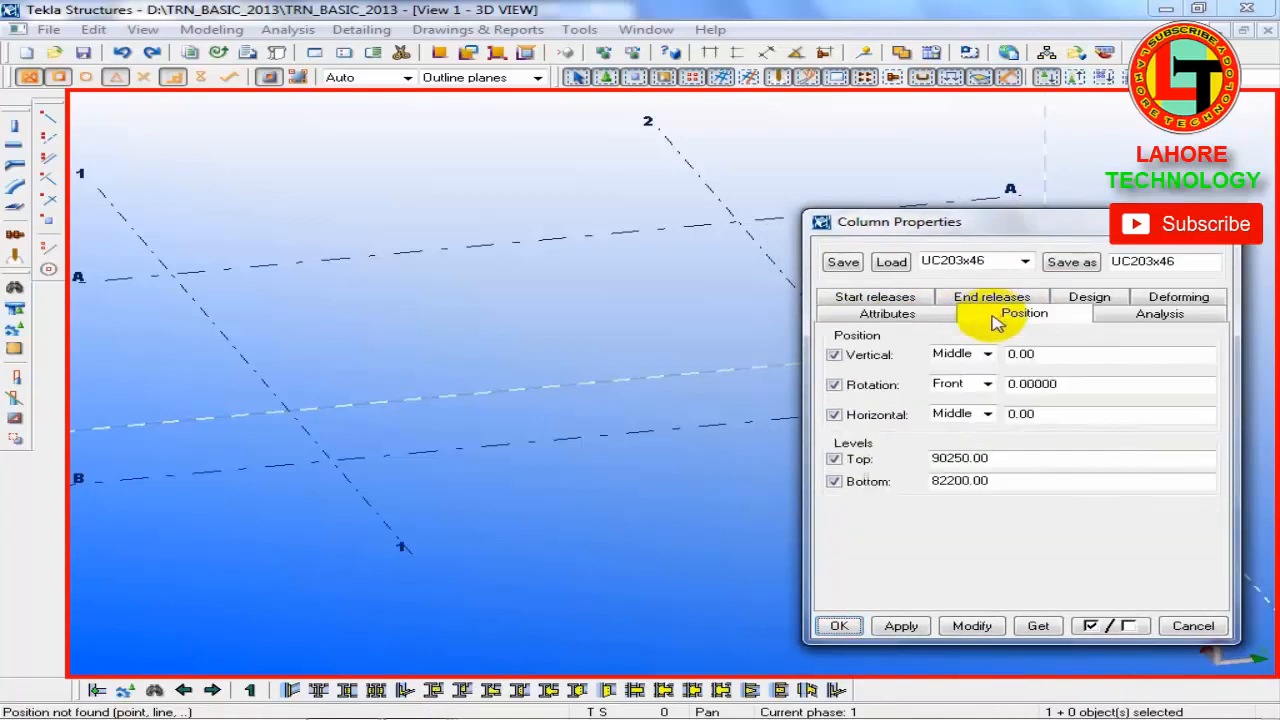
pyautogui.click(862, 300)
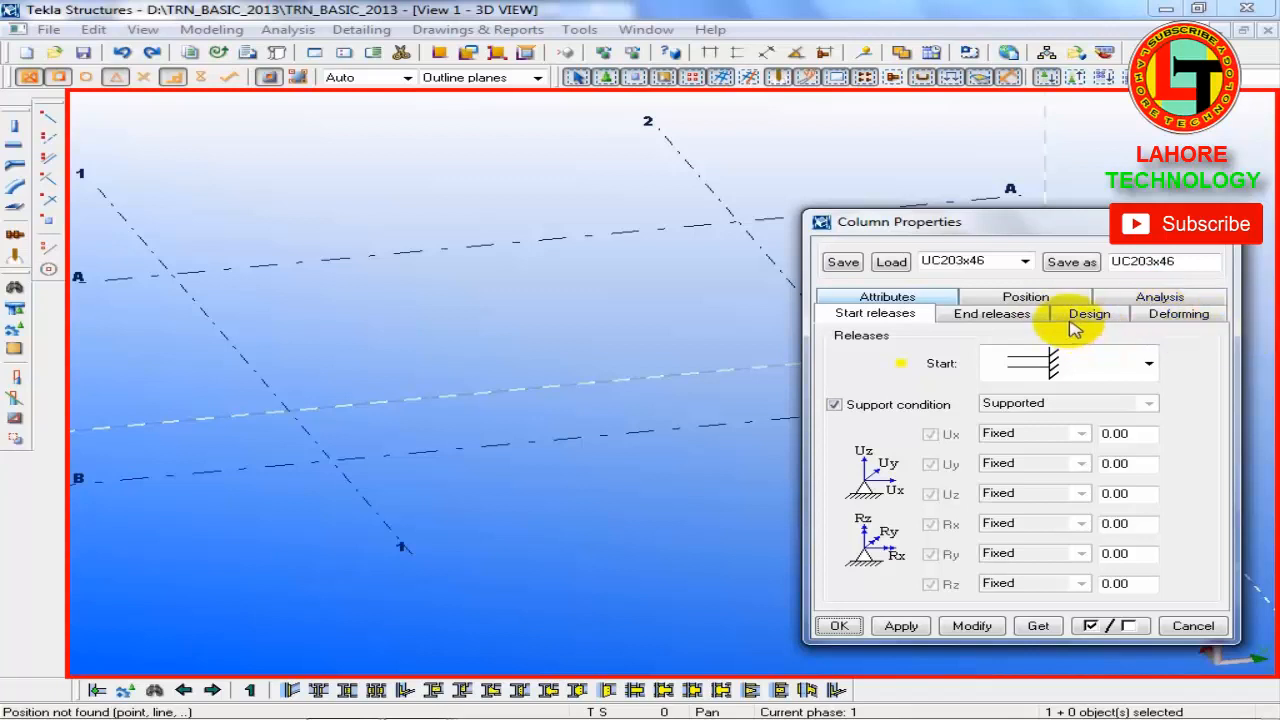
pyautogui.click(893, 300)
pyautogui.click(1020, 297)
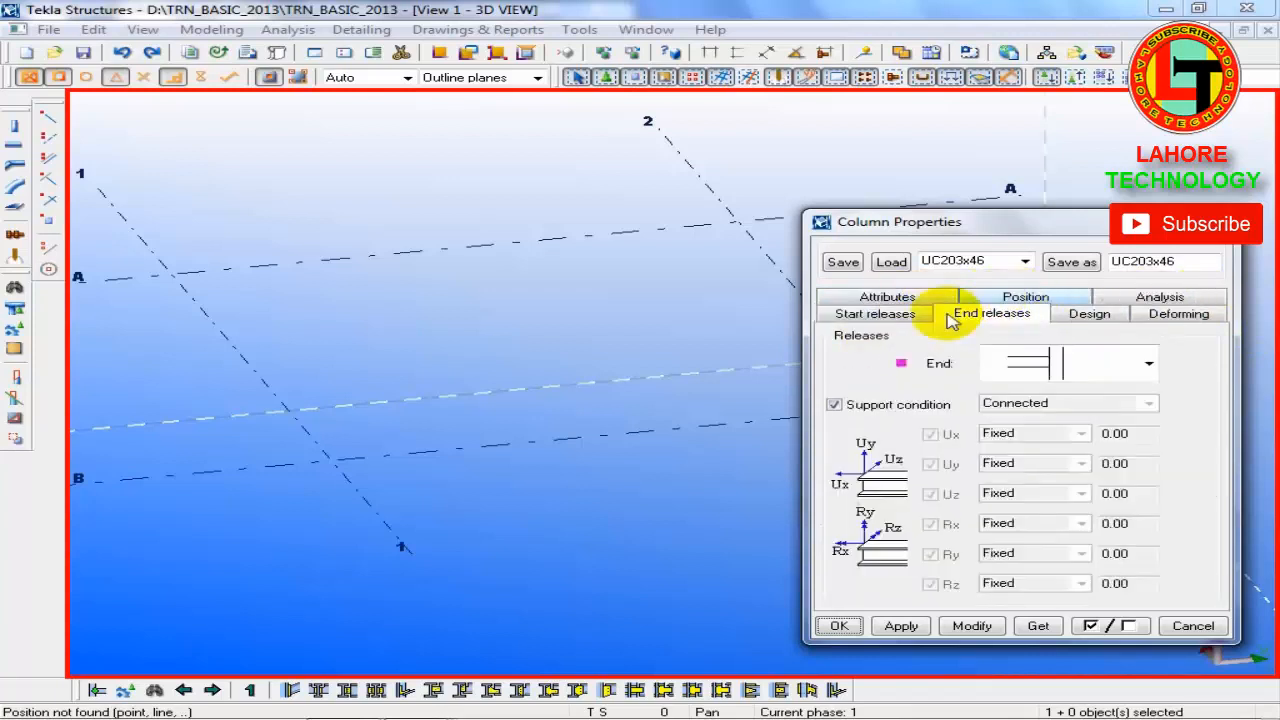
pyautogui.click(889, 298)
pyautogui.click(1040, 318)
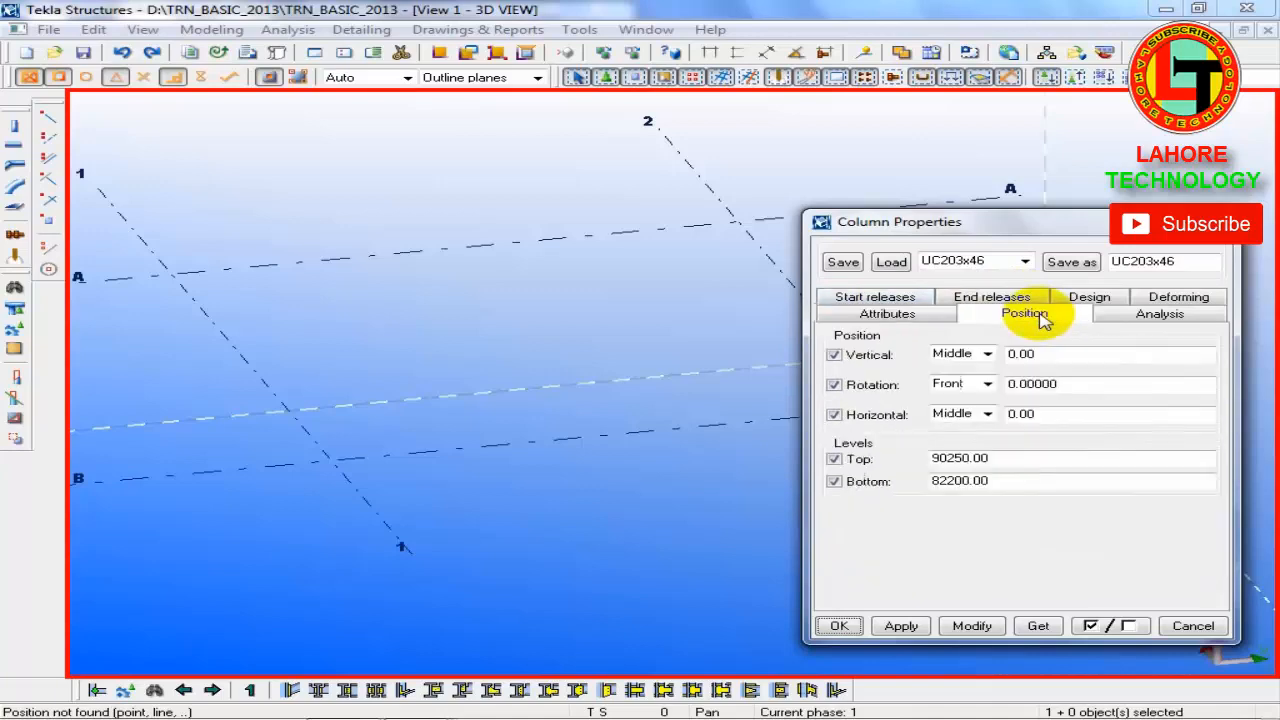
pyautogui.click(906, 316)
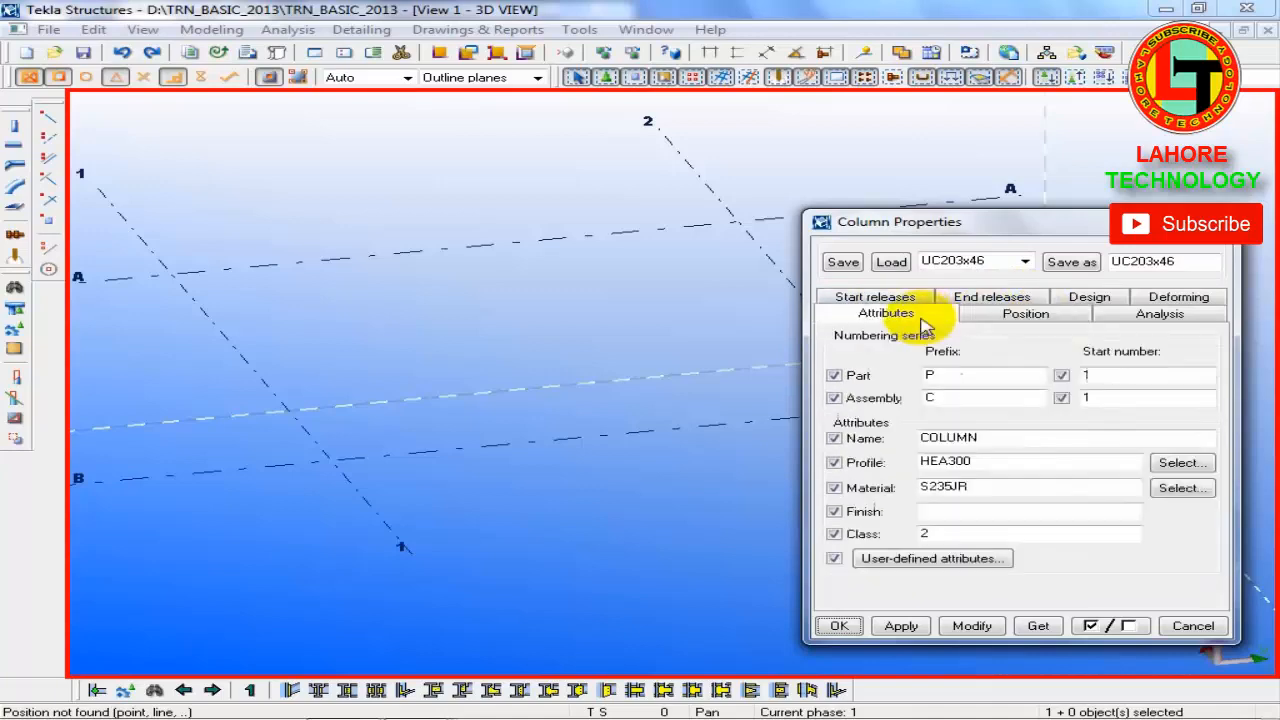
pyautogui.click(906, 562)
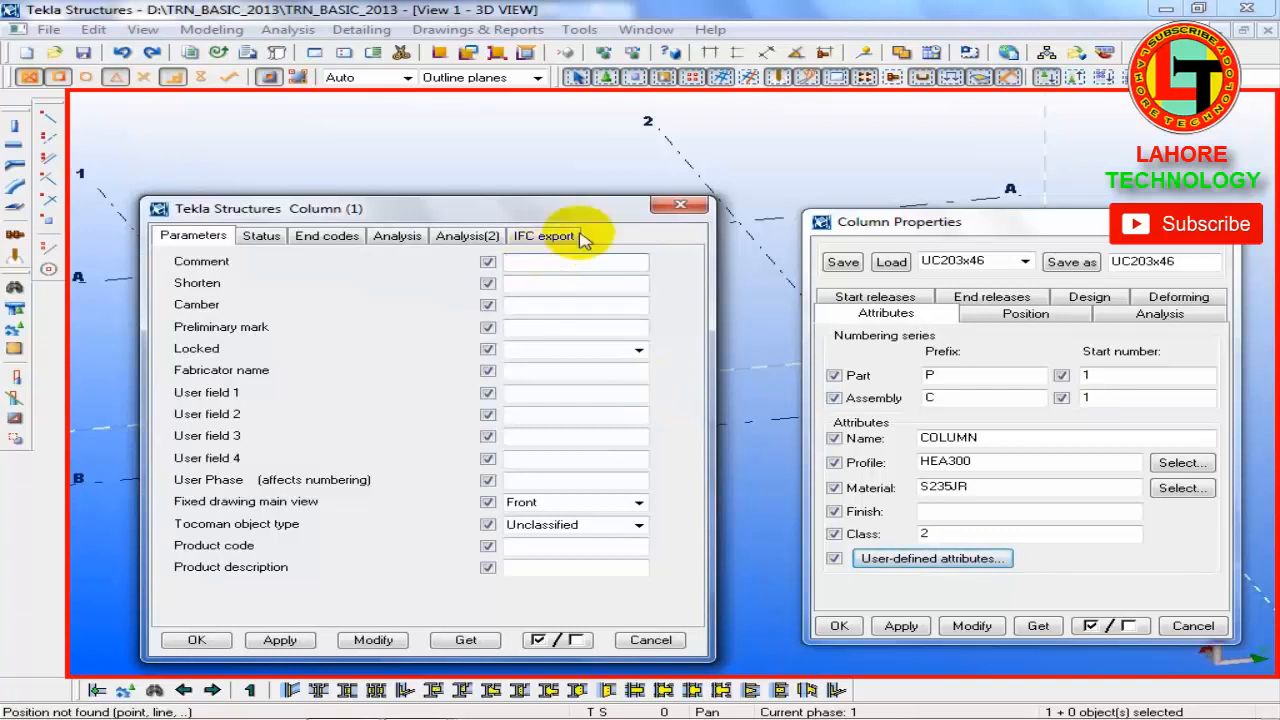
pyautogui.click(677, 212)
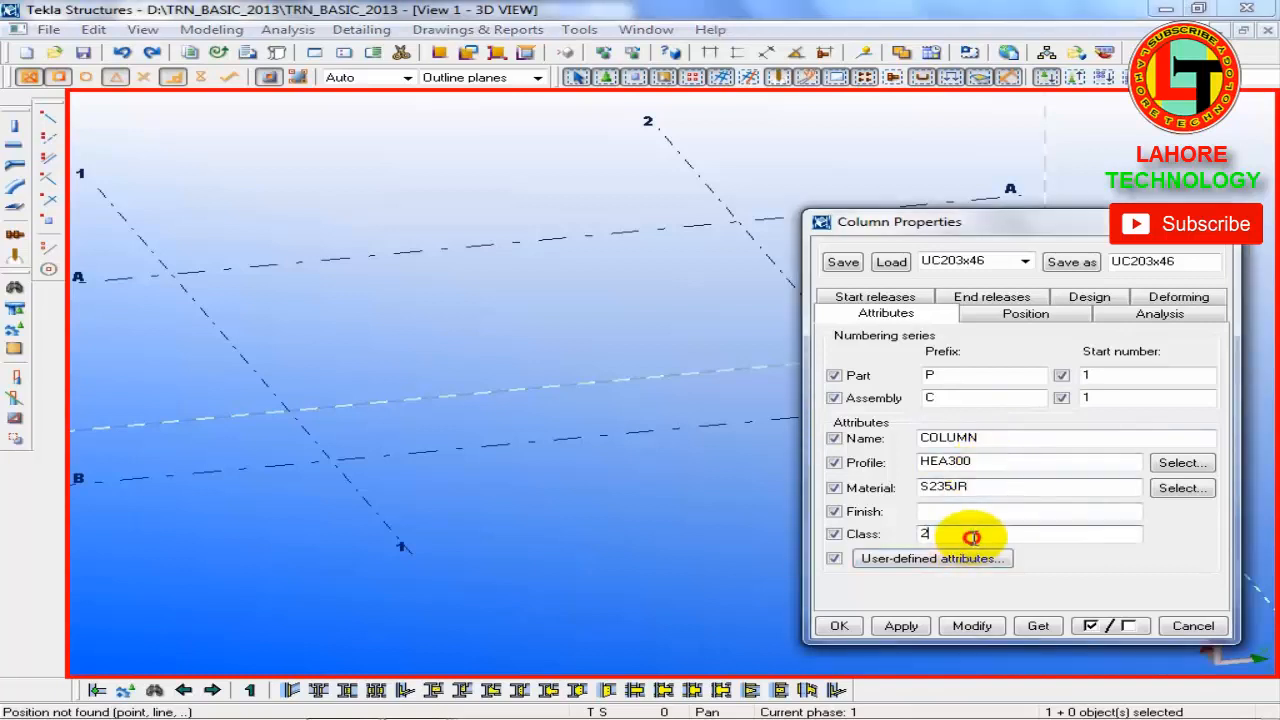
# Step: Apply the column's position and level settings, save them as the UC203x46 preset, and close the properties
pyautogui.click(1030, 313)
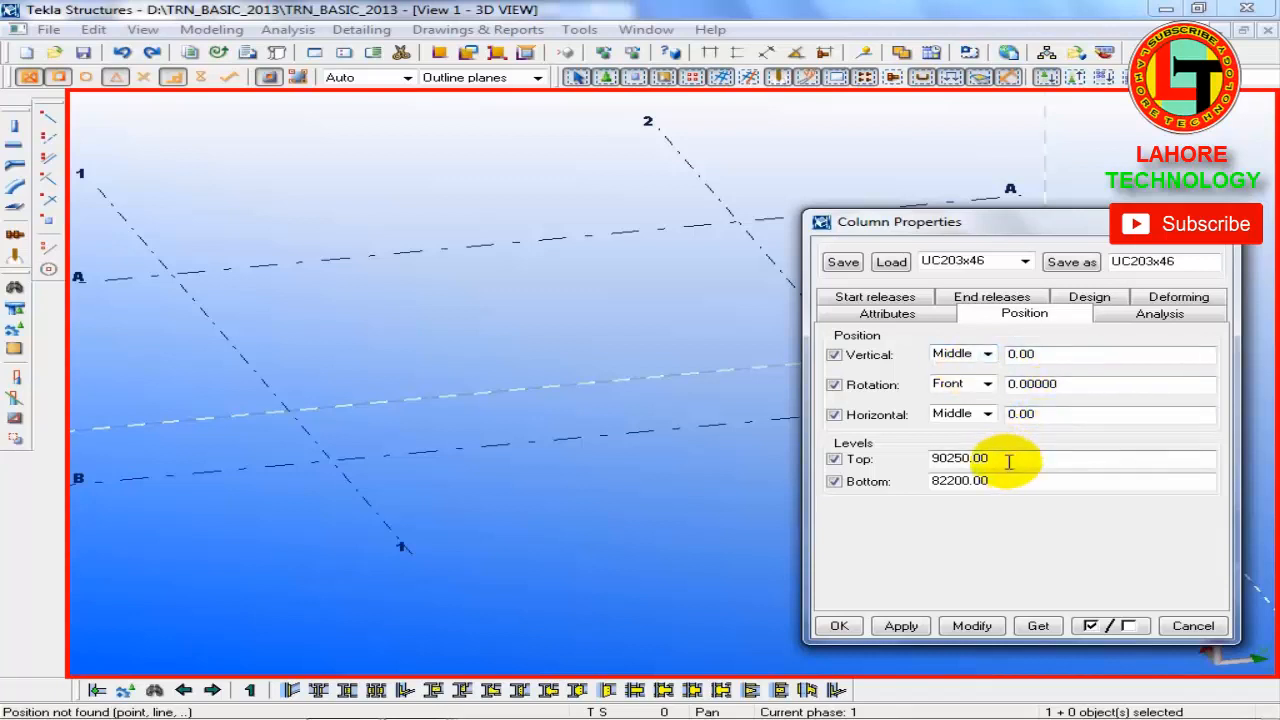
pyautogui.click(901, 625)
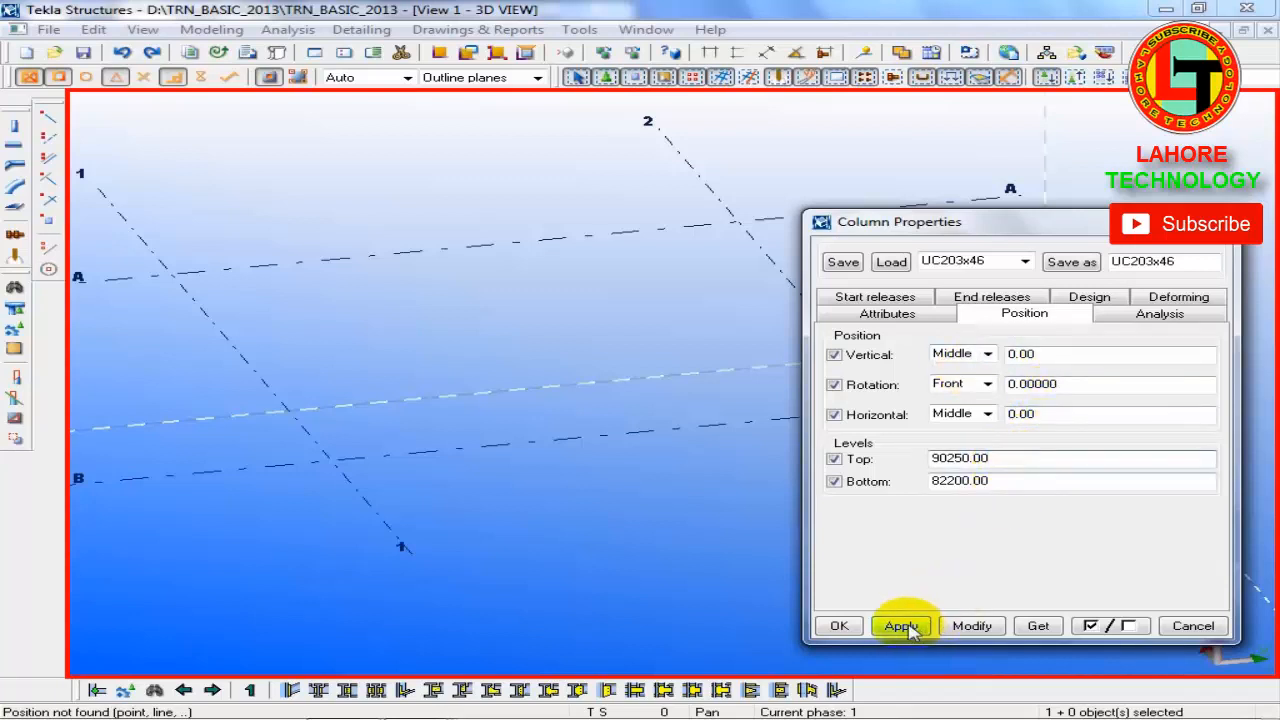
pyautogui.click(1080, 264)
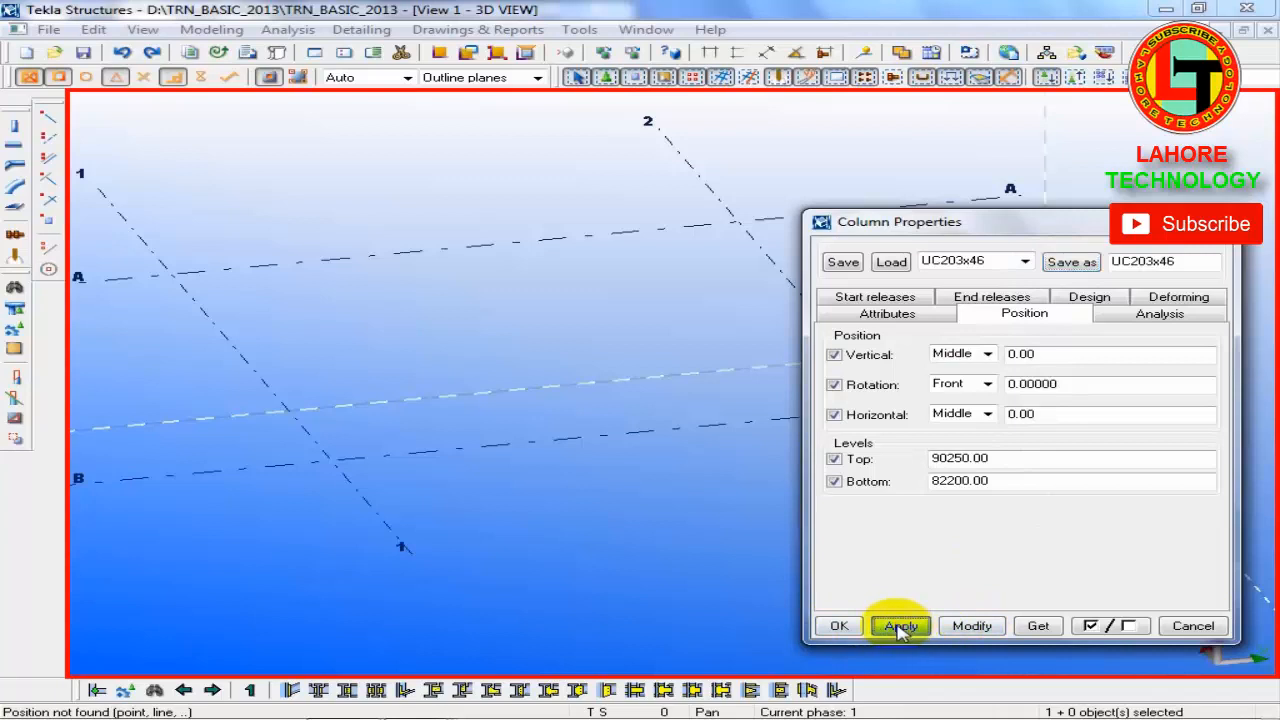
pyautogui.click(839, 625)
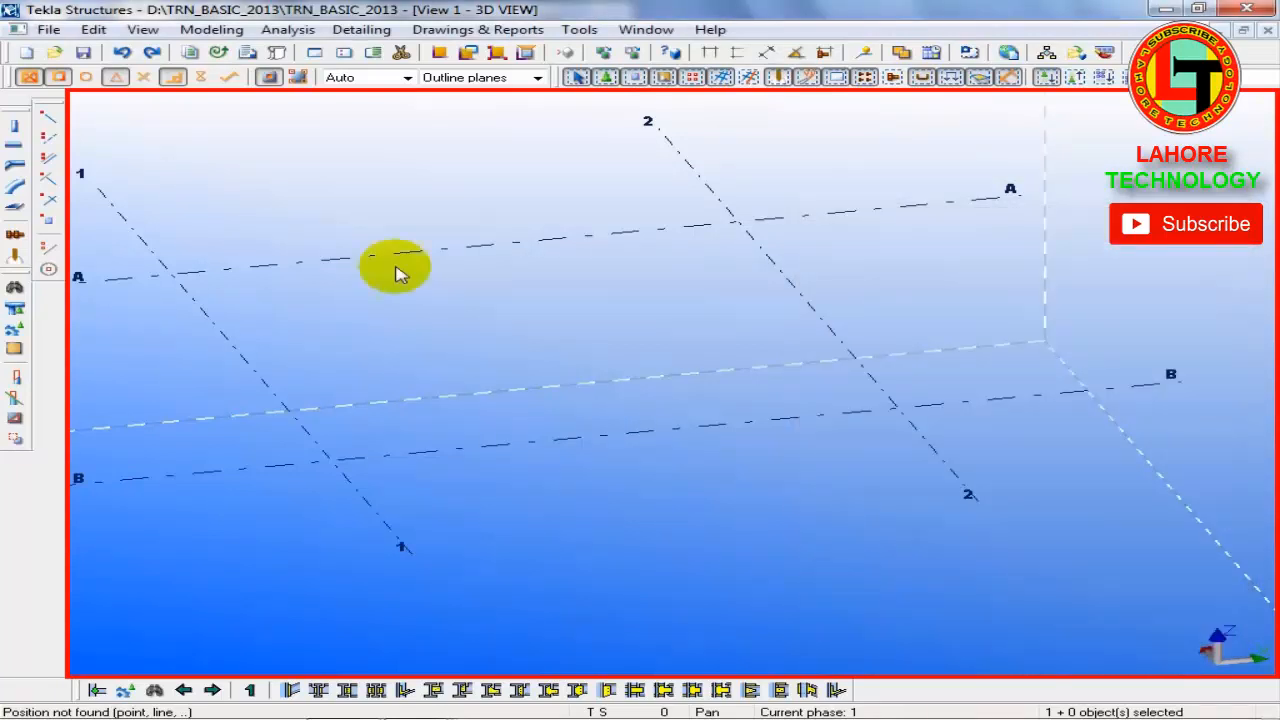
# Step: Place a column at the intersection of grid lines A and 2 in the 3D view and end the command
pyautogui.click(17, 129)
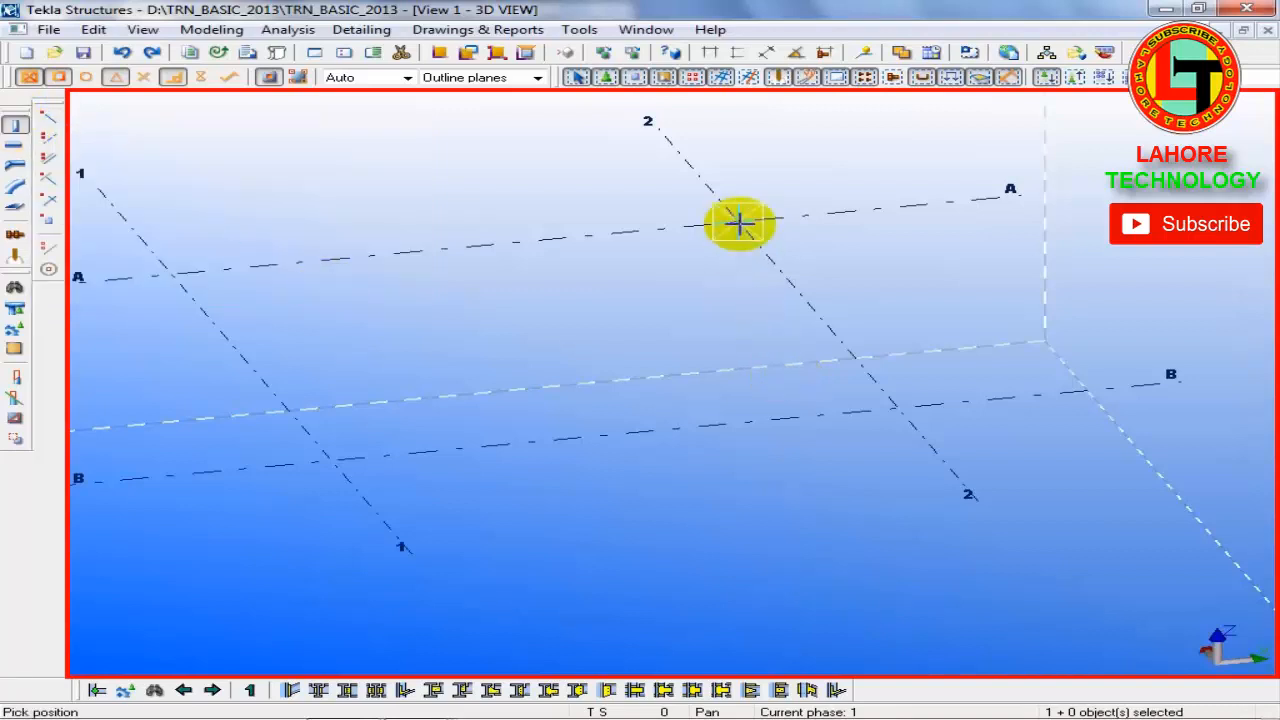
pyautogui.moveTo(855, 269); pyautogui.dragTo(771, 480, button='middle')
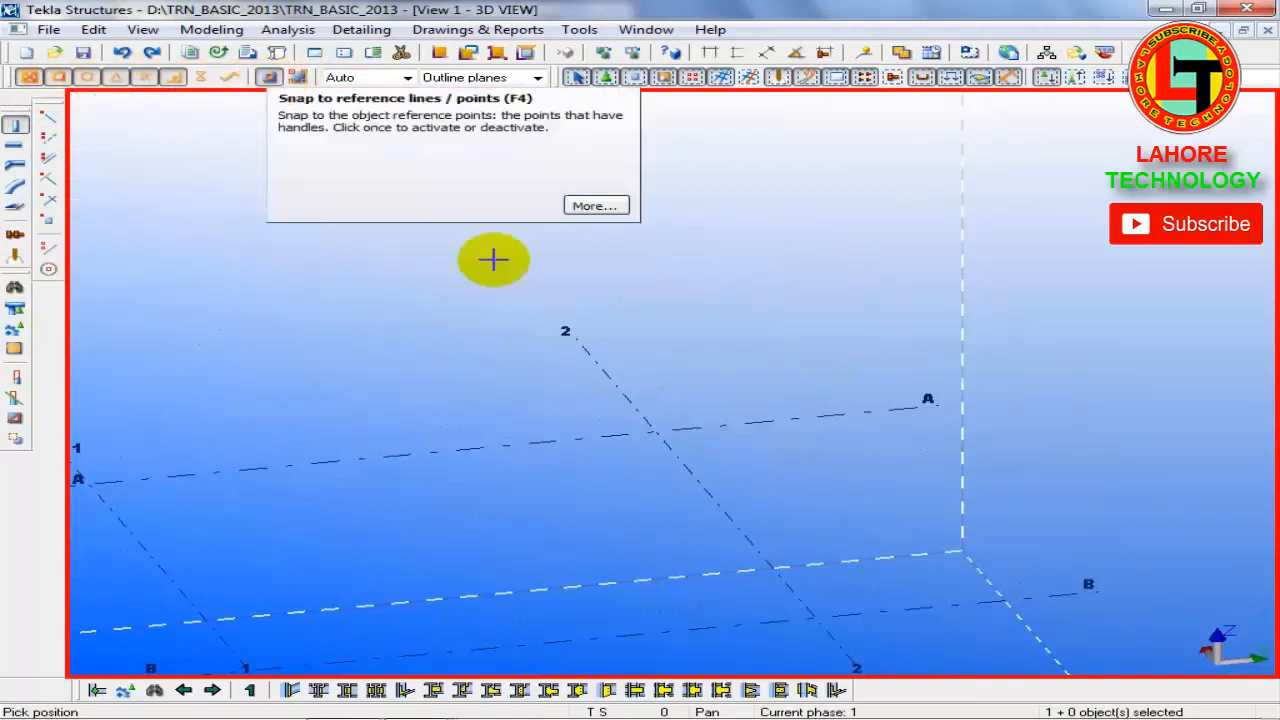
pyautogui.click(660, 430)
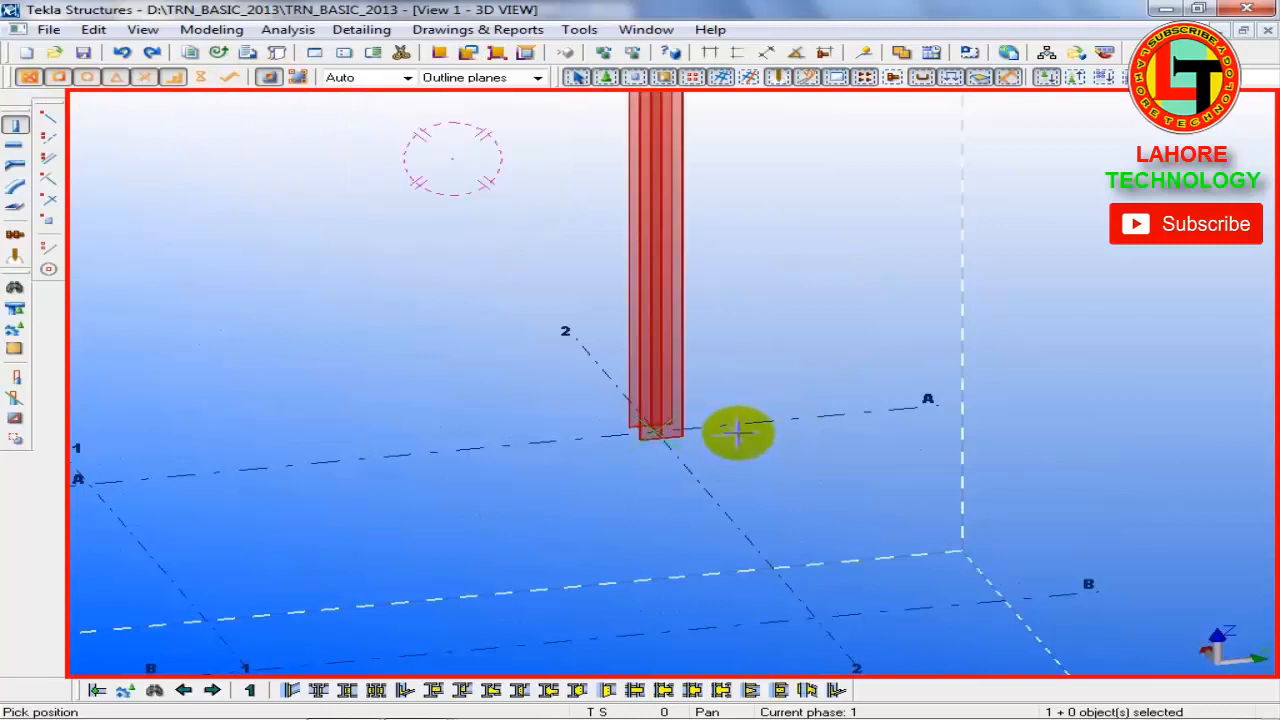
pyautogui.rightClick(770, 314)
pyautogui.click(806, 326)
# Step: Examine the upper end of the new column in 3D and its cross-section at grid A-2 in the Plan 82.200_BOB view
pyautogui.scroll(-2, 808, 338)
pyautogui.scroll(-2, 808, 338)
pyautogui.moveTo(832, 238); pyautogui.dragTo(770, 414, button='middle')
pyautogui.scroll(2, 680, 272)
pyautogui.scroll(4, 706, 236)
pyautogui.scroll(-6, 670, 240)
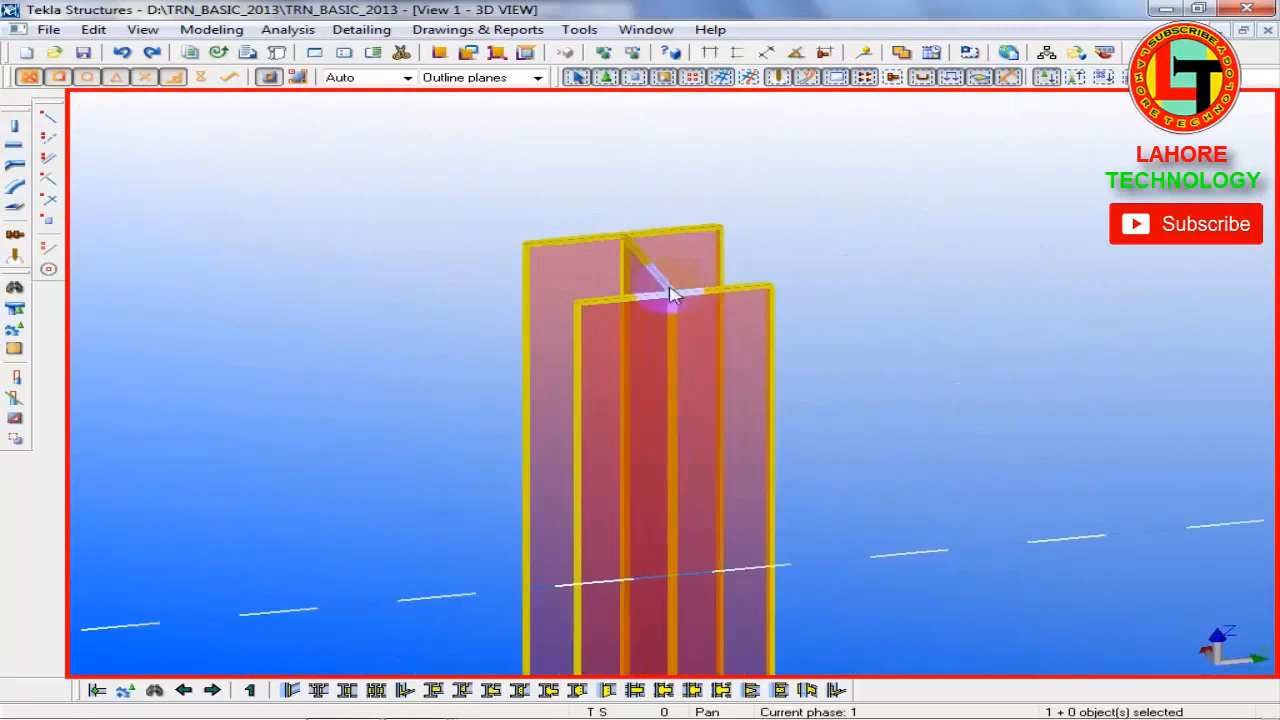
pyautogui.click(648, 30)
pyautogui.click(776, 178)
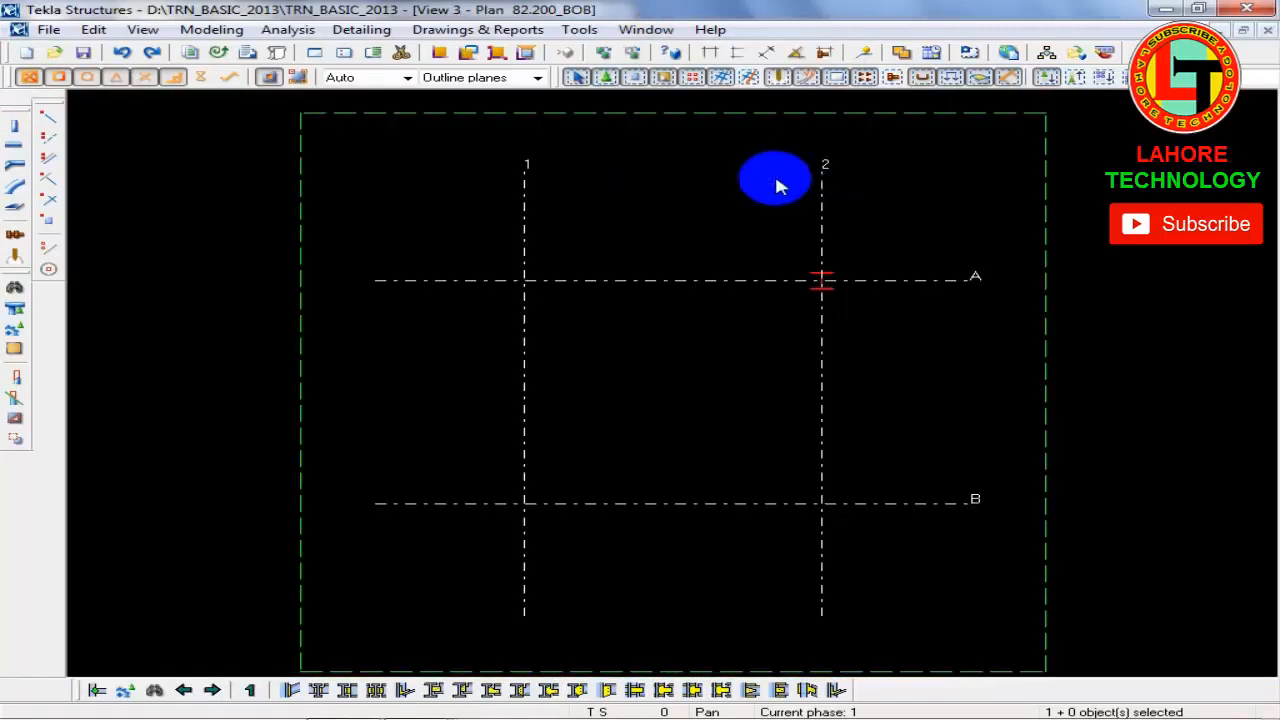
pyautogui.scroll(4, 794, 277)
pyautogui.scroll(3, 800, 287)
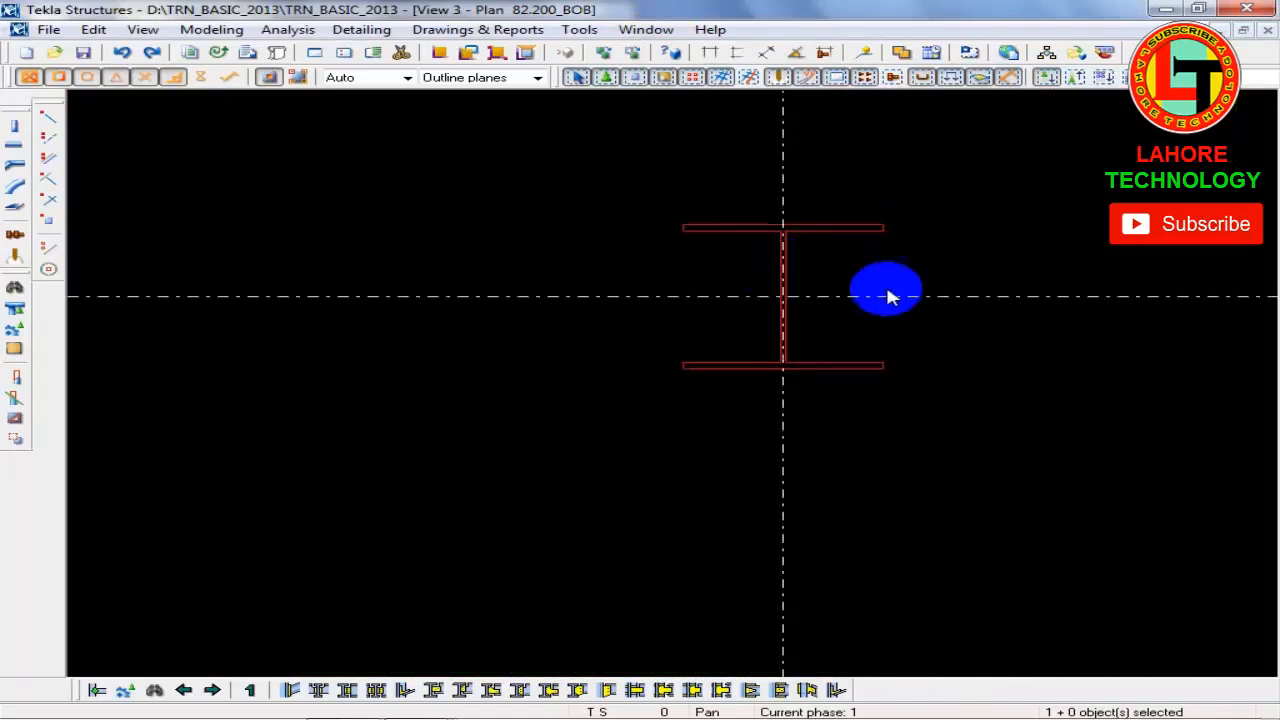
pyautogui.moveTo(891, 291); pyautogui.dragTo(362, 272, button='middle')
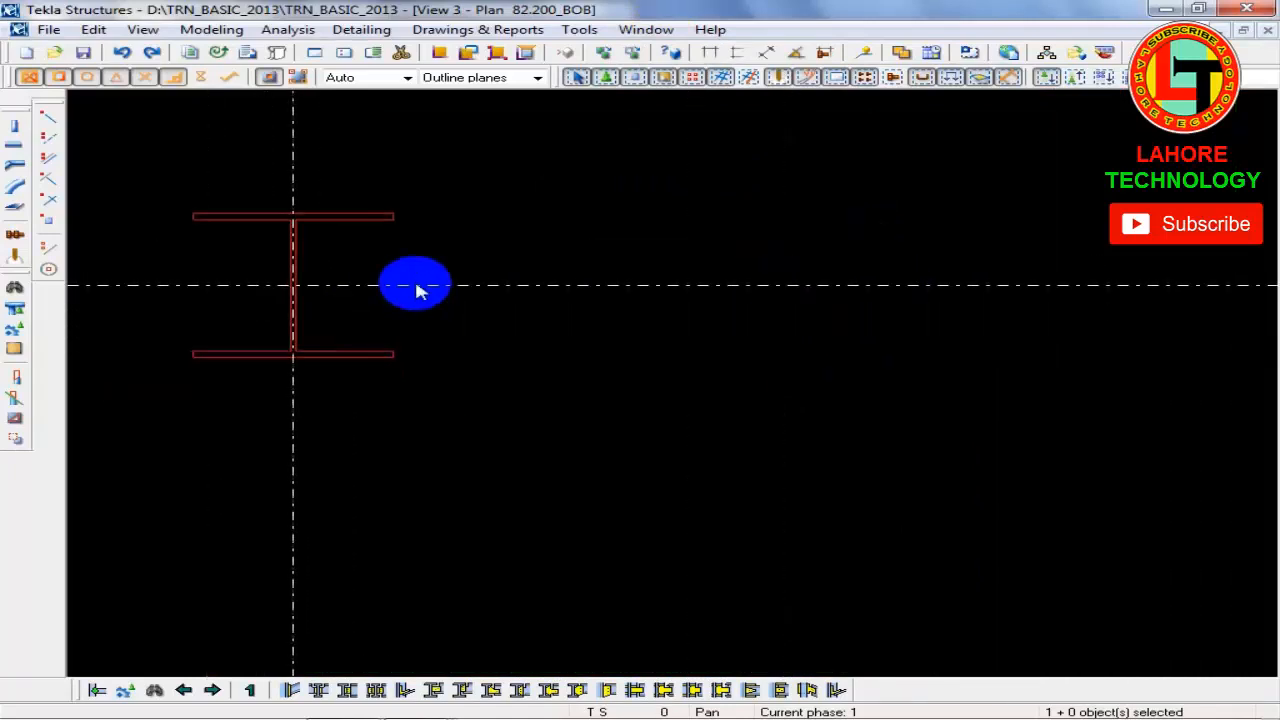
# Step: Change the class of the column at grid A-2 to 1 and close its properties
pyautogui.doubleClick(358, 224)
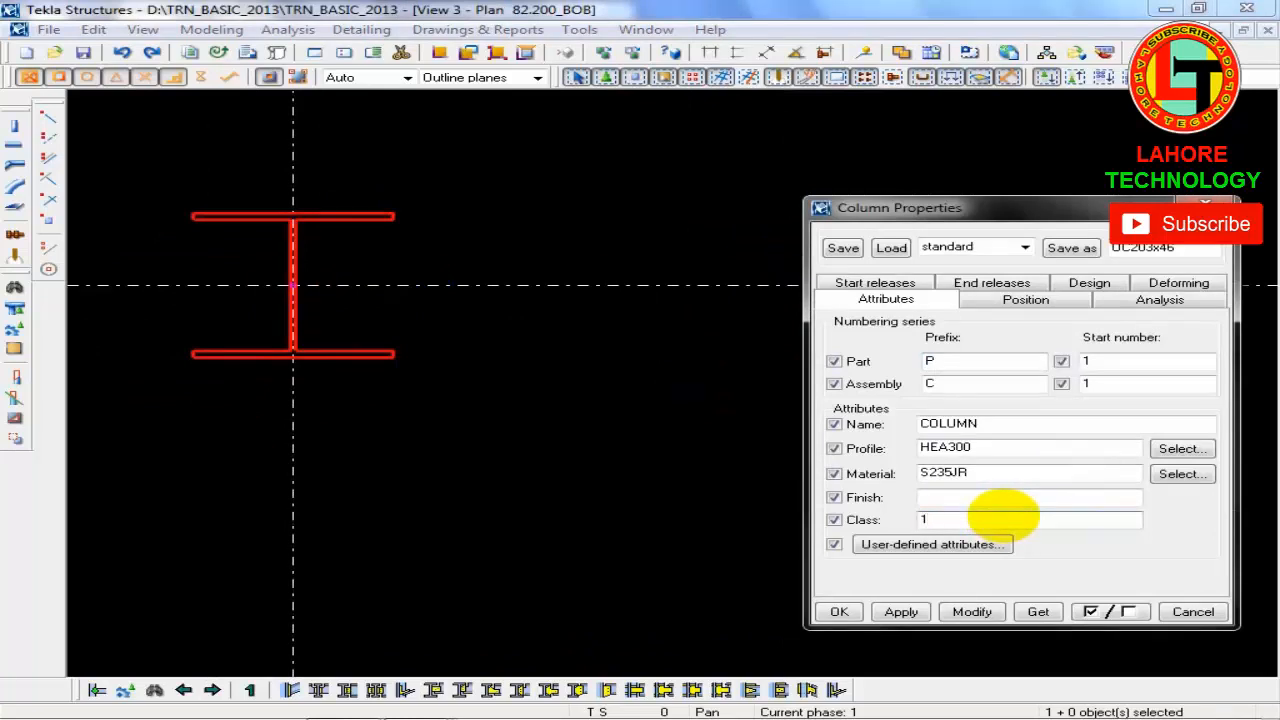
pyautogui.click(972, 611)
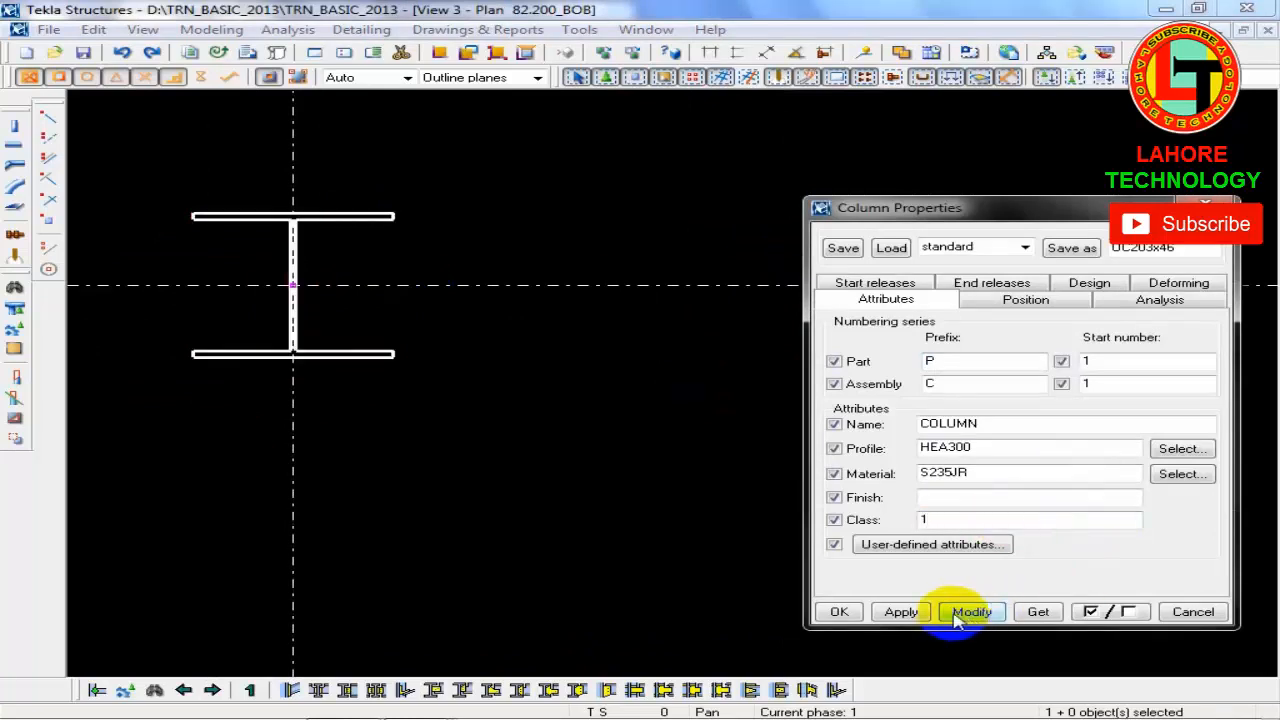
pyautogui.click(842, 612)
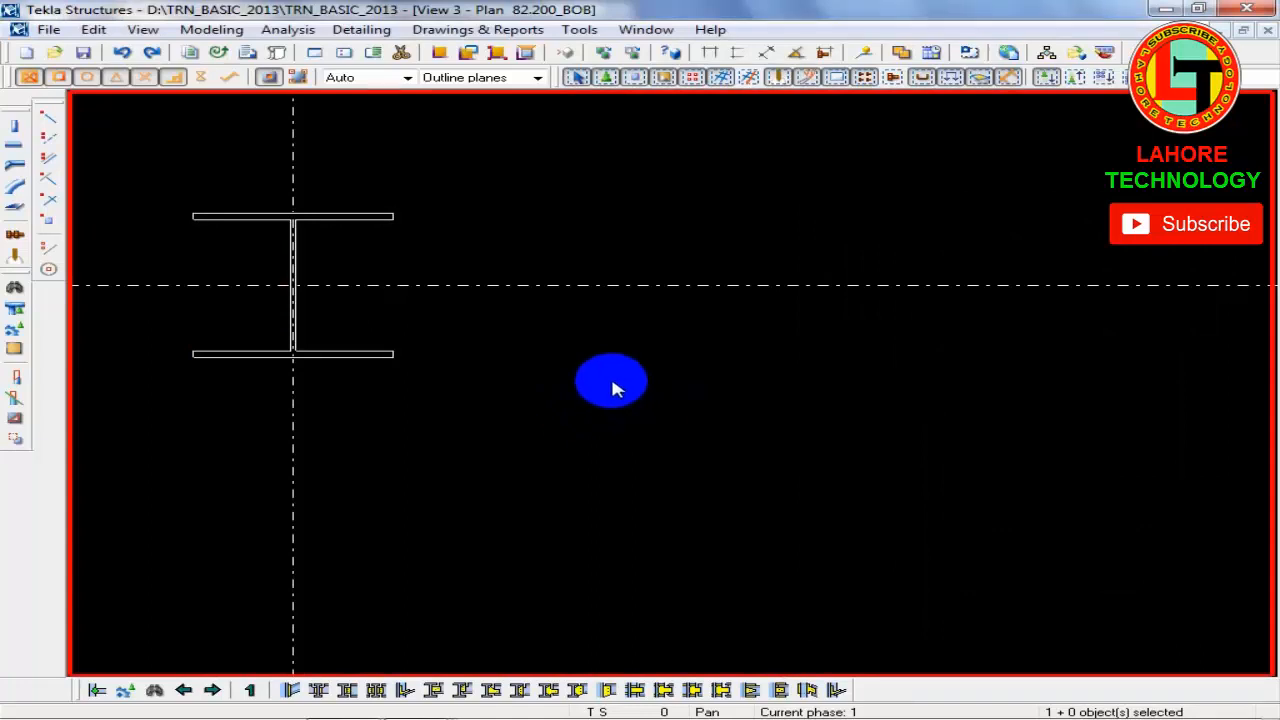
pyautogui.scroll(-2, 611, 386)
pyautogui.scroll(4, 486, 346)
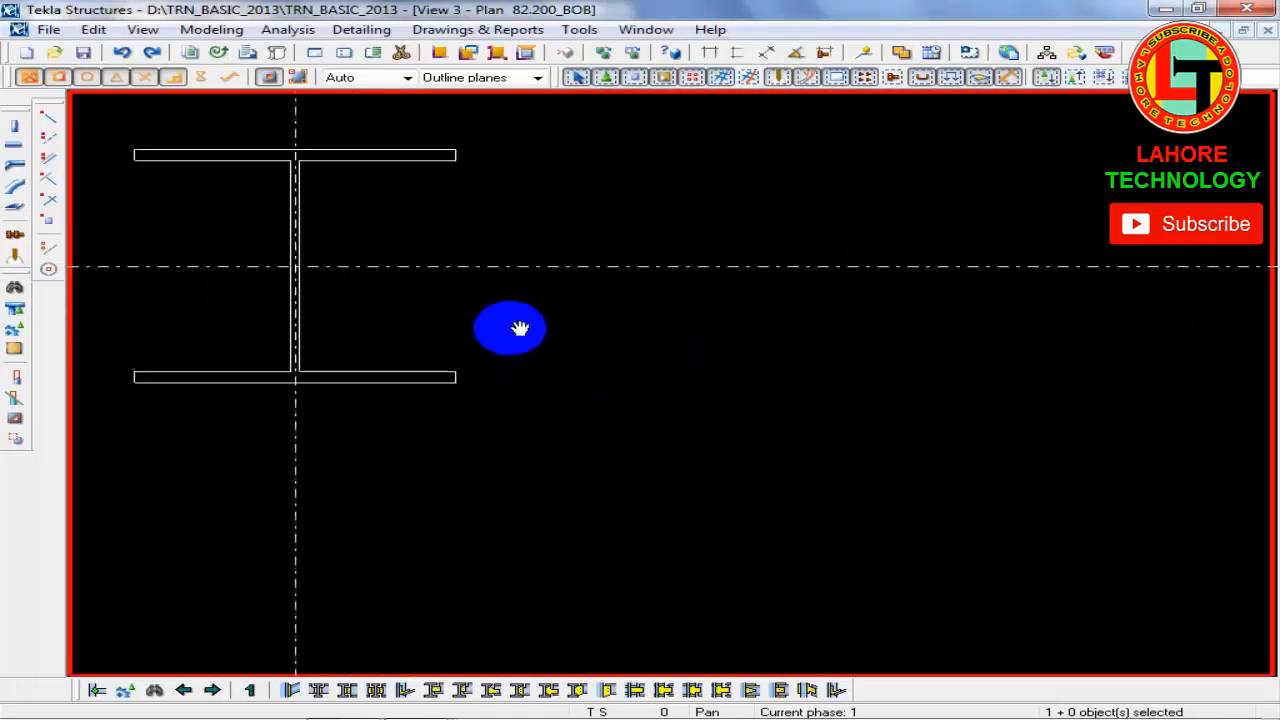
# Step: Try class 9 on the column at grid A-2, set its class back to 1, and close its properties
pyautogui.scroll(-4, 458, 318)
pyautogui.scroll(-2, 451, 310)
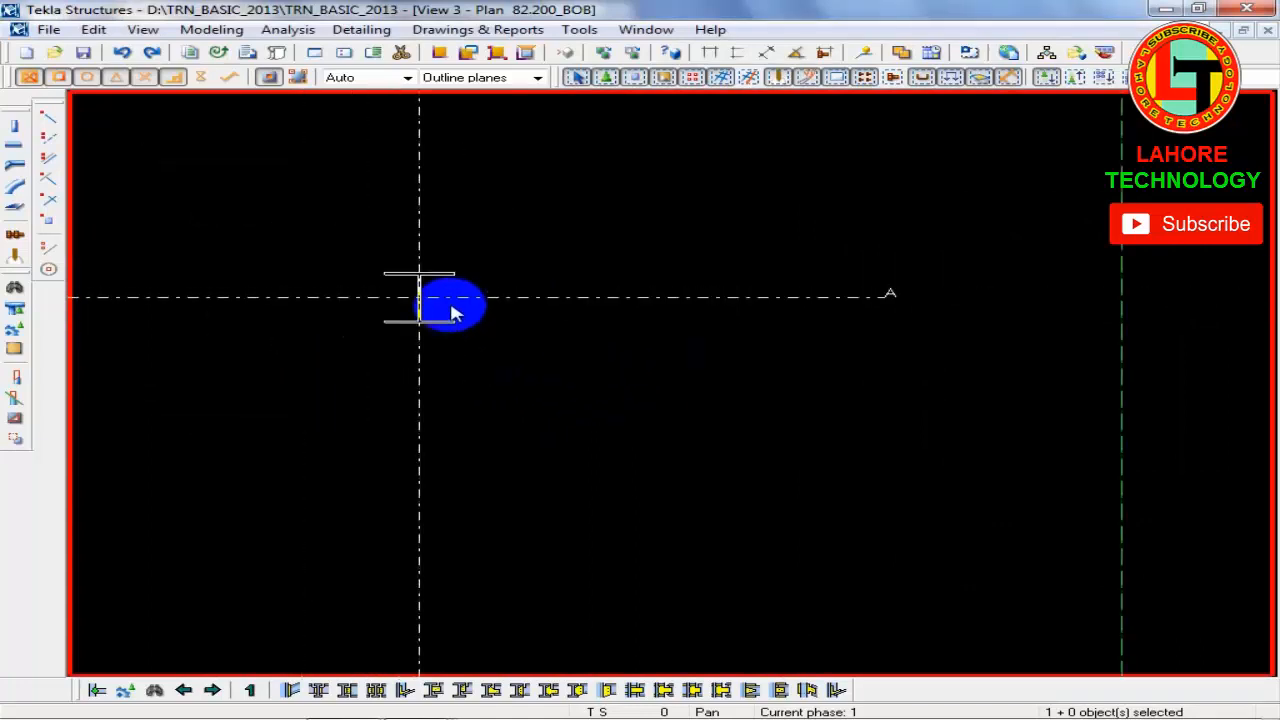
pyautogui.scroll(4, 420, 288)
pyautogui.moveTo(486, 288); pyautogui.dragTo(397, 231, button='middle')
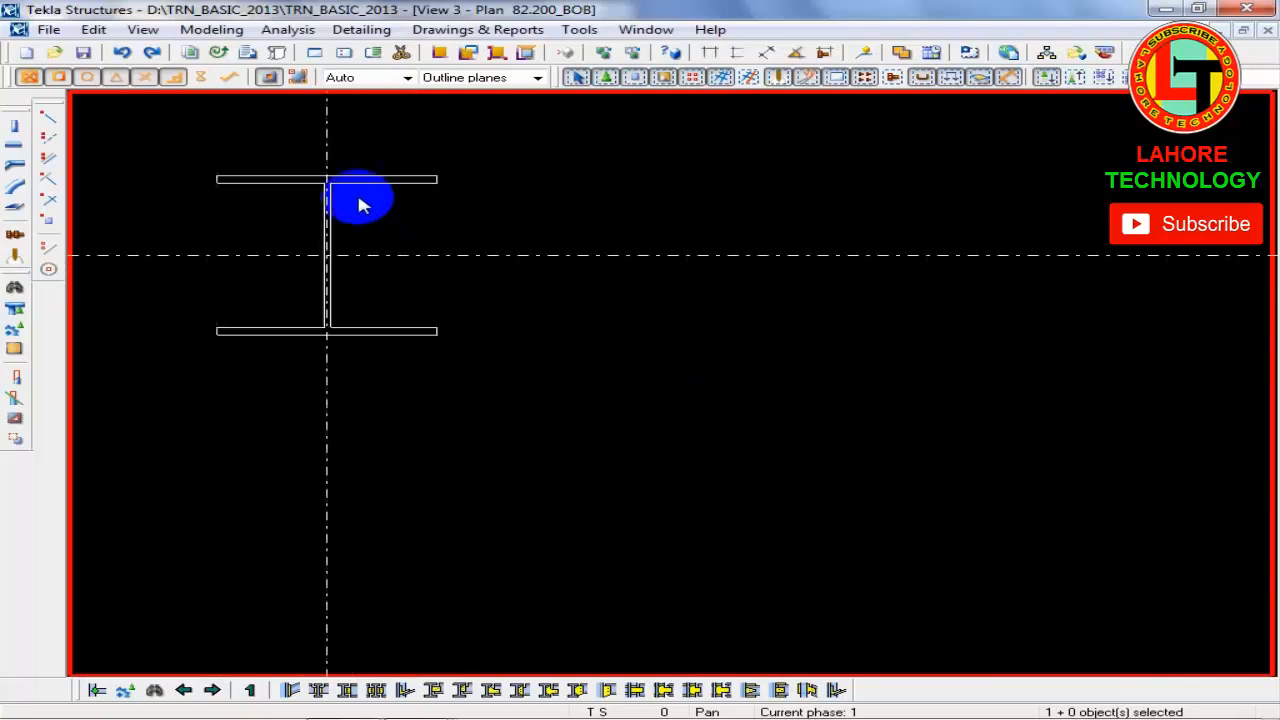
pyautogui.doubleClick(380, 190)
pyautogui.click(967, 519)
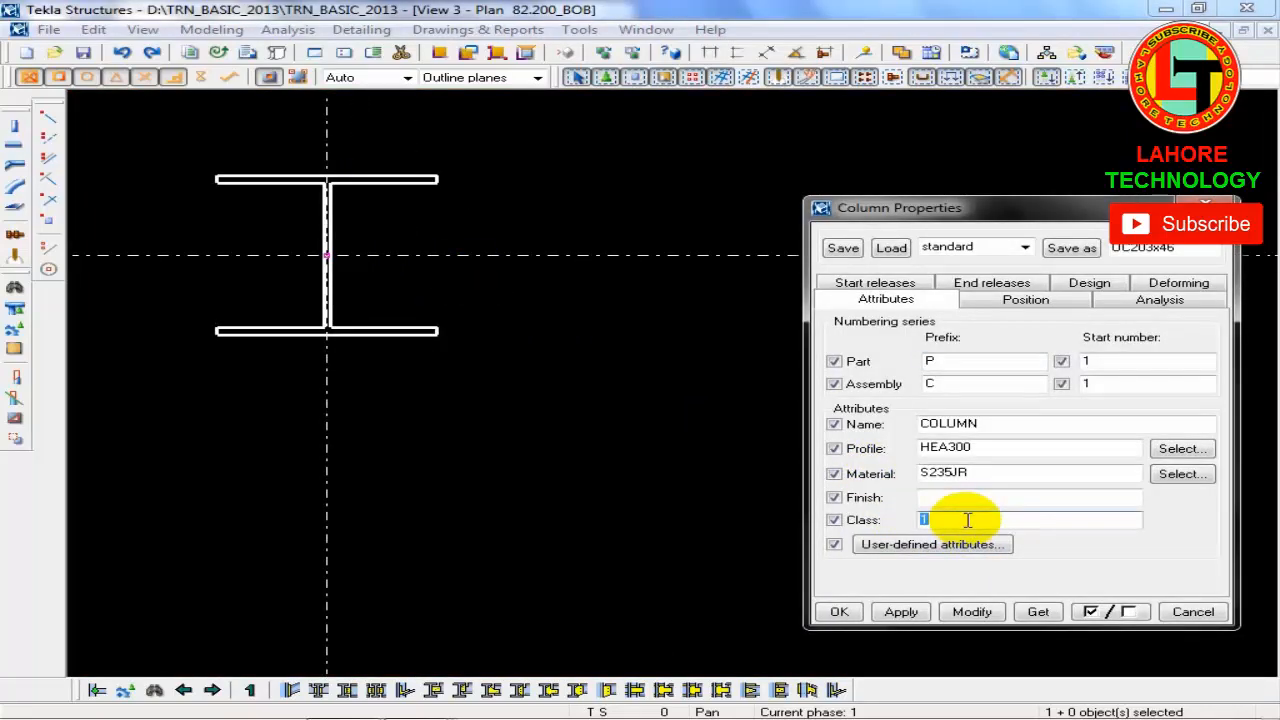
pyautogui.click(985, 616)
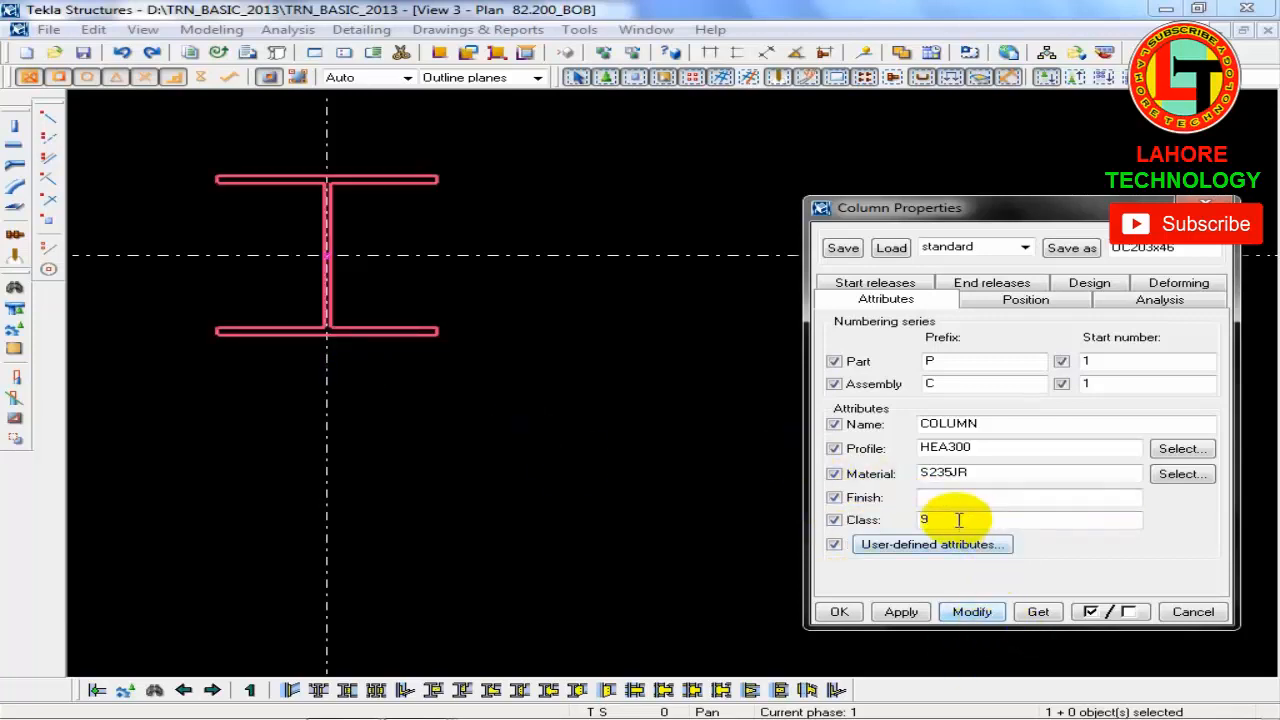
pyautogui.click(971, 611)
pyautogui.click(839, 611)
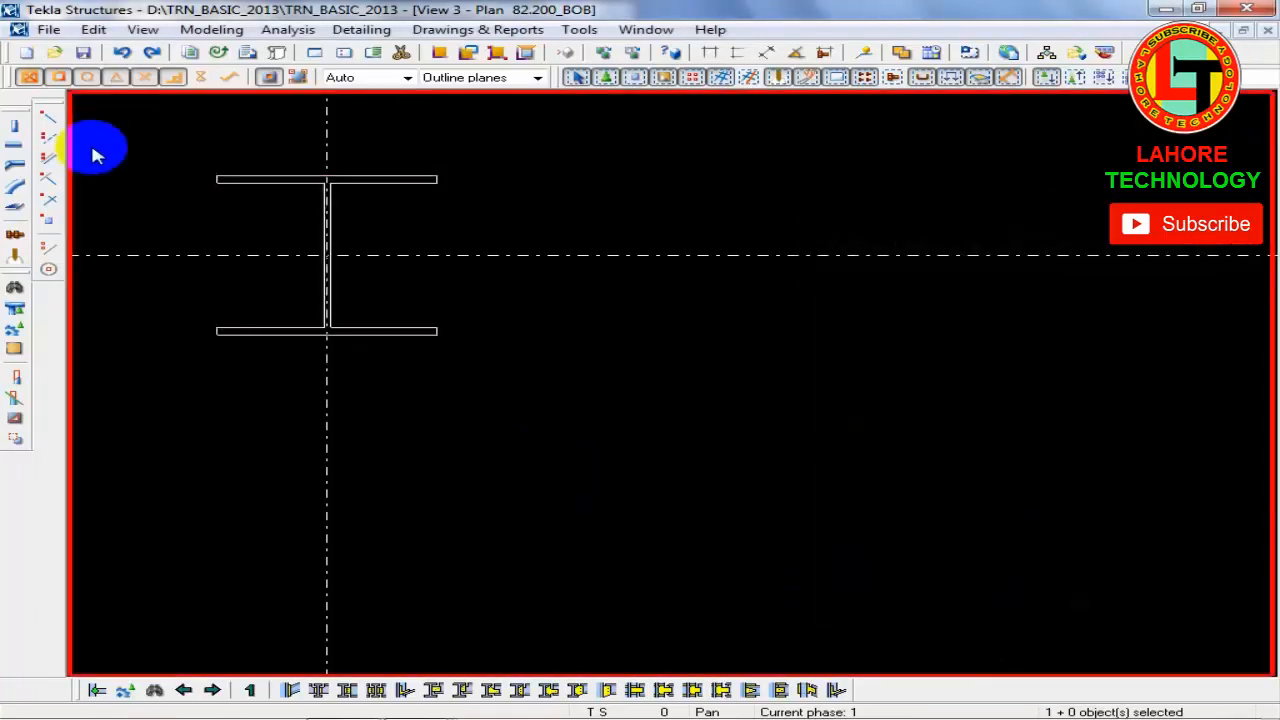
# Step: Open the properties of the column at grid A-2 and close the profile horizontal position, rotation and vertical position PDFs in Adobe Acrobat
pyautogui.doubleClick(385, 187)
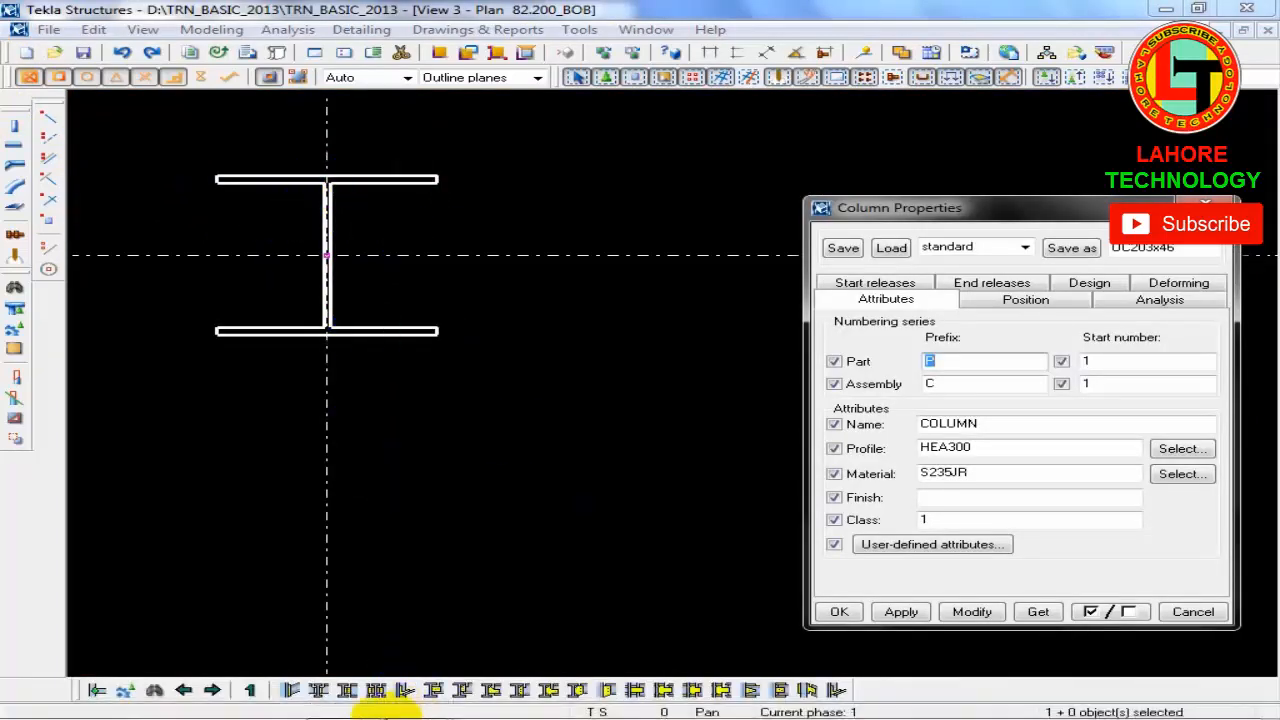
pyautogui.click(402, 709)
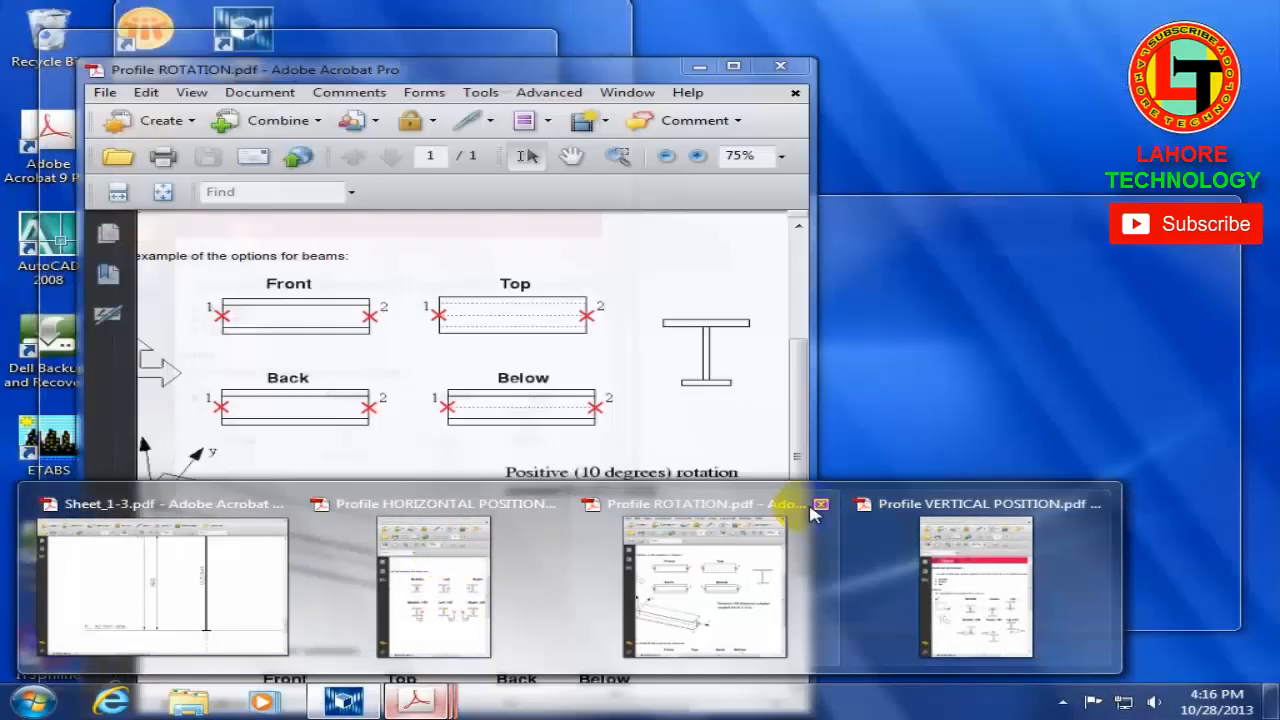
pyautogui.click(821, 503)
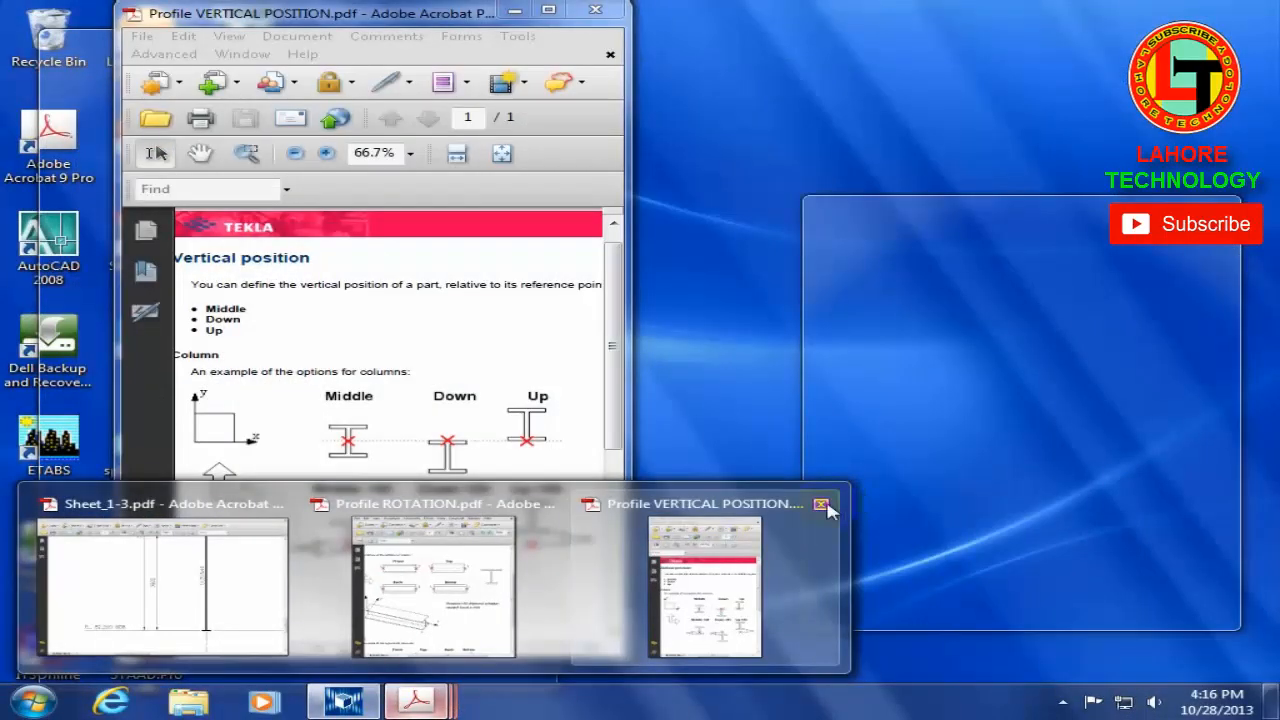
pyautogui.click(822, 504)
pyautogui.click(674, 503)
# Step: Check the column orientation at grid line 2 in Sheet_1-3.pdf in Adobe Acrobat and return to Tekla Structures
pyautogui.click(486, 591)
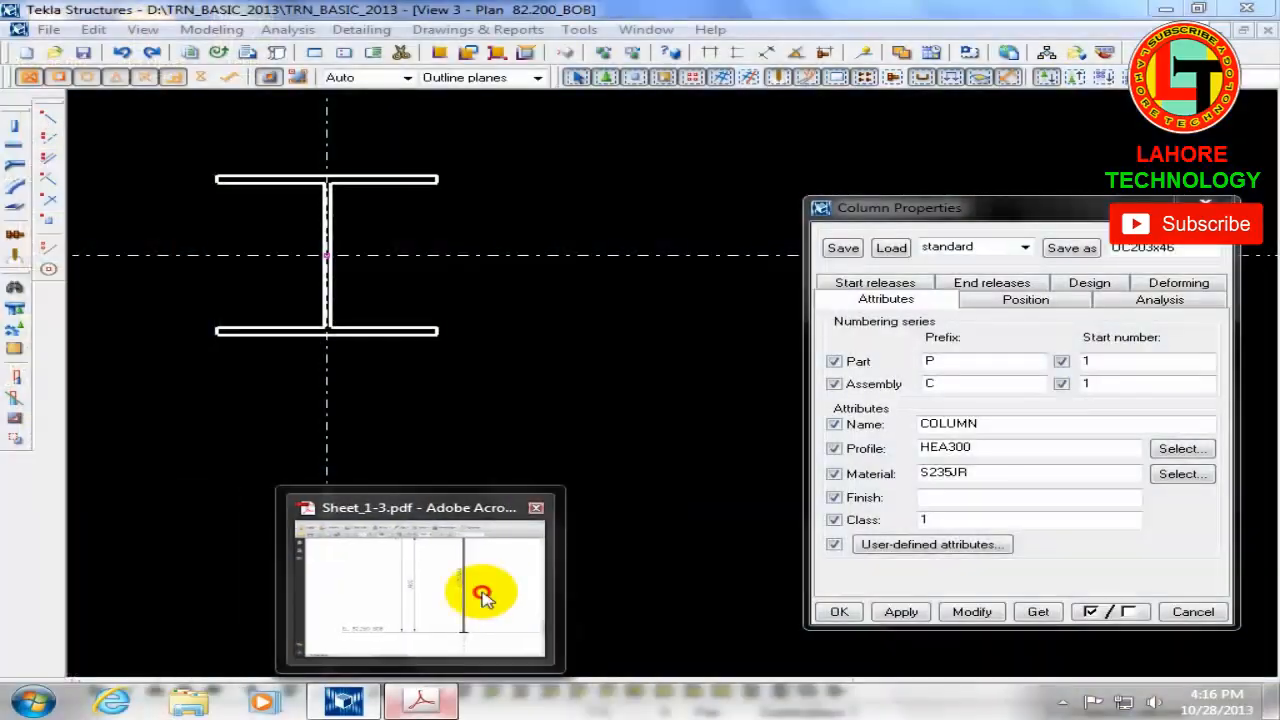
pyautogui.moveTo(717, 440); pyautogui.dragTo(712, 342, button='middle')
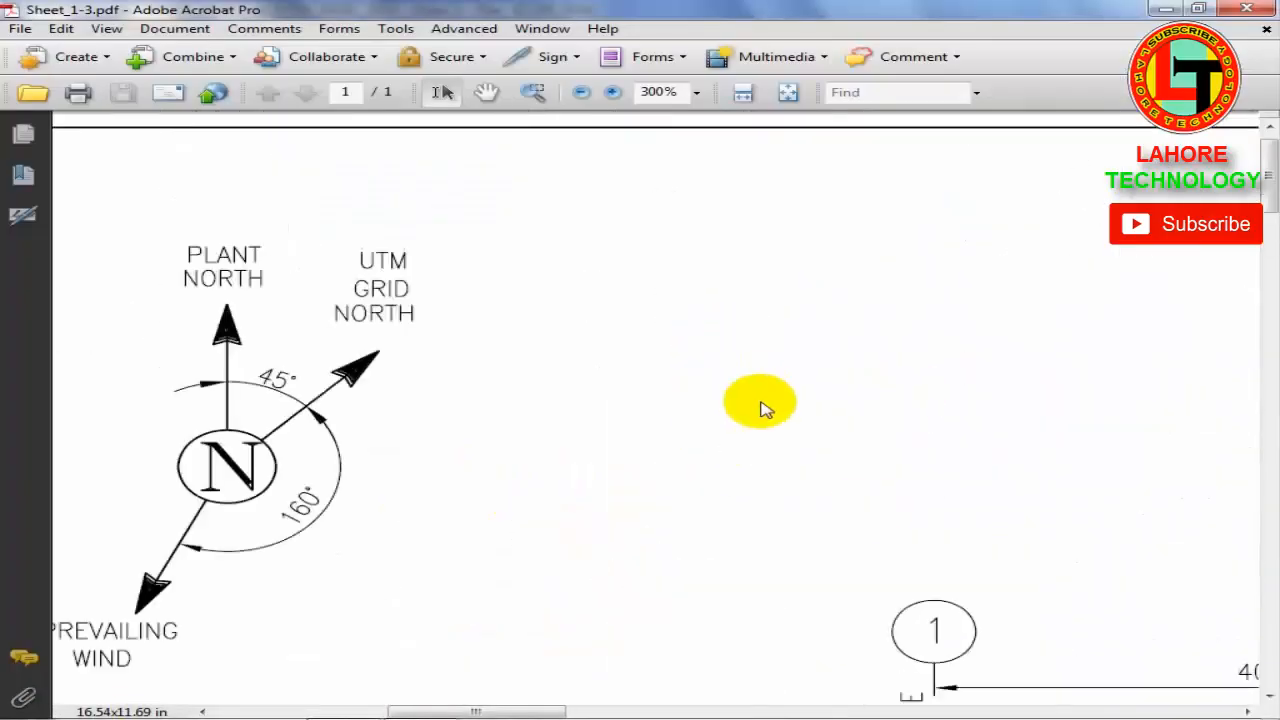
pyautogui.moveTo(868, 510)
pyautogui.mouseDown(button='middle')
pyautogui.moveTo(909, 520)
pyautogui.moveTo(871, 614)
pyautogui.mouseUp(button='middle')
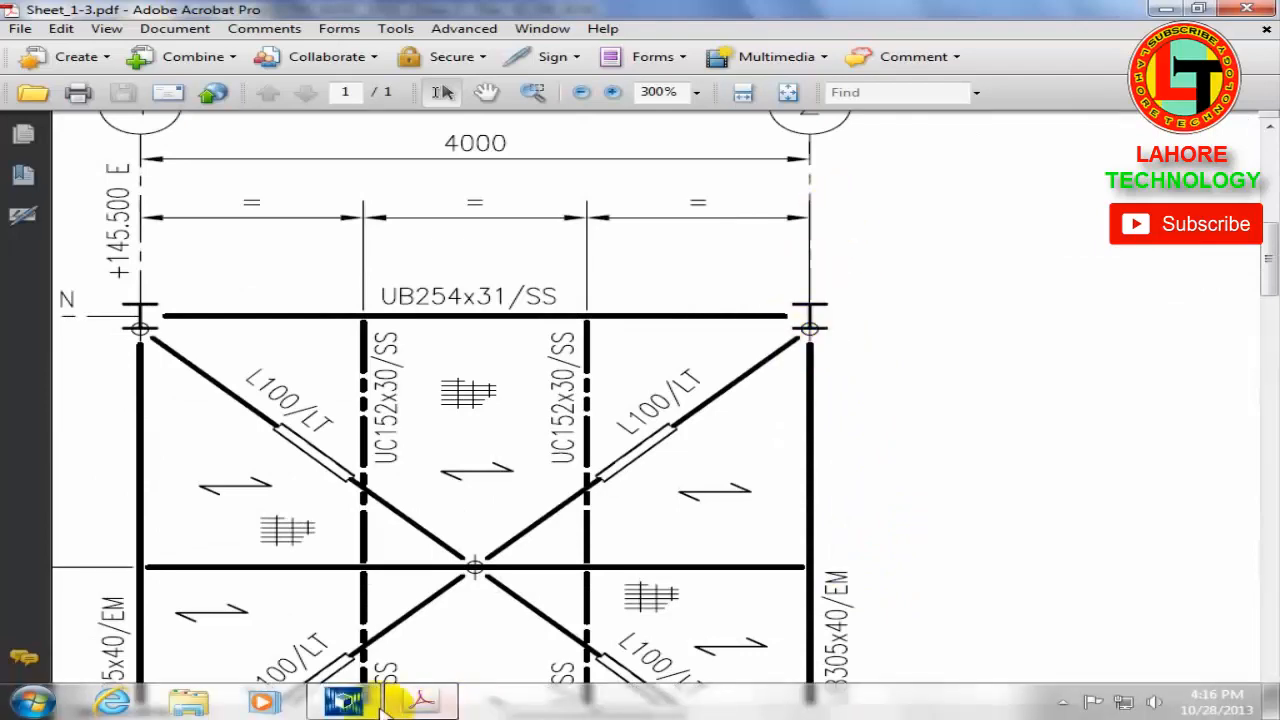
pyautogui.click(368, 703)
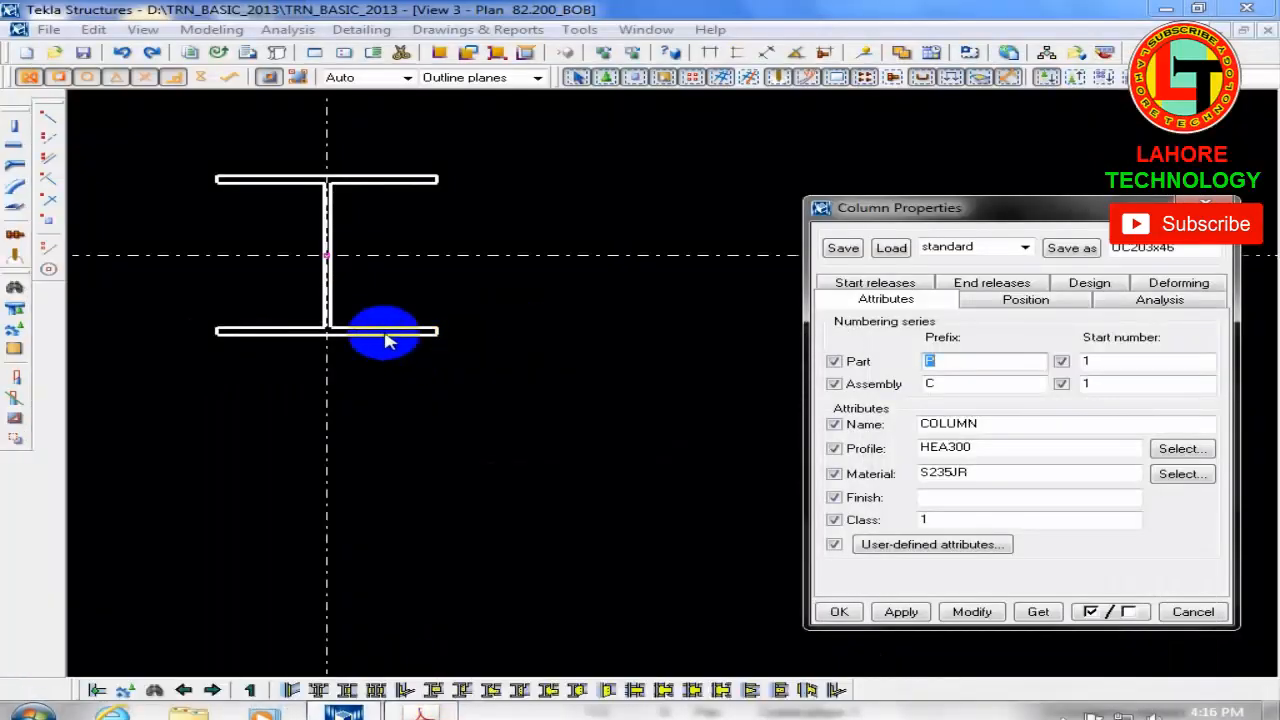
pyautogui.click(459, 438)
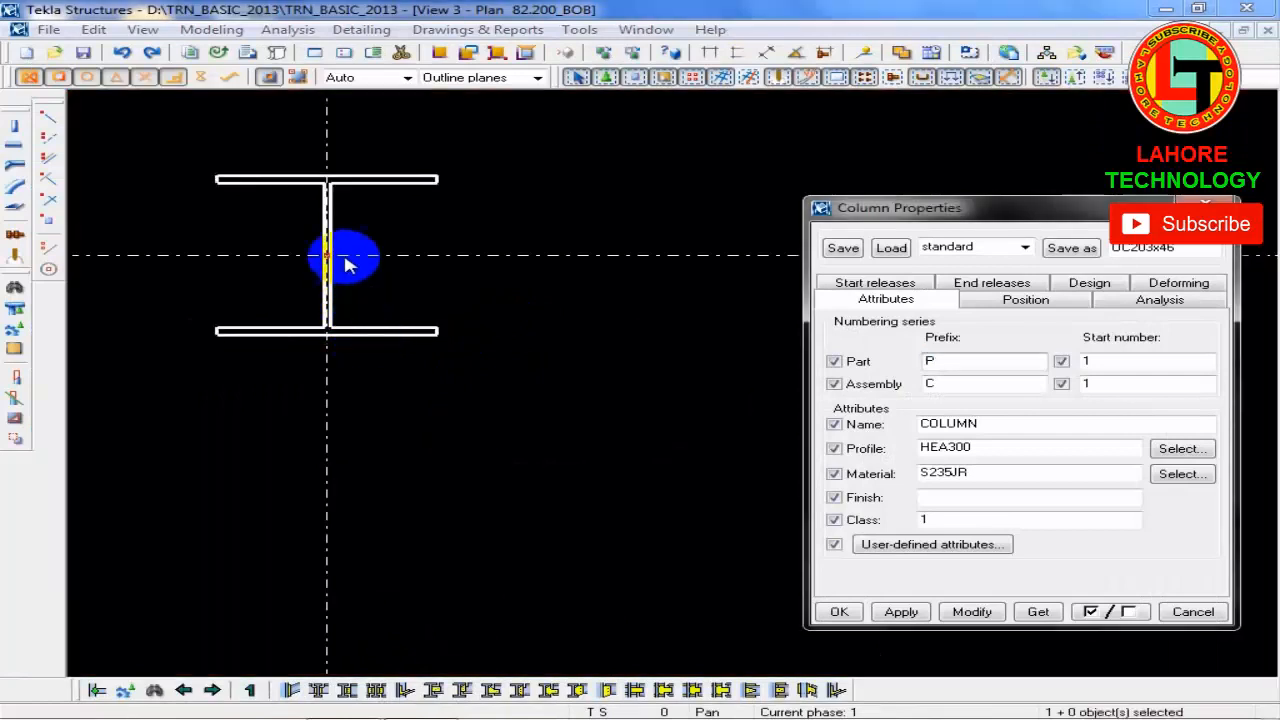
pyautogui.scroll(5, 391, 266)
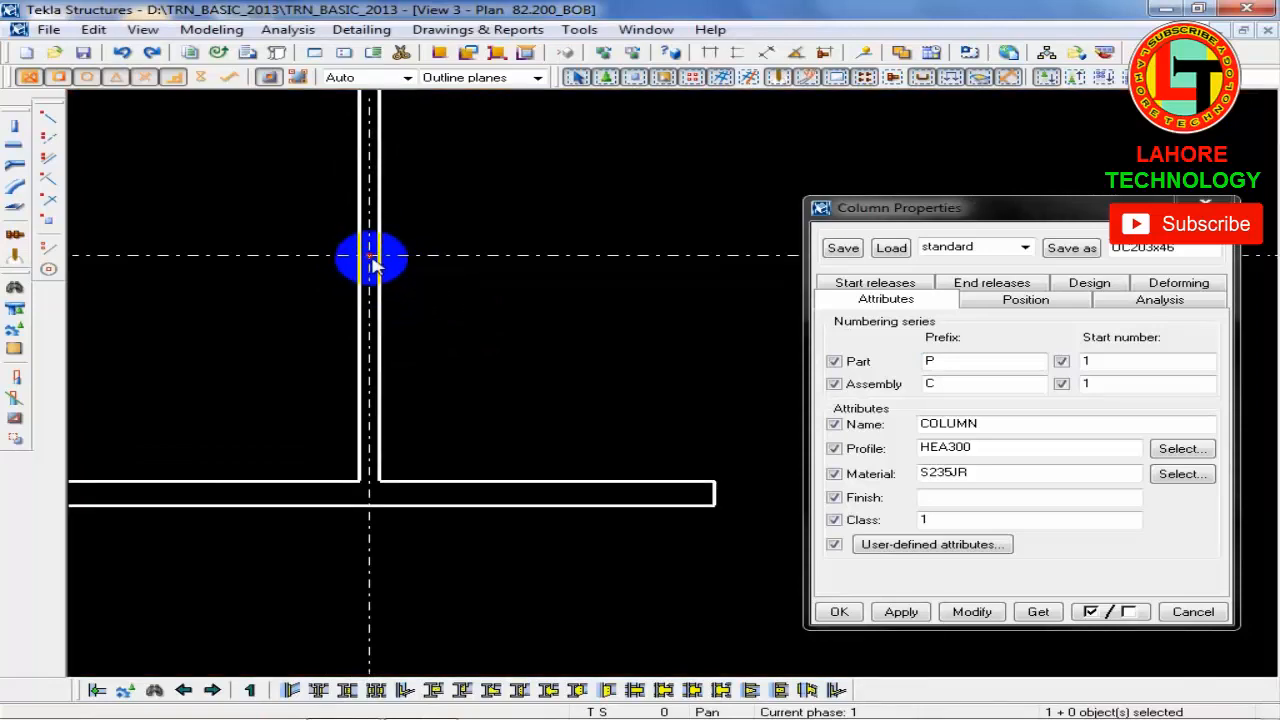
pyautogui.doubleClick(569, 363)
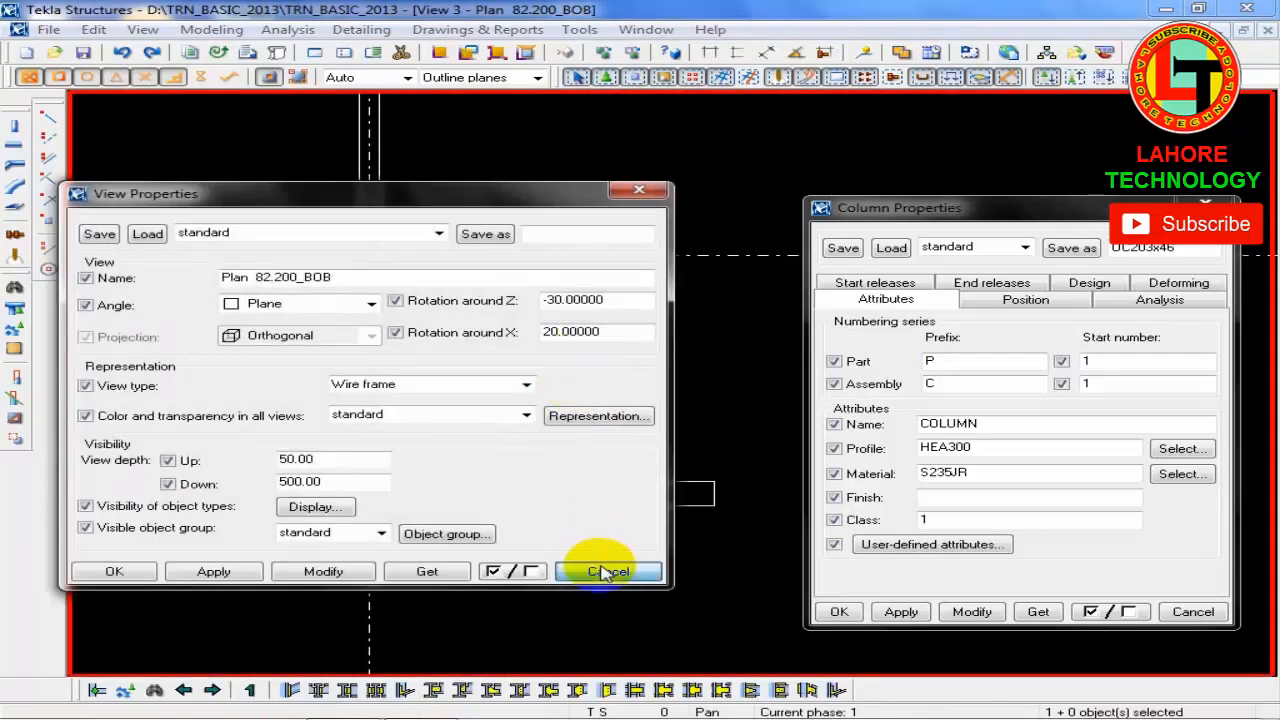
pyautogui.click(605, 572)
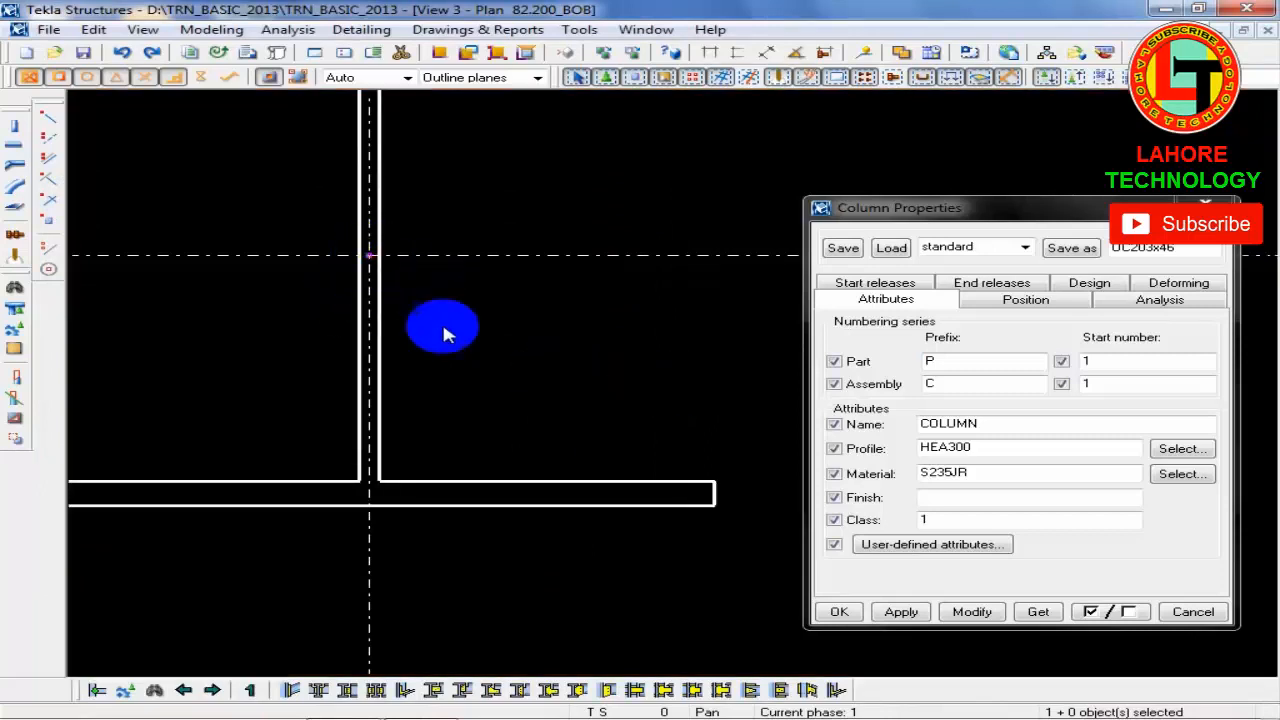
pyautogui.click(373, 260)
pyautogui.click(372, 261)
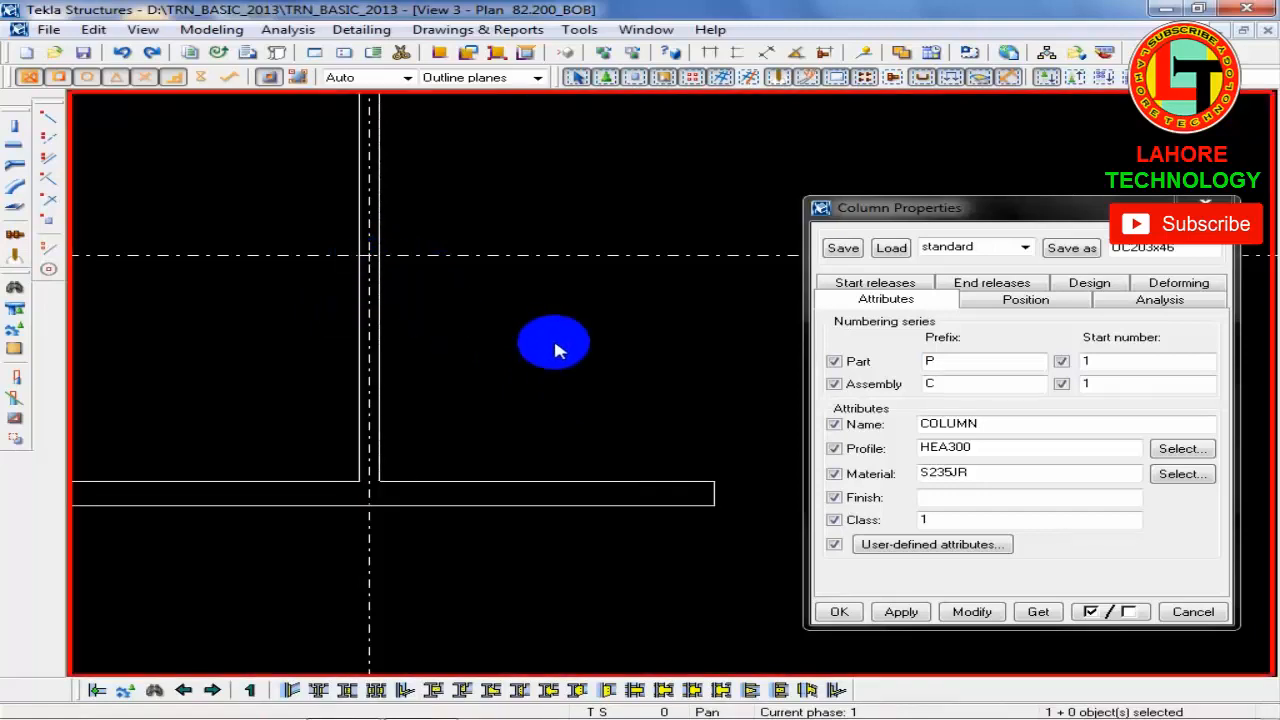
# Step: Set the point size of the Plan 82.200_BOB view to In model with a value of 50
pyautogui.doubleClick(555, 350)
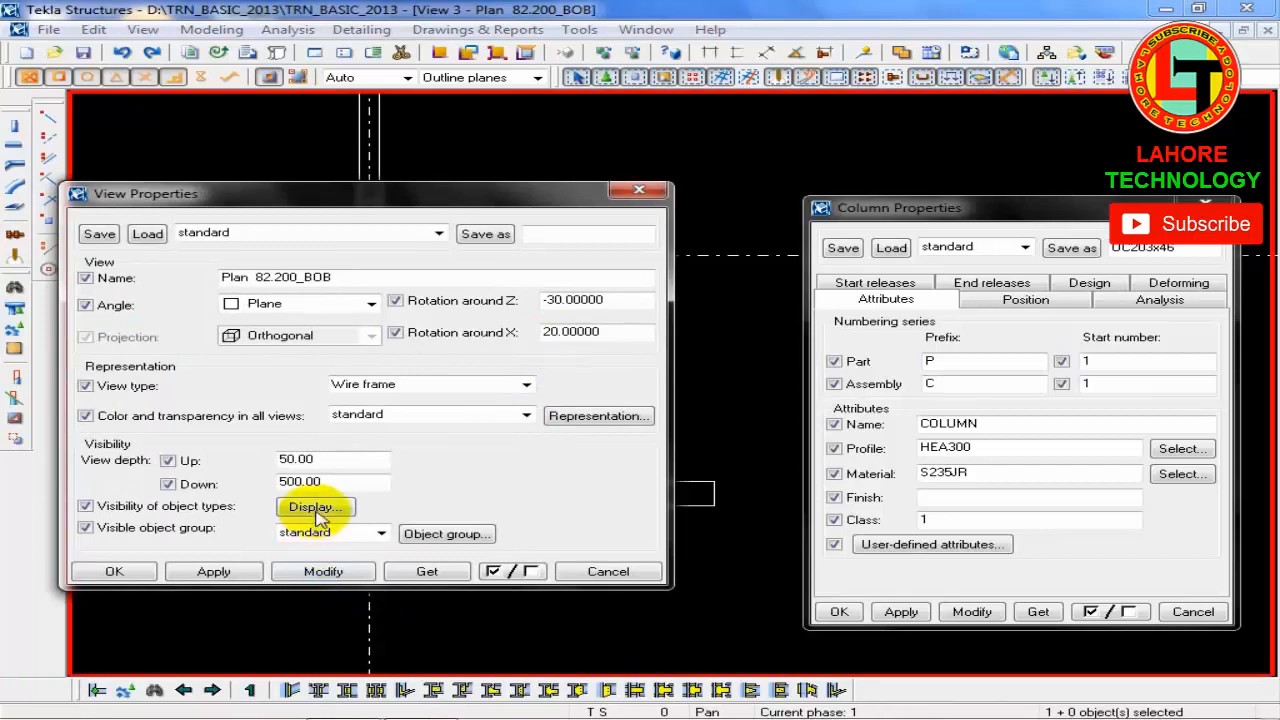
pyautogui.click(314, 508)
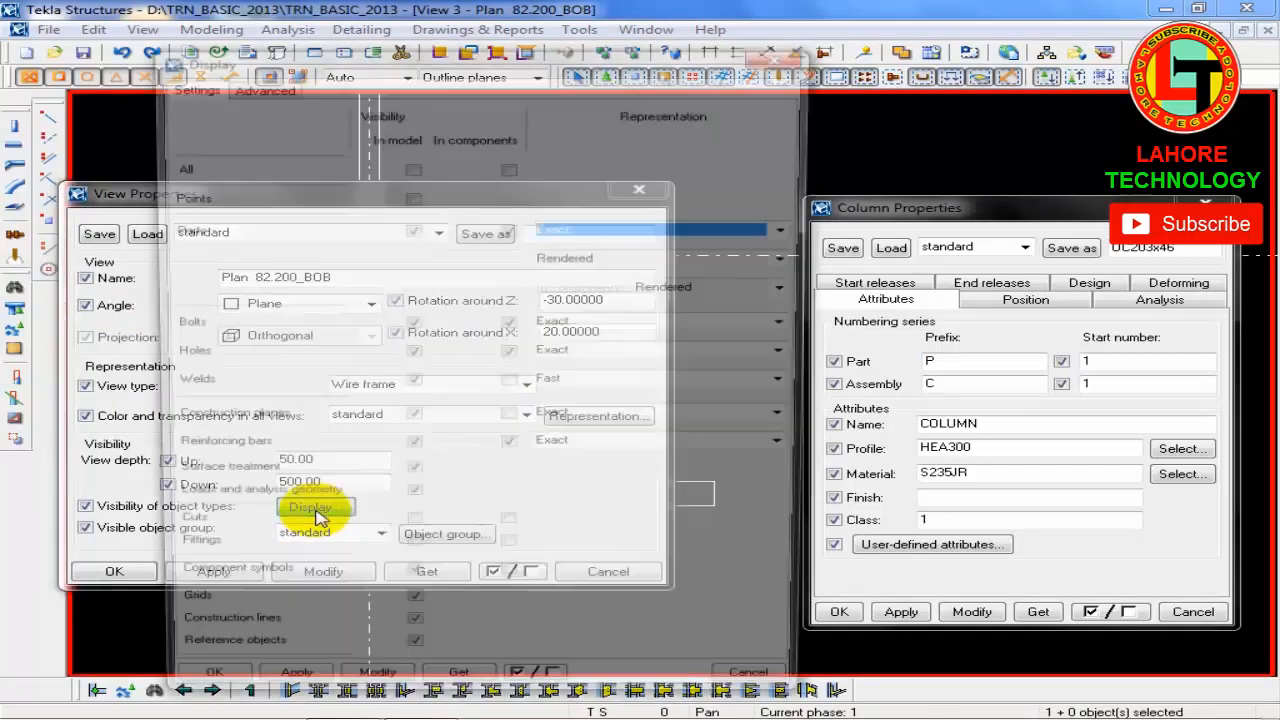
pyautogui.click(255, 88)
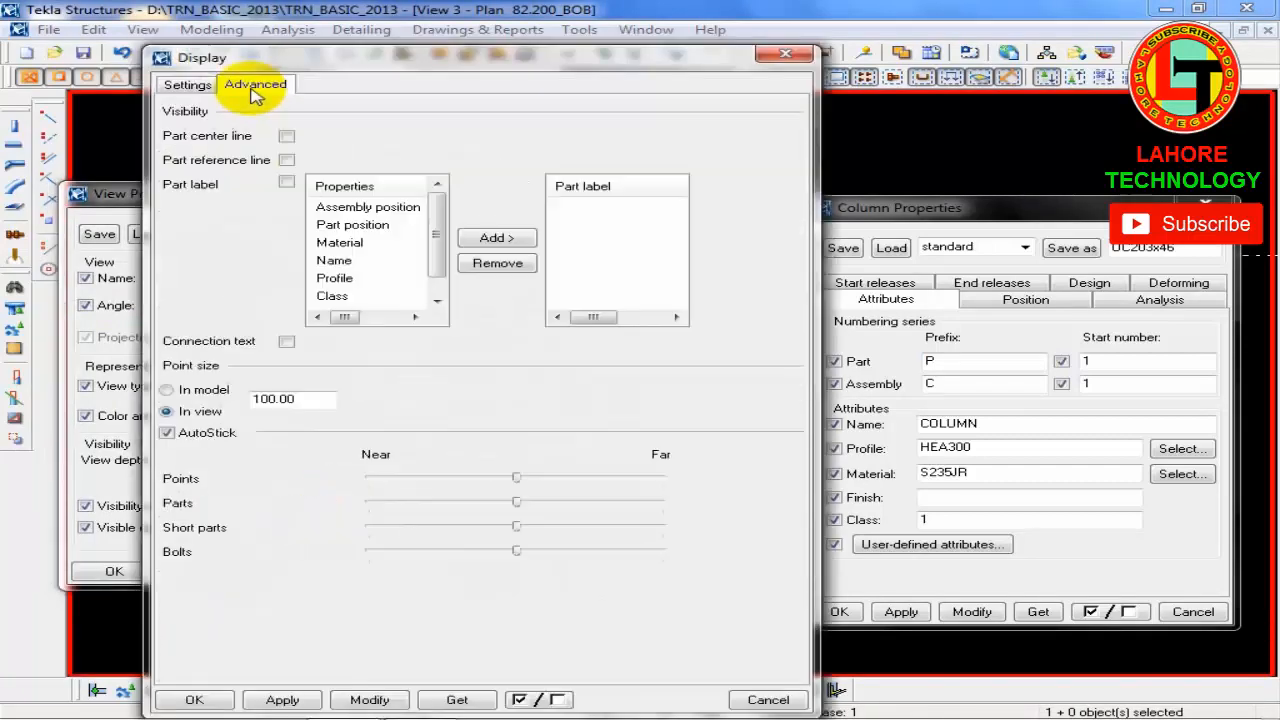
pyautogui.click(206, 396)
pyautogui.moveTo(314, 403); pyautogui.dragTo(166, 408)
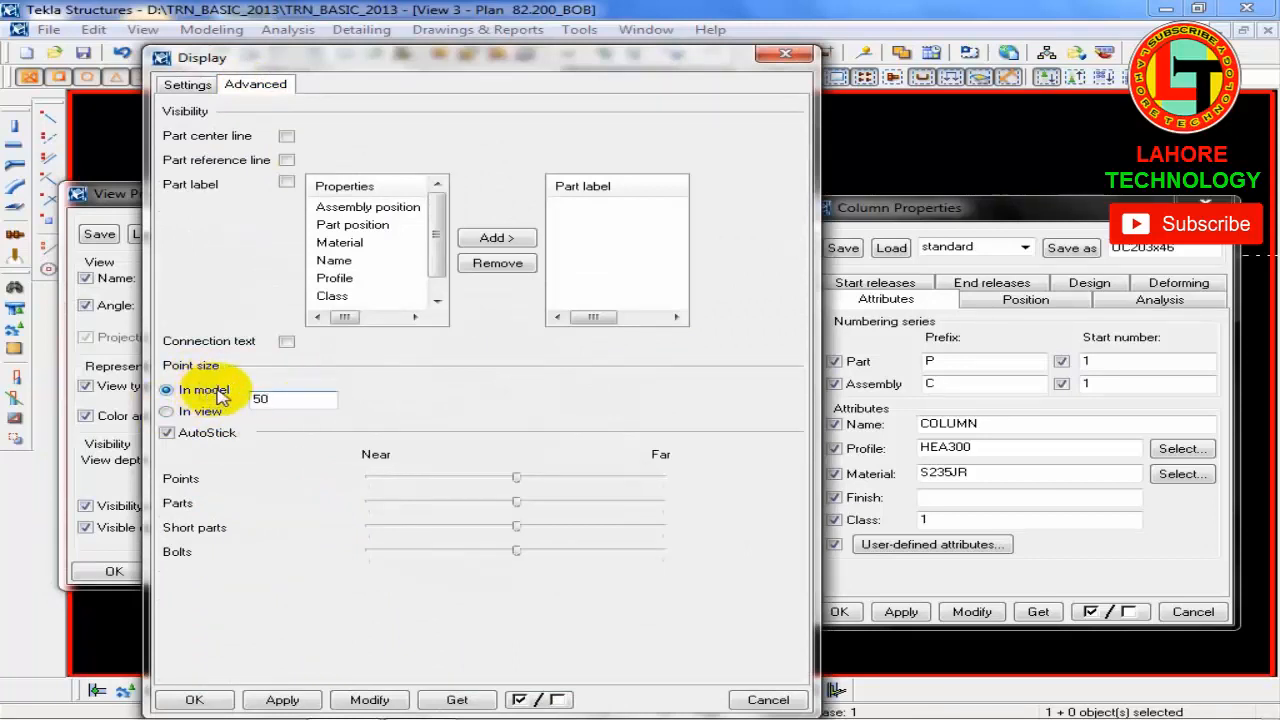
pyautogui.moveTo(515, 60); pyautogui.dragTo(600, 20)
pyautogui.click(454, 655)
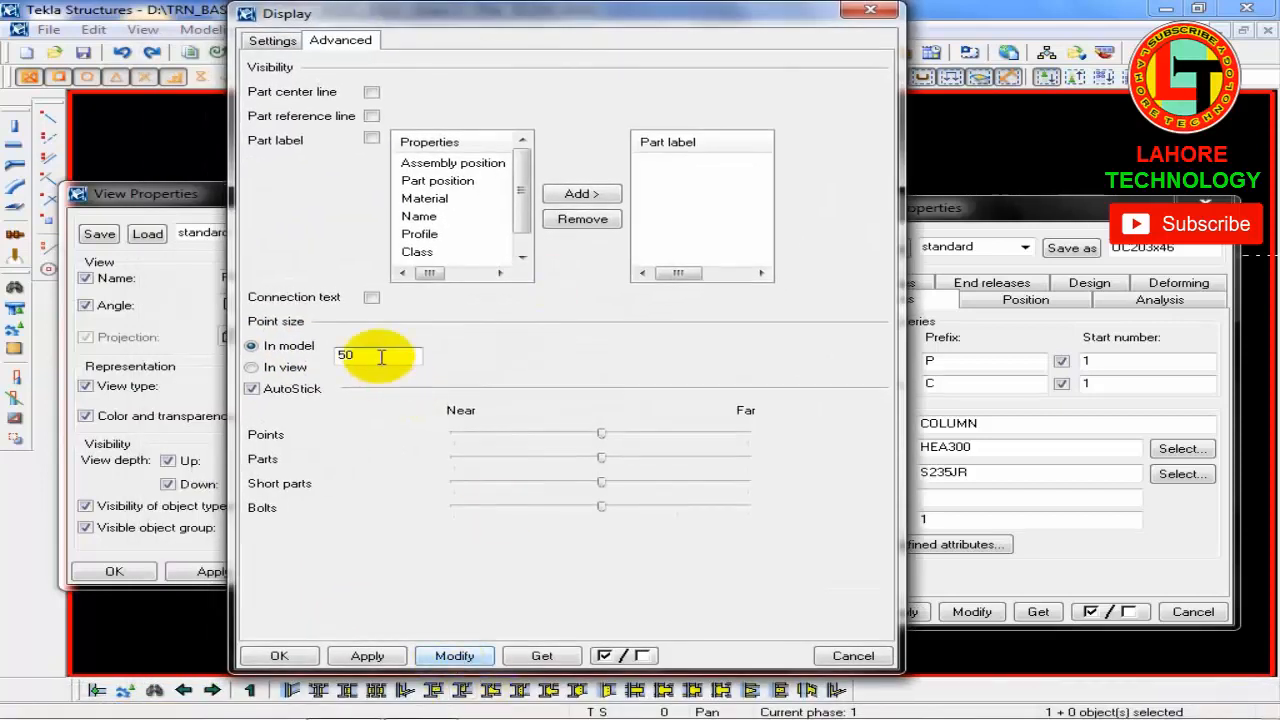
# Step: Set the view's In model point size to 100 and close the display and view properties
pyautogui.moveTo(381, 357); pyautogui.dragTo(333, 375)
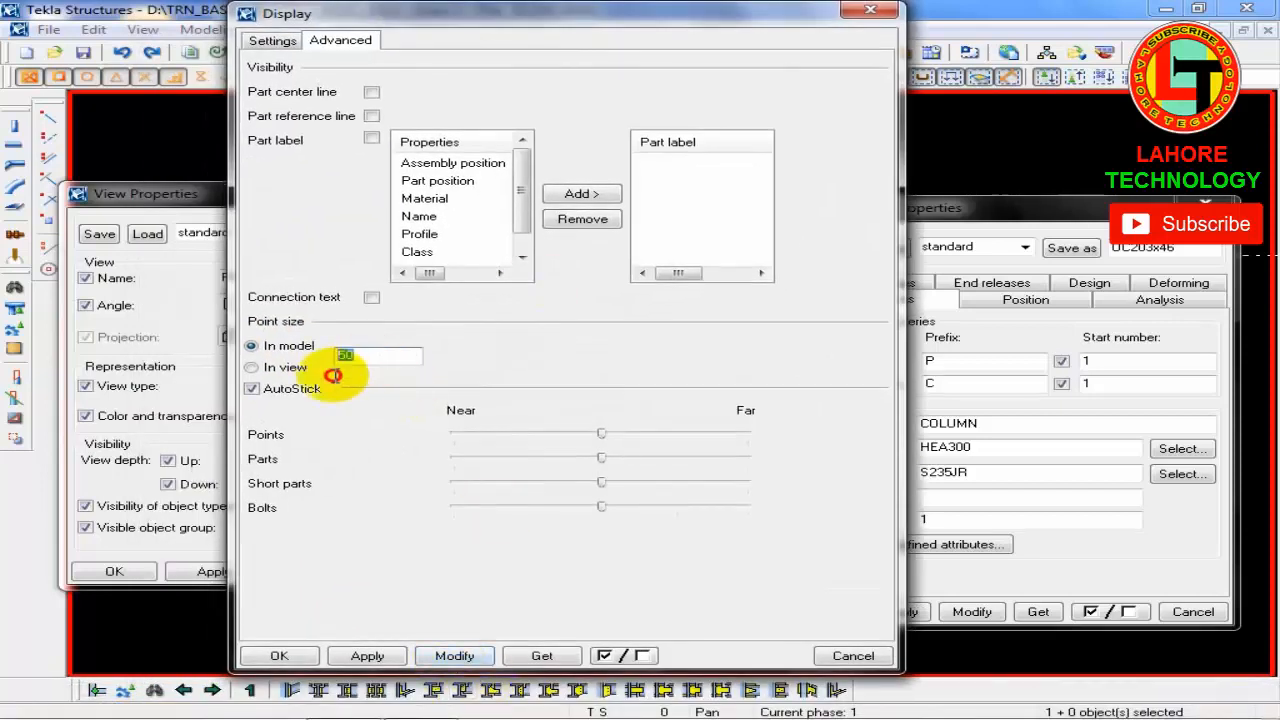
pyautogui.click(455, 655)
pyautogui.click(275, 657)
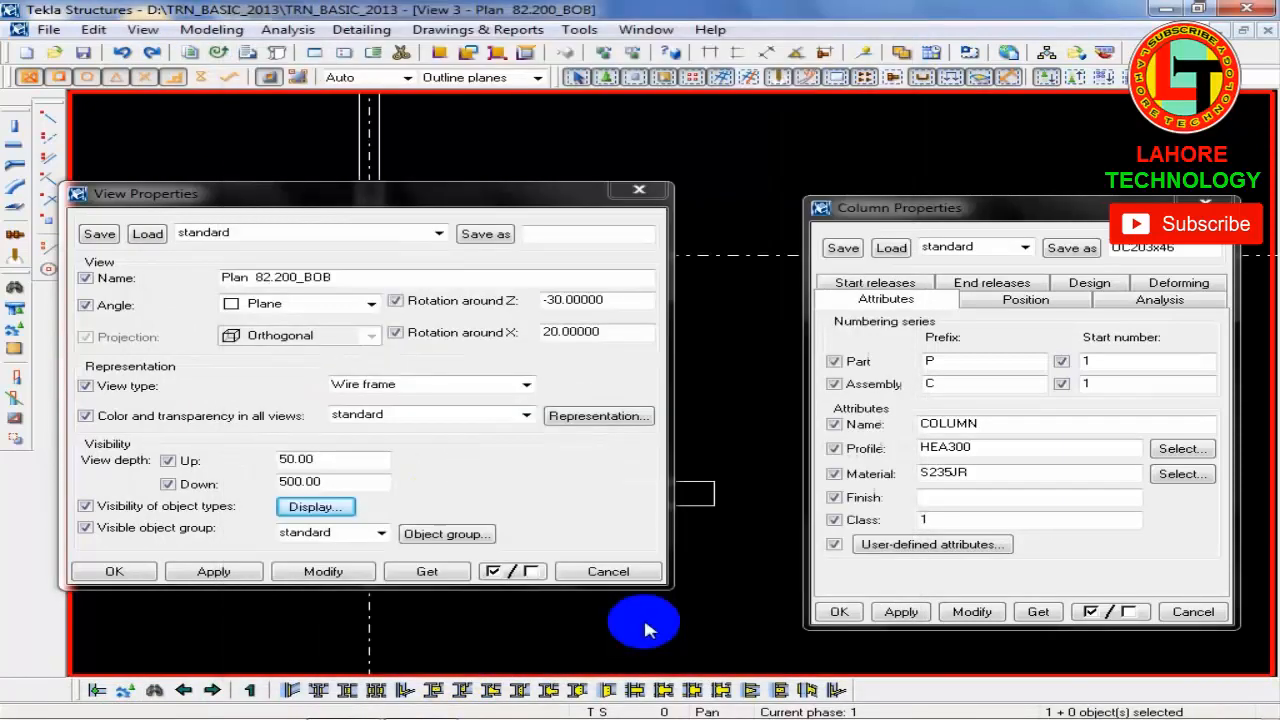
pyautogui.click(607, 571)
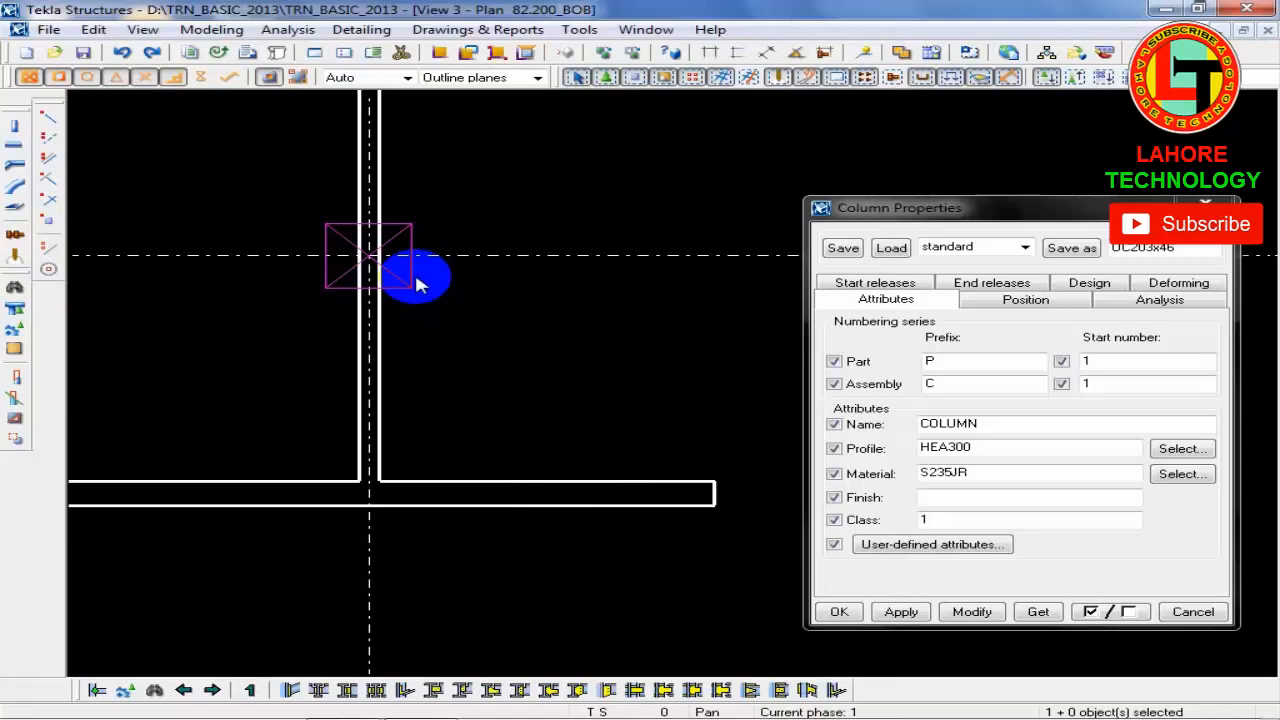
# Step: Reduce the Plan 82.200_BOB view's In model point size to 50 and close the display and view properties
pyautogui.doubleClick(493, 371)
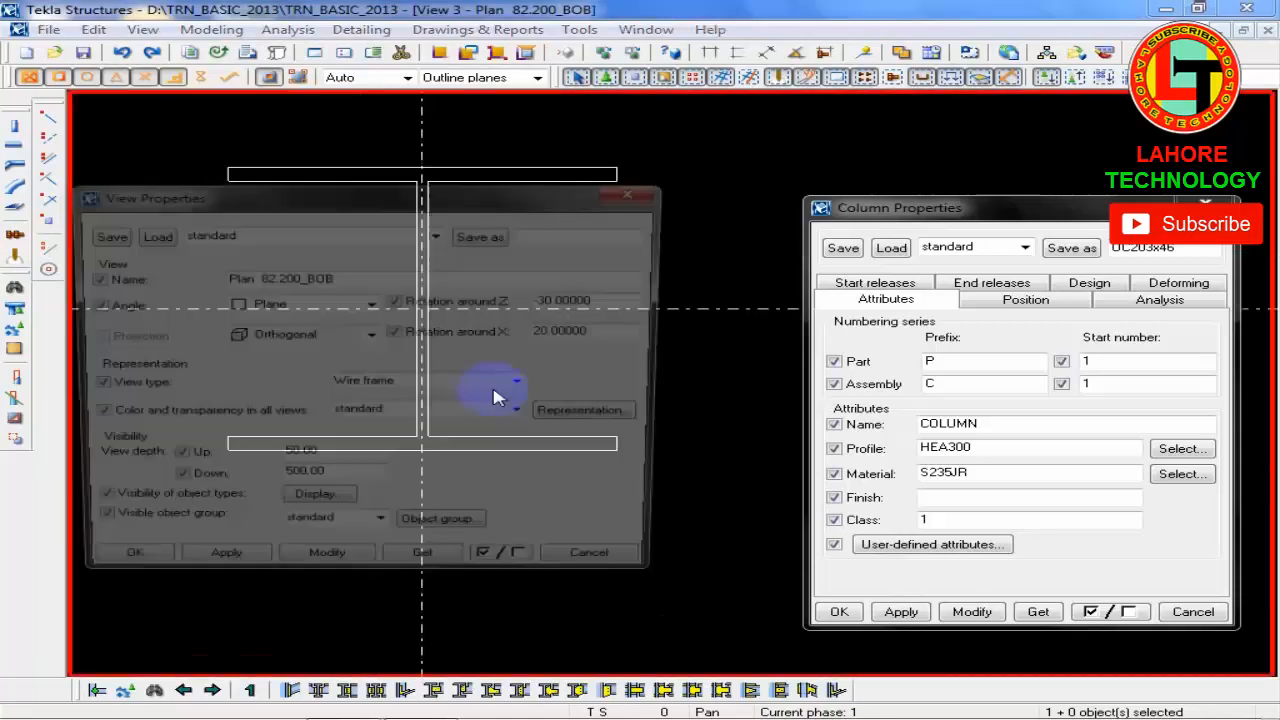
pyautogui.click(335, 507)
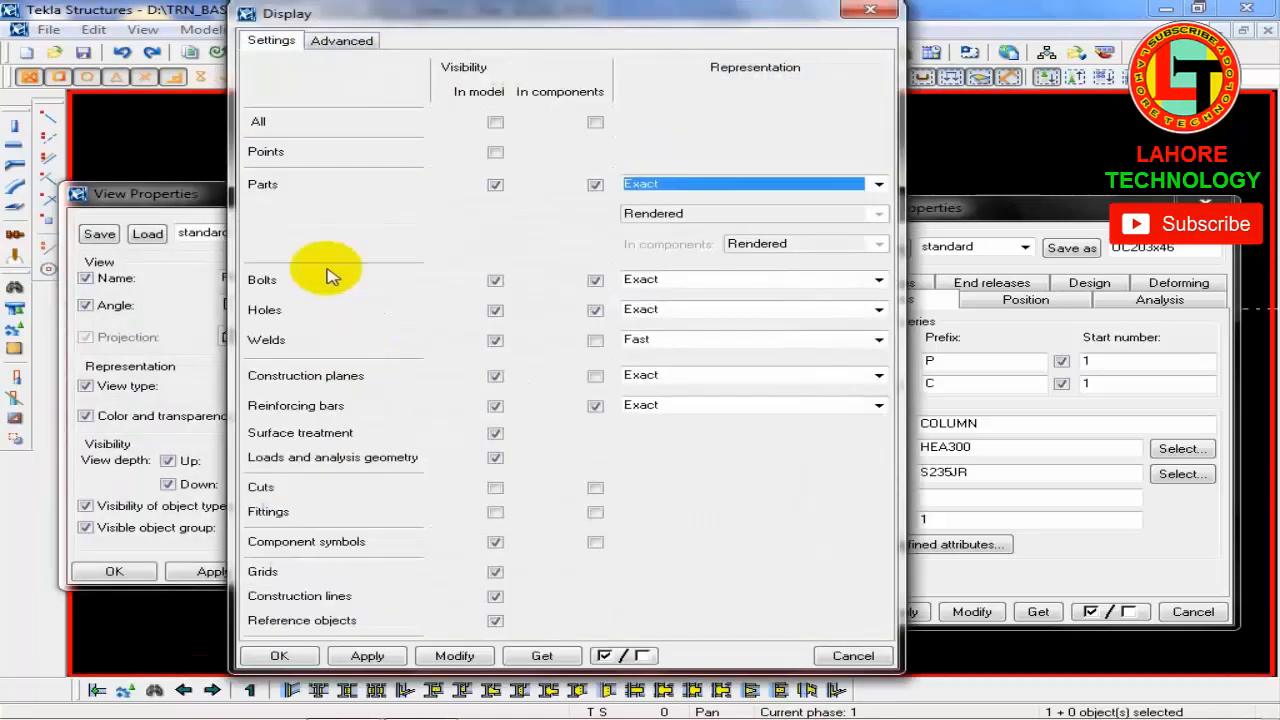
pyautogui.click(338, 42)
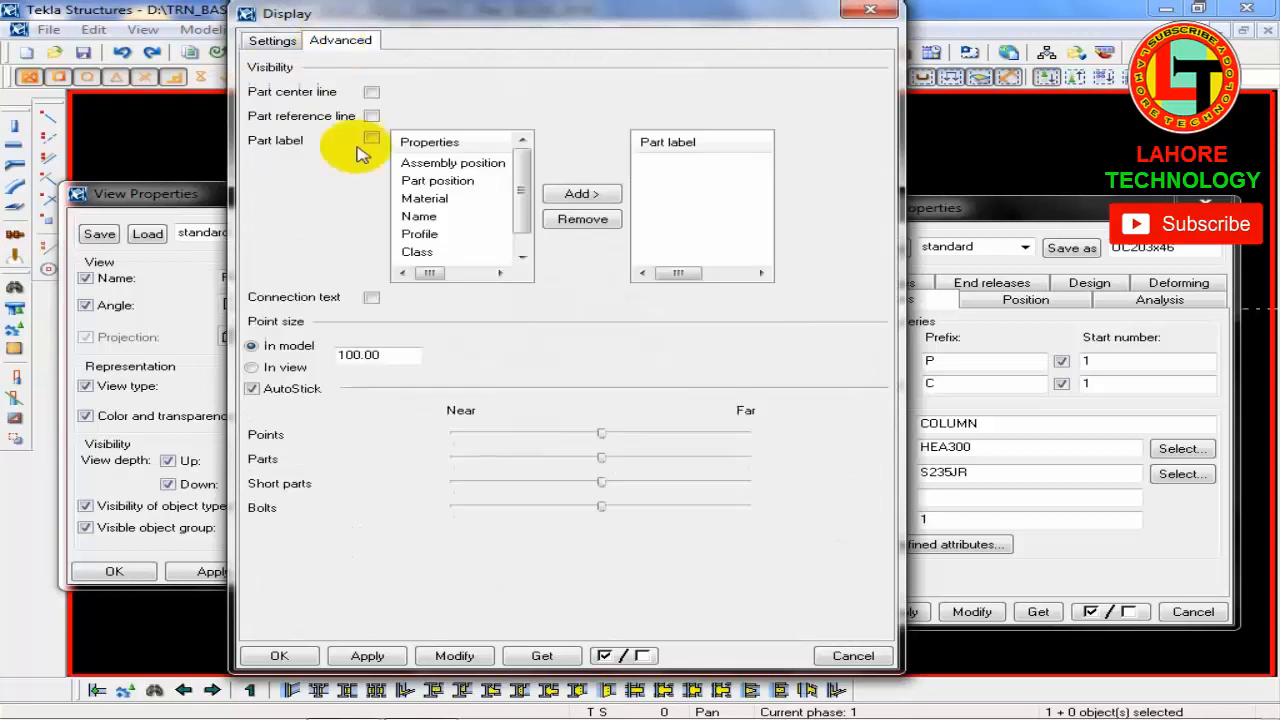
pyautogui.doubleClick(385, 356)
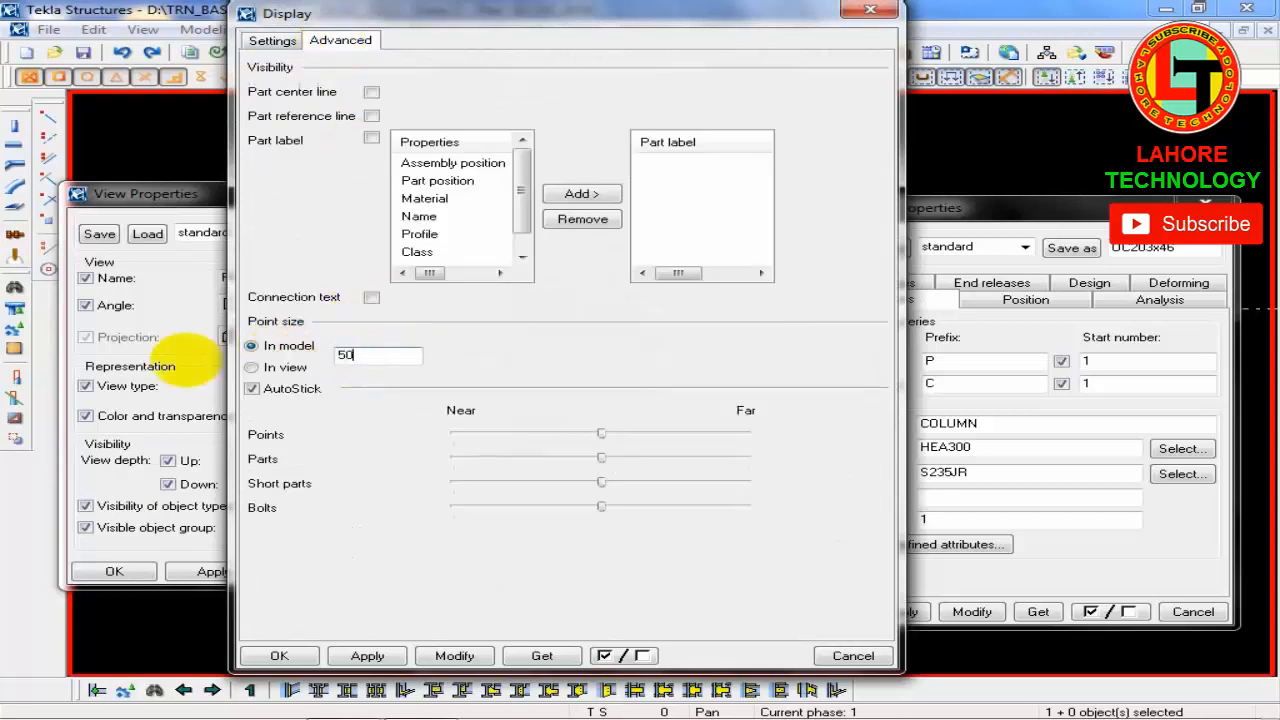
pyautogui.click(283, 655)
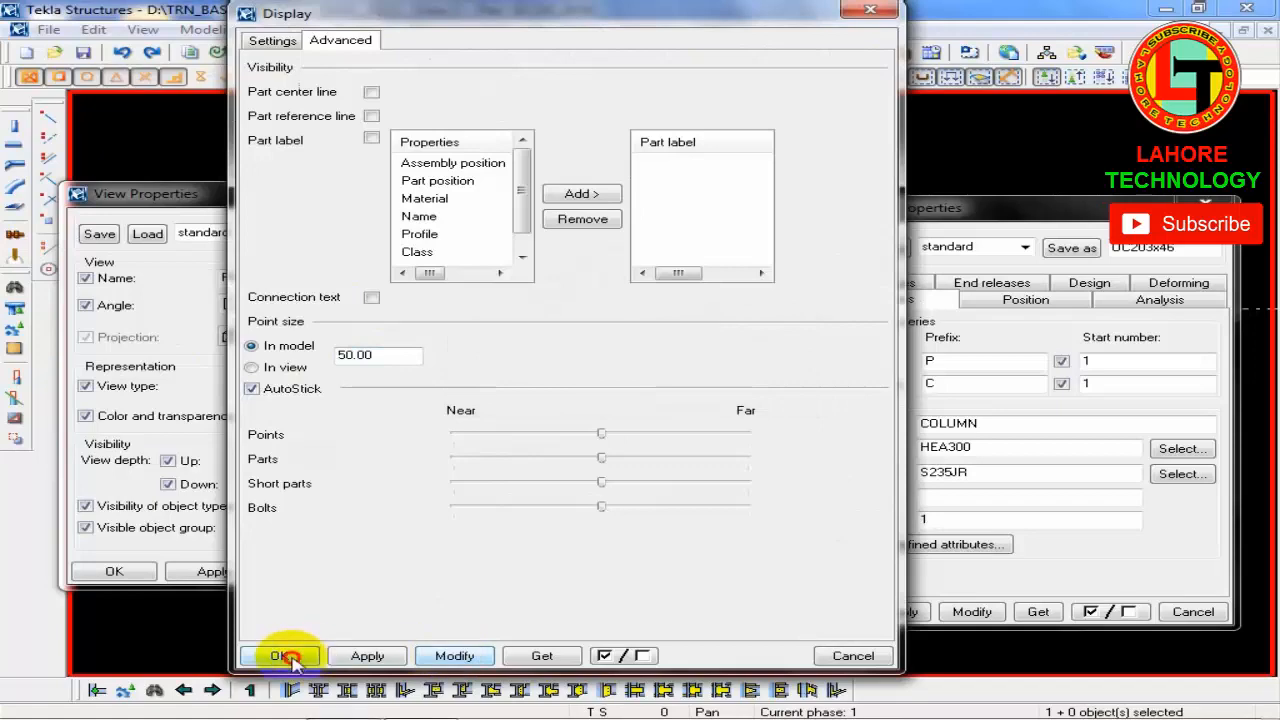
pyautogui.click(609, 571)
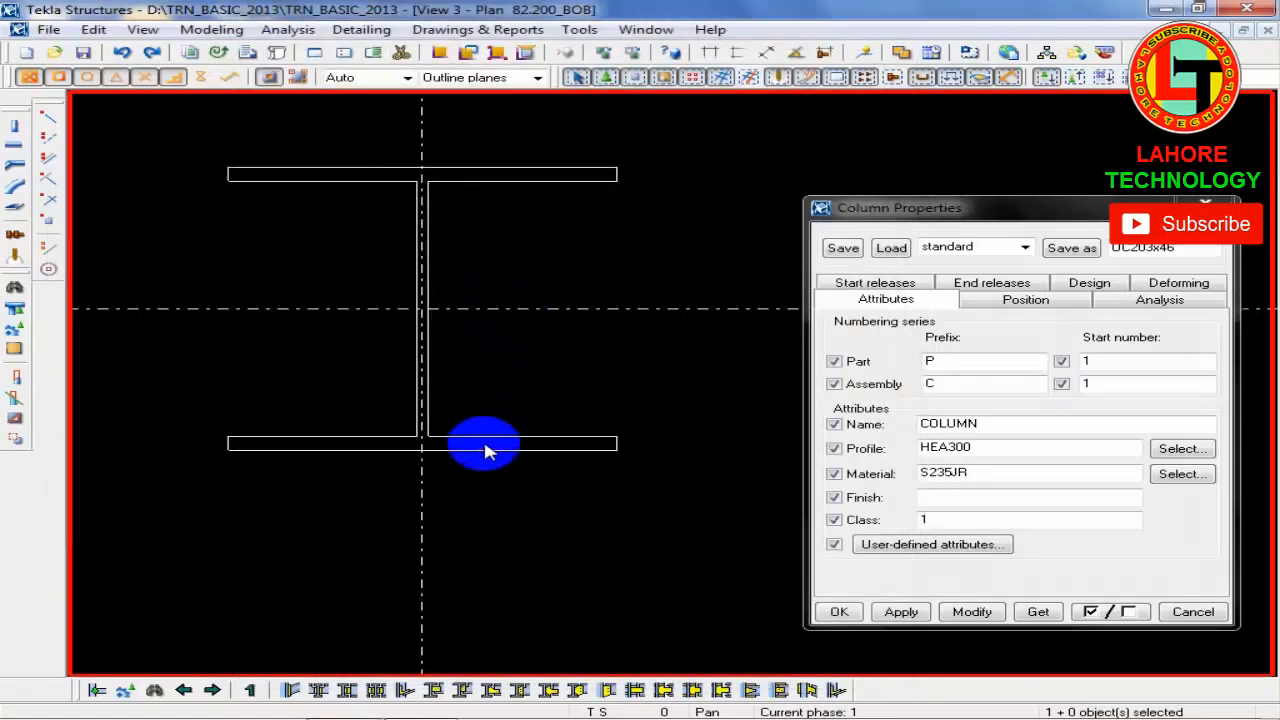
# Step: Examine the selected column's reference point handle at the intersection of grid lines A and 2
pyautogui.scroll(8, 484, 452)
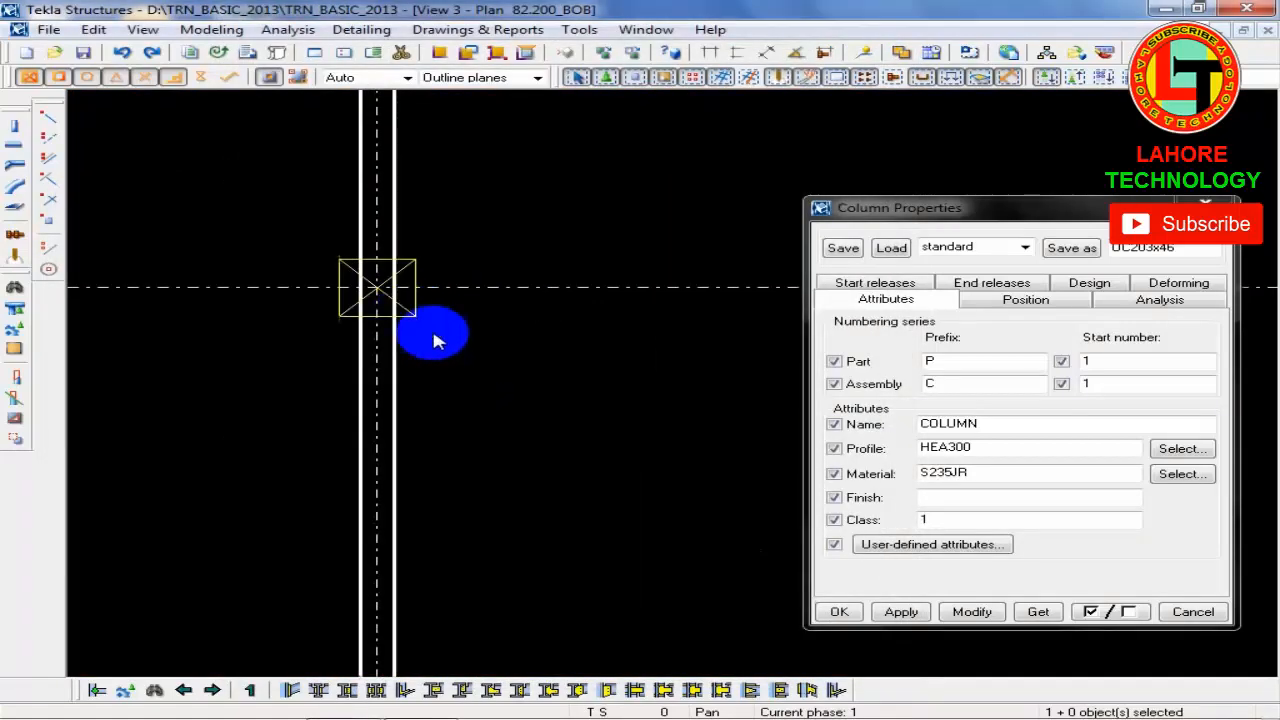
pyautogui.scroll(-3, 435, 340)
pyautogui.scroll(3, 414, 337)
pyautogui.click(424, 316)
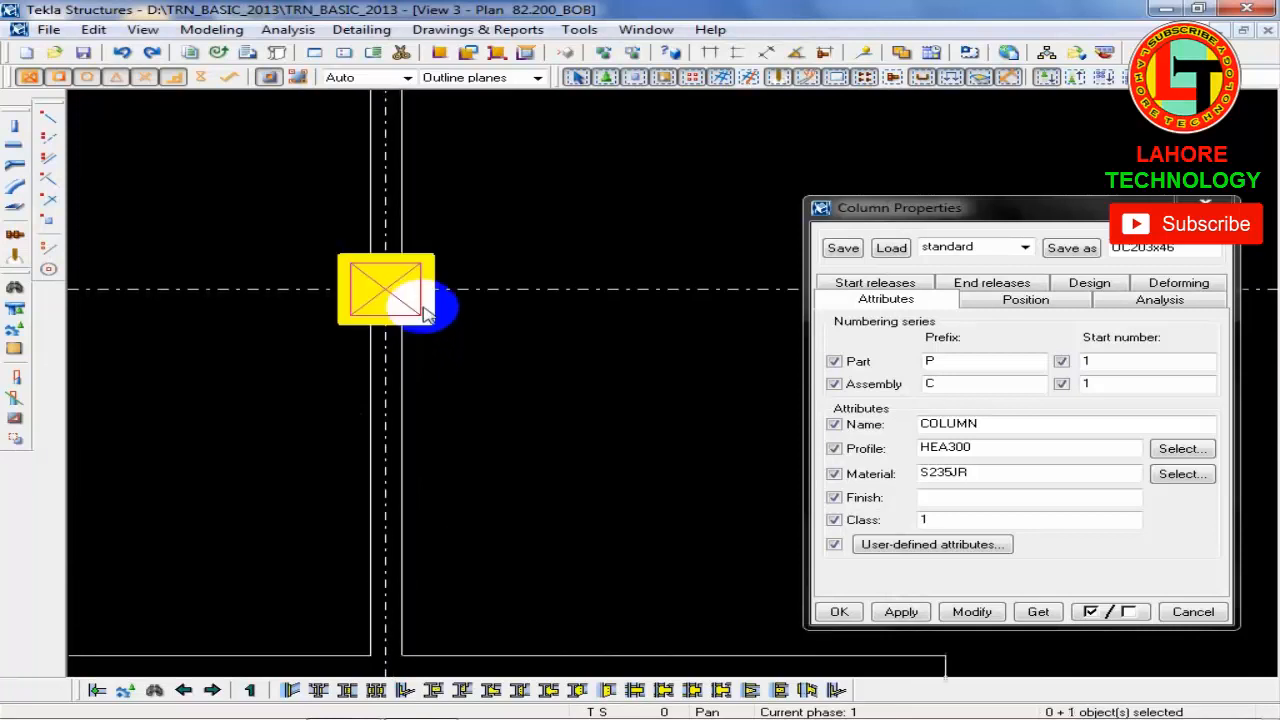
pyautogui.scroll(5, 424, 316)
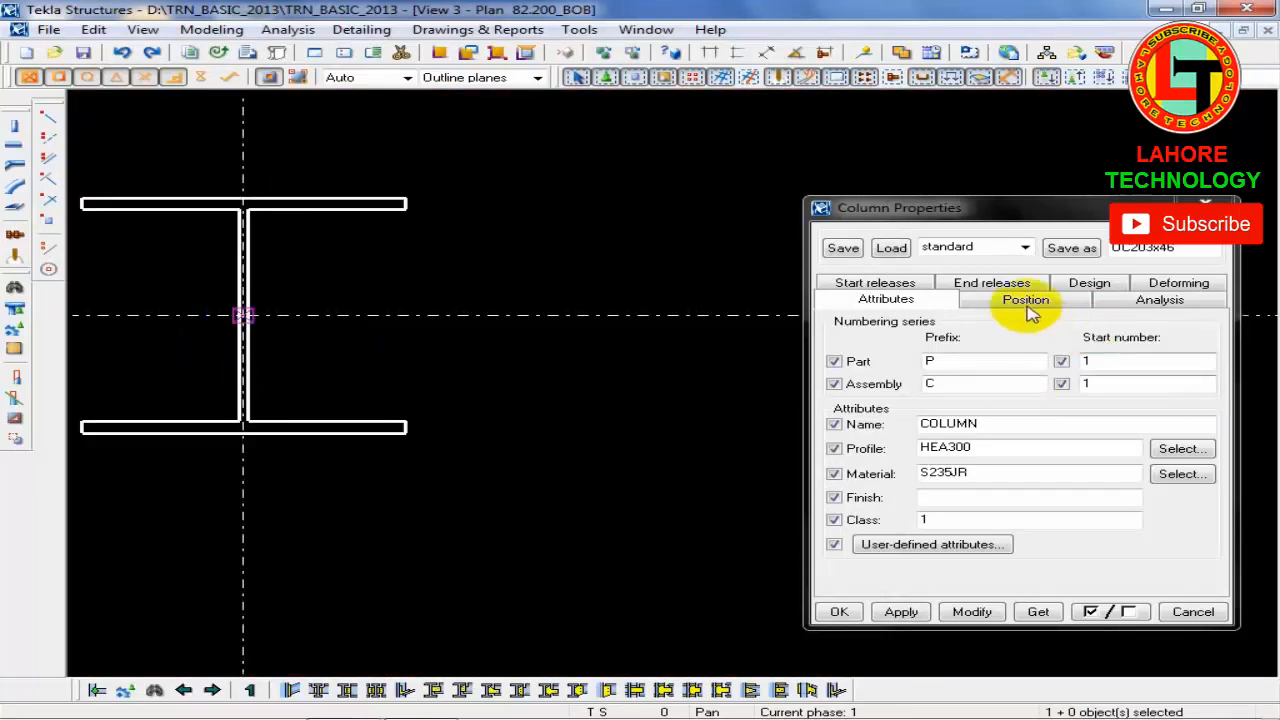
pyautogui.click(337, 414)
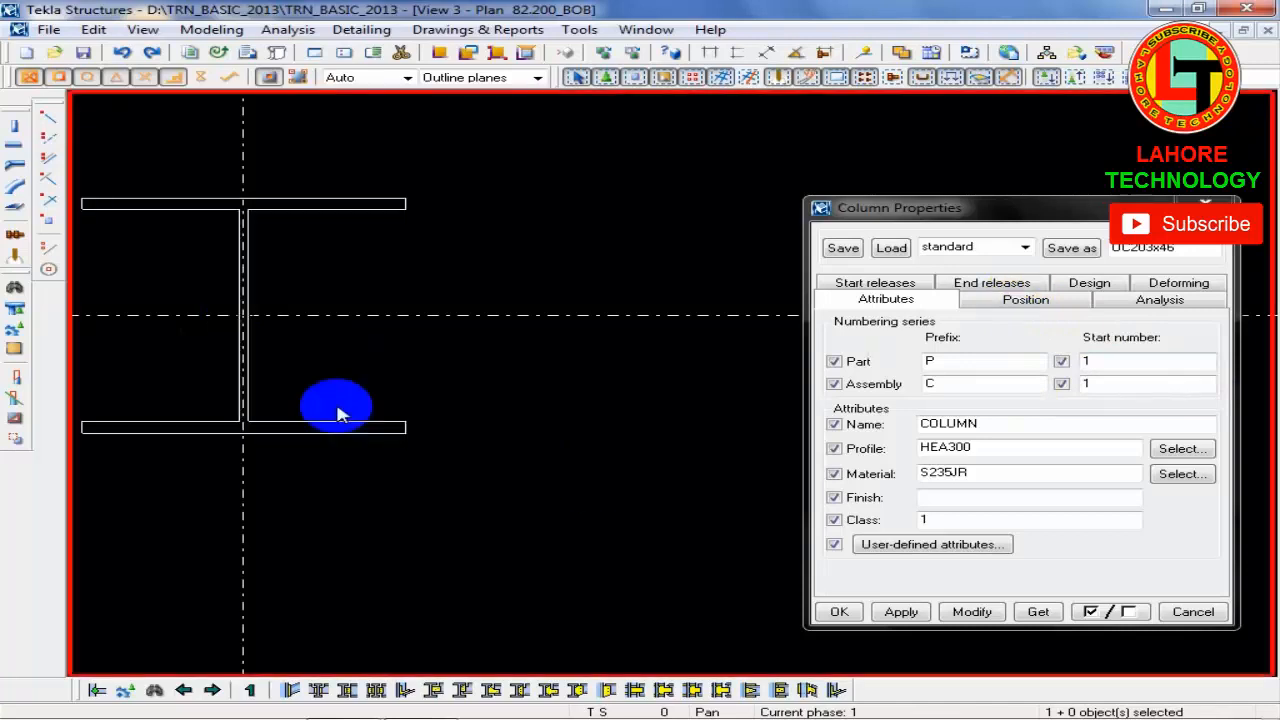
# Step: Set the rotation position of the column at grid A-2 to Back and apply it to the column
pyautogui.doubleClick(290, 428)
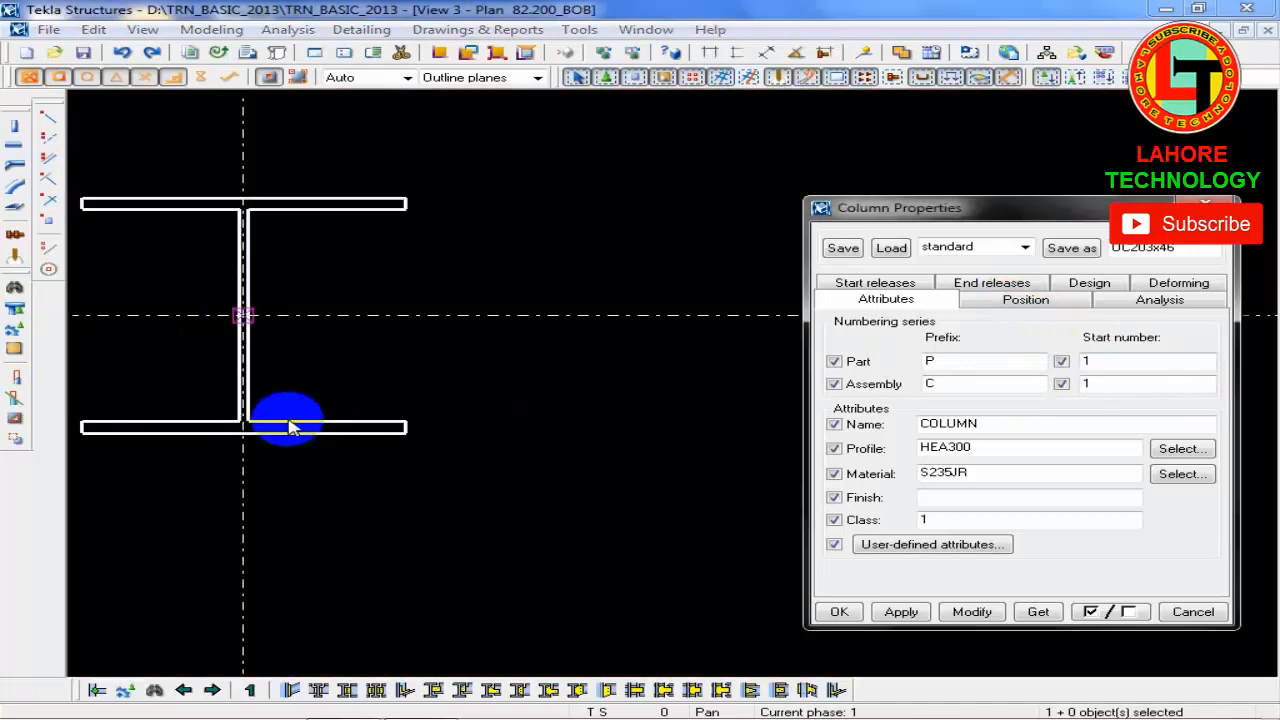
pyautogui.click(1017, 303)
pyautogui.click(988, 371)
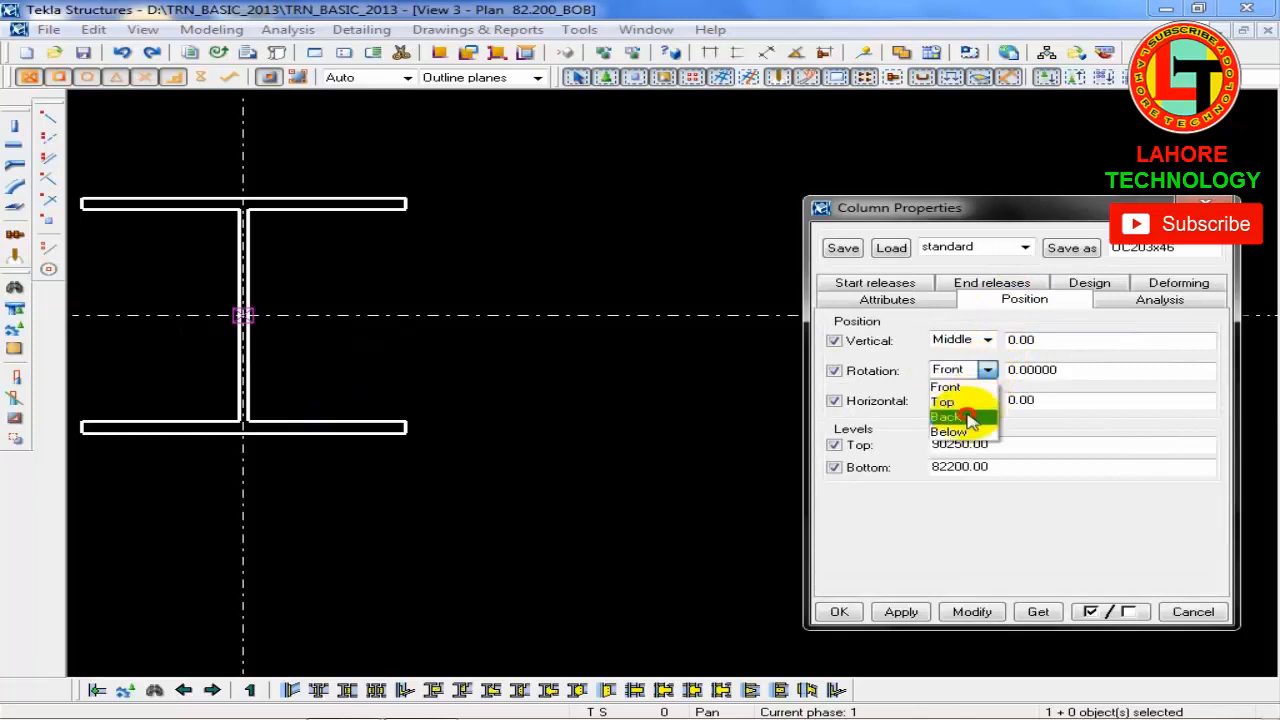
pyautogui.click(962, 417)
pyautogui.click(972, 612)
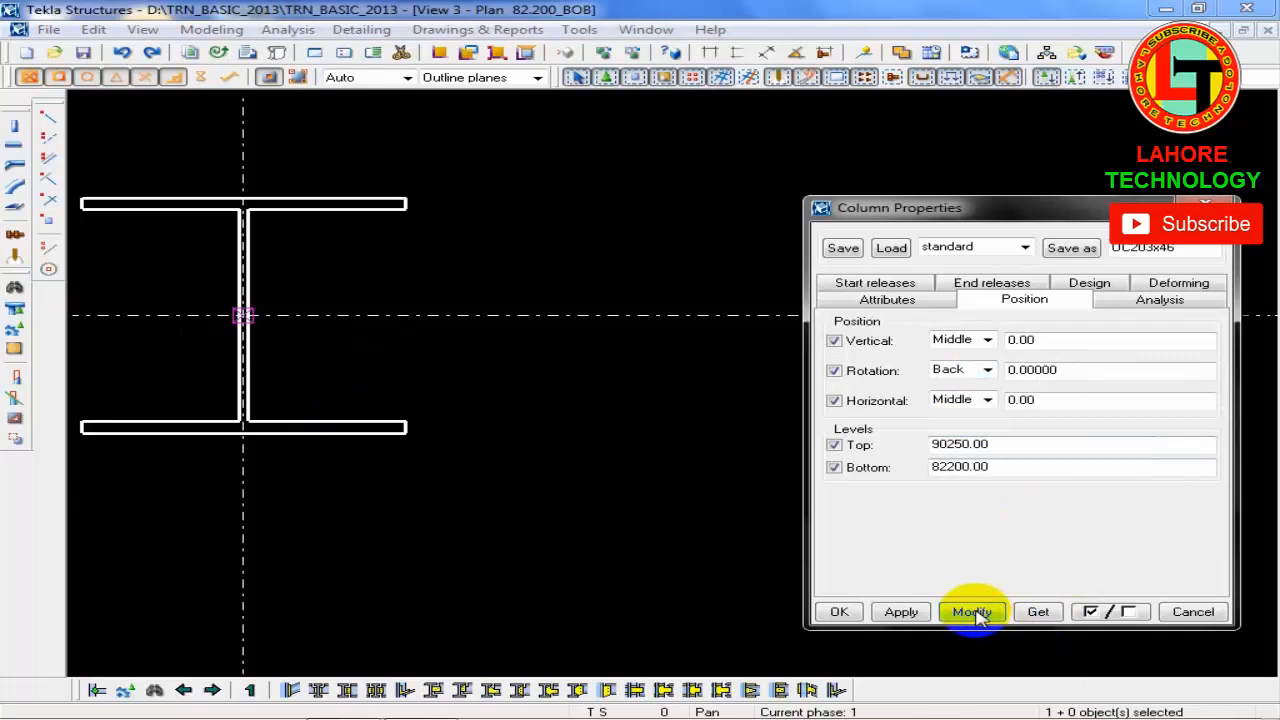
# Step: Switch the selected column's rotation position to Top and apply the modification
pyautogui.click(992, 370)
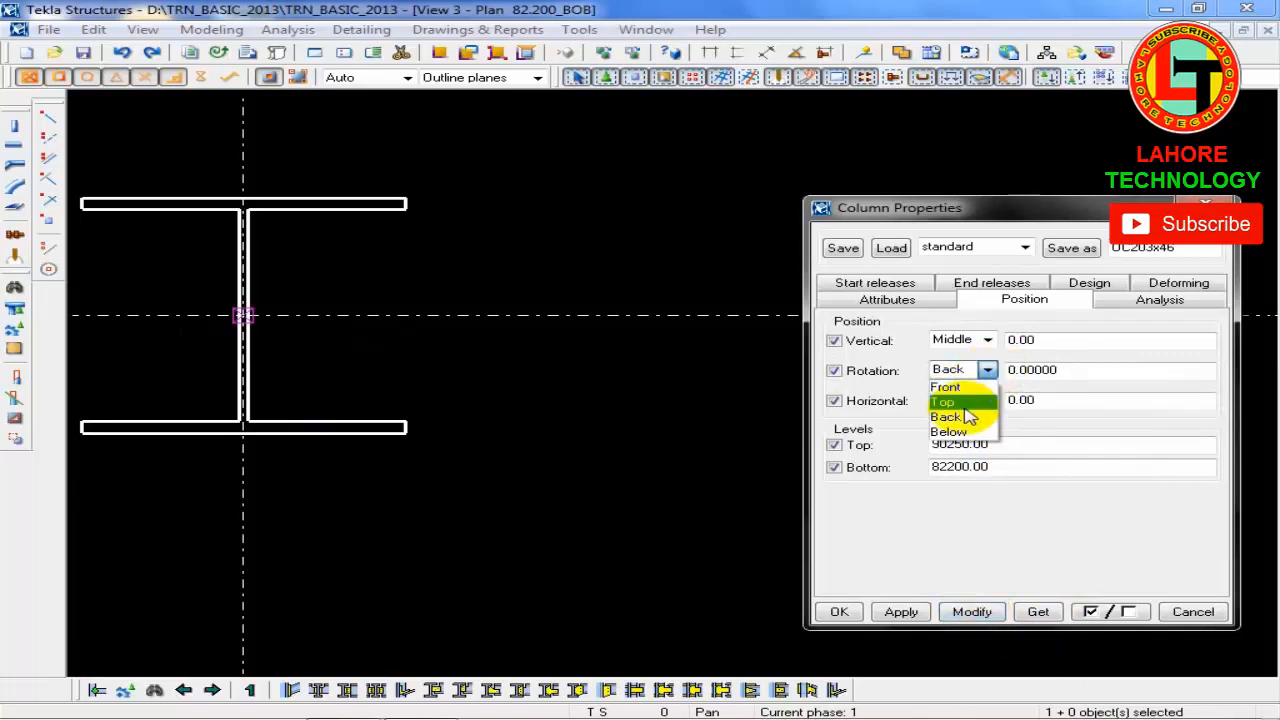
pyautogui.click(964, 403)
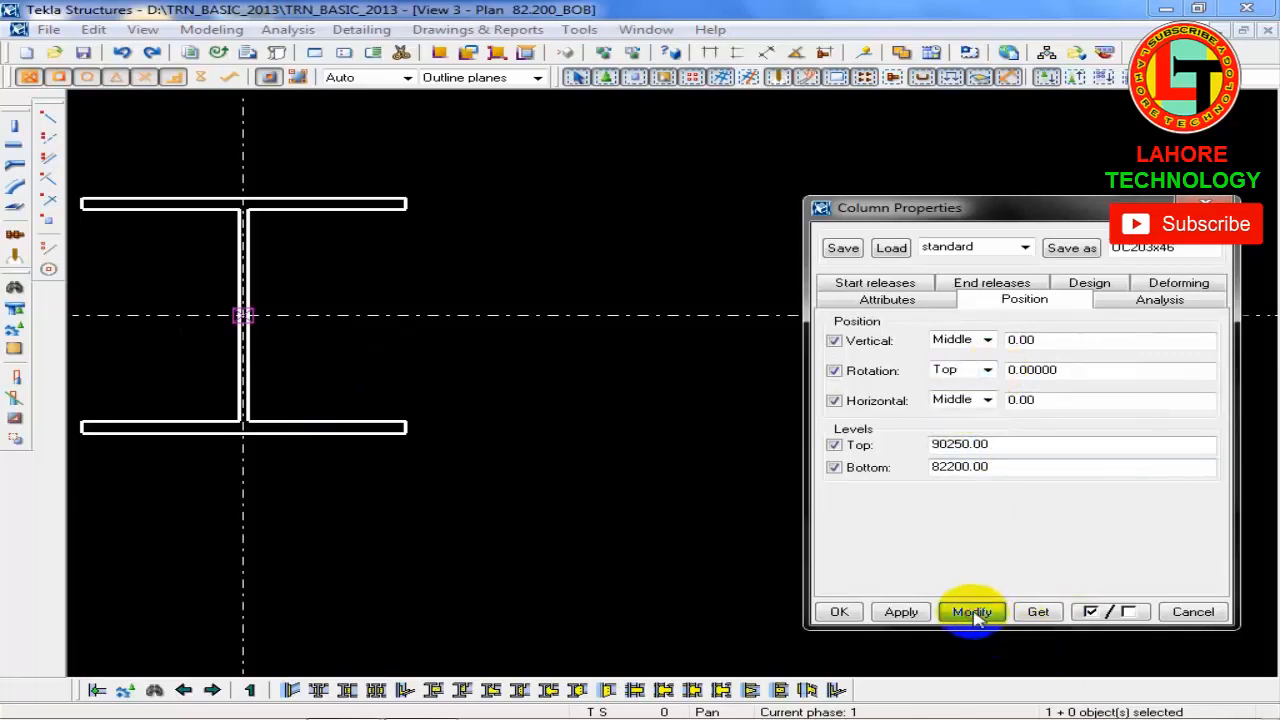
pyautogui.click(975, 614)
pyautogui.moveTo(410, 519); pyautogui.dragTo(506, 520, button='middle')
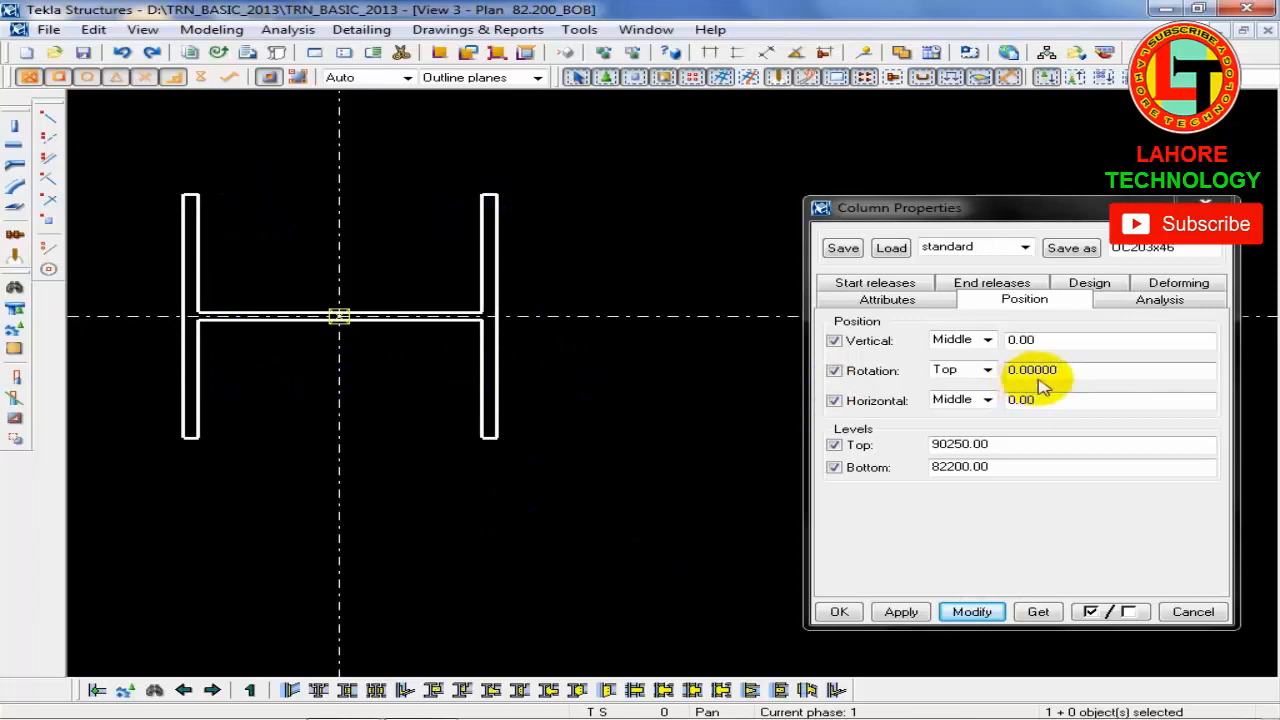
# Step: Try rotation angles of 45 and 35 degrees on the column with the Top rotation position
pyautogui.doubleClick(1105, 372)
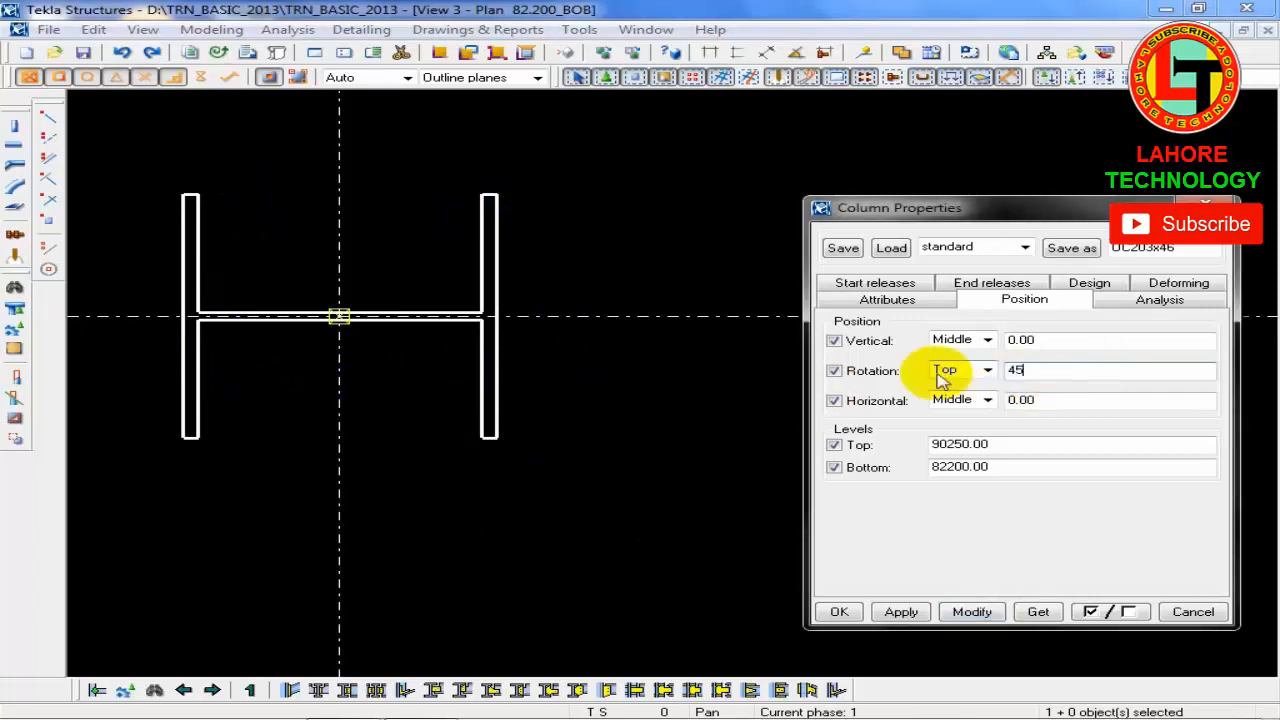
pyautogui.click(972, 611)
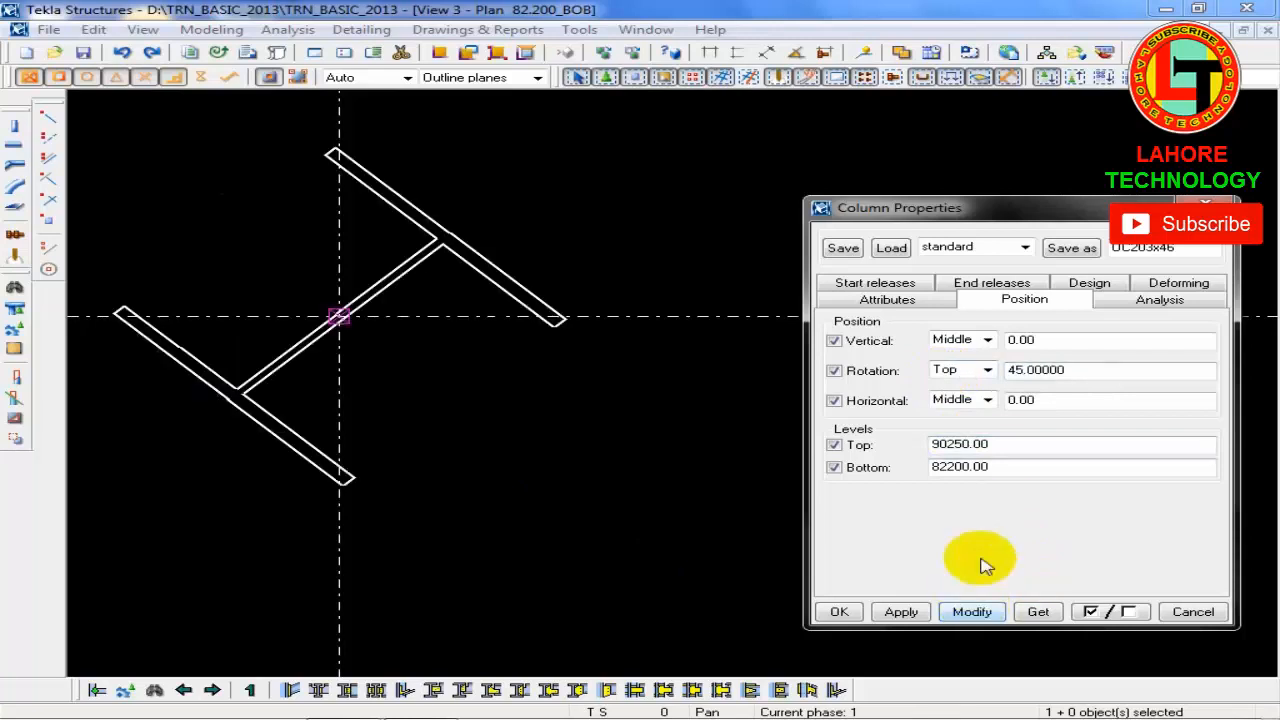
pyautogui.moveTo(1095, 368); pyautogui.dragTo(895, 360)
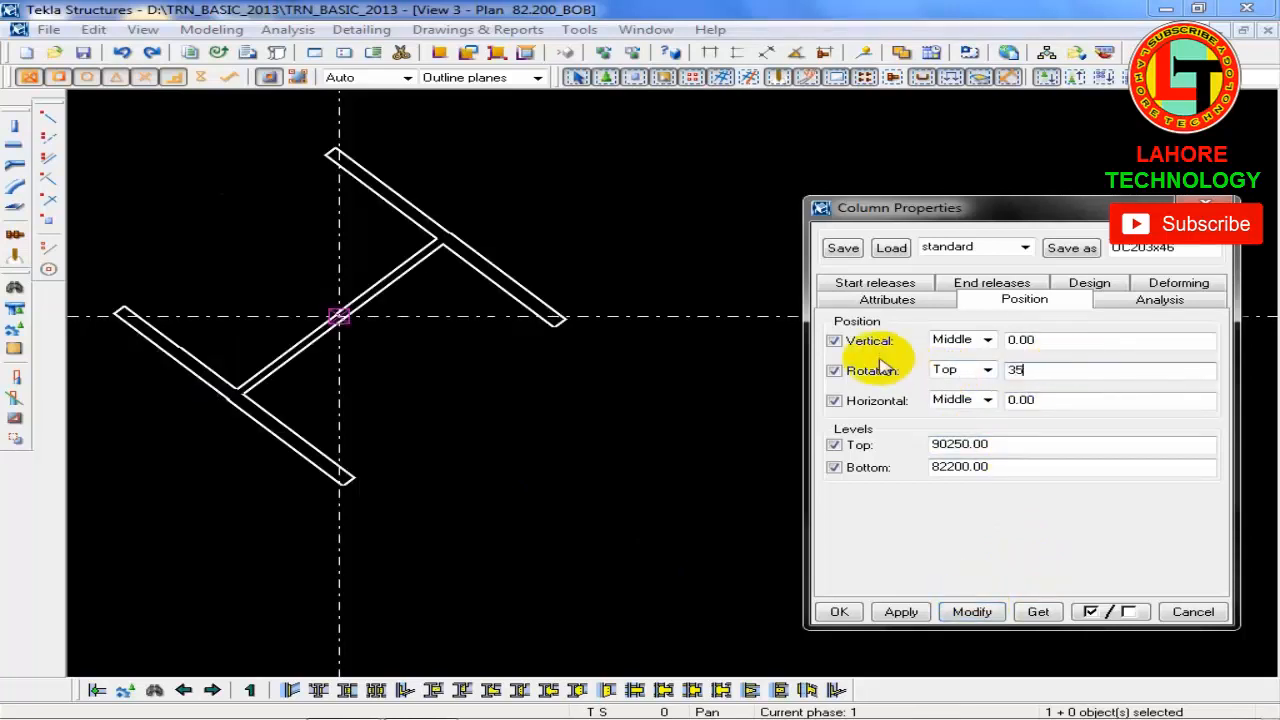
pyautogui.click(972, 611)
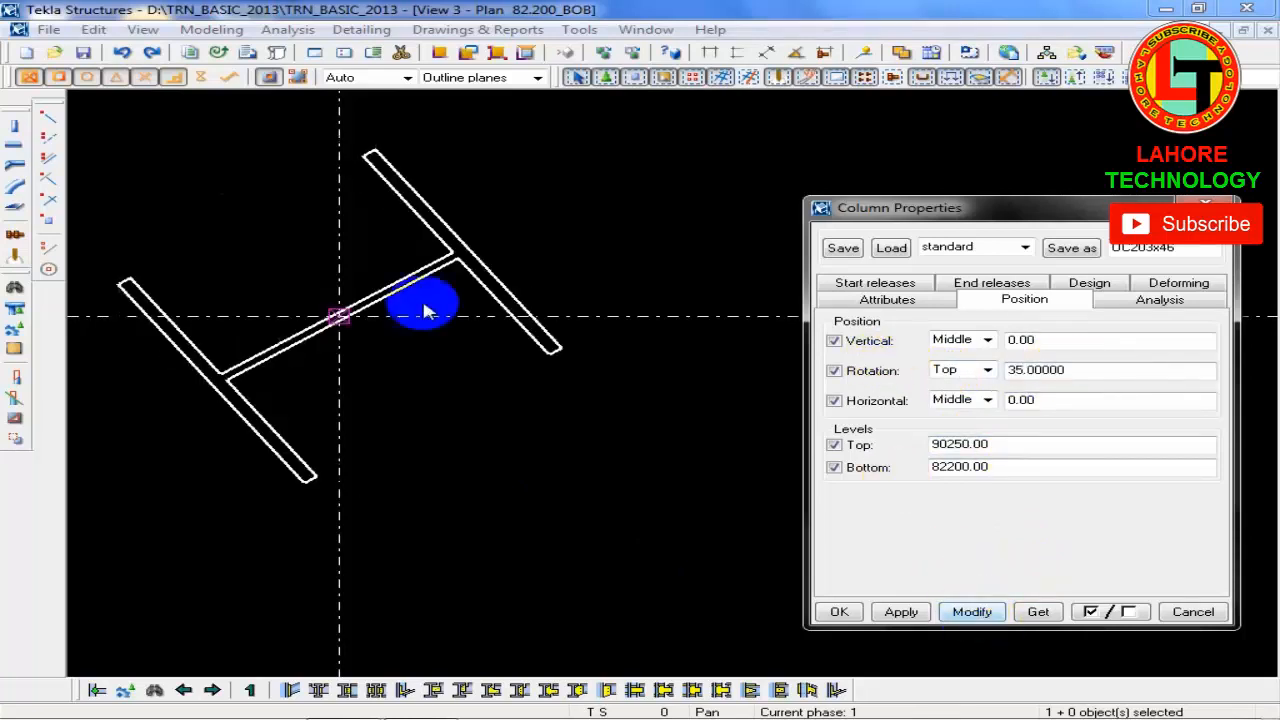
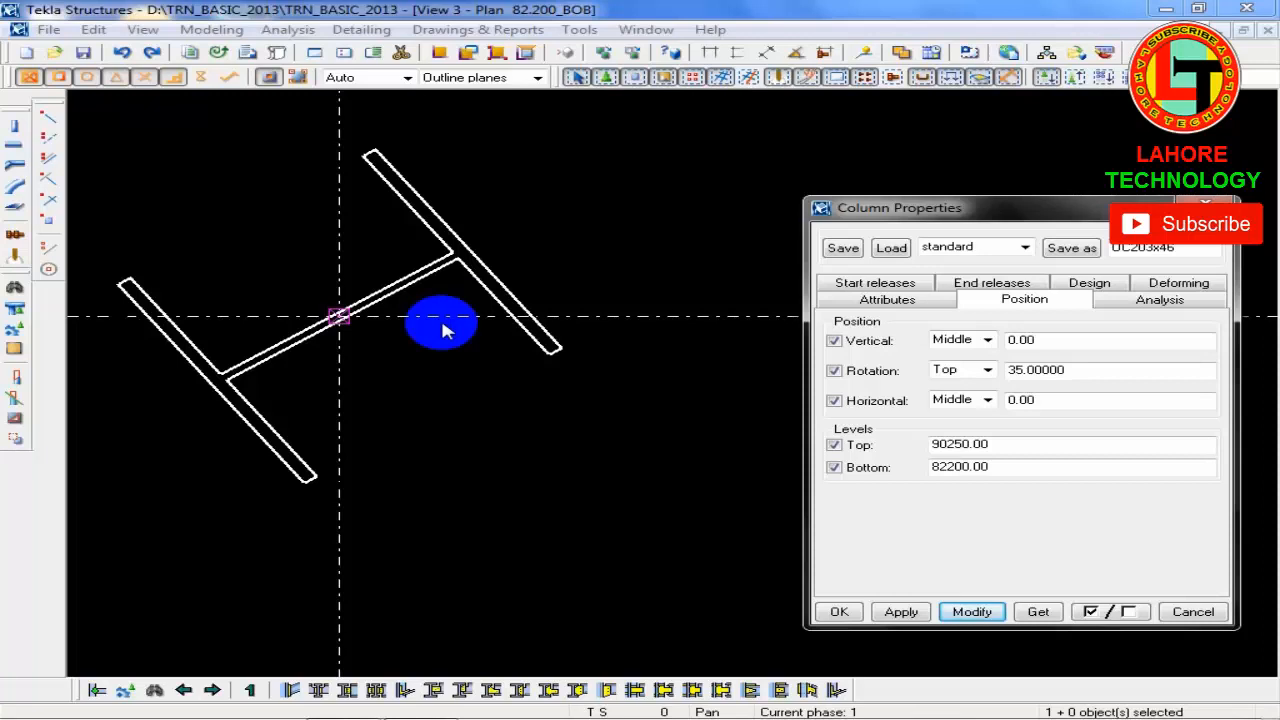
# Step: Change the column's rotation position to Front, reset its rotation angle to 0 and deselect the column
pyautogui.click(987, 370)
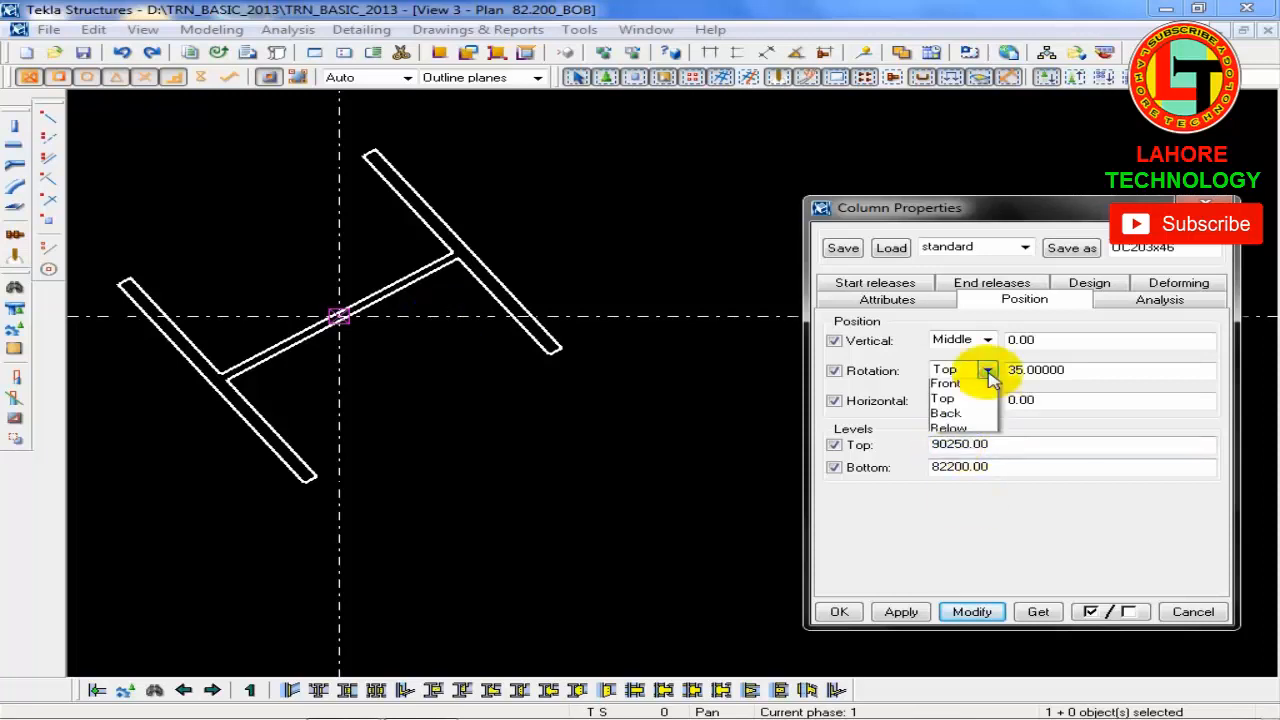
pyautogui.click(978, 387)
pyautogui.click(972, 612)
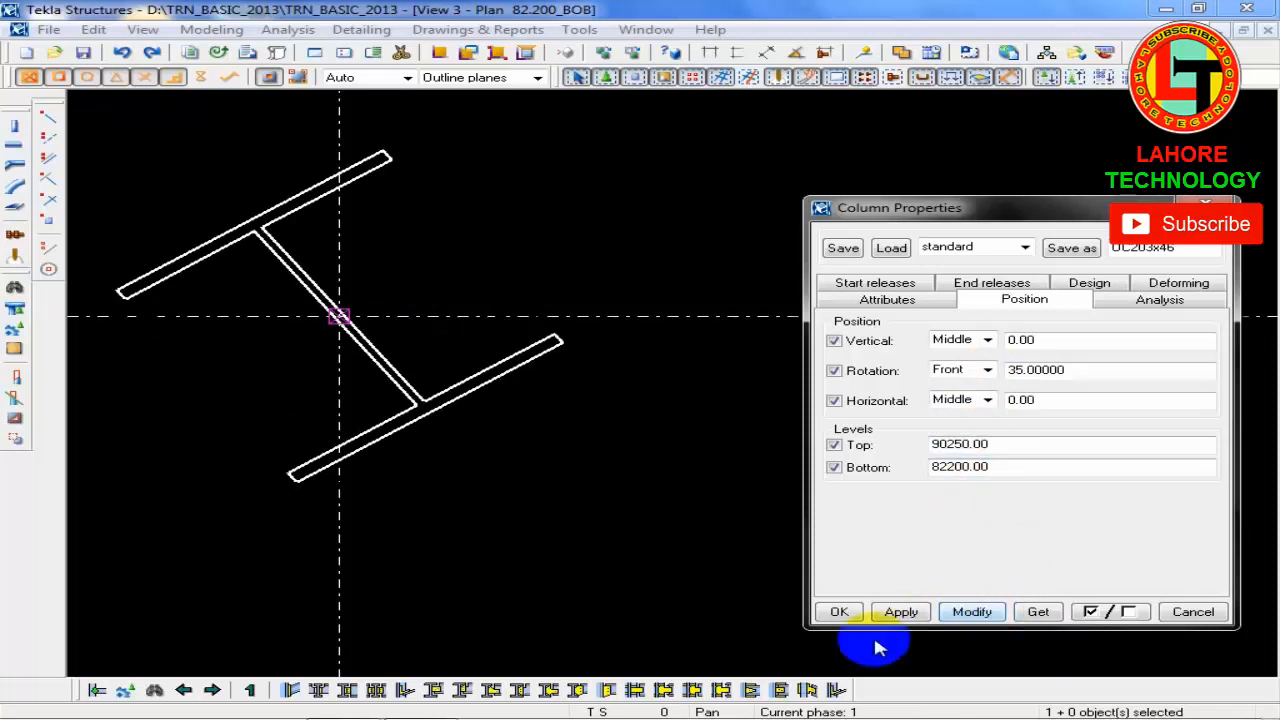
pyautogui.moveTo(1100, 366); pyautogui.dragTo(915, 358)
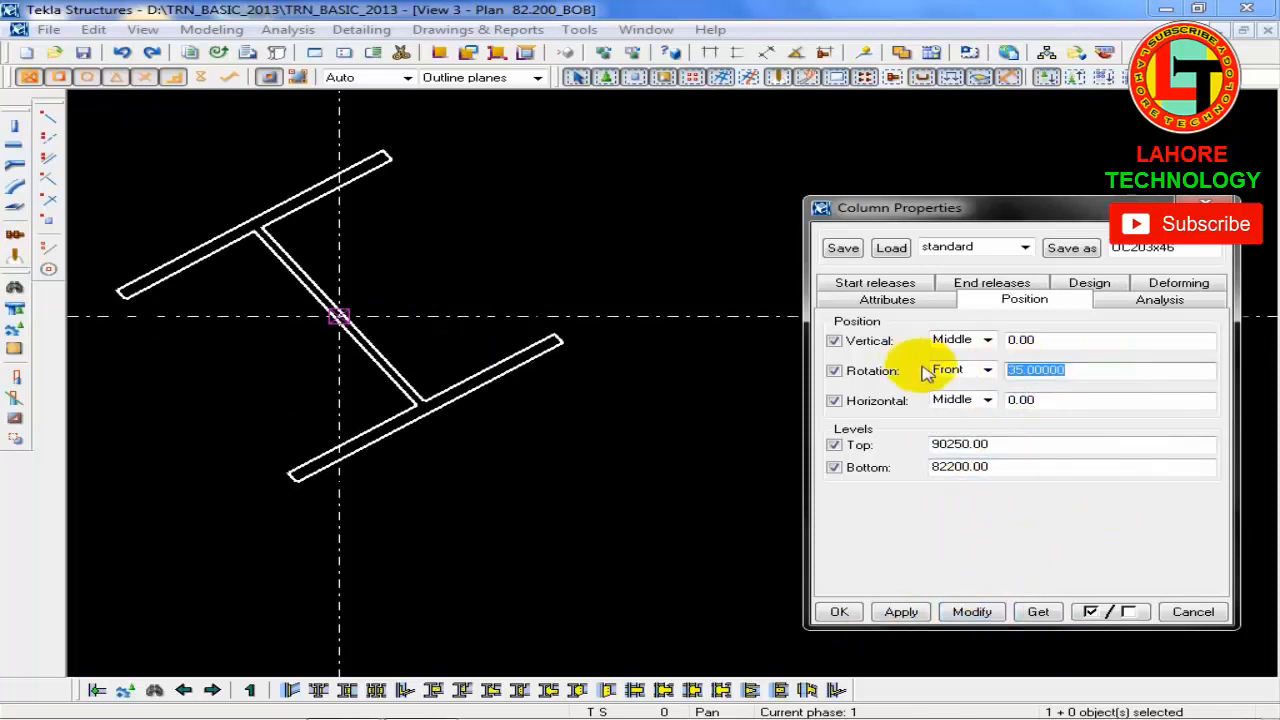
pyautogui.write('0')
pyautogui.click(971, 612)
pyautogui.click(363, 308)
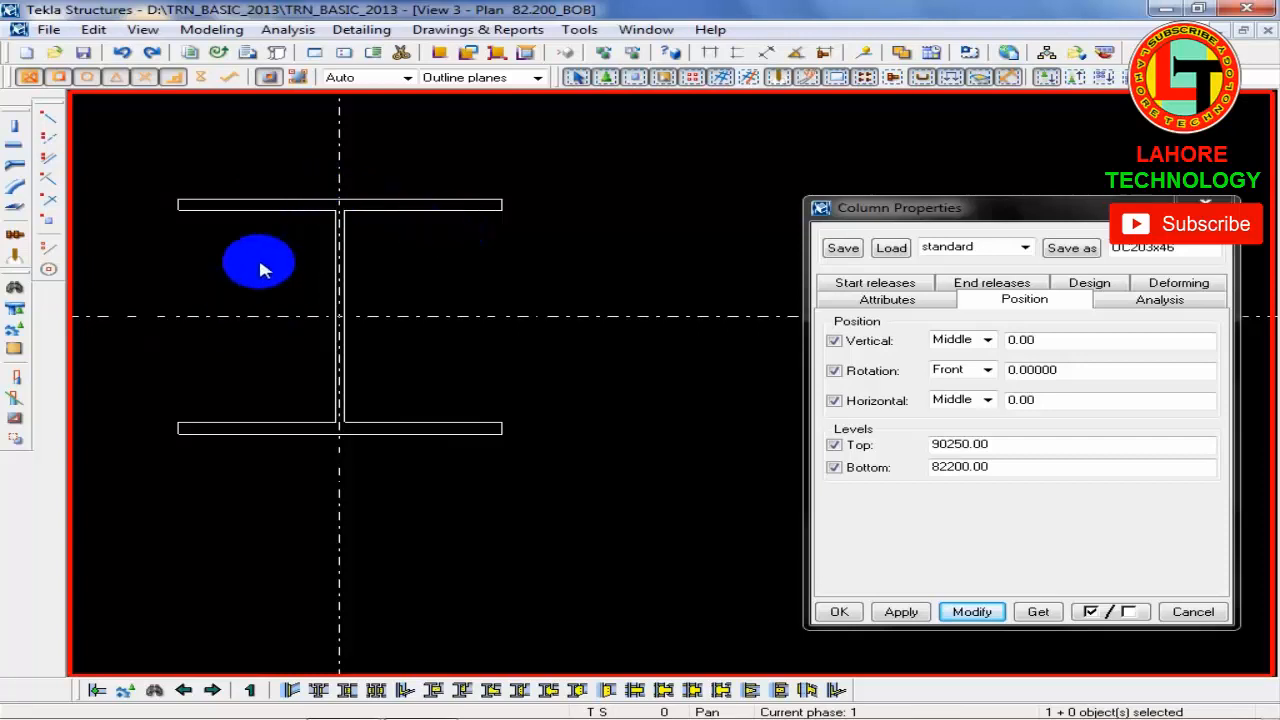
# Step: Set the column's rotation angle to 55 degrees with the Front position and apply it
pyautogui.click(1096, 372)
pyautogui.moveTo(1094, 375); pyautogui.dragTo(907, 376)
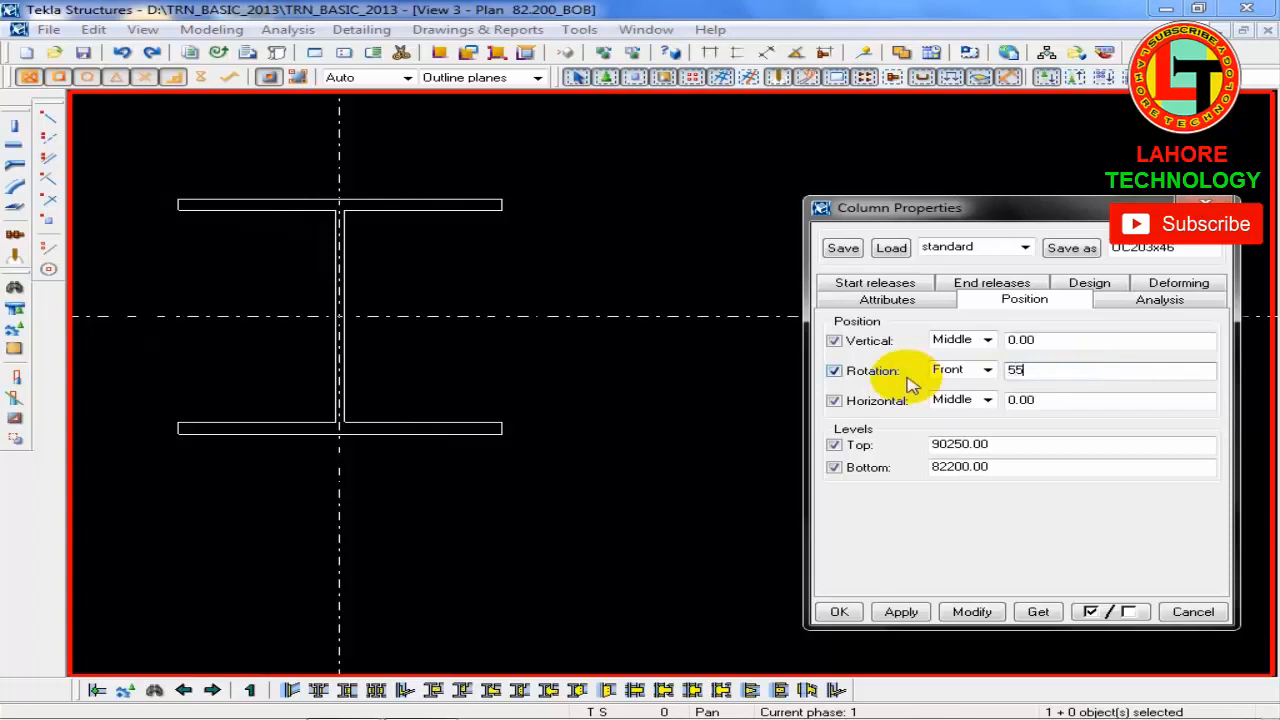
pyautogui.write('55')
pyautogui.click(371, 207)
pyautogui.click(971, 612)
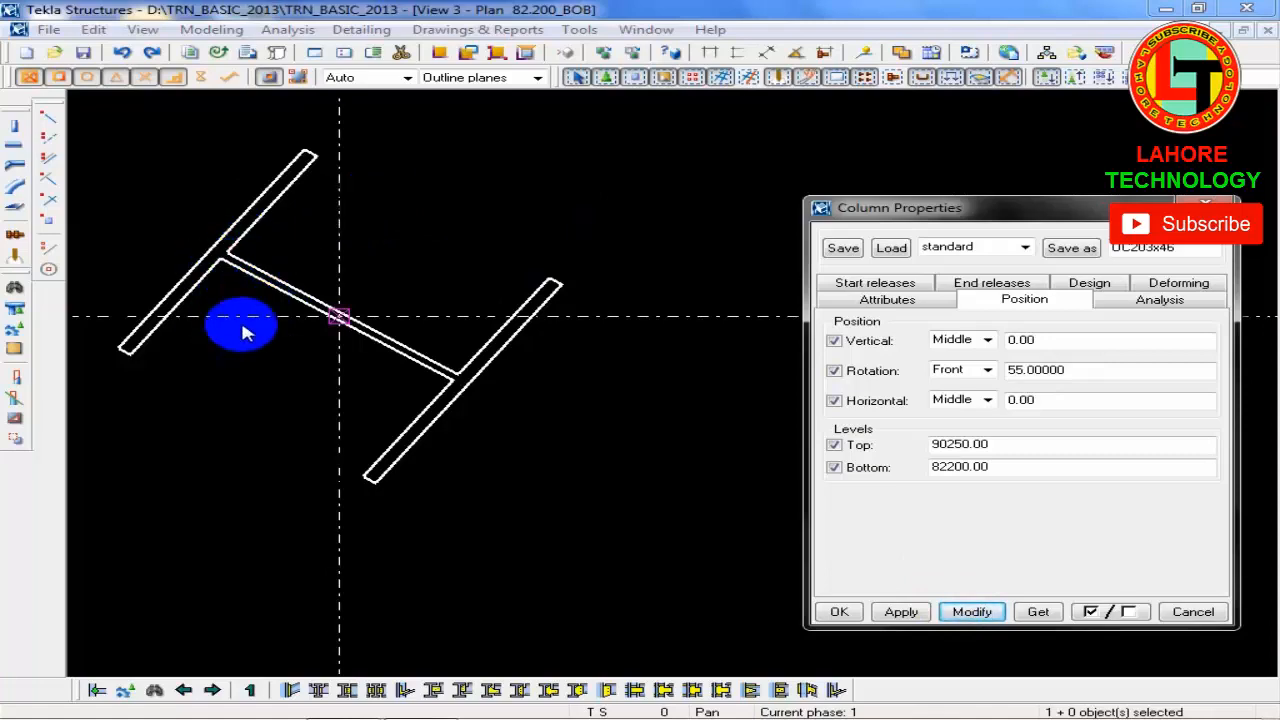
# Step: Reapply the Plan 82.200_BOB view's advanced display settings and close the display and view properties
pyautogui.doubleClick(217, 408)
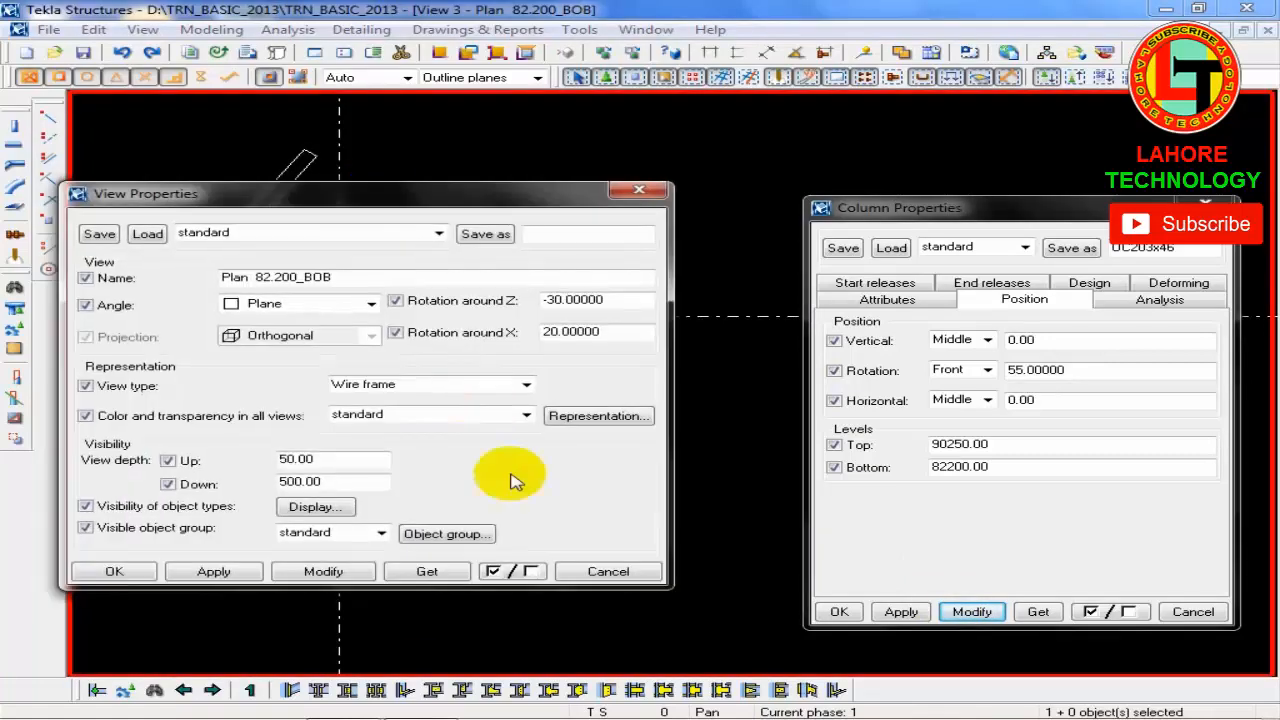
pyautogui.click(316, 507)
pyautogui.click(342, 41)
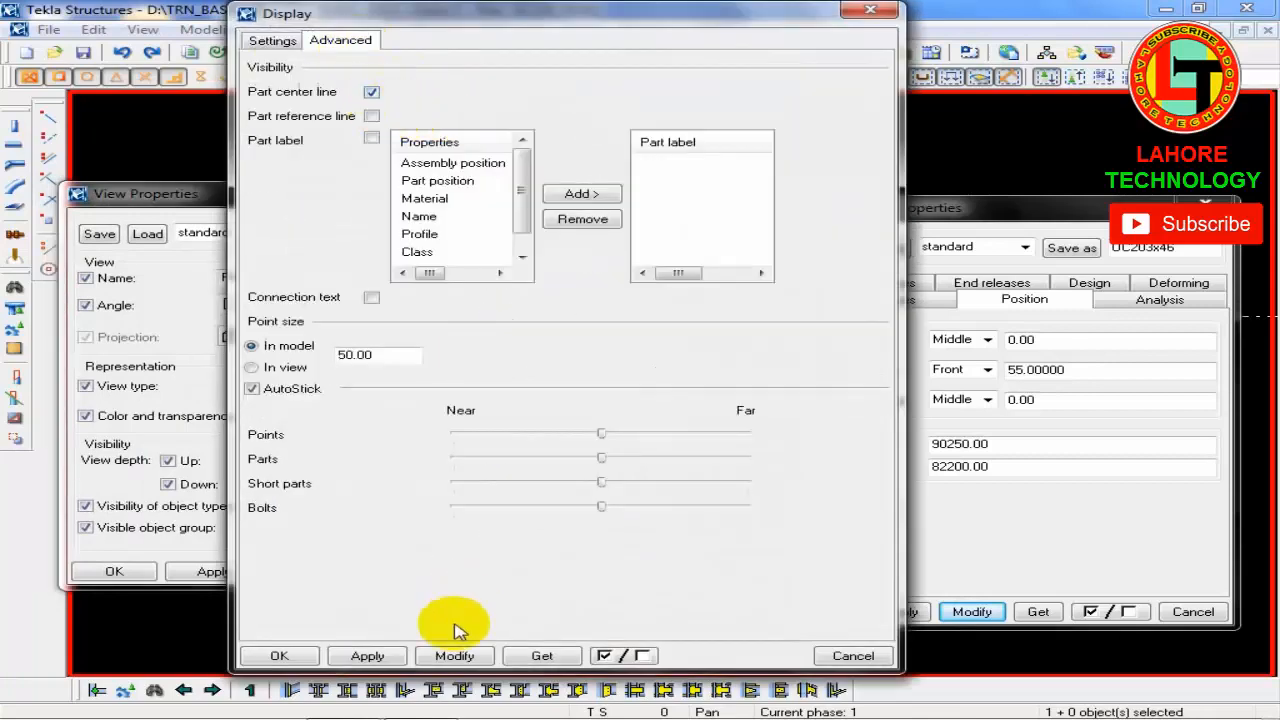
pyautogui.click(450, 655)
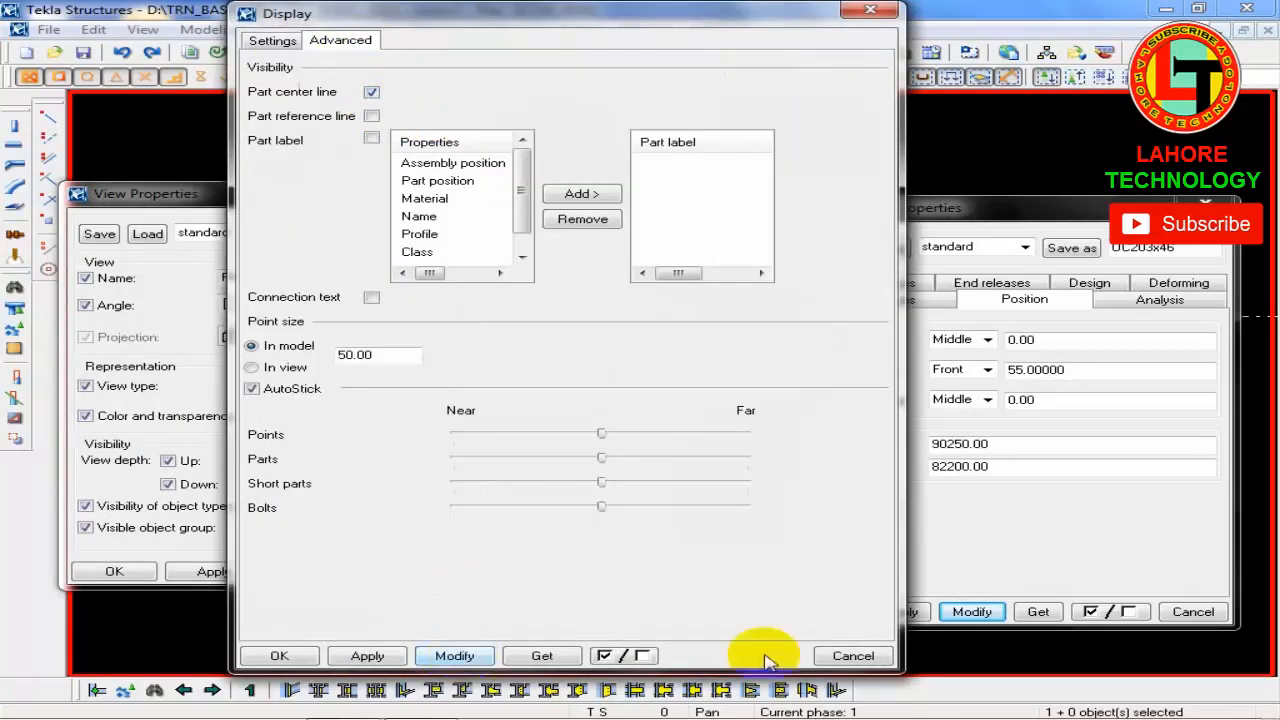
pyautogui.click(852, 656)
pyautogui.click(604, 571)
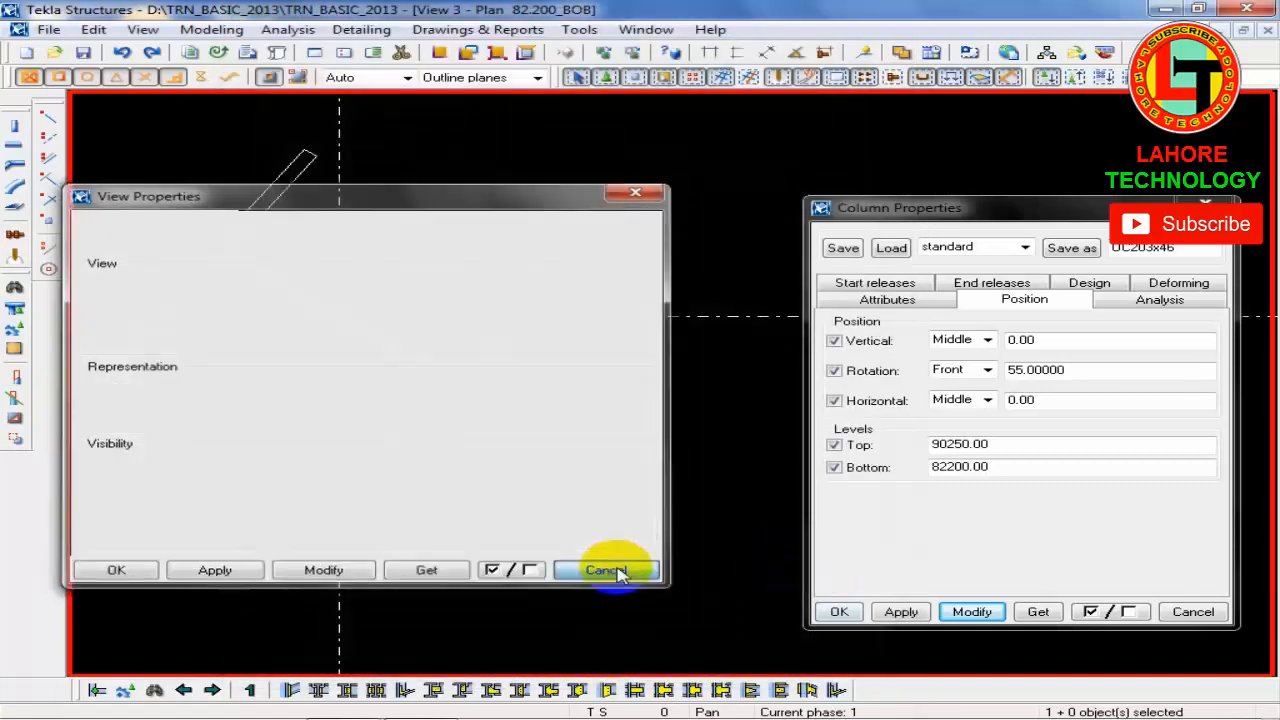
pyautogui.scroll(-3, 286, 346)
pyautogui.doubleClick(510, 468)
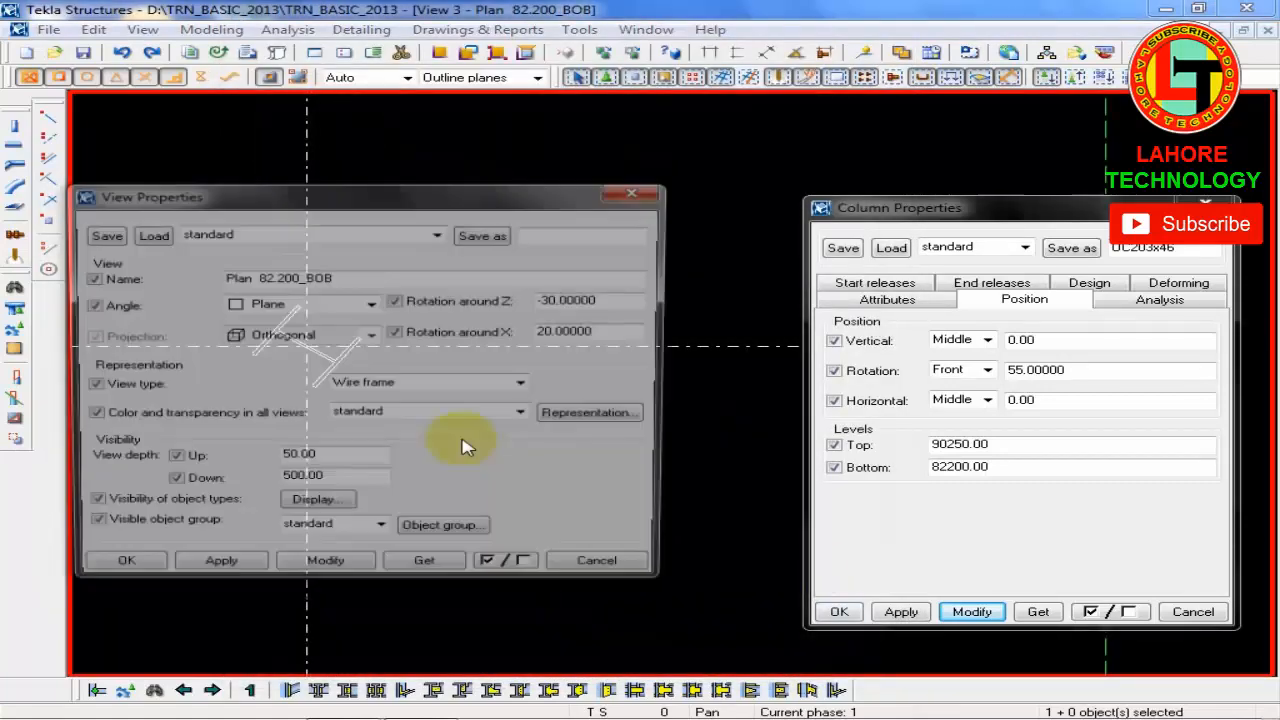
pyautogui.click(608, 571)
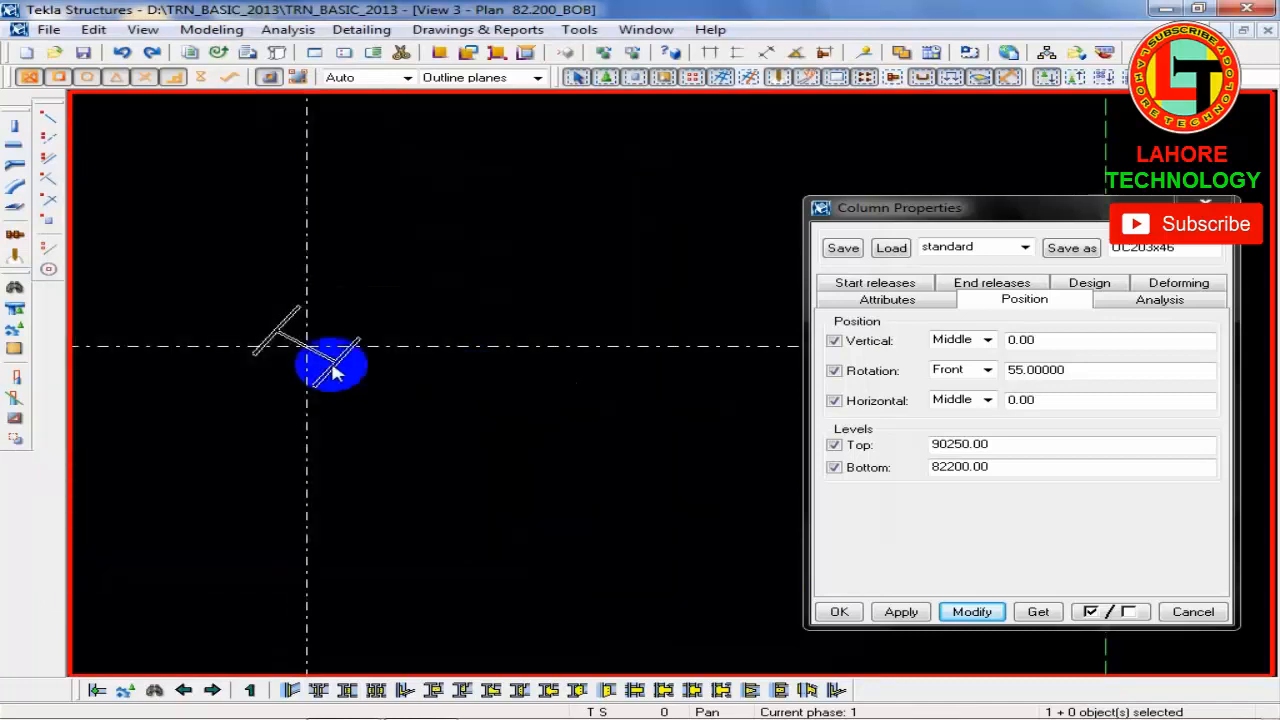
# Step: Reload the column's properties from the plan view and set its rotation angle to 0
pyautogui.scroll(3, 480, 450)
pyautogui.click(294, 383)
pyautogui.moveTo(362, 398); pyautogui.dragTo(667, 499, button='middle')
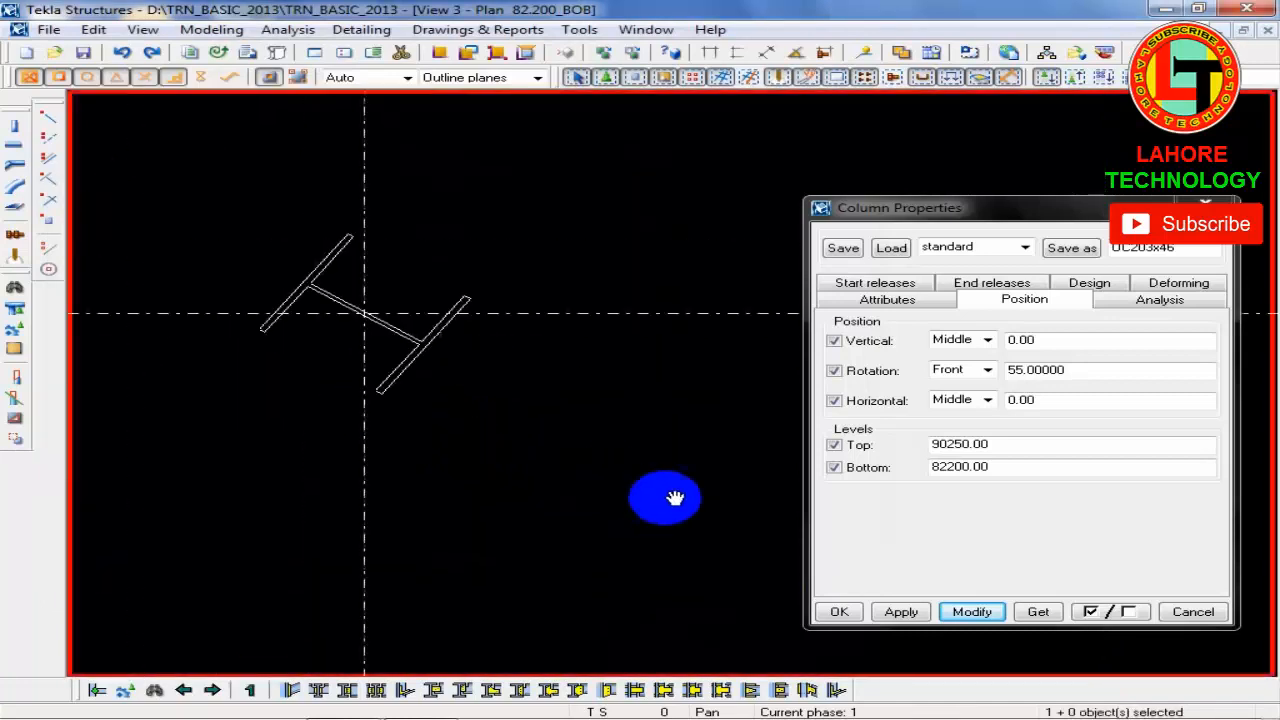
pyautogui.scroll(3, 397, 331)
pyautogui.scroll(2, 405, 320)
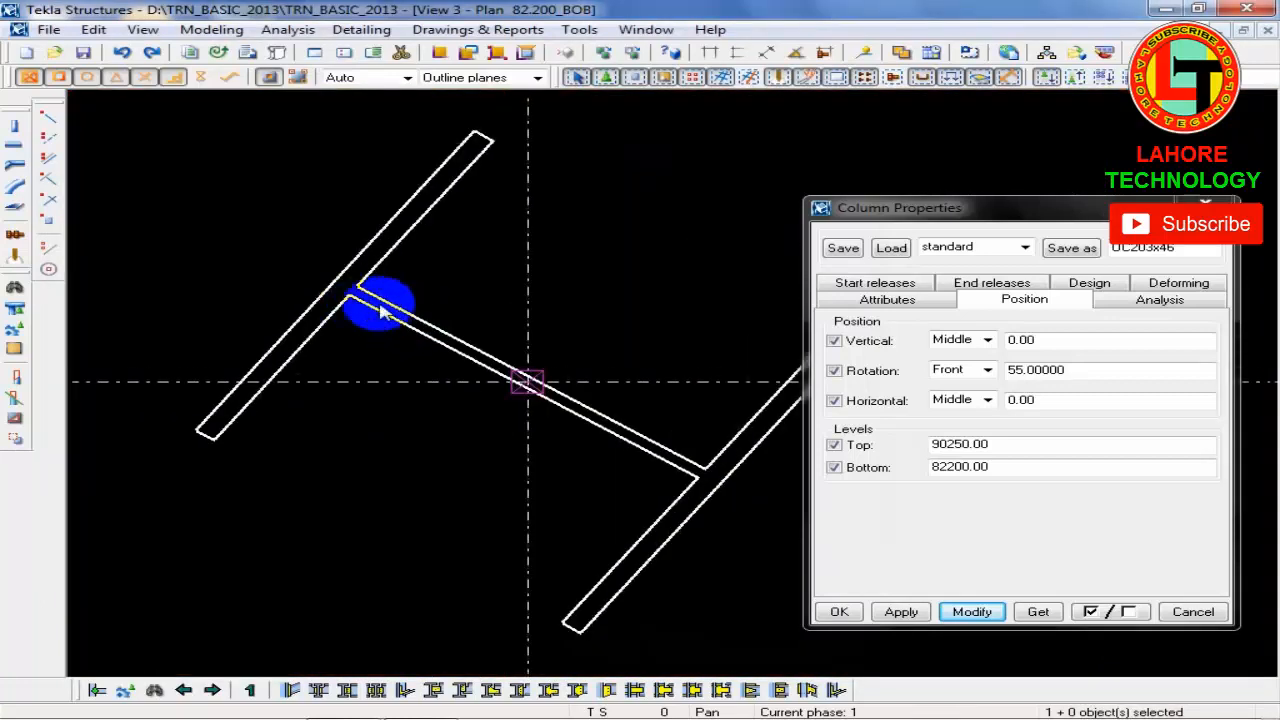
pyautogui.doubleClick(793, 376)
pyautogui.moveTo(1108, 371); pyautogui.dragTo(872, 370)
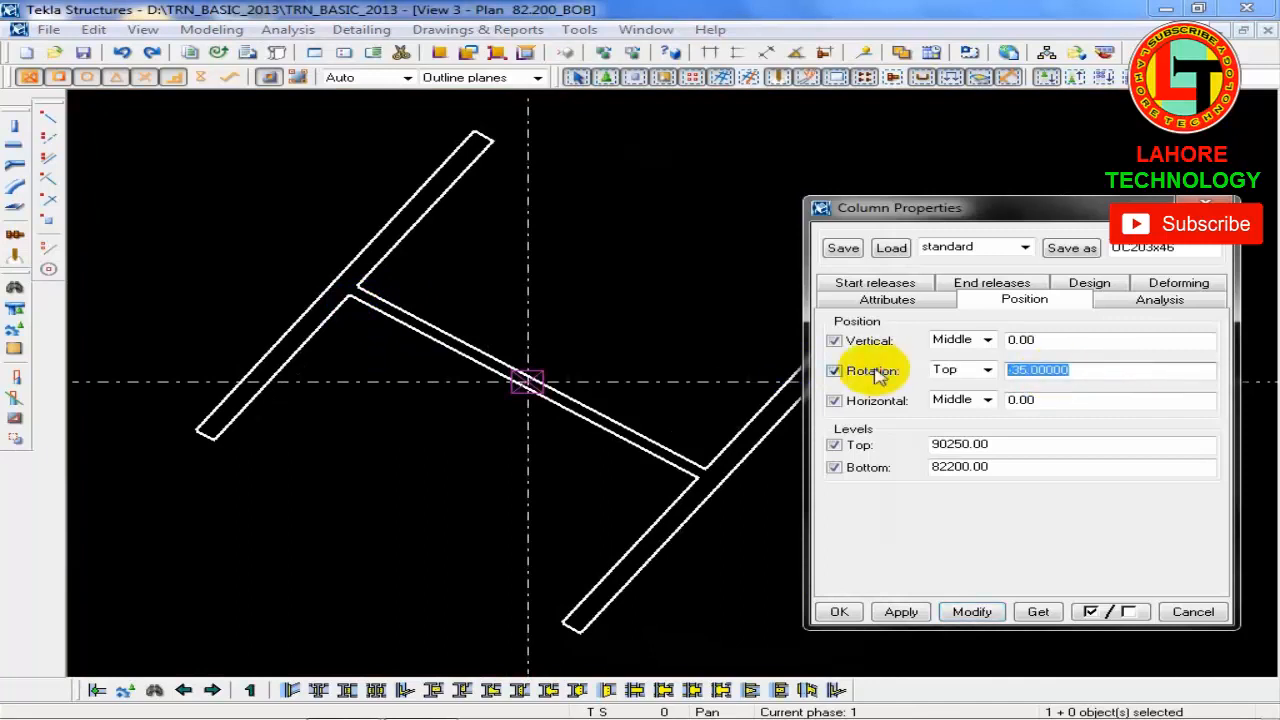
pyautogui.write('0')
pyautogui.click(971, 611)
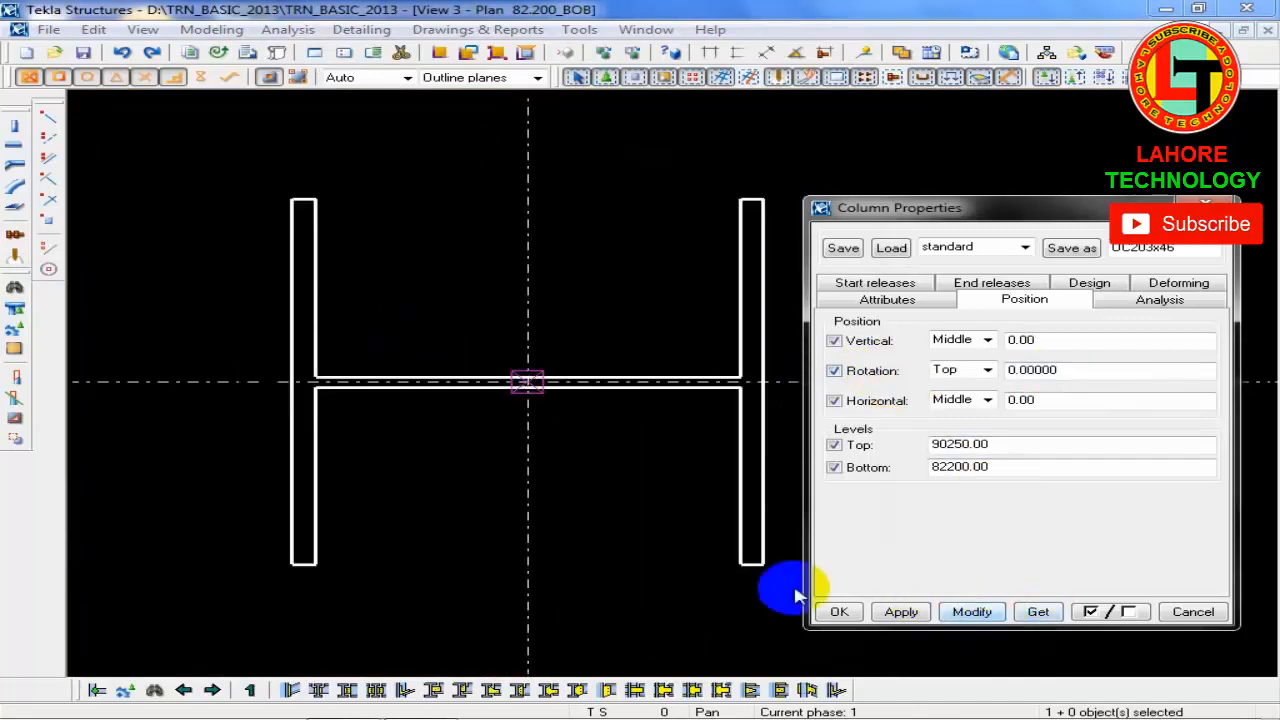
# Step: Set the column's rotation position to Front, apply the modification and close the column properties
pyautogui.click(986, 370)
pyautogui.click(948, 384)
pyautogui.click(990, 612)
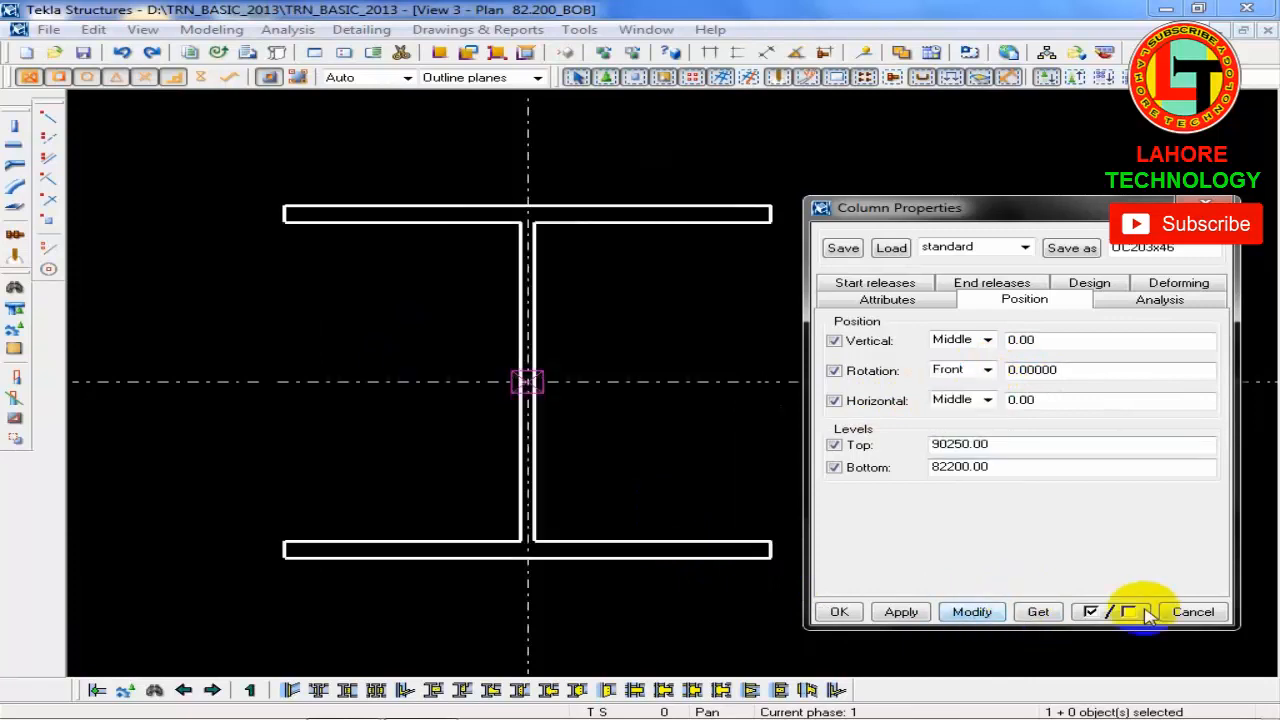
pyautogui.click(1194, 609)
pyautogui.click(922, 575)
# Step: Switch to the 3D VIEW window and examine the orientation of the column's upper end
pyautogui.scroll(-3, 565, 241)
pyautogui.scroll(-10, 562, 241)
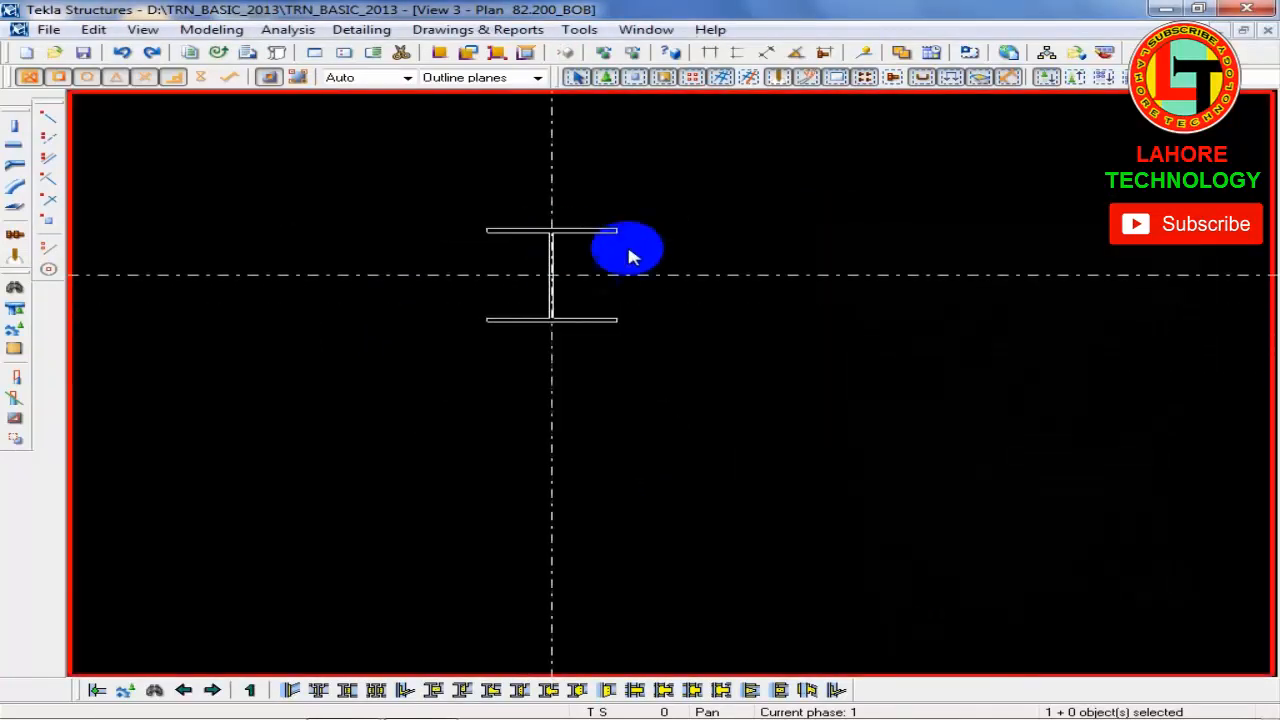
pyautogui.click(640, 29)
pyautogui.click(686, 140)
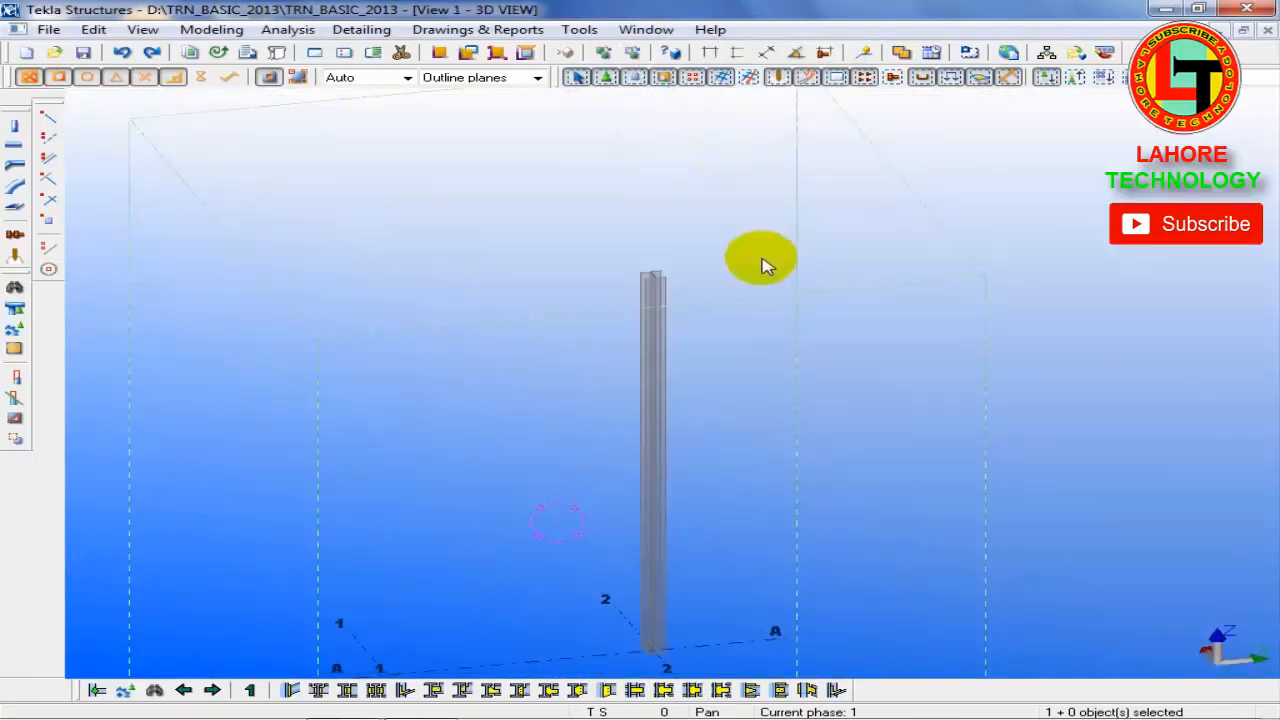
pyautogui.scroll(-2, 767, 262)
pyautogui.keyDown('ctrl'); pyautogui.moveTo(902, 470); pyautogui.dragTo(960, 471, button='middle'); pyautogui.keyUp('ctrl')
pyautogui.scroll(3, 800, 336)
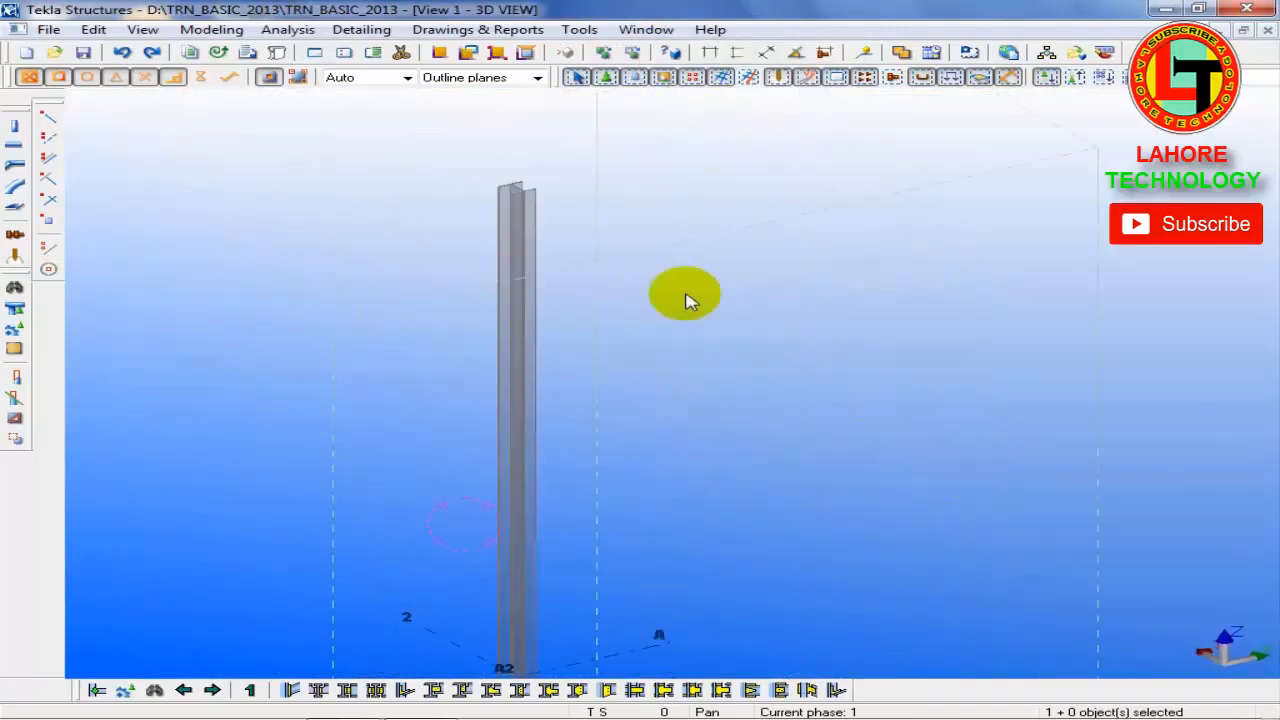
pyautogui.scroll(6, 511, 260)
pyautogui.moveTo(823, 385); pyautogui.dragTo(752, 606, button='middle')
pyautogui.scroll(4, 401, 322)
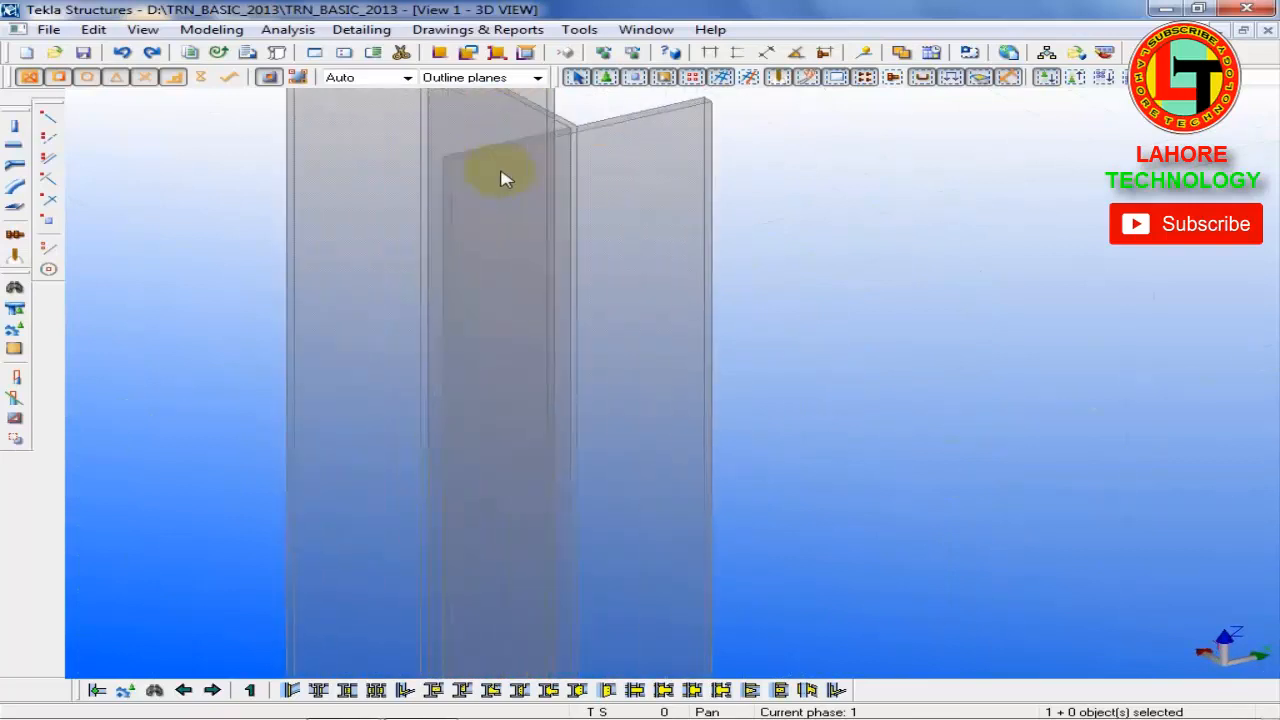
pyautogui.moveTo(586, 220); pyautogui.dragTo(552, 386, button='middle')
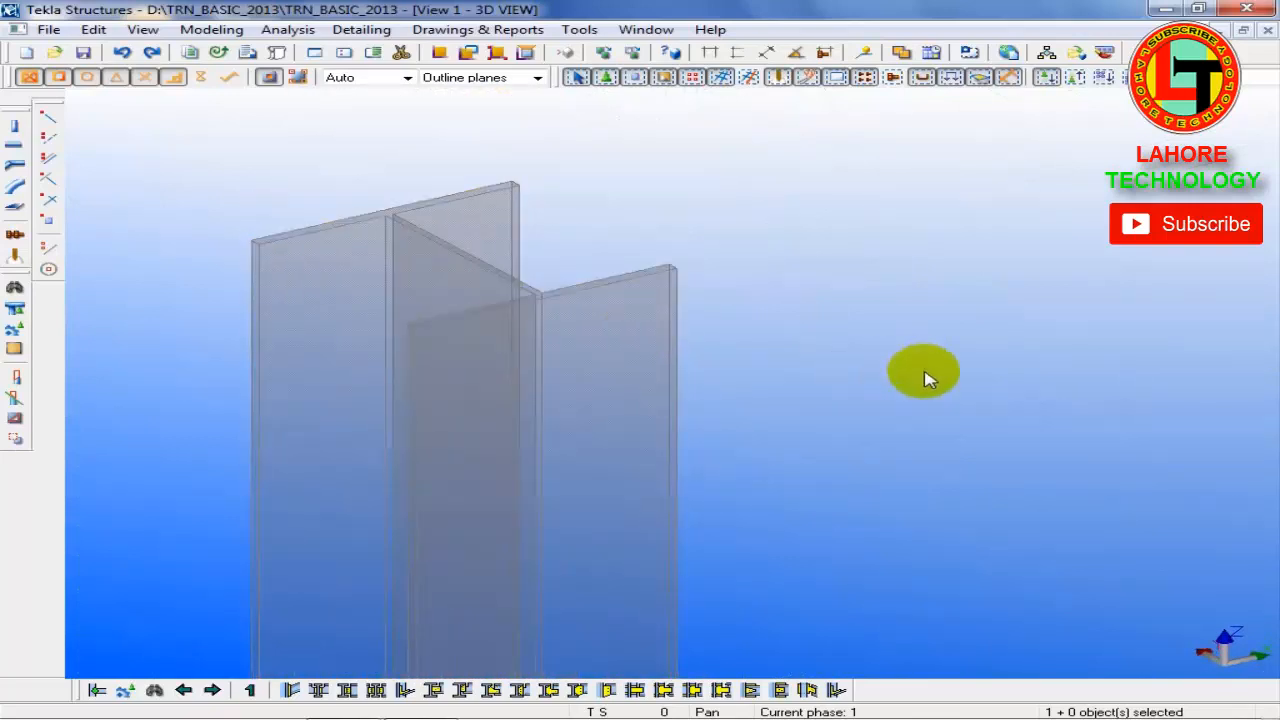
pyautogui.doubleClick(926, 378)
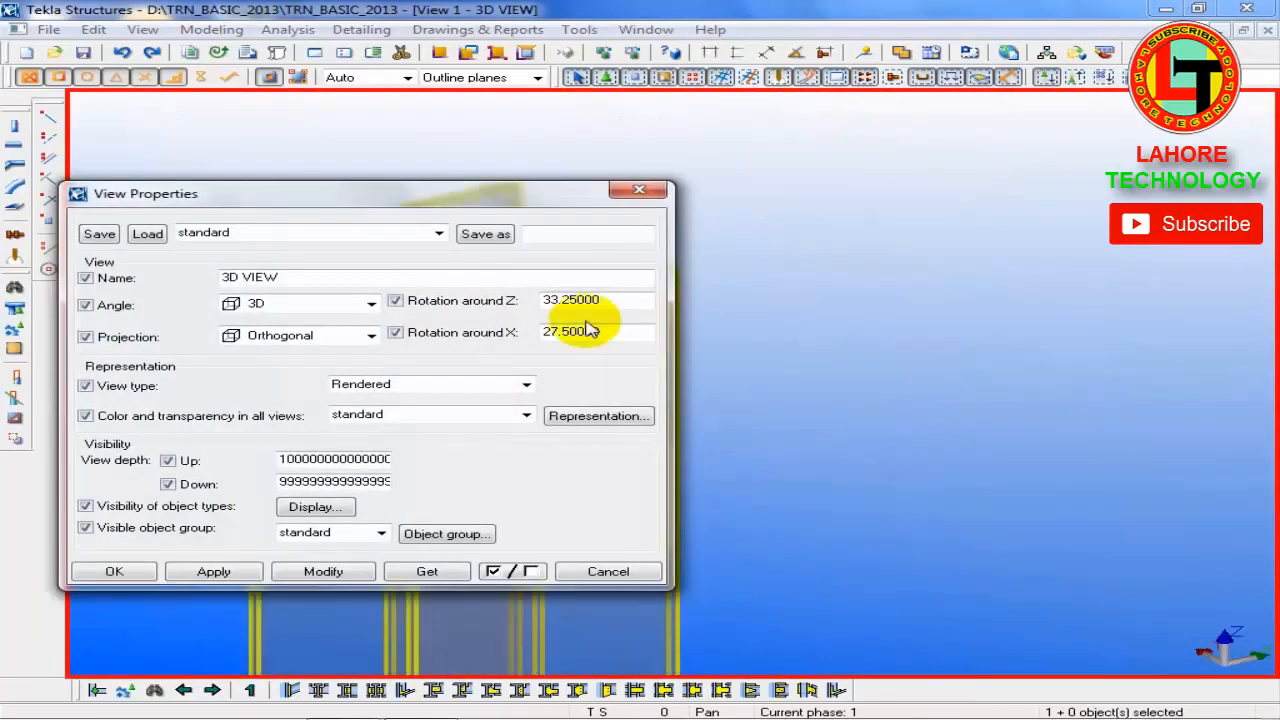
pyautogui.moveTo(400, 194); pyautogui.dragTo(930, 254)
pyautogui.click(1170, 249)
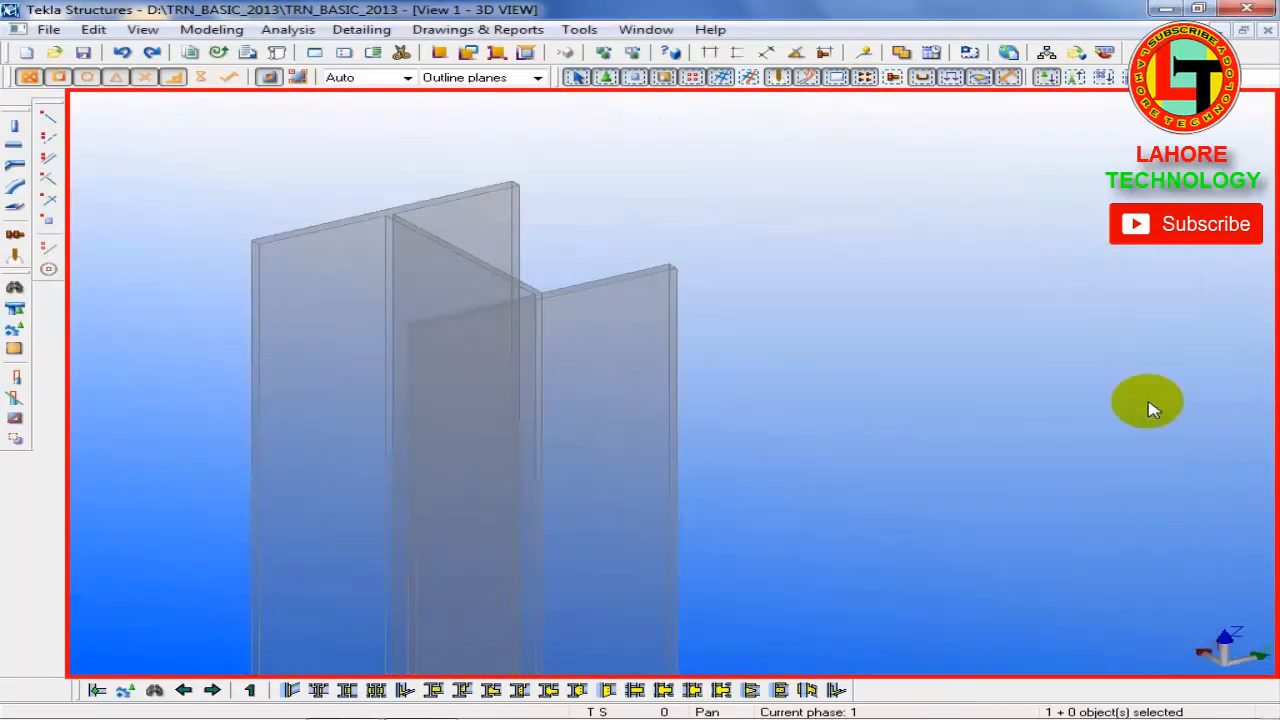
# Step: Show the parts as rendered in the 3D view, and set the column's class to 2
pyautogui.hotkey('ctrl', '4')
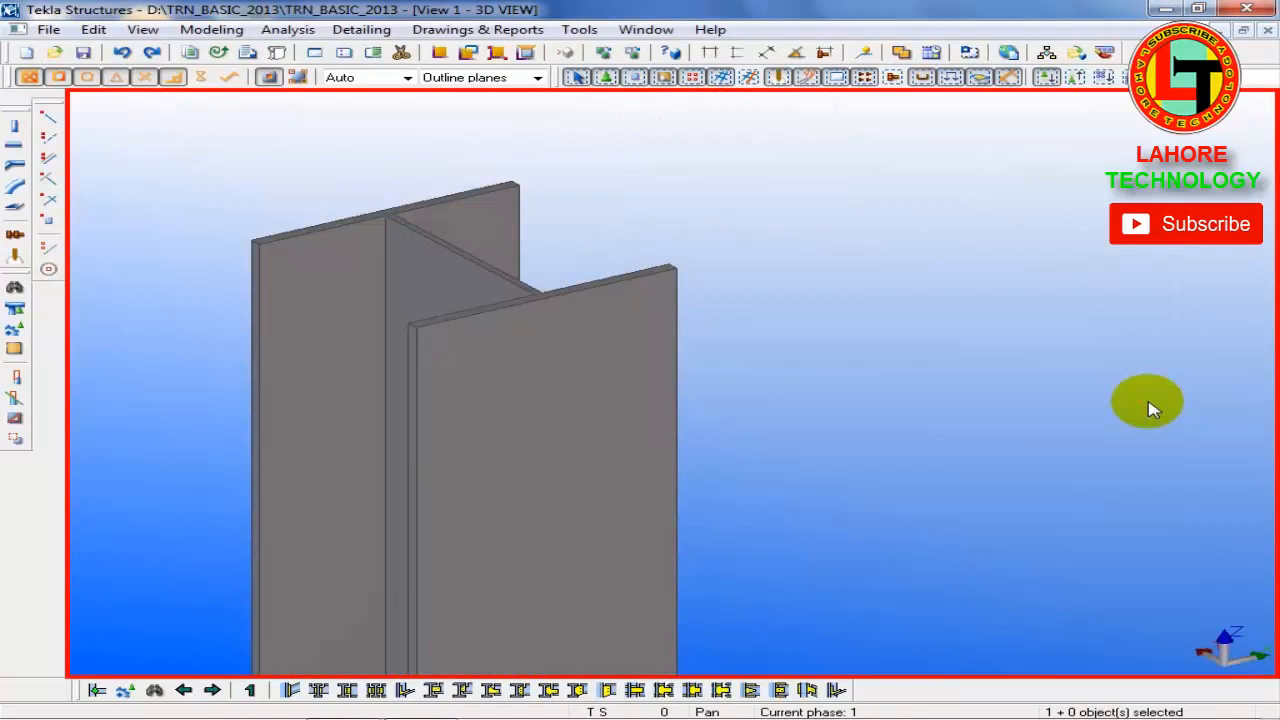
pyautogui.doubleClick(586, 380)
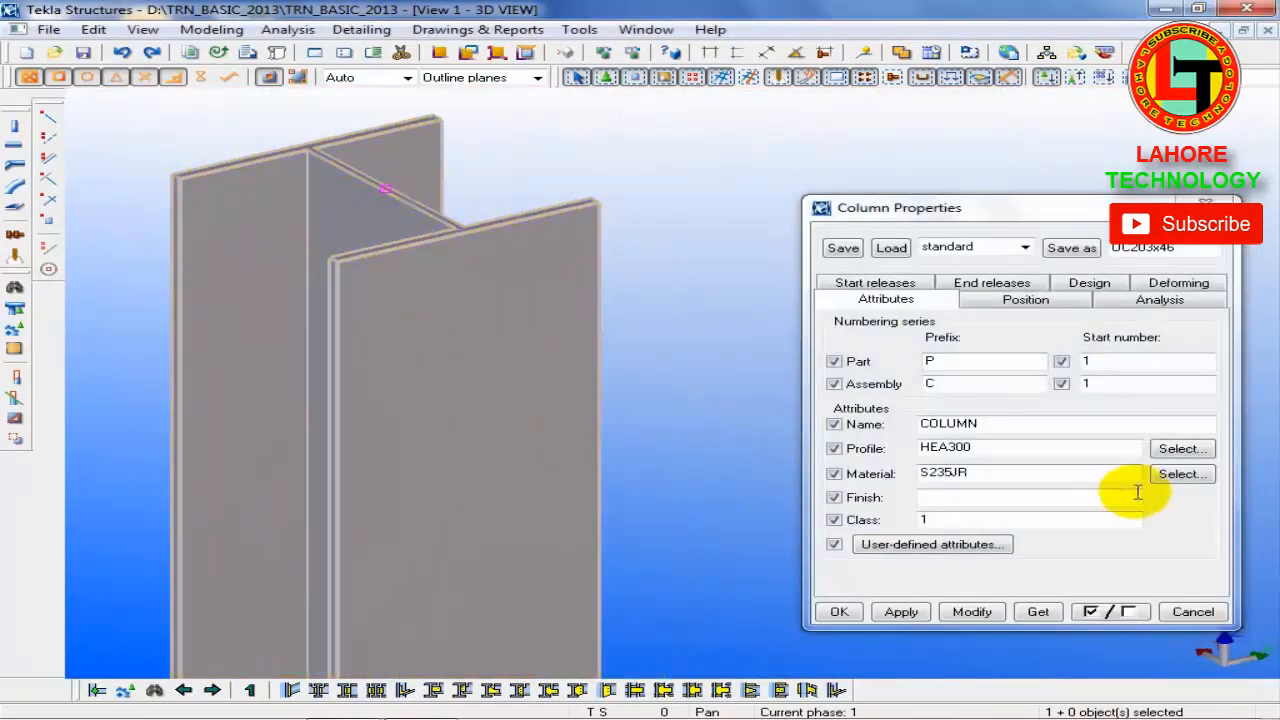
pyautogui.click(966, 520)
pyautogui.write('2')
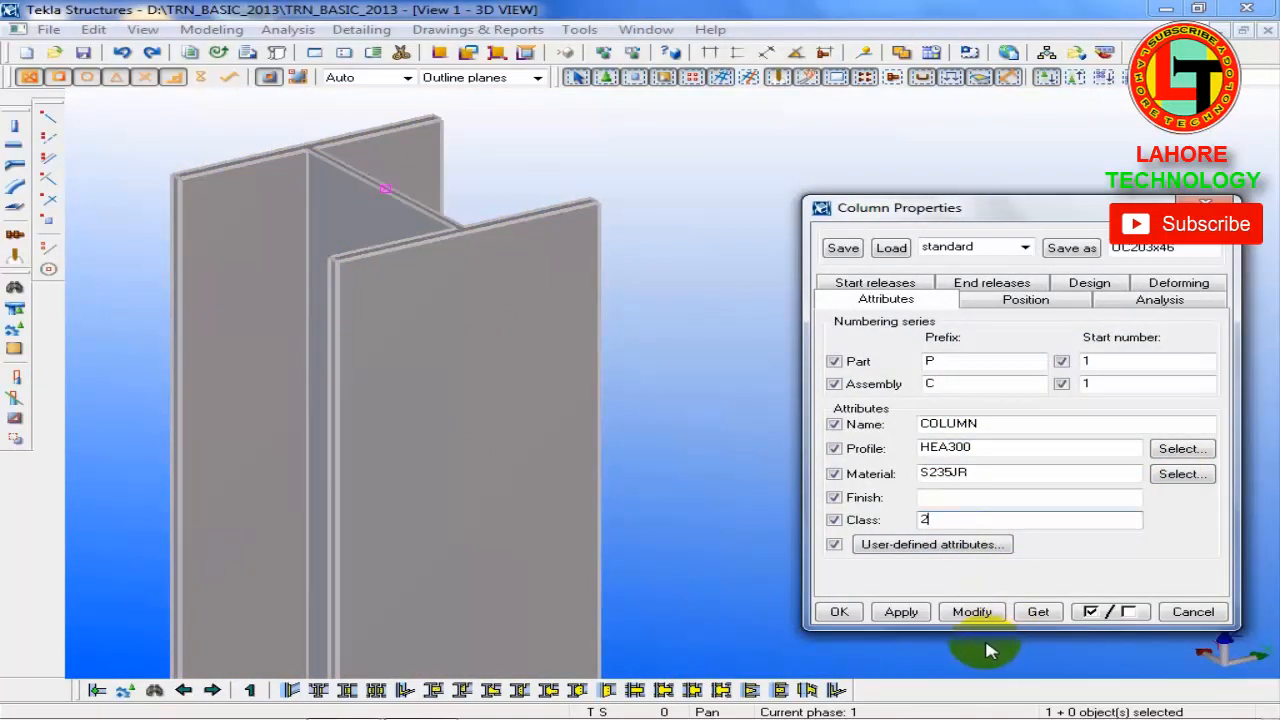
pyautogui.click(971, 611)
pyautogui.click(839, 611)
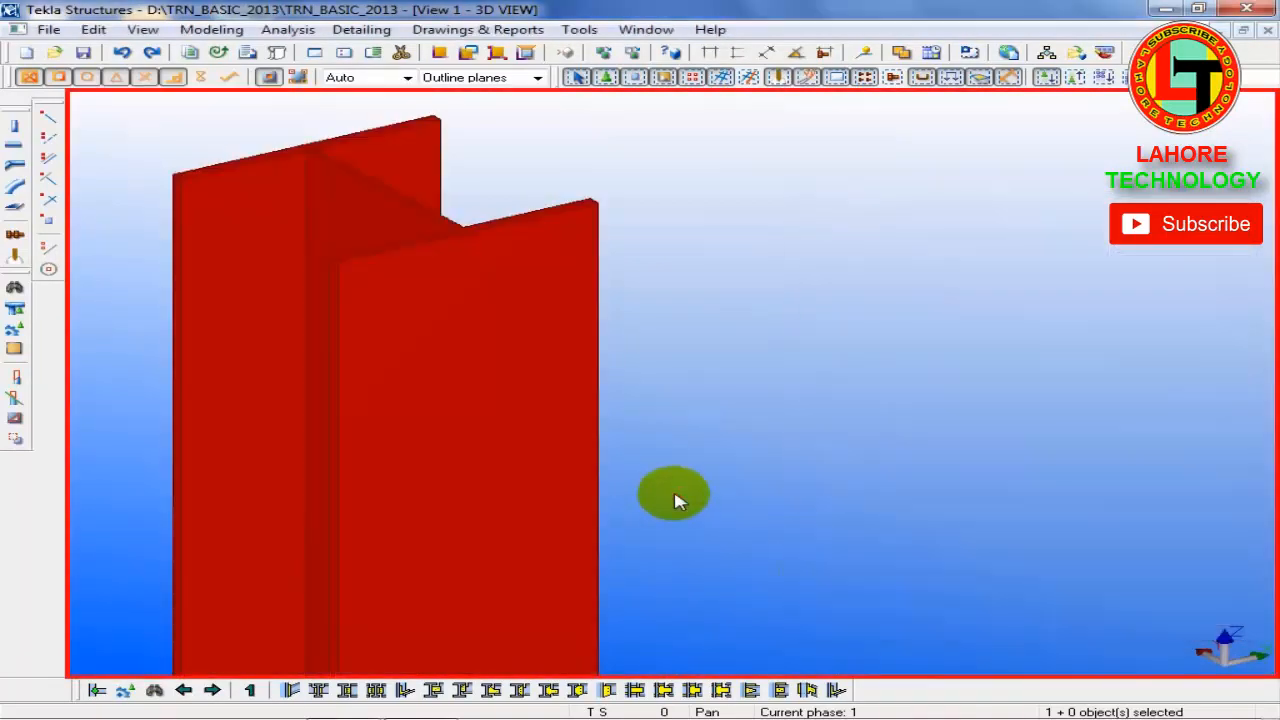
# Step: Compare the column's appearance in the shaded wire frame, wire frame, hidden lines, rendered and dark-color representations
pyautogui.hotkey('ctrl', '2')
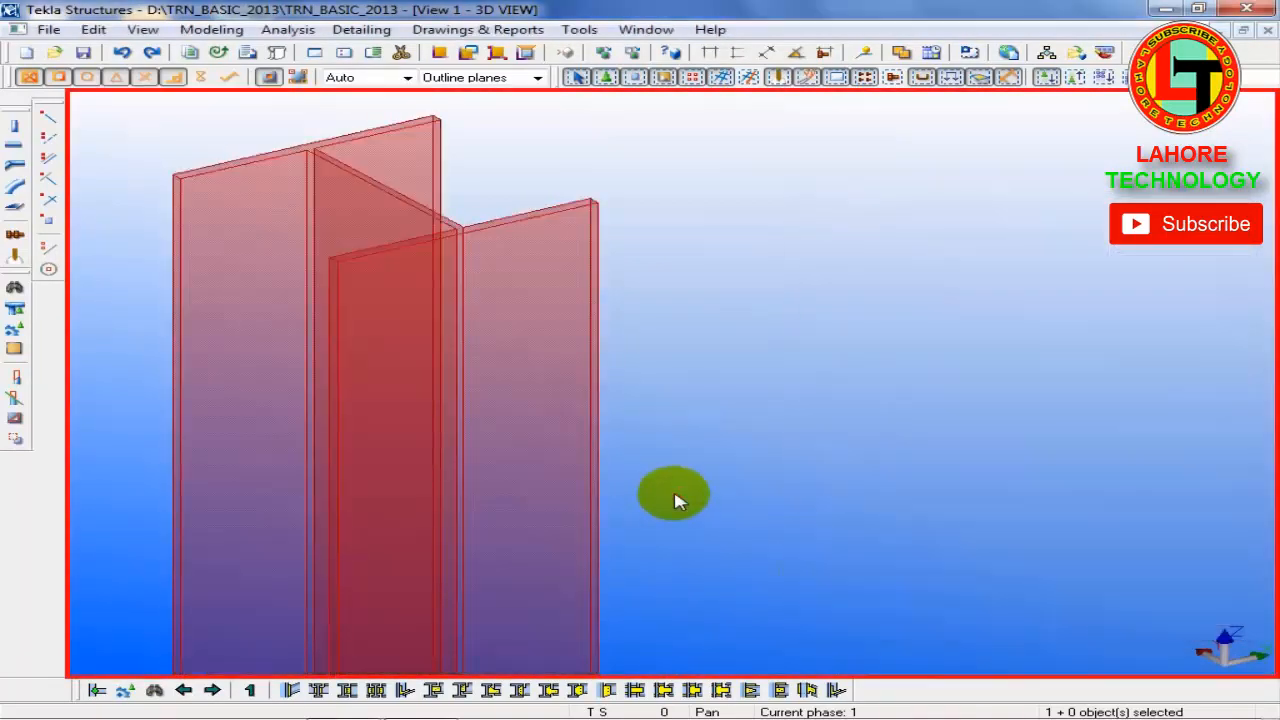
pyautogui.hotkey('ctrl', '1')
pyautogui.scroll(-5, 570, 310)
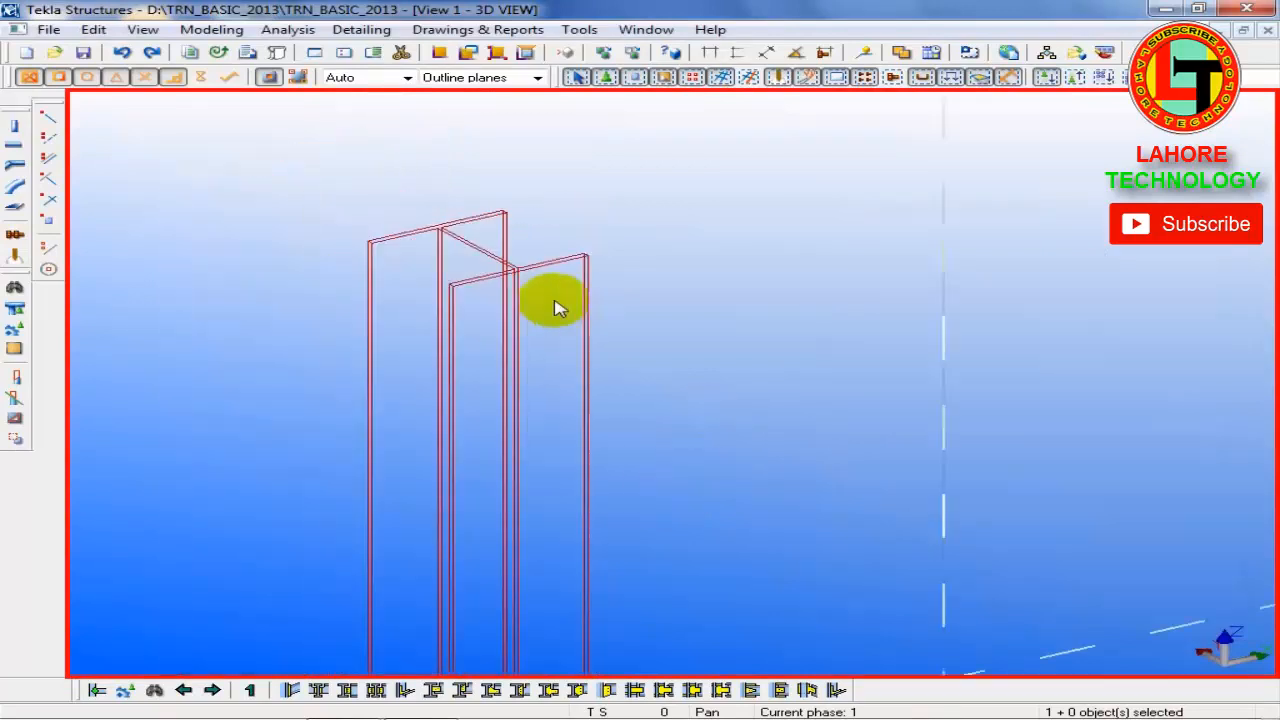
pyautogui.scroll(3, 617, 406)
pyautogui.moveTo(633, 279); pyautogui.dragTo(598, 360, button='middle')
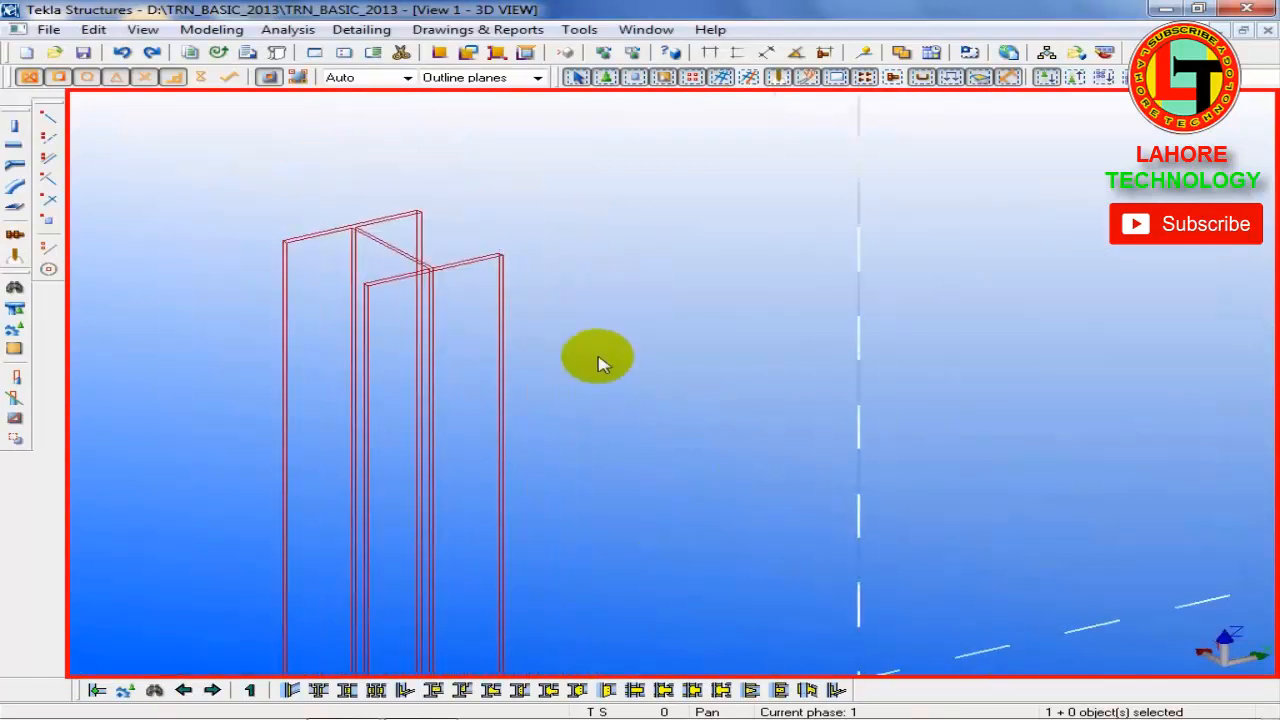
pyautogui.hotkey('ctrl', '2')
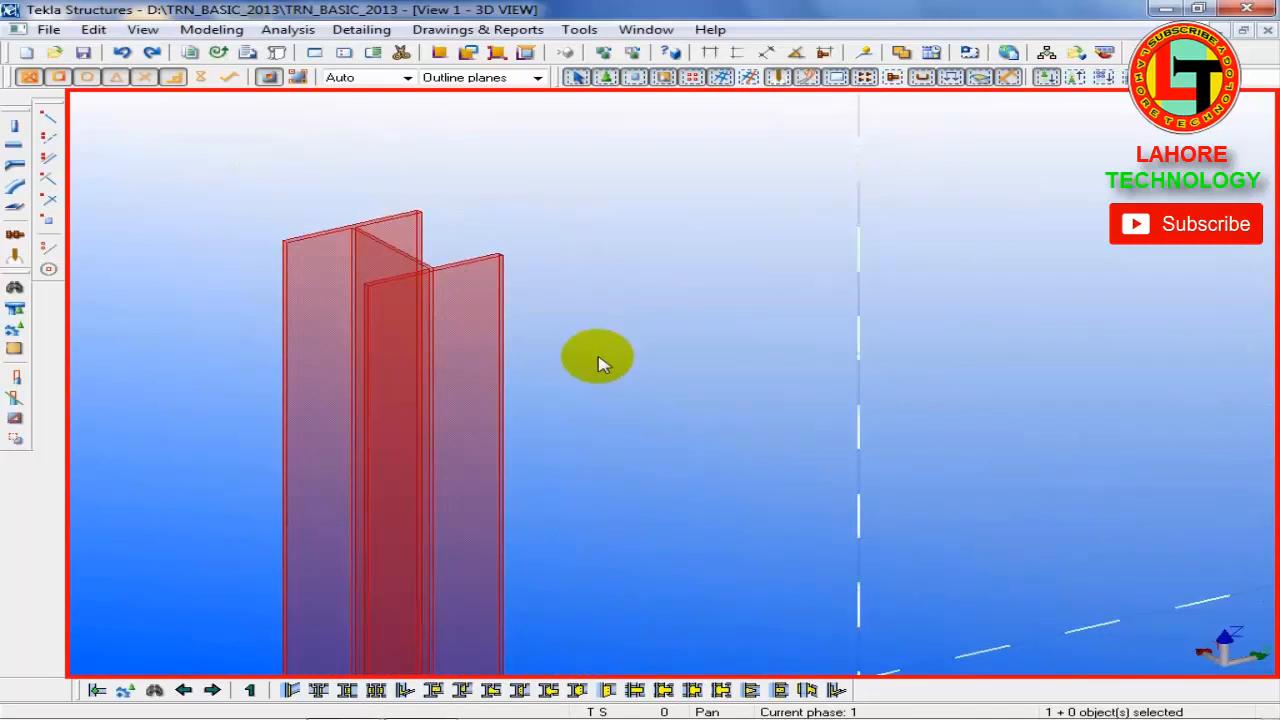
pyautogui.hotkey('ctrl', '3')
pyautogui.hotkey('ctrl', '4')
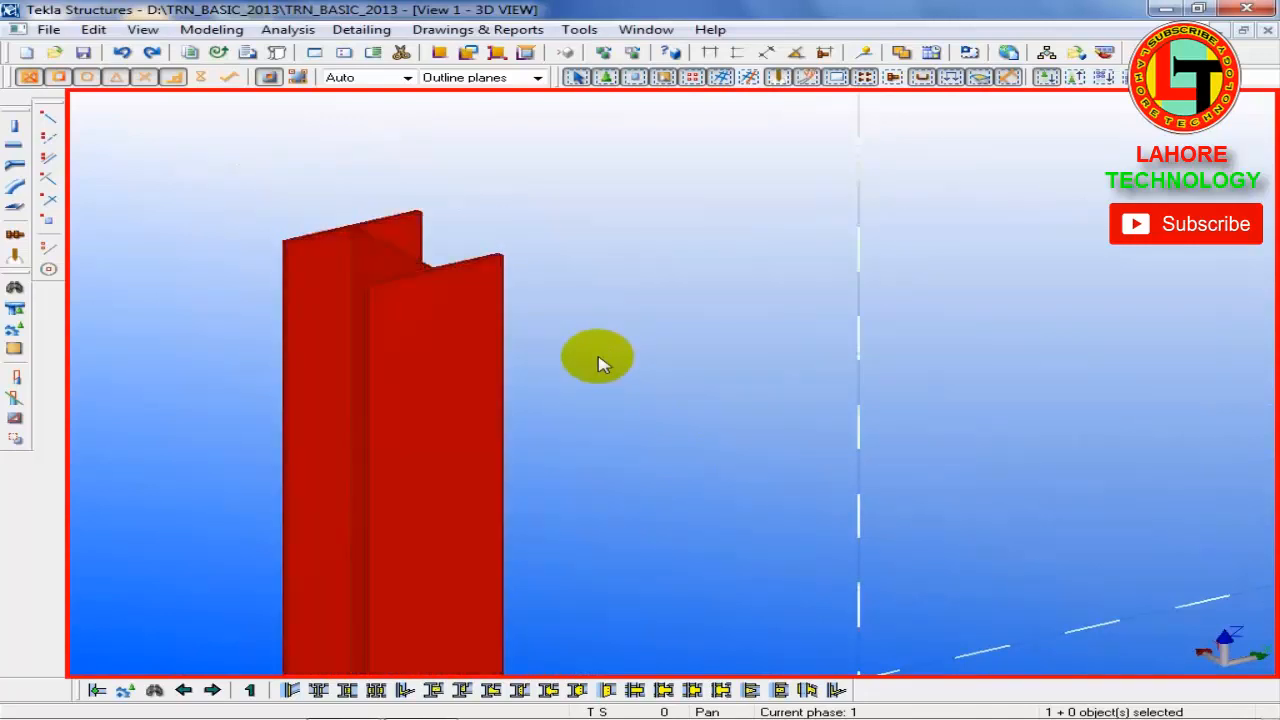
pyautogui.hotkey('ctrl', '5')
# Step: In the 3D VIEW display settings, try the Wire frame and Shaded wire frame representations for parts in the model
pyautogui.doubleClick(597, 360)
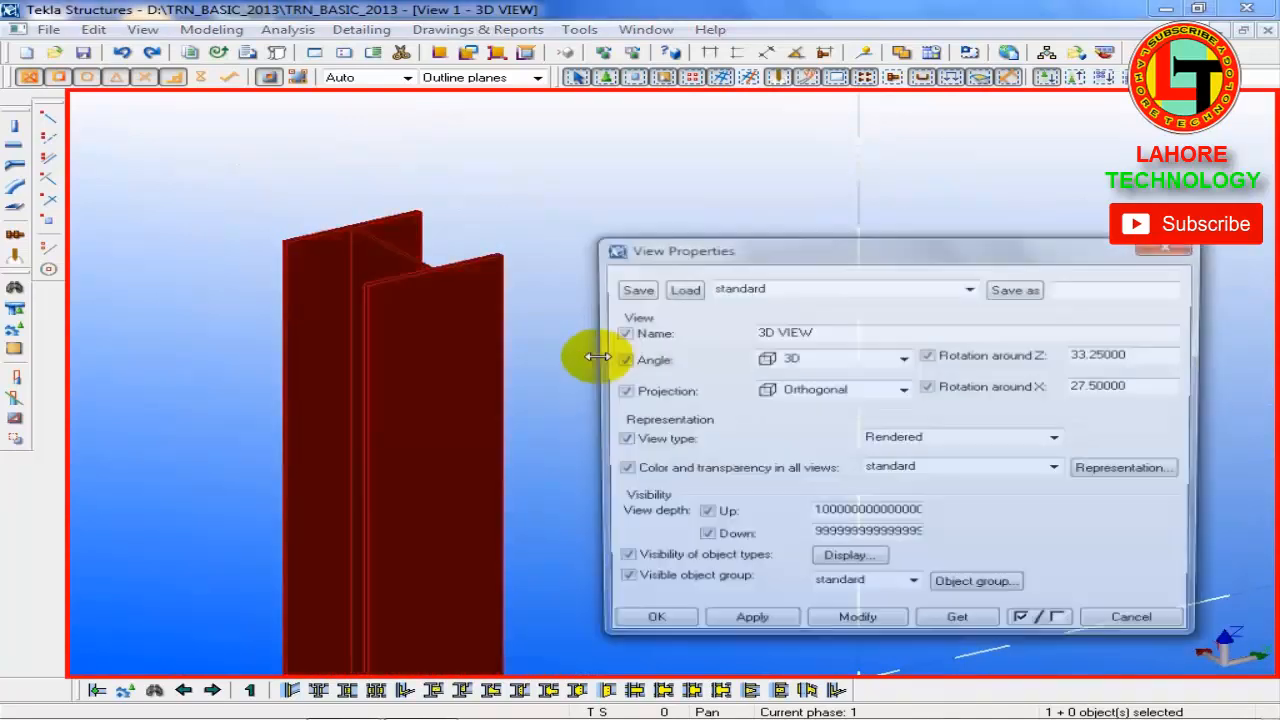
pyautogui.click(828, 563)
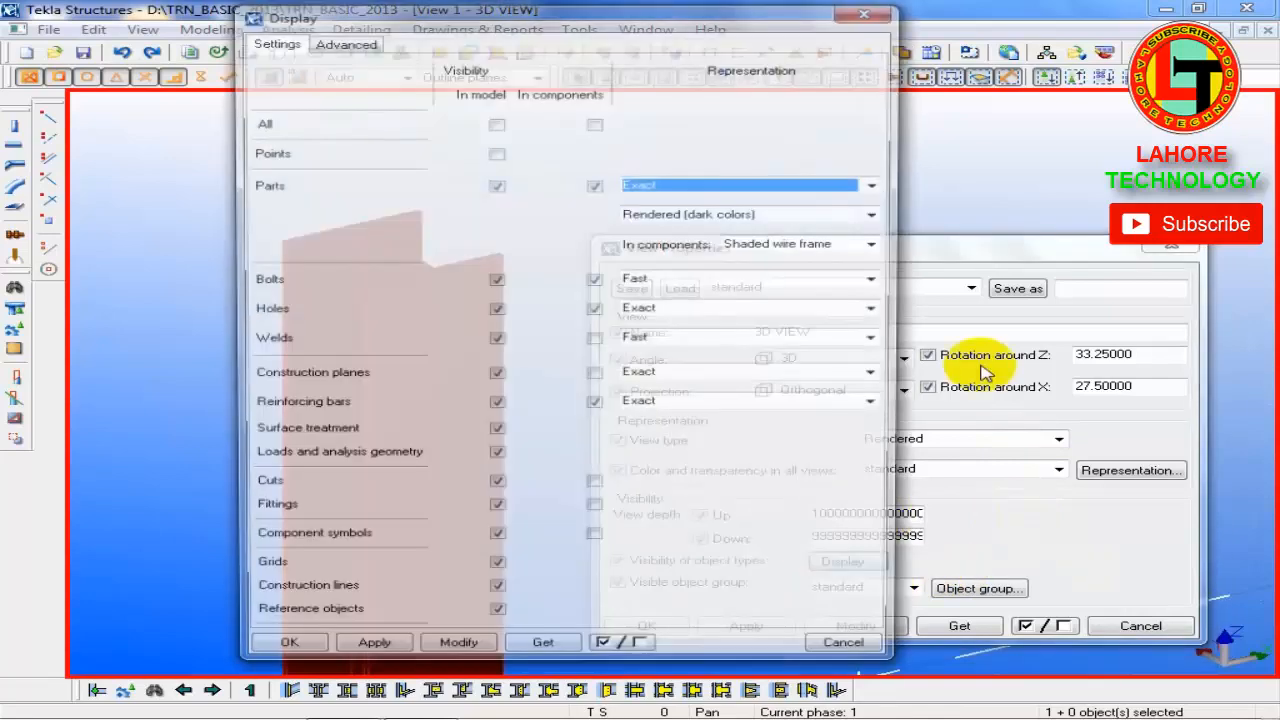
pyautogui.moveTo(491, 22); pyautogui.dragTo(851, 46)
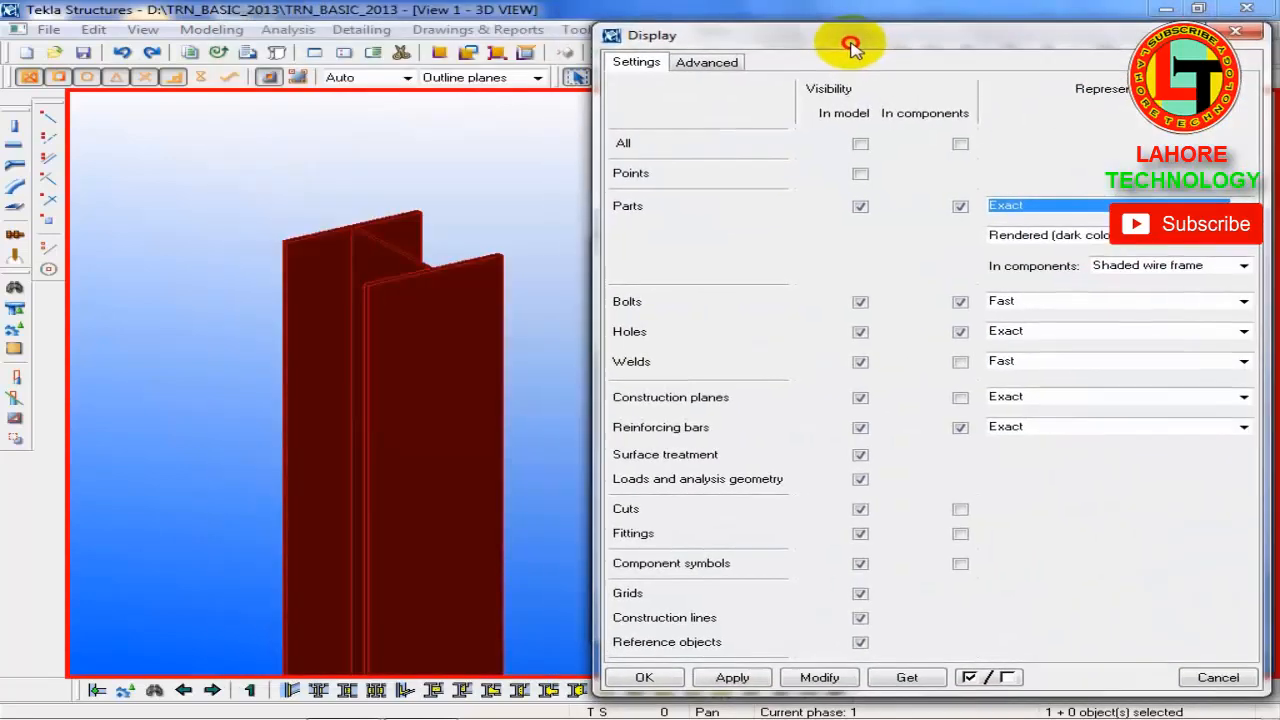
pyautogui.click(1020, 210)
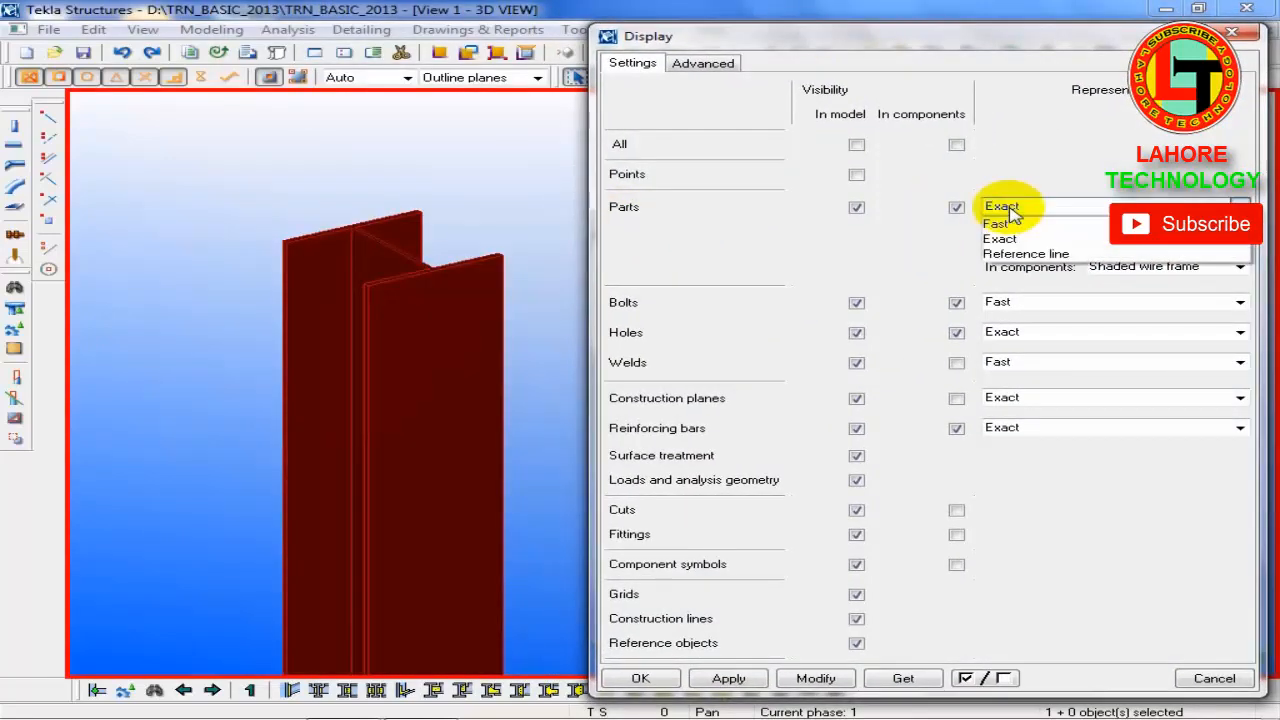
pyautogui.click(1063, 238)
pyautogui.click(1062, 237)
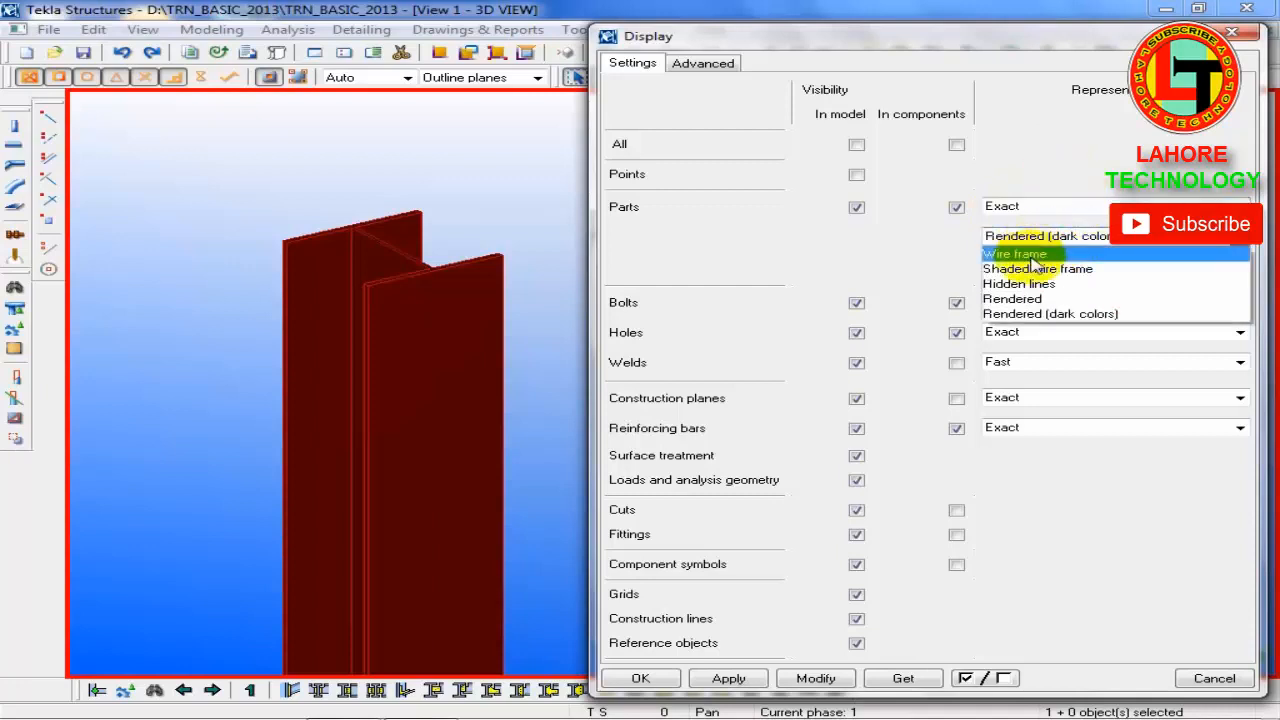
pyautogui.click(1033, 257)
pyautogui.click(816, 678)
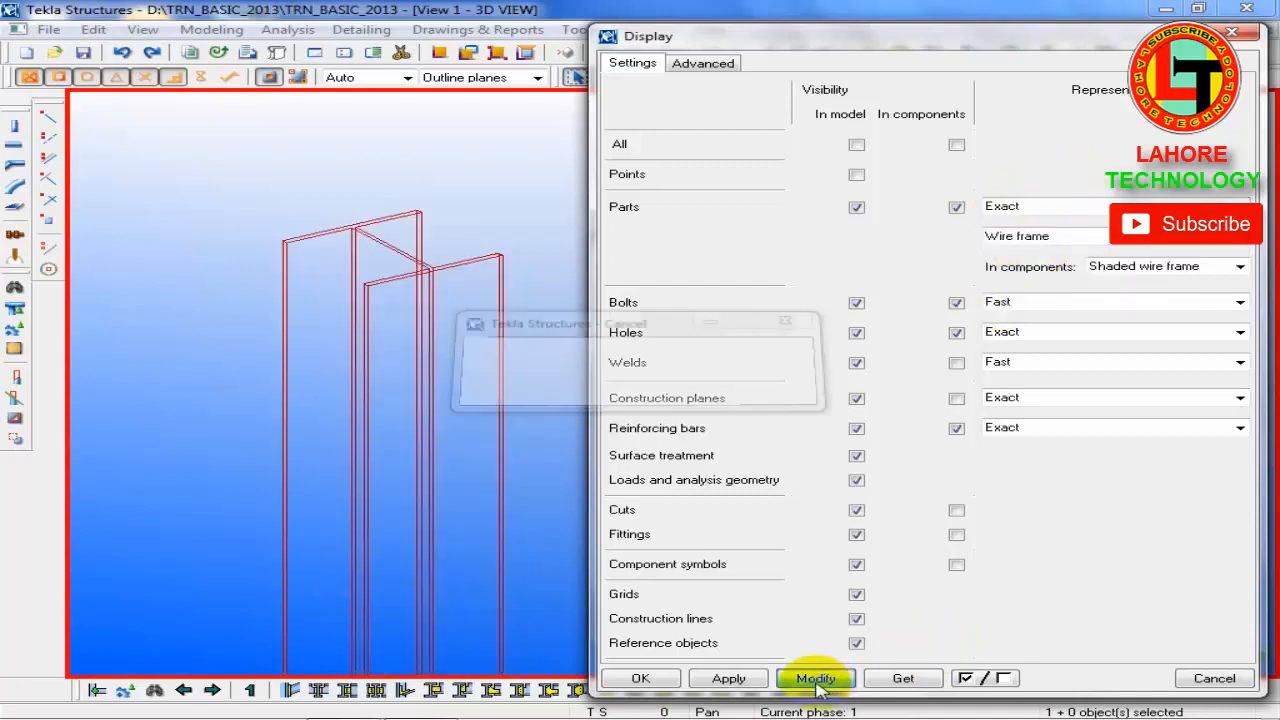
pyautogui.click(1044, 241)
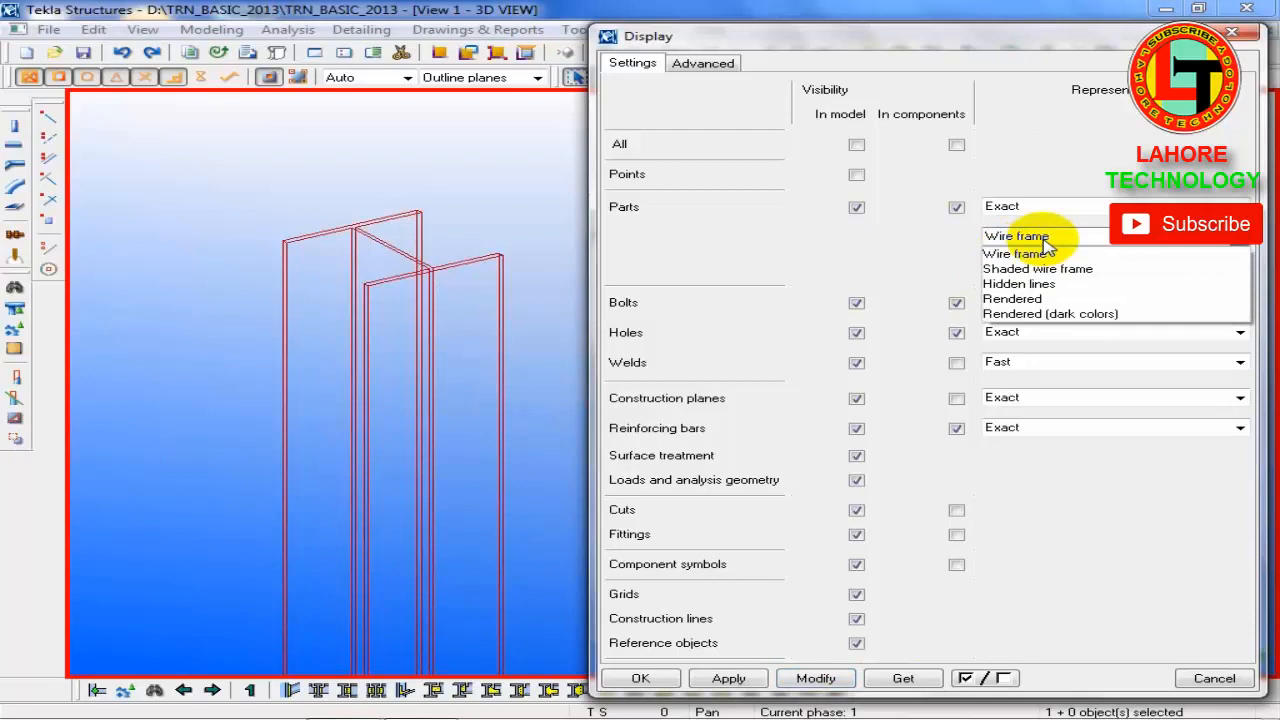
pyautogui.click(1133, 270)
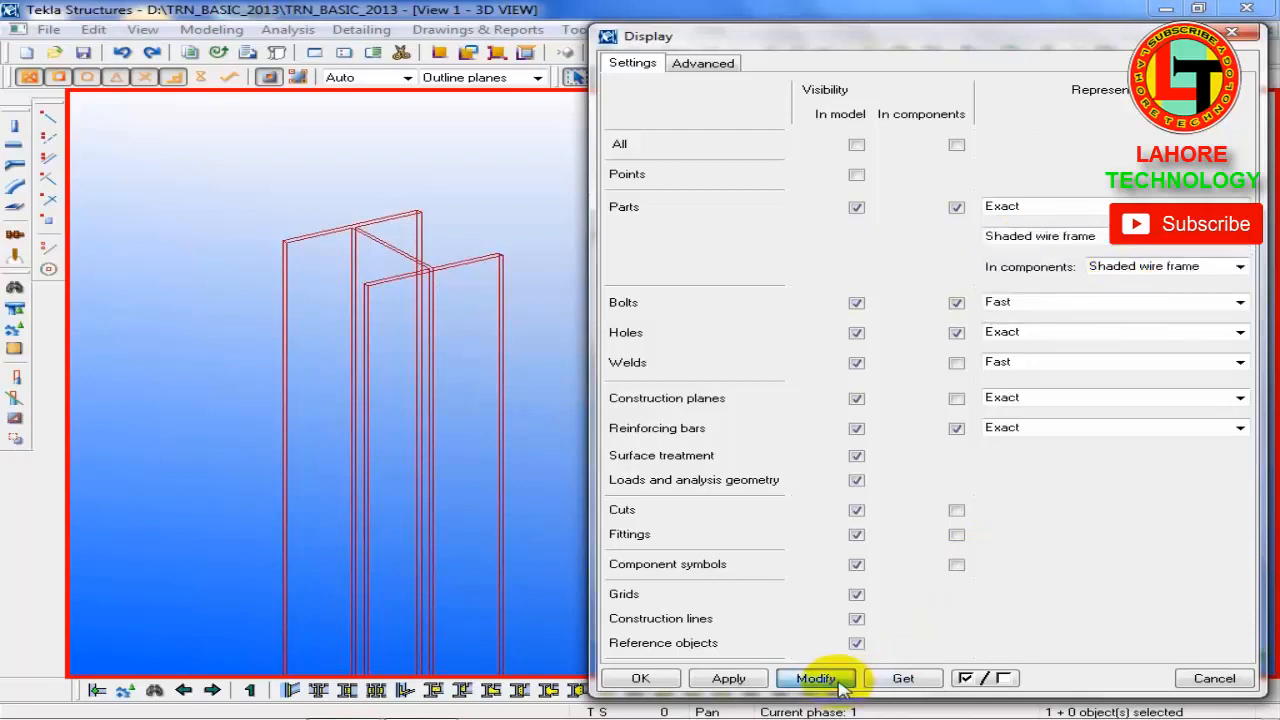
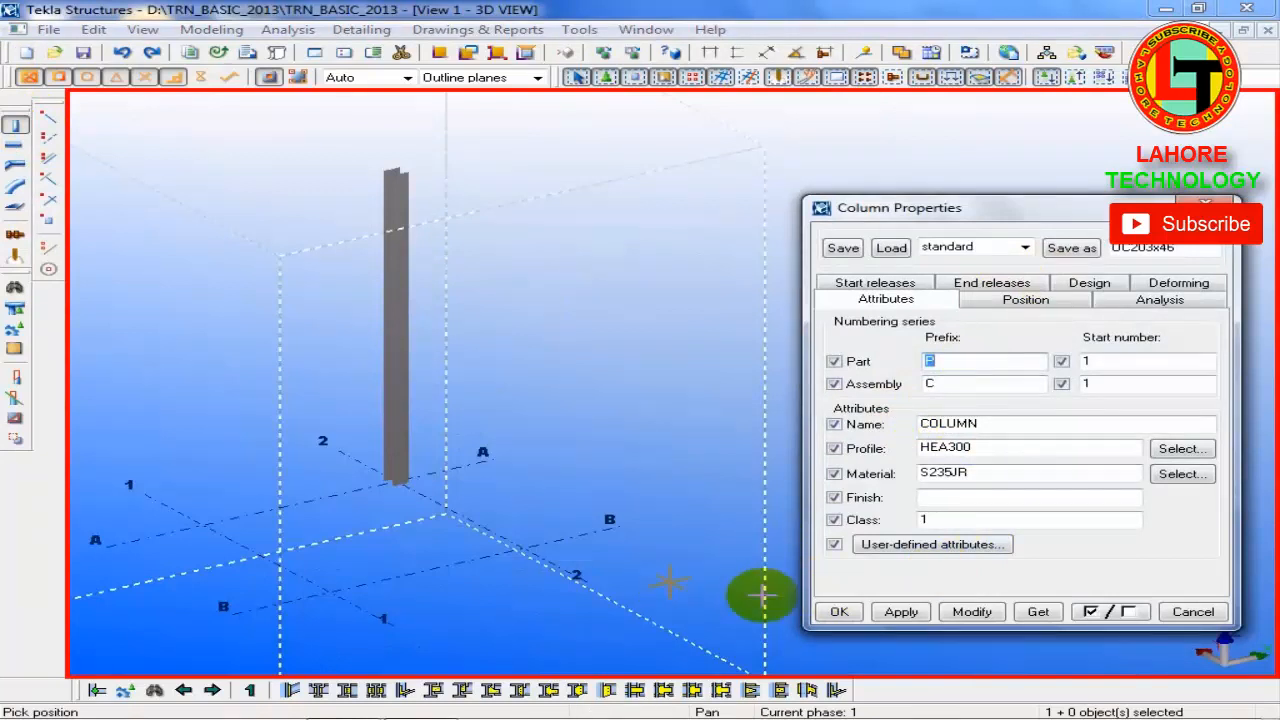
# Step: Place HEA300 columns at grid intersections B-2, A-1 and B-1, and end the column command
pyautogui.click(530, 552)
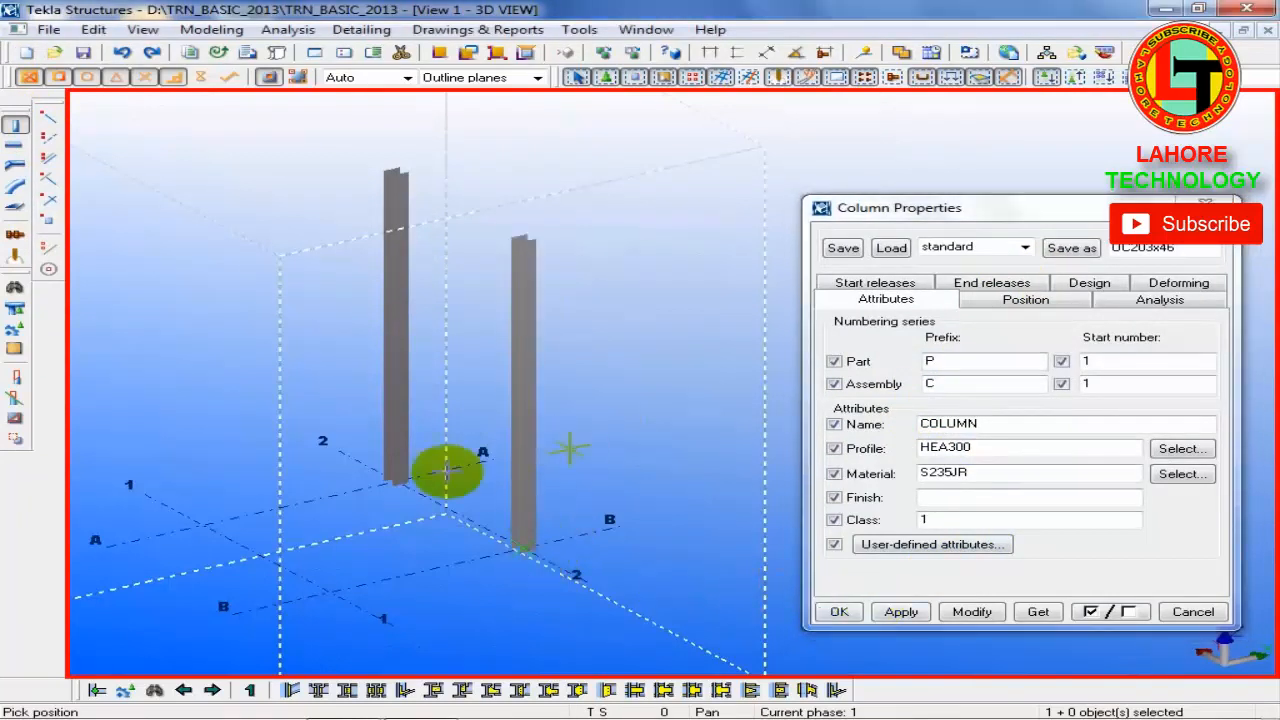
pyautogui.click(203, 524)
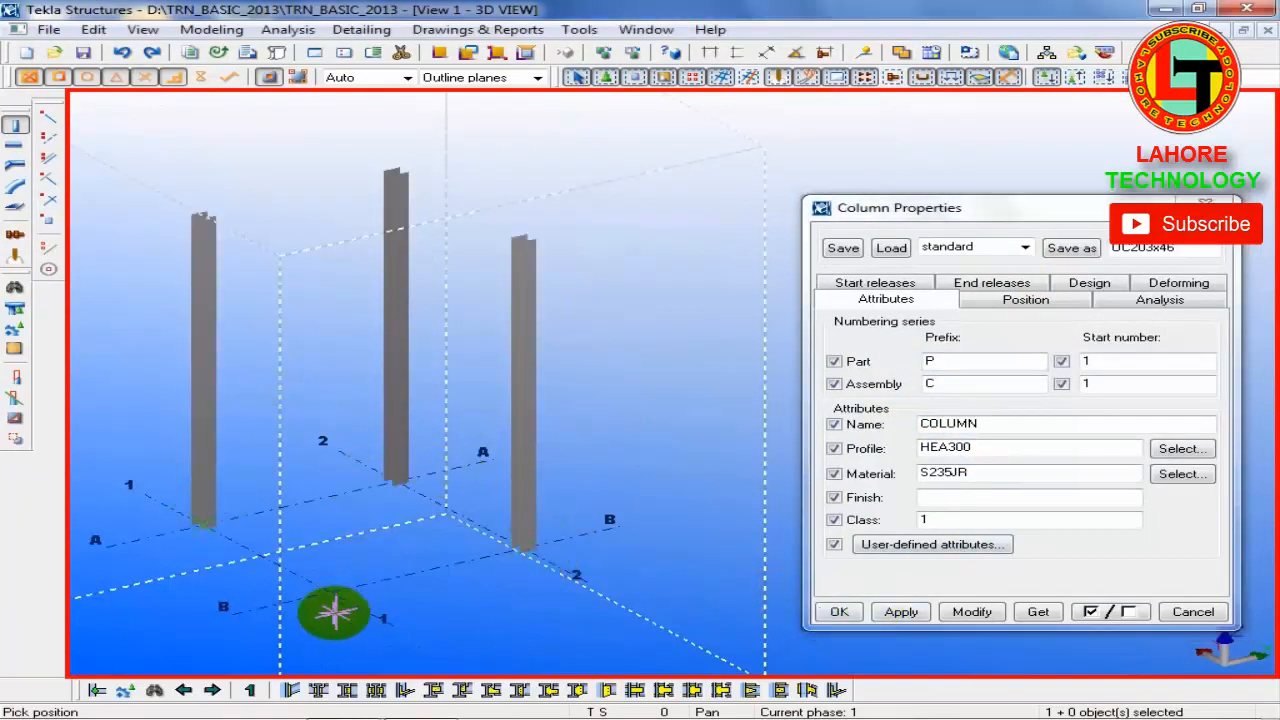
pyautogui.click(330, 592)
pyautogui.rightClick(655, 205)
pyautogui.click(680, 196)
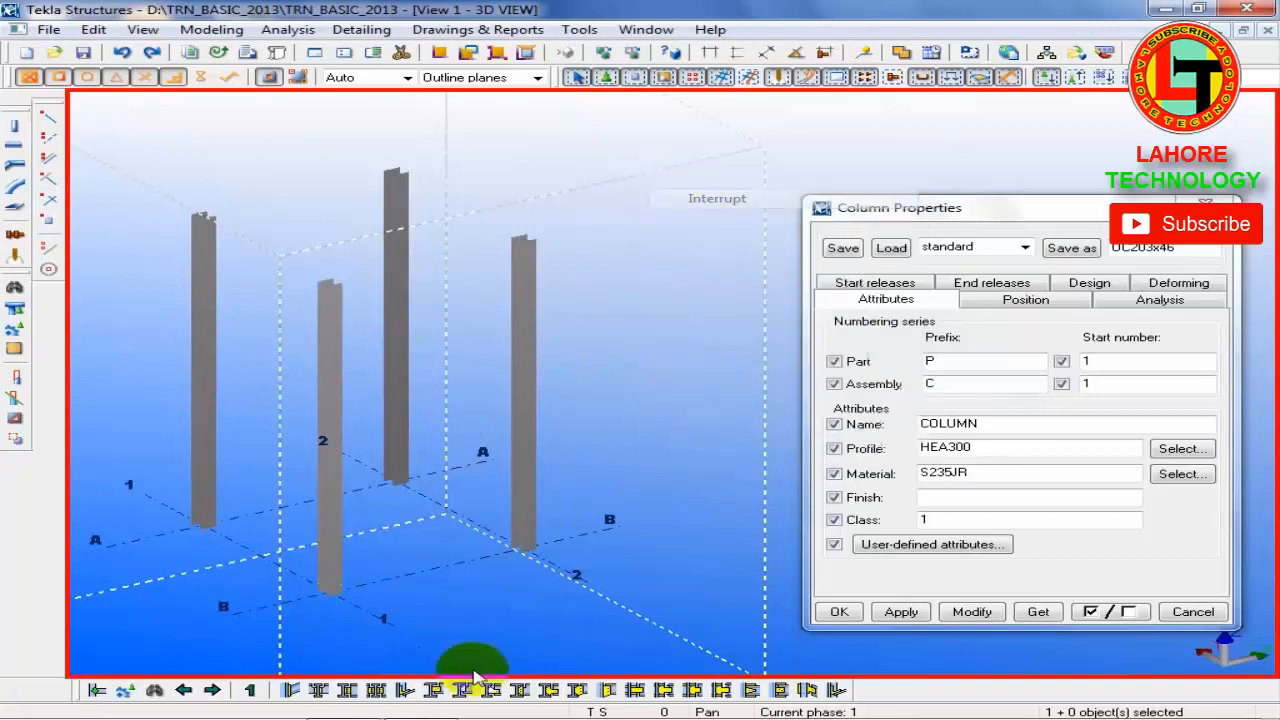
# Step: Switch to Sheet_1-3.pdf in Adobe Acrobat, check the column positions on the framing plan, and return to the Tekla Structures 3D view
pyautogui.click(420, 695)
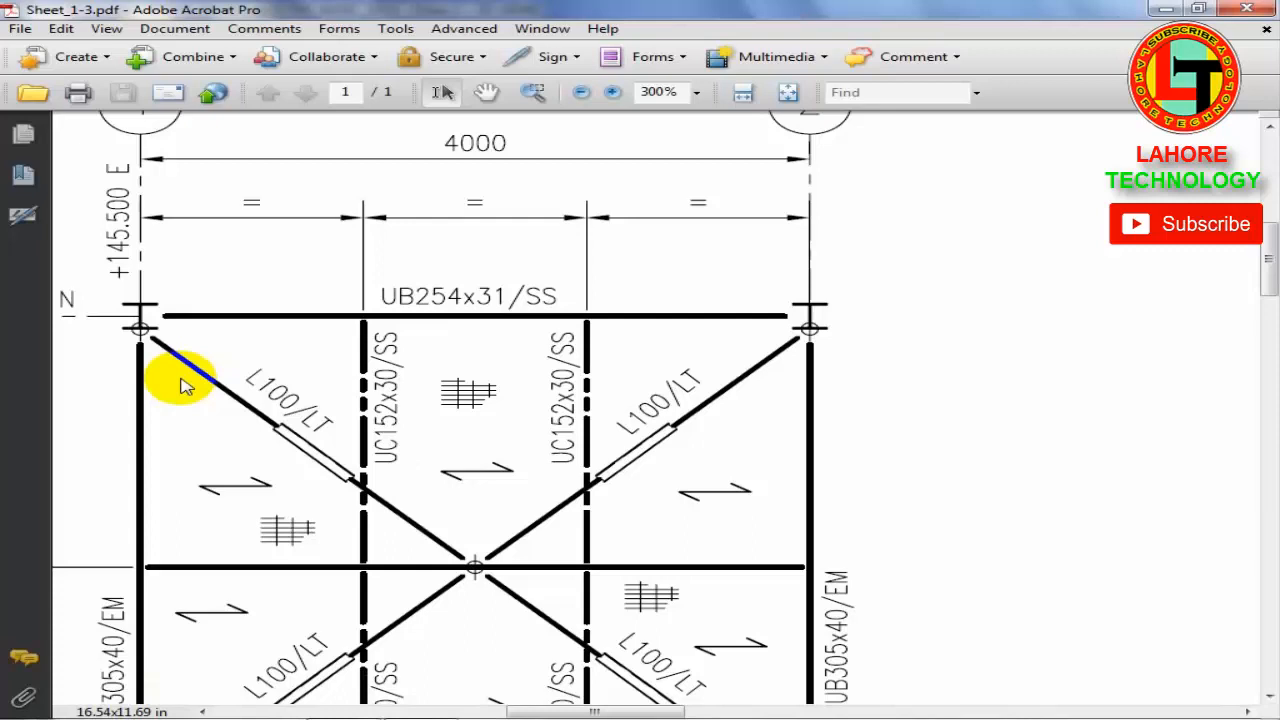
pyautogui.scroll(-2, 610, 440)
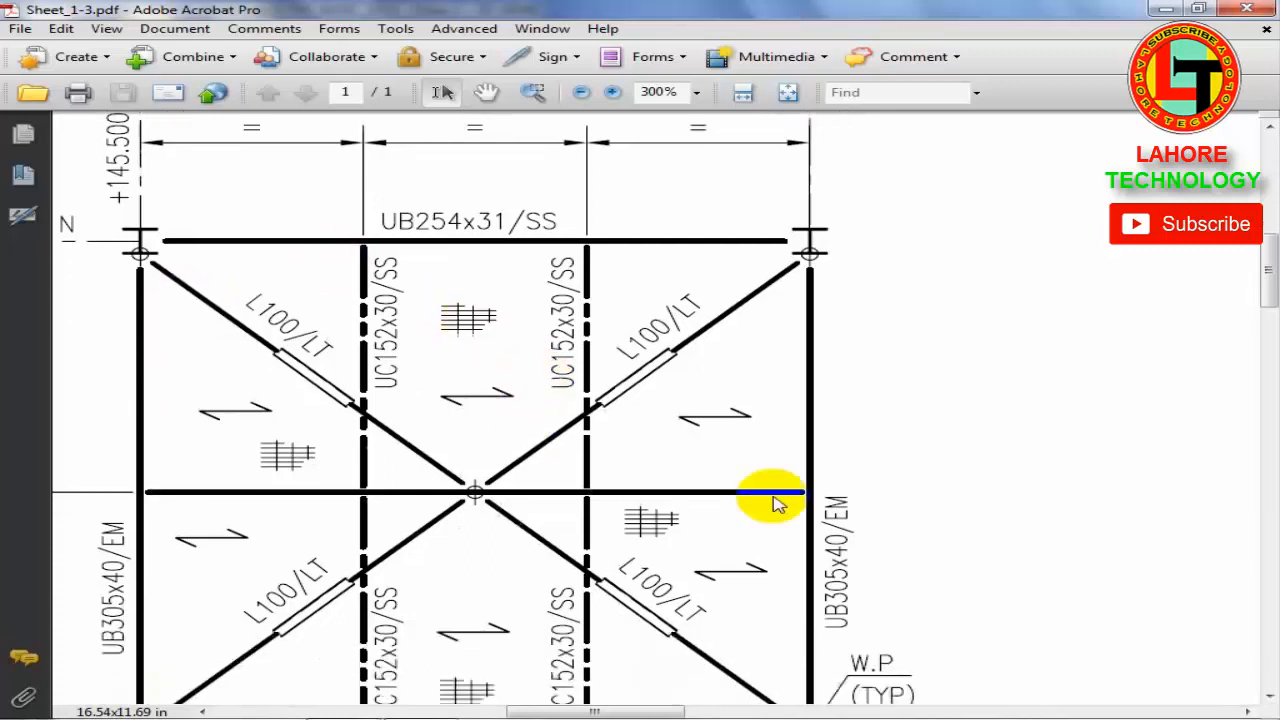
pyautogui.click(1165, 9)
pyautogui.click(636, 304)
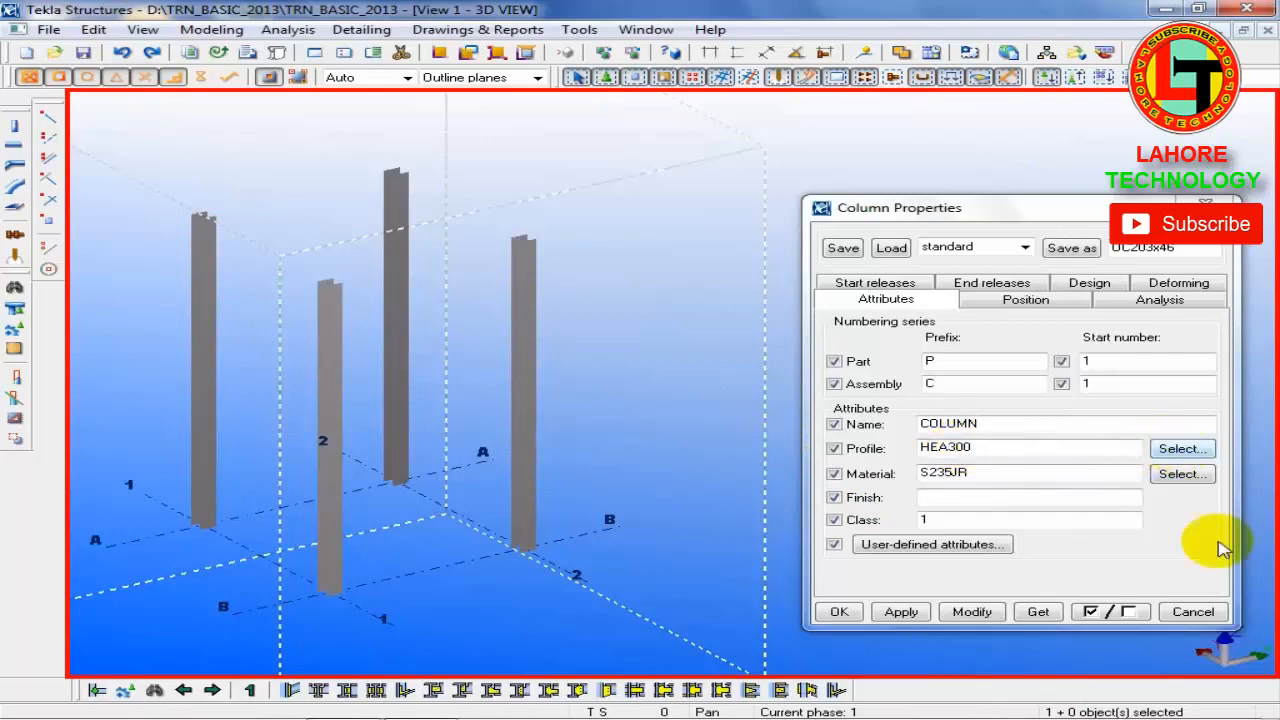
# Step: Reopen the properties from the column at grid A-2 and save them as the HEA300 attribute set
pyautogui.click(1193, 611)
pyautogui.doubleClick(392, 245)
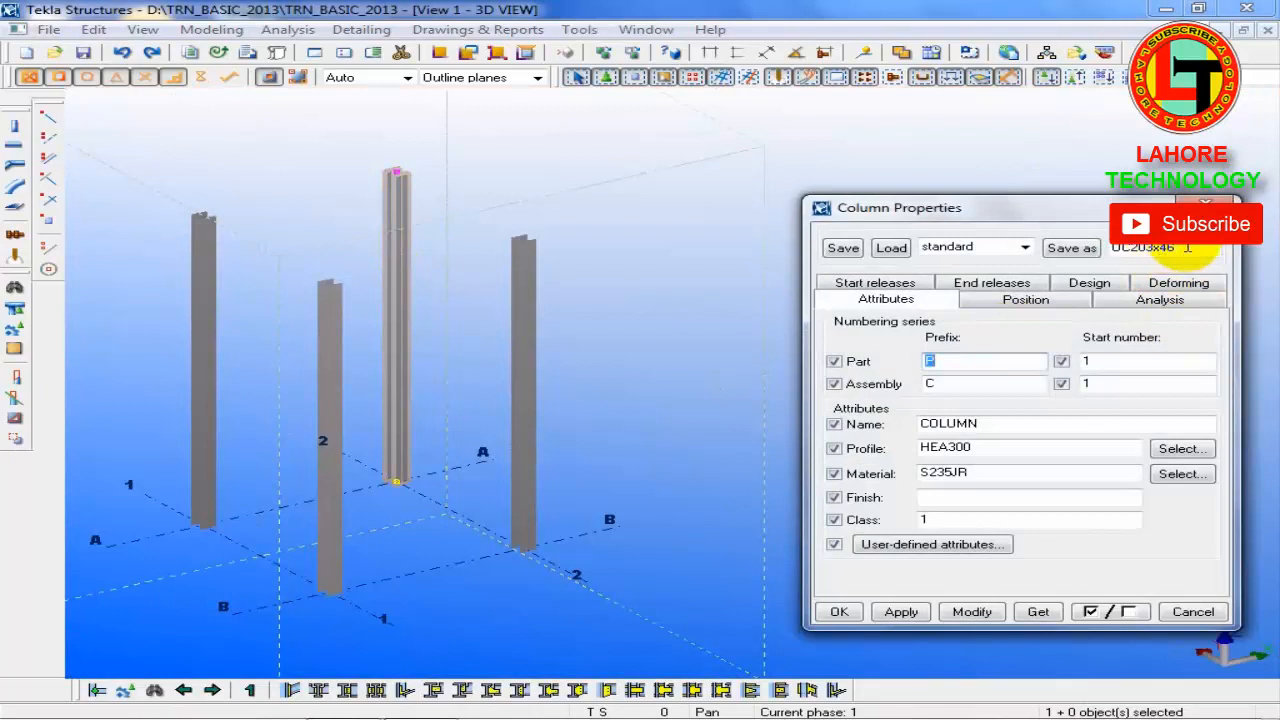
pyautogui.moveTo(1185, 246); pyautogui.dragTo(1101, 266)
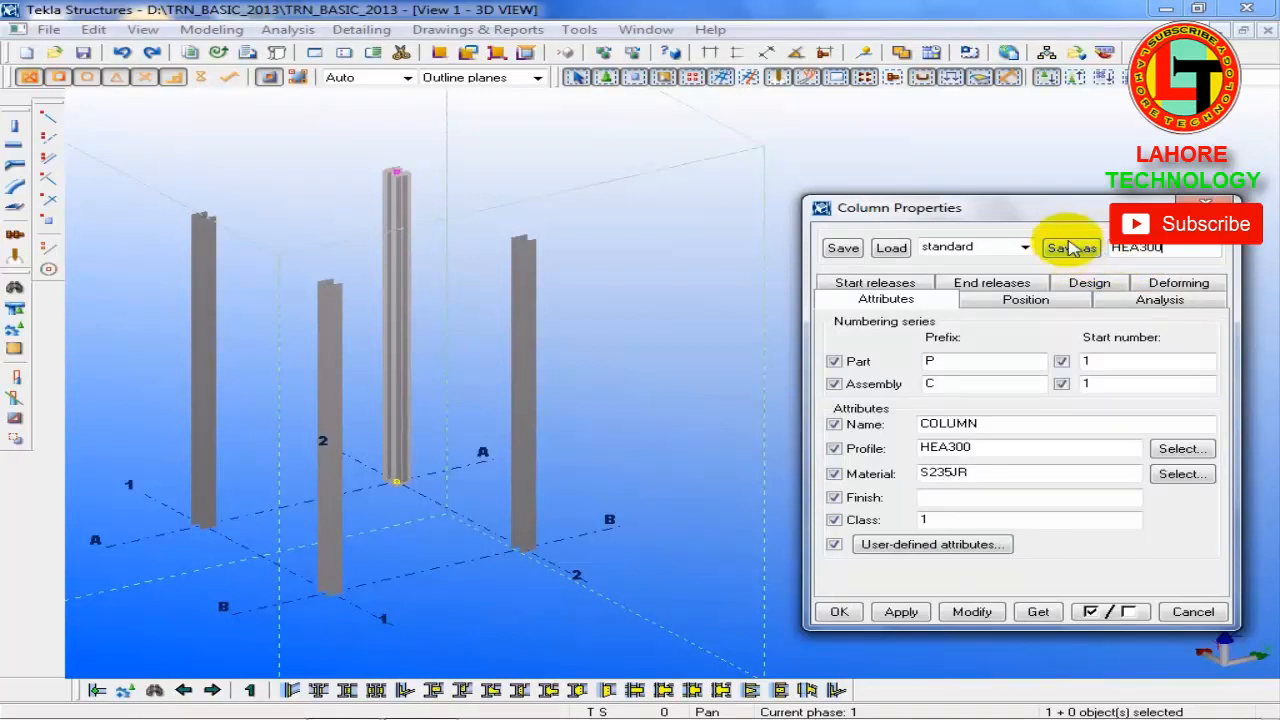
pyautogui.click(1067, 247)
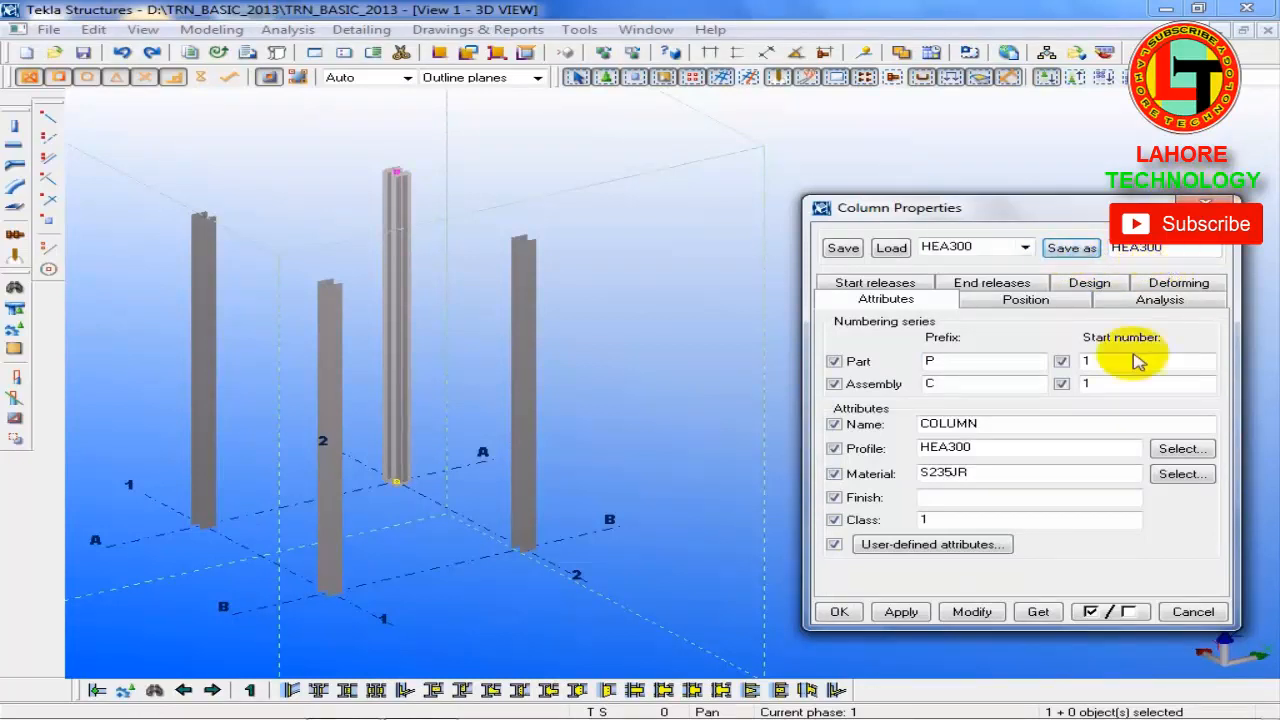
# Step: Set the column properties to profile HEA240 and class 7, and save them as the HEA240 attribute set
pyautogui.click(1162, 474)
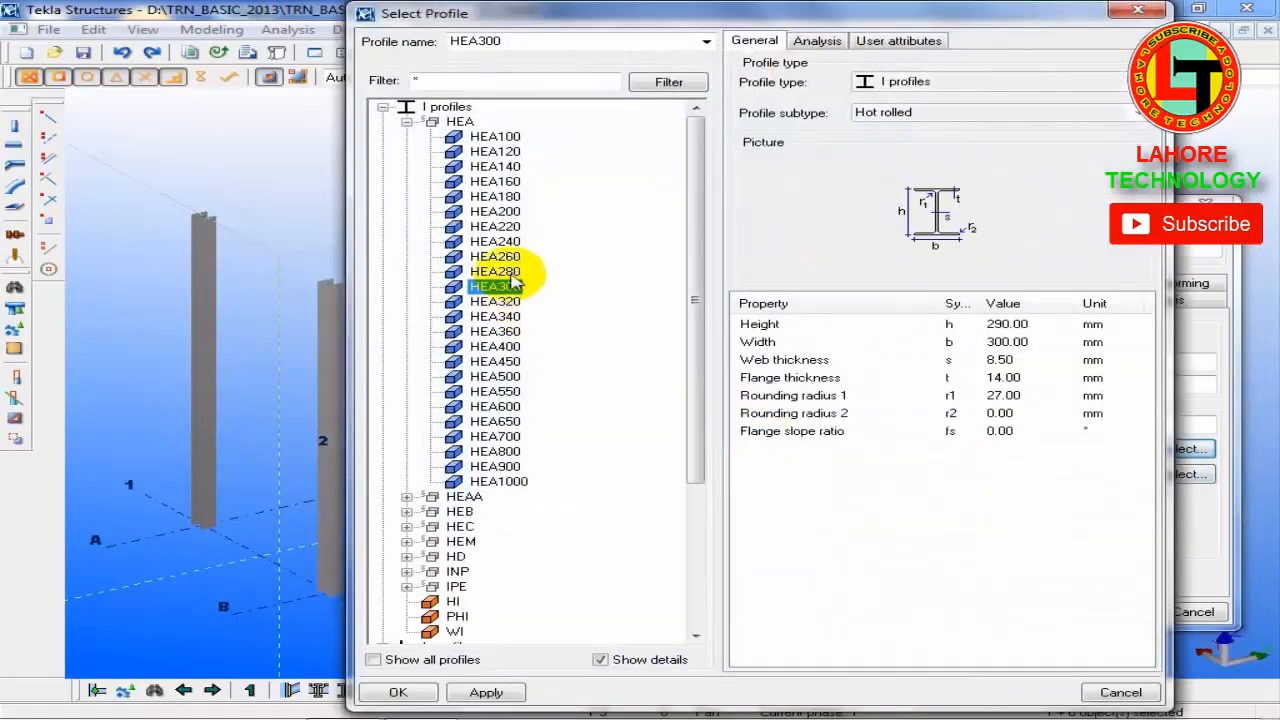
pyautogui.doubleClick(500, 241)
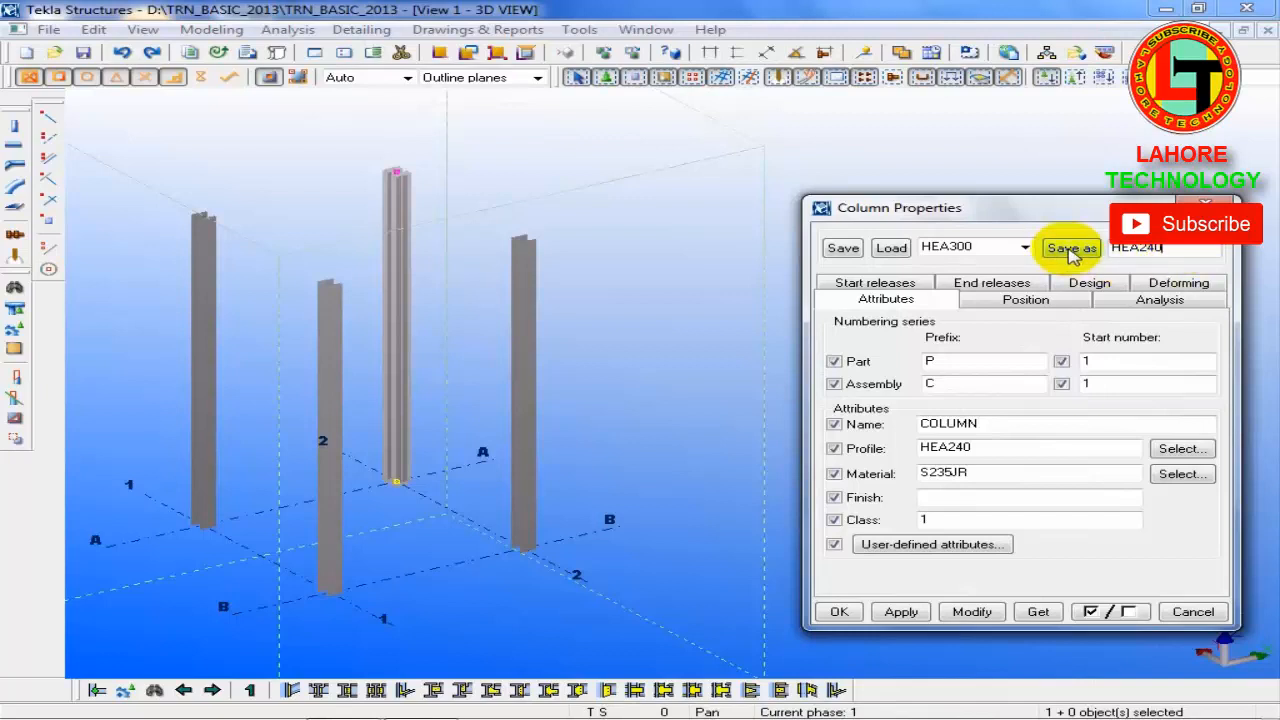
pyautogui.click(950, 522)
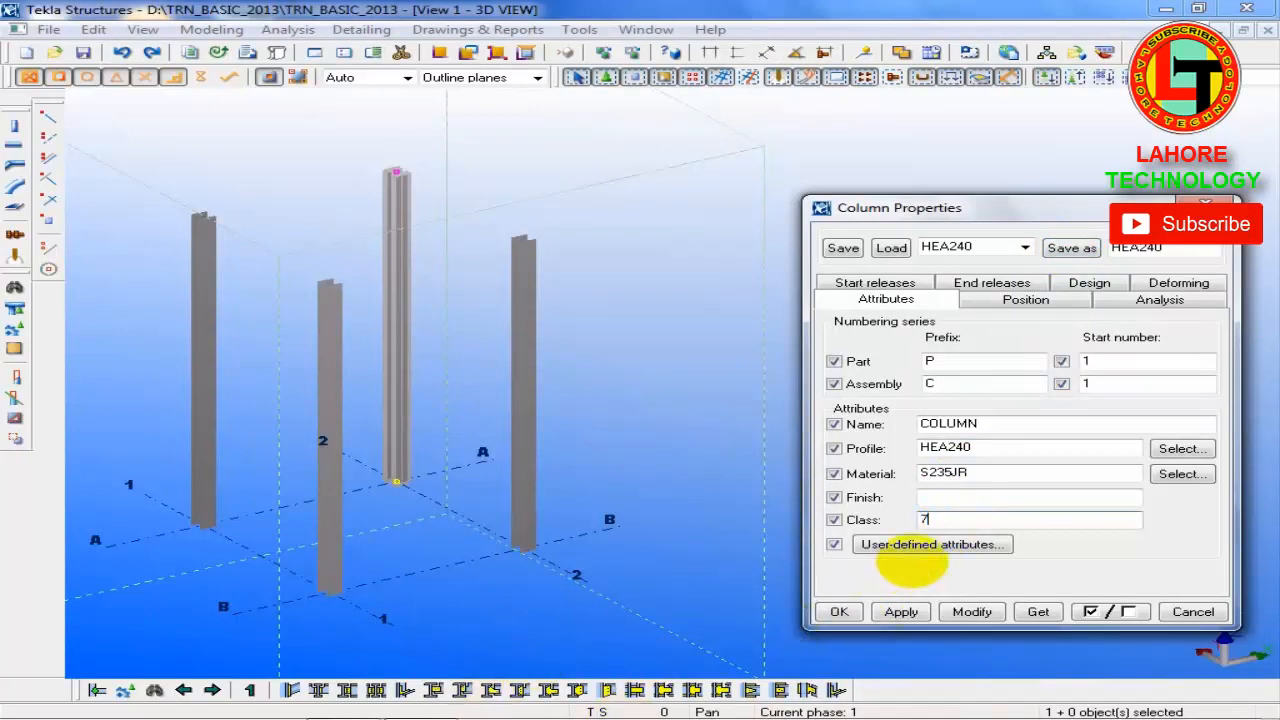
pyautogui.write('7')
pyautogui.click(971, 611)
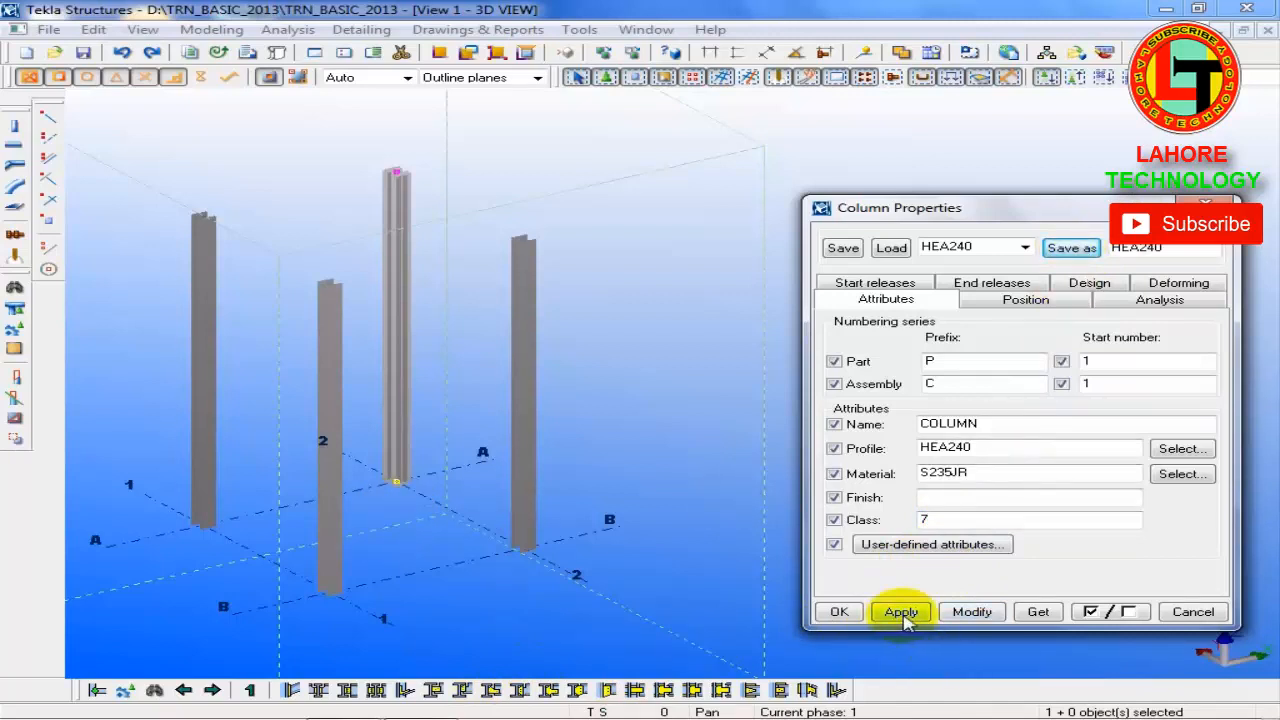
# Step: Delete the column at grid intersection B-1 and place a new HEA240 column of class 7 there
pyautogui.click(333, 555)
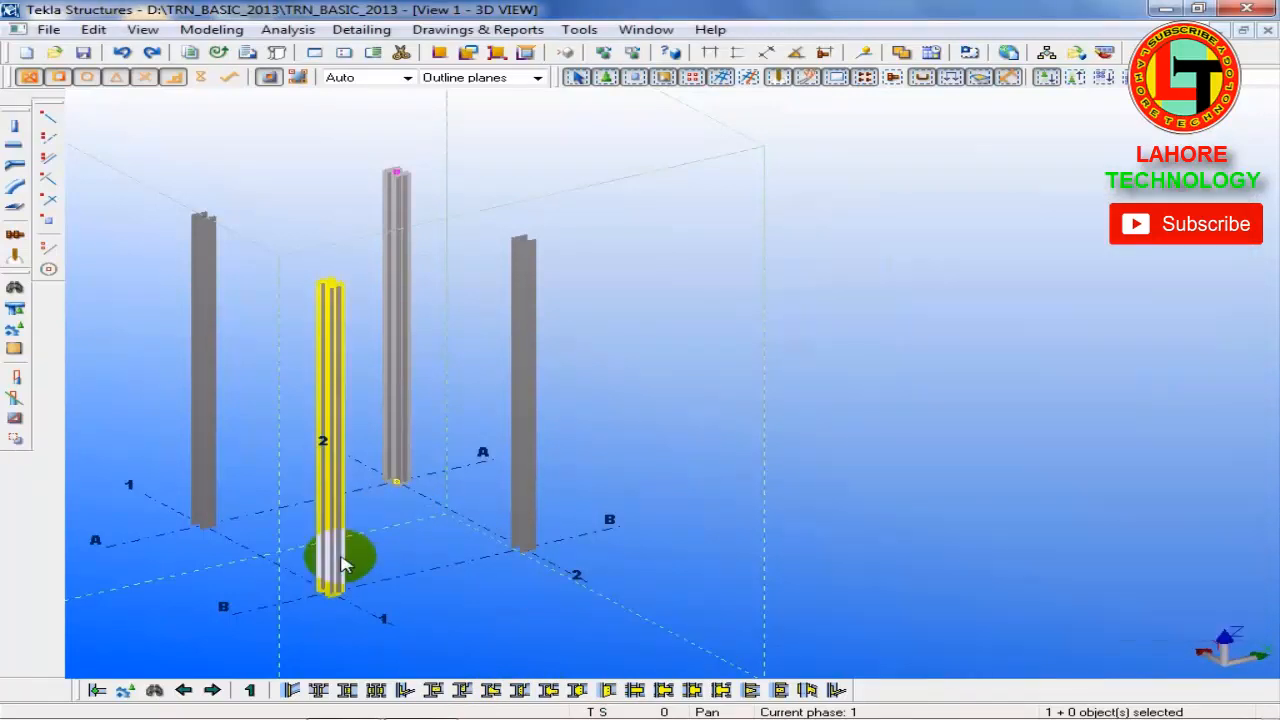
pyautogui.press('Delete')
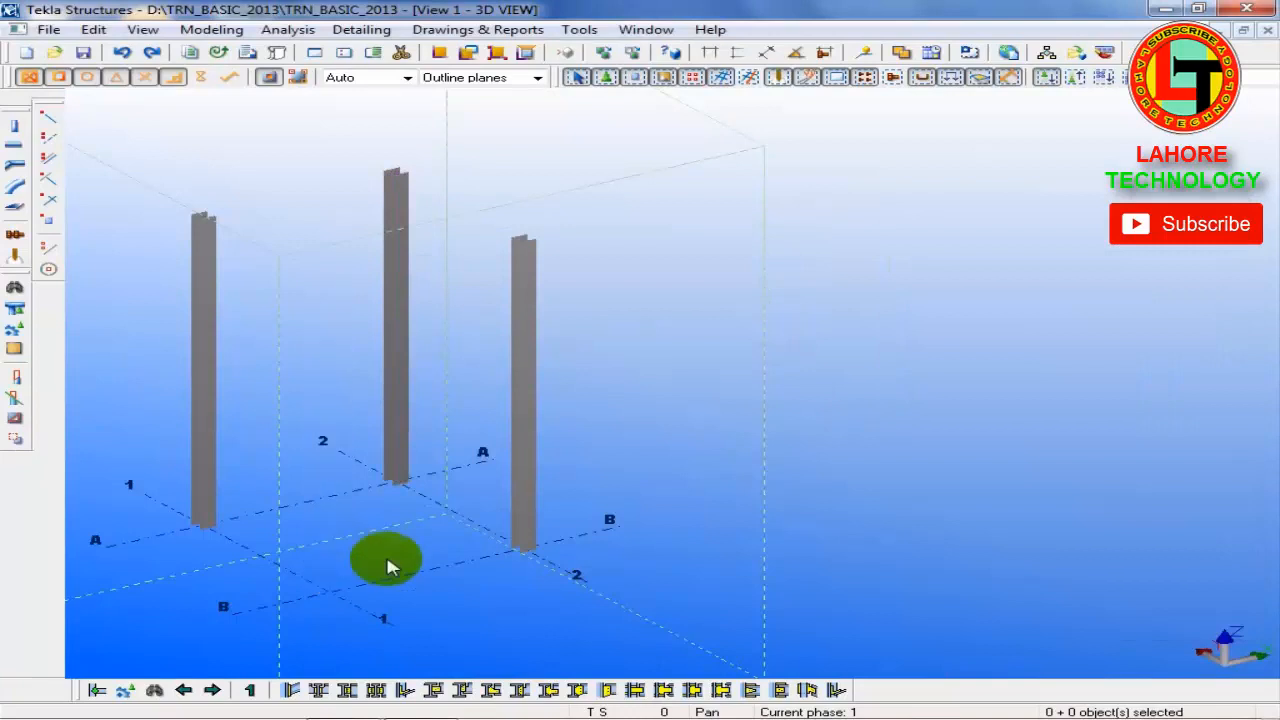
pyautogui.doubleClick(16, 128)
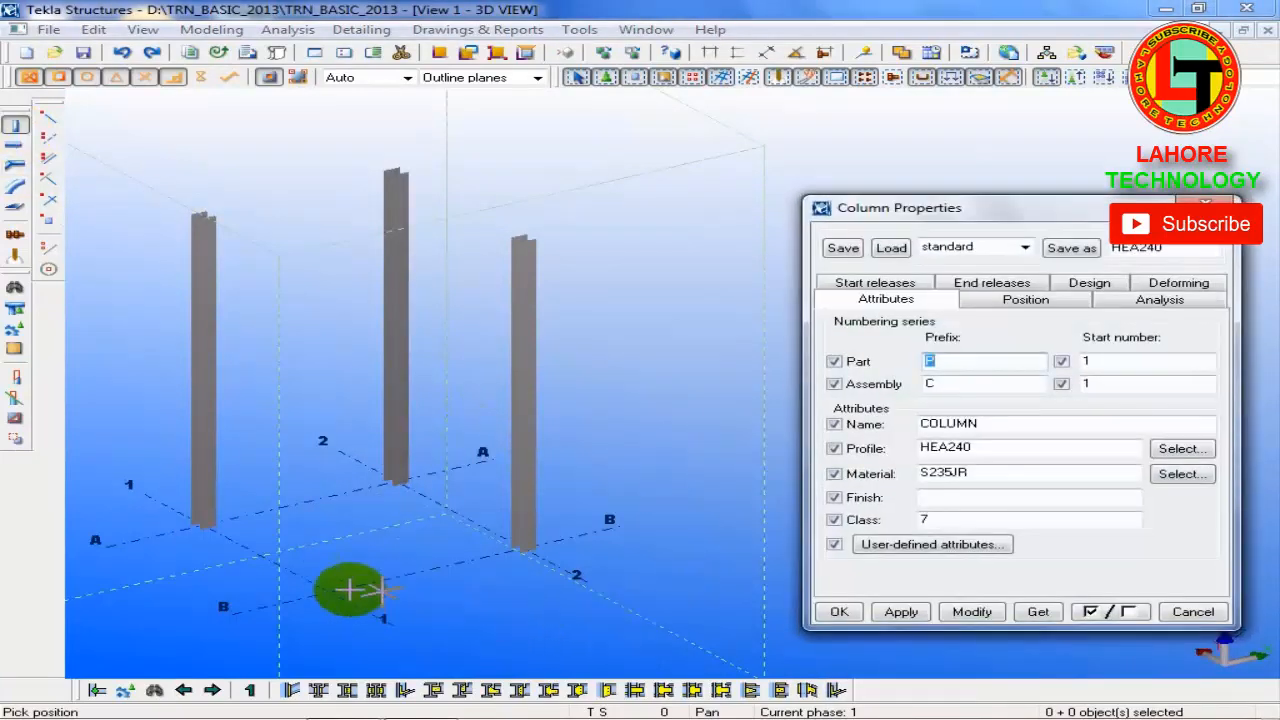
pyautogui.click(330, 592)
pyautogui.rightClick(623, 297)
pyautogui.click(665, 300)
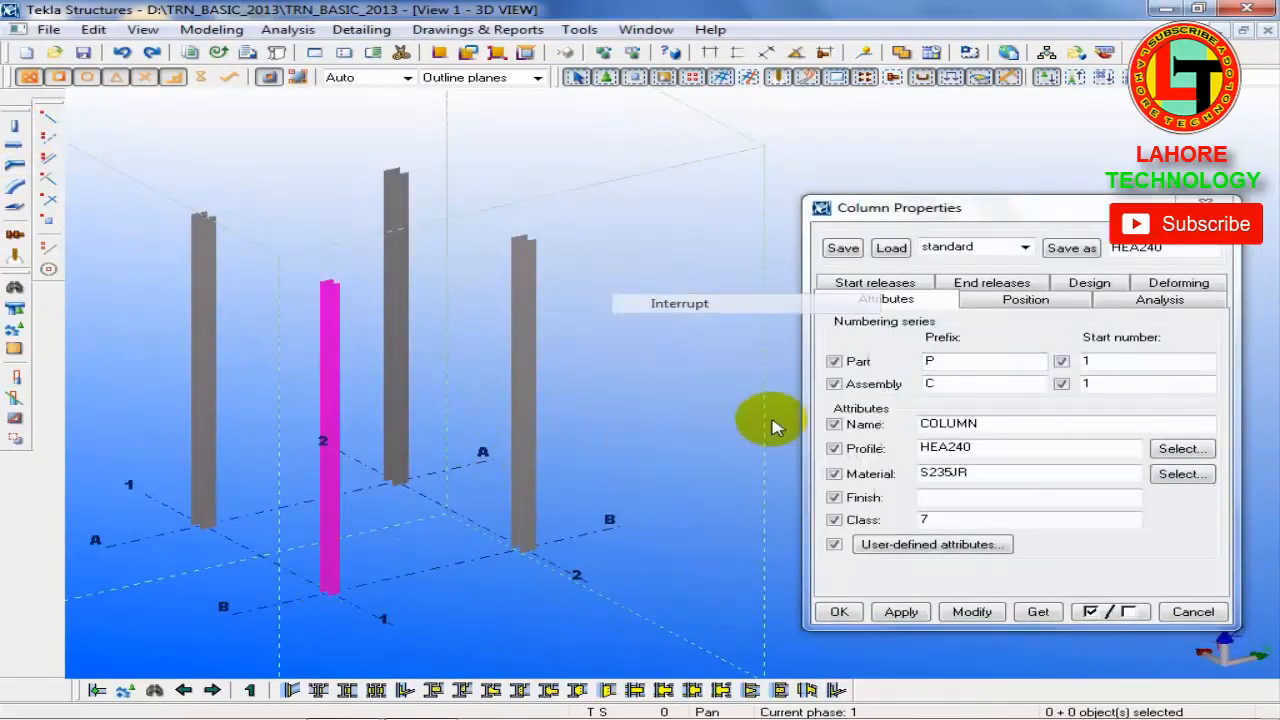
pyautogui.click(1193, 615)
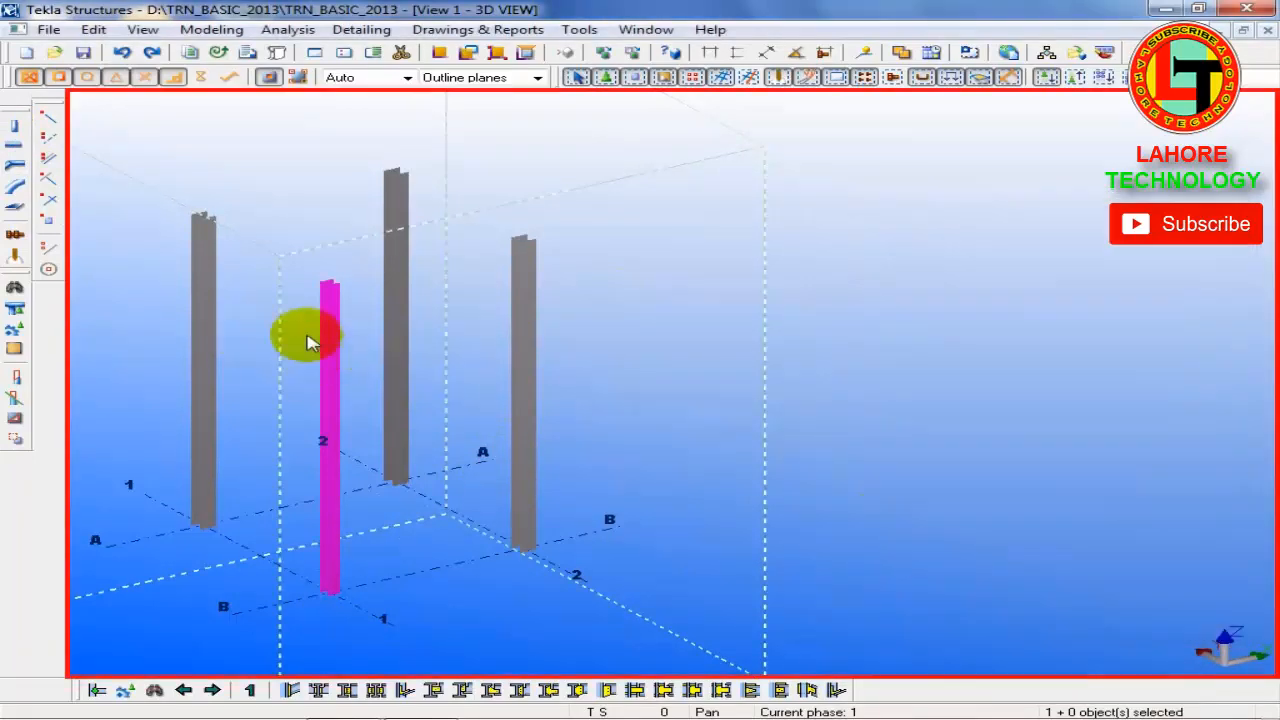
# Step: Load the saved HEA240 settings and modify the column at grid intersection A-1 with them
pyautogui.scroll(3, 309, 340)
pyautogui.scroll(2, 335, 204)
pyautogui.moveTo(505, 298); pyautogui.dragTo(506, 400, button='middle')
pyautogui.scroll(-4, 884, 373)
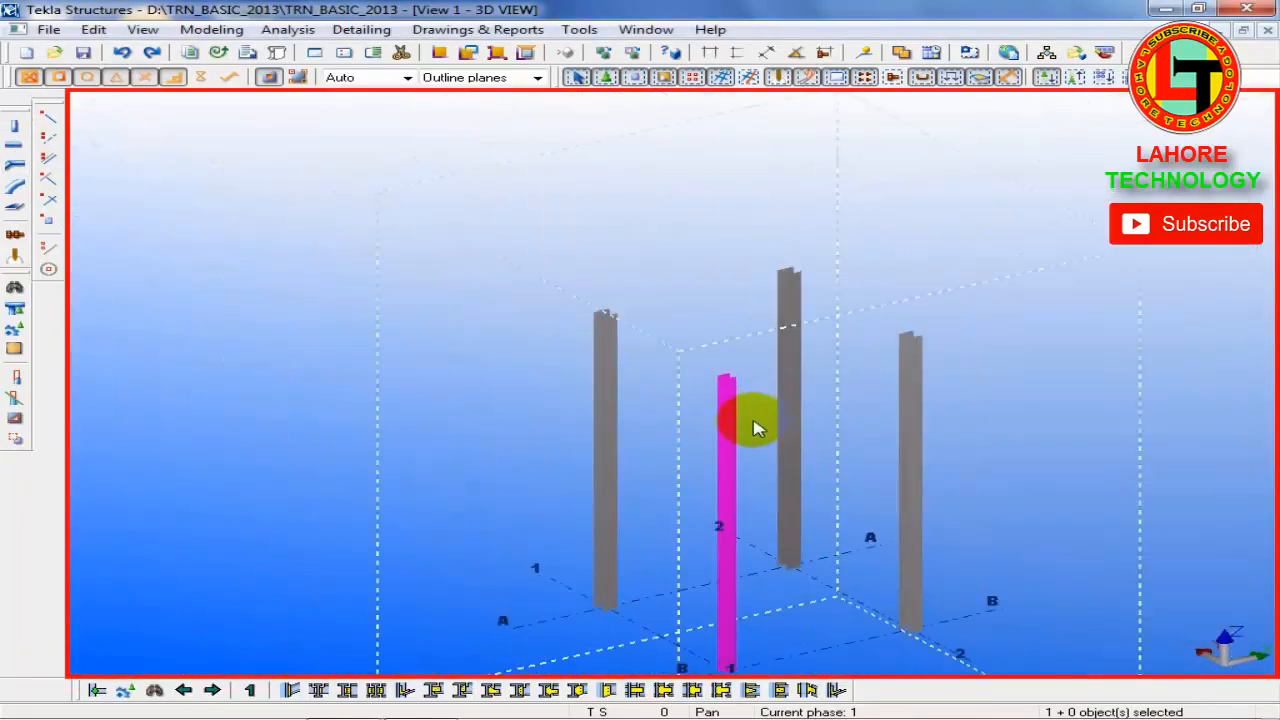
pyautogui.moveTo(618, 390); pyautogui.dragTo(295, 251, button='middle')
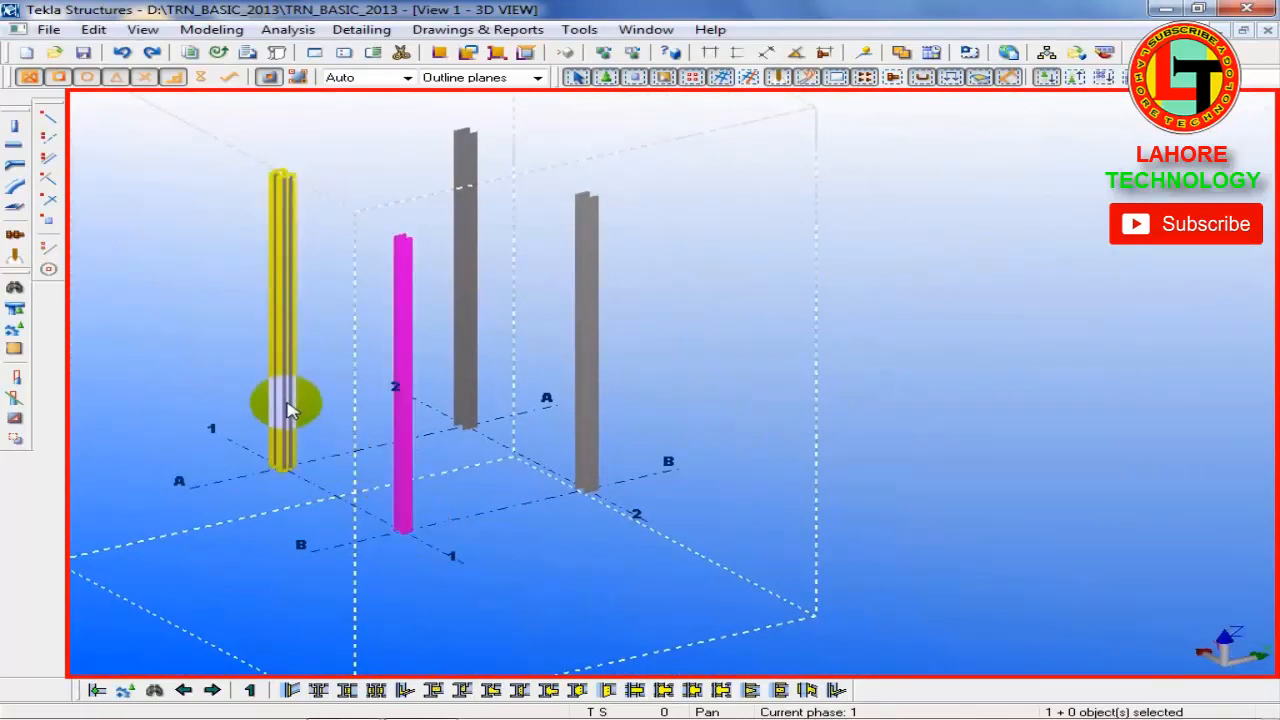
pyautogui.doubleClick(282, 294)
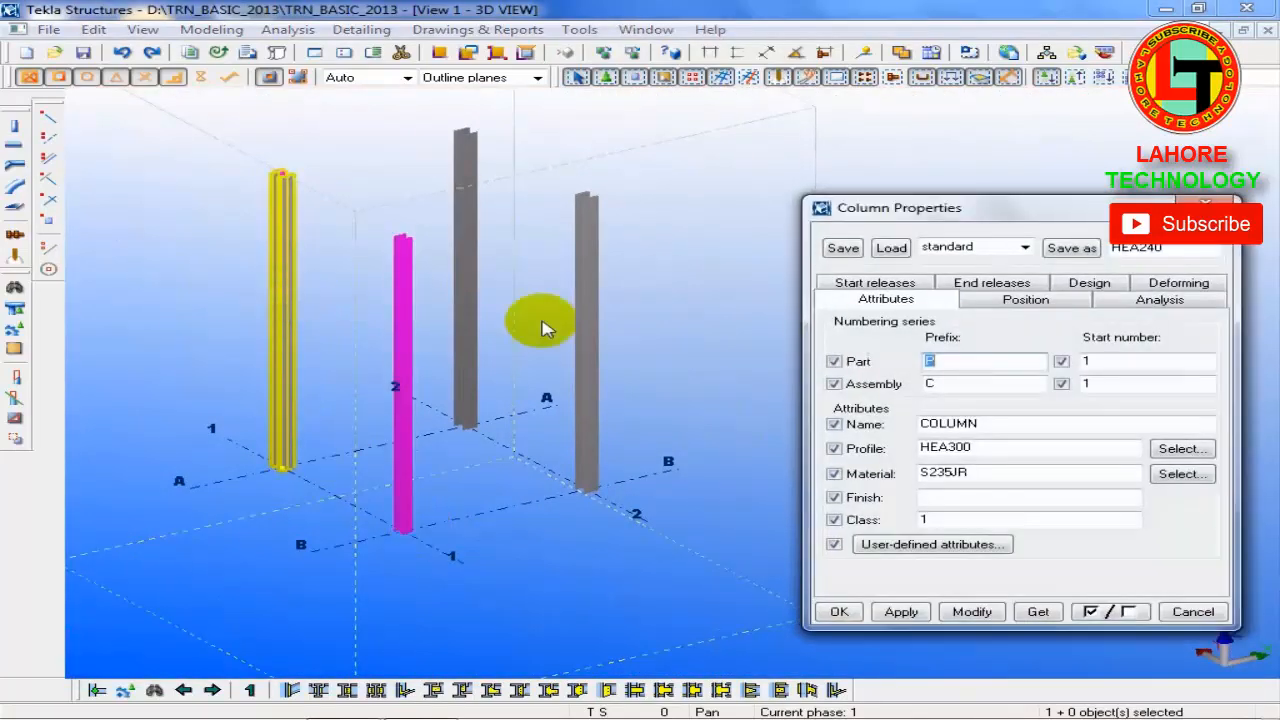
pyautogui.click(1025, 248)
pyautogui.click(960, 277)
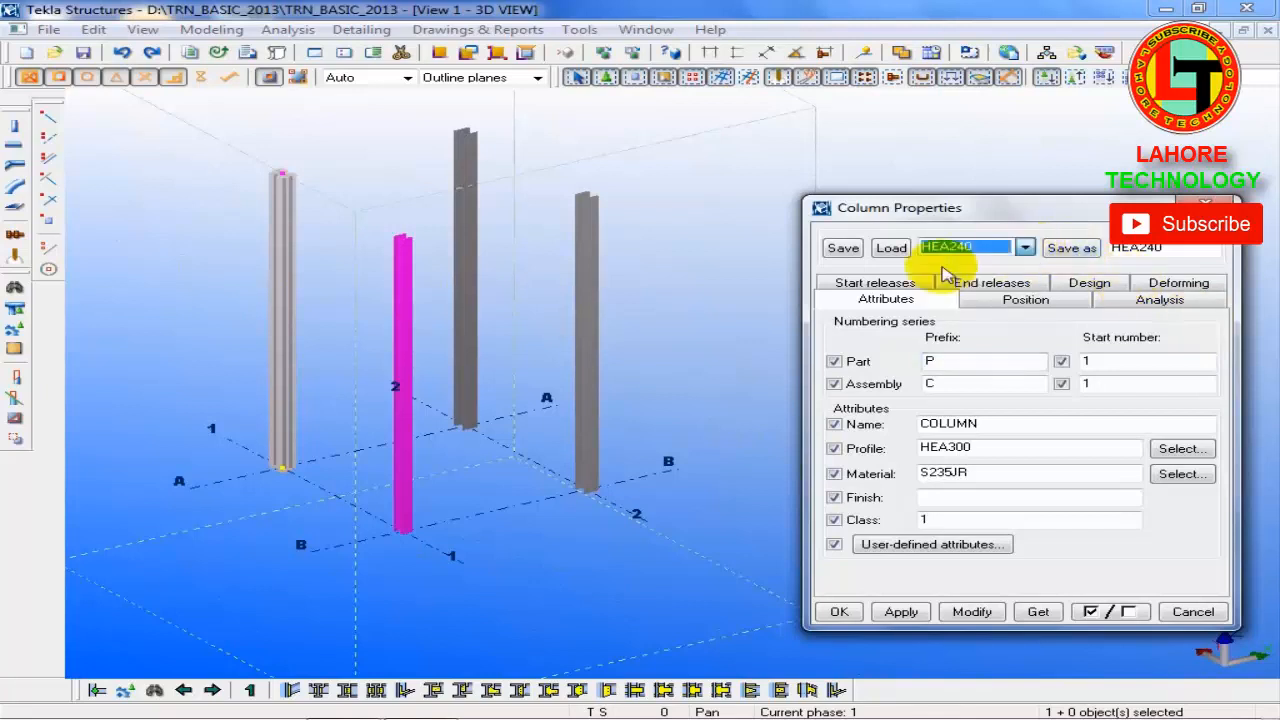
pyautogui.click(893, 250)
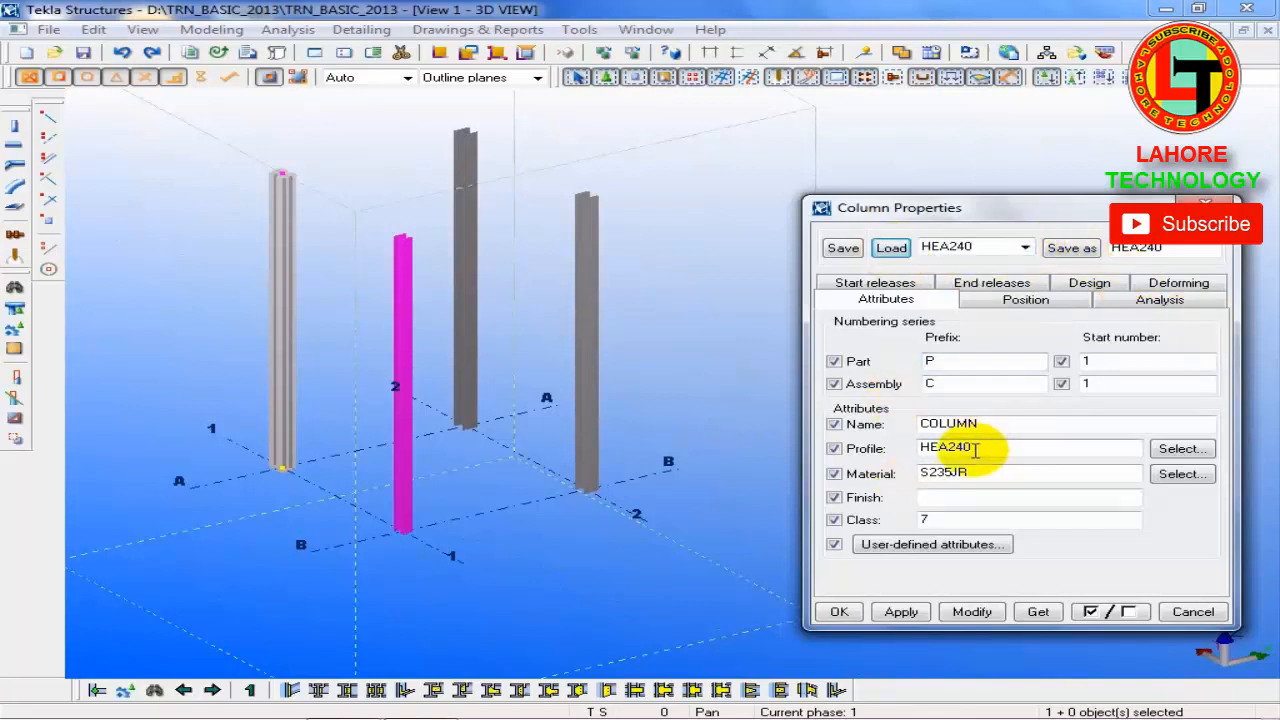
pyautogui.click(971, 611)
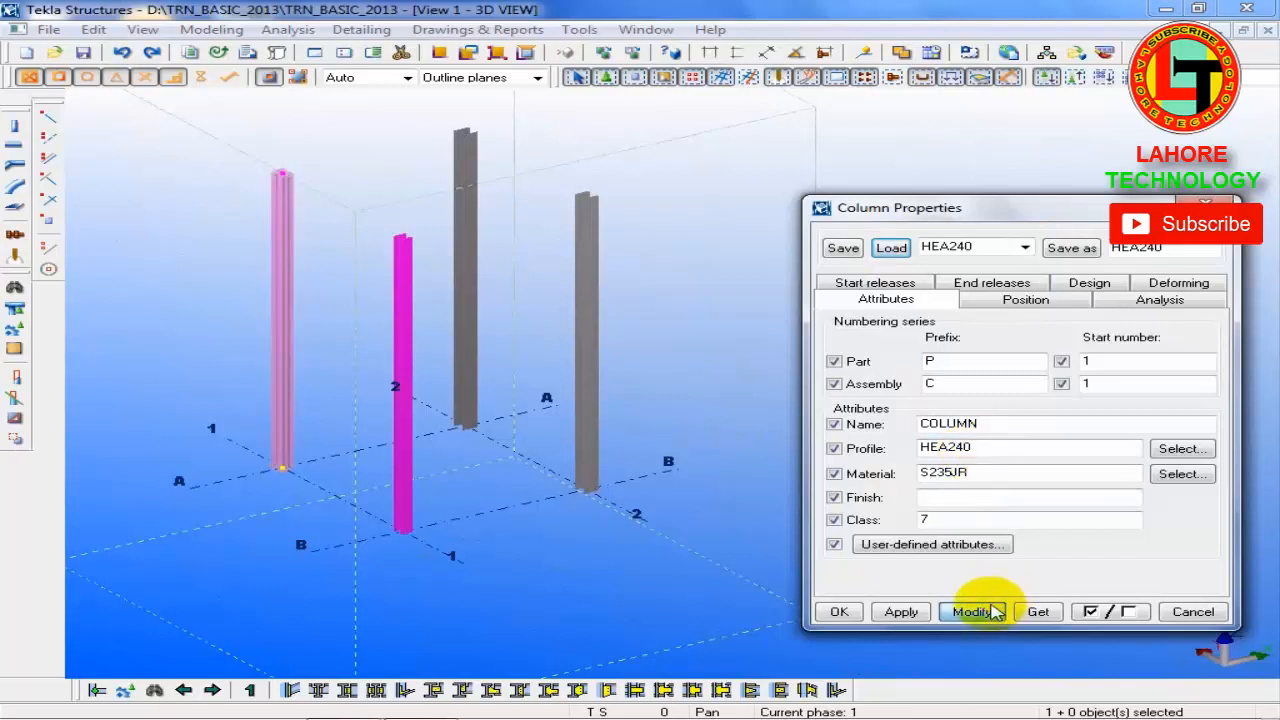
pyautogui.click(840, 612)
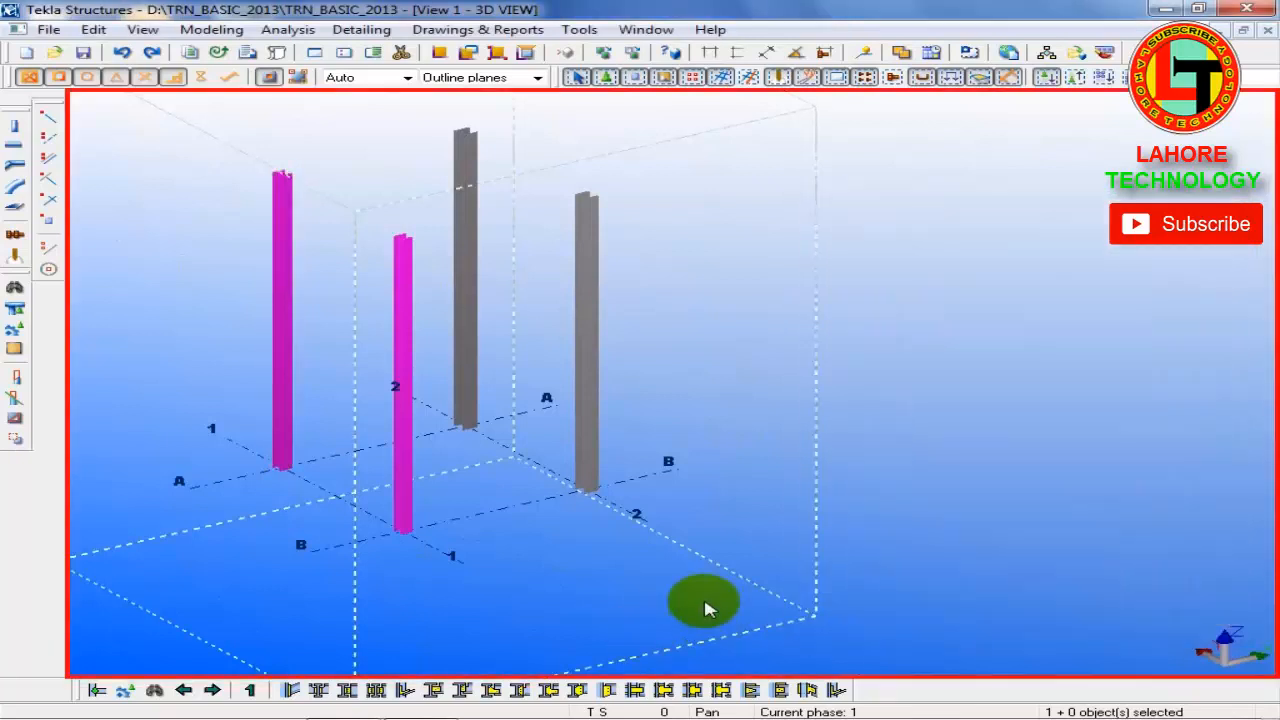
# Step: Load the saved HEA300 settings and modify the column at grid intersection B-1 with them
pyautogui.click(399, 370)
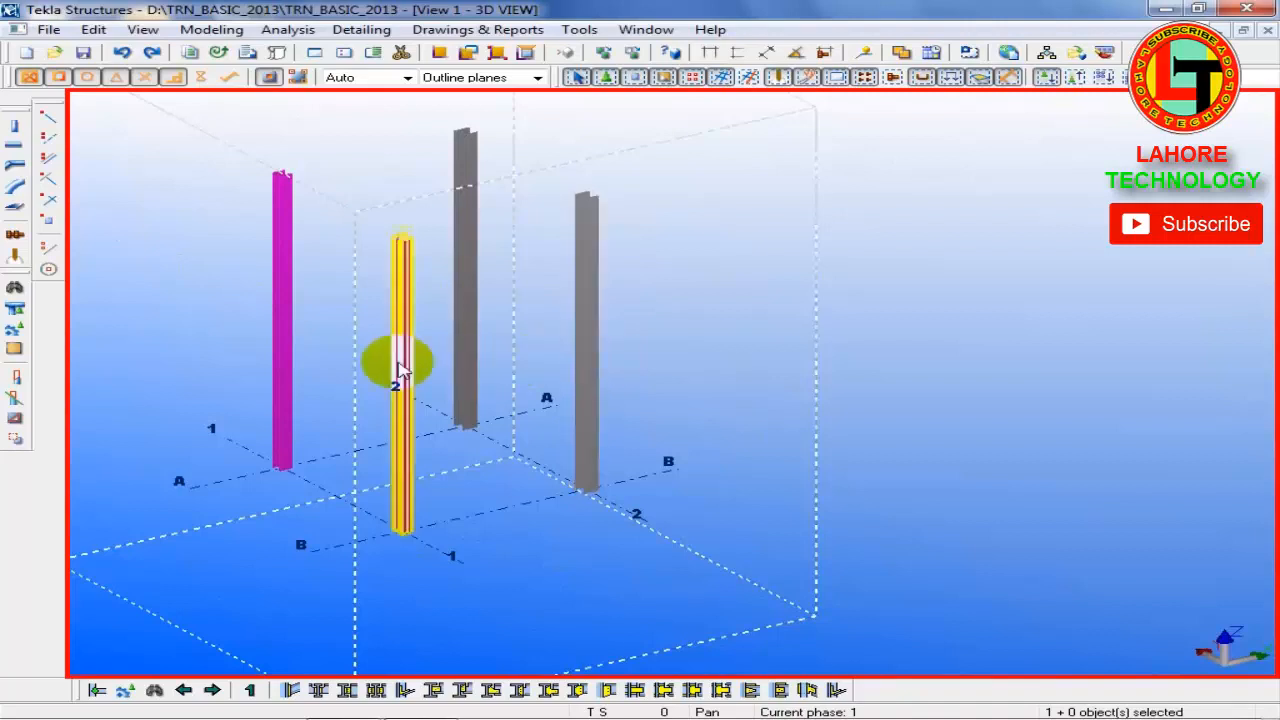
pyautogui.doubleClick(399, 368)
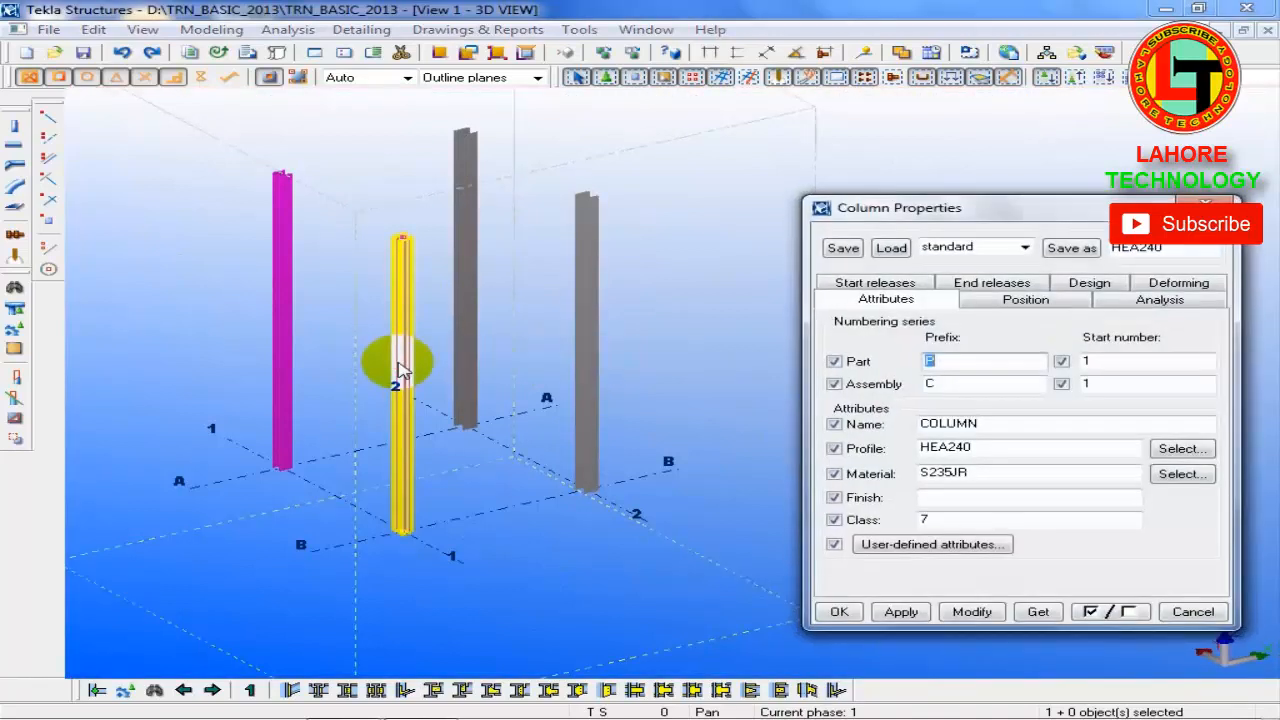
pyautogui.click(1025, 248)
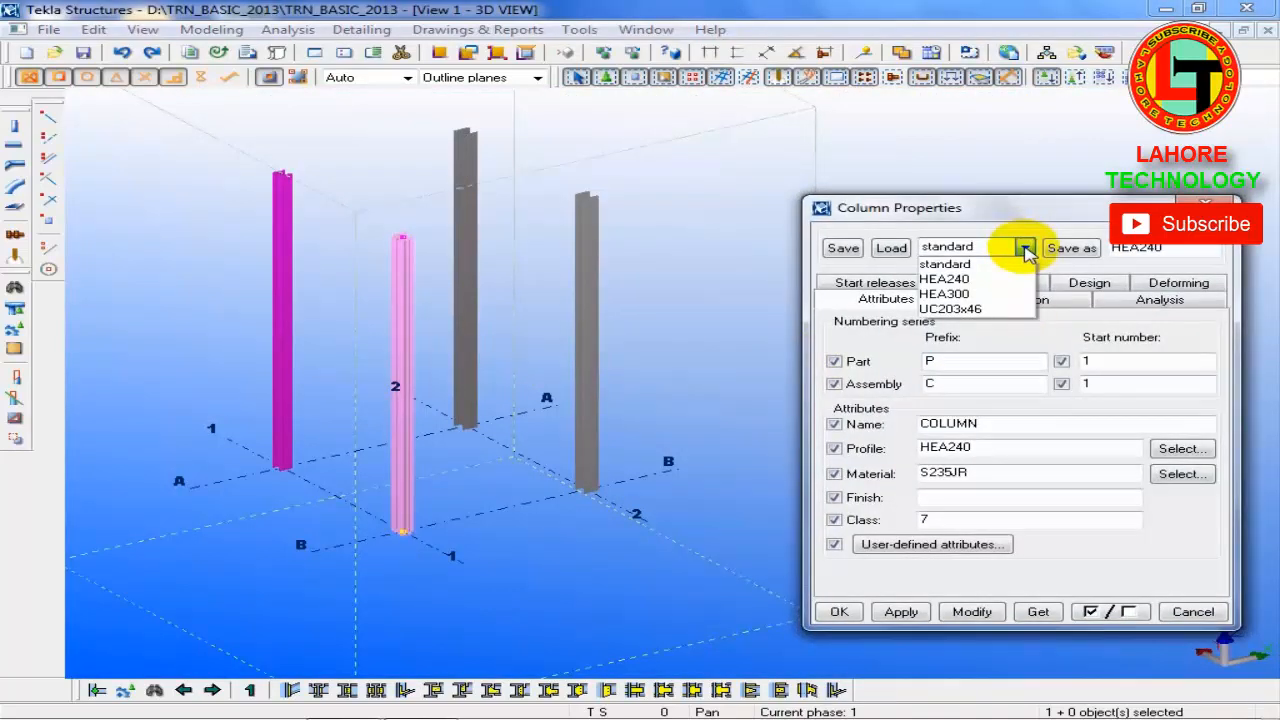
pyautogui.click(945, 296)
pyautogui.click(891, 248)
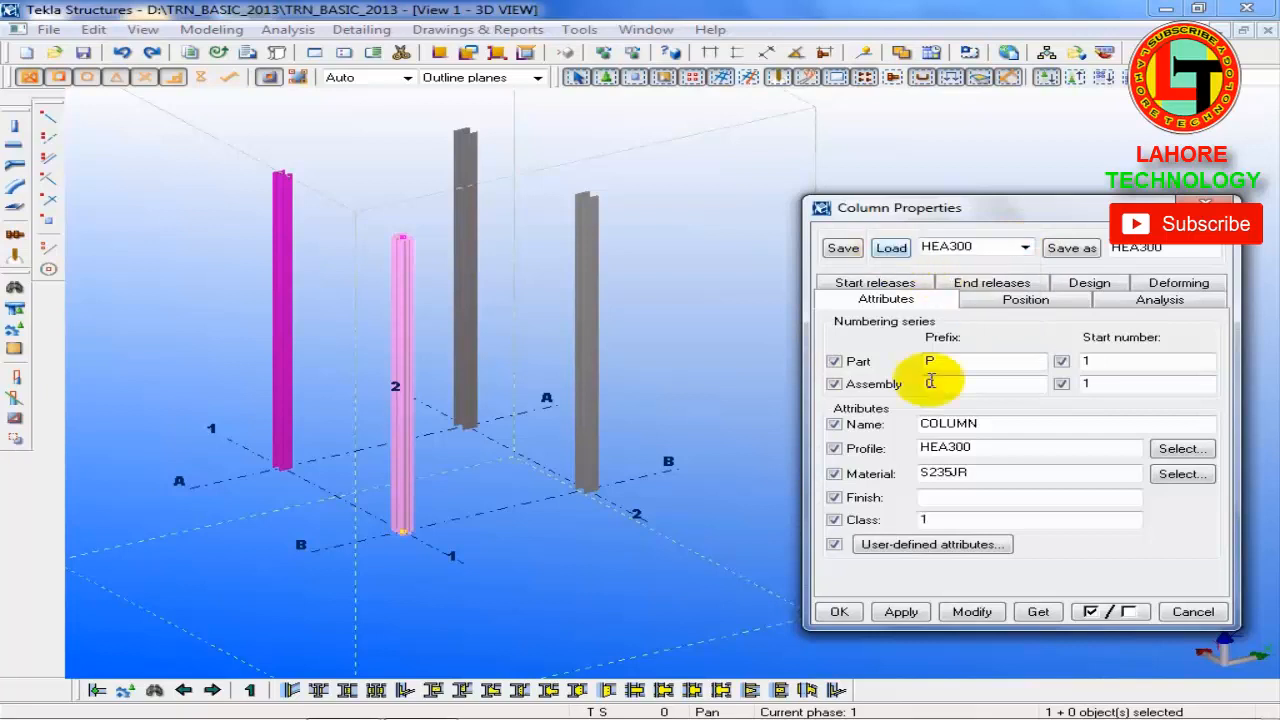
pyautogui.click(972, 612)
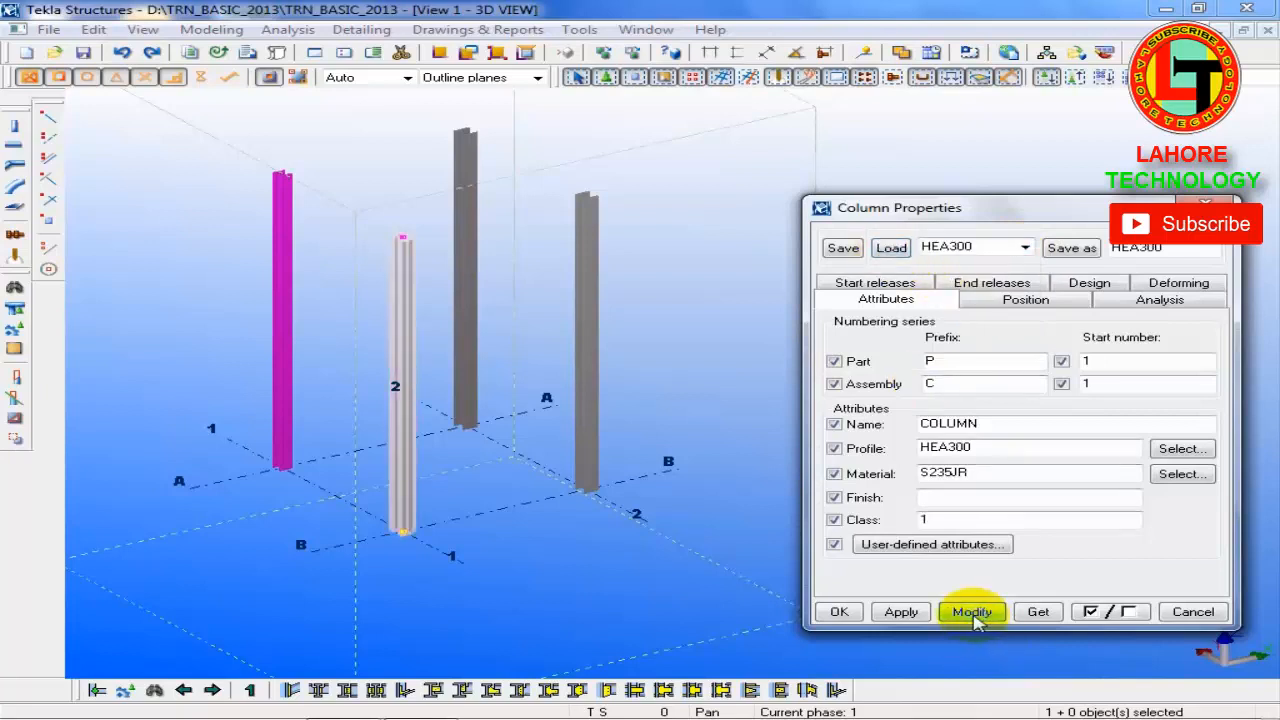
pyautogui.click(1208, 612)
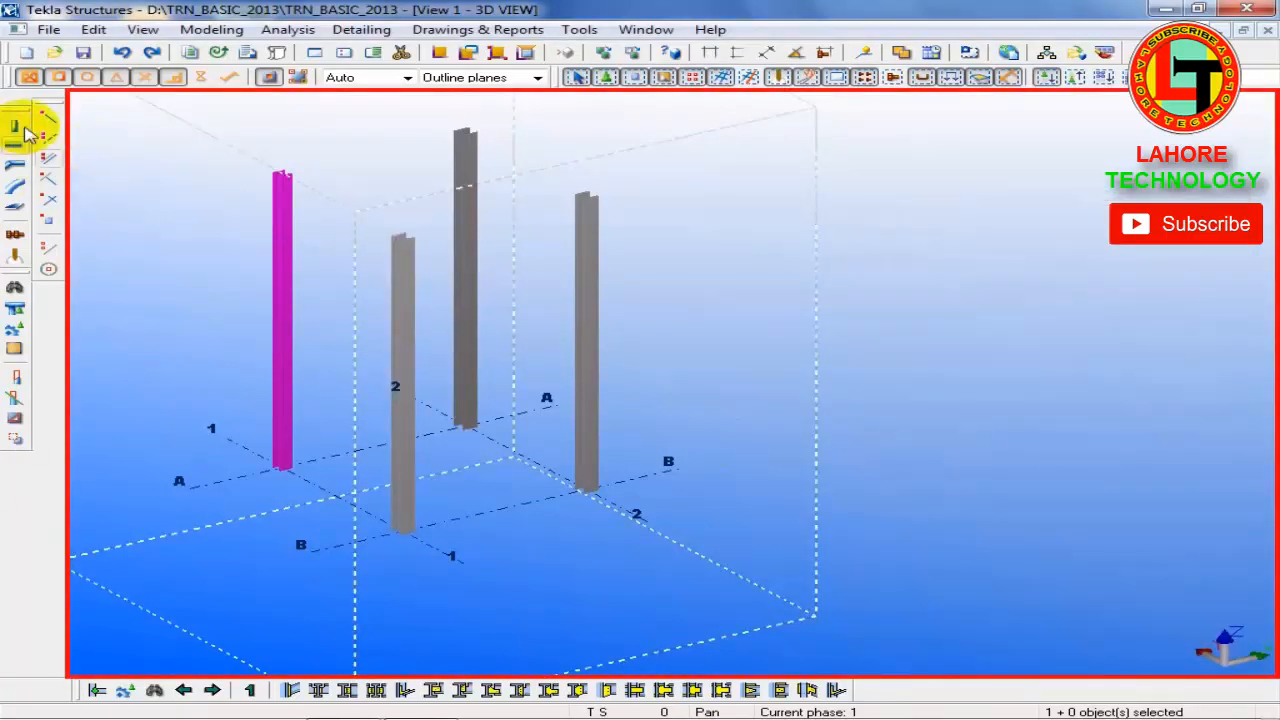
# Step: Load the saved HEA240 settings in the B-1 column's properties and apply them without modifying the column
pyautogui.doubleClick(400, 340)
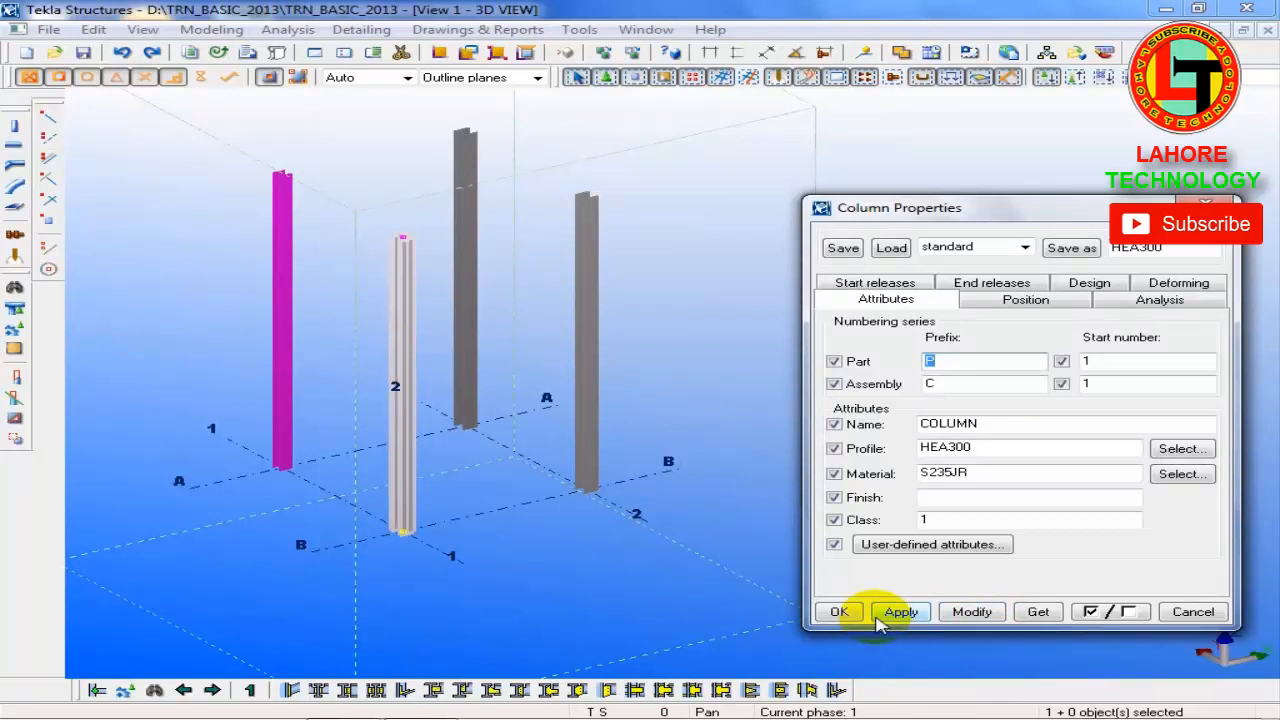
pyautogui.click(1024, 248)
pyautogui.click(976, 275)
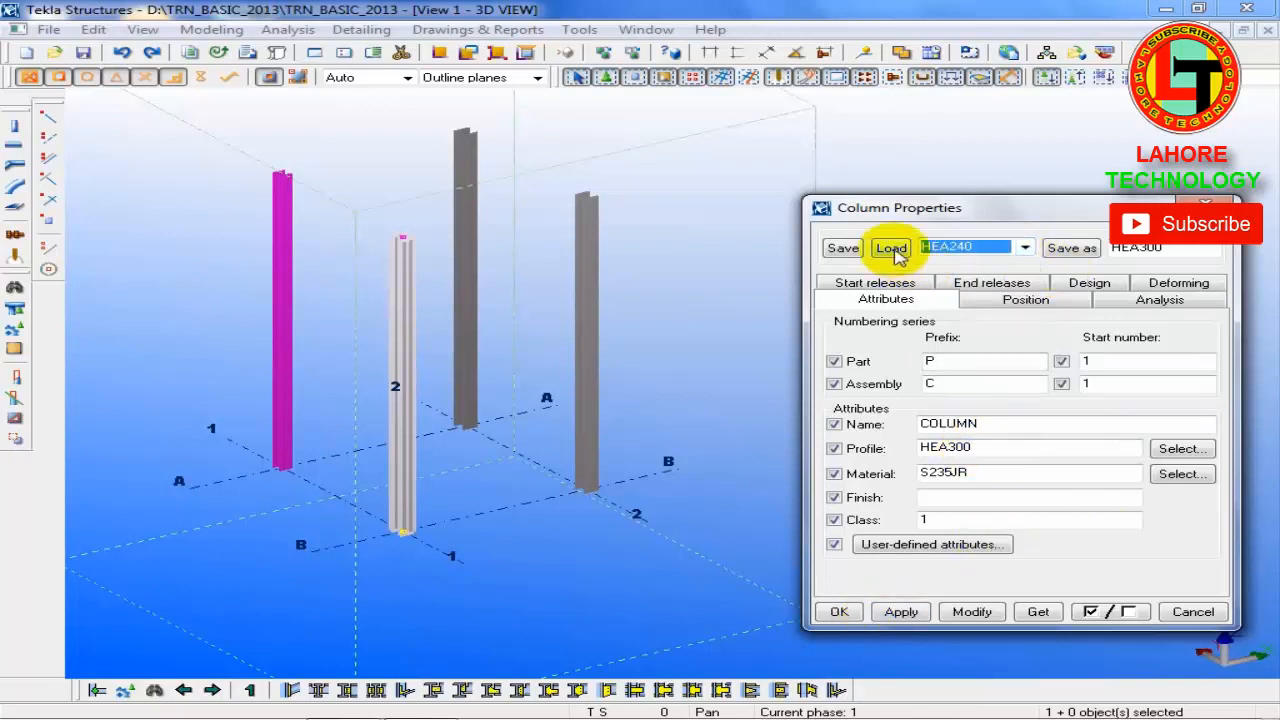
pyautogui.click(891, 250)
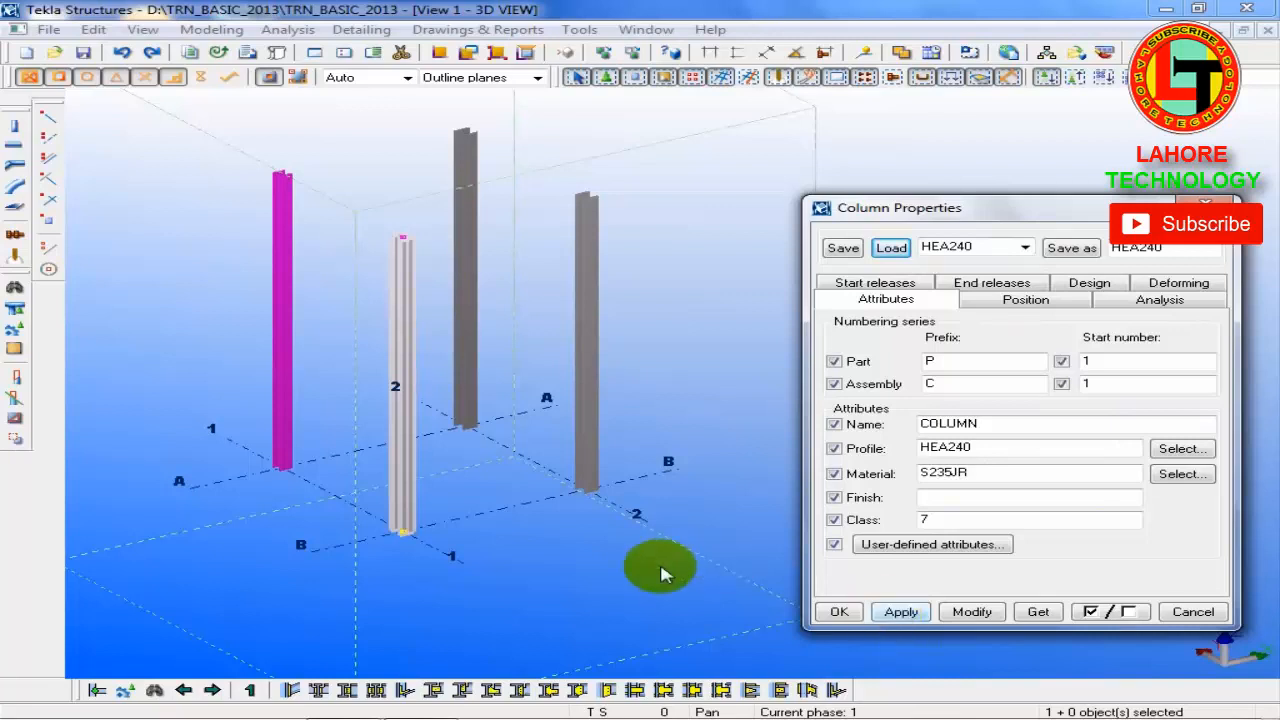
# Step: Reopen the B-1 column's properties, load the saved HEA240 settings and modify the column with them
pyautogui.click(407, 350)
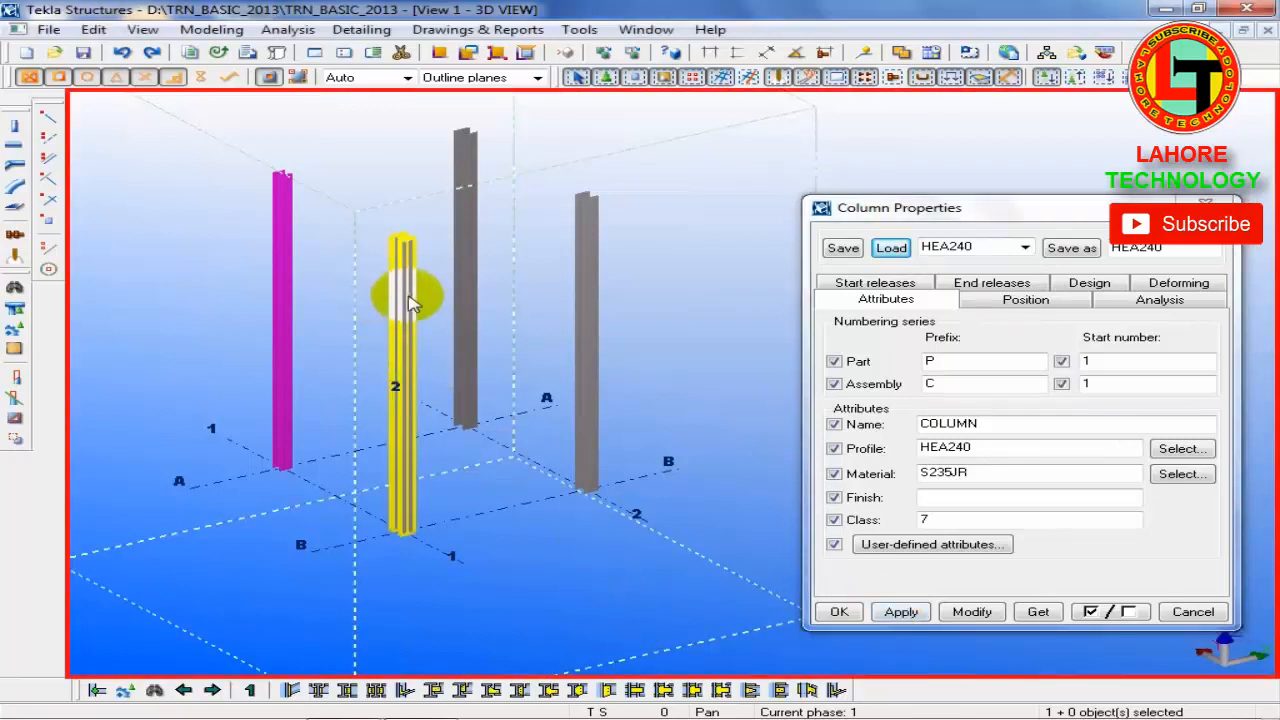
pyautogui.doubleClick(400, 314)
pyautogui.click(428, 386)
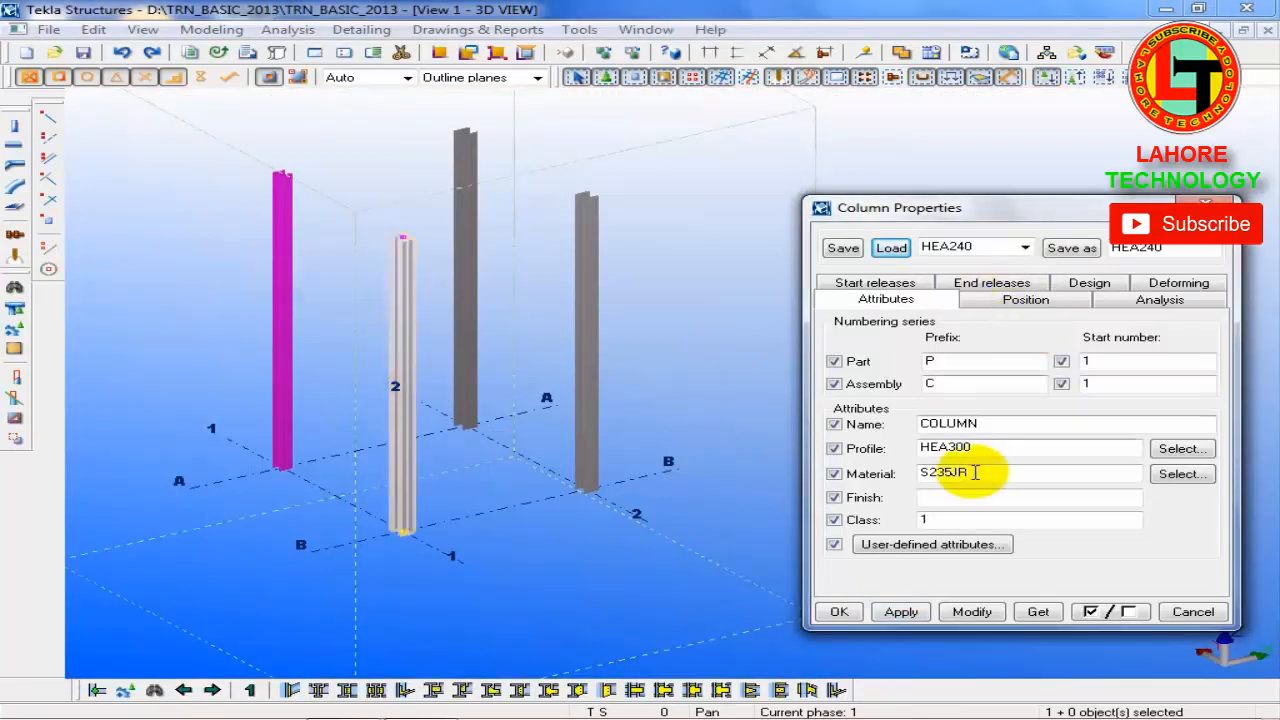
pyautogui.click(1024, 247)
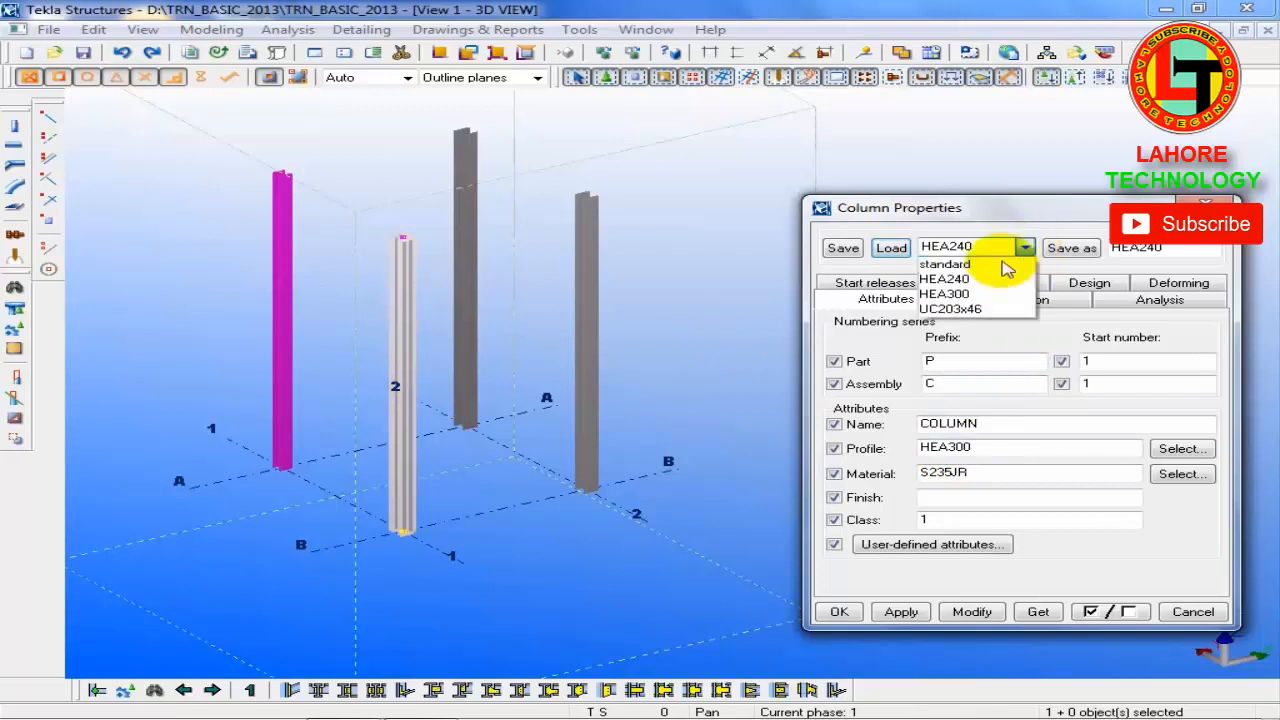
pyautogui.click(940, 277)
pyautogui.click(908, 250)
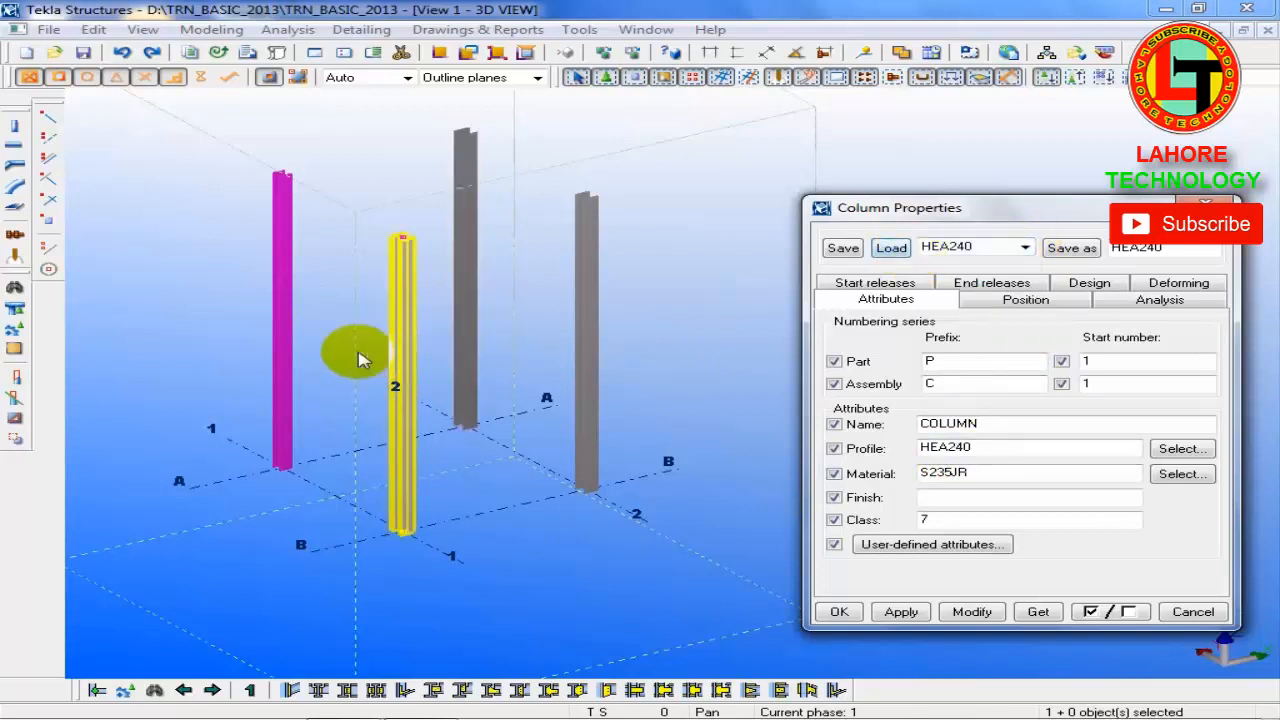
pyautogui.click(970, 612)
pyautogui.click(672, 612)
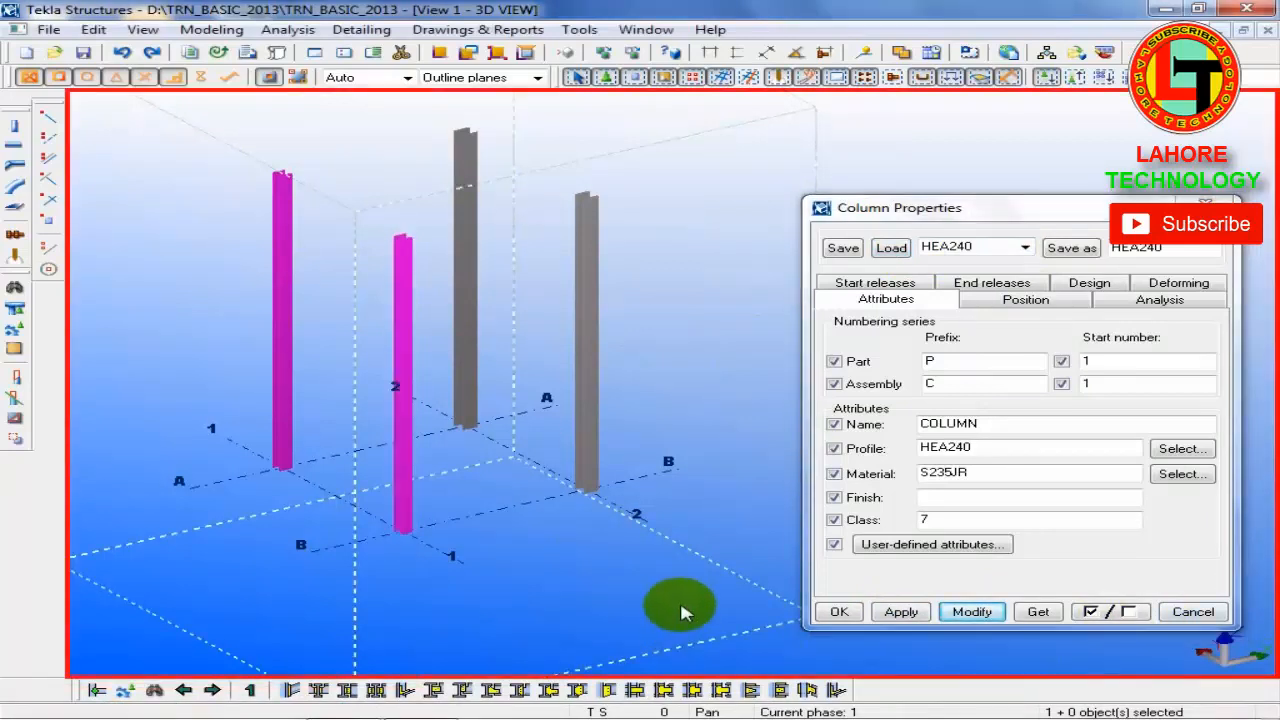
pyautogui.click(1193, 612)
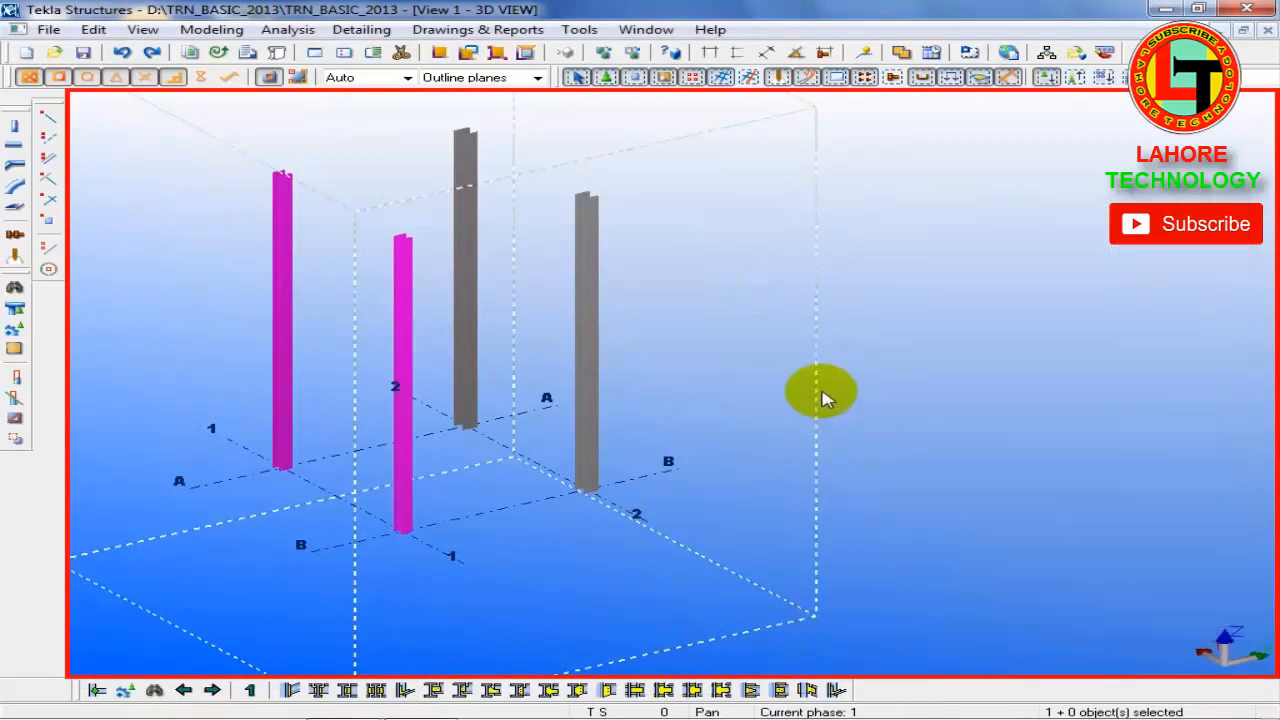
# Step: Switch to the Plan 82.200_BOB view and examine the column sections along grid line A
pyautogui.scroll(-3, 809, 451)
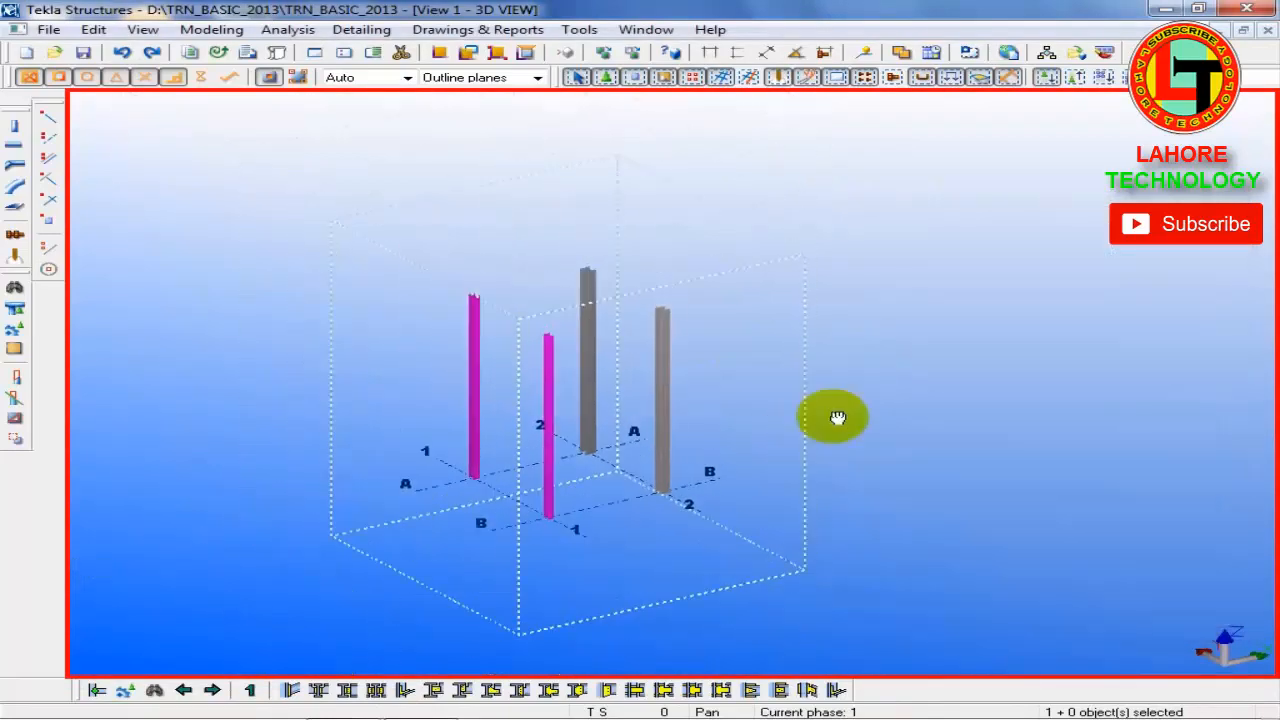
pyautogui.scroll(5, 715, 480)
pyautogui.moveTo(715, 482); pyautogui.dragTo(731, 460, button='middle')
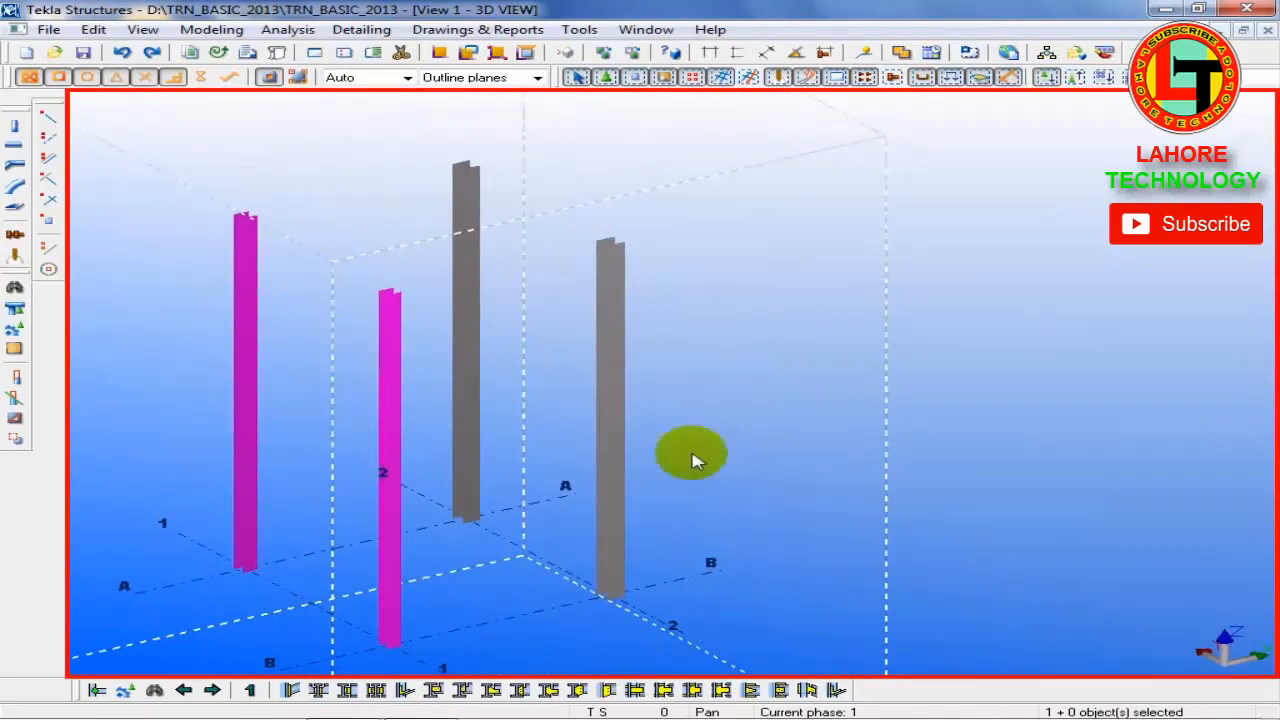
pyautogui.click(640, 30)
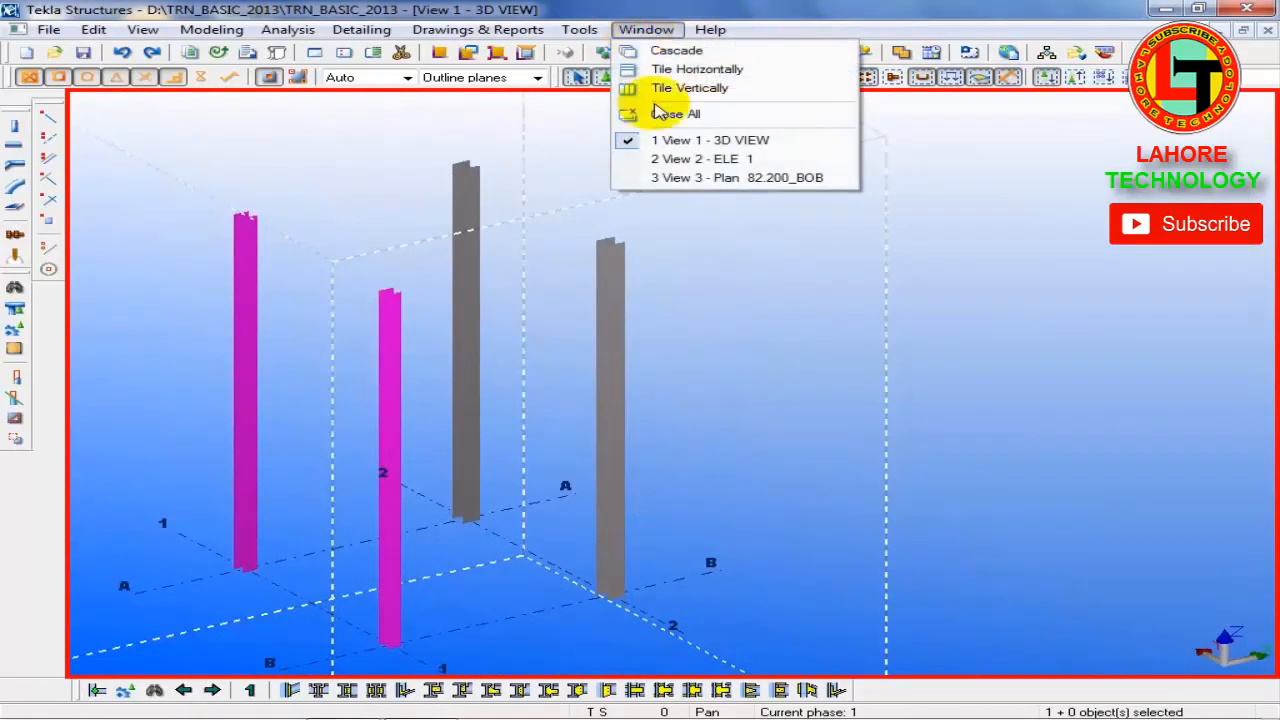
pyautogui.click(677, 180)
pyautogui.scroll(5, 650, 225)
pyautogui.scroll(3, 679, 240)
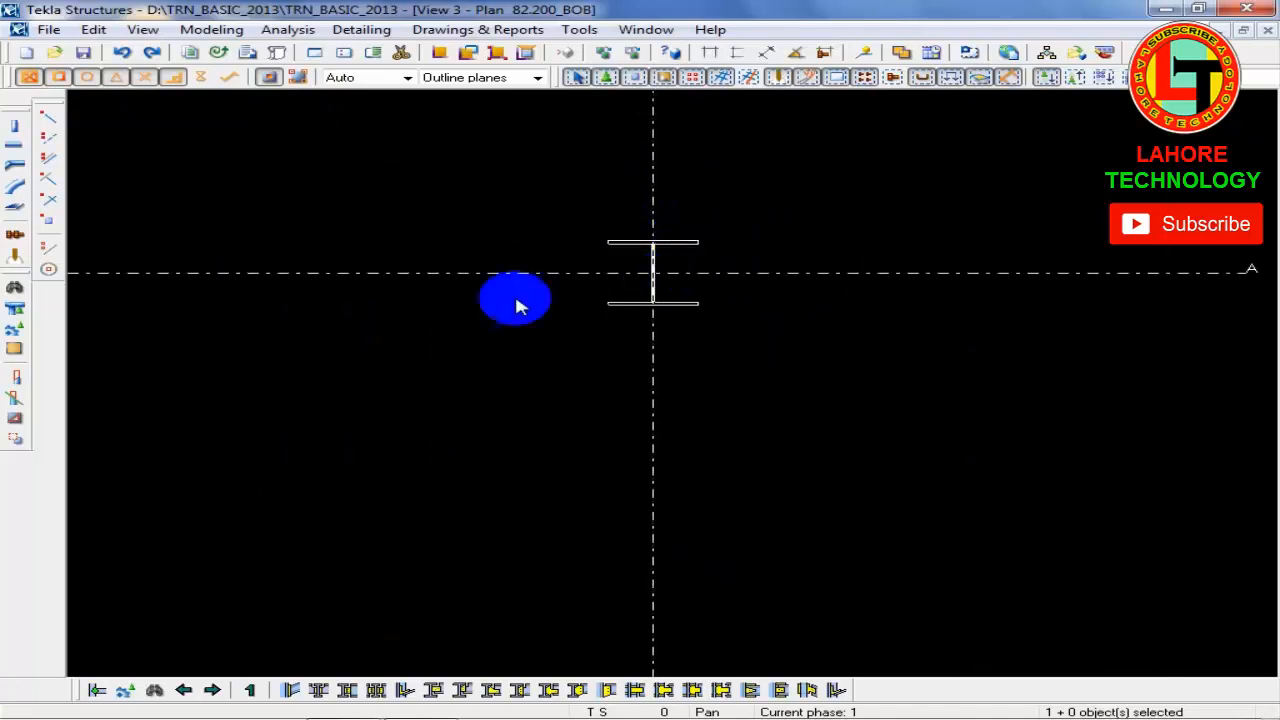
pyautogui.moveTo(247, 335); pyautogui.dragTo(876, 377, button='middle')
pyautogui.moveTo(121, 374); pyautogui.dragTo(556, 410, button='middle')
pyautogui.scroll(2, 547, 409)
pyautogui.scroll(1, 549, 400)
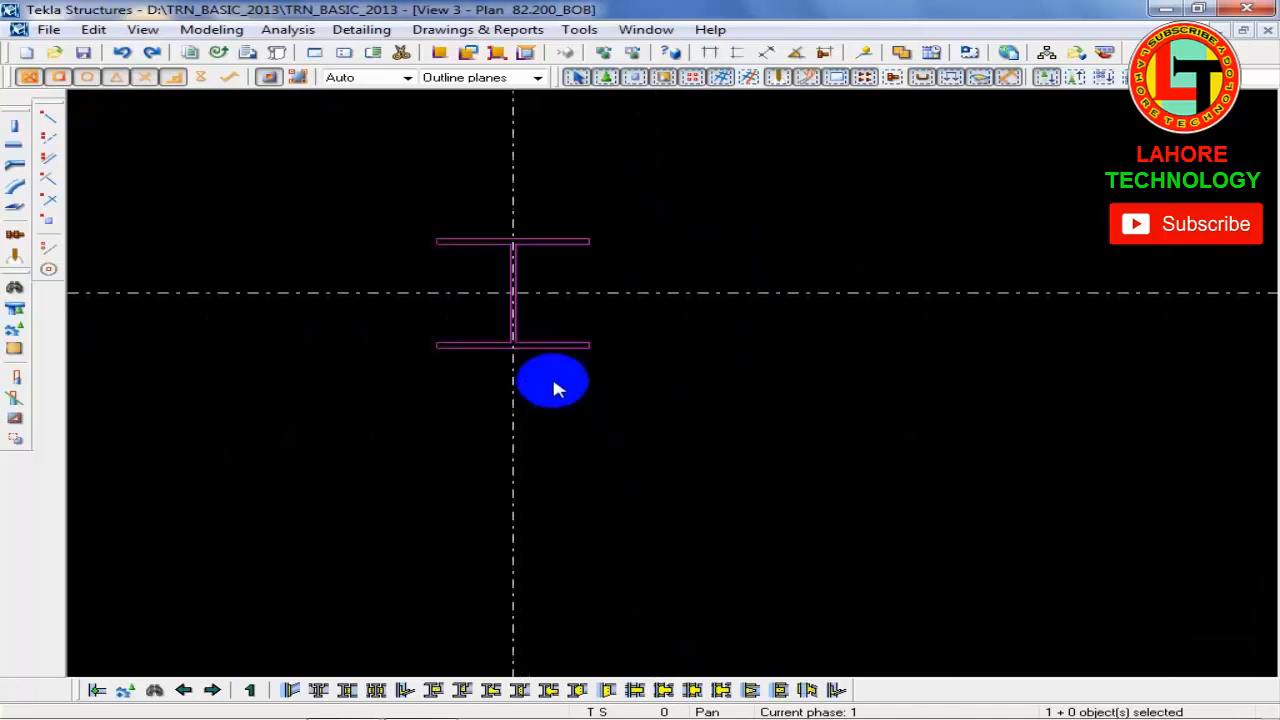
pyautogui.scroll(-4, 551, 380)
pyautogui.moveTo(654, 423); pyautogui.dragTo(534, 431, button='middle')
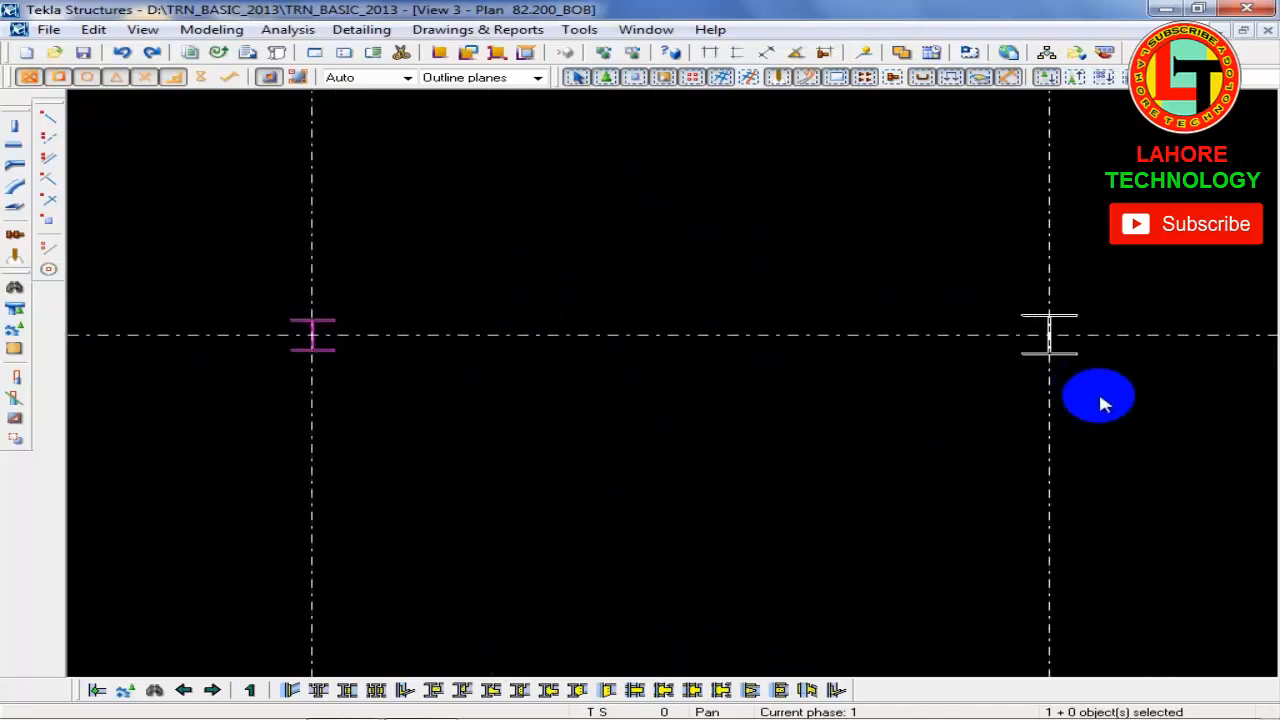
# Step: Open the properties of the column at grid intersection A-2, set its vertical position to Down and modify the column
pyautogui.moveTo(914, 334); pyautogui.dragTo(128, 237, button='middle')
pyautogui.scroll(4, 190, 252)
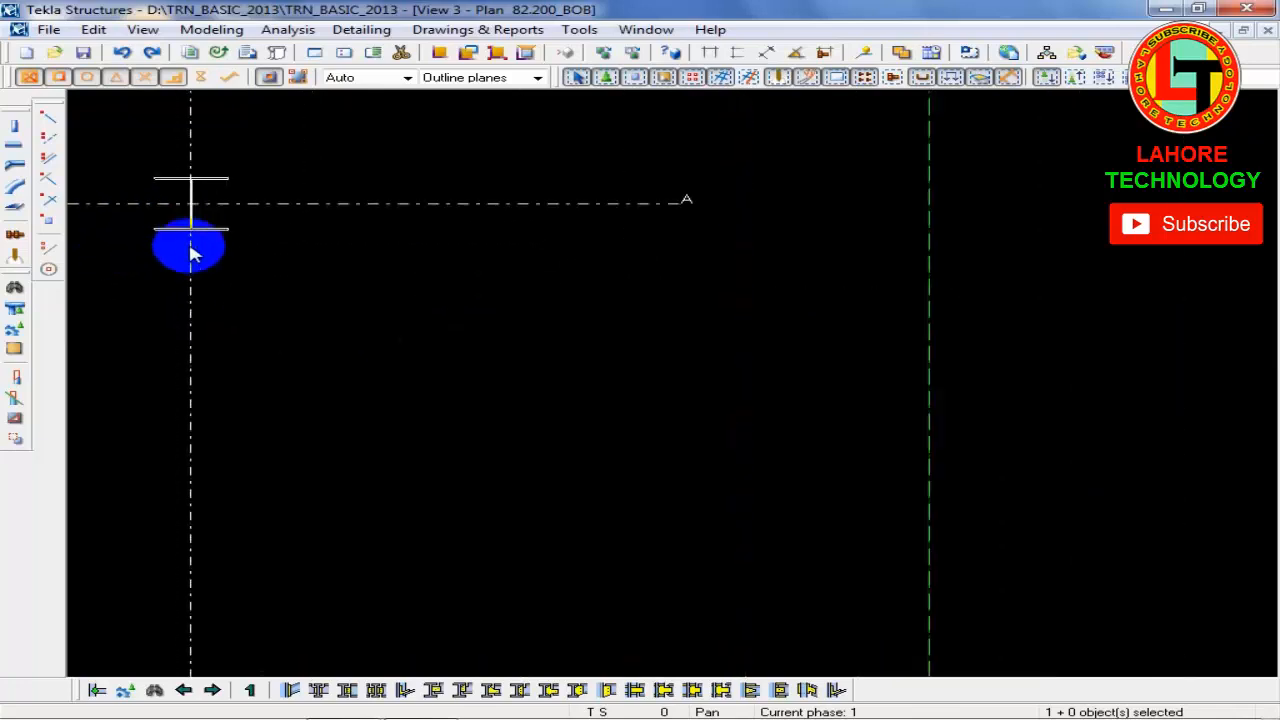
pyautogui.doubleClick(225, 230)
pyautogui.moveTo(361, 356); pyautogui.dragTo(393, 389, button='middle')
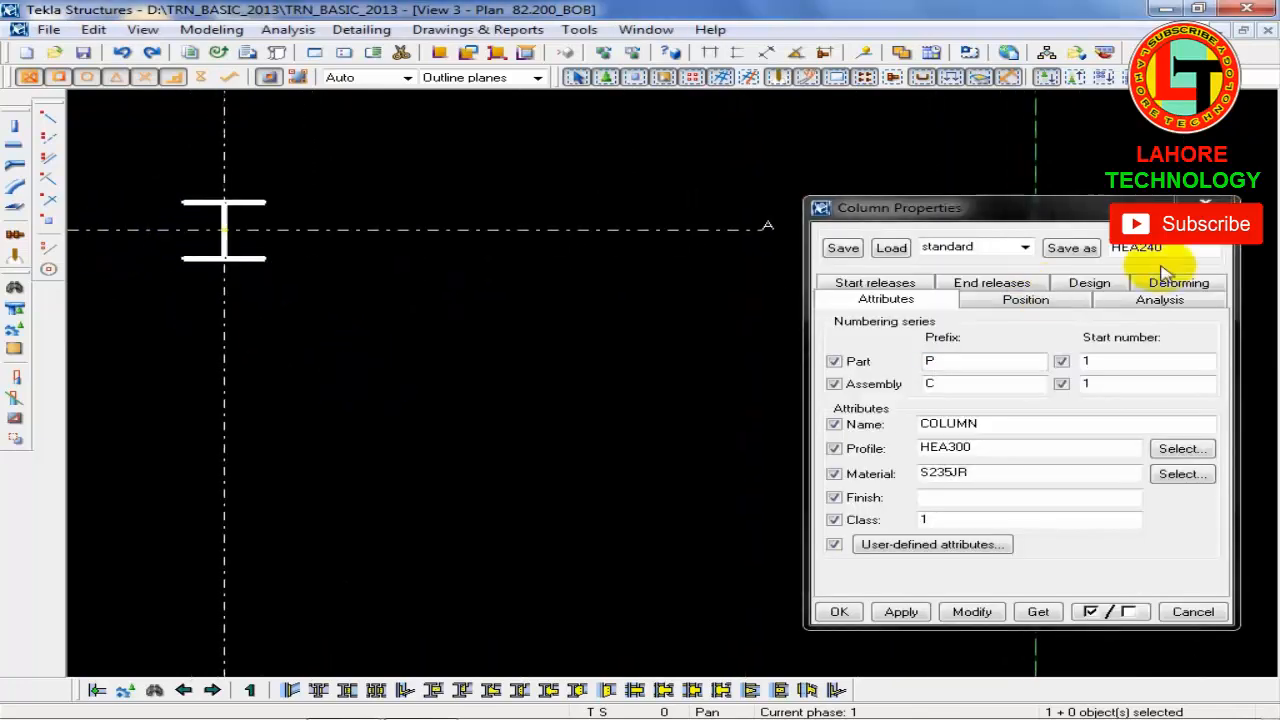
pyautogui.moveTo(1040, 209); pyautogui.dragTo(848, 149)
pyautogui.click(810, 243)
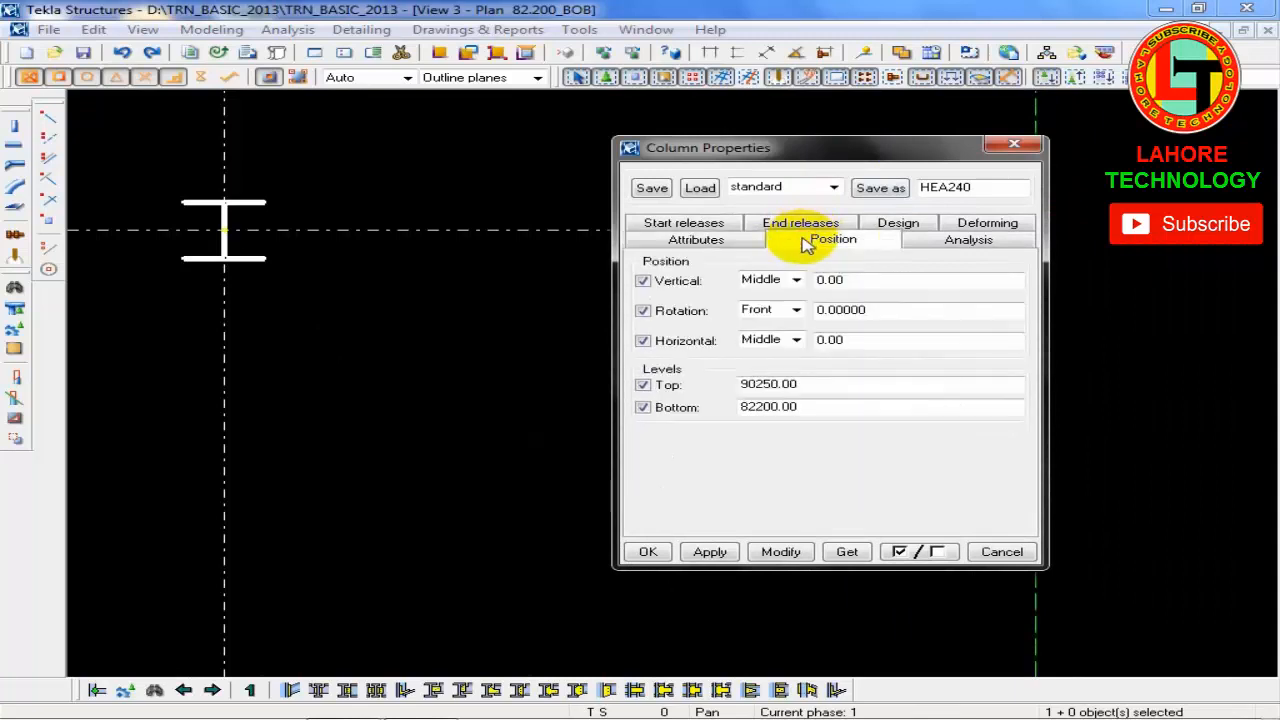
pyautogui.click(799, 283)
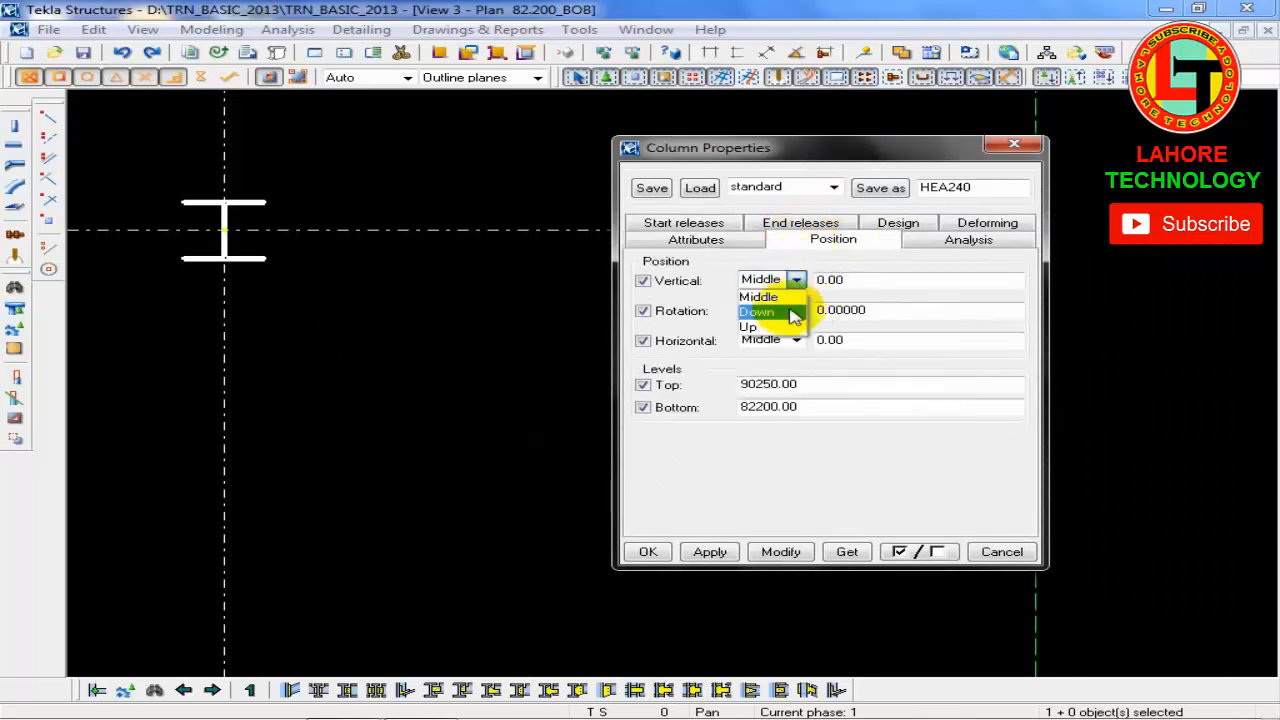
pyautogui.click(780, 312)
pyautogui.click(780, 552)
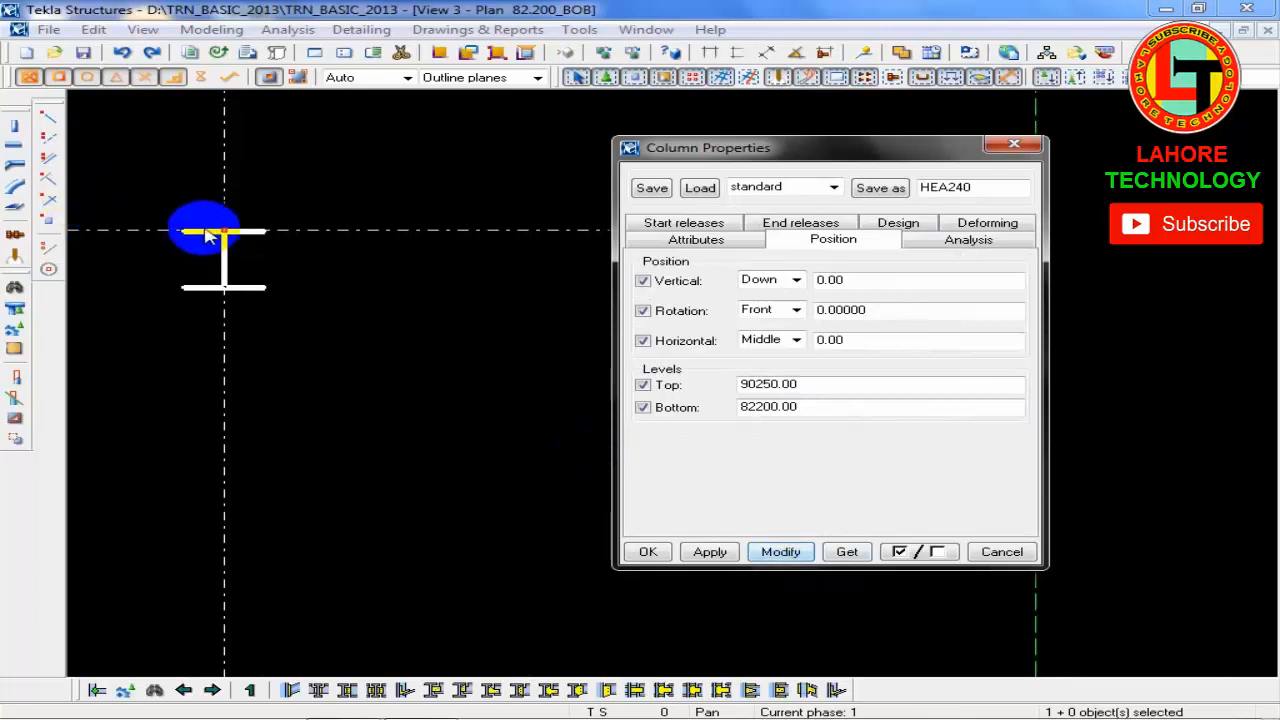
# Step: Change the A-2 column's vertical position to Up and modify the column
pyautogui.click(796, 280)
pyautogui.click(770, 328)
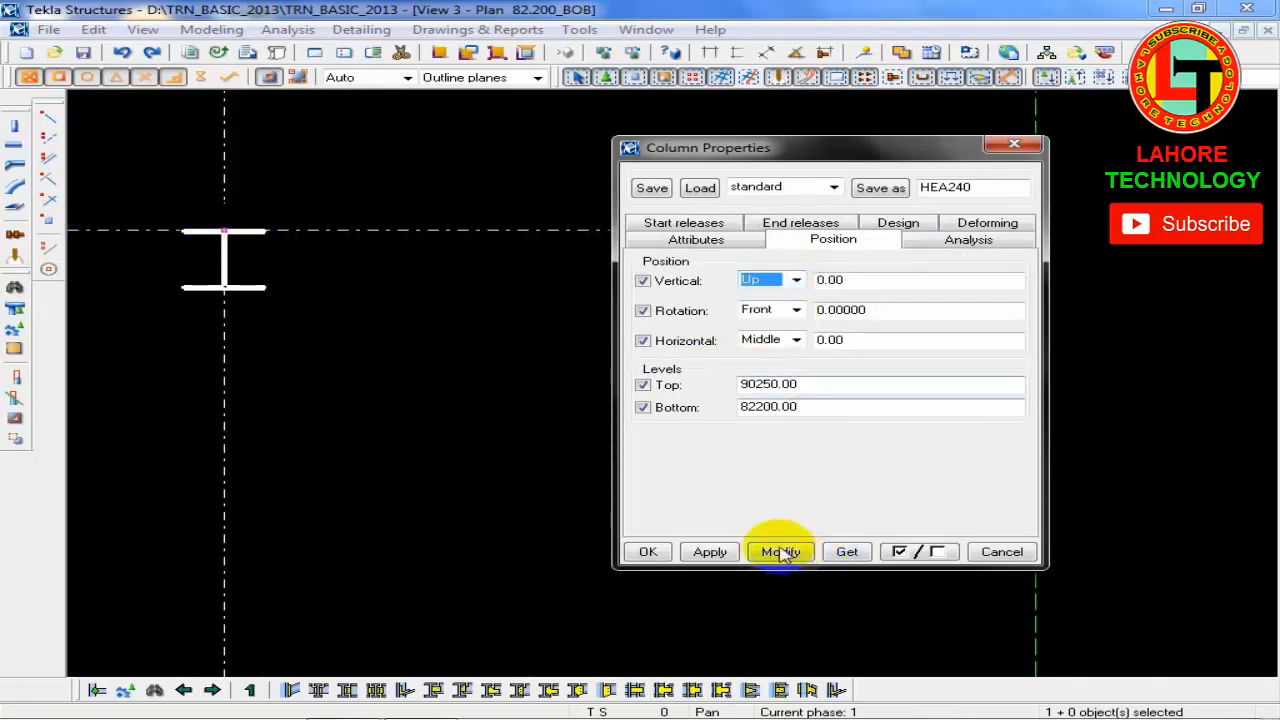
pyautogui.click(780, 552)
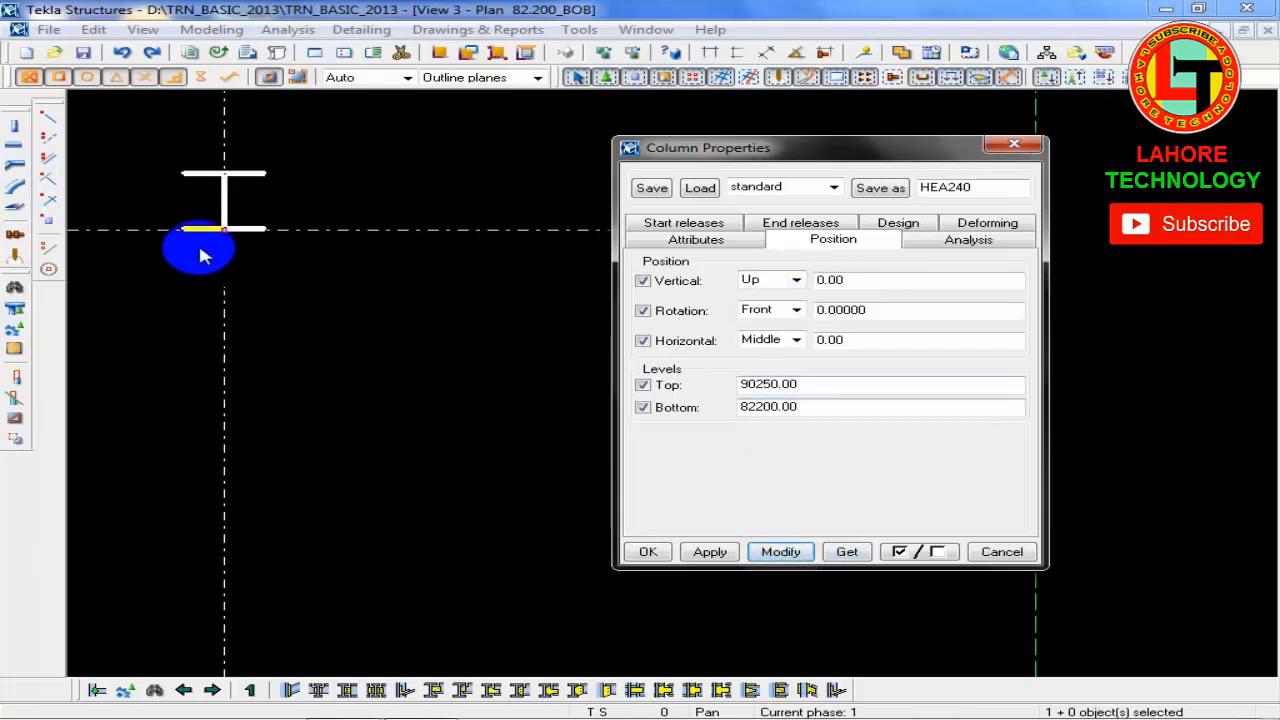
pyautogui.moveTo(340, 300); pyautogui.dragTo(425, 314, button='middle')
pyautogui.click(412, 310)
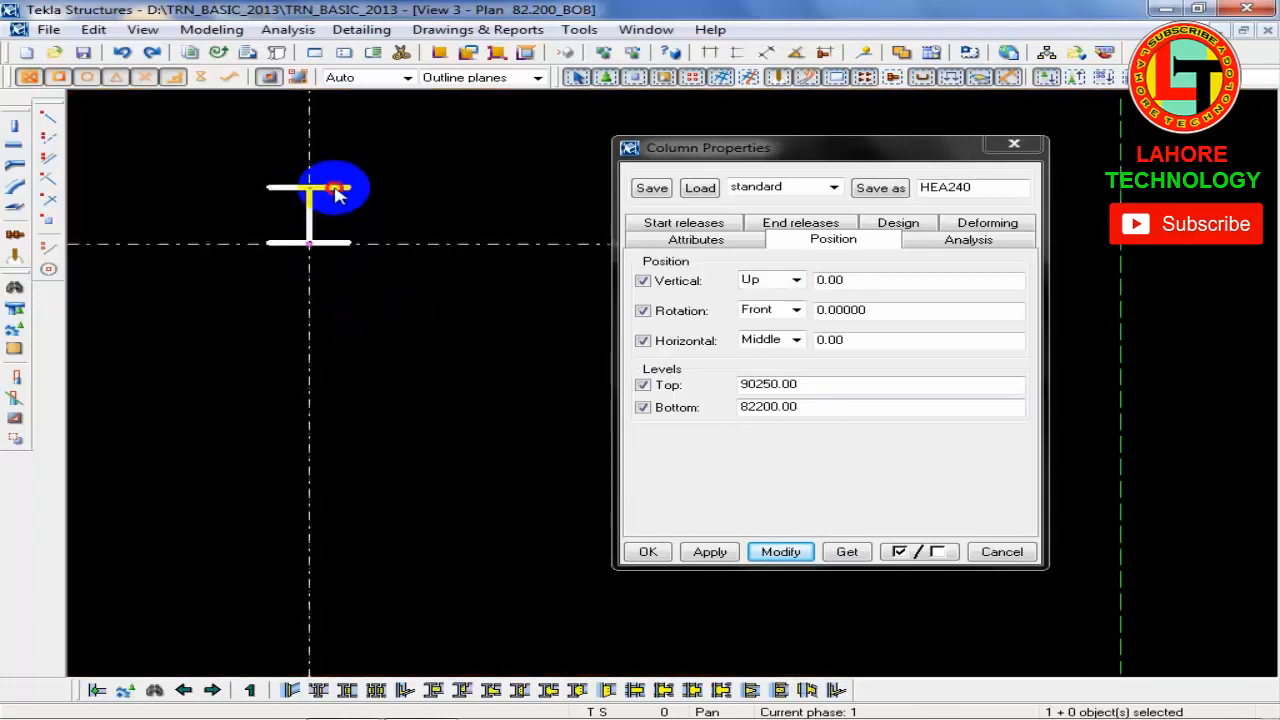
# Step: Set the A-2 column's vertical offset to 100 and modify the column
pyautogui.doubleClick(314, 248)
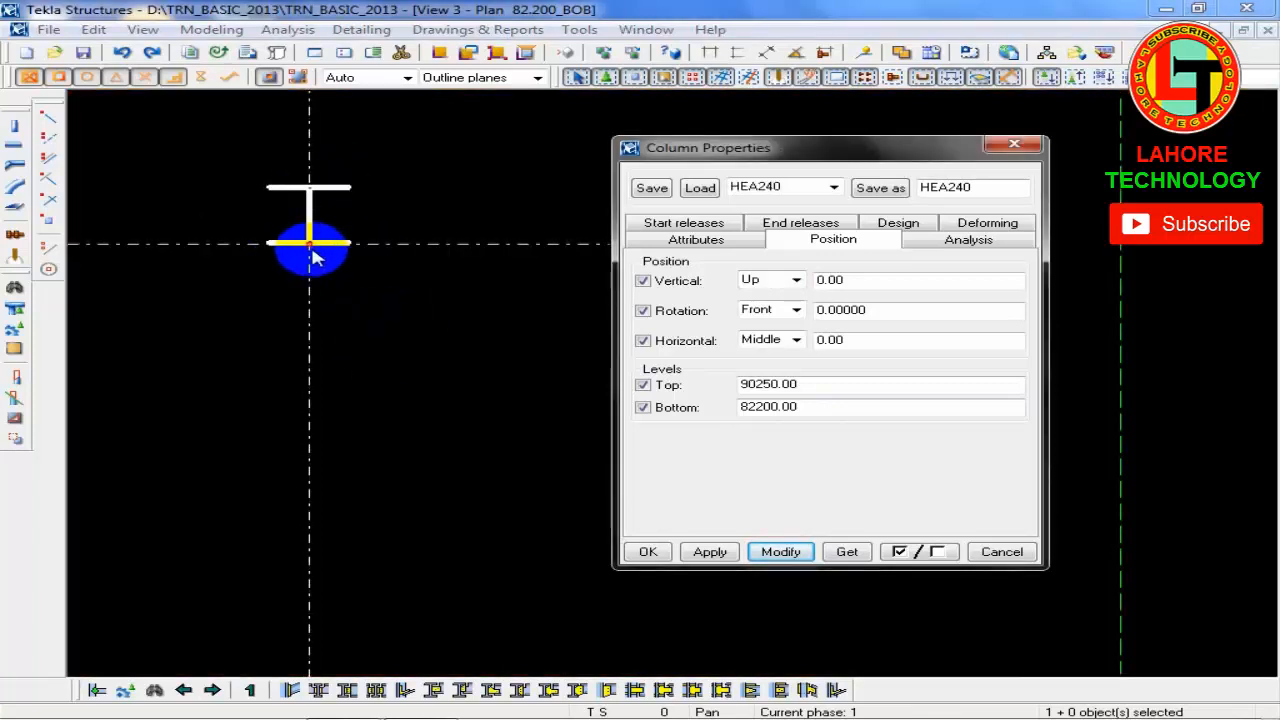
pyautogui.doubleClick(871, 280)
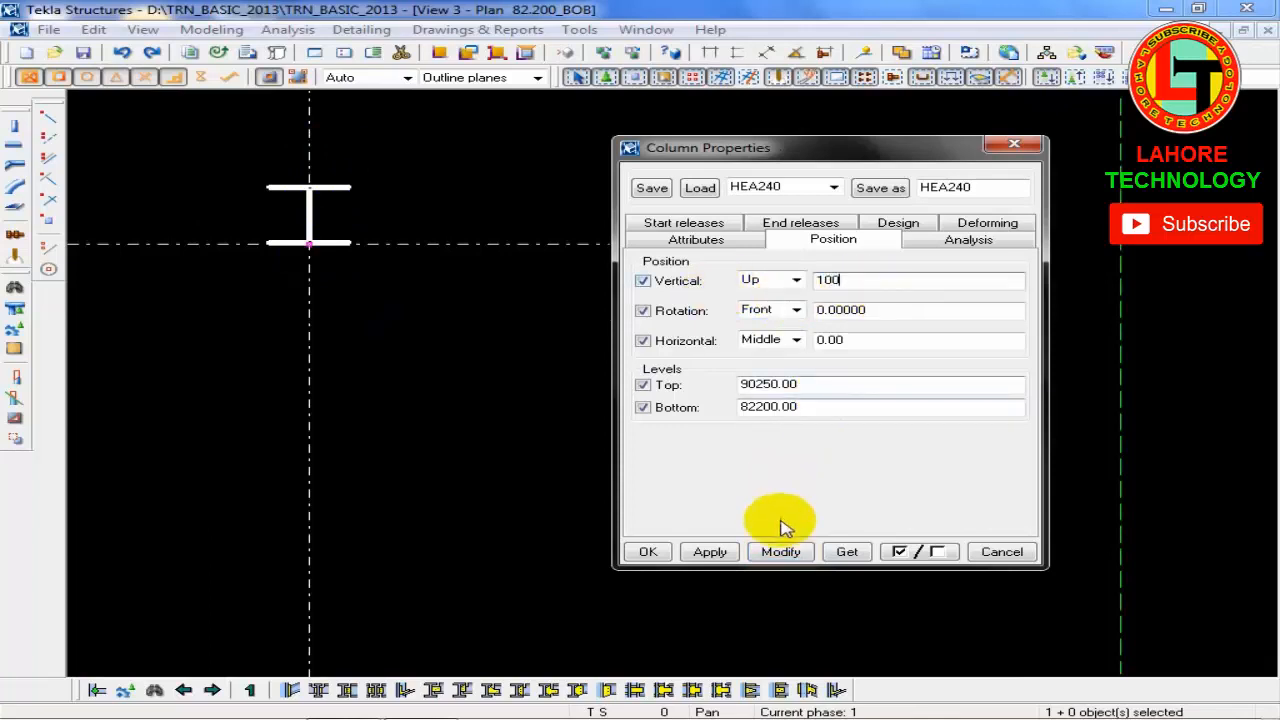
pyautogui.click(768, 551)
pyautogui.scroll(5, 309, 363)
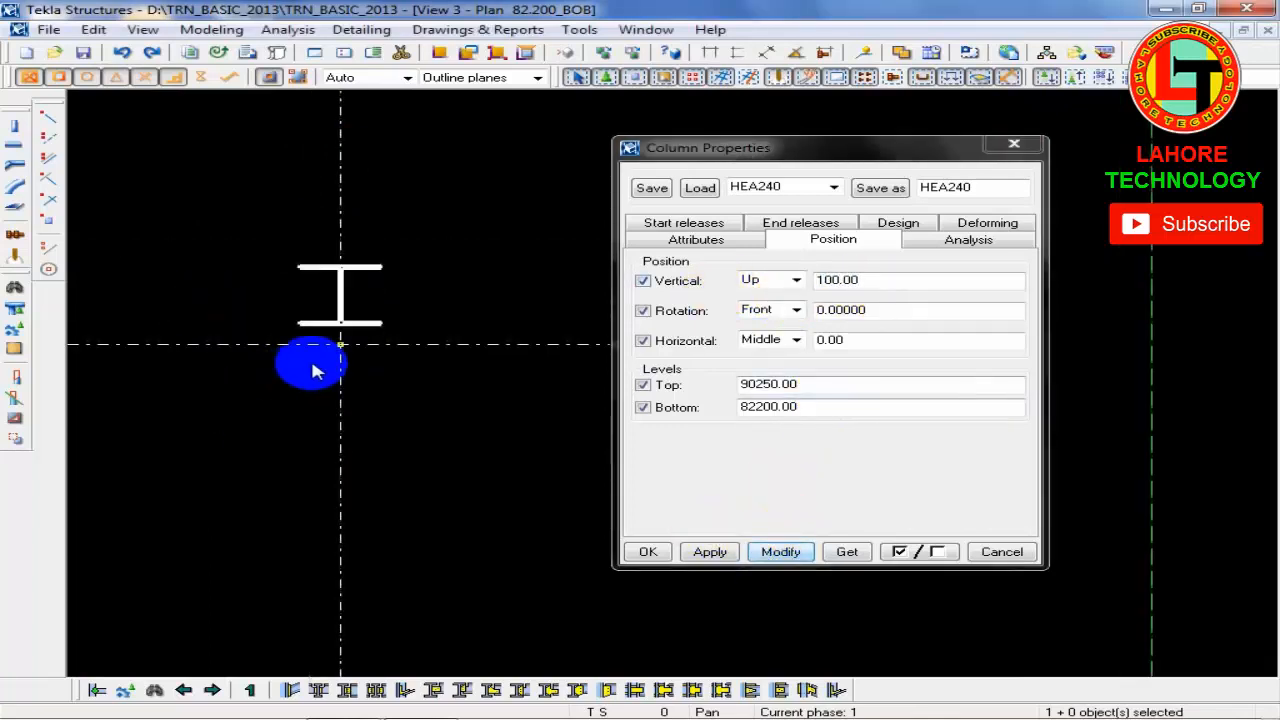
# Step: Select the A-2 column's reference handle and its profile in turn to examine the gap between them
pyautogui.click(391, 316)
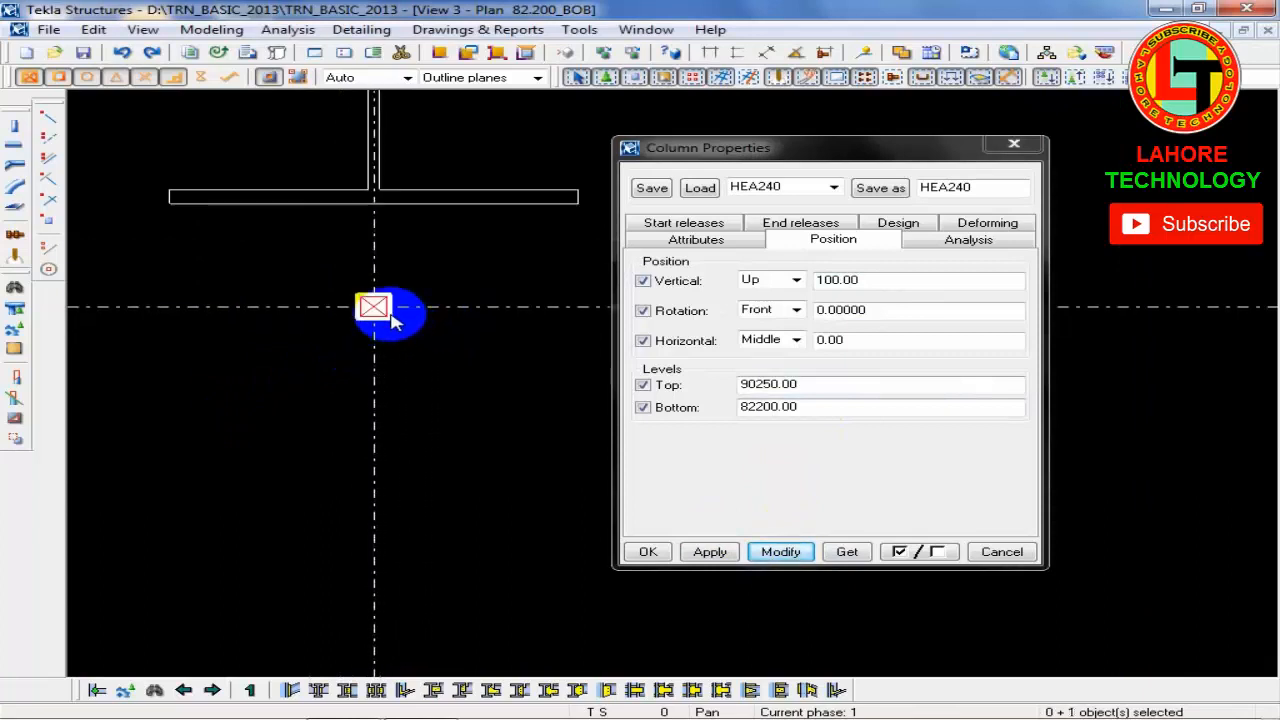
pyautogui.click(420, 384)
pyautogui.click(419, 206)
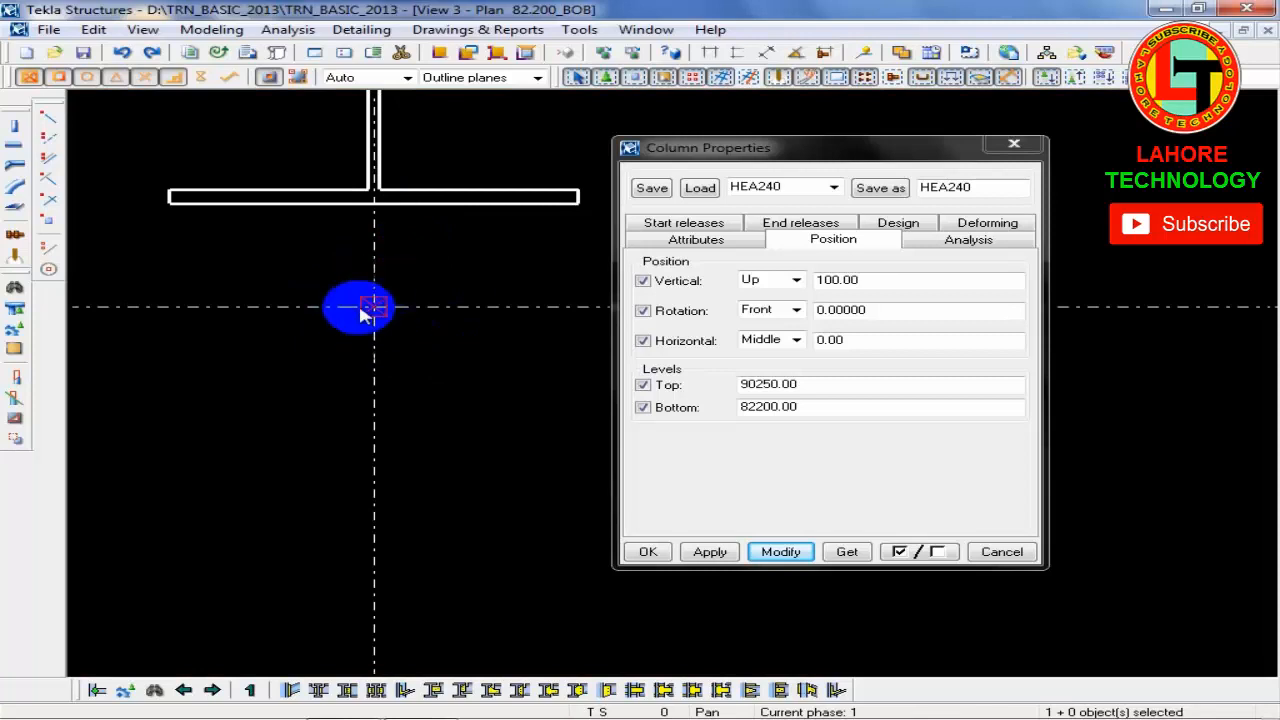
pyautogui.click(382, 314)
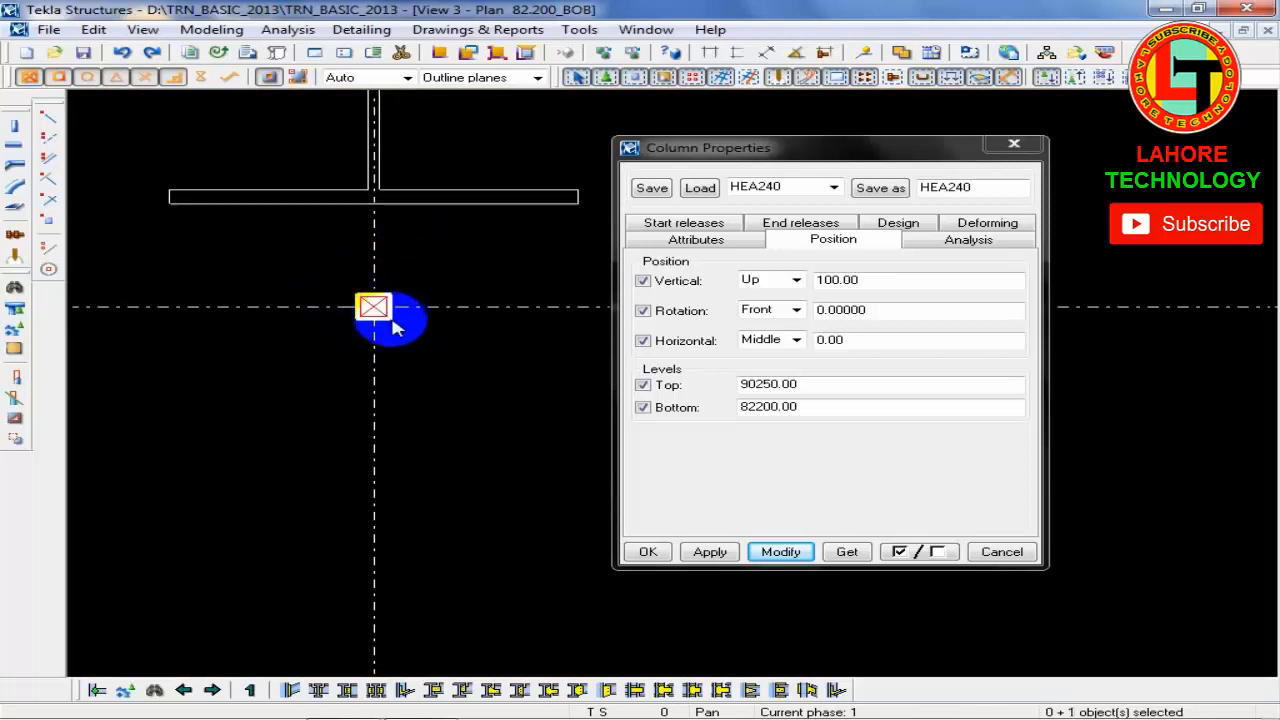
pyautogui.click(452, 364)
pyautogui.click(430, 205)
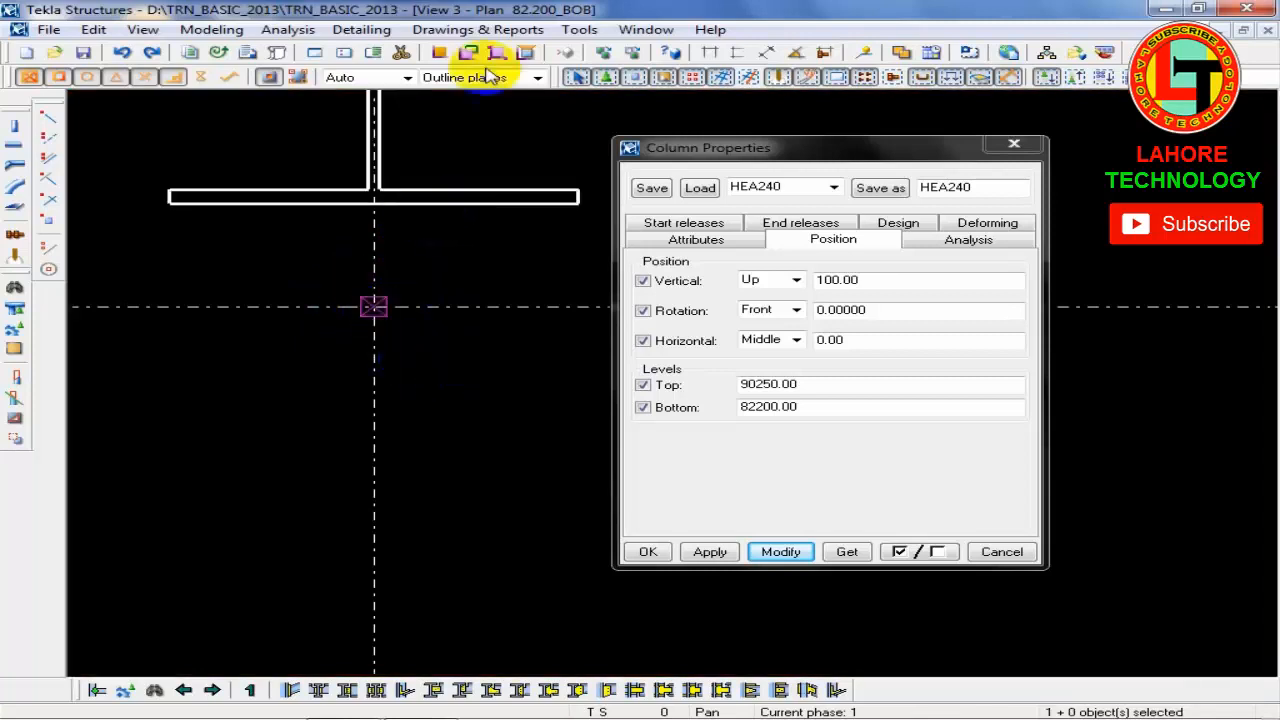
# Step: Switch to the 3D view, review the A-2 column's start and end release settings, and close its properties
pyautogui.click(646, 29)
pyautogui.click(680, 137)
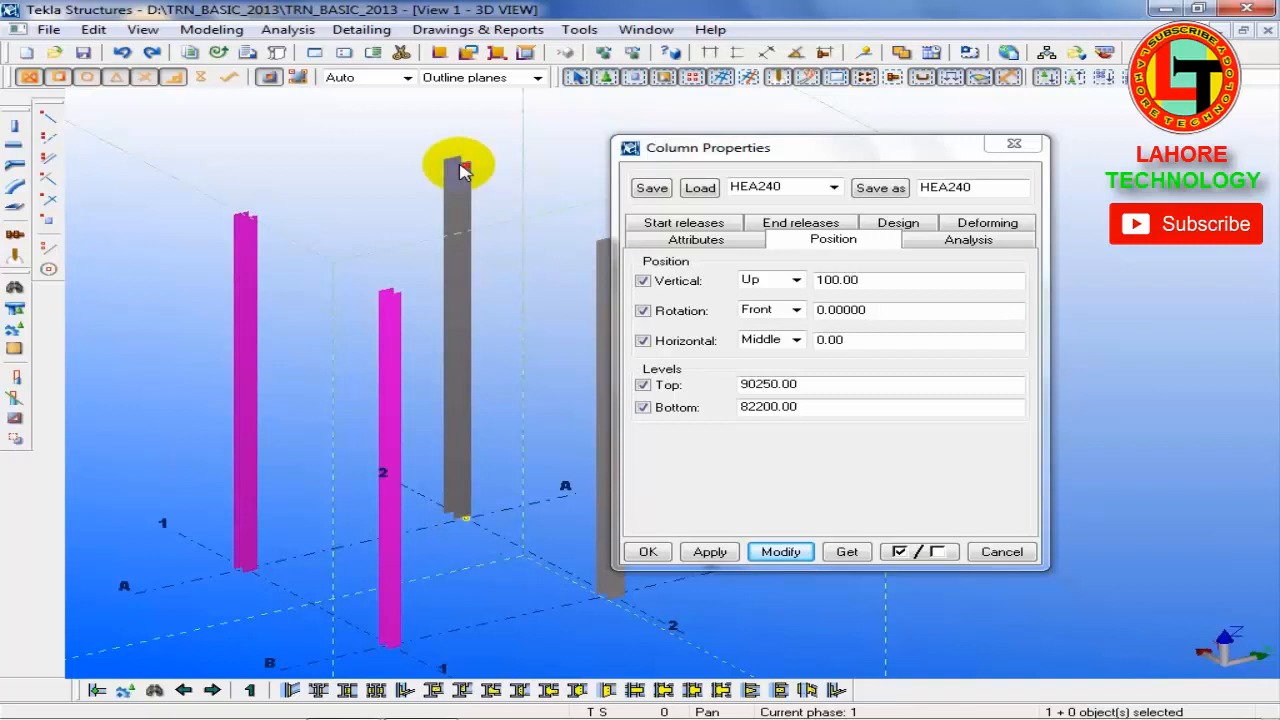
pyautogui.click(704, 226)
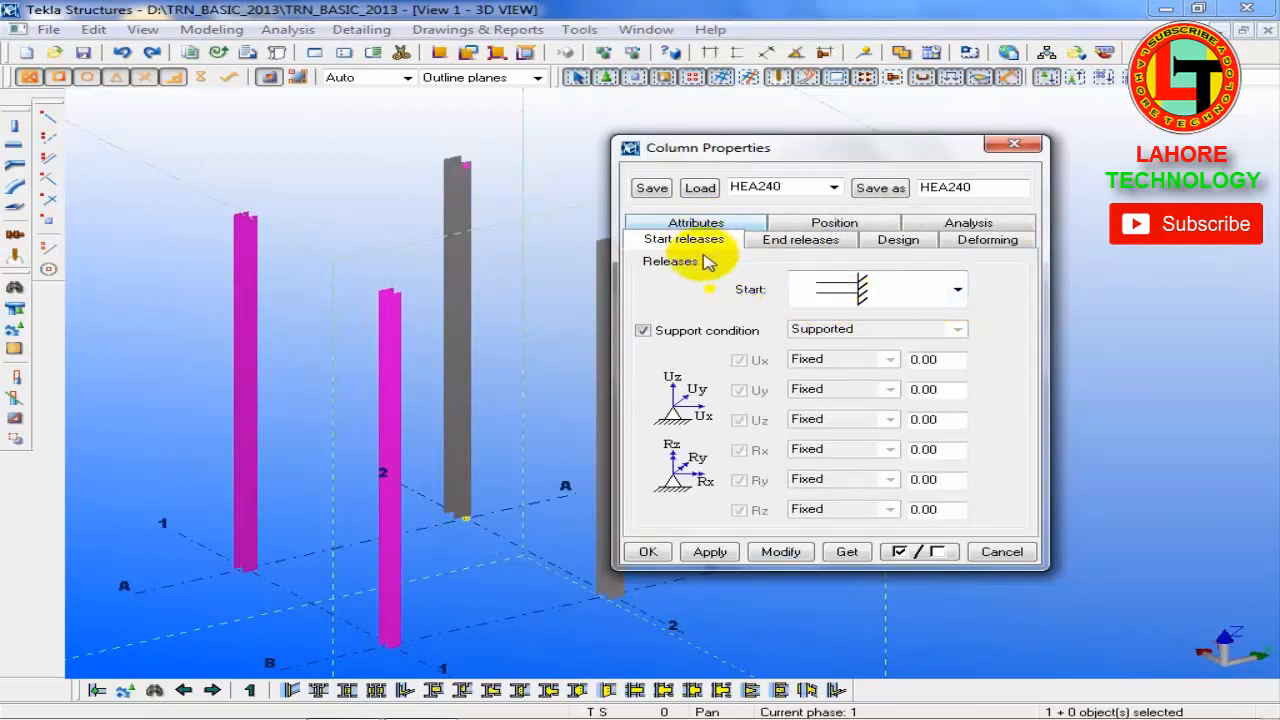
pyautogui.click(956, 289)
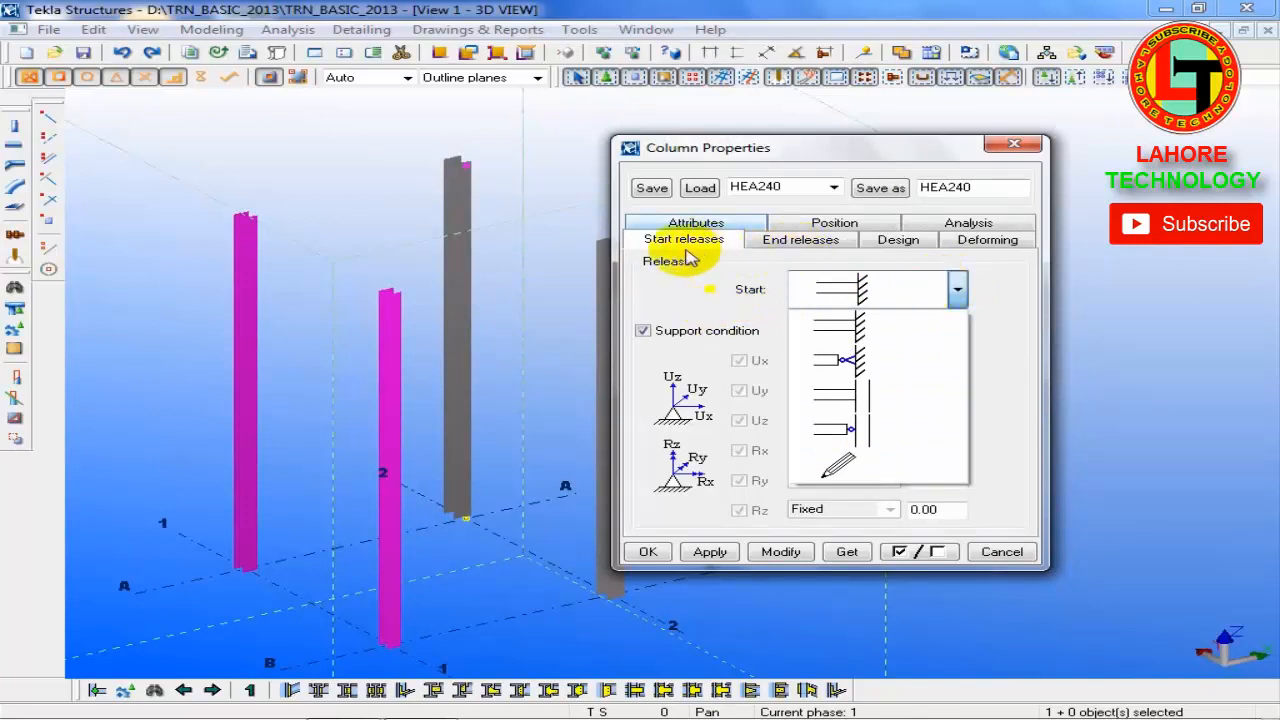
pyautogui.click(720, 252)
pyautogui.click(780, 240)
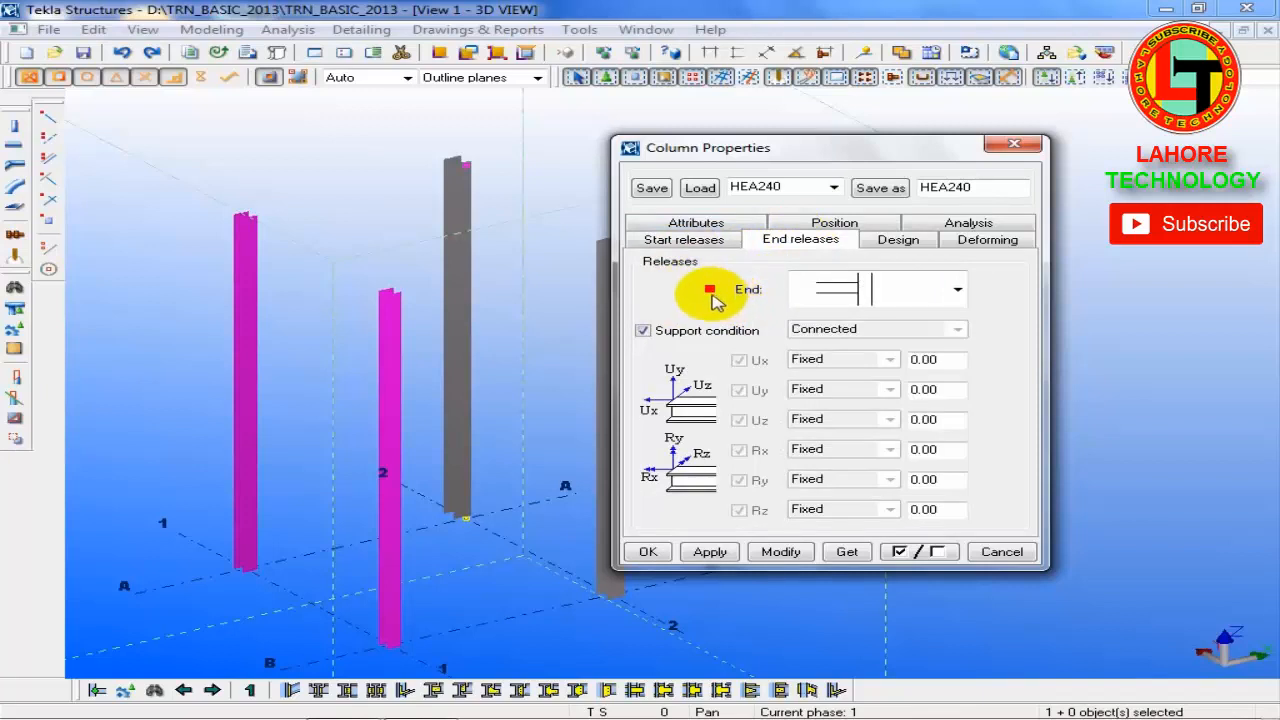
pyautogui.click(684, 240)
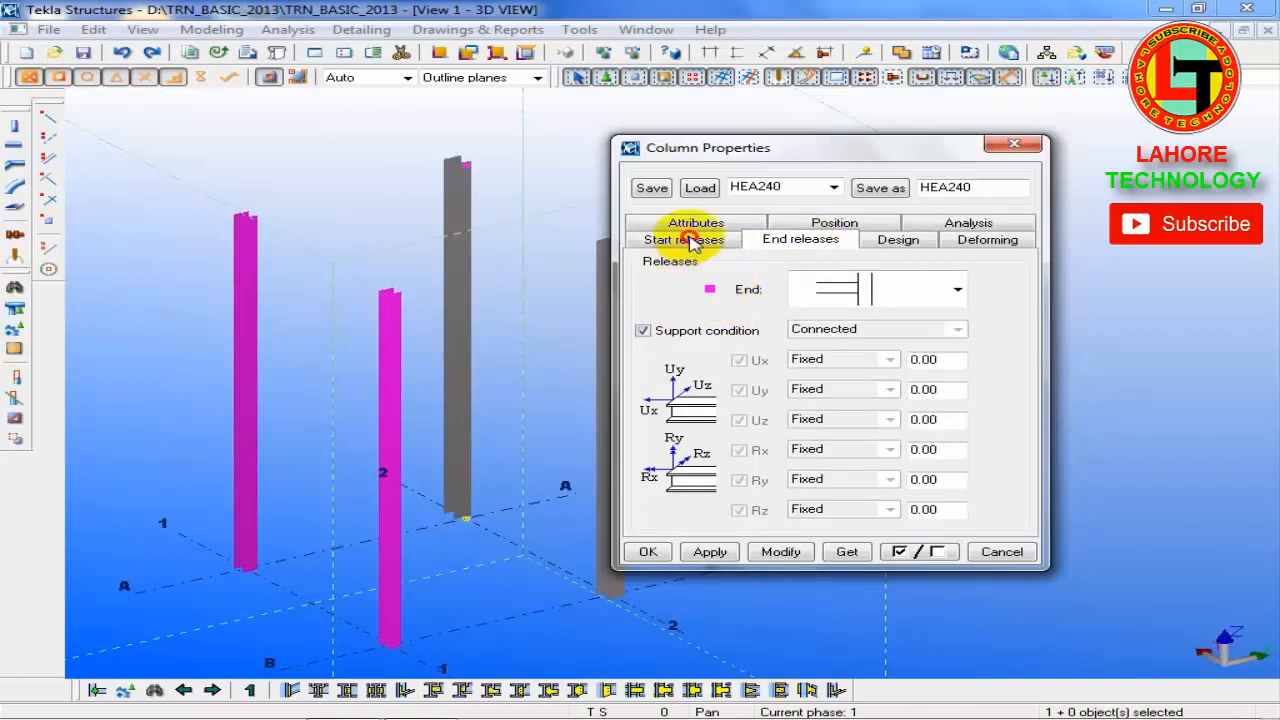
pyautogui.click(1014, 144)
# Step: Return to the Plan 82.200_BOB view, reopen the A-2 column's properties, set its vertical offset to 0 and modify the column
pyautogui.click(646, 29)
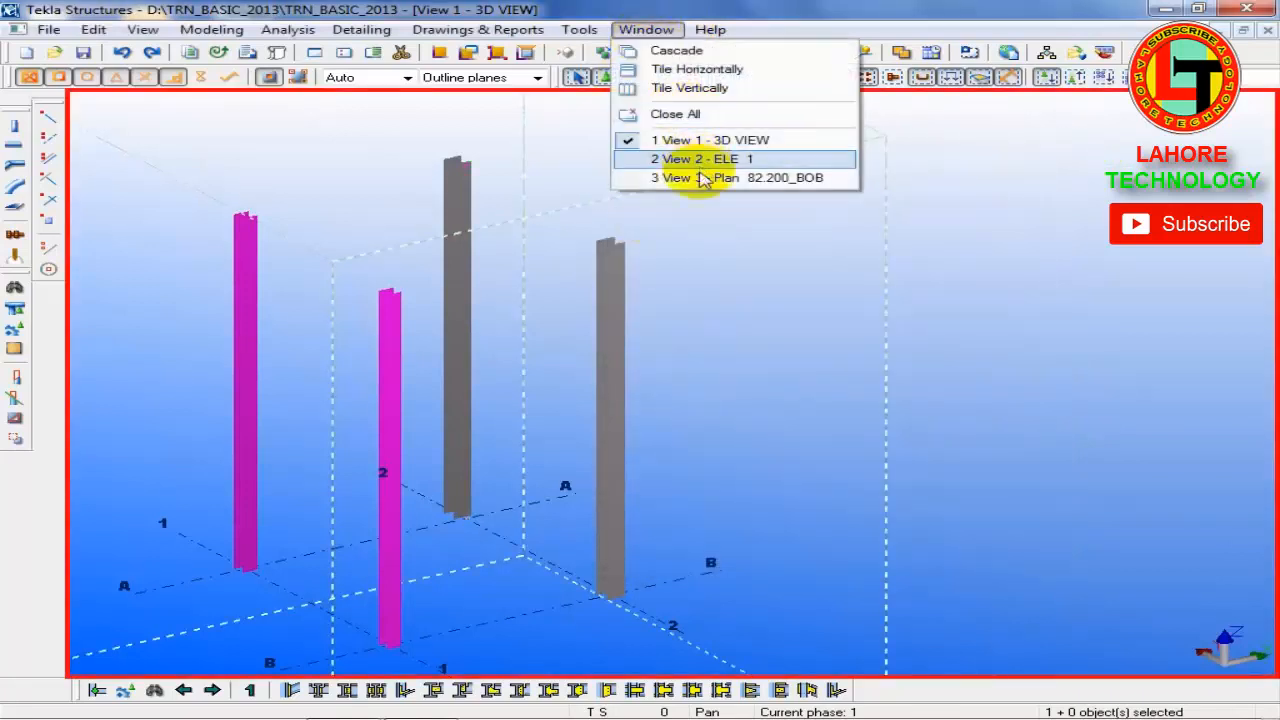
pyautogui.click(700, 177)
pyautogui.moveTo(349, 197); pyautogui.dragTo(388, 378)
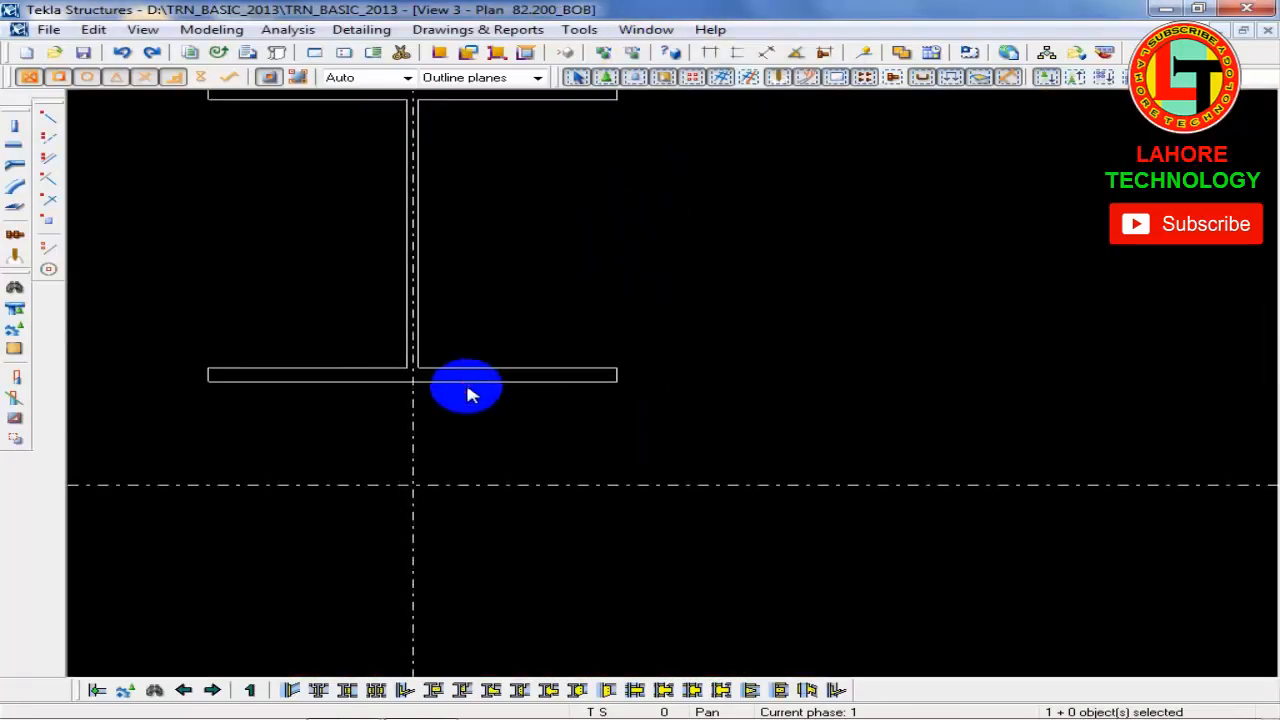
pyautogui.scroll(-4, 314, 400)
pyautogui.doubleClick(376, 379)
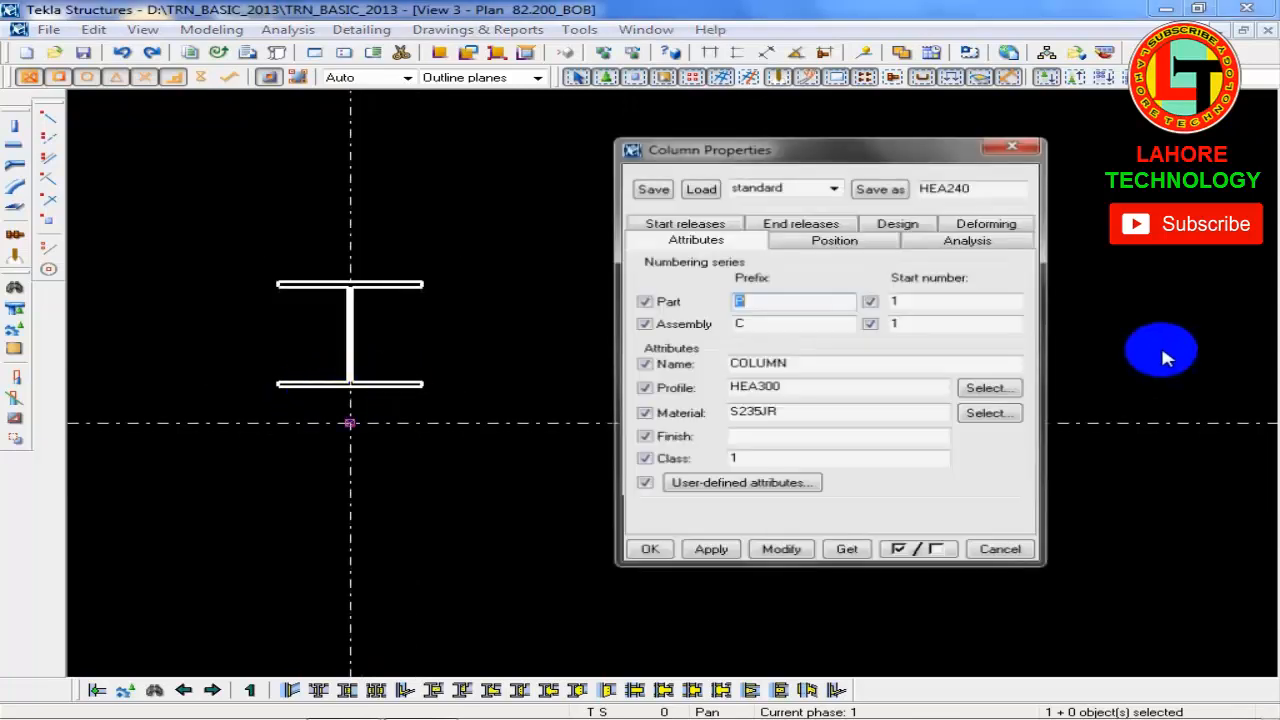
pyautogui.click(776, 241)
pyautogui.moveTo(876, 281); pyautogui.dragTo(736, 290)
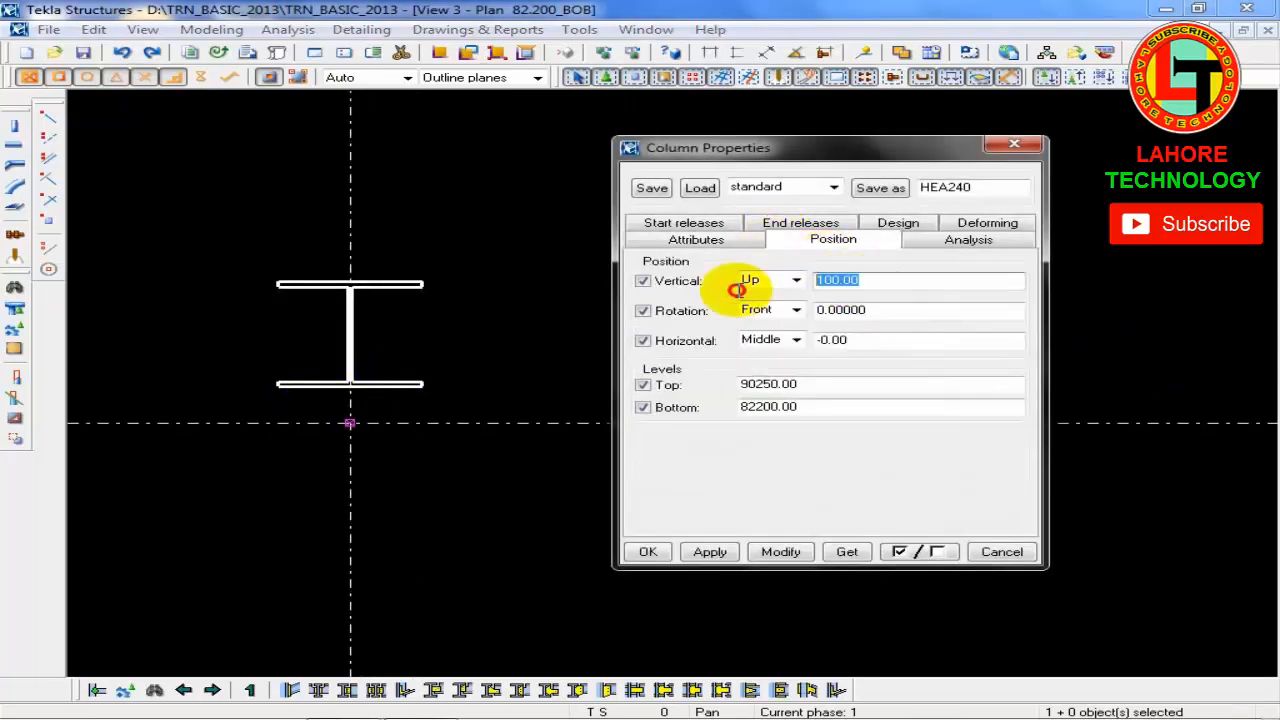
pyautogui.write('0')
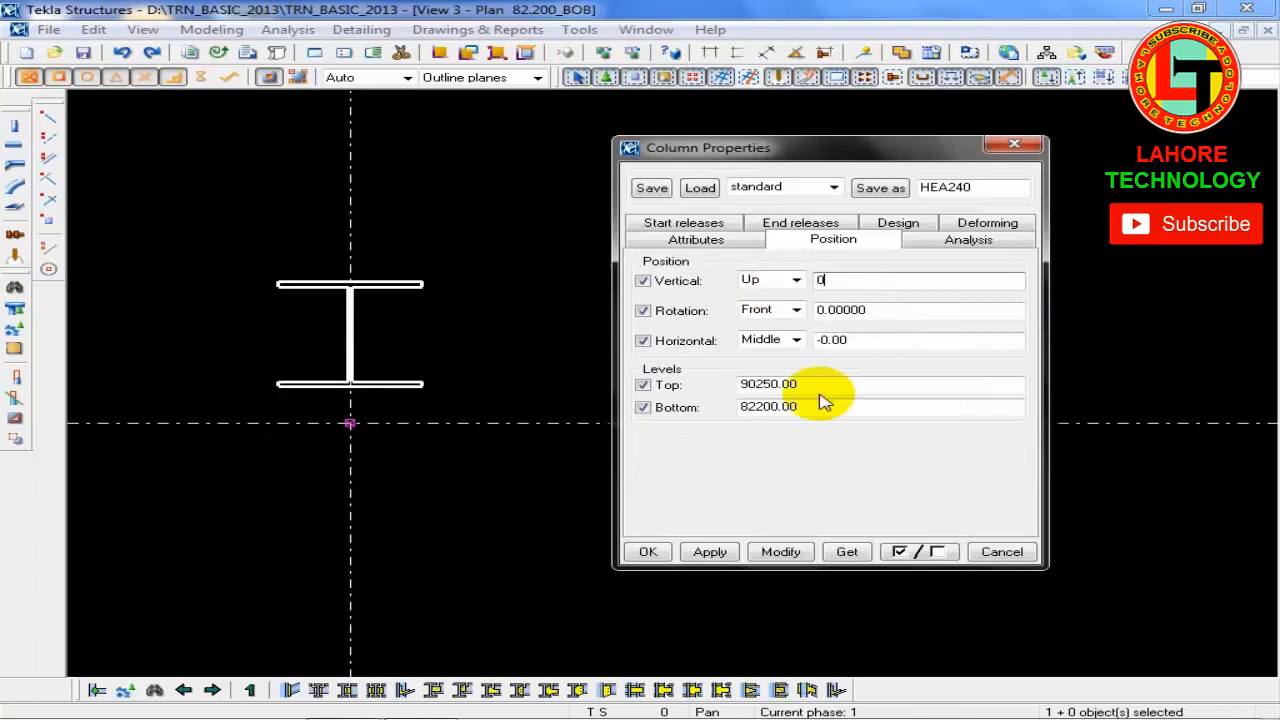
pyautogui.click(780, 552)
# Step: Set the A-2 column's vertical position to Middle and modify the column
pyautogui.click(797, 282)
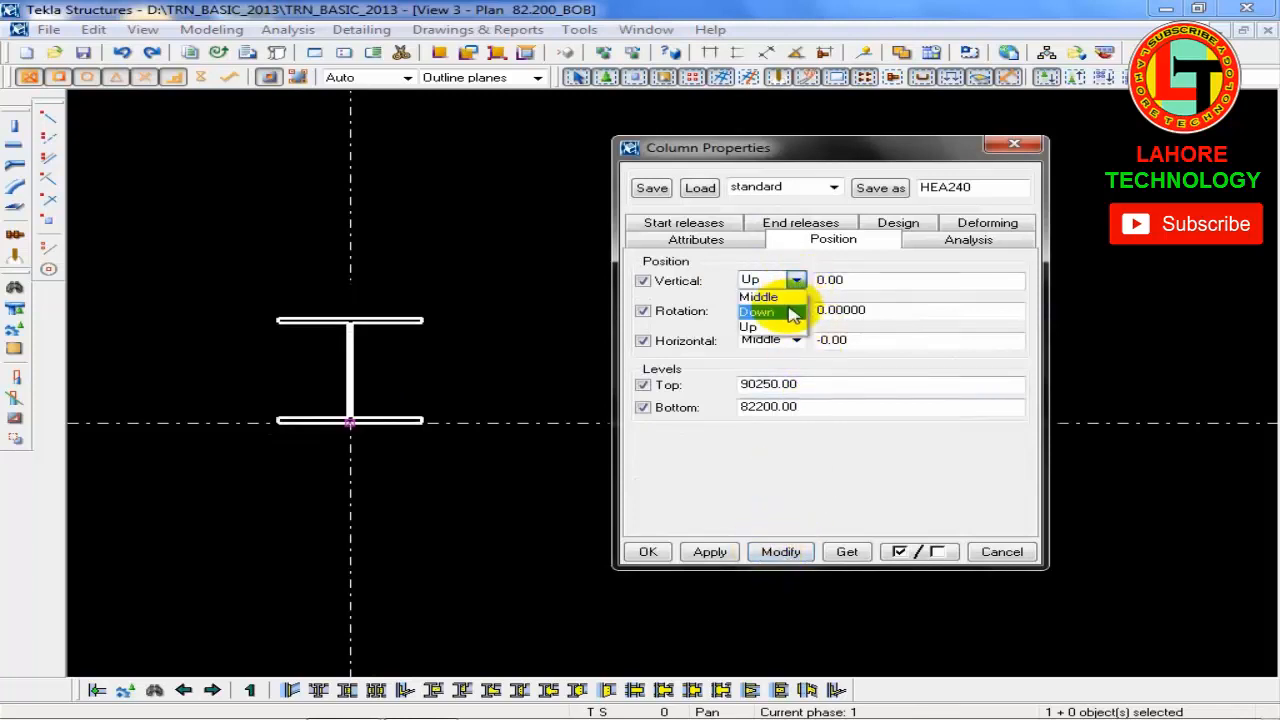
pyautogui.click(780, 297)
pyautogui.click(780, 552)
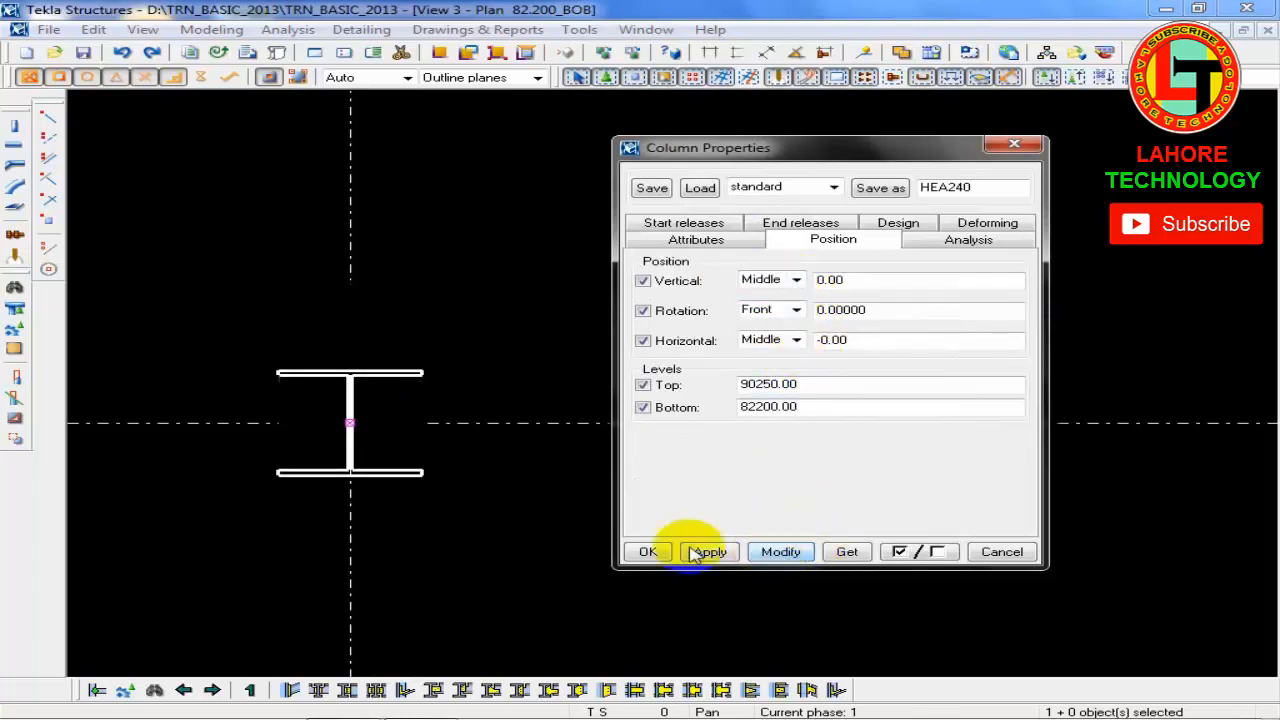
# Step: Reload the A-2 column's properties, set its horizontal position to Left and modify the column
pyautogui.doubleClick(395, 466)
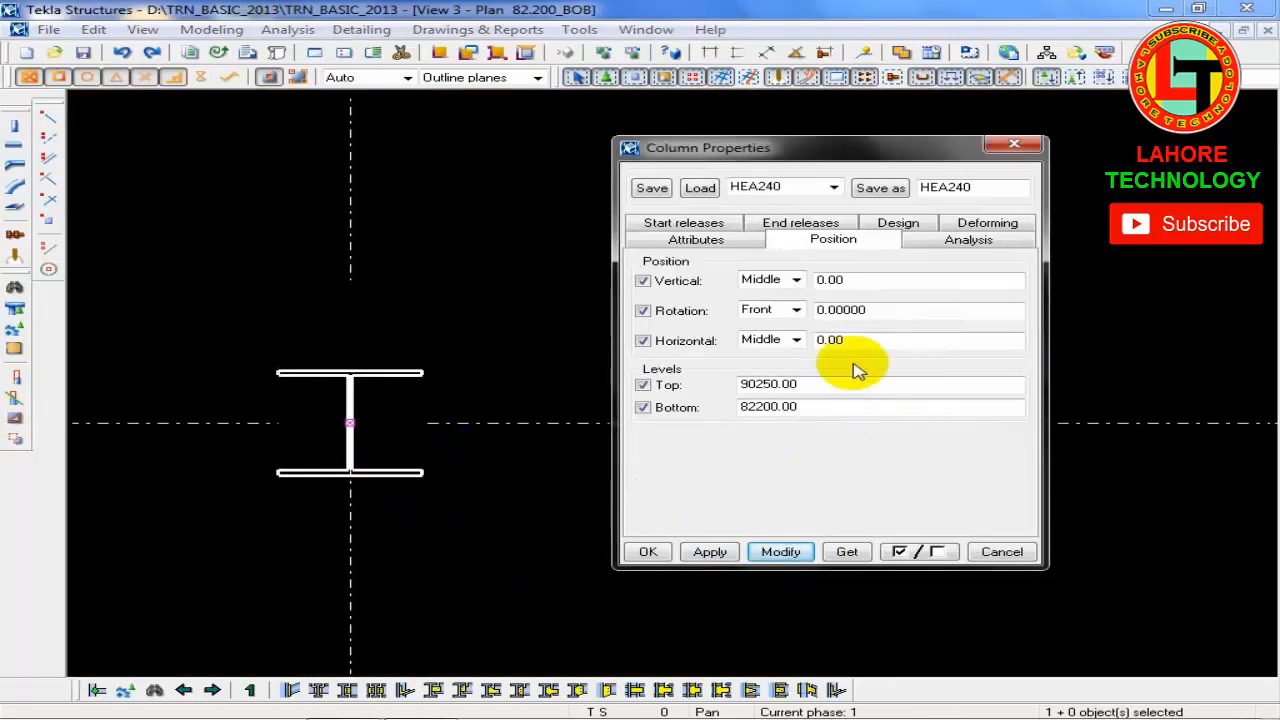
pyautogui.click(797, 340)
pyautogui.click(764, 367)
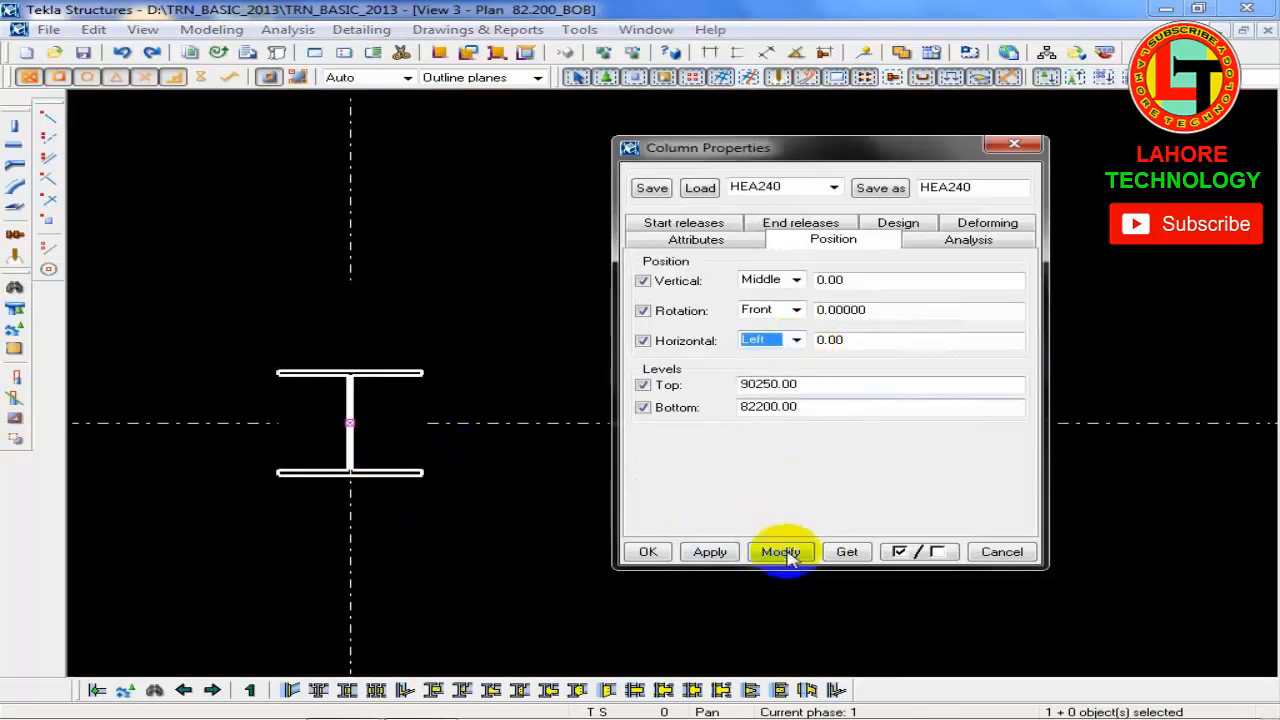
pyautogui.click(781, 552)
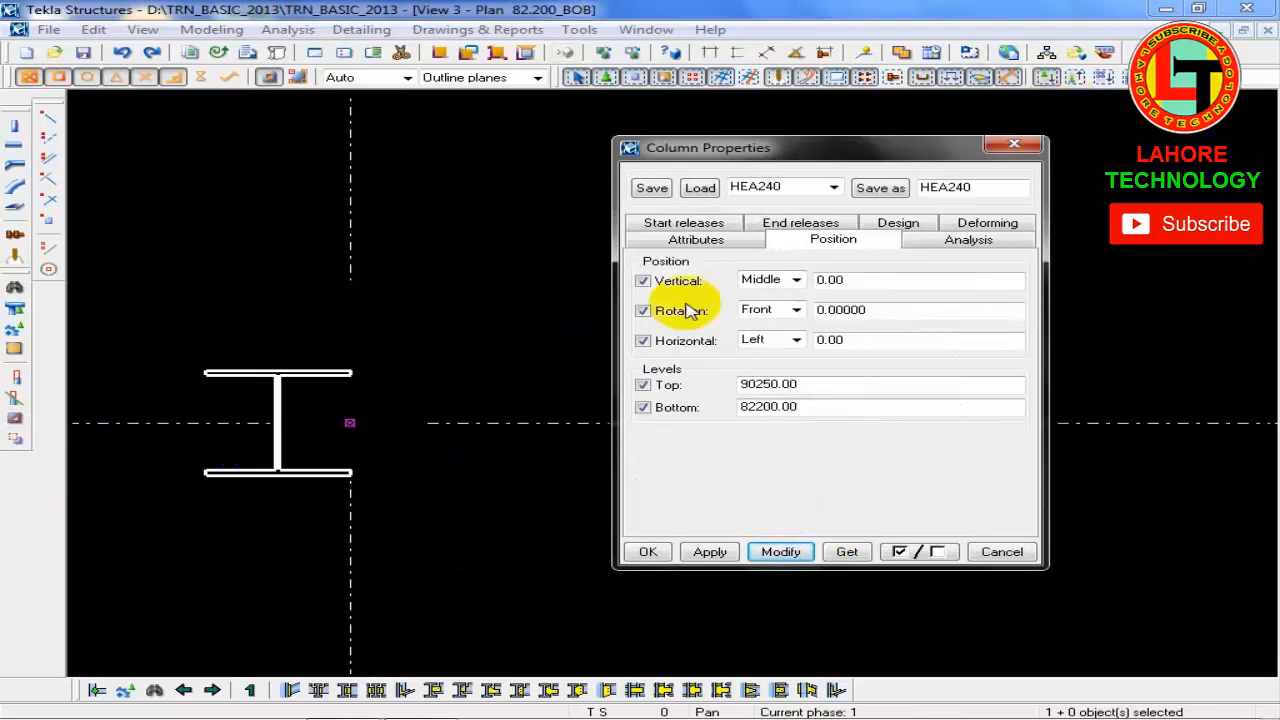
# Step: Move the A-2 column to the Right horizontal position, modify it, and modify it again with a horizontal offset of 150
pyautogui.click(795, 342)
pyautogui.click(756, 386)
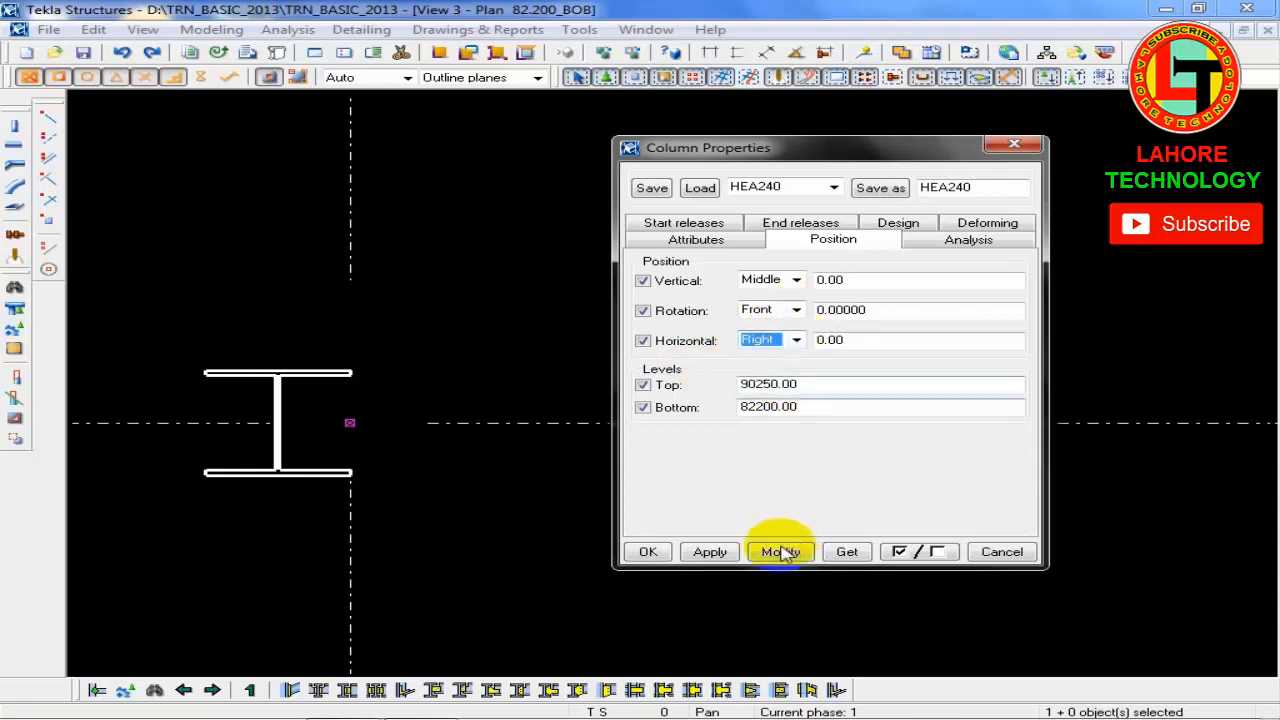
pyautogui.click(779, 551)
pyautogui.moveTo(863, 338); pyautogui.dragTo(738, 342)
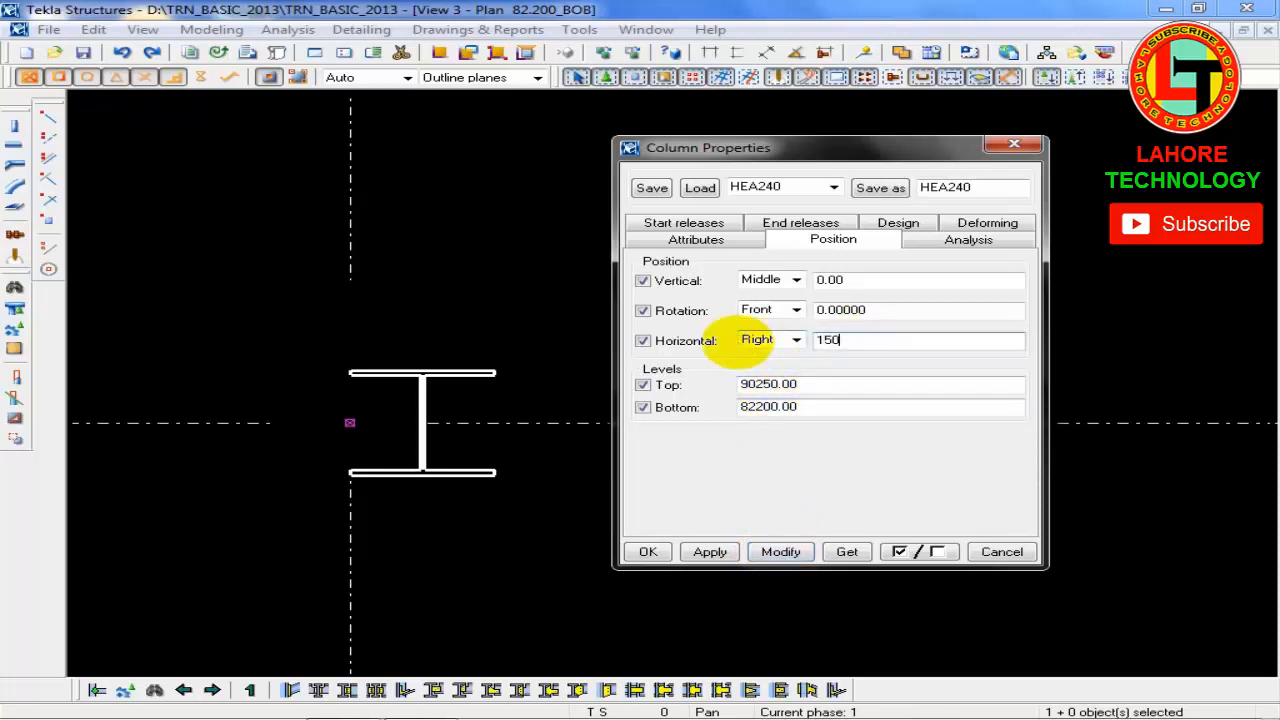
pyautogui.click(780, 551)
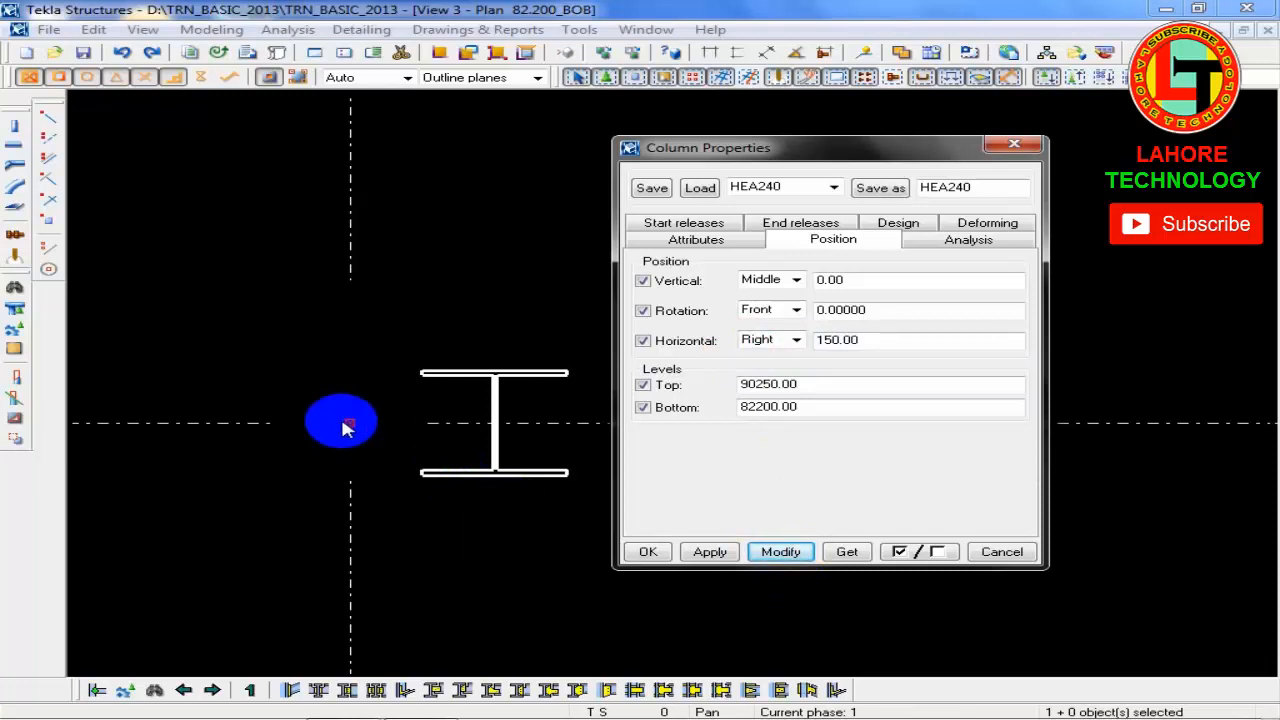
# Step: Change the A-2 column's horizontal position to Middle, keeping the 150 offset, and modify the column
pyautogui.click(796, 340)
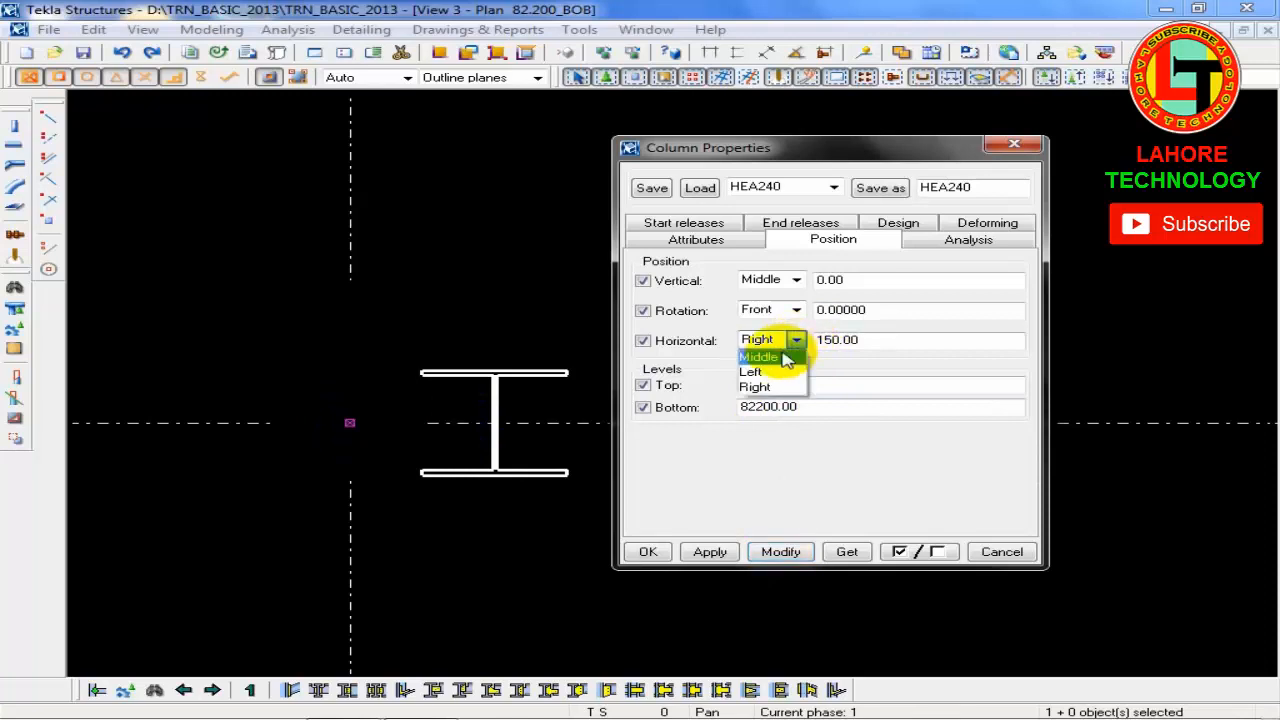
pyautogui.click(784, 357)
pyautogui.click(782, 552)
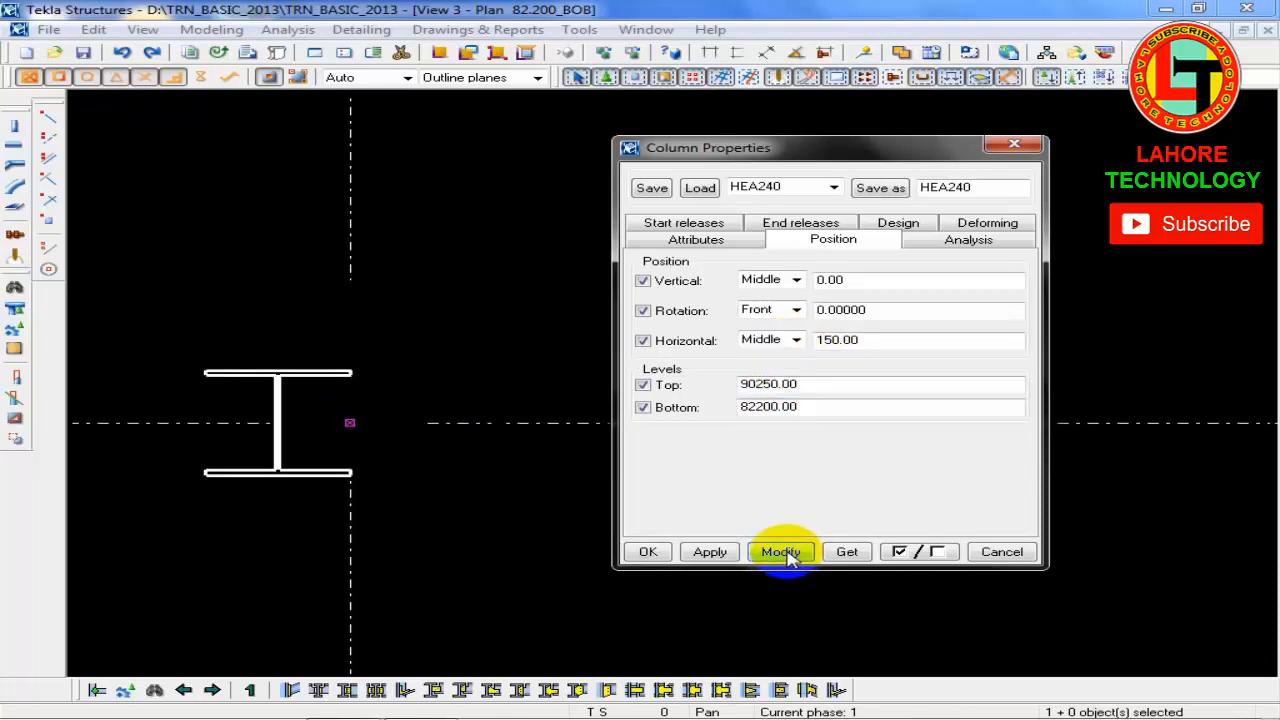
# Step: Change the A-2 column's horizontal position to Left, keeping the 150 offset, and modify the column
pyautogui.doubleClick(317, 482)
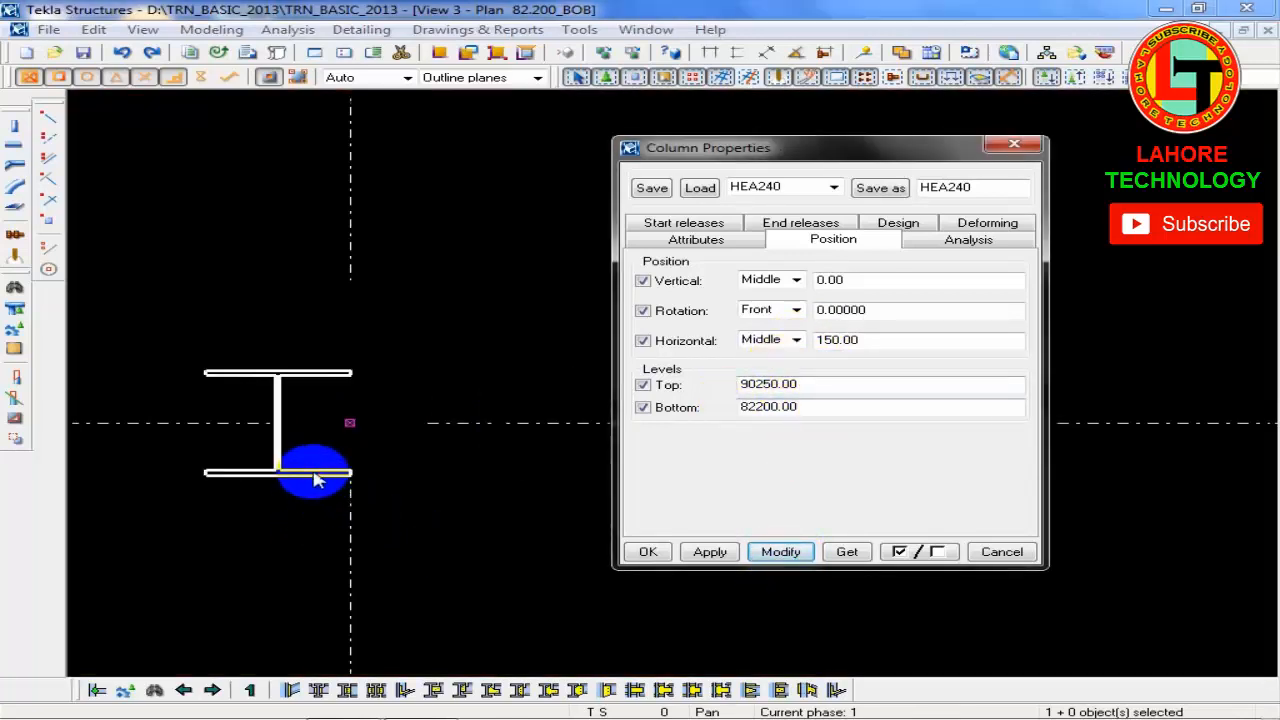
pyautogui.click(783, 556)
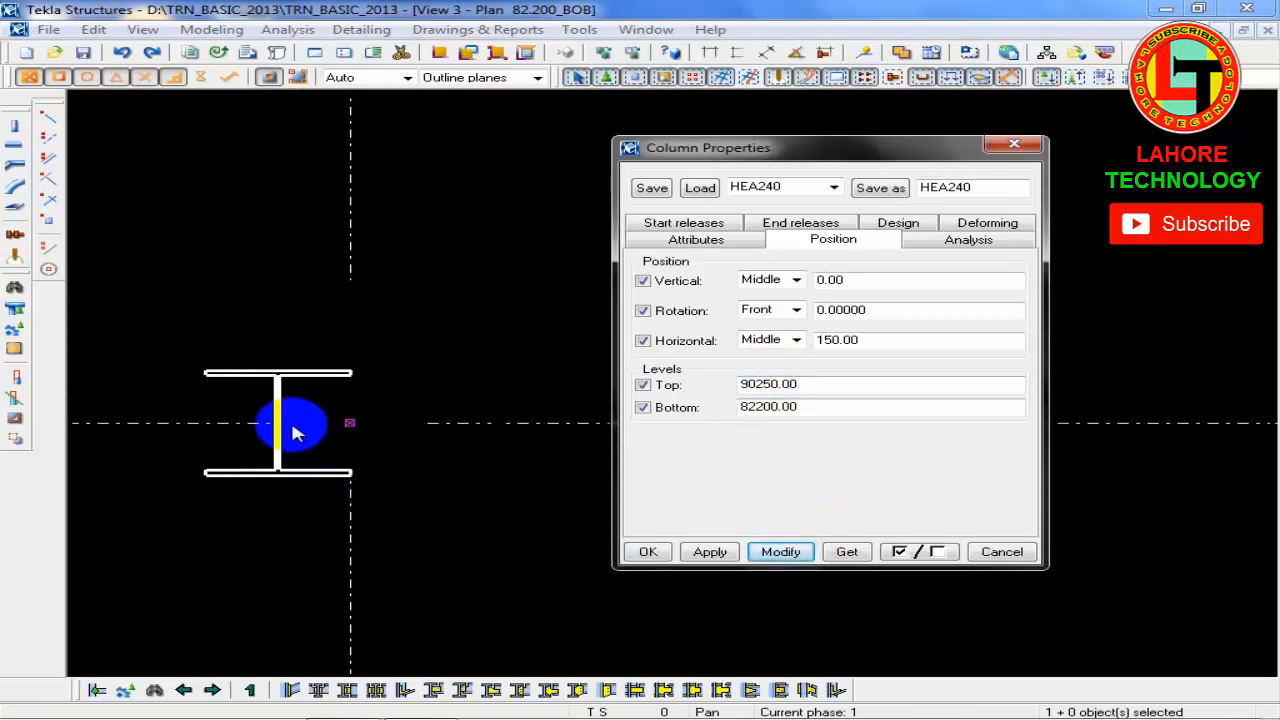
pyautogui.click(796, 340)
pyautogui.click(790, 368)
pyautogui.click(779, 553)
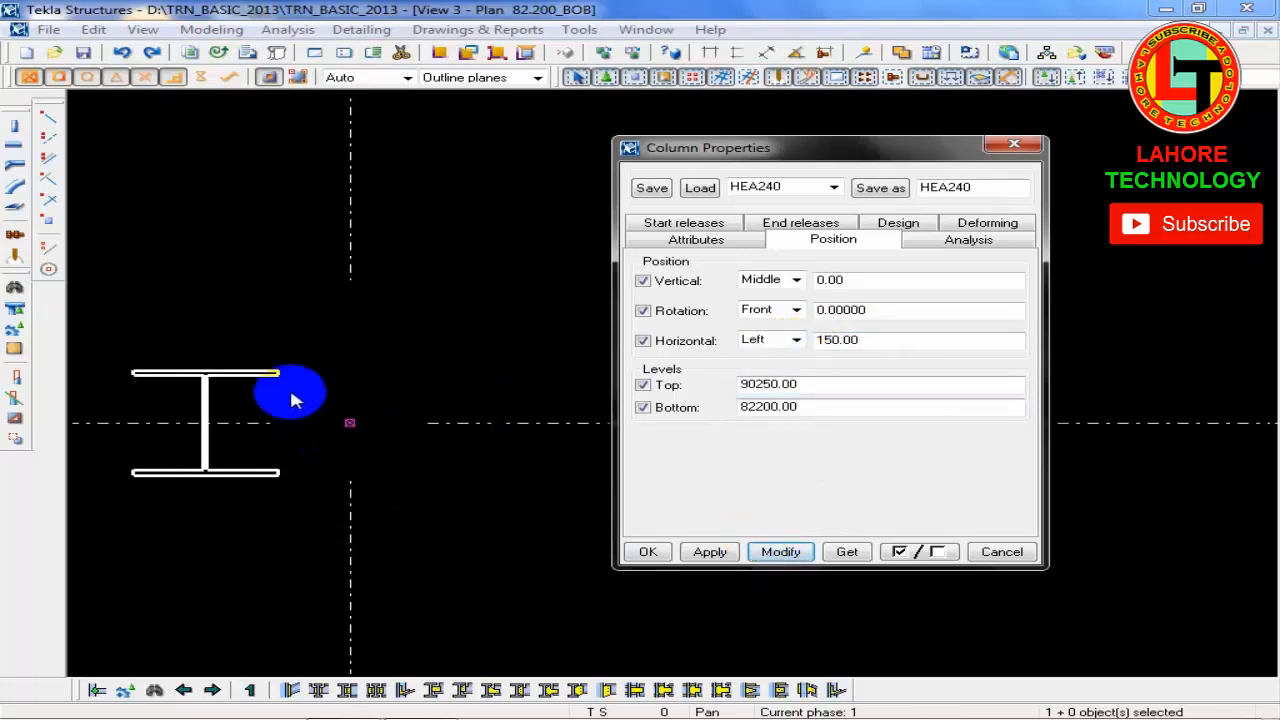
# Step: Set the A-2 column's horizontal offset to 0 with the Left position and modify the column
pyautogui.click(951, 338)
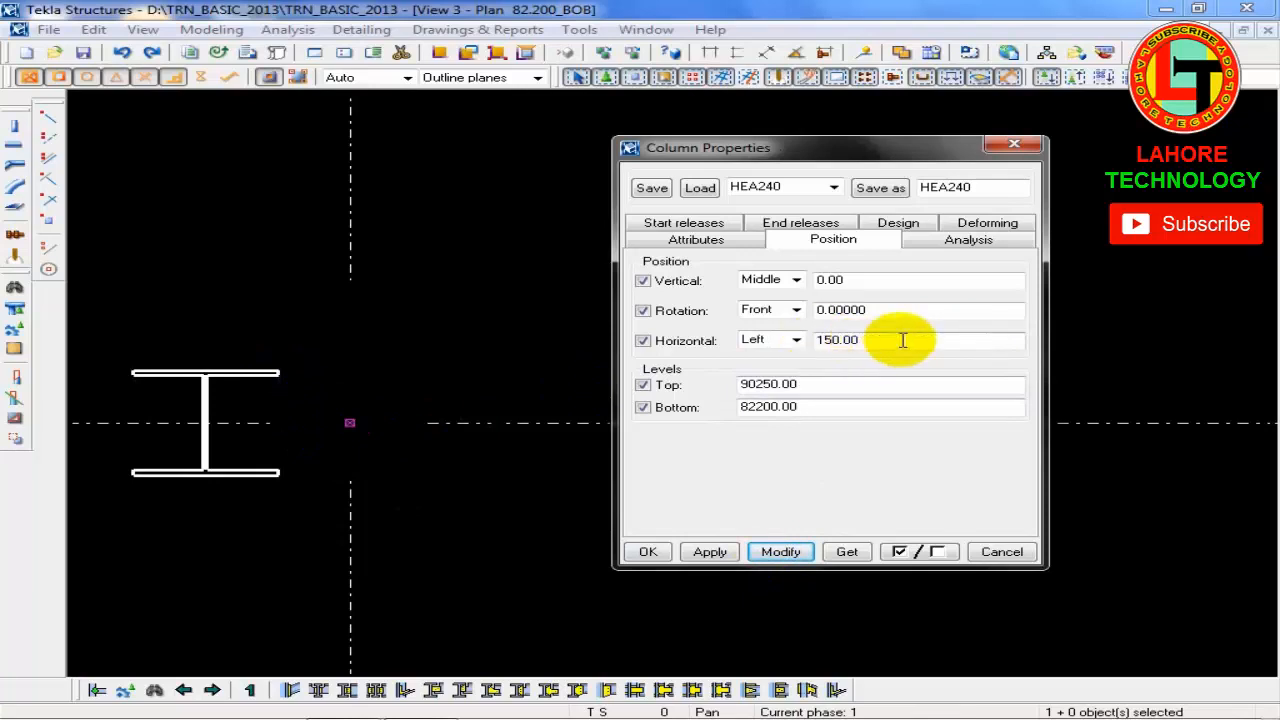
pyautogui.moveTo(903, 340); pyautogui.dragTo(705, 345)
pyautogui.write('0')
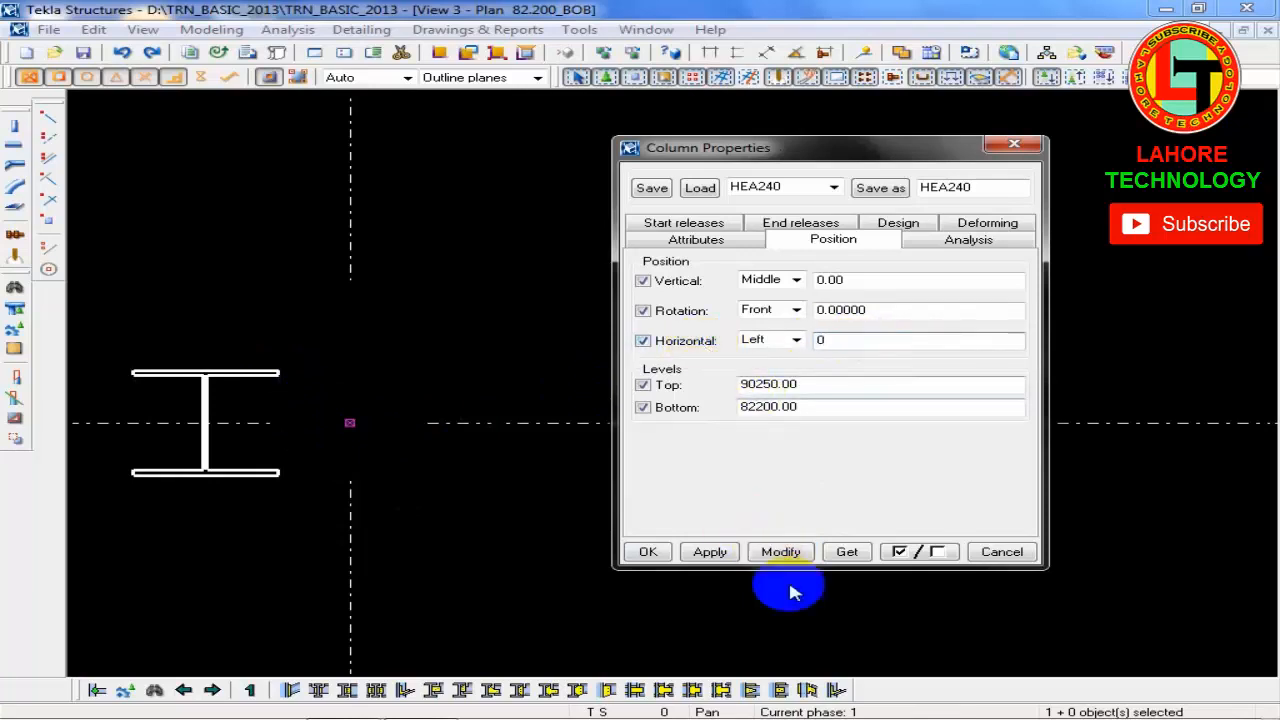
pyautogui.click(779, 552)
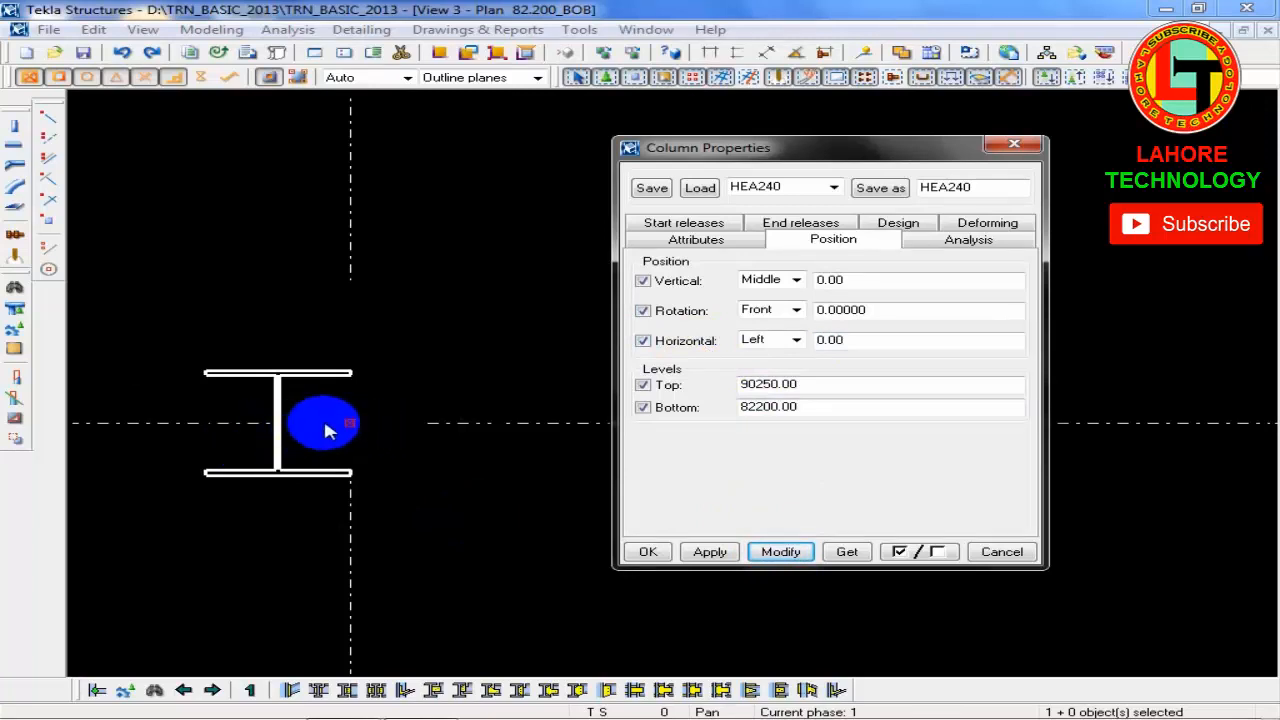
# Step: Set the A-2 column's horizontal offset to 150 with the Left position and modify the column
pyautogui.click(860, 341)
pyautogui.moveTo(860, 341); pyautogui.dragTo(740, 344)
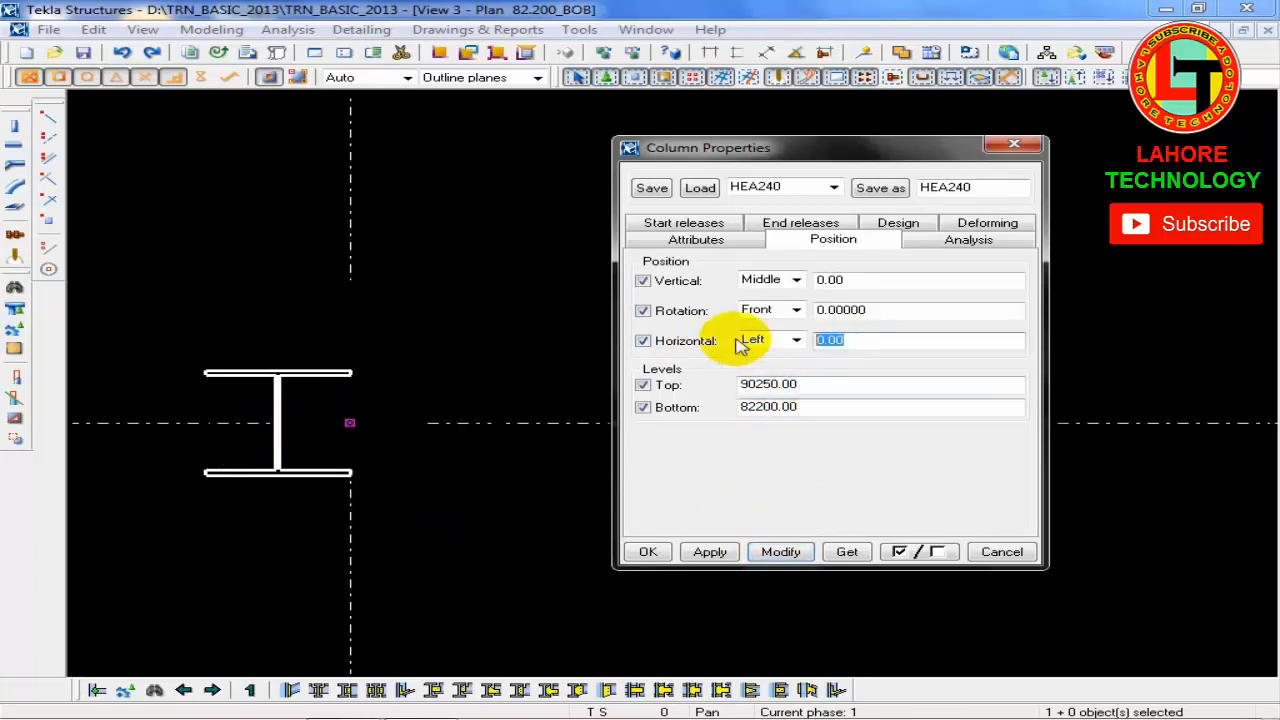
pyautogui.write('150')
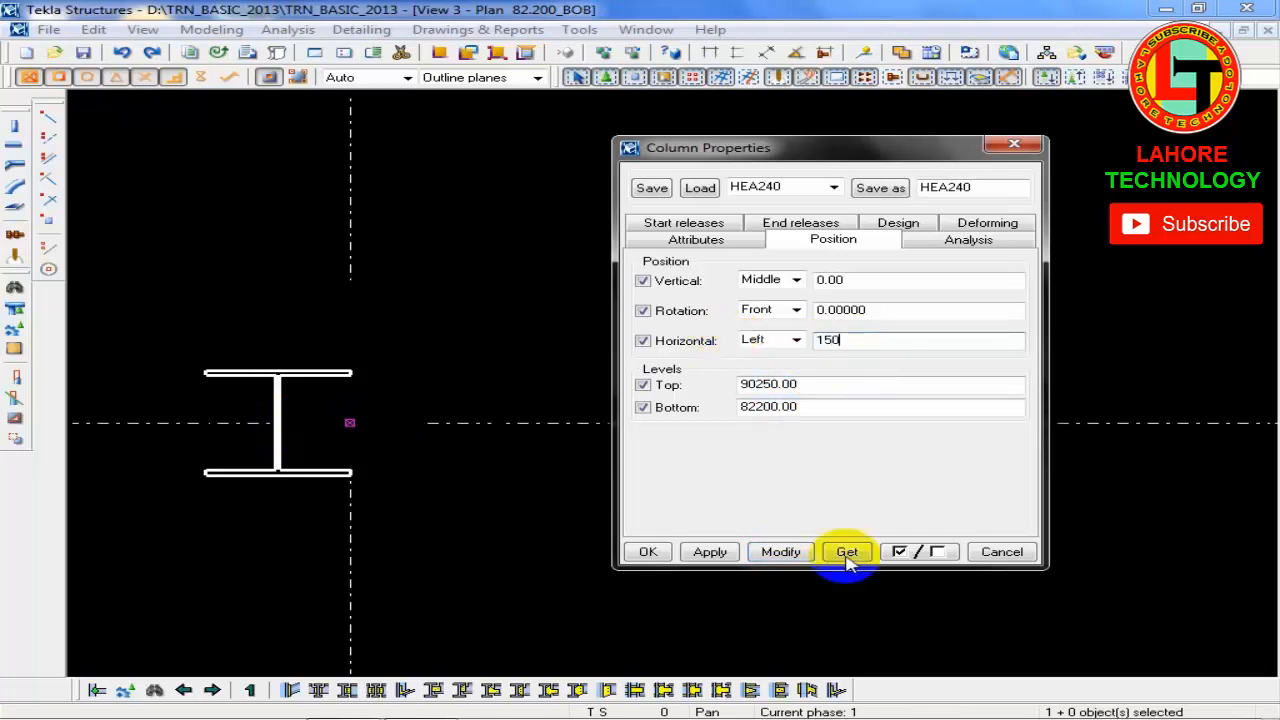
pyautogui.click(779, 552)
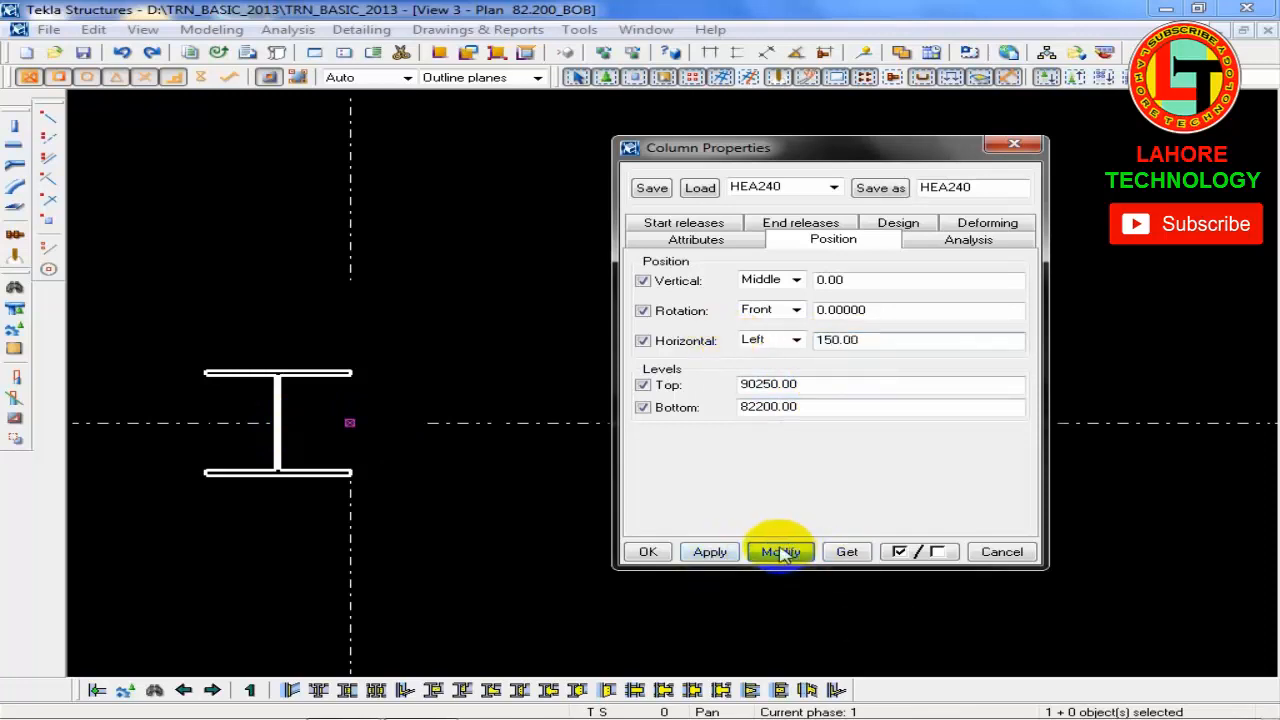
# Step: Set the A-2 column's horizontal position to Middle with an offset of 50 and modify the column
pyautogui.click(795, 341)
pyautogui.click(779, 358)
pyautogui.moveTo(868, 341); pyautogui.dragTo(717, 340)
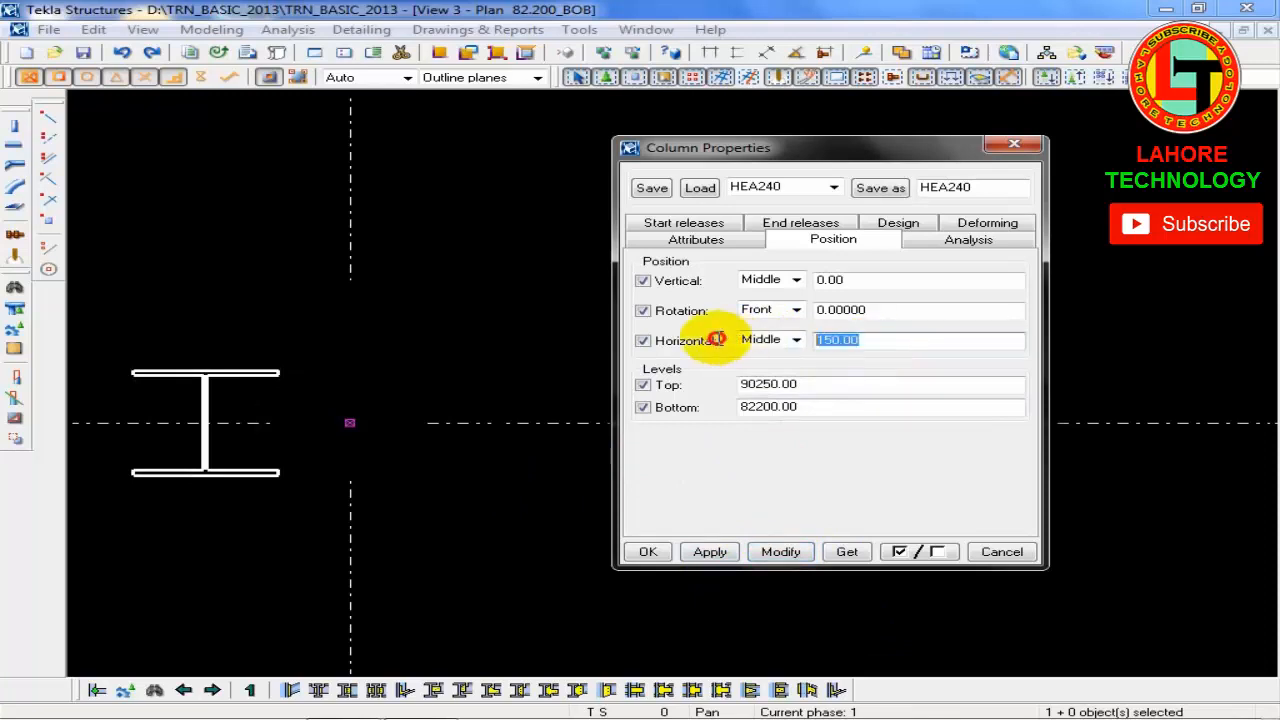
pyautogui.write('50')
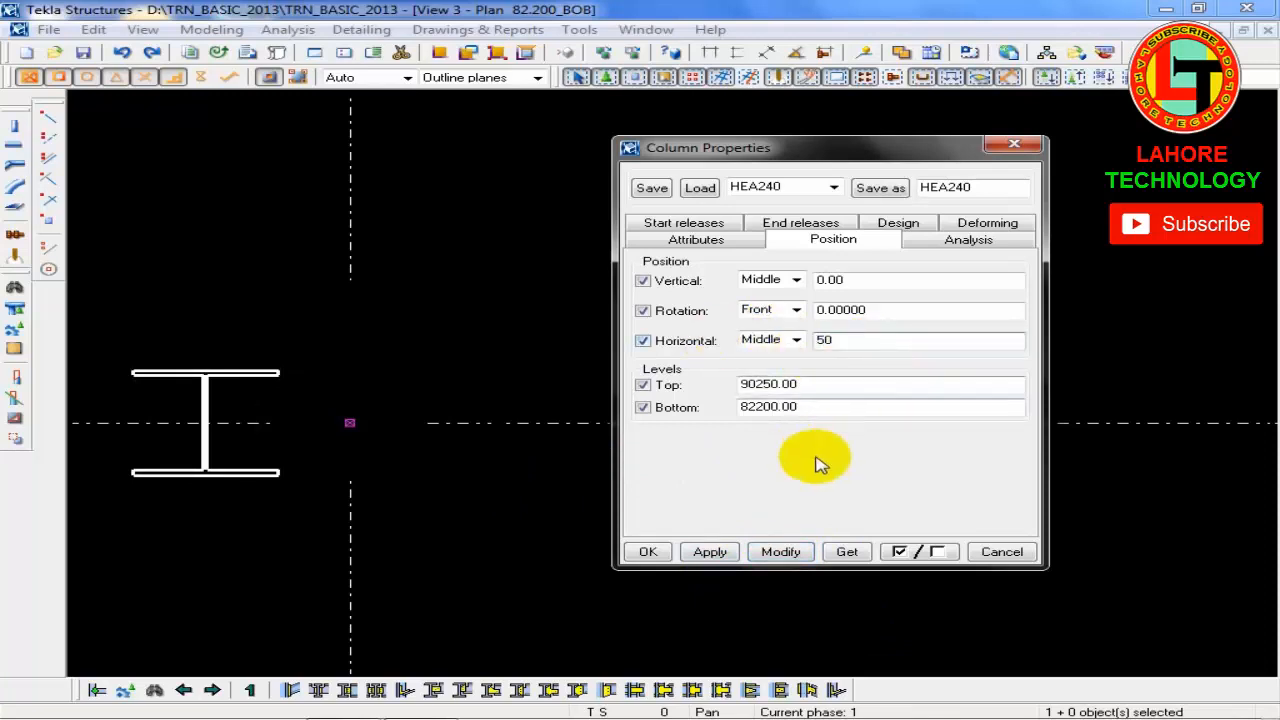
pyautogui.click(779, 552)
# Step: Set the A-2 column's horizontal offset to -50 and modify the column
pyautogui.click(305, 513)
pyautogui.moveTo(463, 483); pyautogui.dragTo(458, 506, button='middle')
pyautogui.scroll(3, 384, 446)
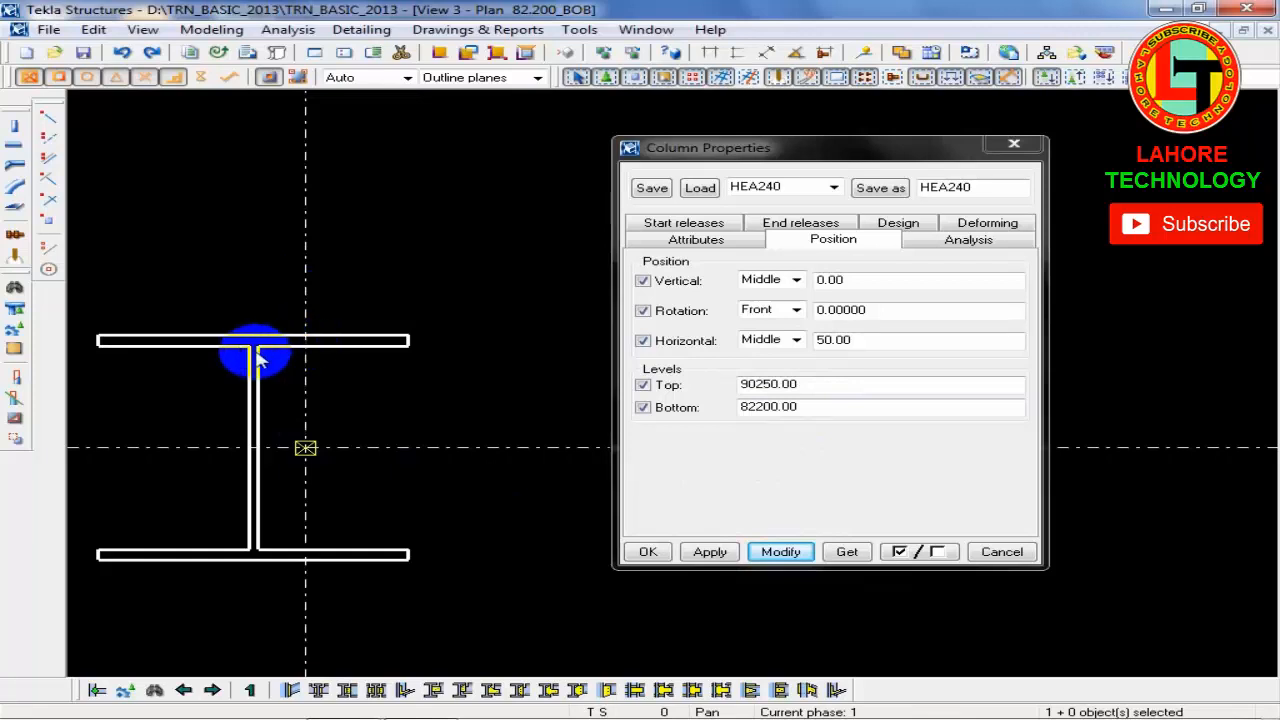
pyautogui.click(820, 345)
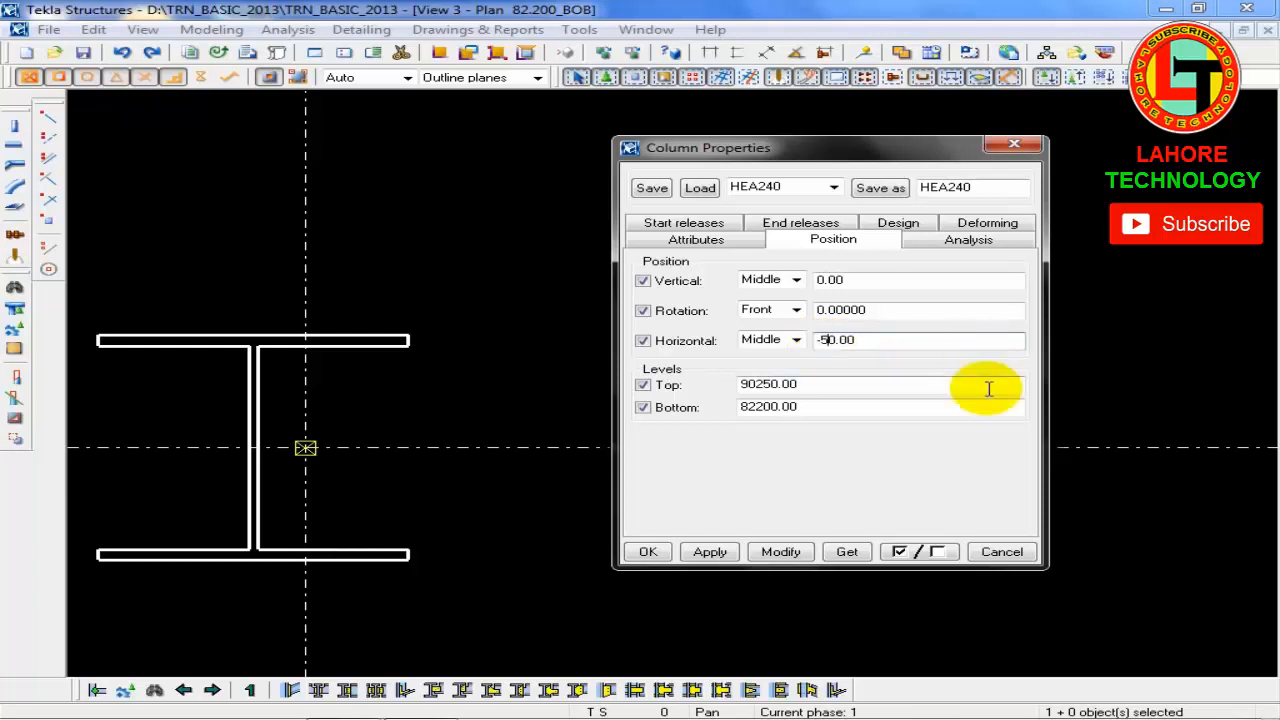
pyautogui.click(772, 553)
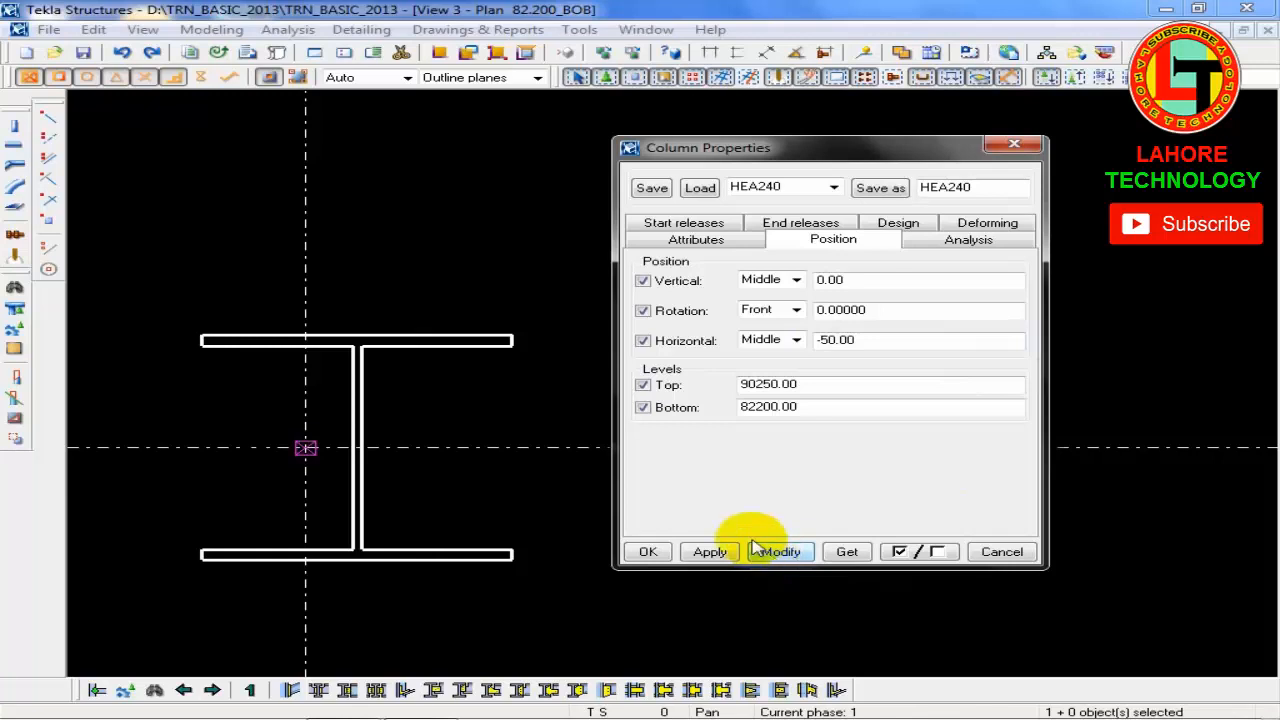
# Step: Set the A-2 column's rotation angle to 45 degrees and modify the column
pyautogui.click(899, 313)
pyautogui.moveTo(899, 313); pyautogui.dragTo(607, 322)
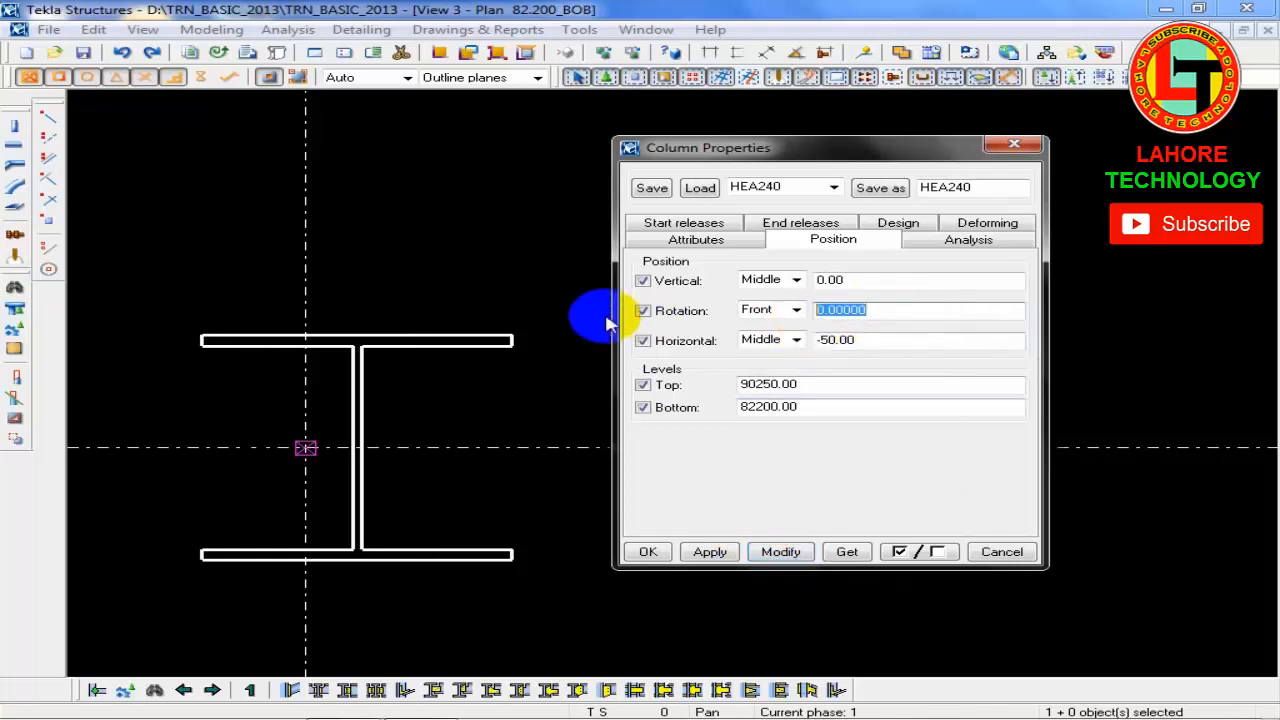
pyautogui.click(775, 553)
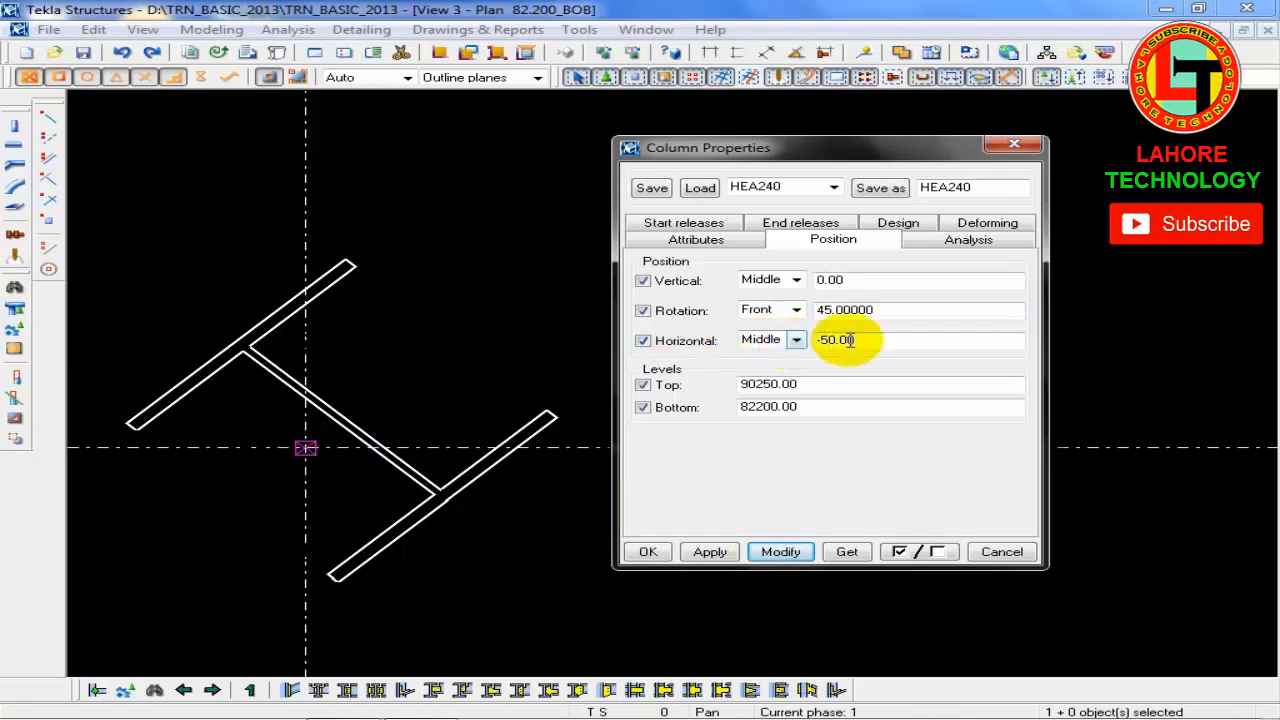
# Step: Reset the A-2 column's horizontal offset and rotation angle to 0, modifying the column after each change
pyautogui.moveTo(865, 340); pyautogui.dragTo(745, 350)
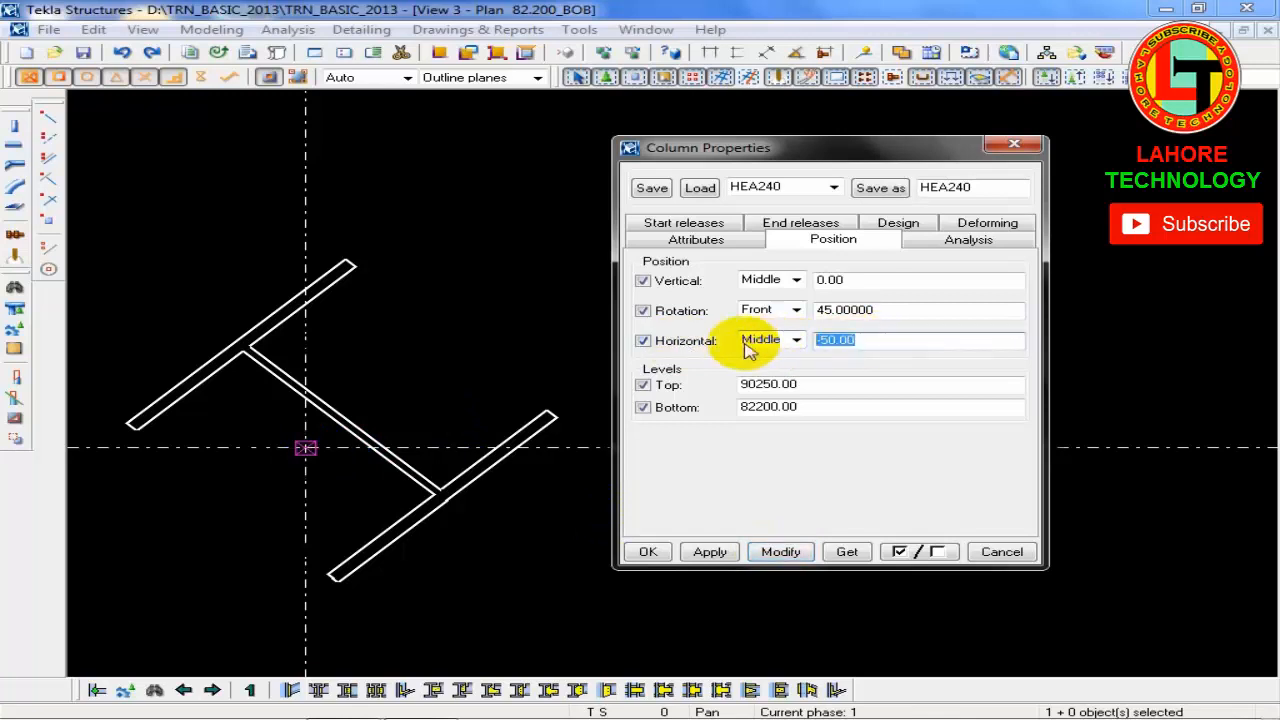
pyautogui.write('0')
pyautogui.click(779, 552)
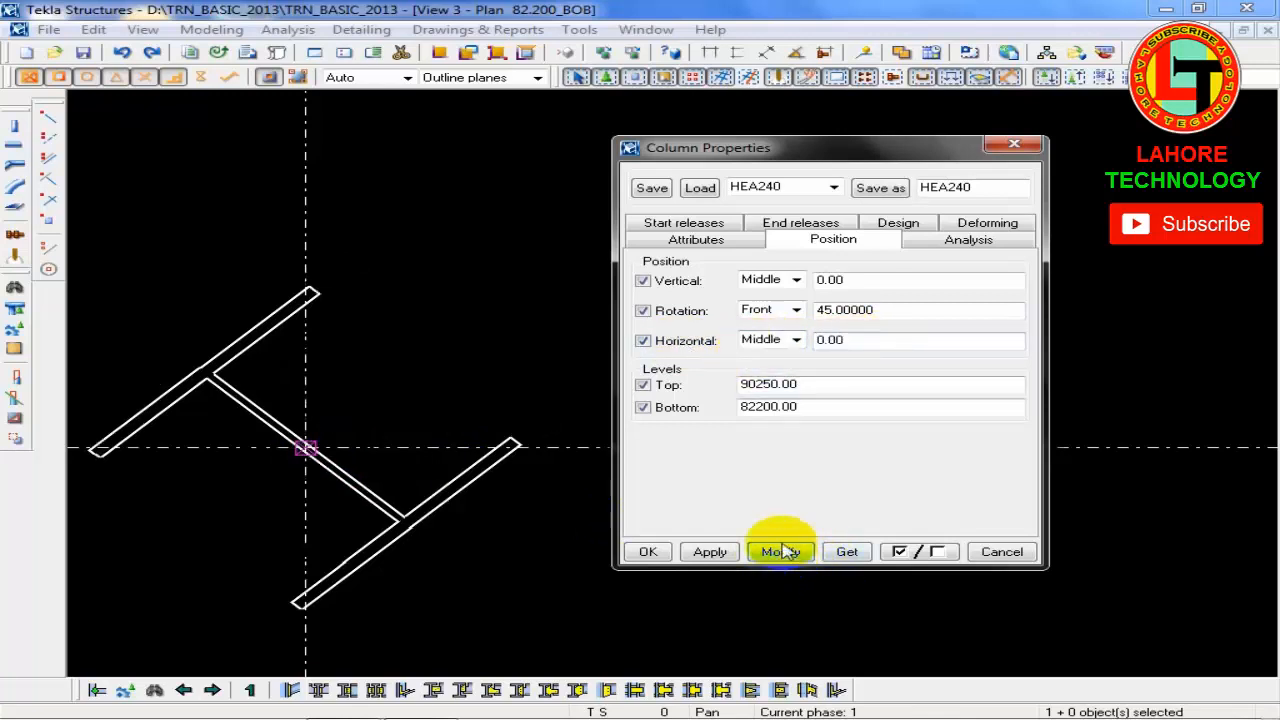
pyautogui.moveTo(897, 310); pyautogui.dragTo(622, 312)
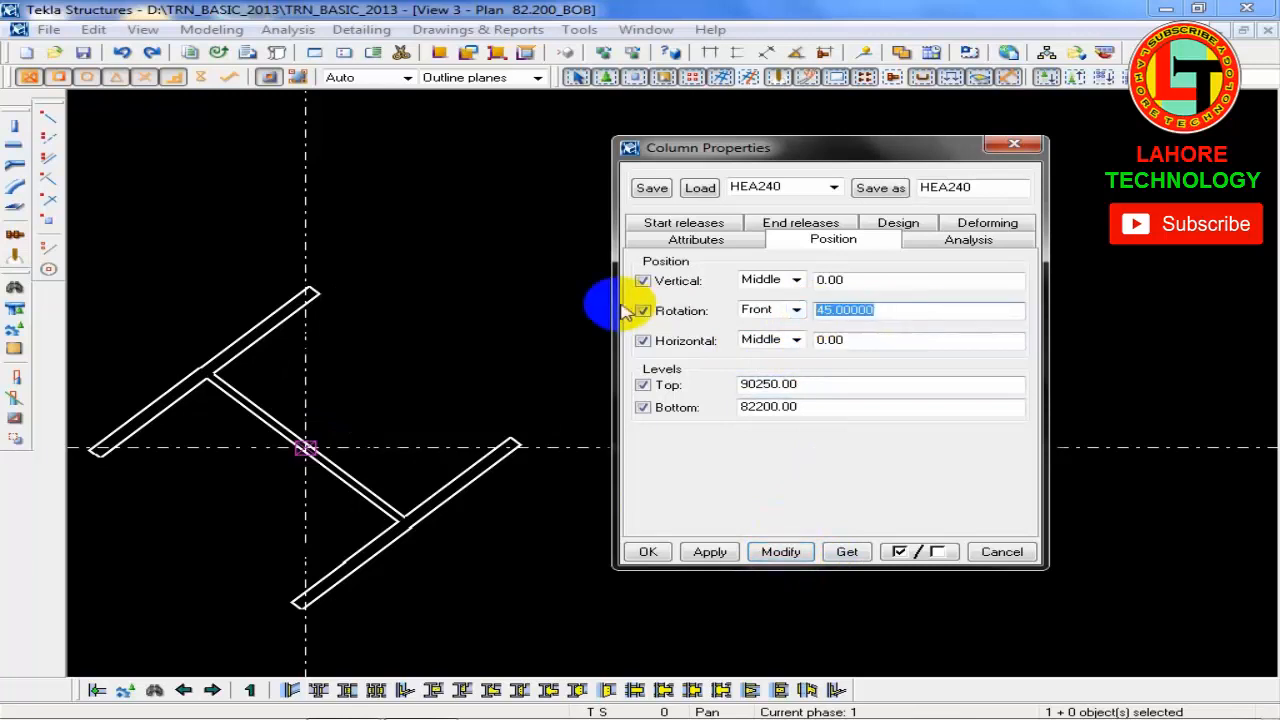
pyautogui.click(775, 552)
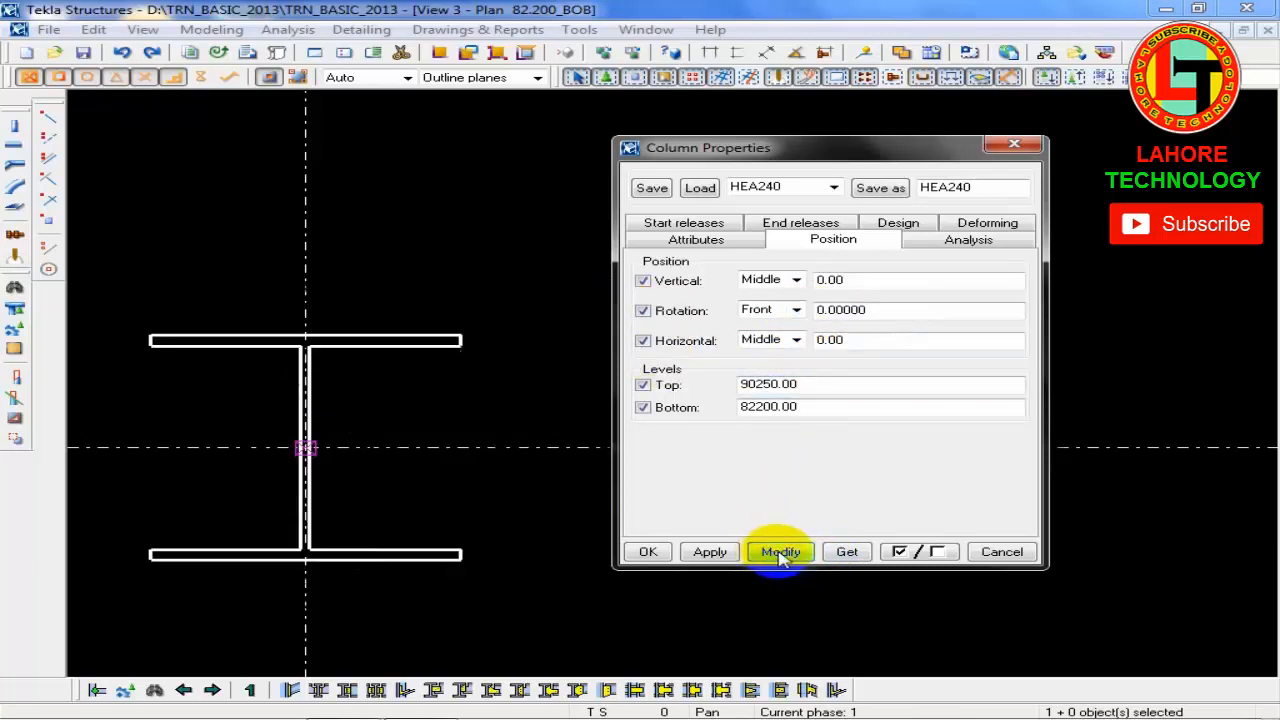
# Step: Close the column properties and save the model
pyautogui.click(1000, 554)
pyautogui.scroll(-5, 554, 489)
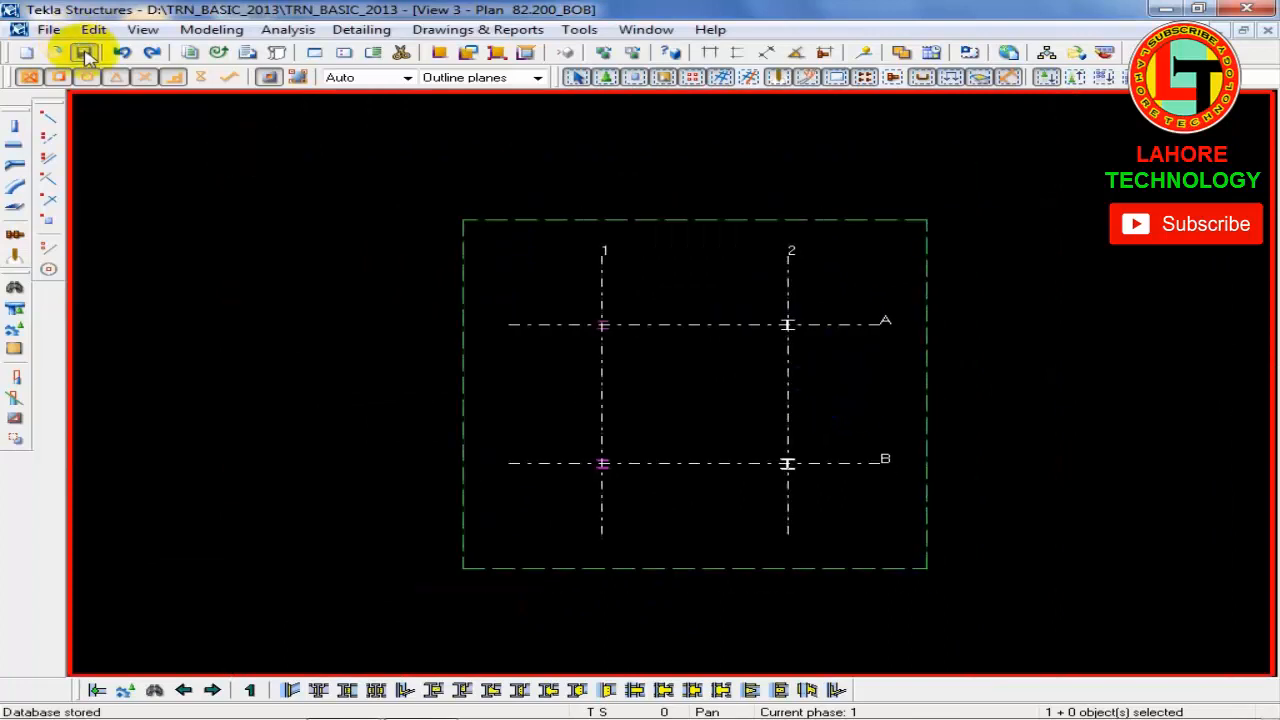
pyautogui.moveTo(831, 425); pyautogui.dragTo(464, 325, button='middle')
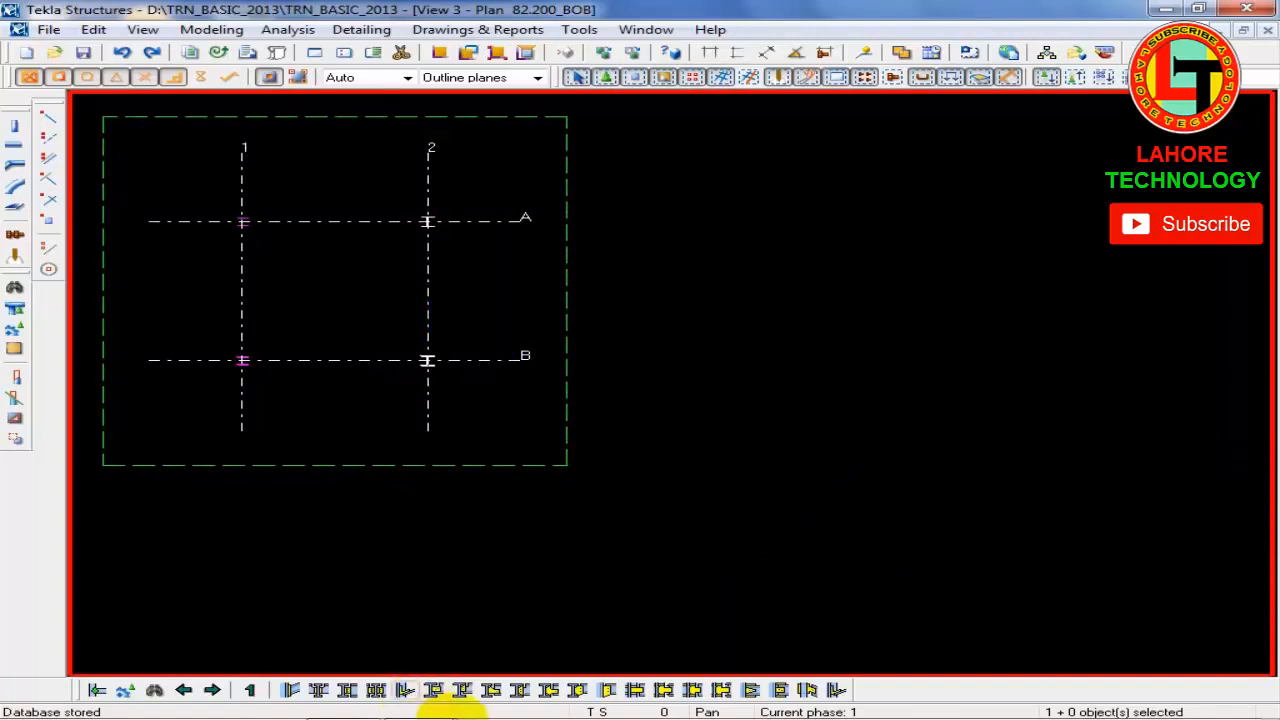
# Step: Switch to Sheet_1-3.pdf in Adobe Acrobat and examine the plan's beam profiles and corner column orientations
pyautogui.click(418, 705)
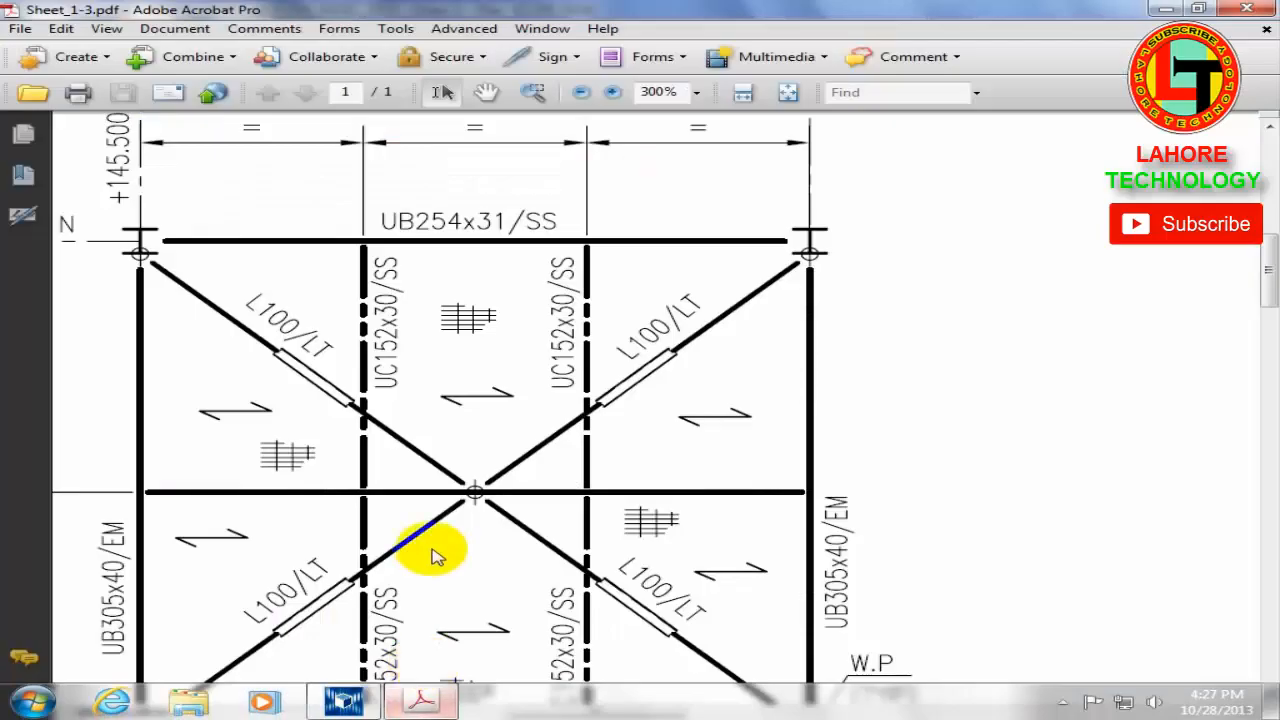
pyautogui.scroll(-1, 735, 340)
pyautogui.scroll(-1, 735, 340)
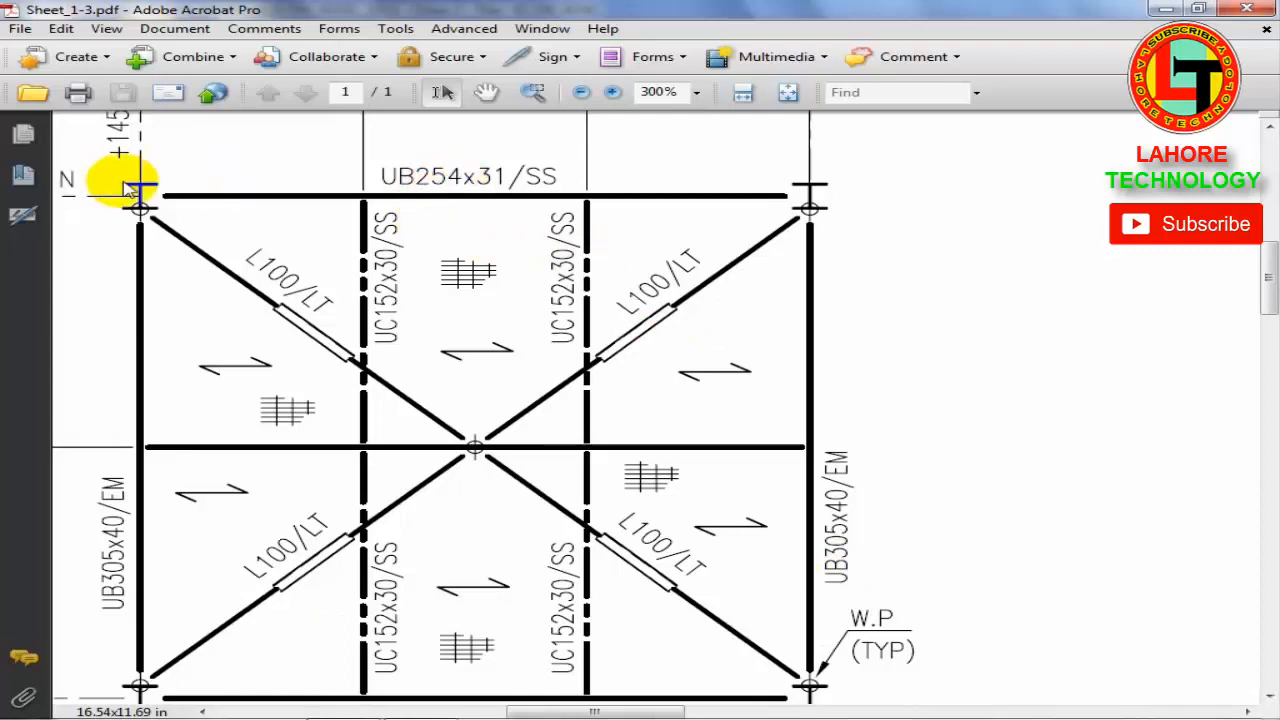
pyautogui.scroll(-1, 295, 570)
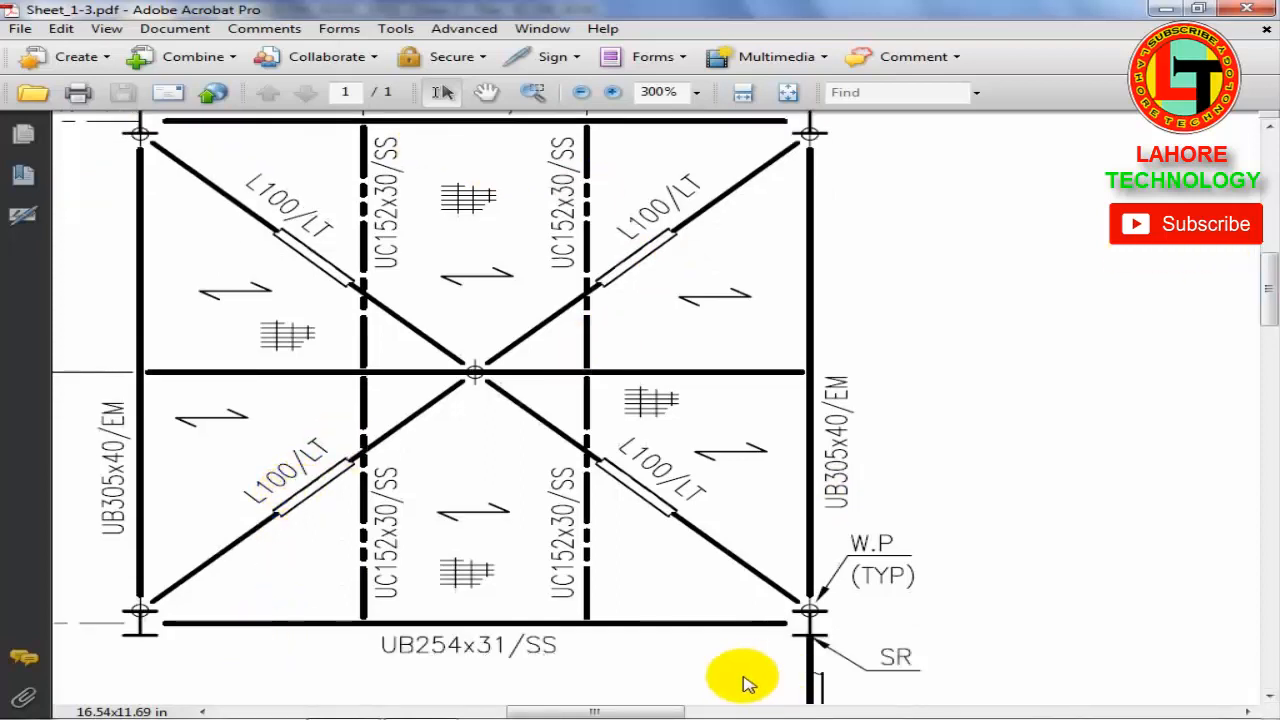
pyautogui.scroll(1, 745, 683)
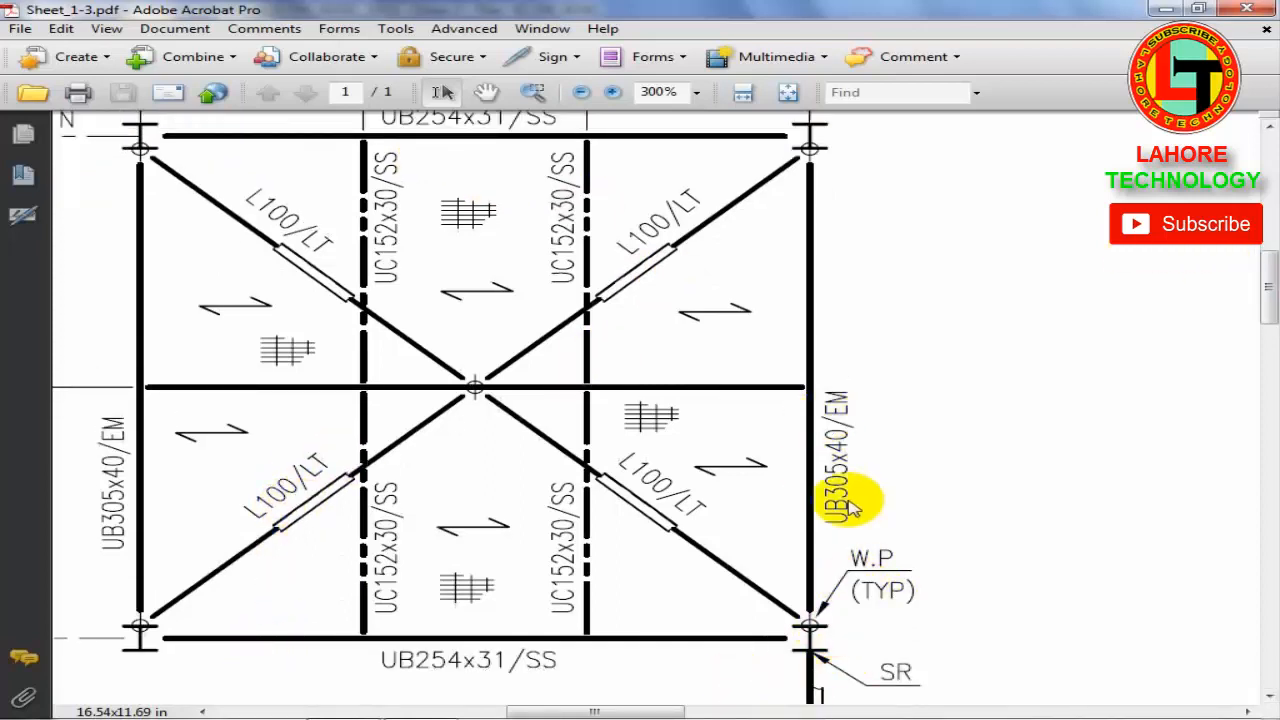
pyautogui.moveTo(404, 710)
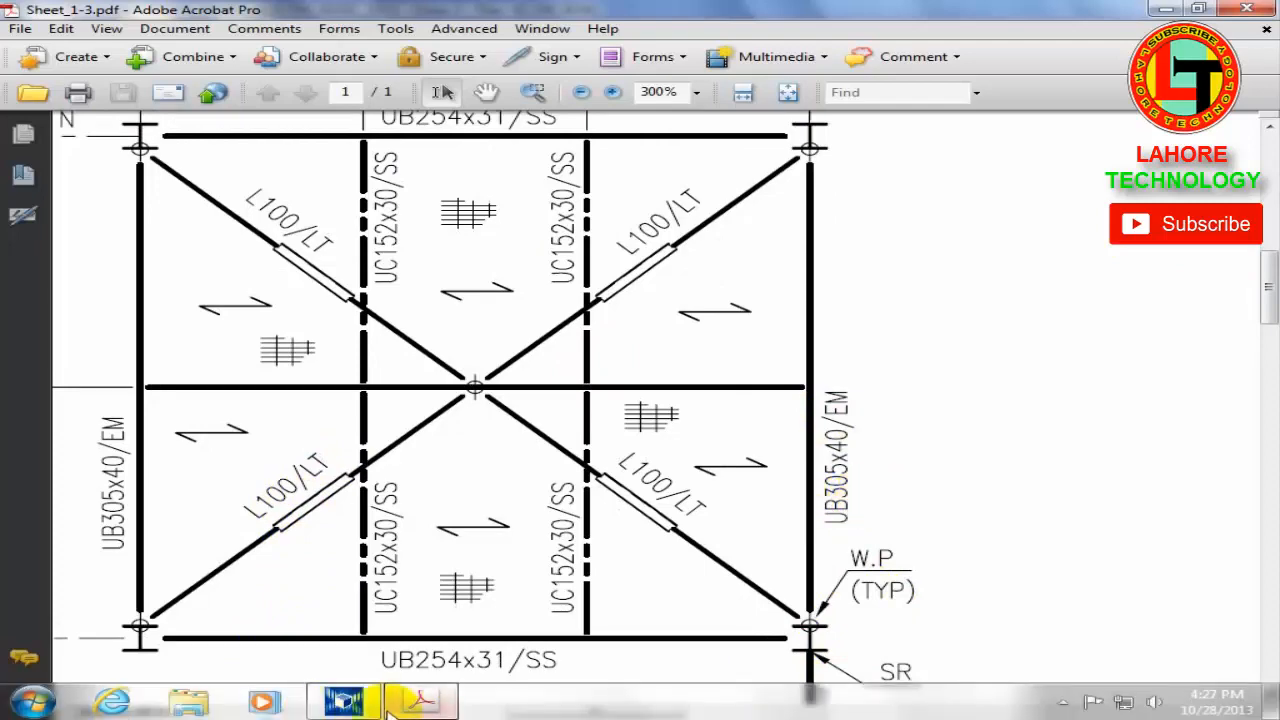
# Step: Return to Tekla Structures, open the beam properties and save the settings under the name IPE300
pyautogui.click(341, 706)
pyautogui.moveTo(363, 337); pyautogui.dragTo(343, 292, button='middle')
pyautogui.scroll(2, 357, 320)
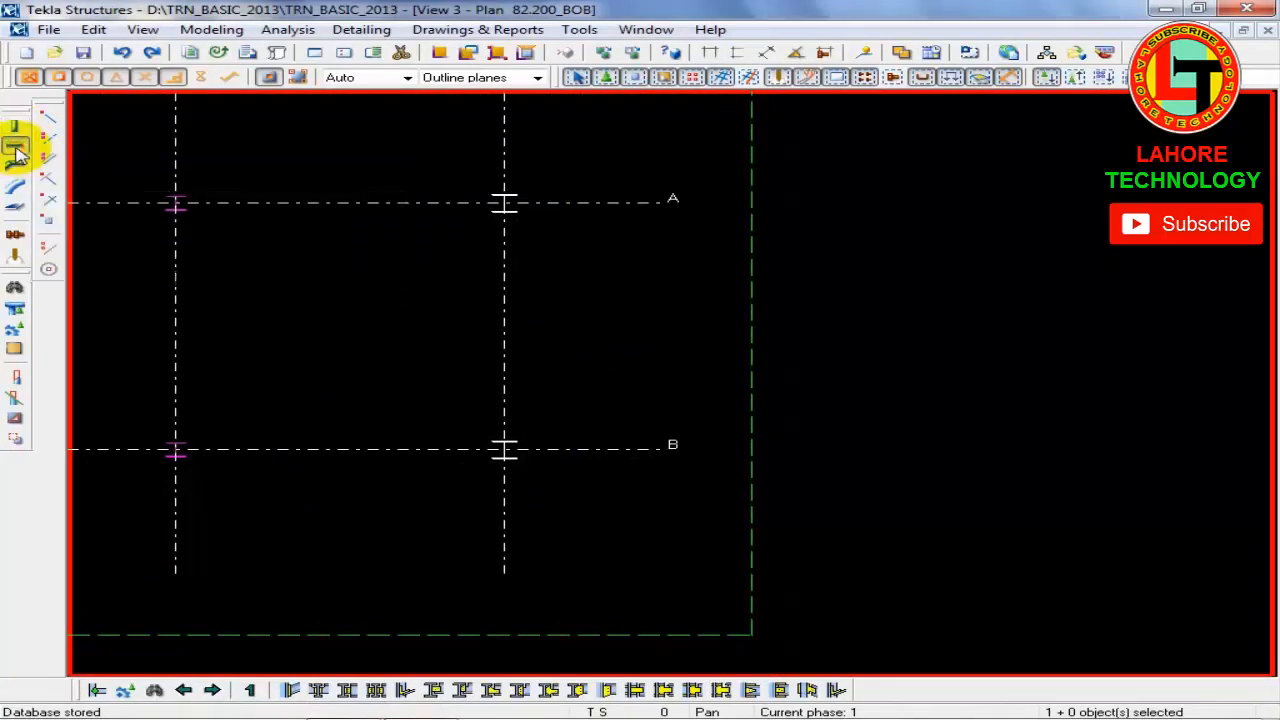
pyautogui.doubleClick(15, 130)
pyautogui.moveTo(457, 140); pyautogui.dragTo(961, 160)
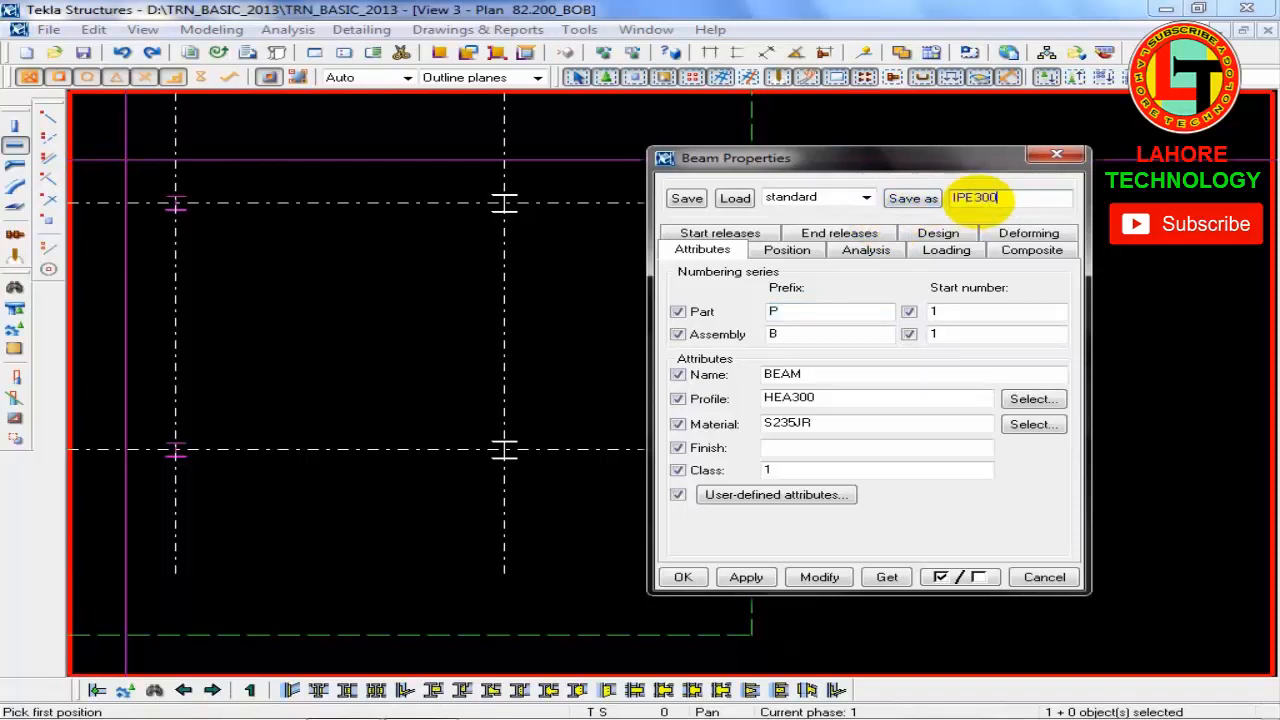
pyautogui.click(910, 198)
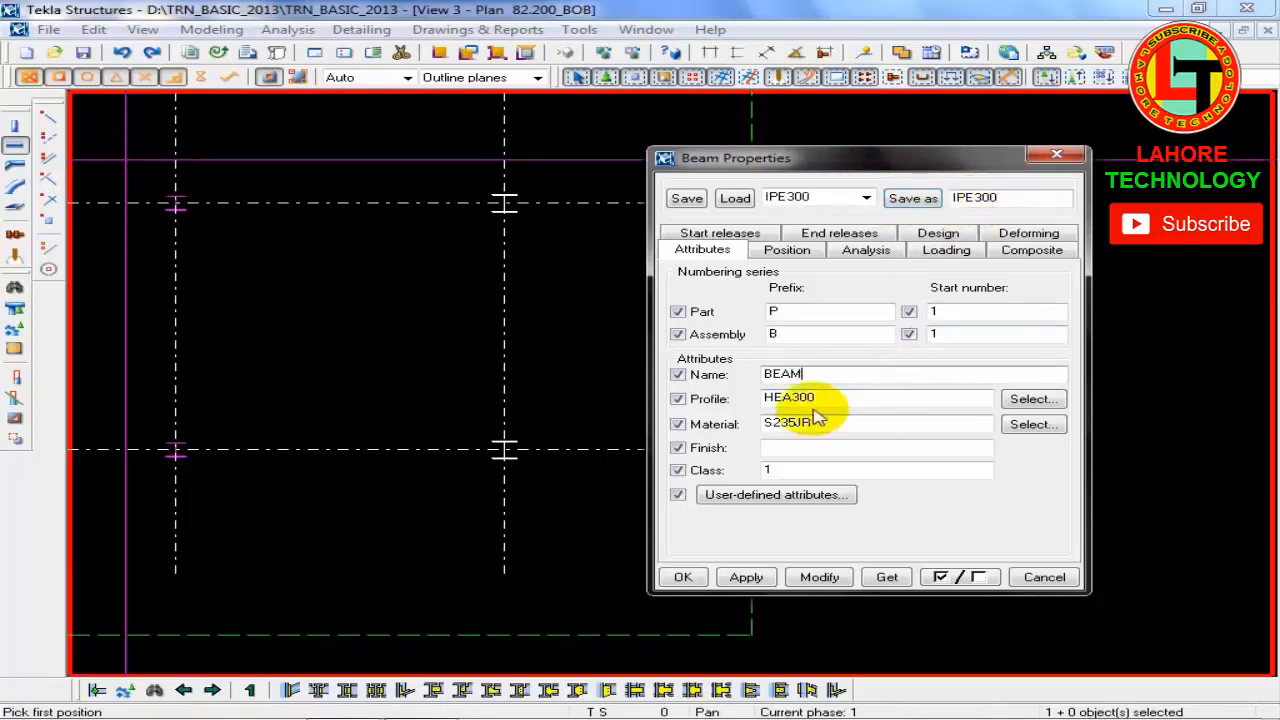
# Step: Open the profile catalog for the beam's profile and collapse the HEA group
pyautogui.click(1032, 400)
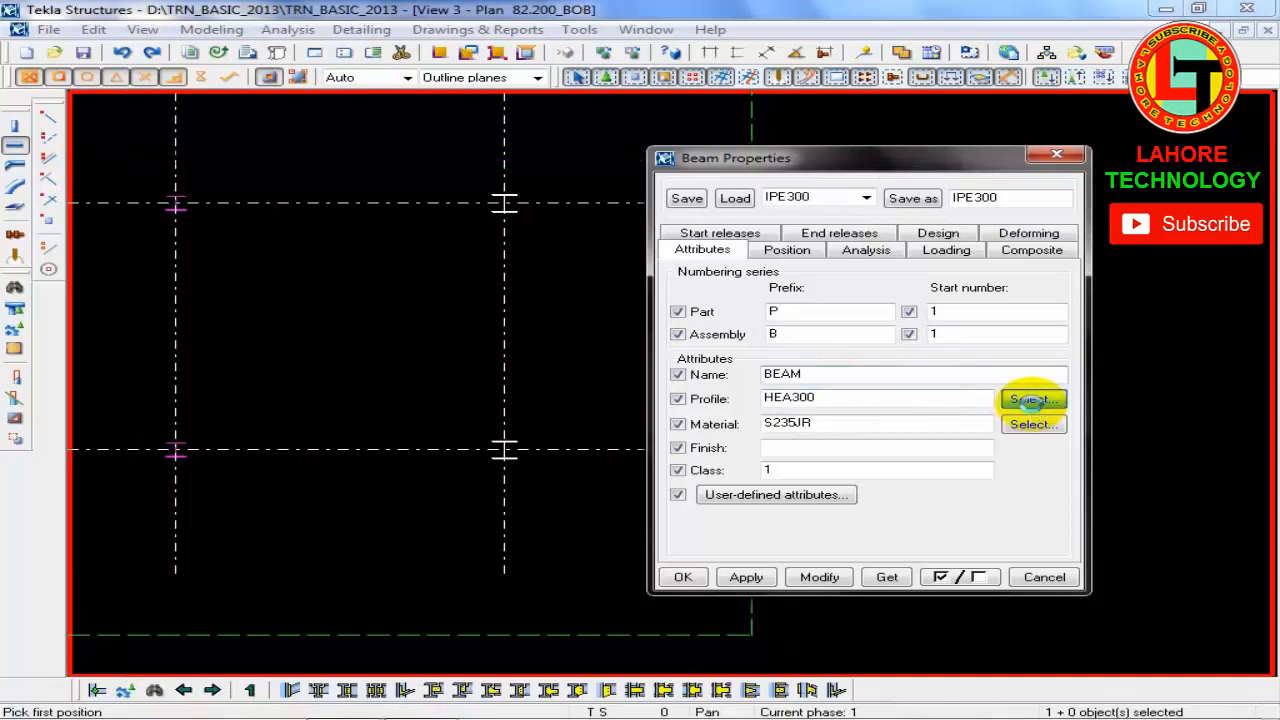
pyautogui.click(407, 123)
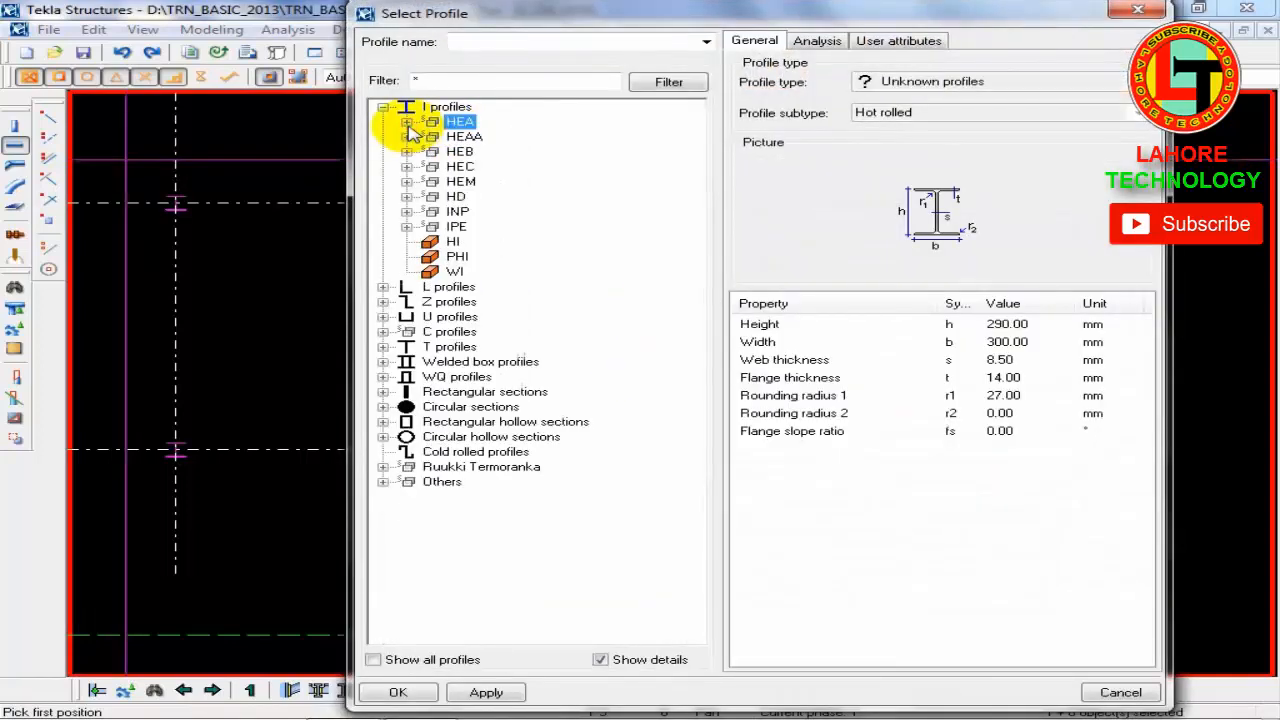
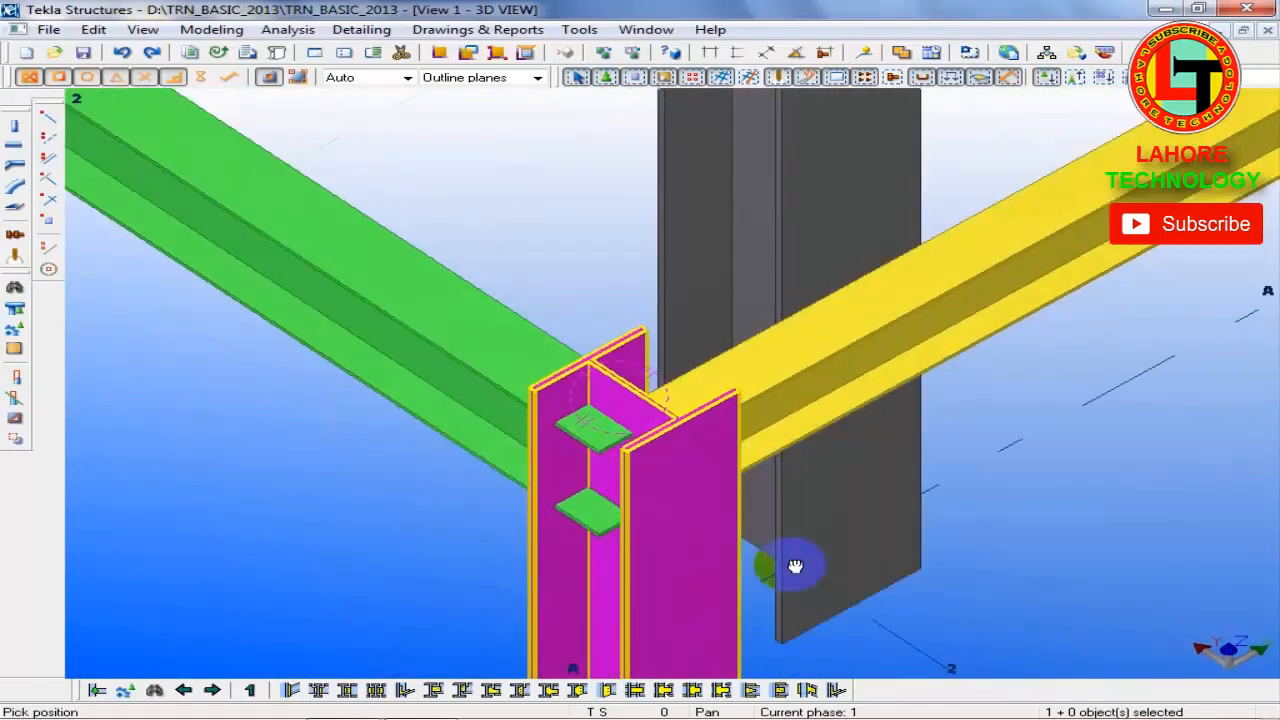
pyautogui.scroll(3, 518, 601)
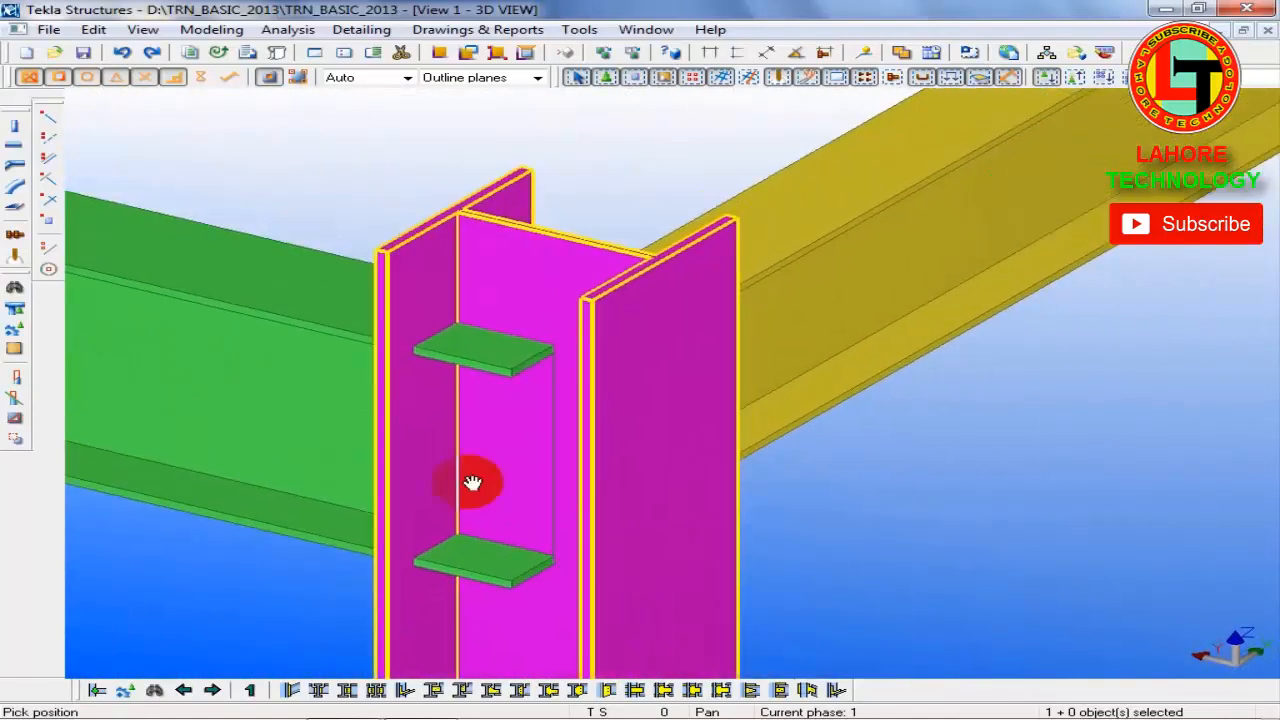
pyautogui.scroll(-2, 248, 354)
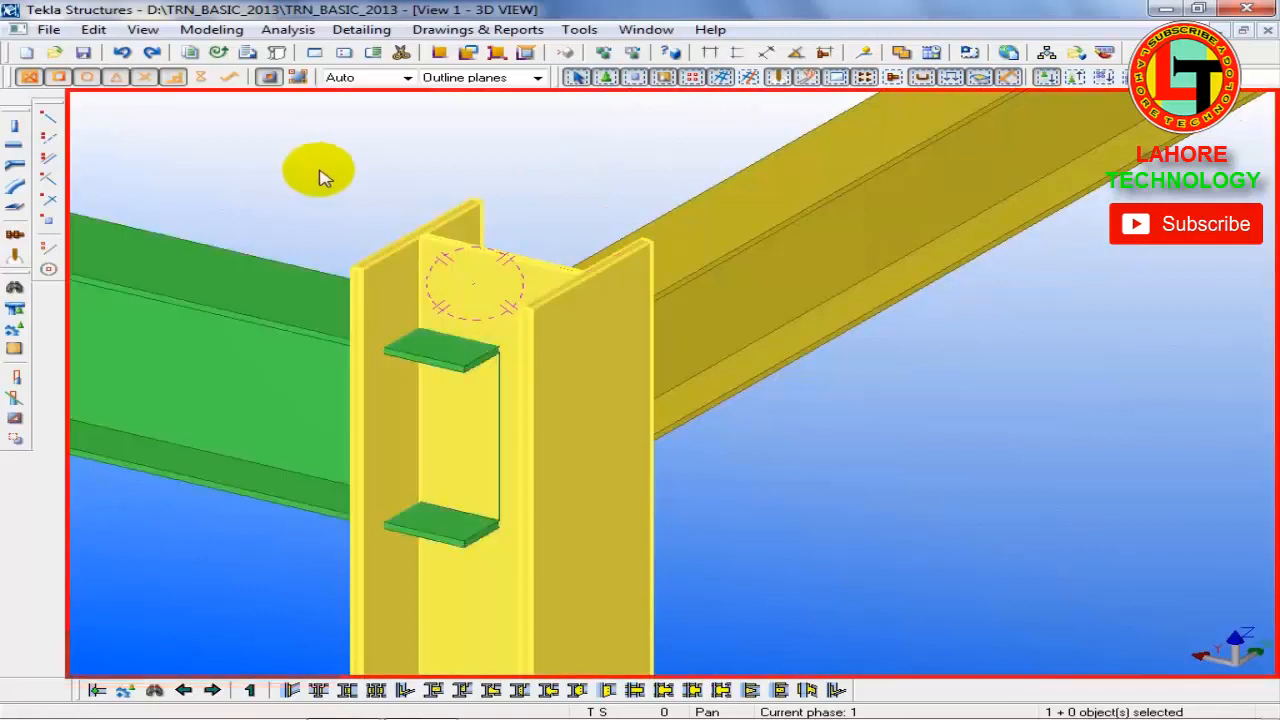
# Step: Bring up the Plan 82.200_BOB view and close it, and switch to the Plan 90.100_TOS view at the grid B-1 column
pyautogui.click(646, 29)
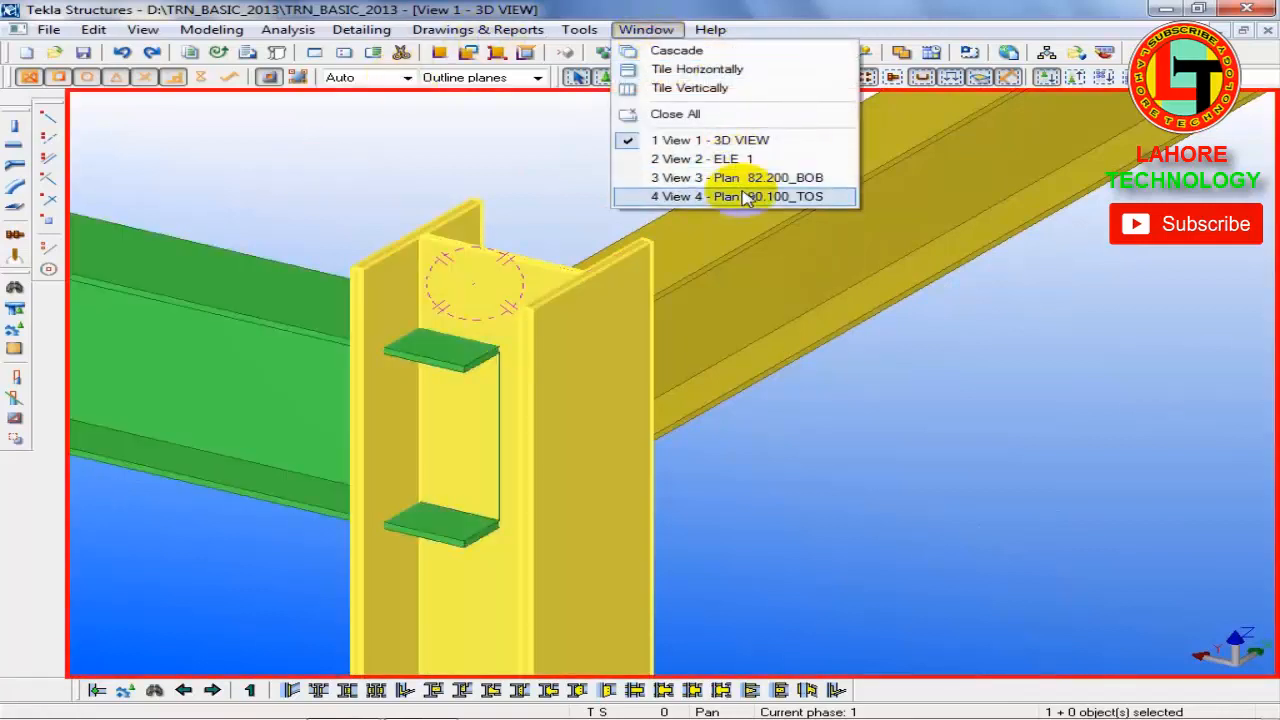
pyautogui.click(668, 177)
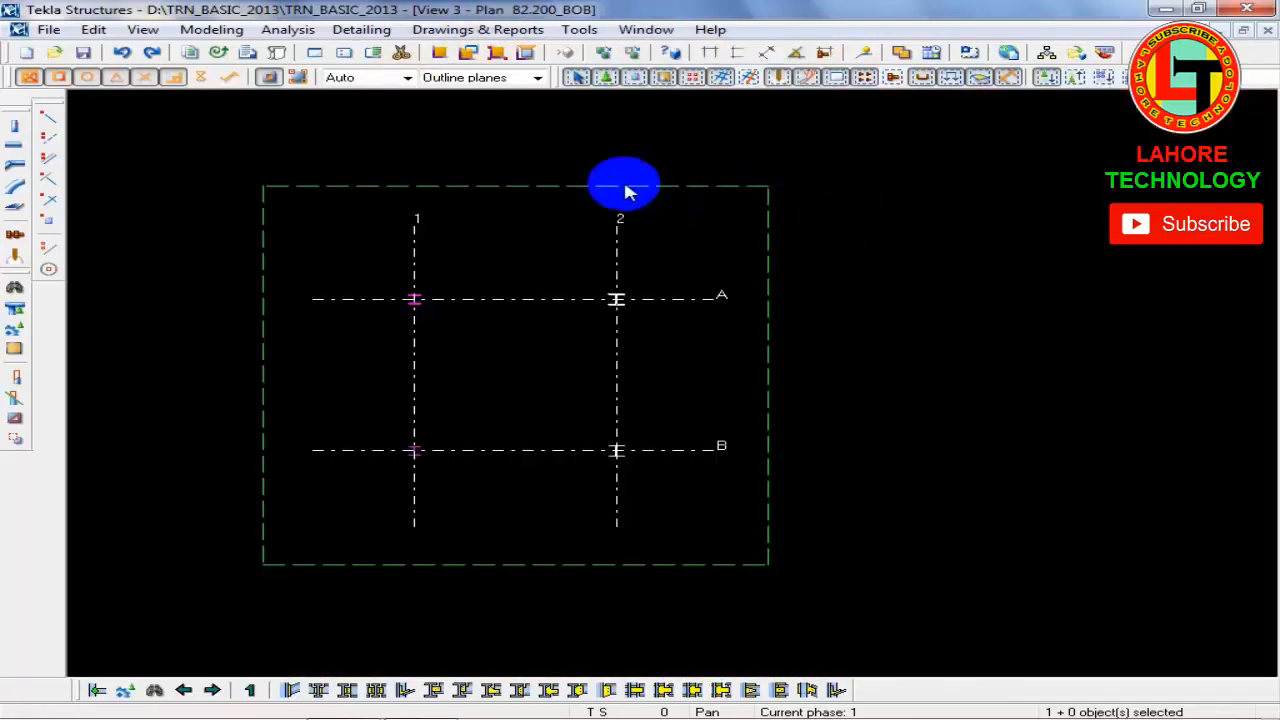
pyautogui.click(1267, 31)
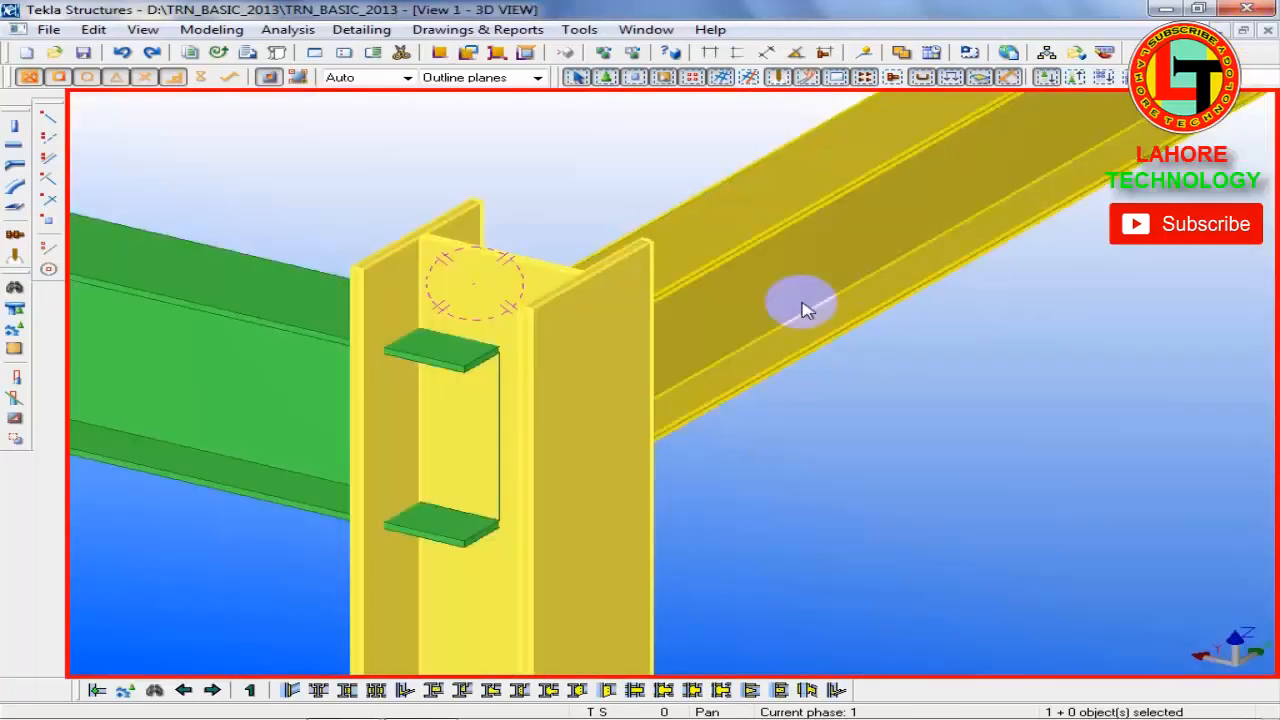
pyautogui.click(646, 29)
pyautogui.click(690, 177)
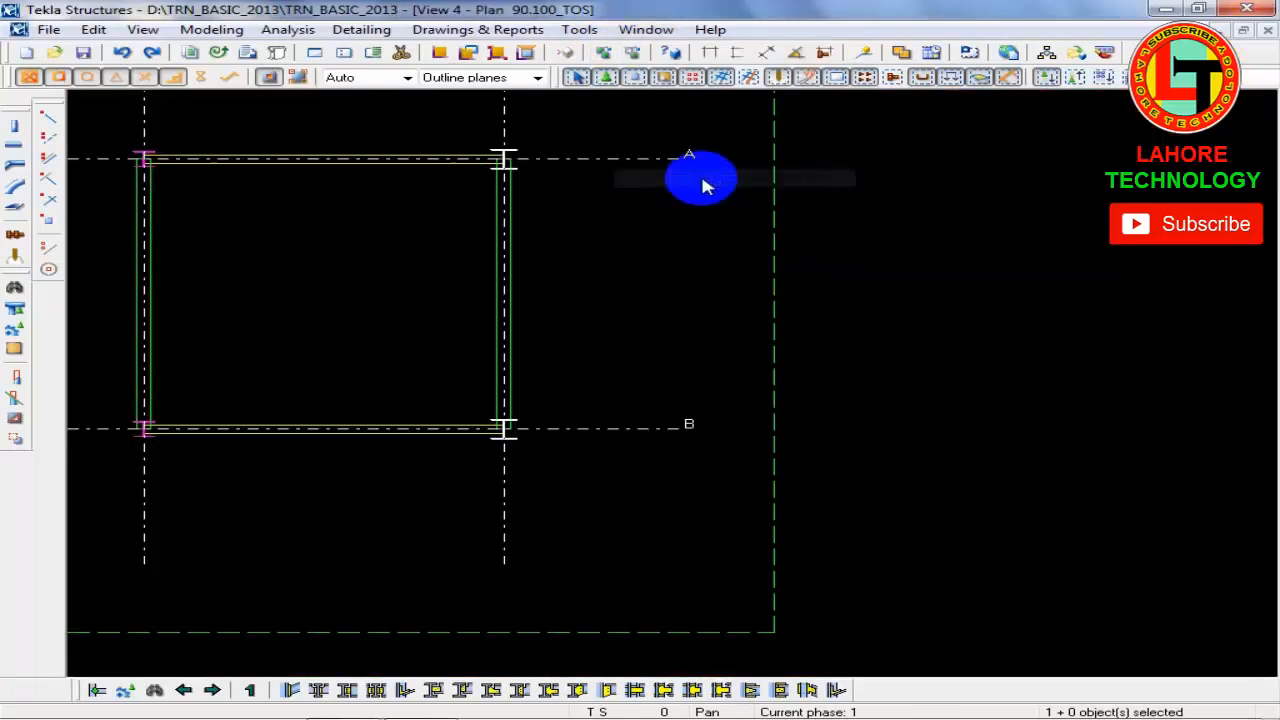
pyautogui.moveTo(129, 297); pyautogui.dragTo(335, 460, button='middle')
pyautogui.scroll(8, 377, 478)
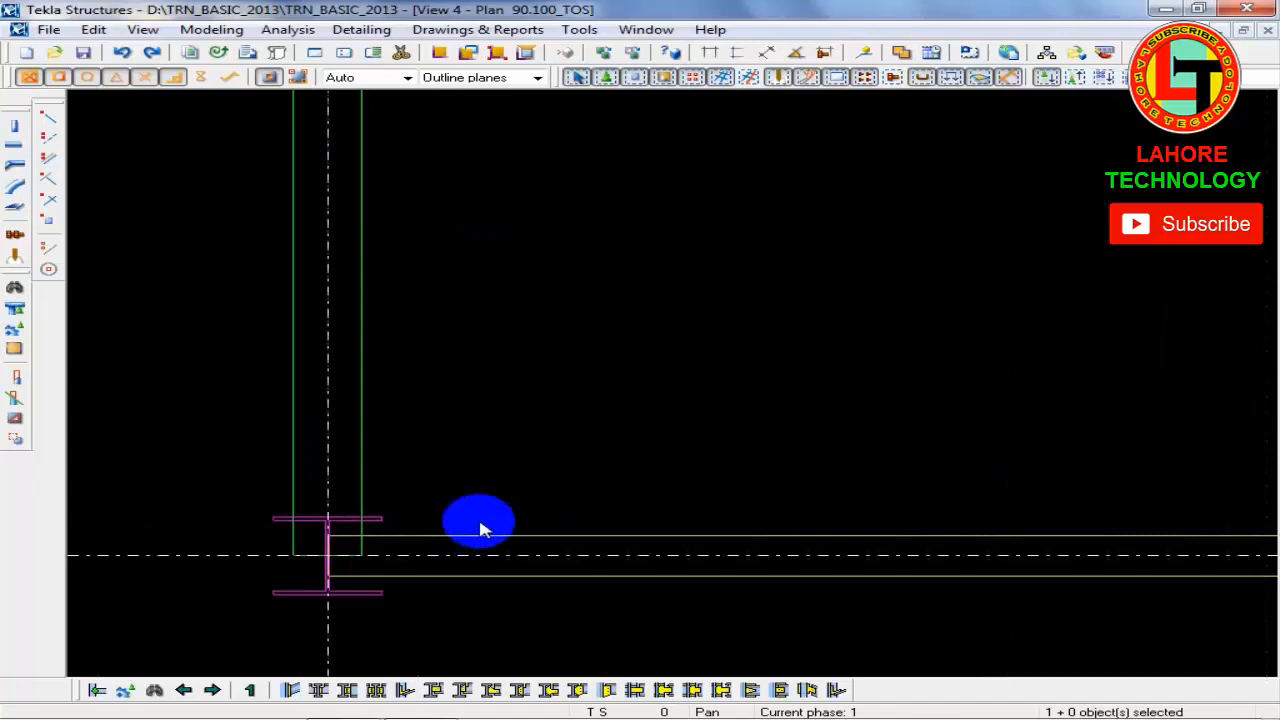
# Step: Modify the vertical IPE300 beam at the corner column so its on-plane position is Left, and close its properties
pyautogui.doubleClick(360, 490)
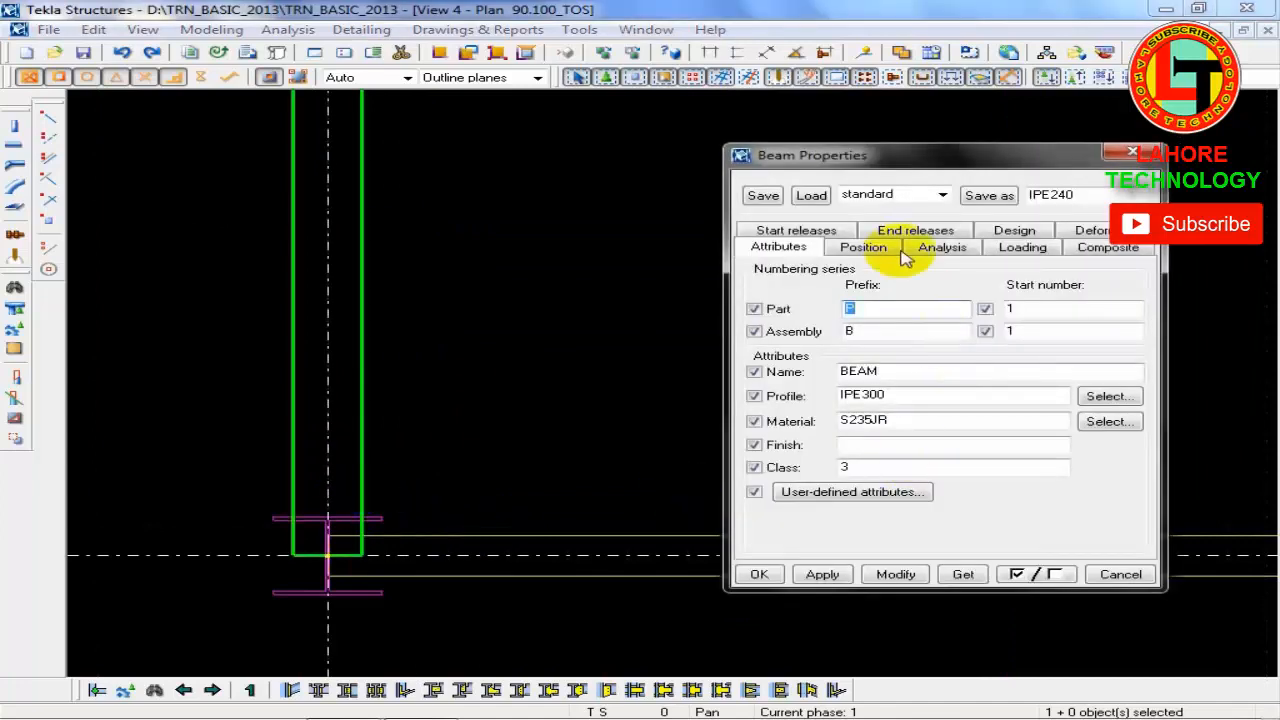
pyautogui.click(866, 252)
pyautogui.click(905, 288)
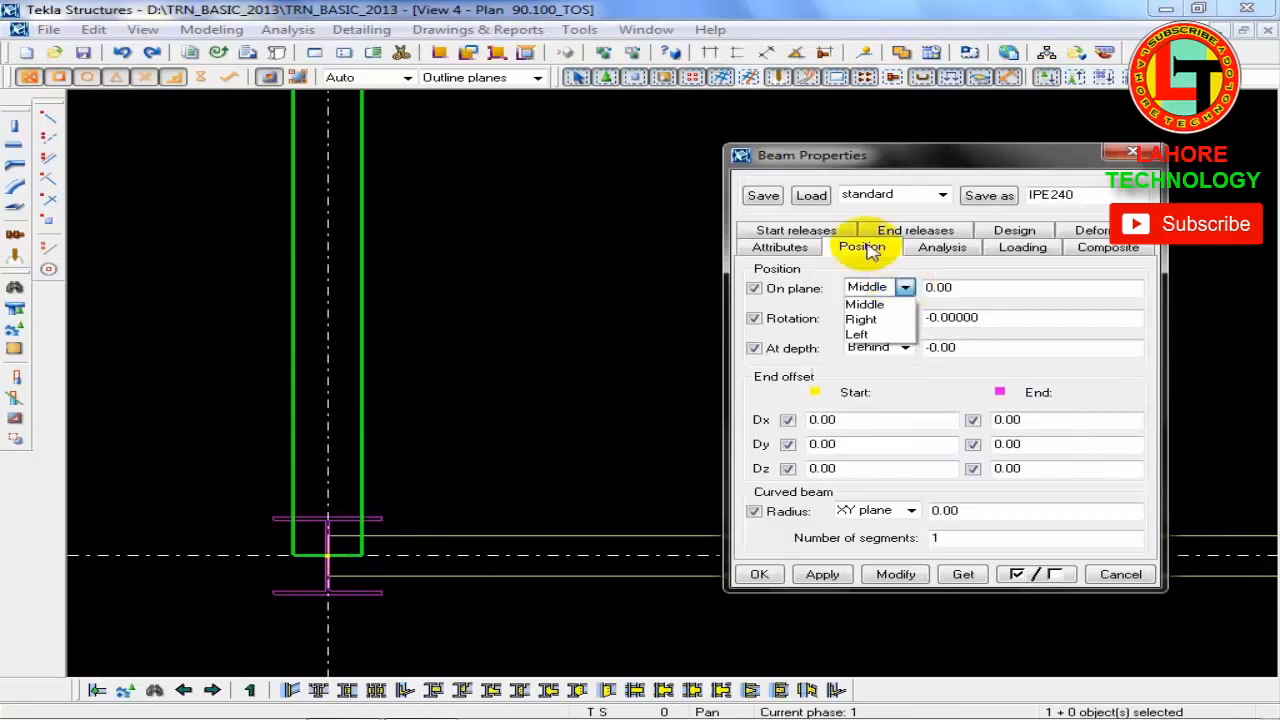
pyautogui.click(884, 334)
pyautogui.click(893, 575)
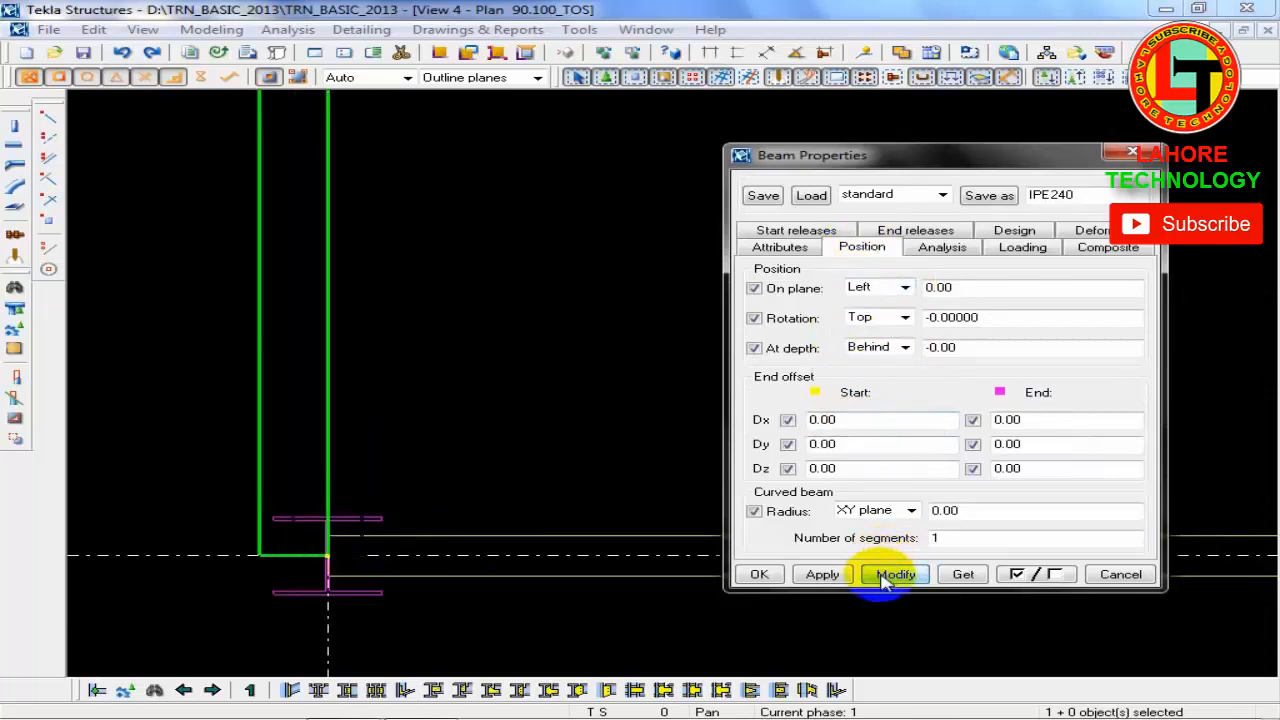
pyautogui.scroll(3, 284, 494)
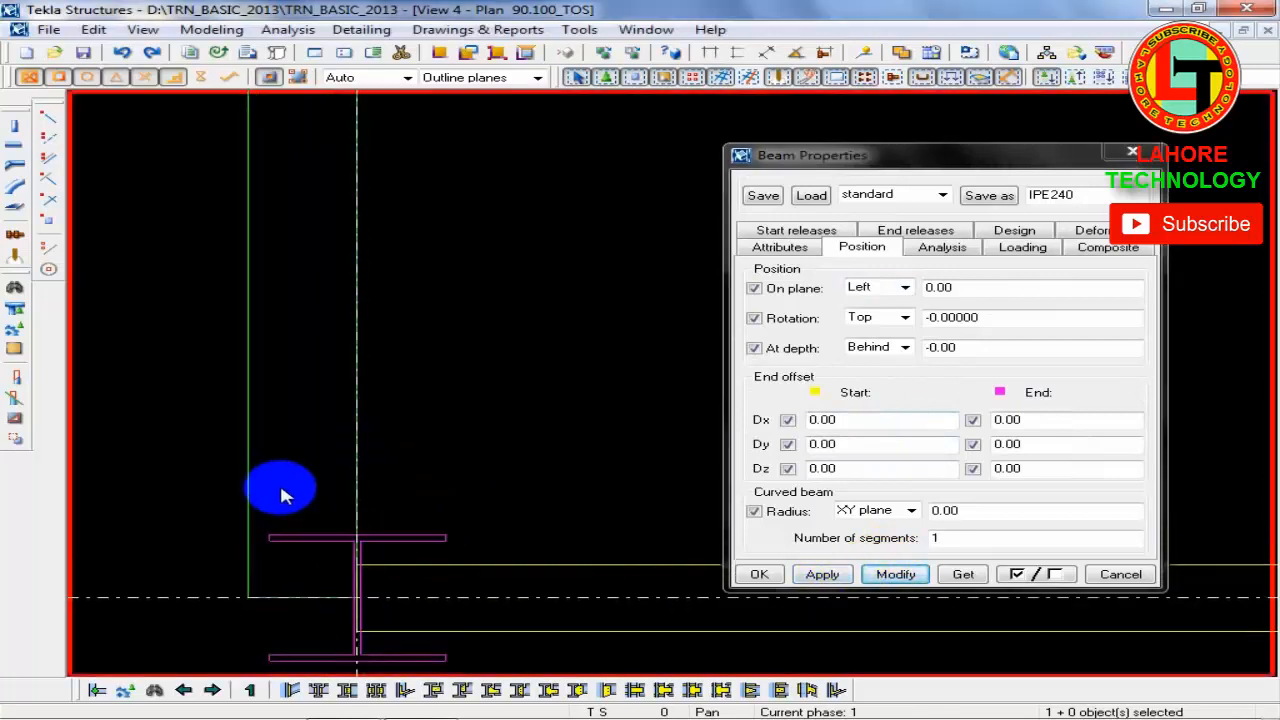
pyautogui.scroll(-3, 284, 494)
pyautogui.scroll(1, 420, 600)
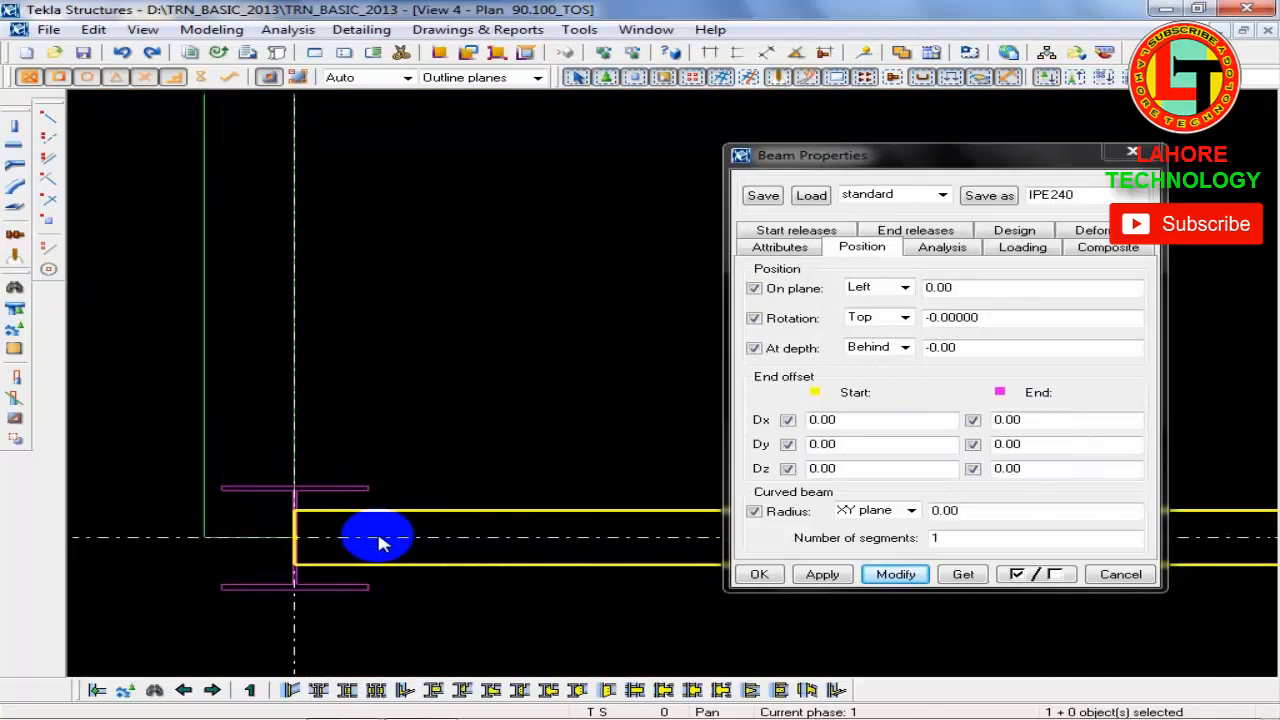
pyautogui.click(1120, 574)
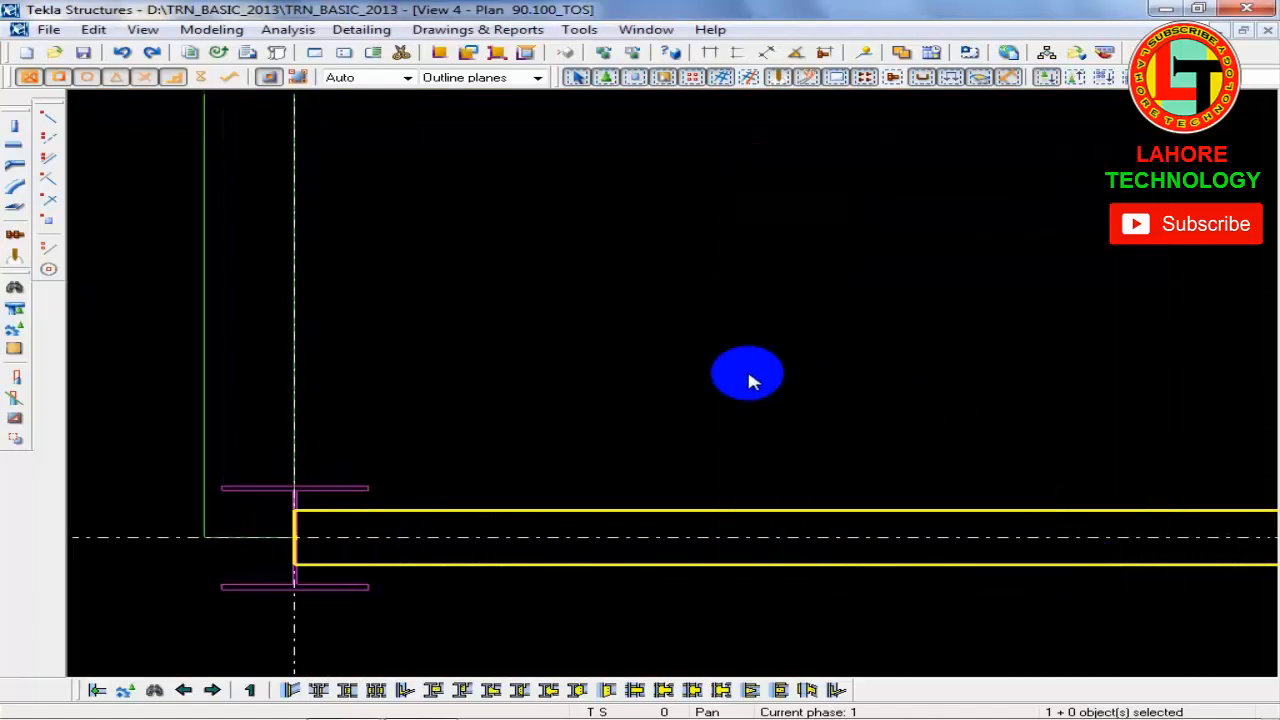
pyautogui.doubleClick(752, 381)
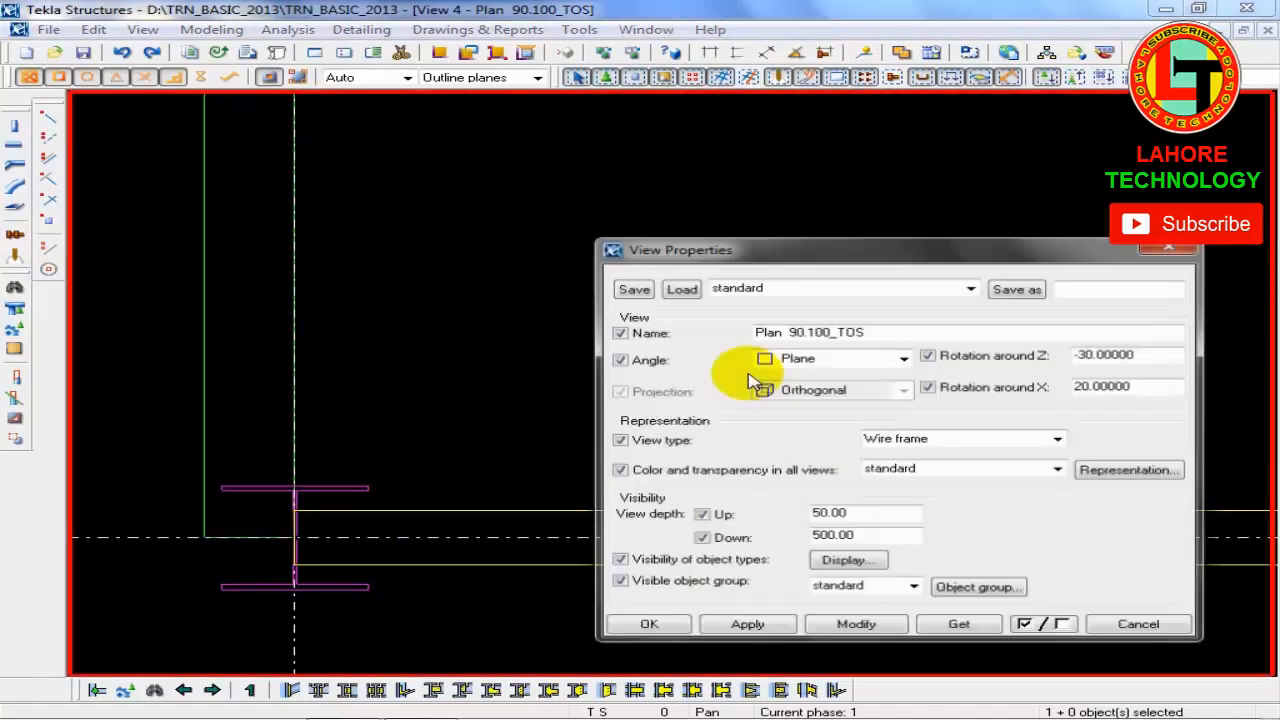
pyautogui.click(847, 561)
pyautogui.click(1010, 207)
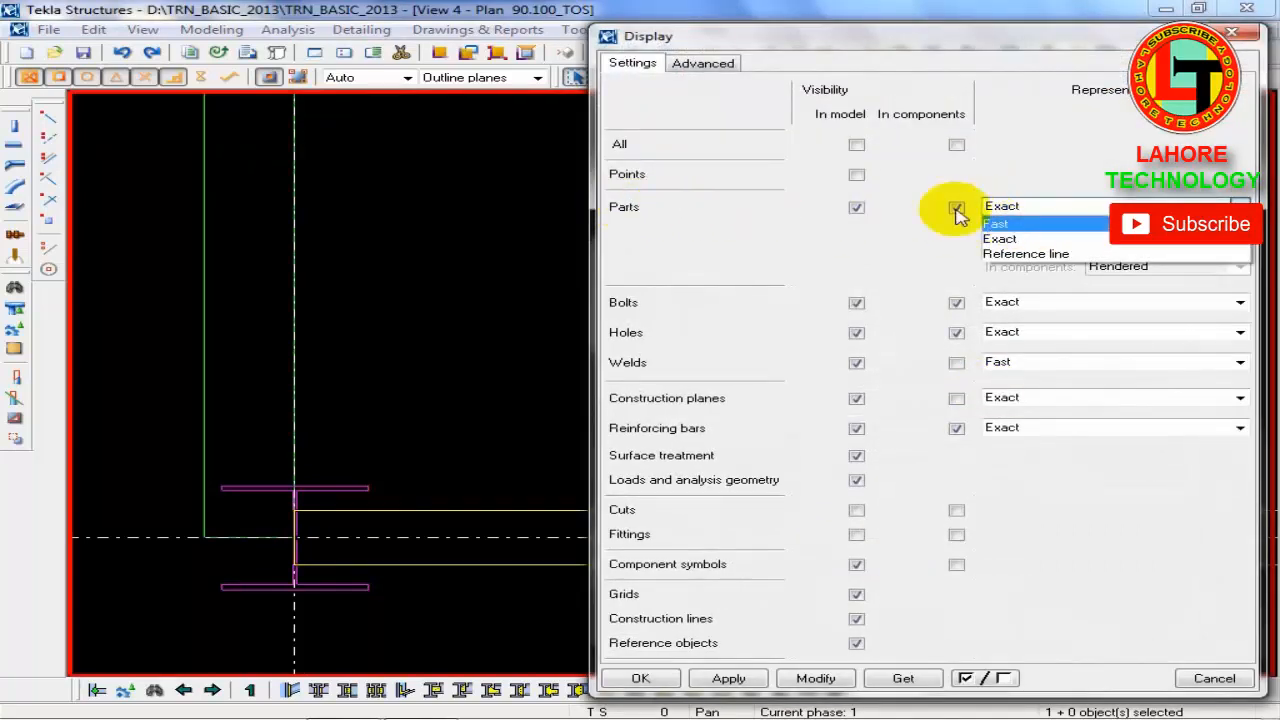
pyautogui.click(1048, 168)
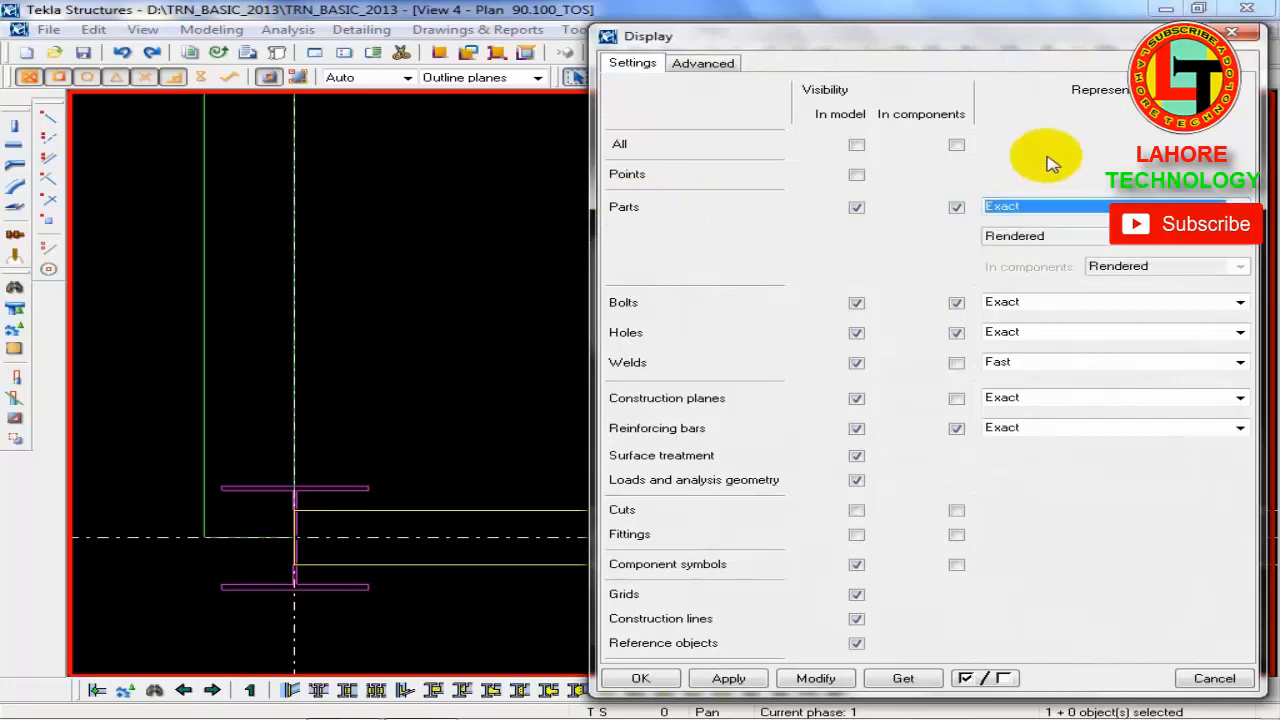
pyautogui.click(1233, 36)
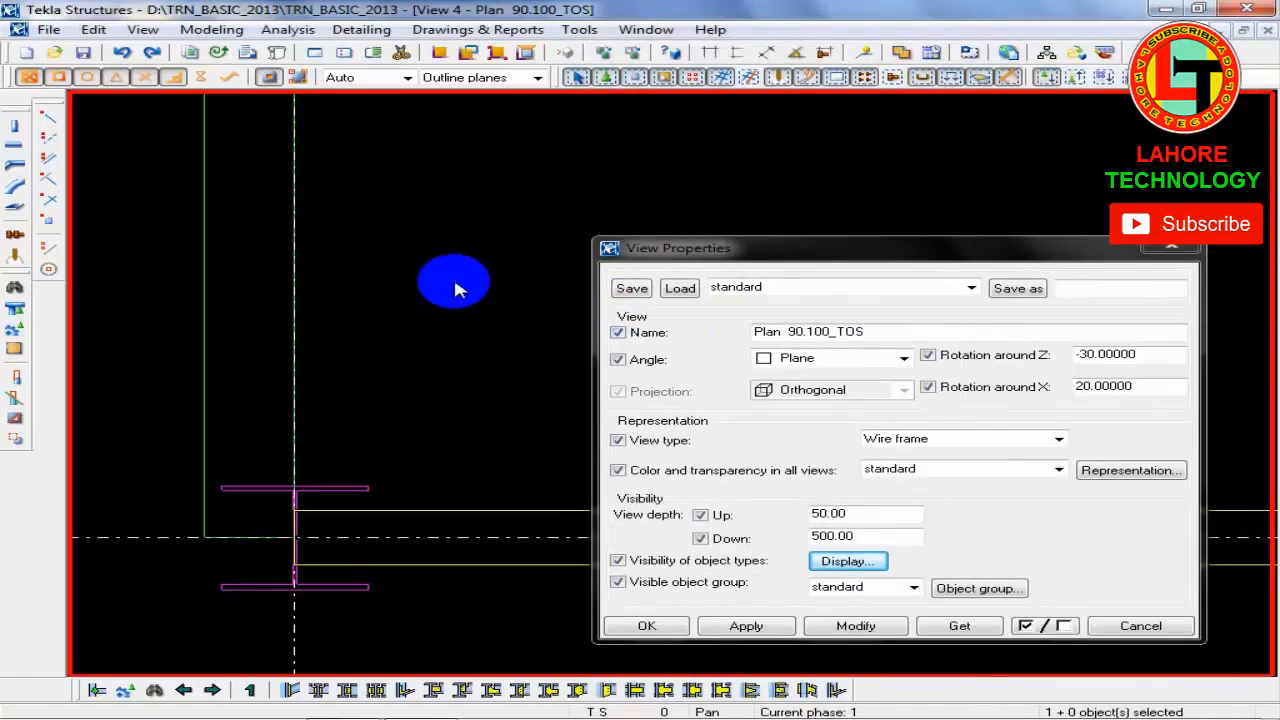
# Step: Set the representation of parts to Fast in the plan view's display settings and apply it to the view
pyautogui.doubleClick(454, 283)
pyautogui.click(862, 563)
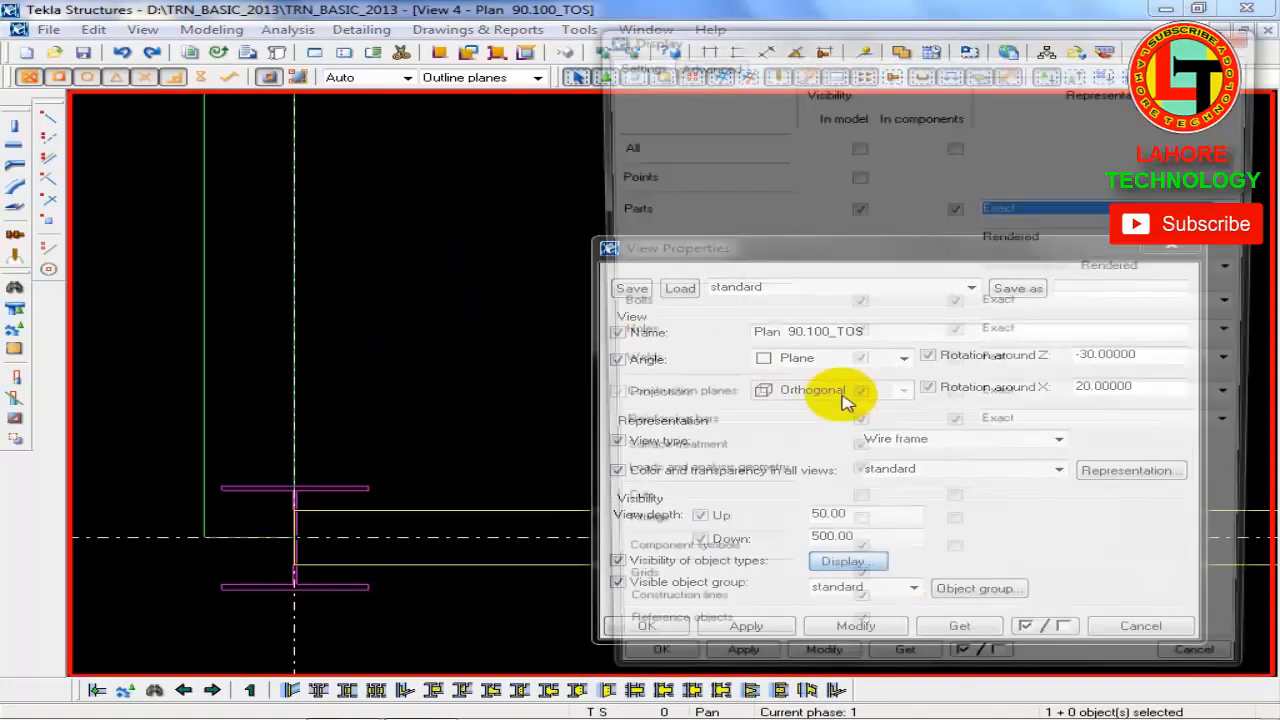
pyautogui.click(997, 210)
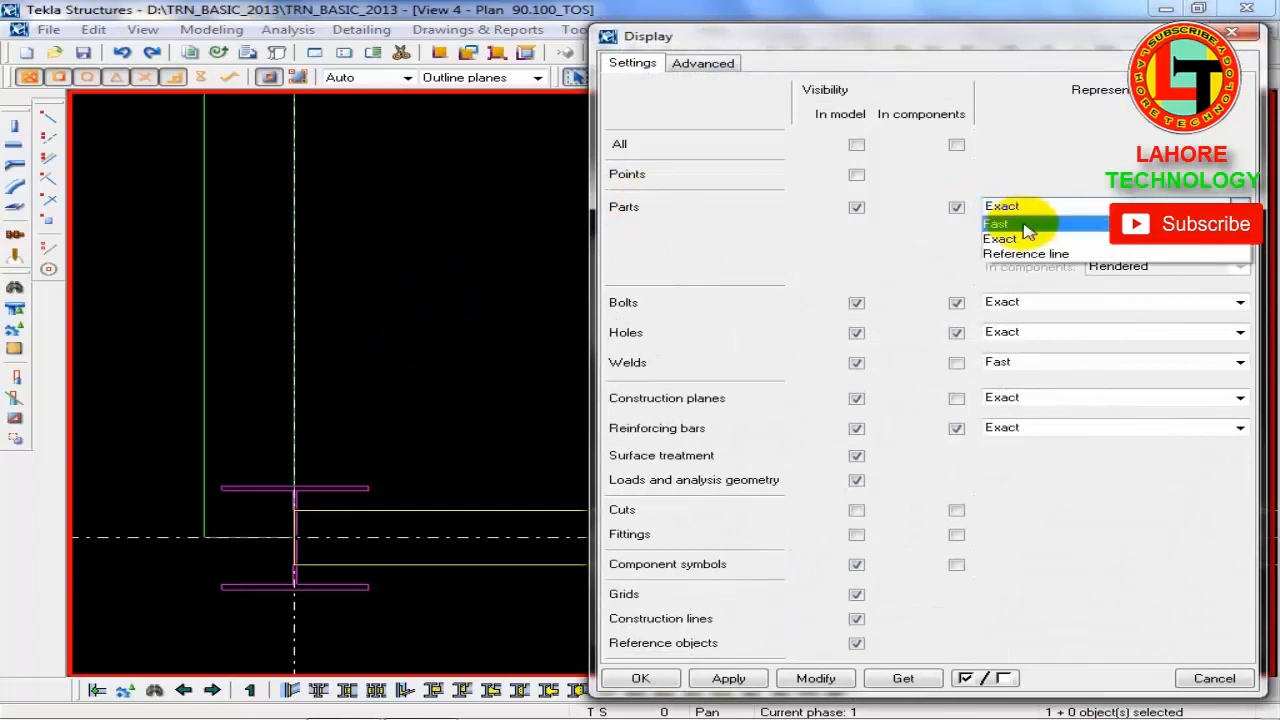
pyautogui.click(1025, 232)
pyautogui.click(814, 678)
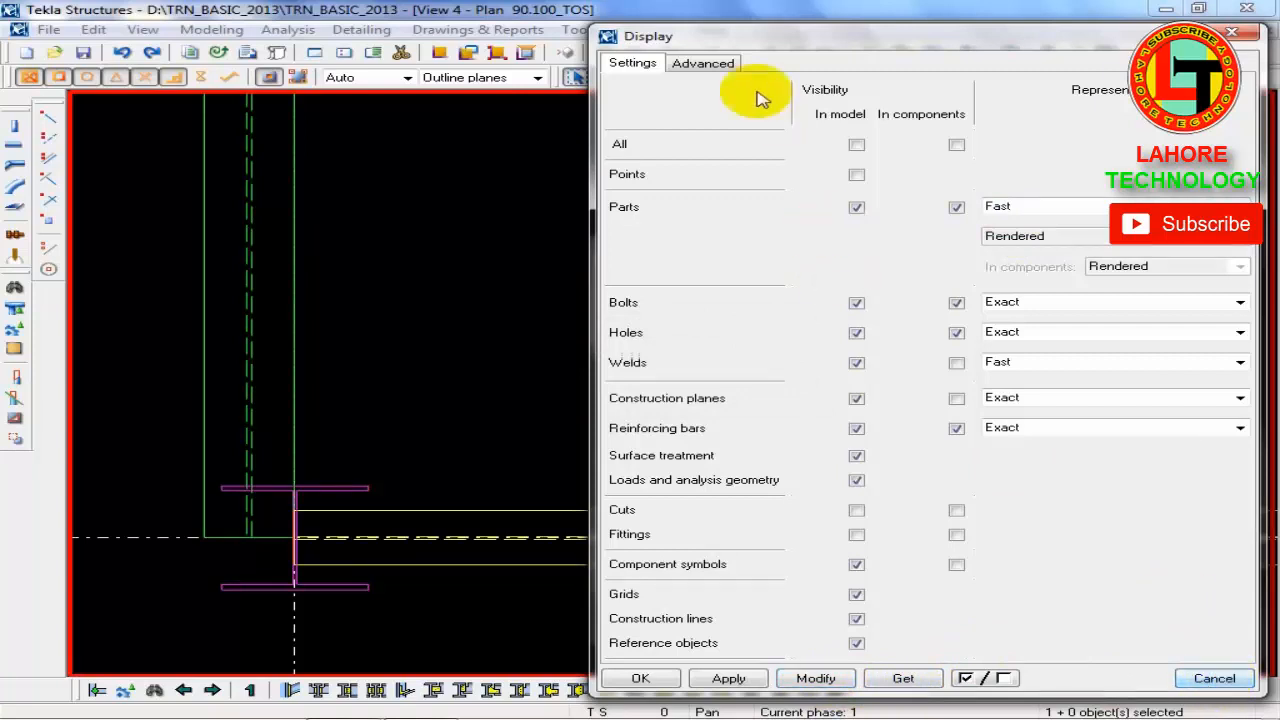
# Step: Turn on part center lines in the plan view and inspect the vertical beam's center line at the corner column
pyautogui.click(703, 63)
pyautogui.click(733, 116)
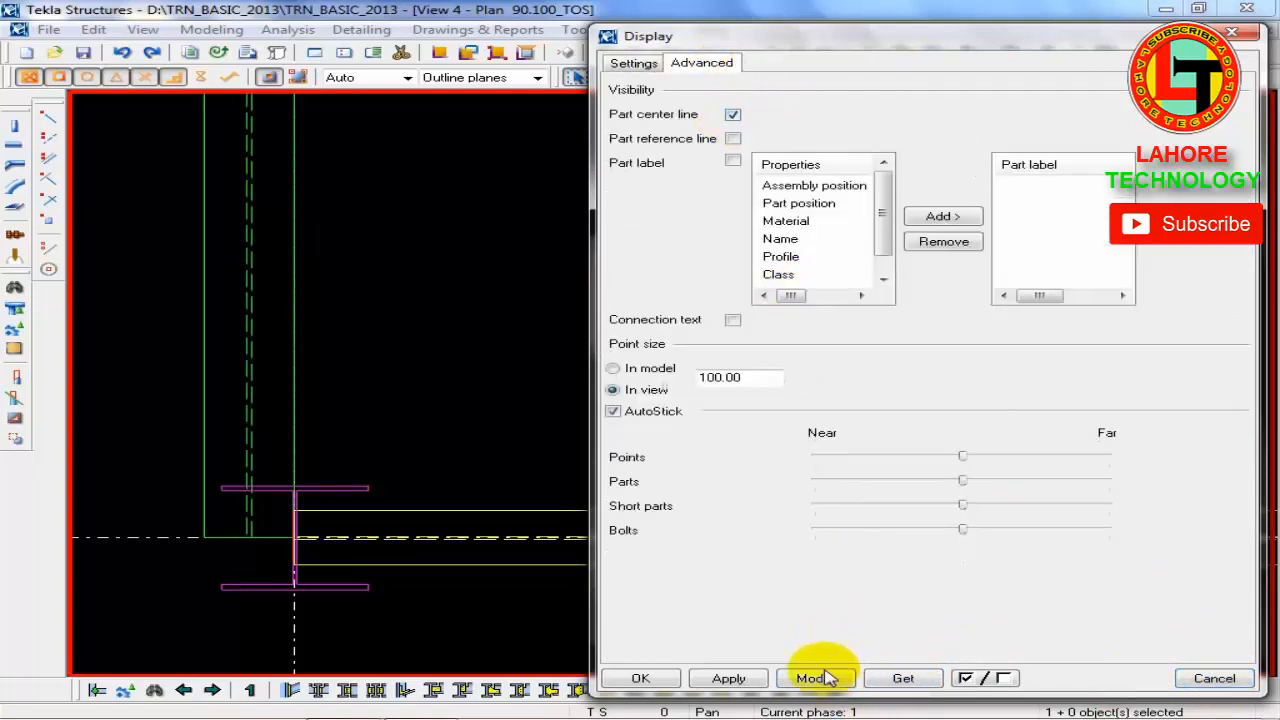
pyautogui.click(816, 678)
pyautogui.click(1214, 680)
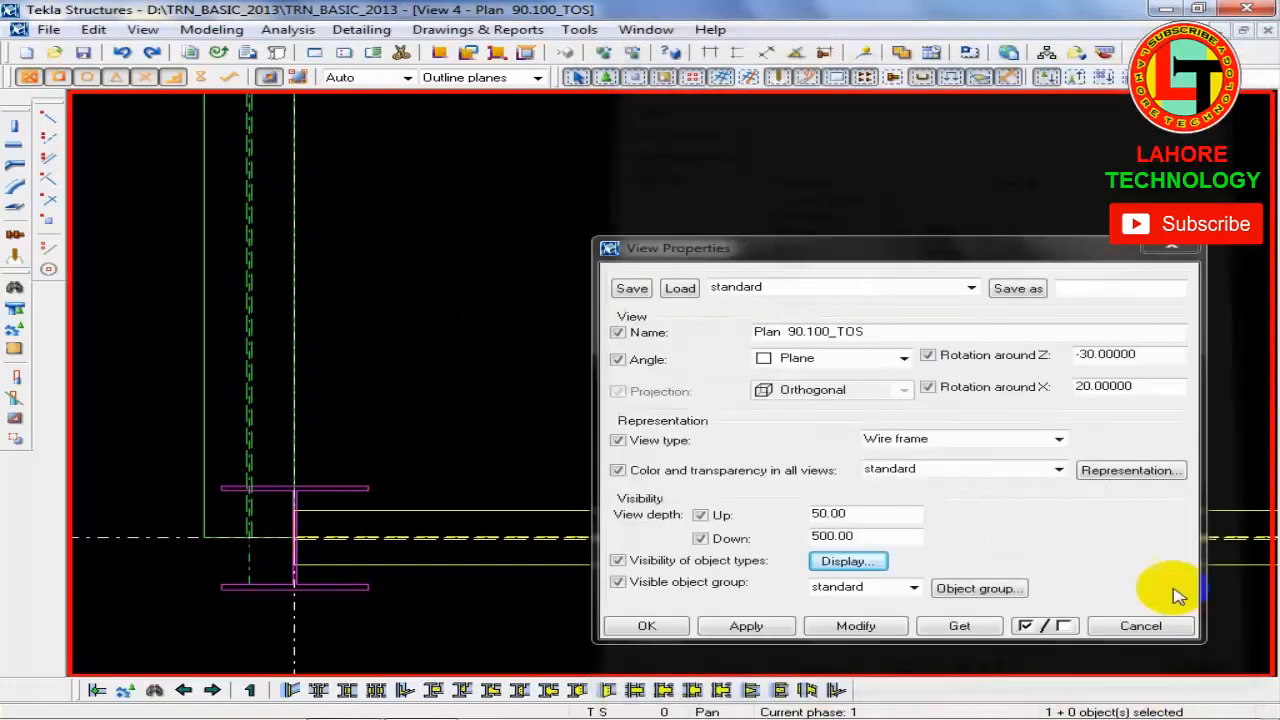
pyautogui.click(1140, 622)
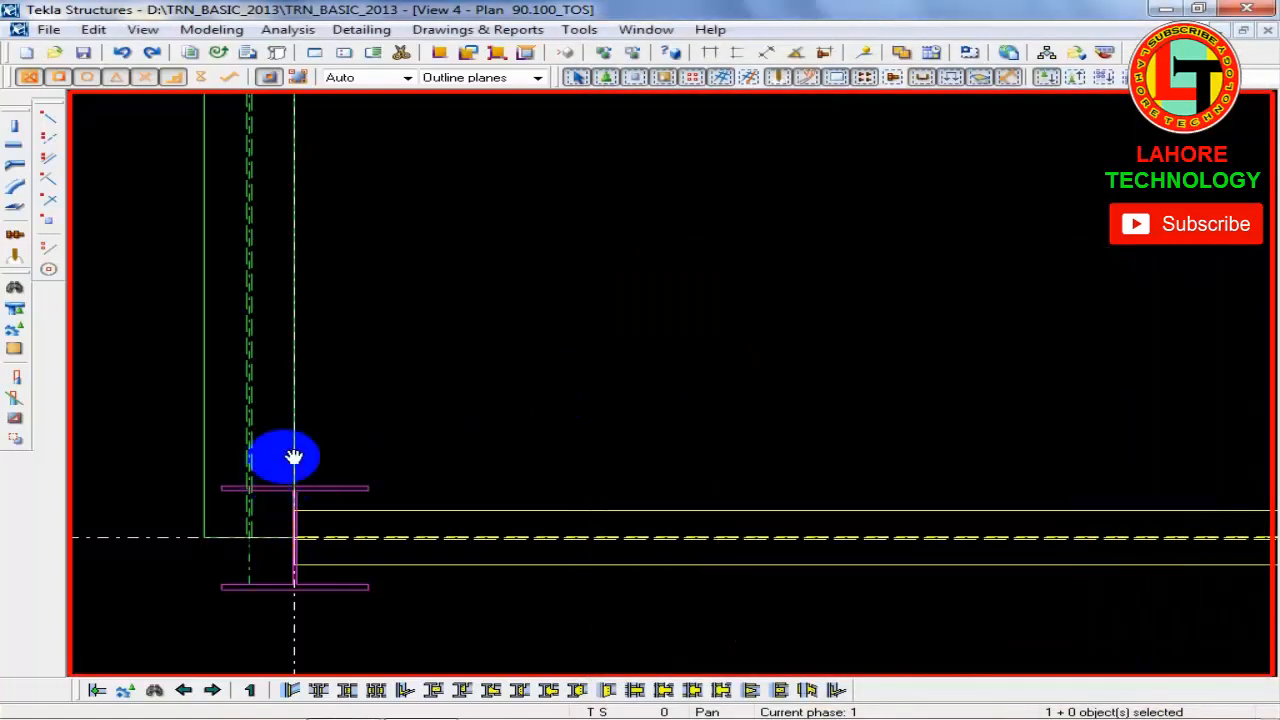
pyautogui.scroll(3, 283, 451)
pyautogui.click(231, 415)
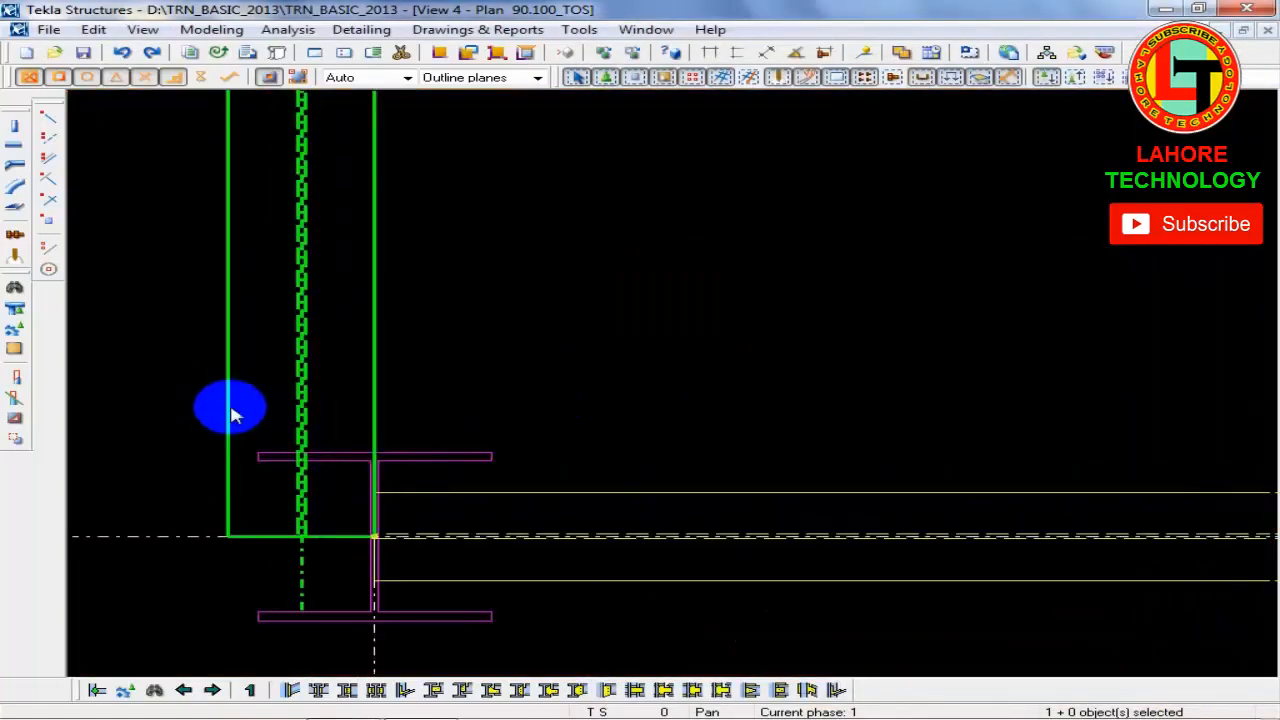
pyautogui.scroll(2, 305, 568)
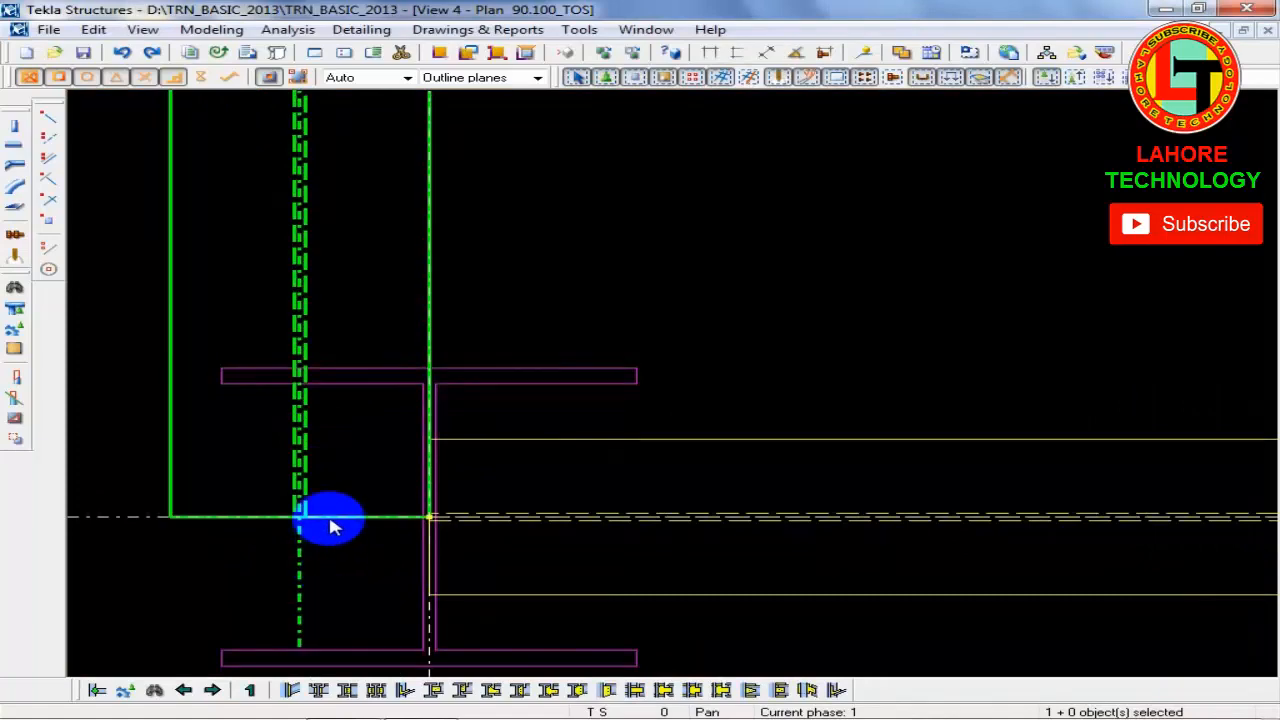
pyautogui.scroll(-2, 286, 471)
pyautogui.click(557, 371)
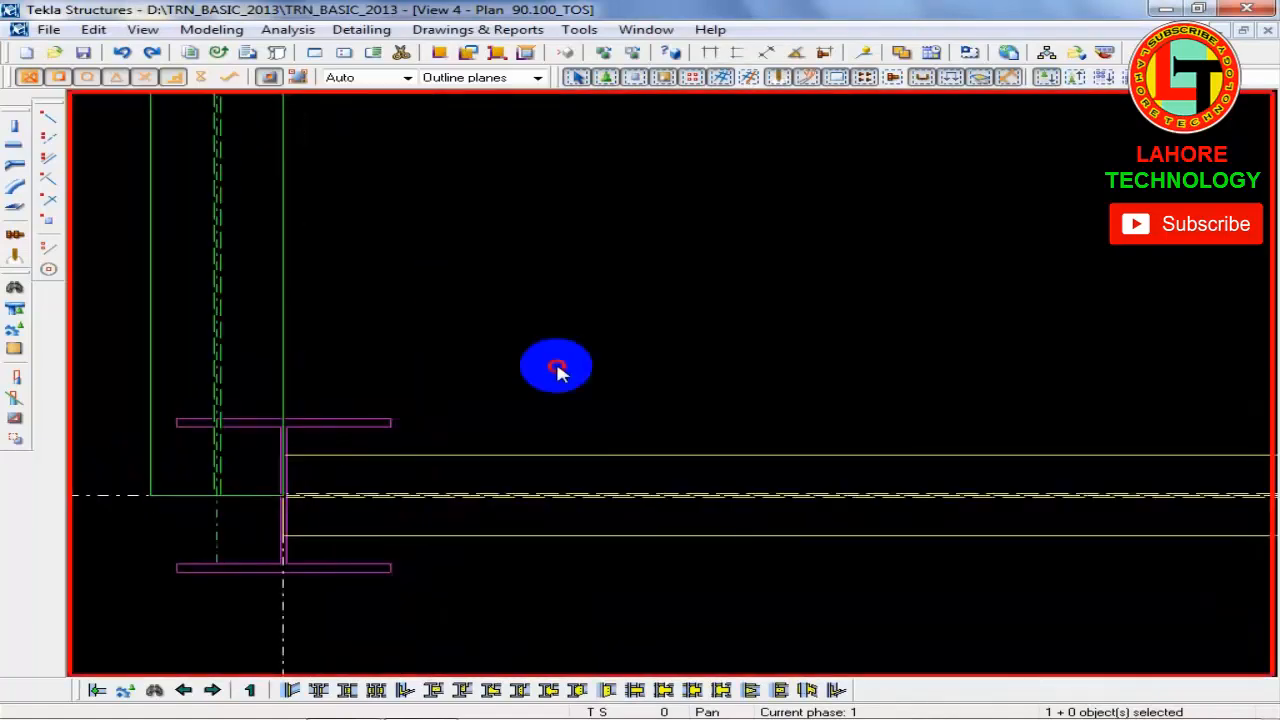
# Step: Set the plan view's point size to In model, apply it and close the view properties
pyautogui.doubleClick(557, 371)
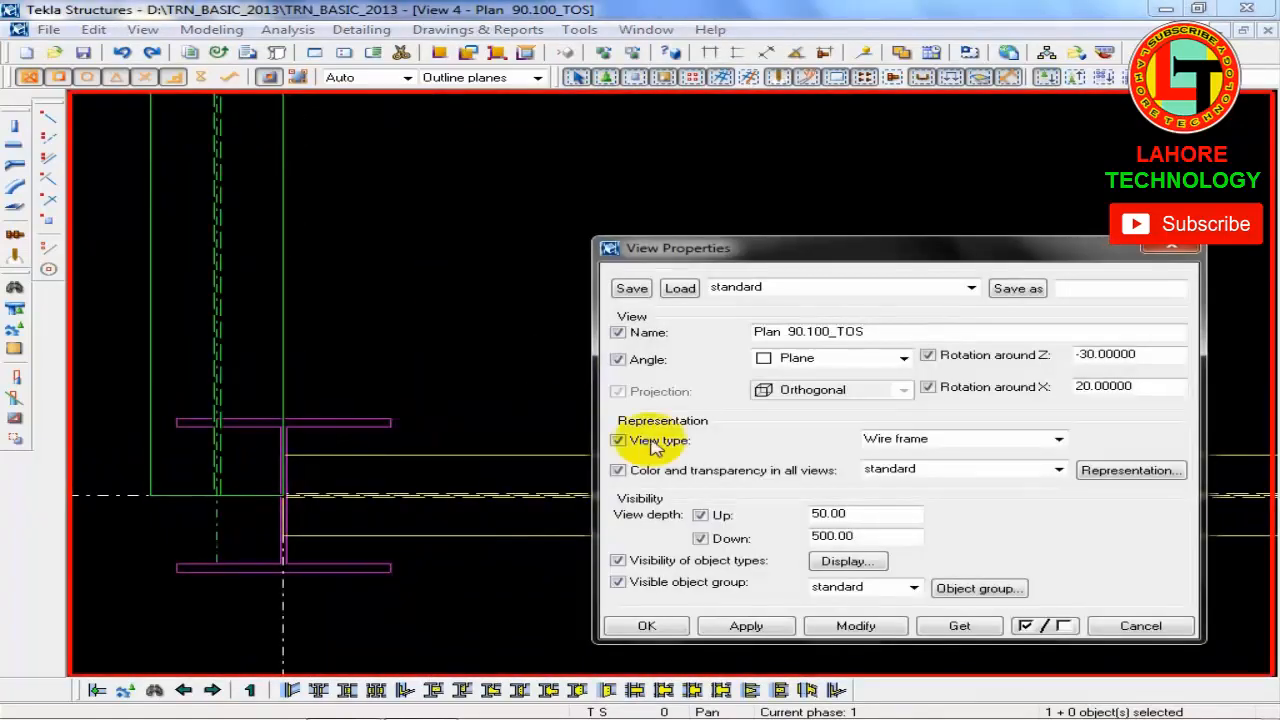
pyautogui.click(848, 562)
pyautogui.click(700, 62)
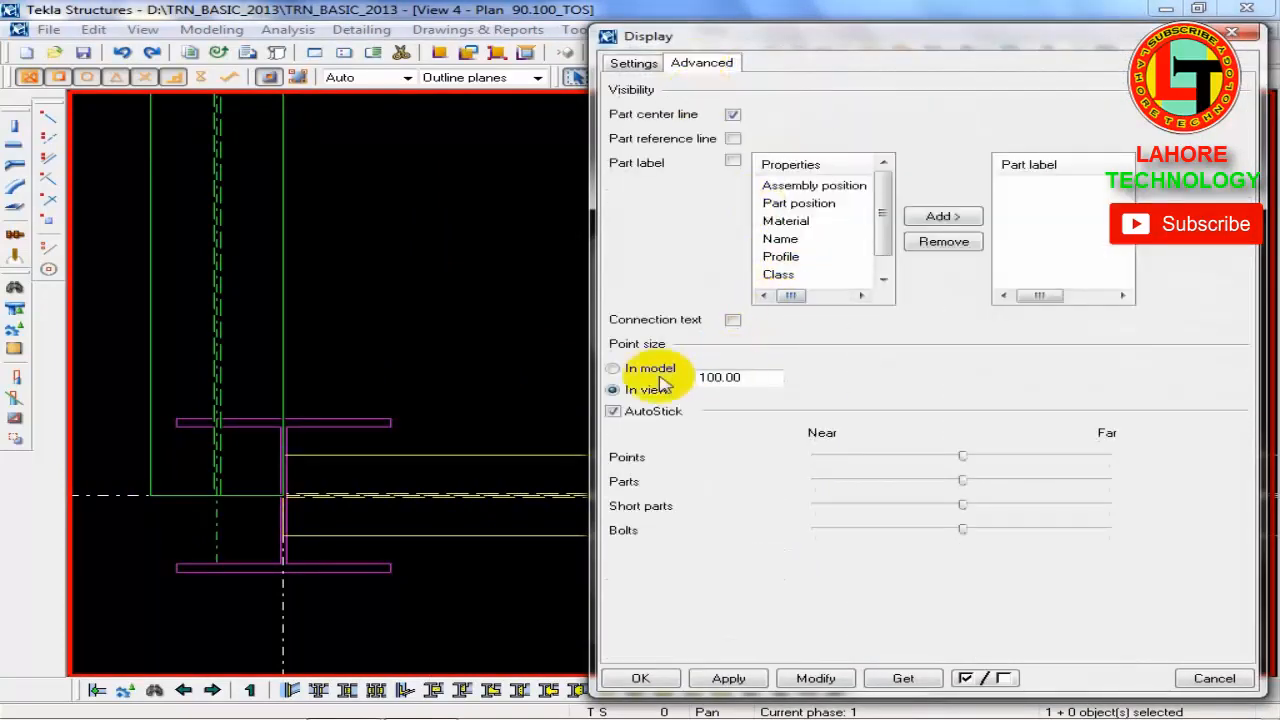
pyautogui.click(815, 679)
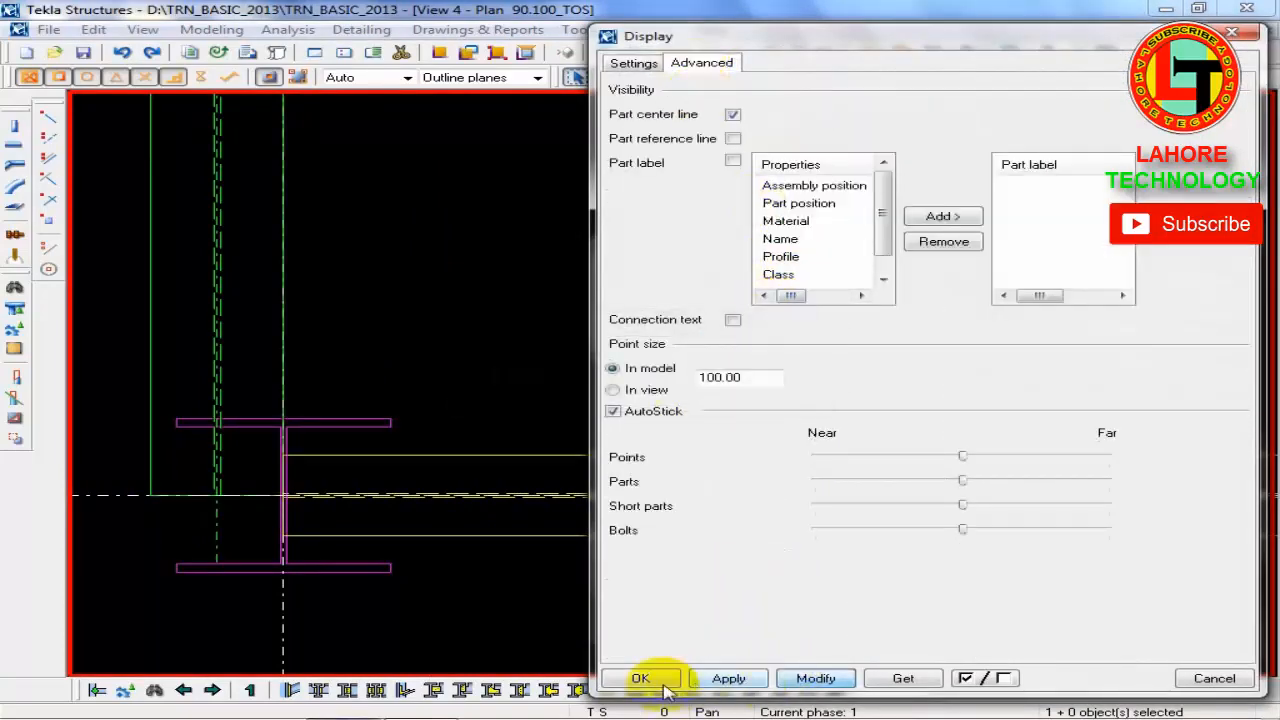
pyautogui.click(645, 679)
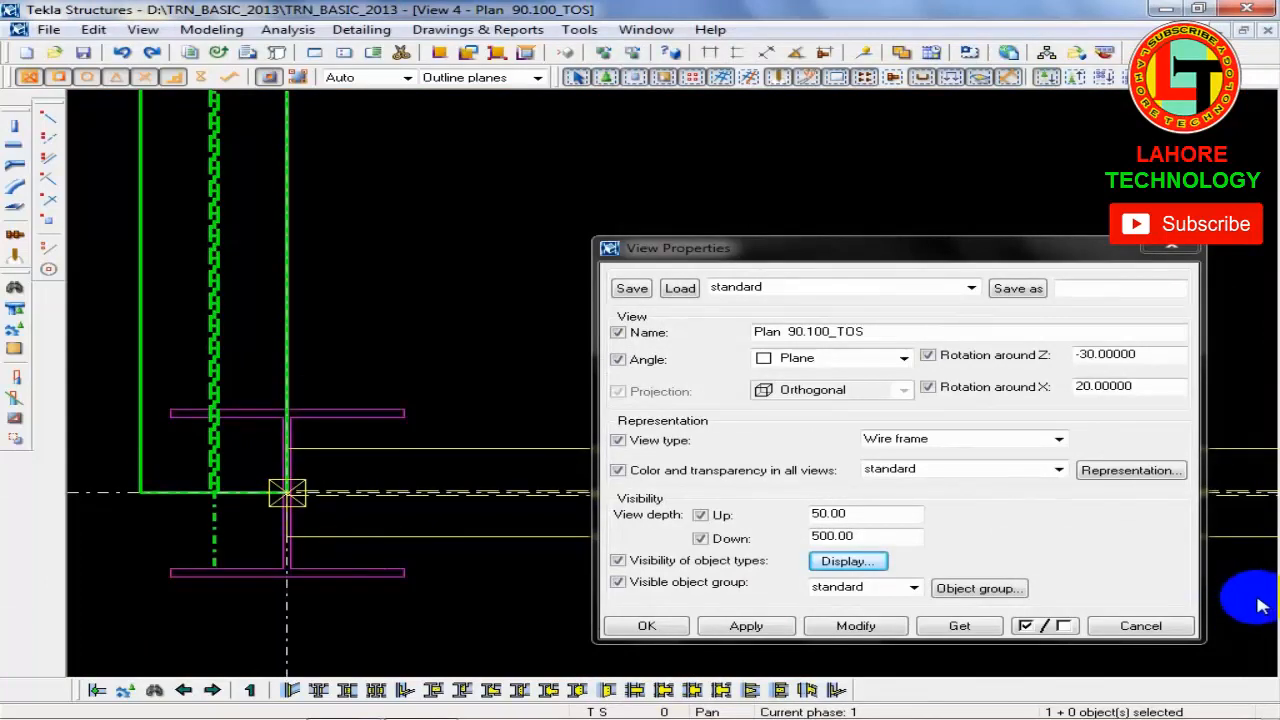
pyautogui.click(1140, 625)
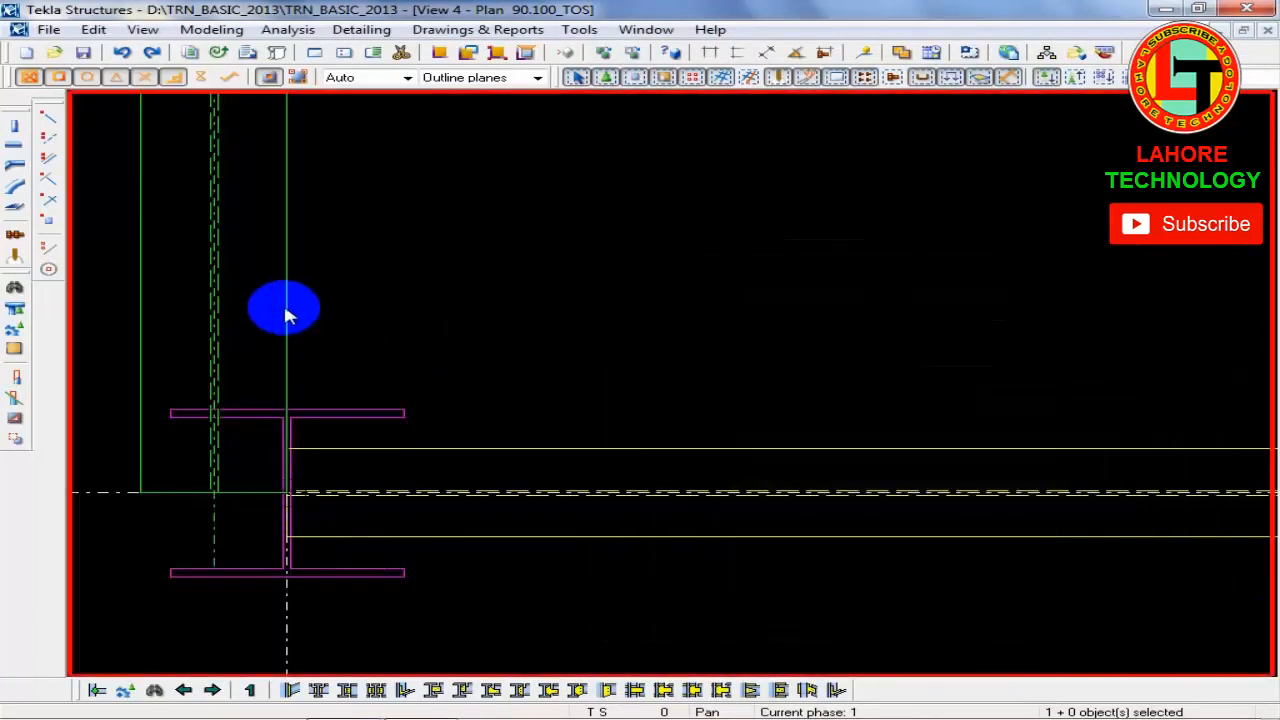
# Step: Modify the vertical beam at the corner column so its on-plane position is Right
pyautogui.doubleClick(285, 315)
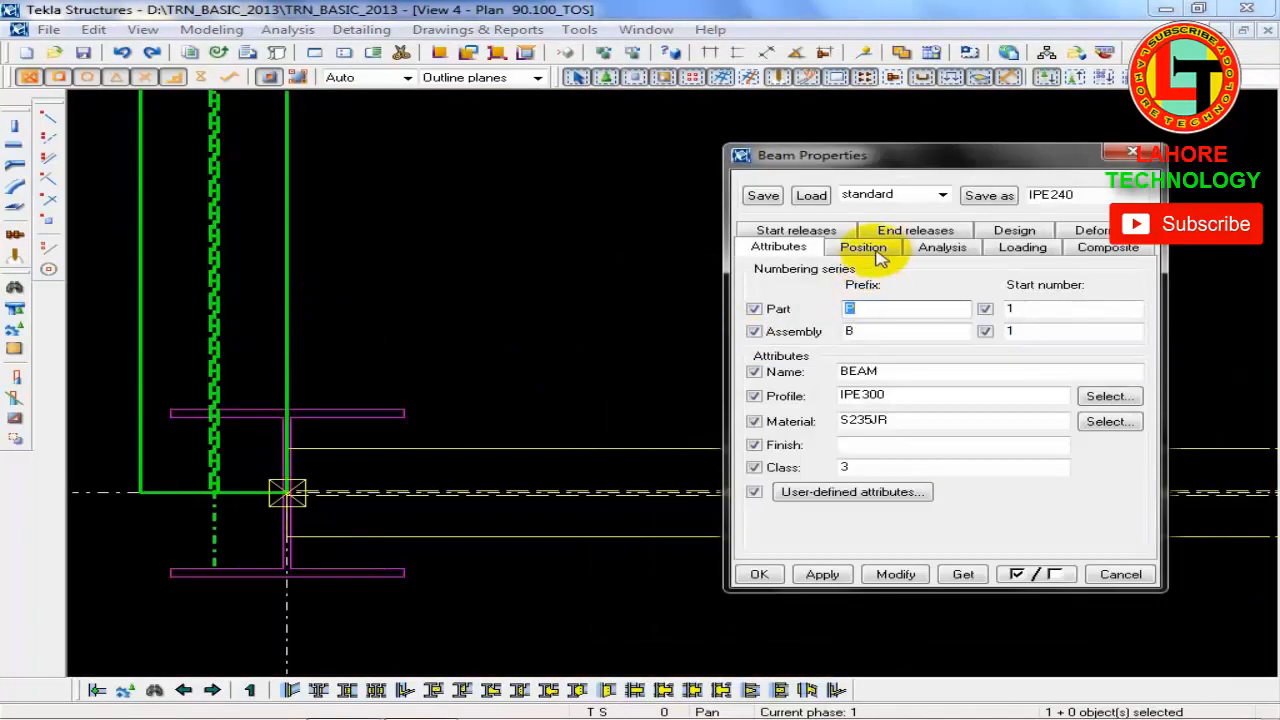
pyautogui.click(865, 248)
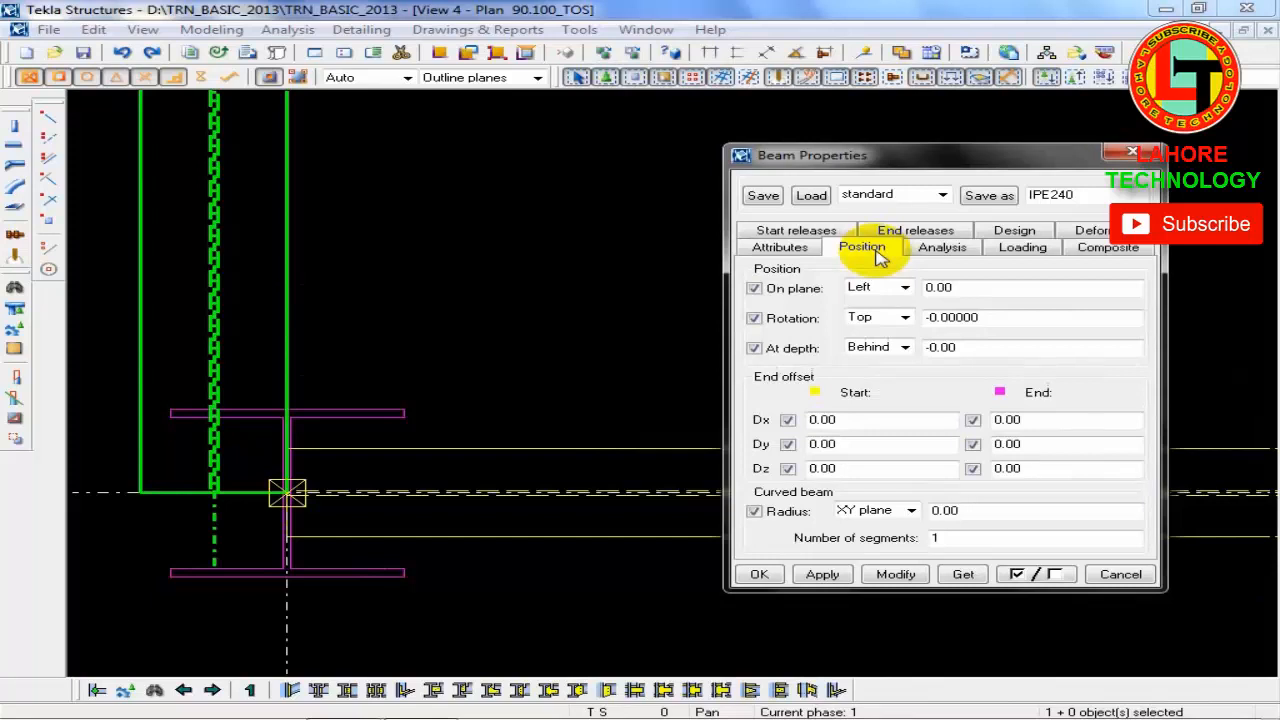
pyautogui.click(905, 287)
pyautogui.click(890, 318)
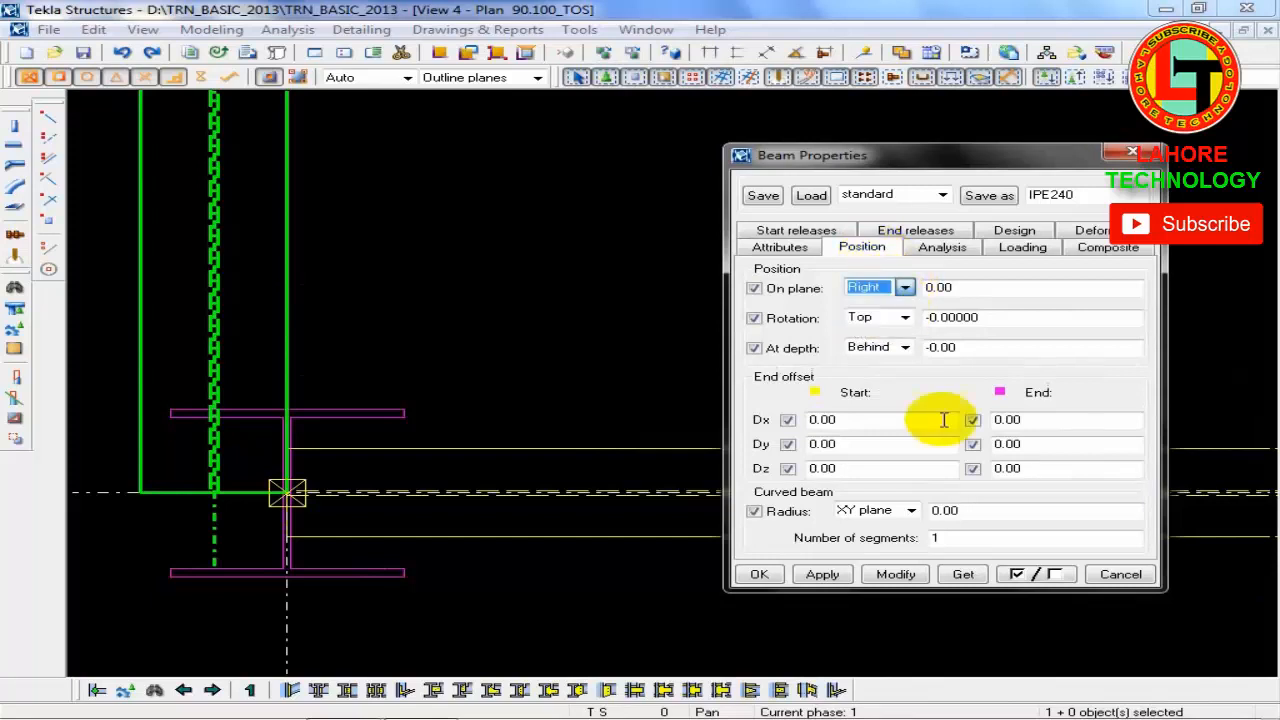
pyautogui.click(895, 574)
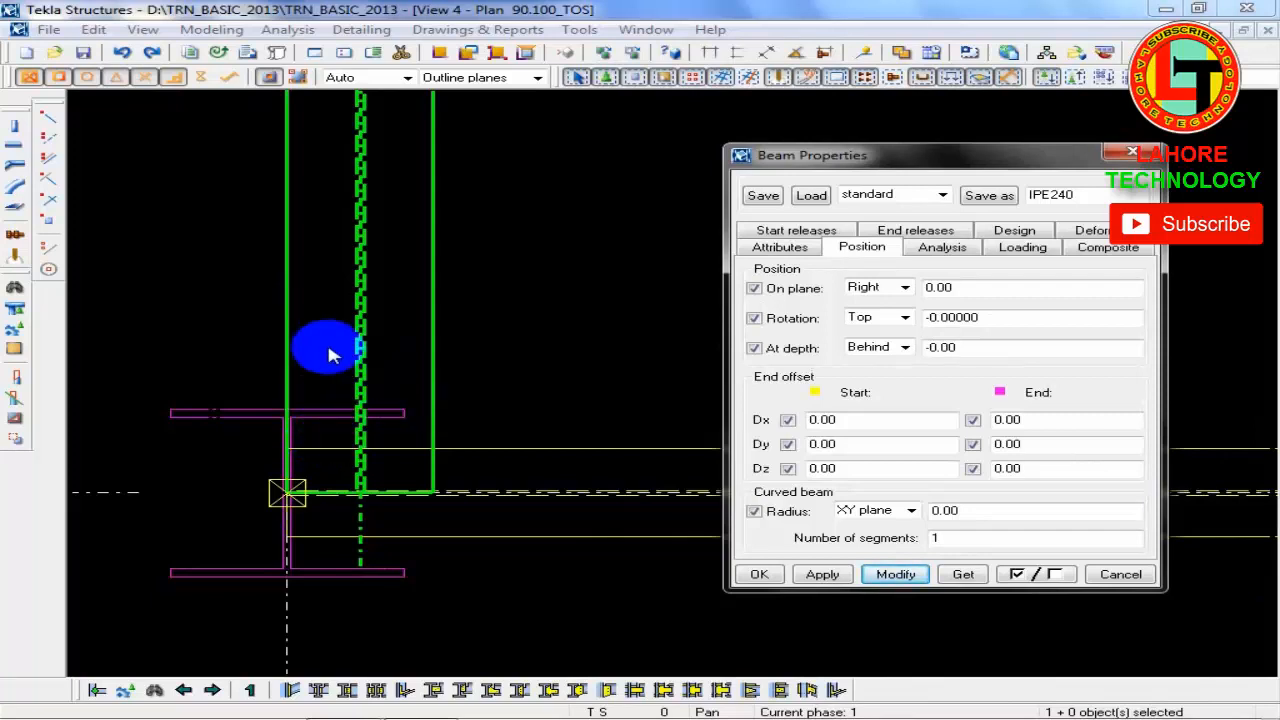
pyautogui.moveTo(410, 488); pyautogui.dragTo(340, 572, button='middle')
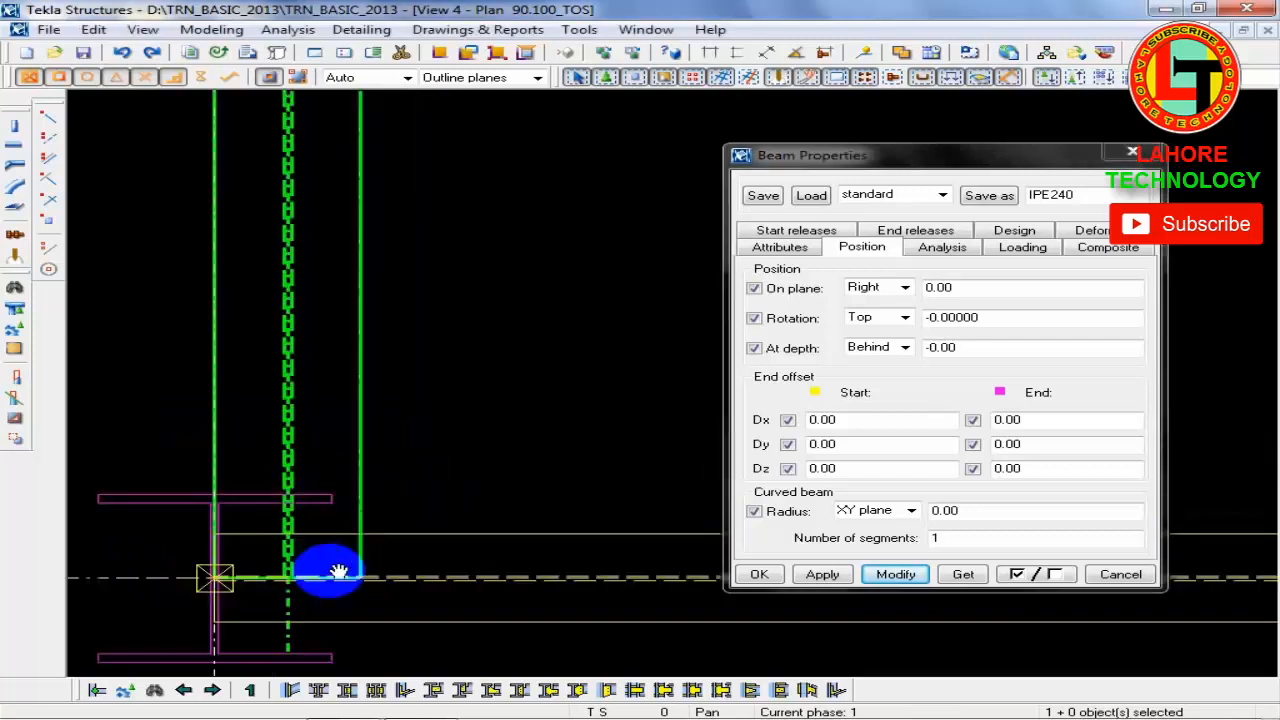
pyautogui.scroll(-4, 277, 514)
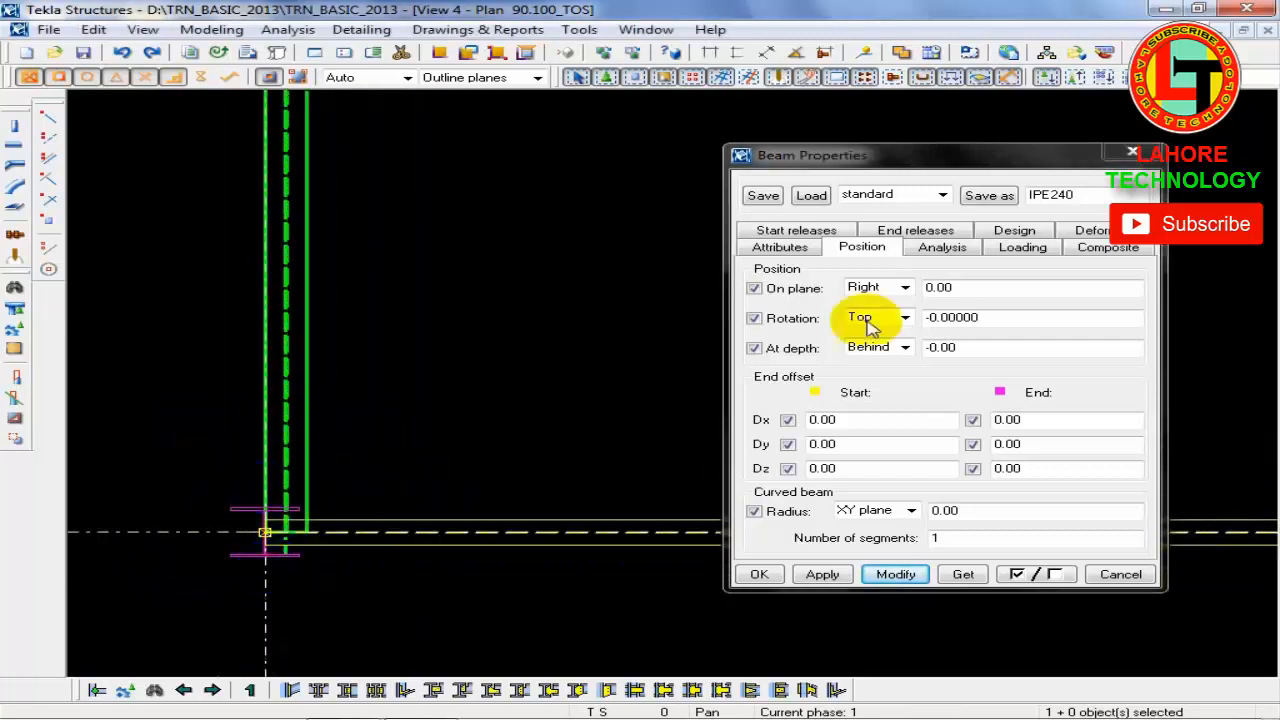
# Step: Modify the vertical beam at the corner column so its on-plane position is Middle
pyautogui.click(905, 287)
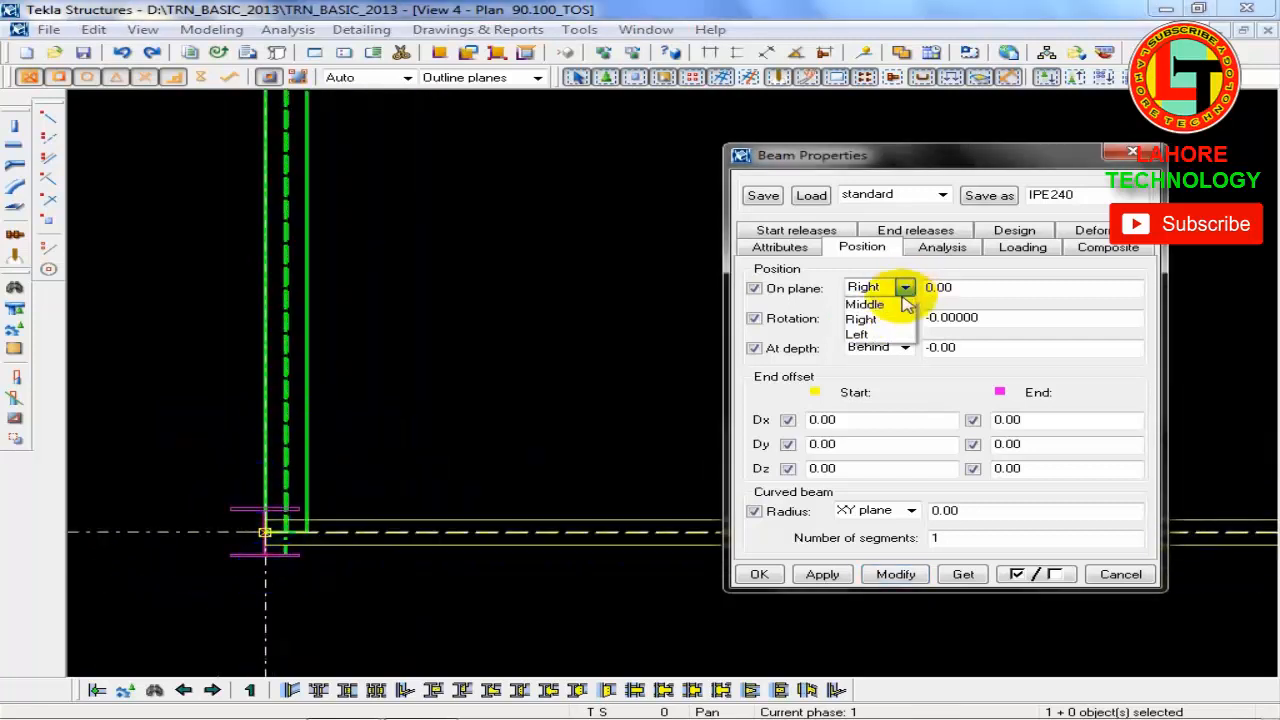
pyautogui.click(865, 304)
pyautogui.click(893, 574)
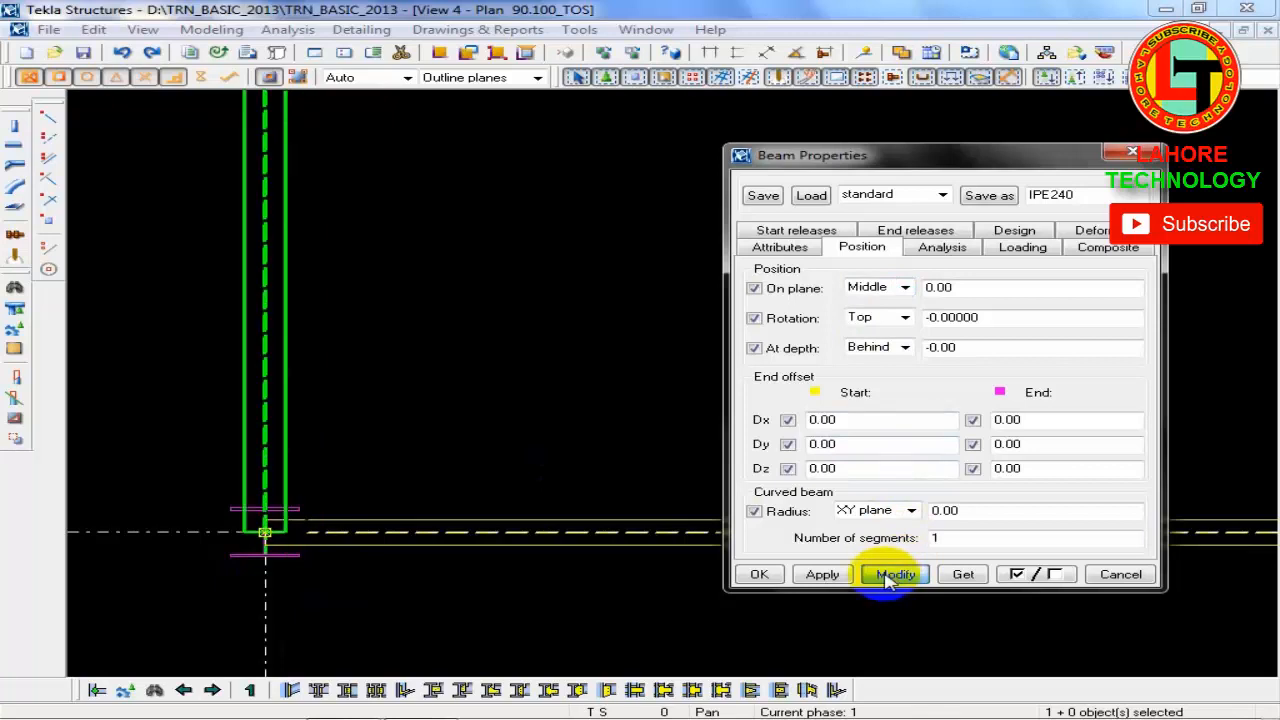
# Step: Modify the vertical beam with an on-plane offset of 500 and check its placement against the grid line
pyautogui.doubleClick(969, 288)
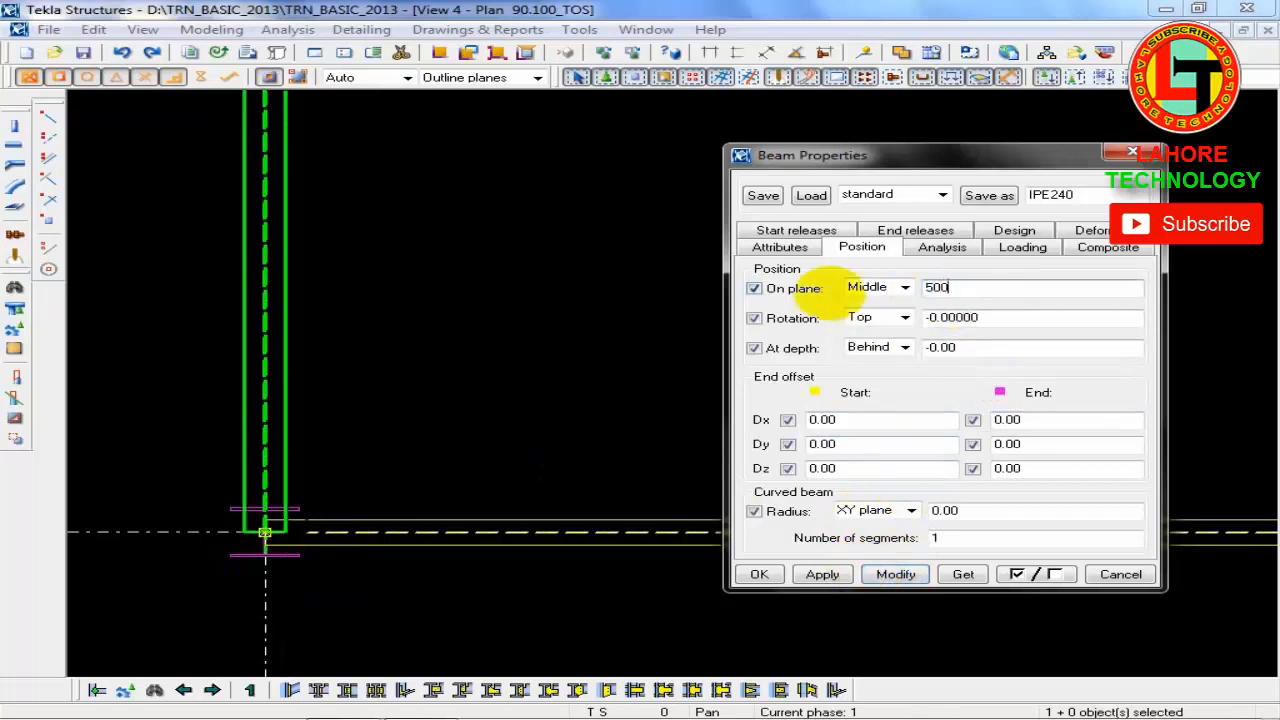
pyautogui.click(895, 576)
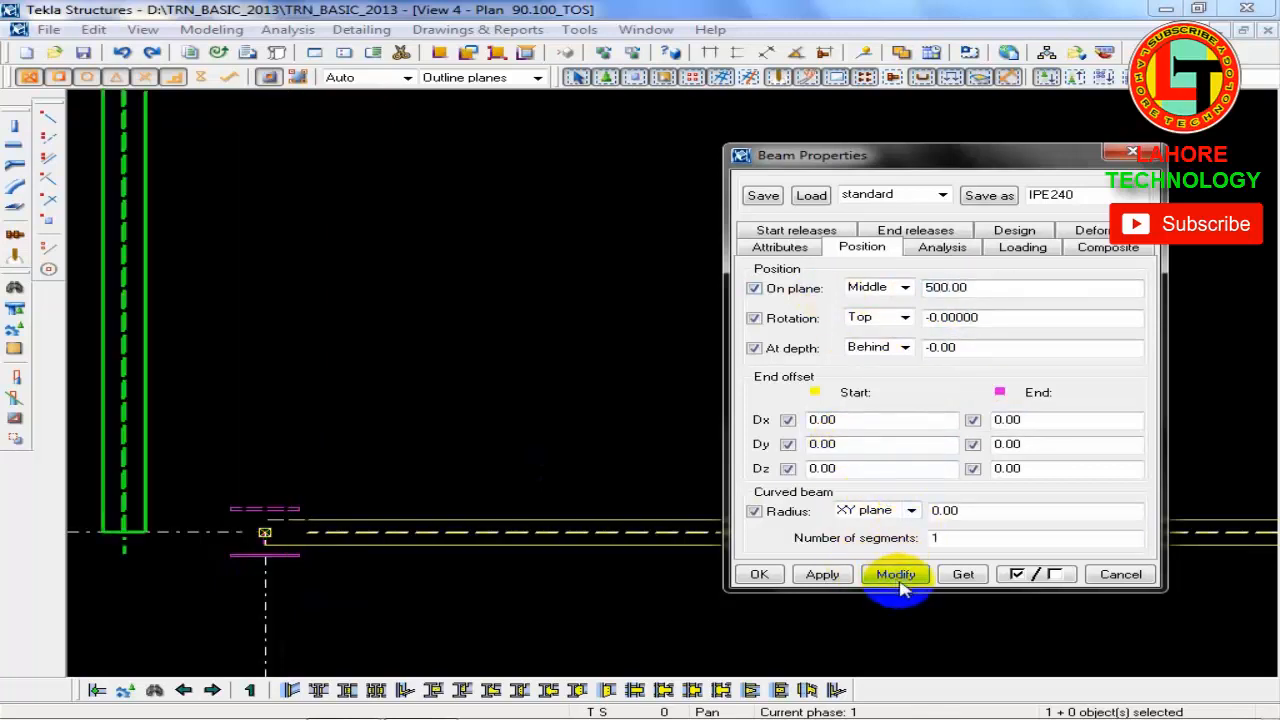
pyautogui.moveTo(379, 556); pyautogui.dragTo(443, 600, button='middle')
pyautogui.scroll(-4, 414, 597)
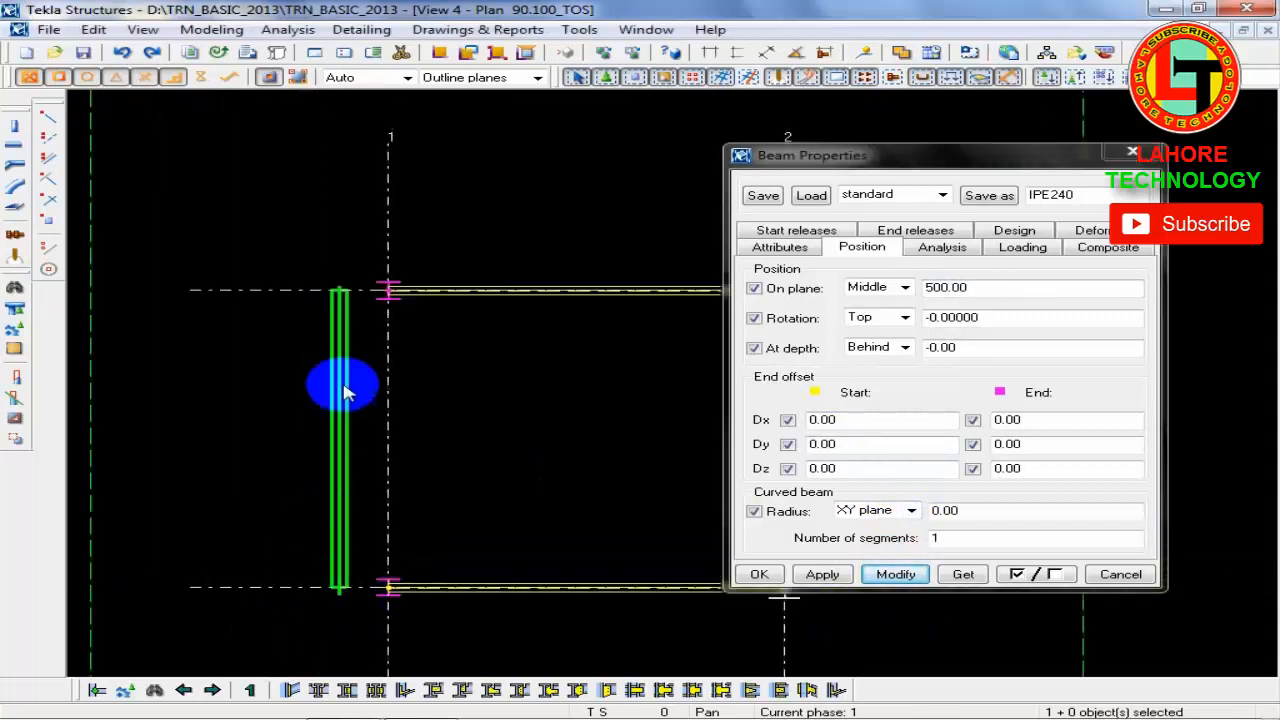
pyautogui.scroll(2, 349, 294)
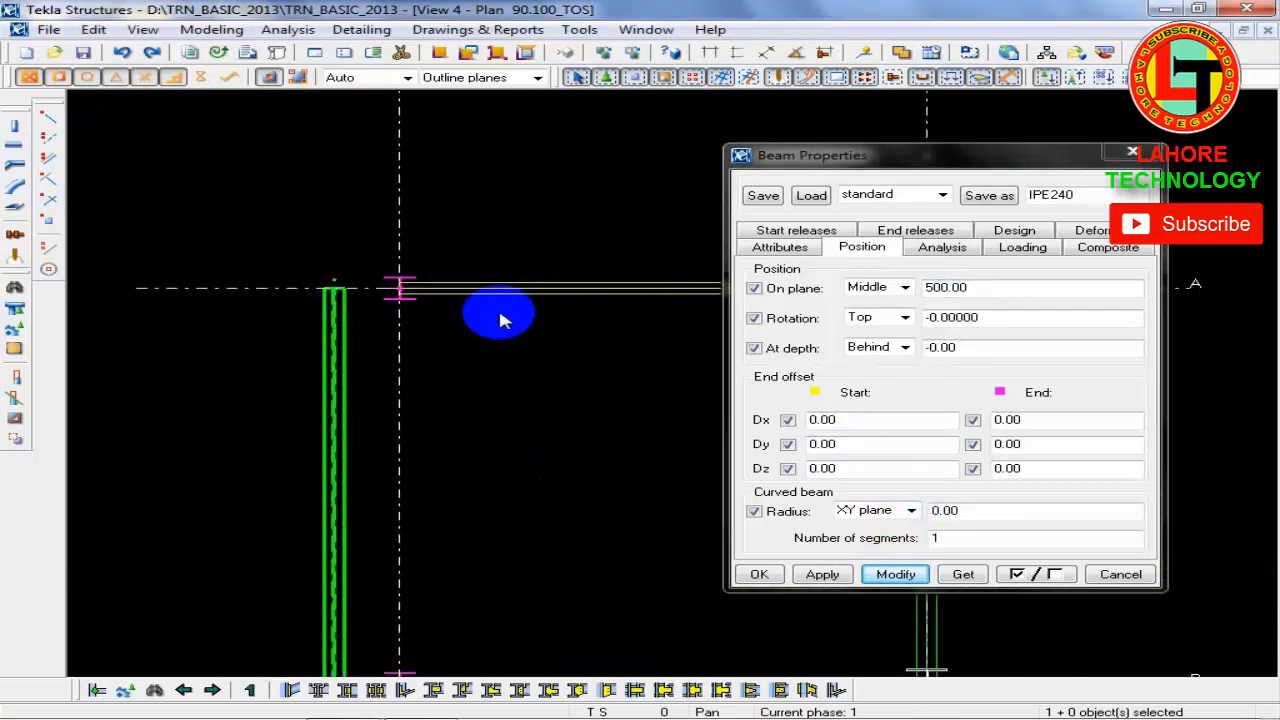
# Step: Reset the vertical beam's on-plane offset to 0, modify it and check its alignment with the corner column
pyautogui.doubleClick(1016, 290)
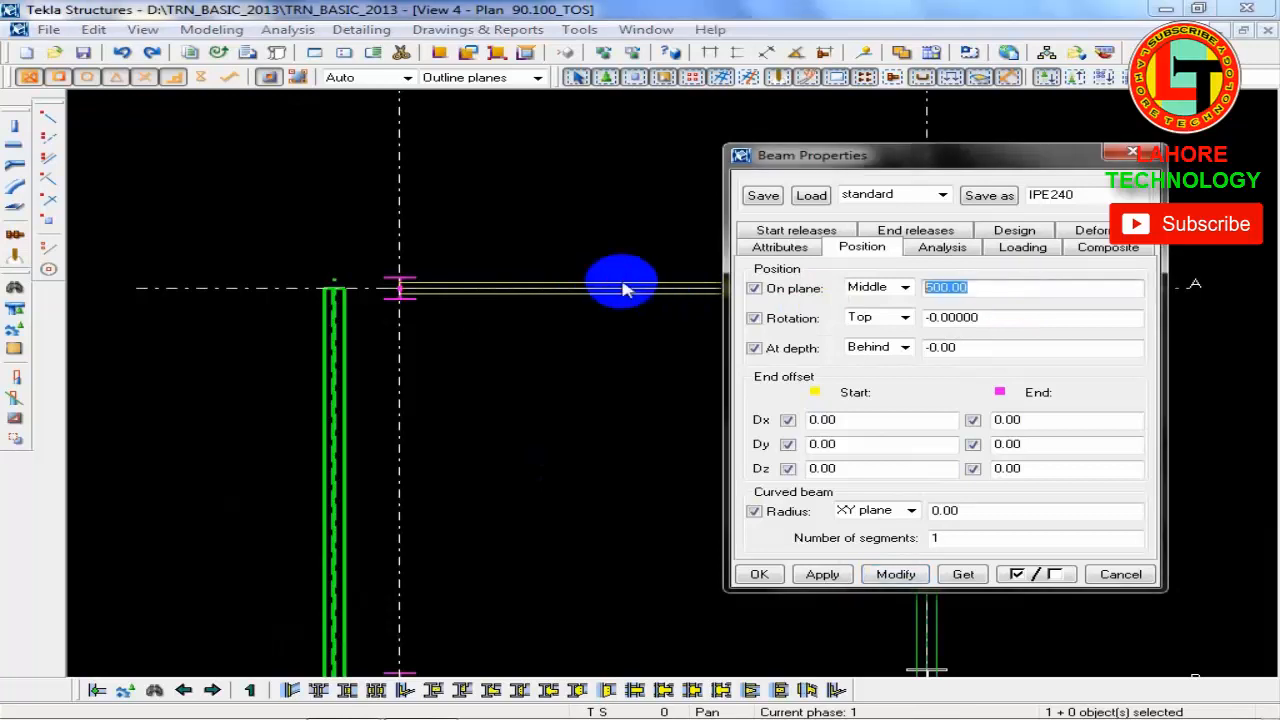
pyautogui.write('0')
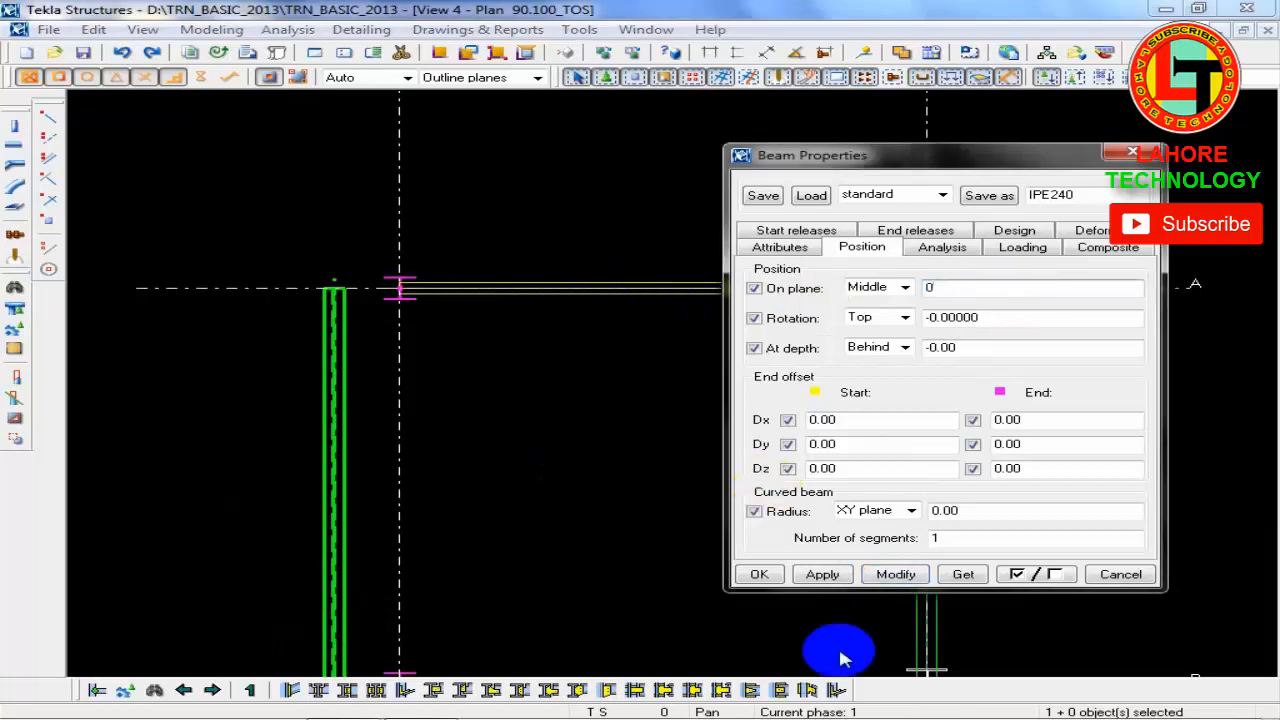
pyautogui.click(895, 574)
pyautogui.moveTo(402, 537); pyautogui.dragTo(328, 340, button='middle')
pyautogui.scroll(4, 297, 462)
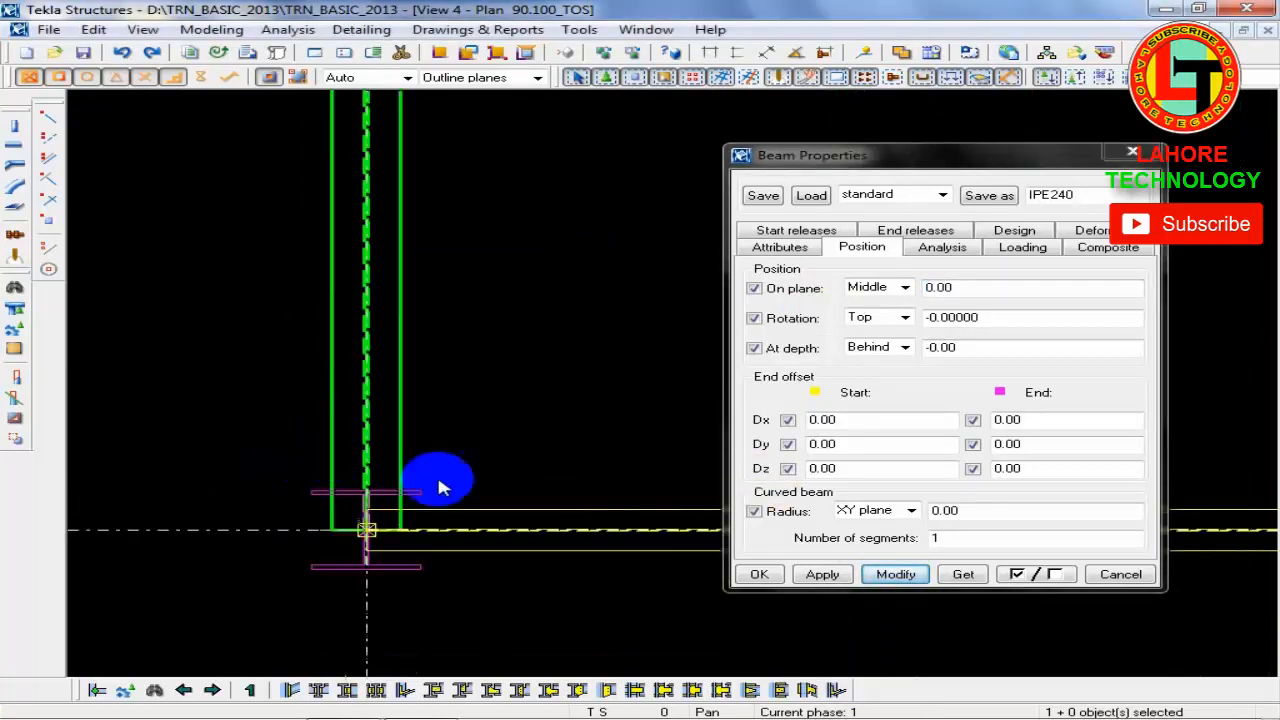
pyautogui.click(417, 472)
pyautogui.click(391, 467)
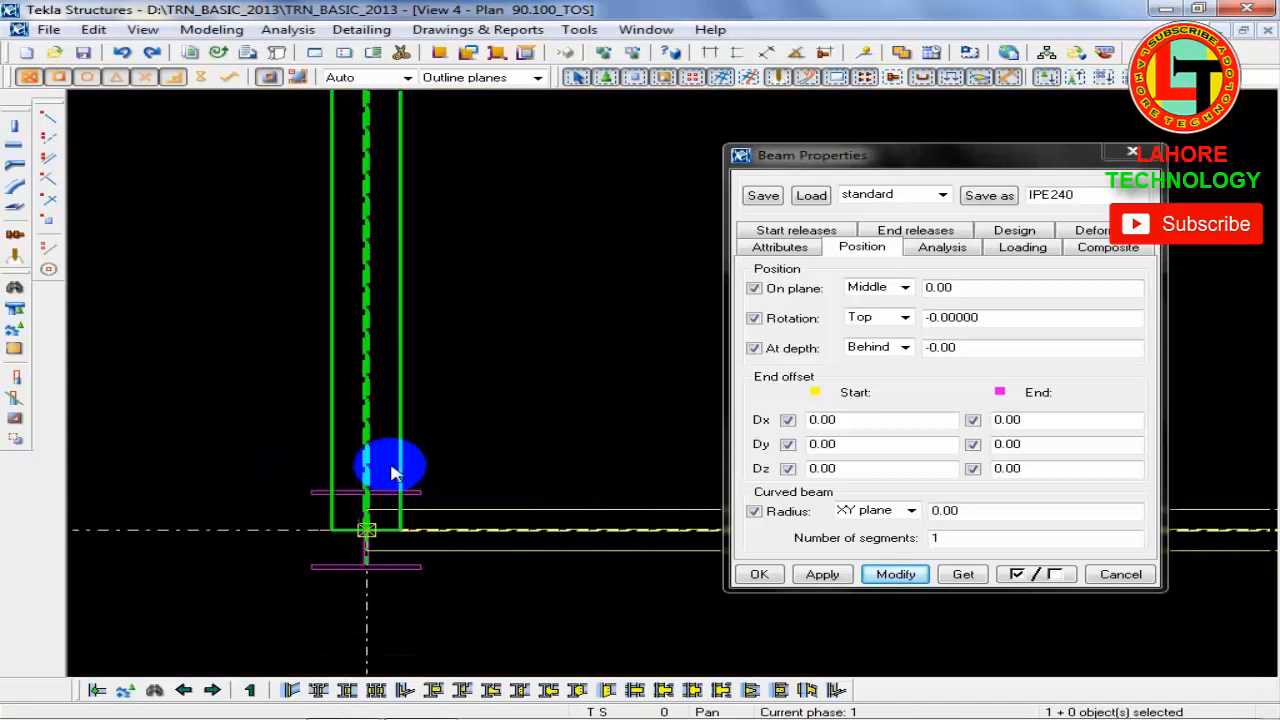
# Step: Try an on-plane offset of -500 on the vertical beam, undo the change and close the beam properties
pyautogui.click(646, 29)
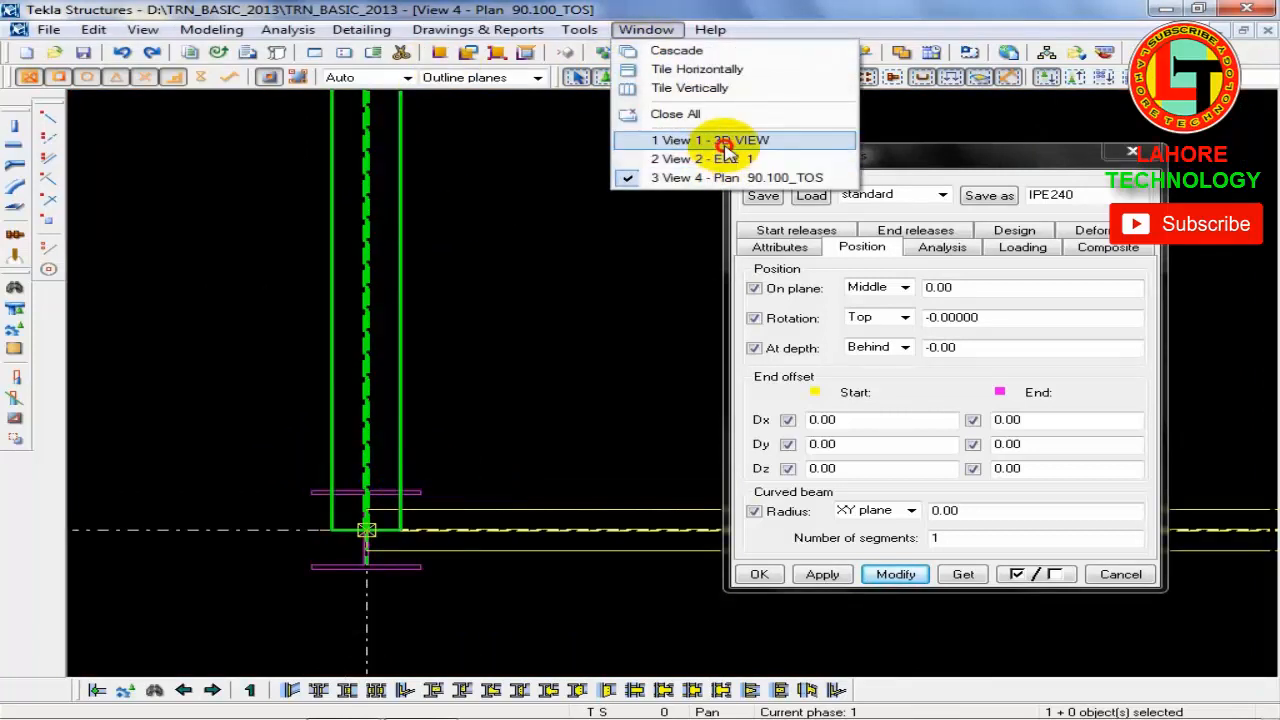
pyautogui.click(496, 372)
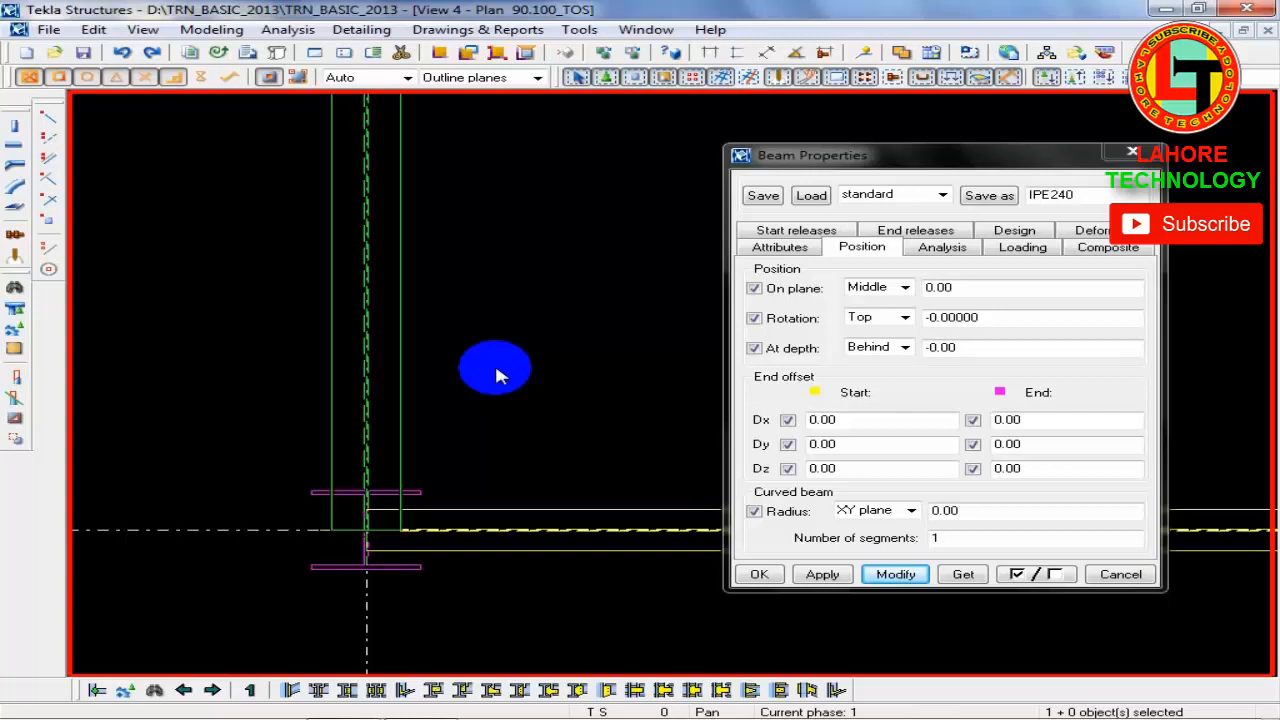
pyautogui.doubleClick(401, 363)
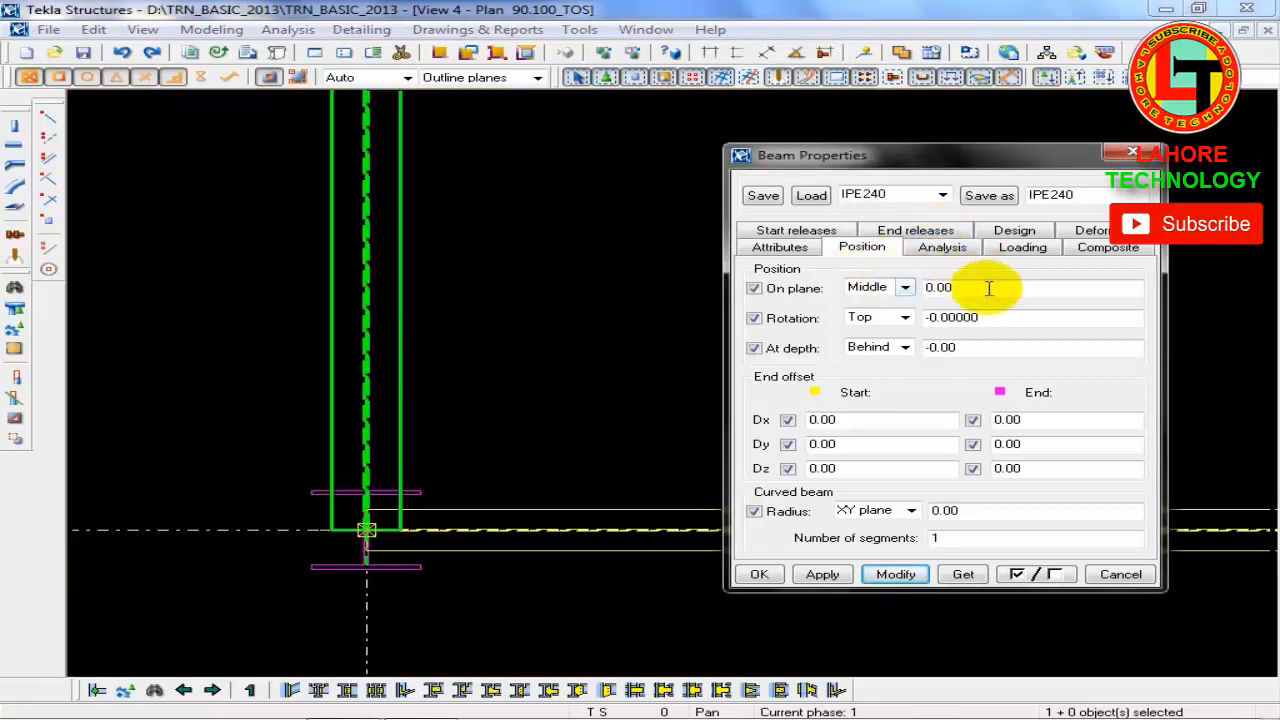
pyautogui.moveTo(986, 287); pyautogui.dragTo(795, 295)
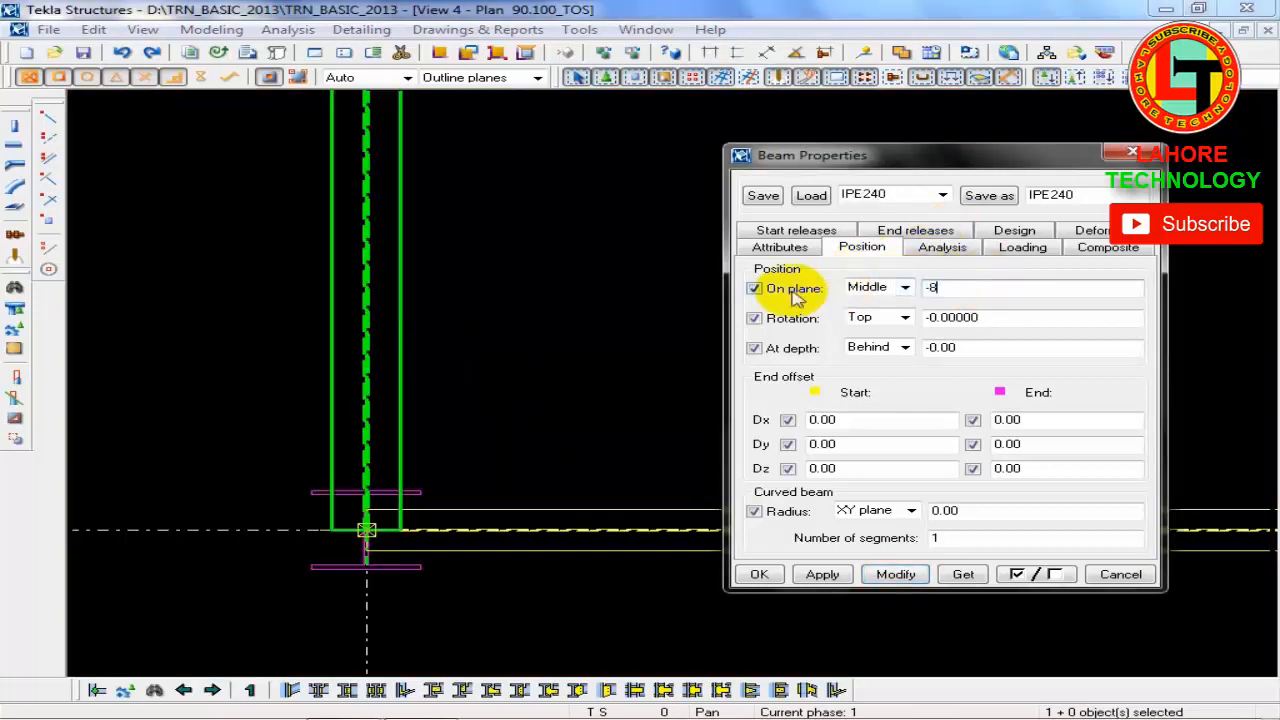
pyautogui.write('-500')
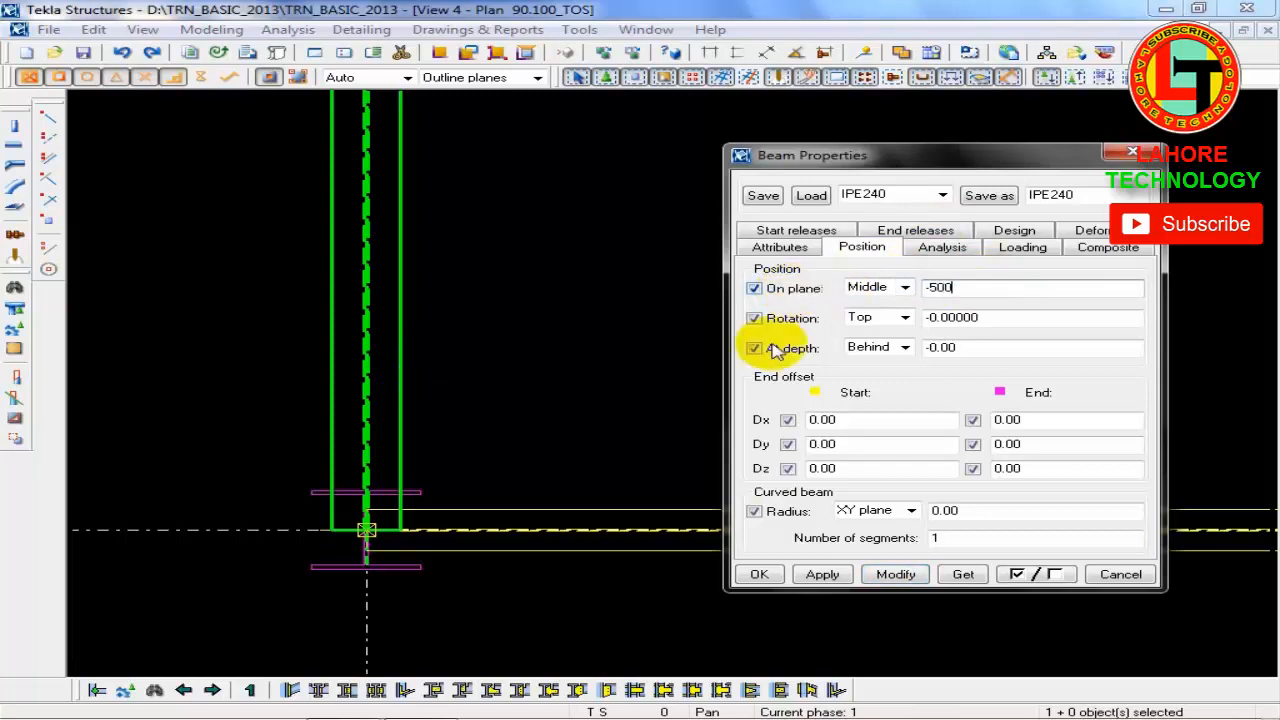
pyautogui.click(896, 574)
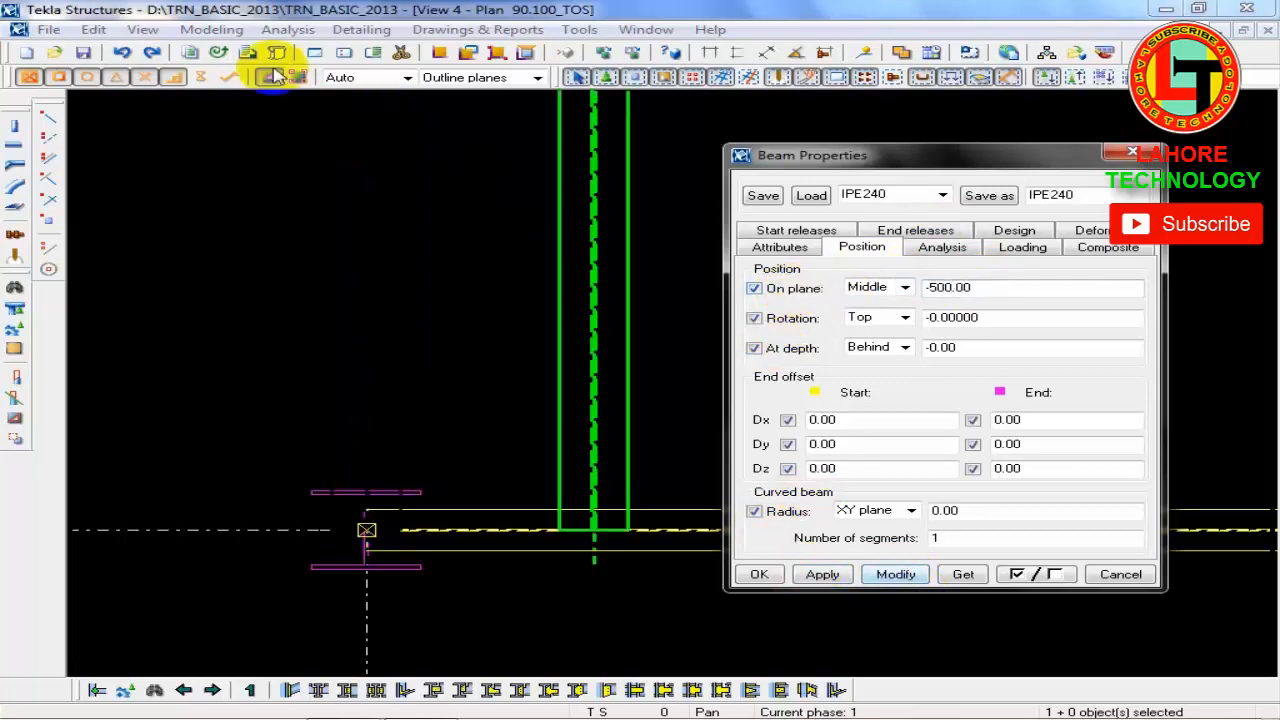
pyautogui.click(121, 52)
pyautogui.click(1120, 575)
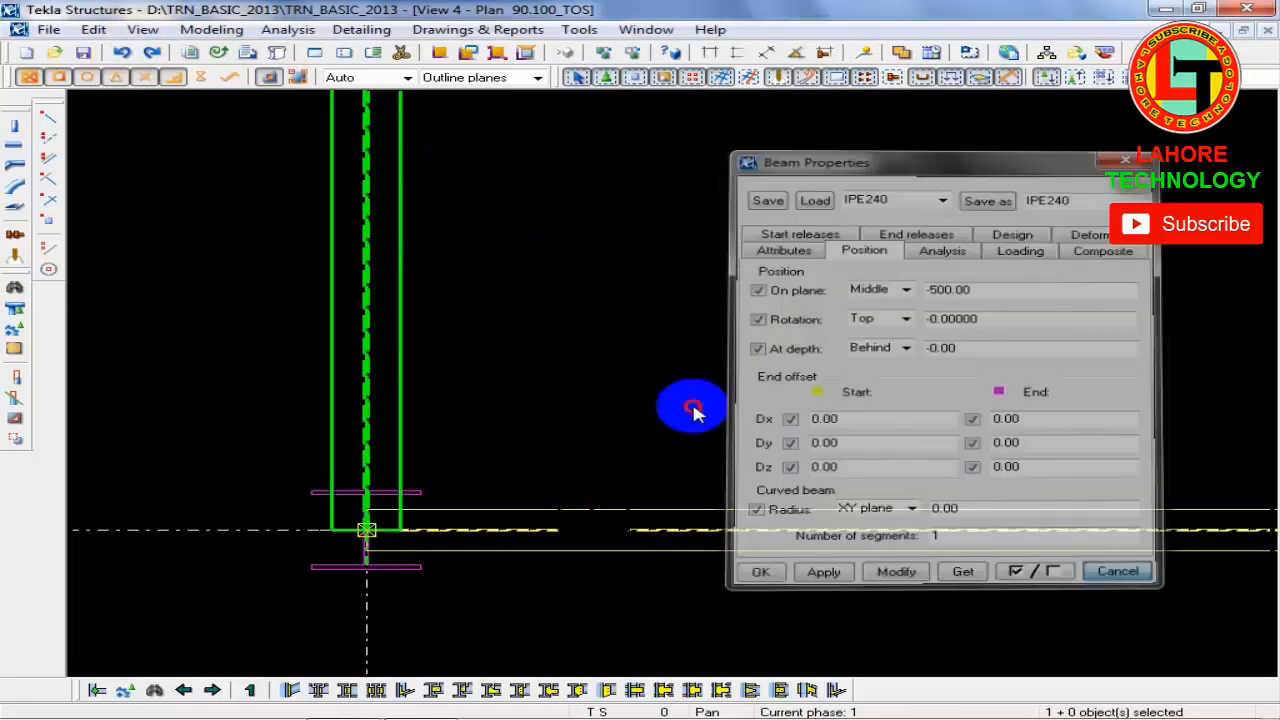
# Step: Switch to the 3D view, open the green beam's properties and examine how the beams meet the corner column
pyautogui.click(645, 29)
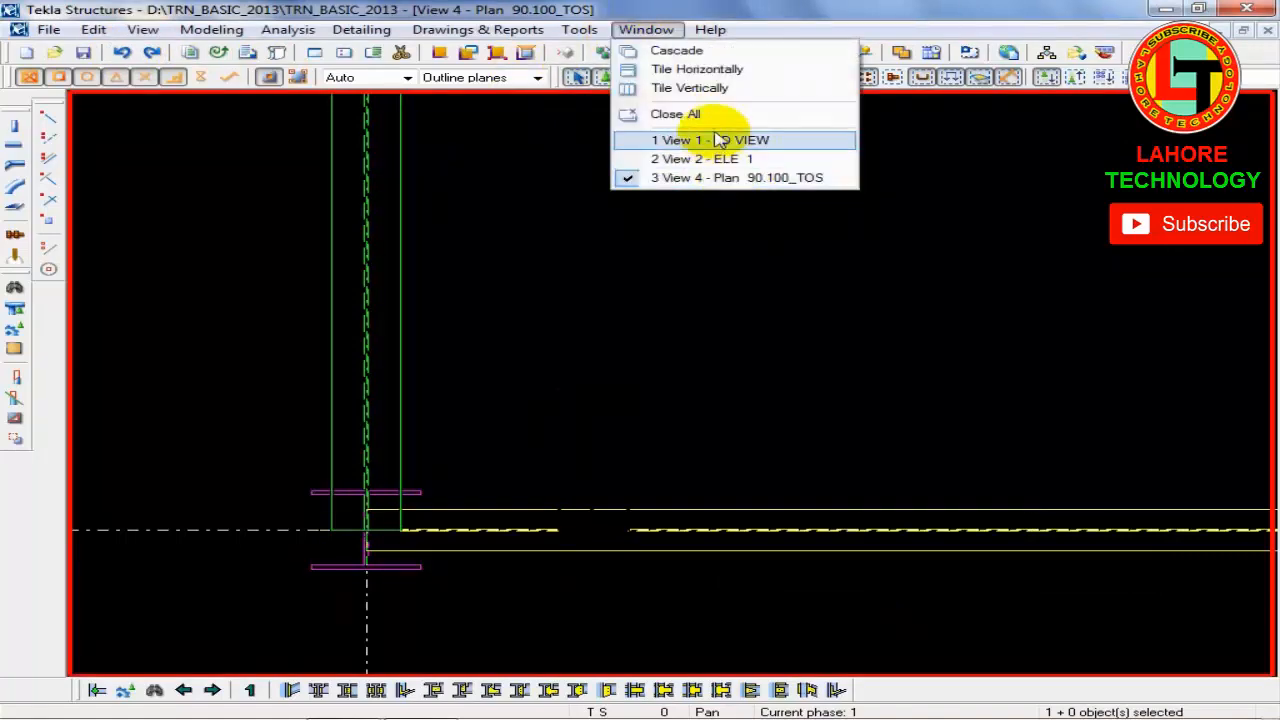
pyautogui.click(680, 140)
pyautogui.doubleClick(294, 345)
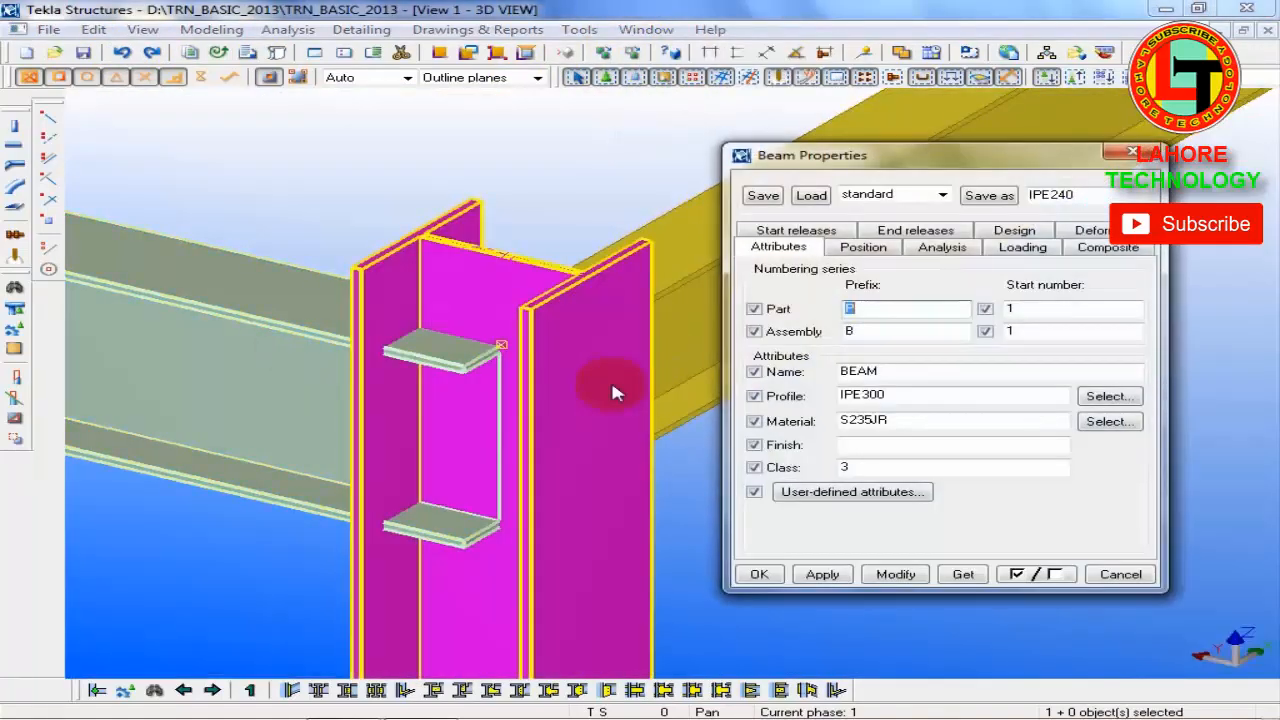
pyautogui.moveTo(510, 403); pyautogui.dragTo(457, 406, button='middle')
pyautogui.click(454, 348)
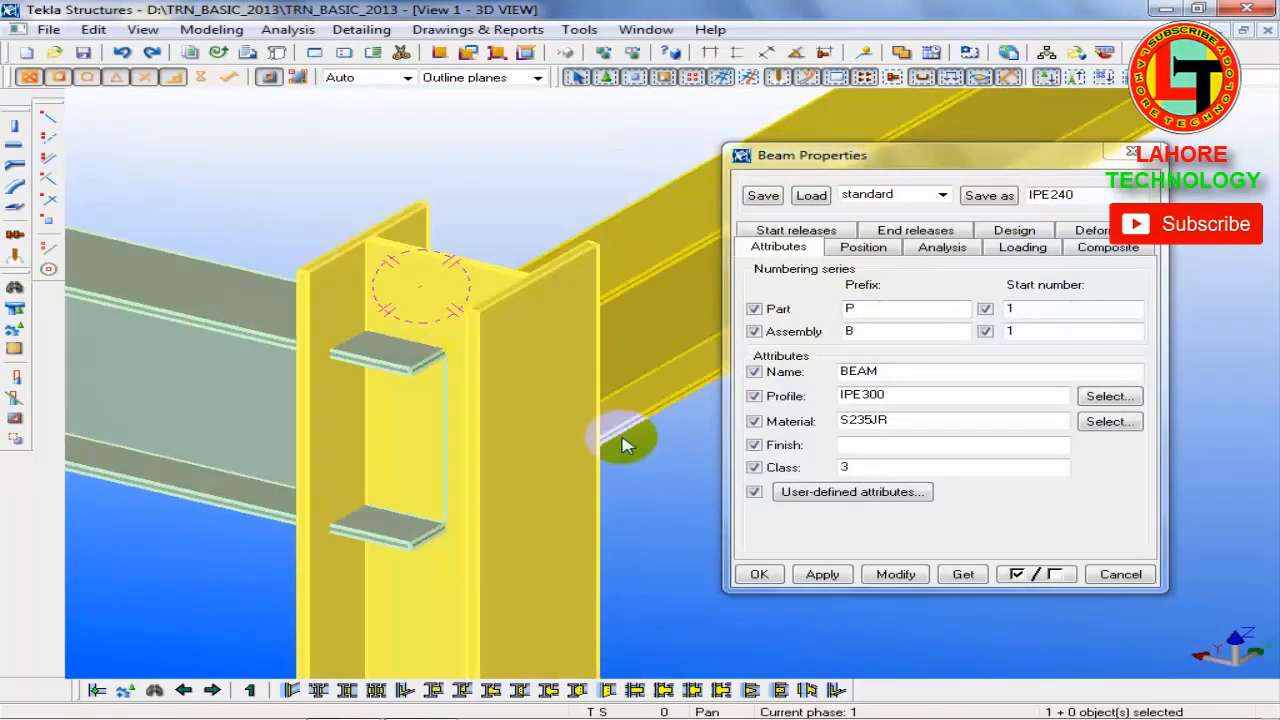
pyautogui.click(701, 652)
pyautogui.click(380, 443)
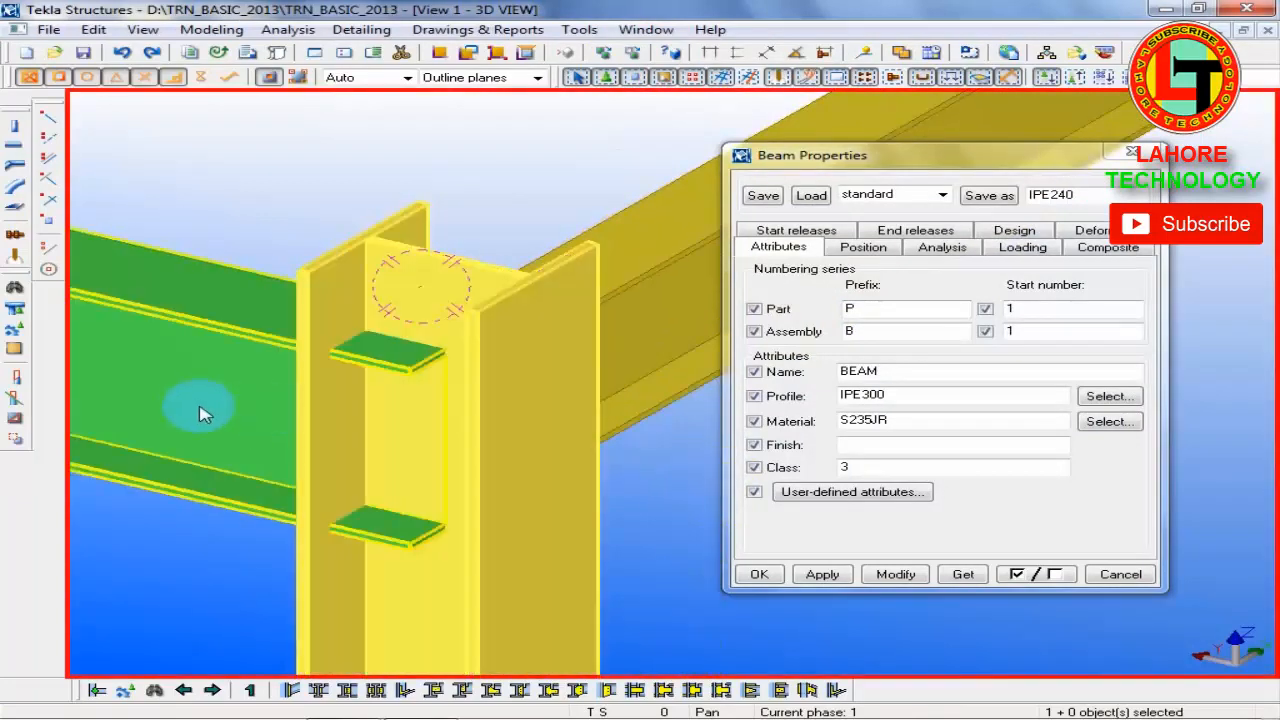
pyautogui.click(200, 409)
pyautogui.click(183, 215)
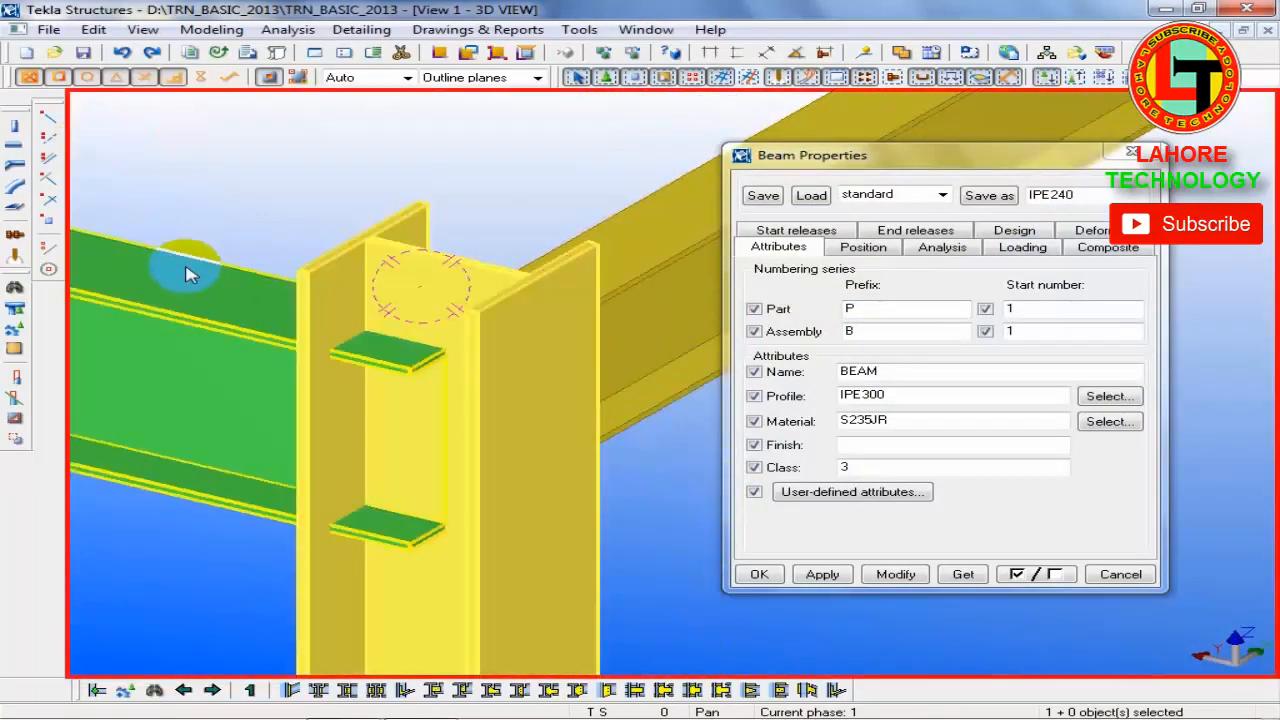
pyautogui.scroll(-3, 300, 273)
pyautogui.click(235, 278)
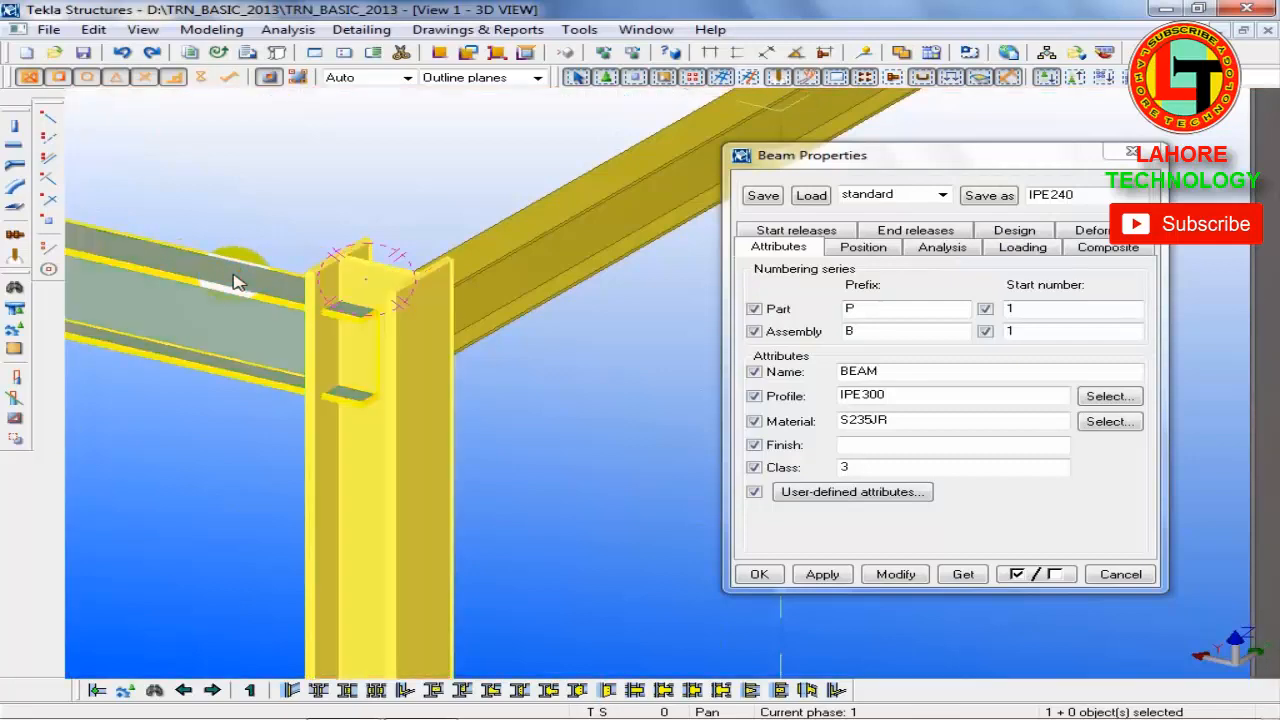
pyautogui.scroll(3, 206, 278)
pyautogui.scroll(-6, 370, 279)
pyautogui.click(457, 433)
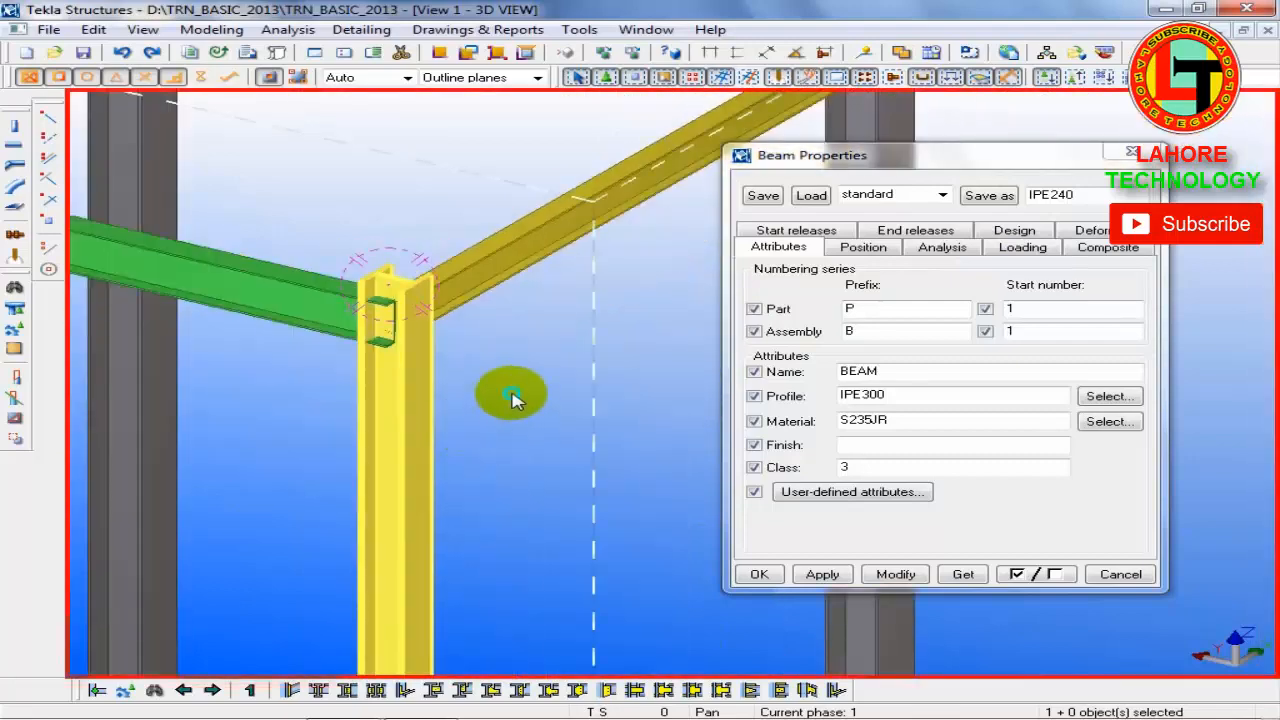
# Step: Clear the rotation center symbol from the 3D view and close the beam properties
pyautogui.rightClick(540, 395)
pyautogui.click(580, 506)
pyautogui.click(506, 341)
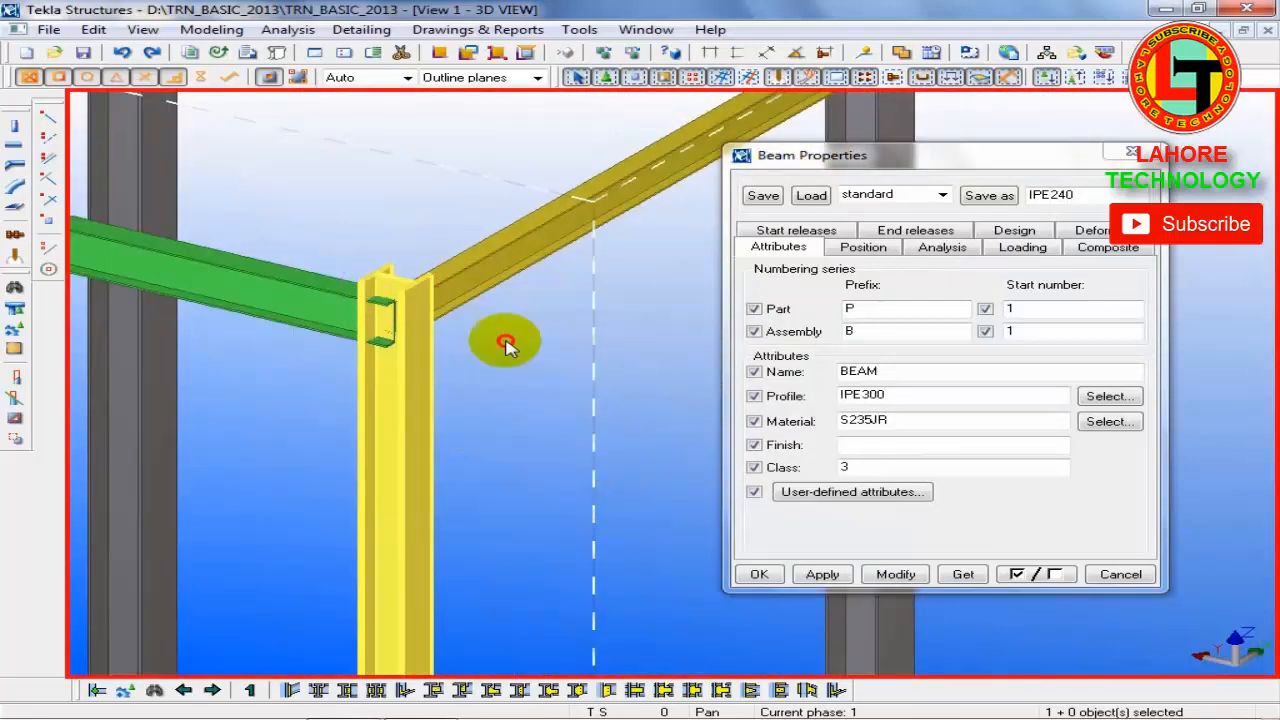
pyautogui.click(1120, 574)
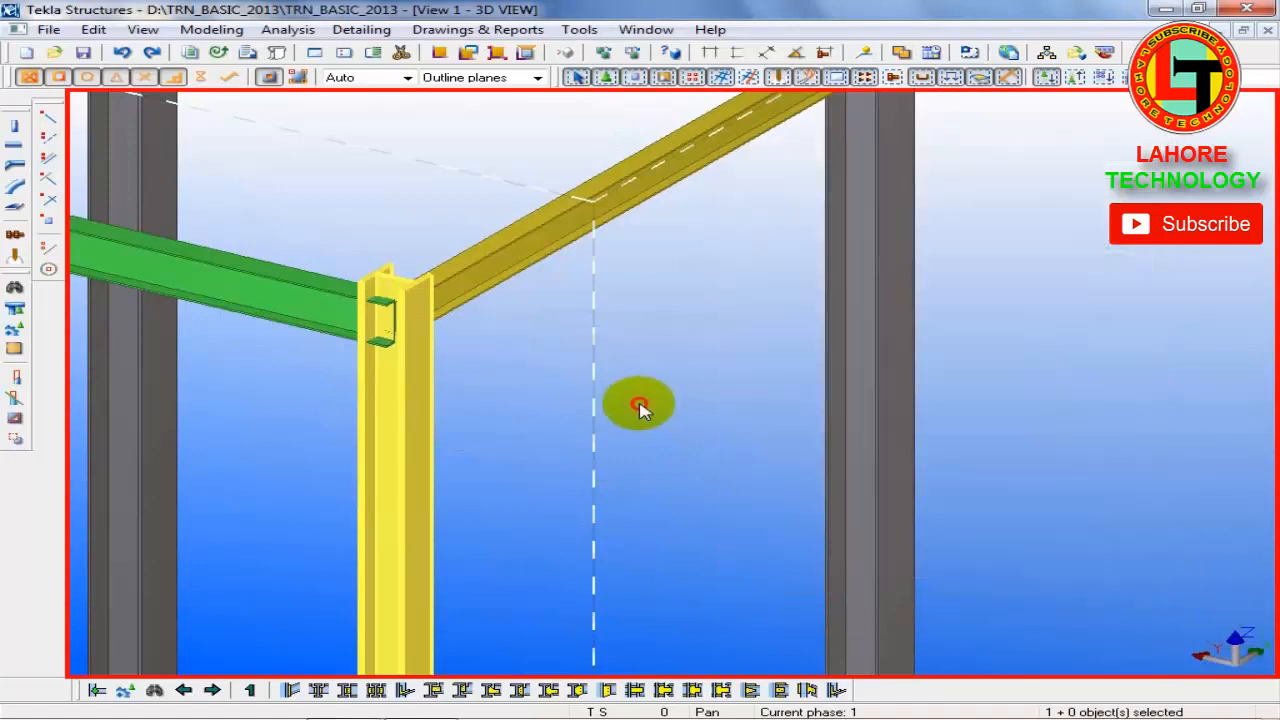
pyautogui.rightClick(588, 396)
pyautogui.click(668, 500)
# Step: Set the class of the corner column where the green and yellow beams meet to 1 and close its properties
pyautogui.doubleClick(406, 450)
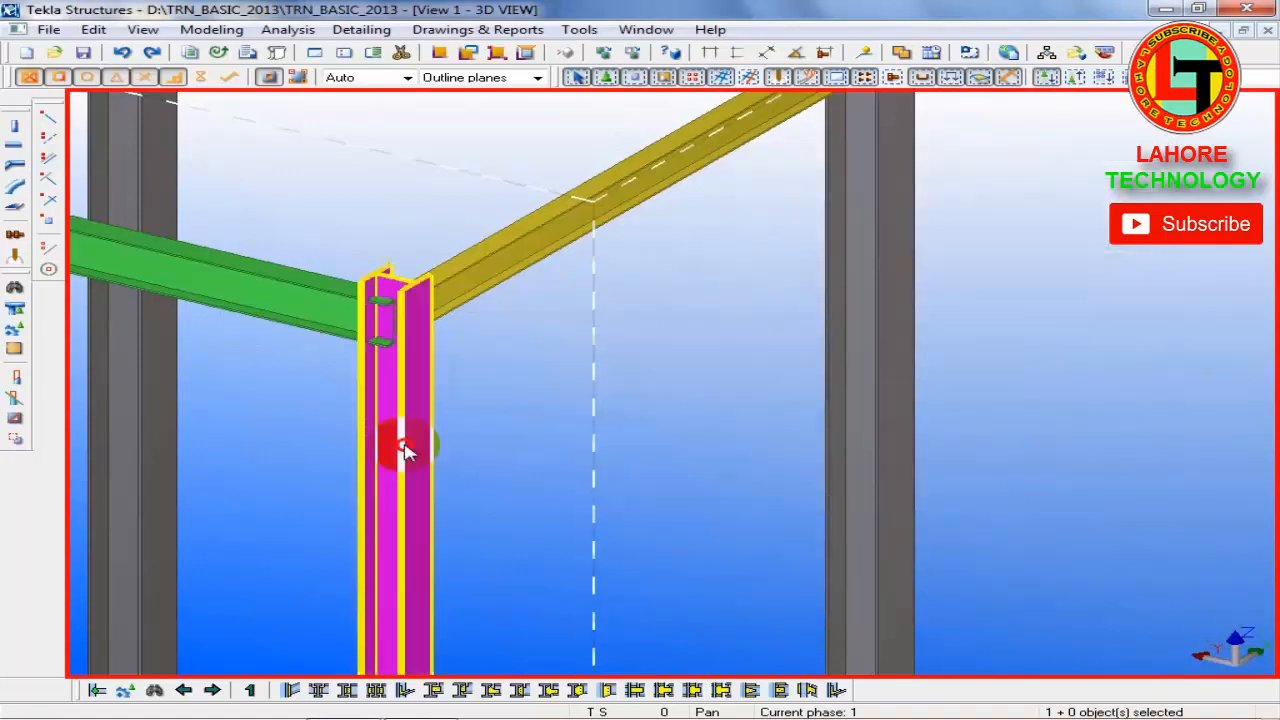
pyautogui.click(304, 476)
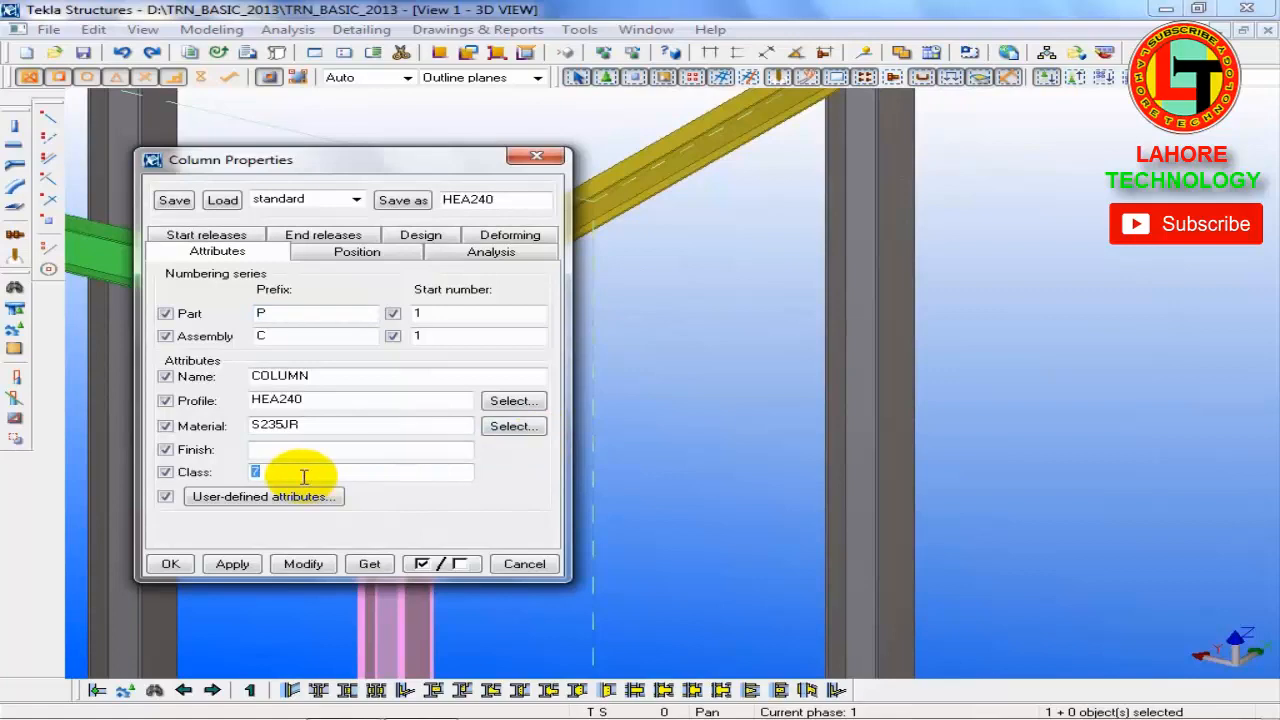
pyautogui.click(294, 566)
pyautogui.click(536, 562)
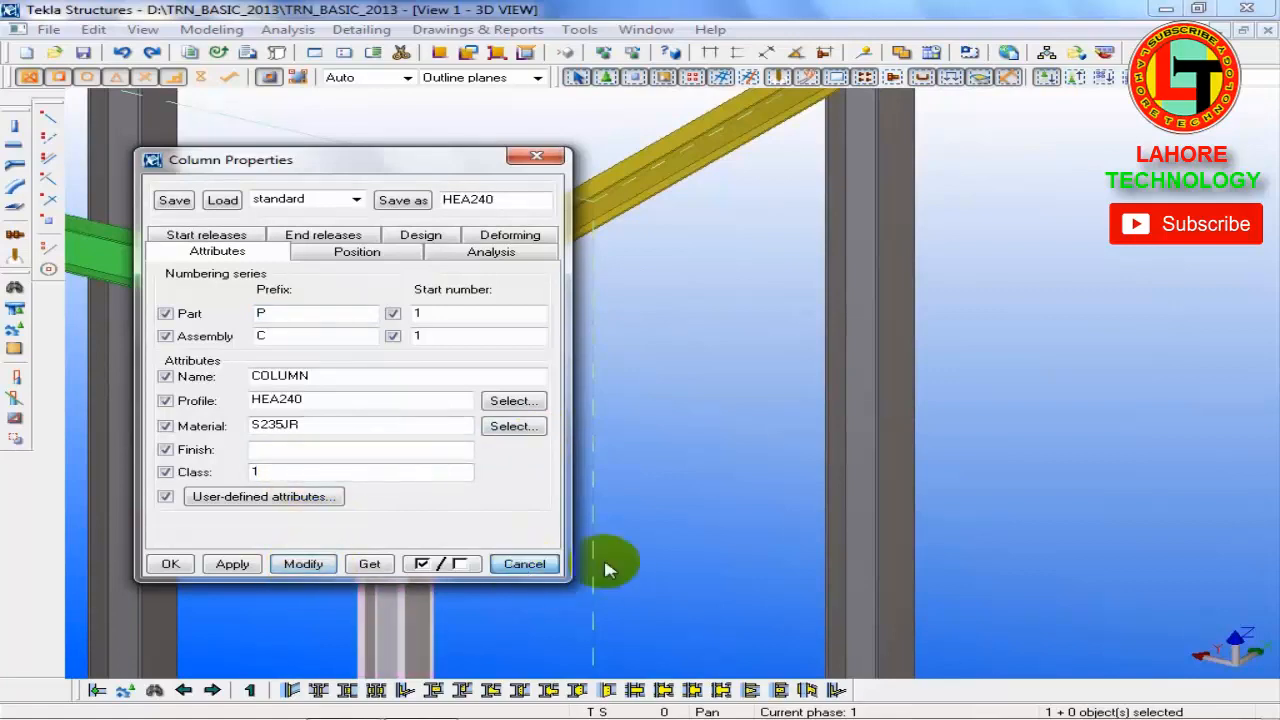
pyautogui.click(552, 422)
# Step: Change the class of the column at the green beam's other end to 1 and accept its properties
pyautogui.moveTo(557, 370); pyautogui.dragTo(720, 489, button='middle')
pyautogui.scroll(3, 547, 452)
pyautogui.click(544, 452)
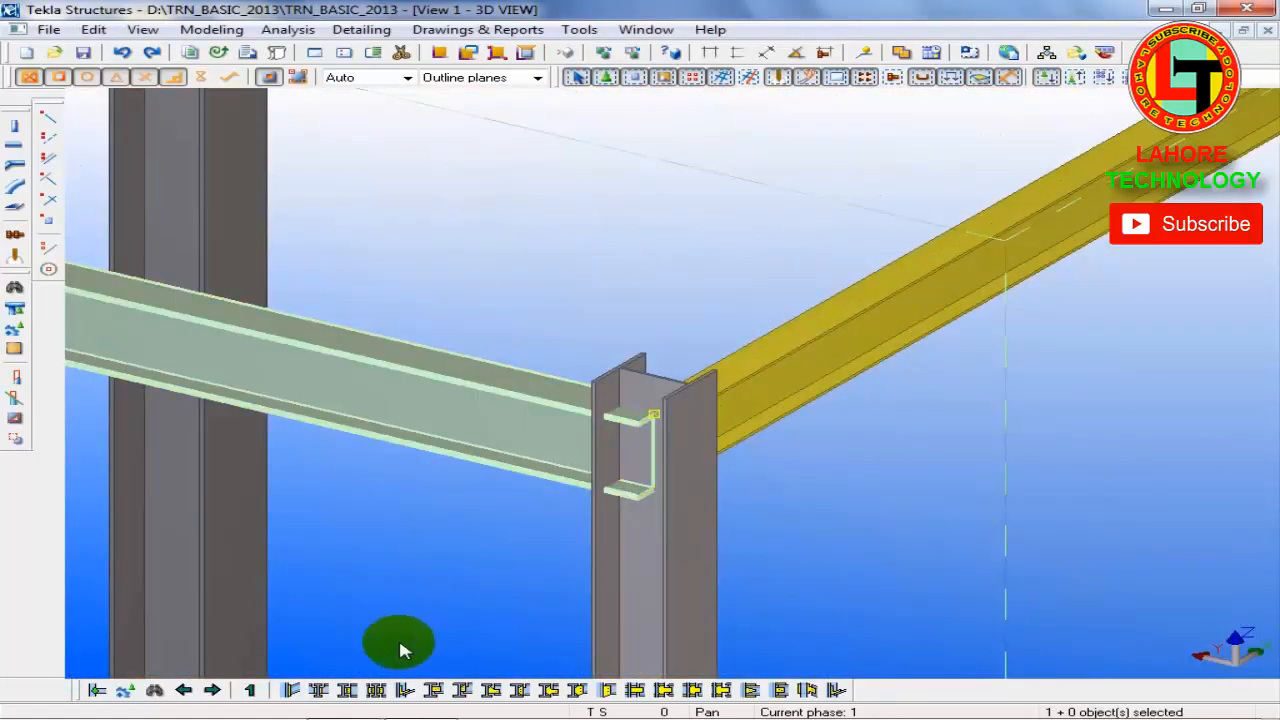
pyautogui.moveTo(401, 645); pyautogui.dragTo(298, 648, button='middle')
pyautogui.scroll(2, 299, 648)
pyautogui.scroll(-6, 807, 645)
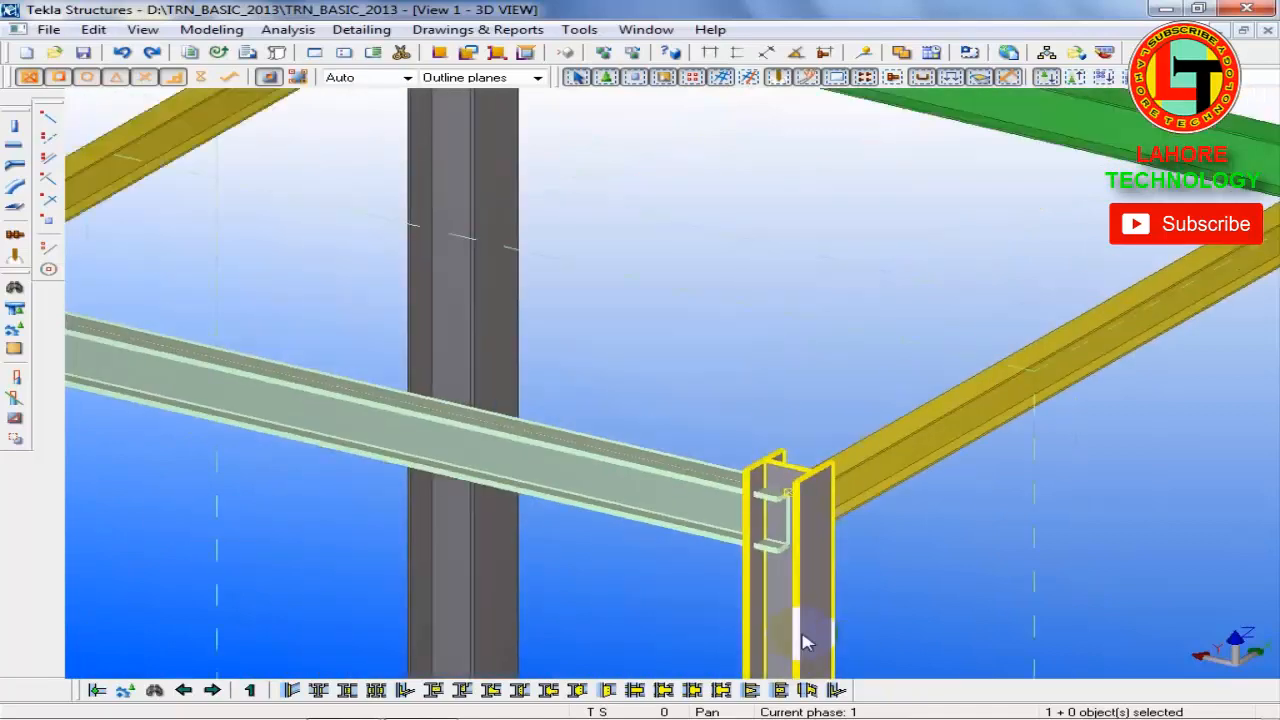
pyautogui.scroll(5, 325, 512)
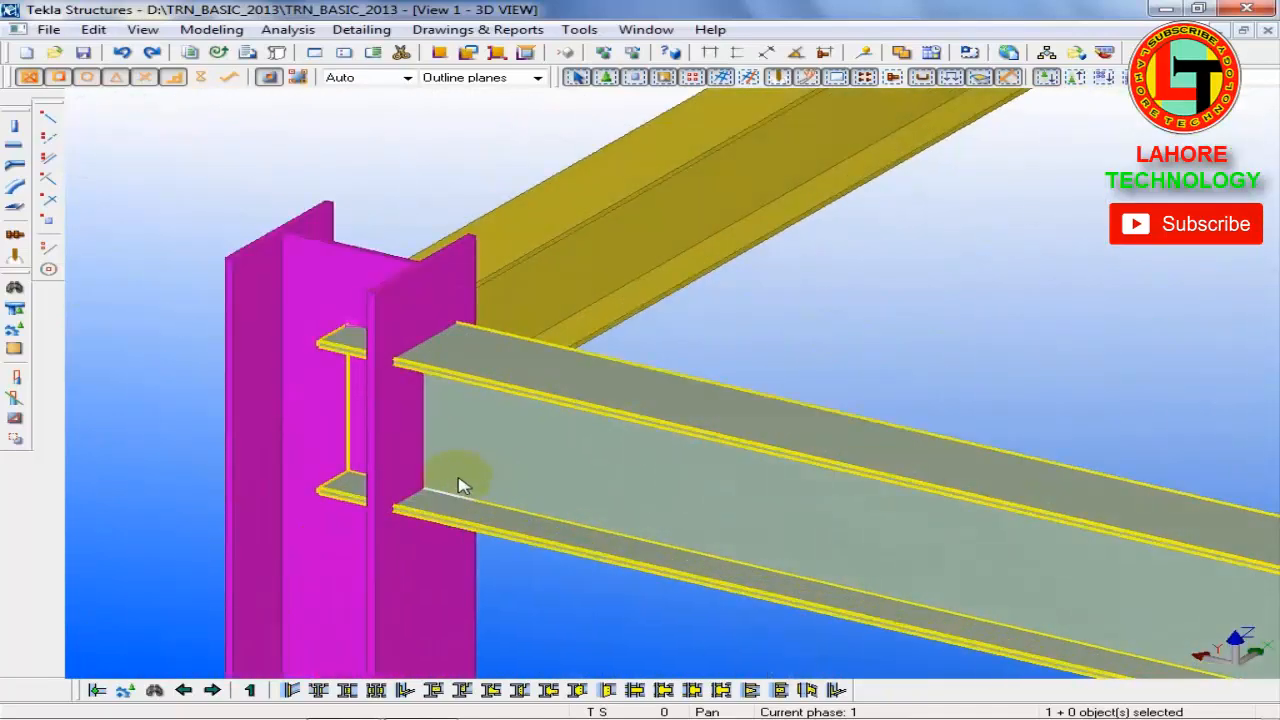
pyautogui.scroll(-3, 460, 485)
pyautogui.doubleClick(300, 598)
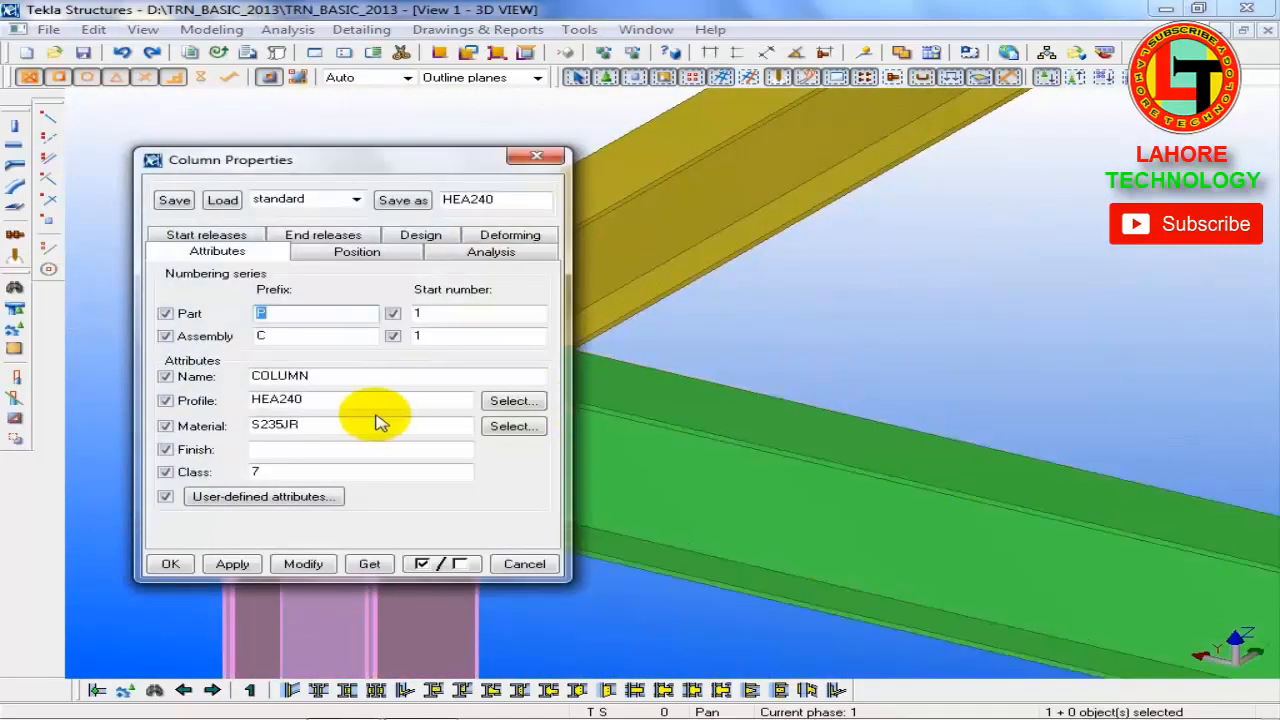
pyautogui.click(303, 564)
pyautogui.click(171, 564)
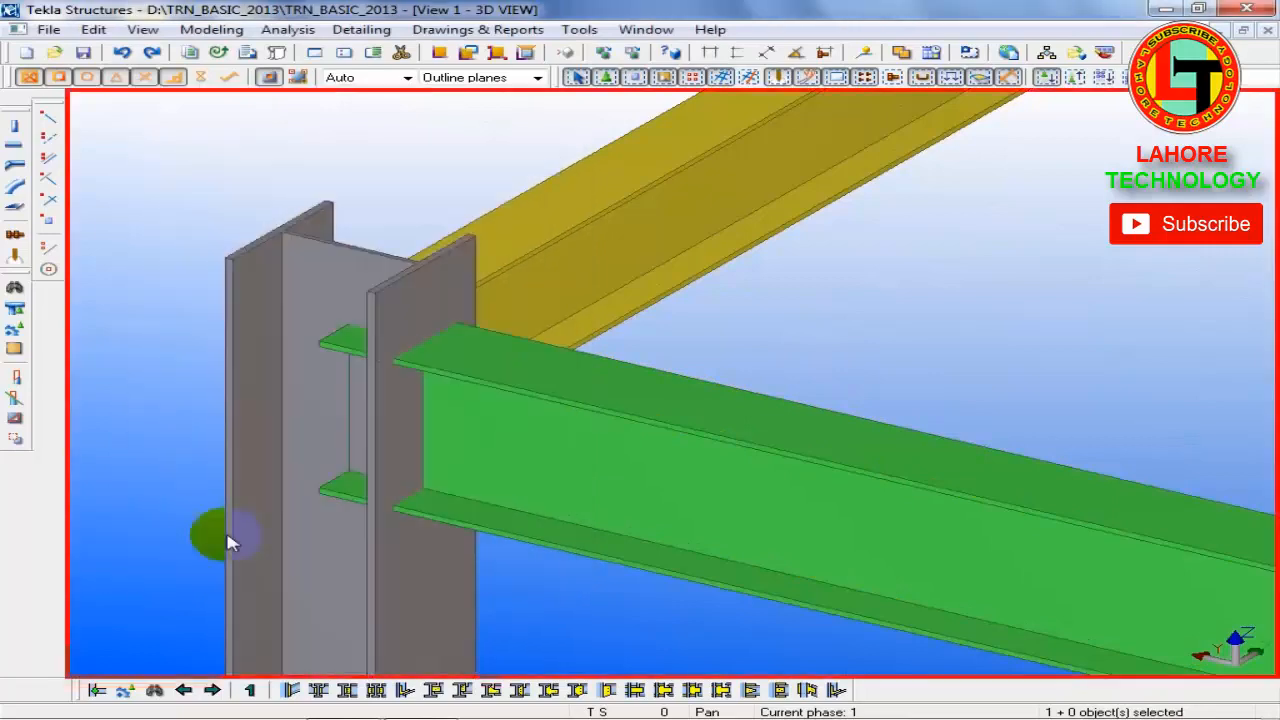
# Step: Open the green beam's position properties in the 3D view and apply a 45 rotation angle with Top rotation
pyautogui.click(663, 520)
pyautogui.keyDown('ctrl'); pyautogui.moveTo(252, 600); pyautogui.dragTo(523, 390, button='middle'); pyautogui.keyUp('ctrl')
pyautogui.doubleClick(523, 390)
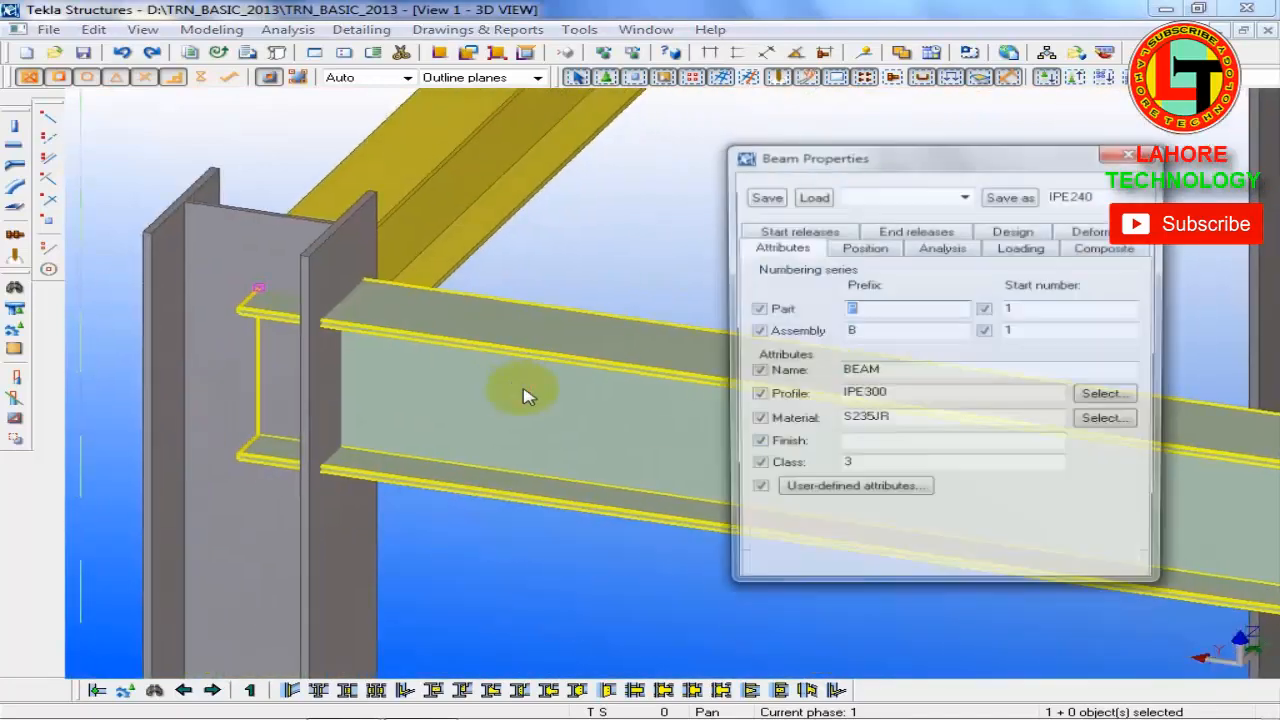
pyautogui.click(863, 248)
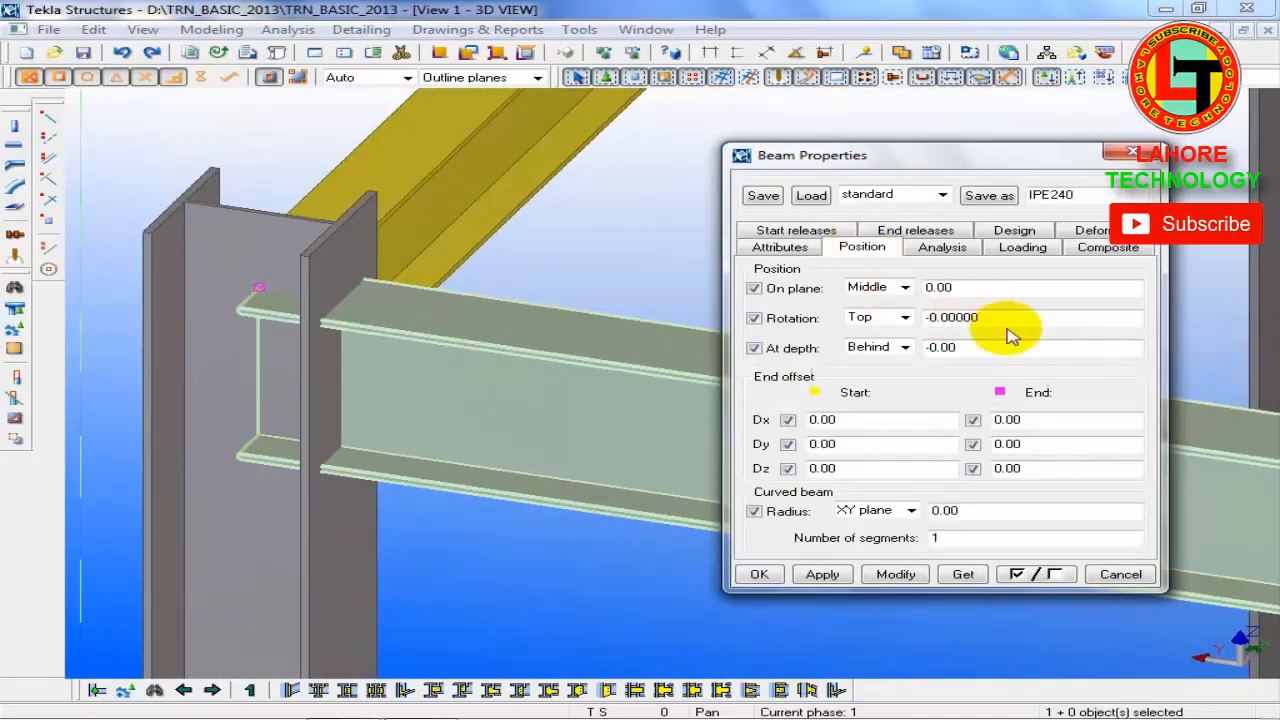
pyautogui.moveTo(1025, 320); pyautogui.dragTo(848, 345)
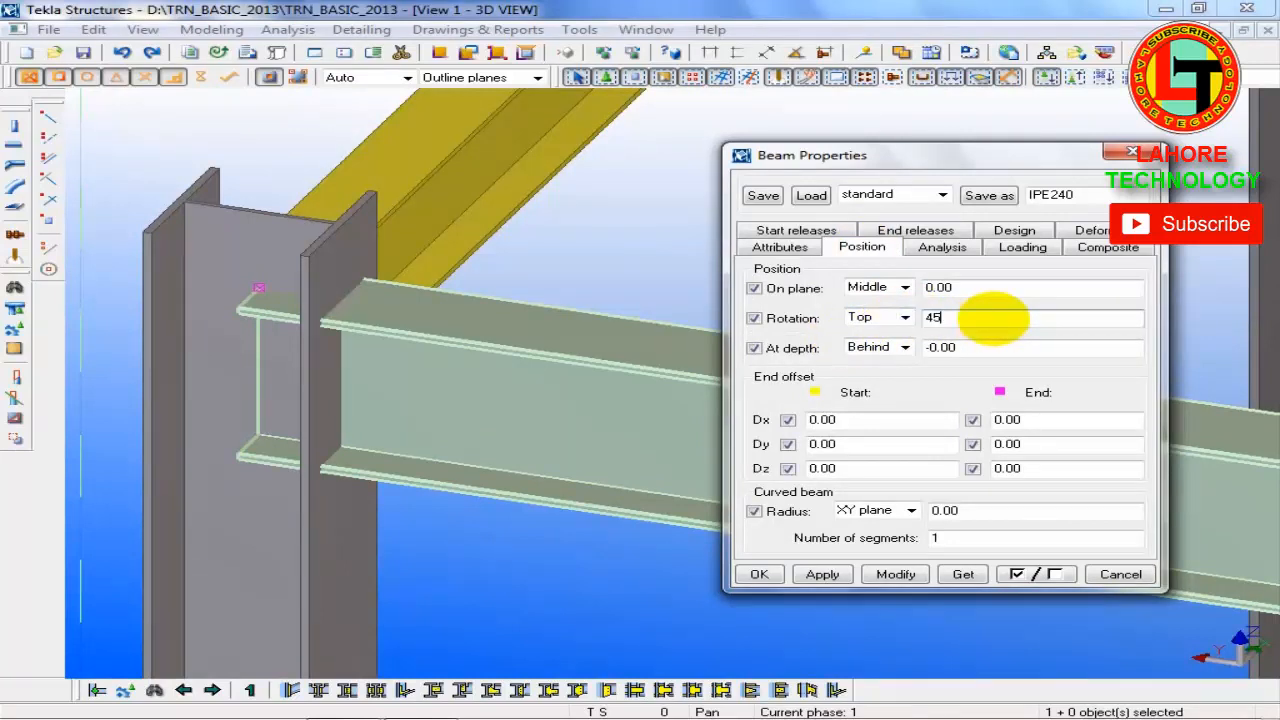
pyautogui.click(893, 575)
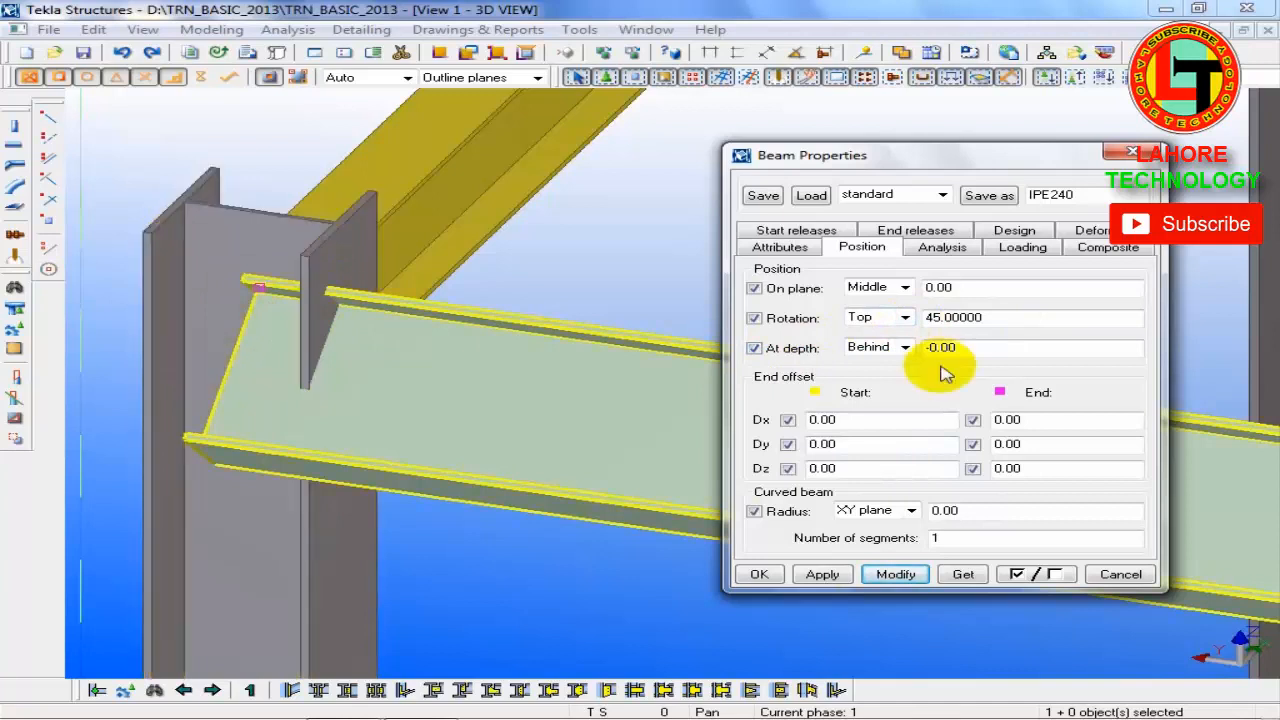
# Step: Apply Middle as the green beam's depth position and change its rotation angle to 90
pyautogui.click(904, 348)
pyautogui.click(865, 363)
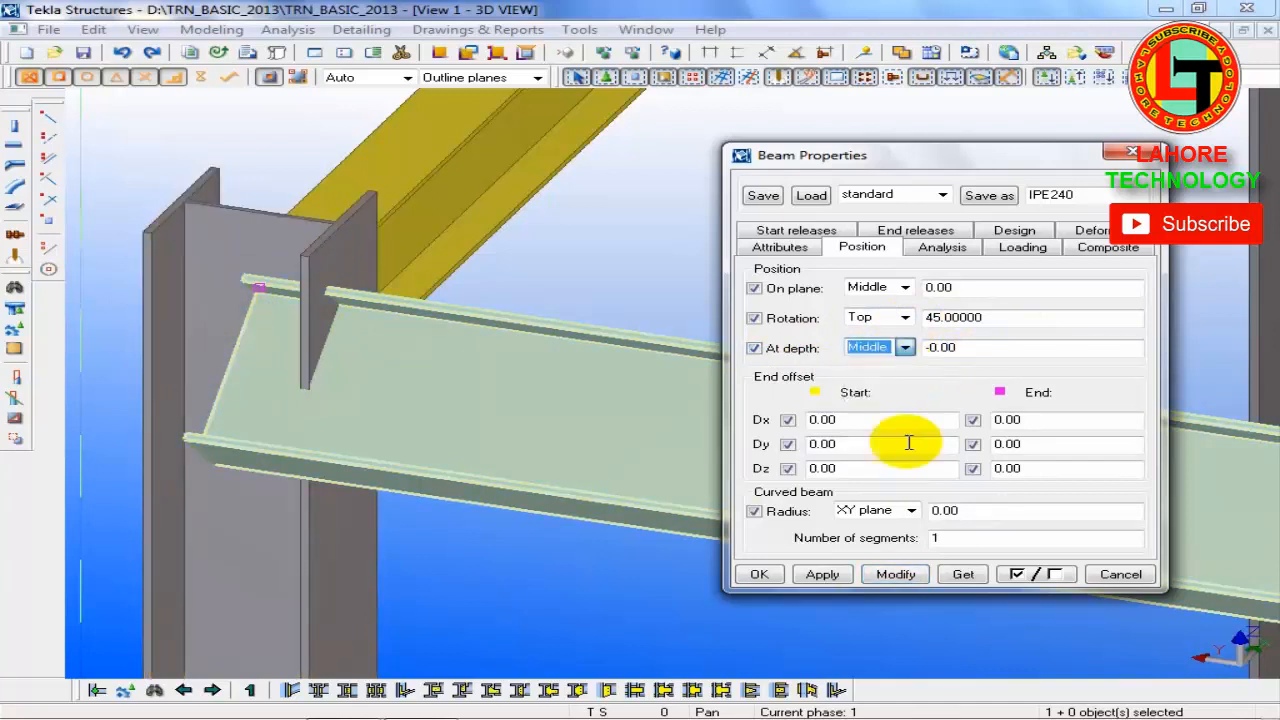
pyautogui.click(890, 575)
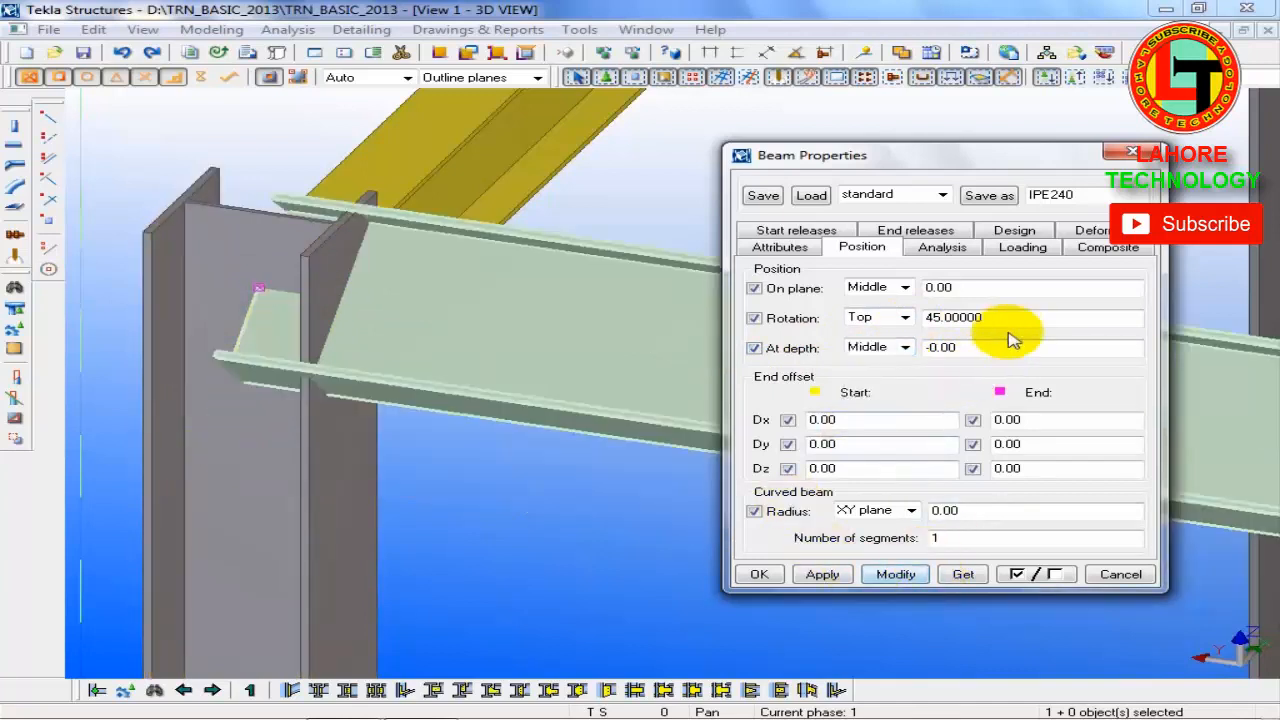
pyautogui.moveTo(985, 318); pyautogui.dragTo(815, 325)
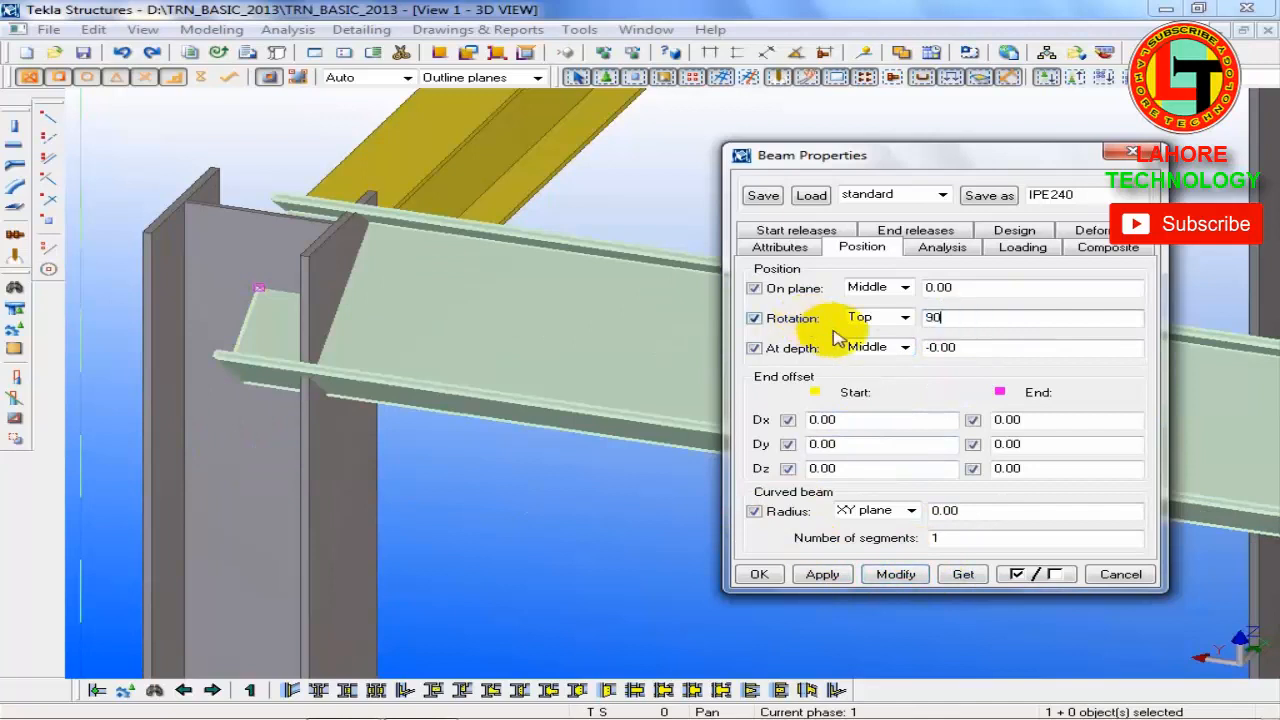
pyautogui.click(896, 576)
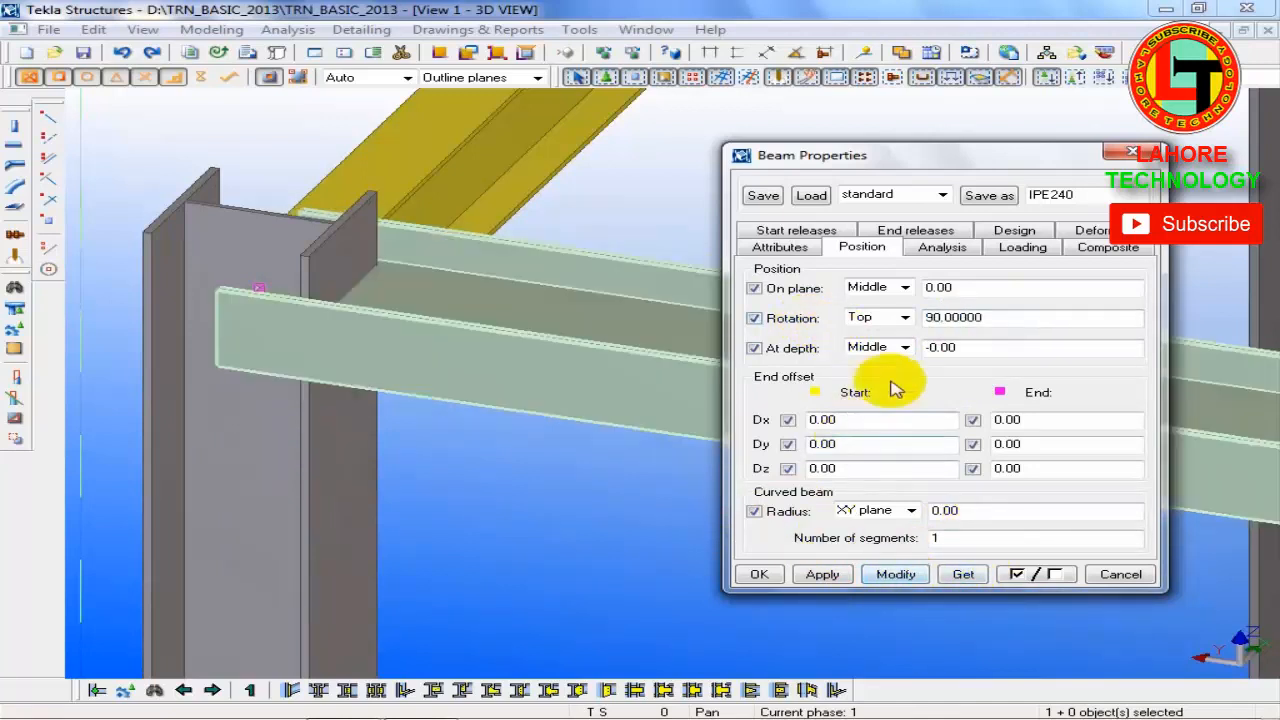
# Step: Set the green beam's rotation to Front with an angle of 0 and deselect the beam to inspect it
pyautogui.moveTo(1034, 320); pyautogui.dragTo(815, 320)
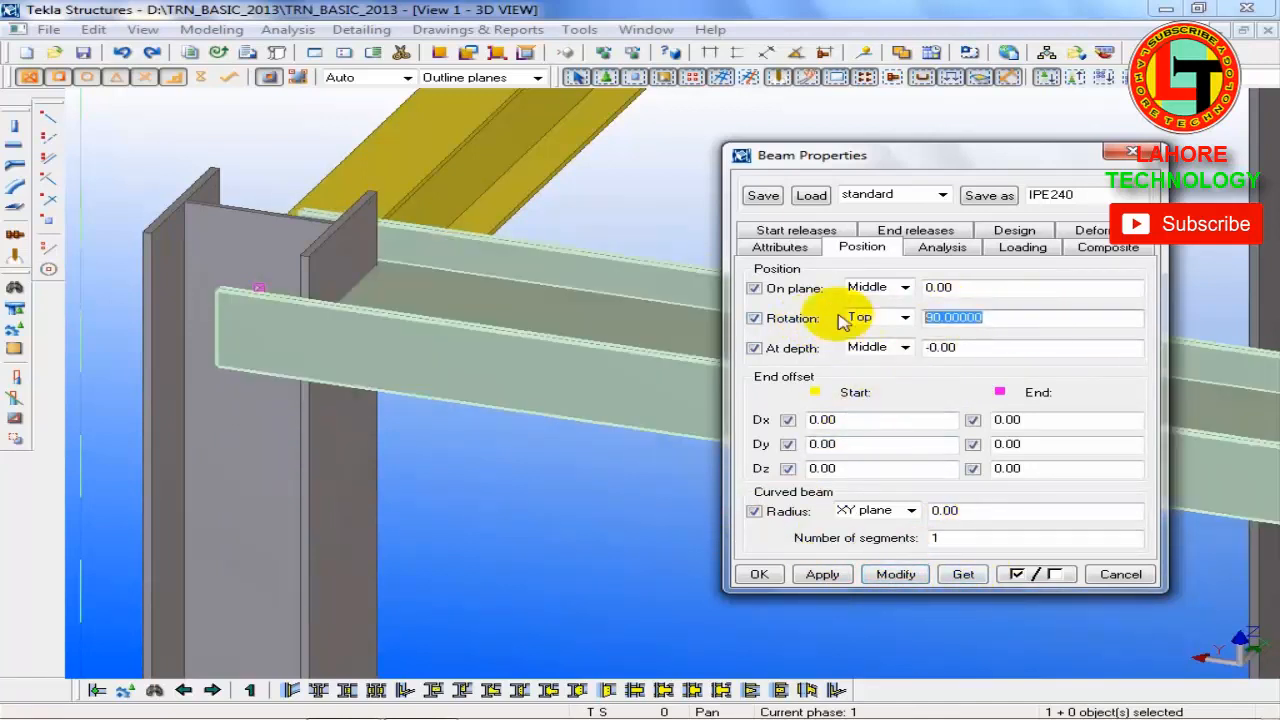
pyautogui.write('0')
pyautogui.click(904, 317)
pyautogui.click(880, 334)
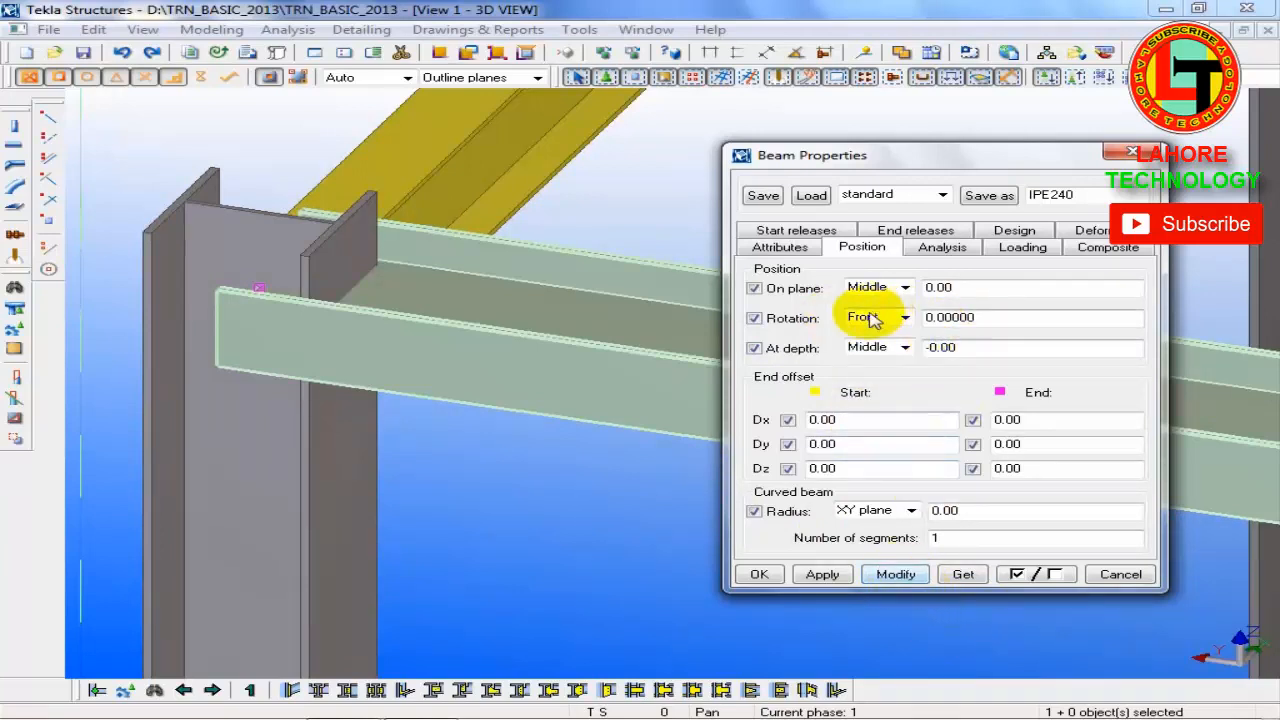
pyautogui.click(600, 420)
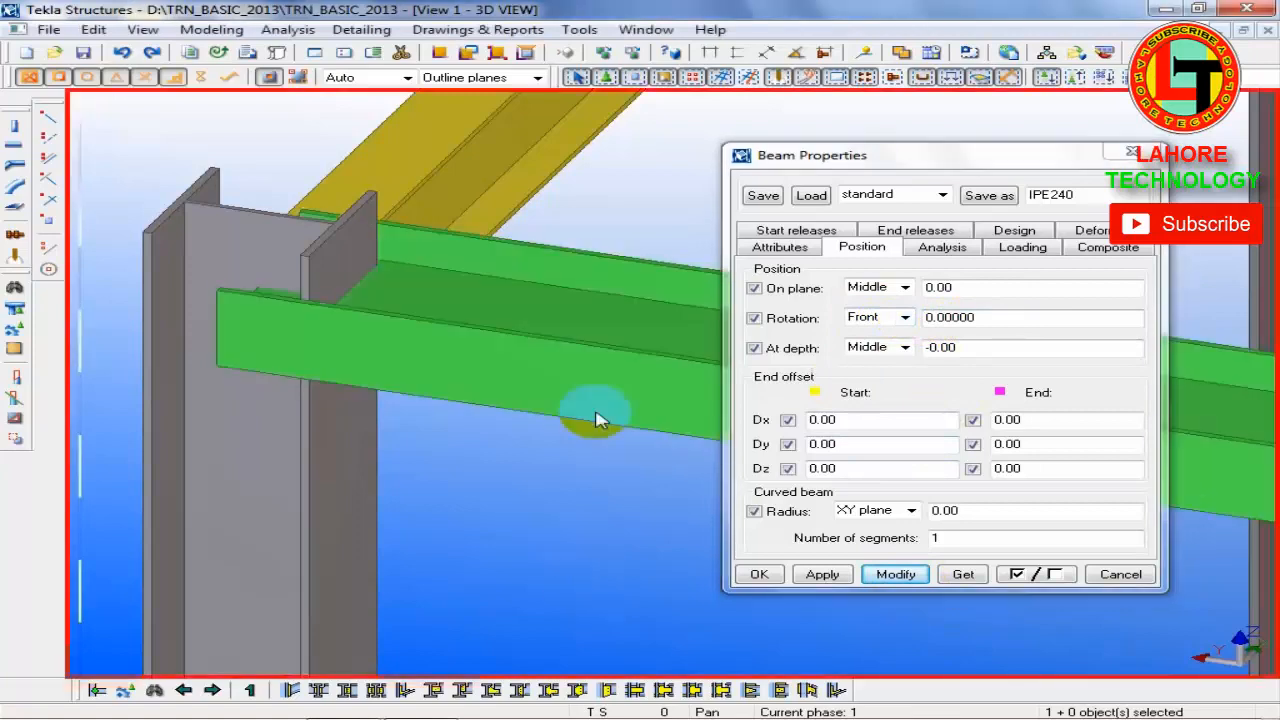
# Step: Change the green beam's rotation from Front to Top and apply it to the model
pyautogui.click(905, 318)
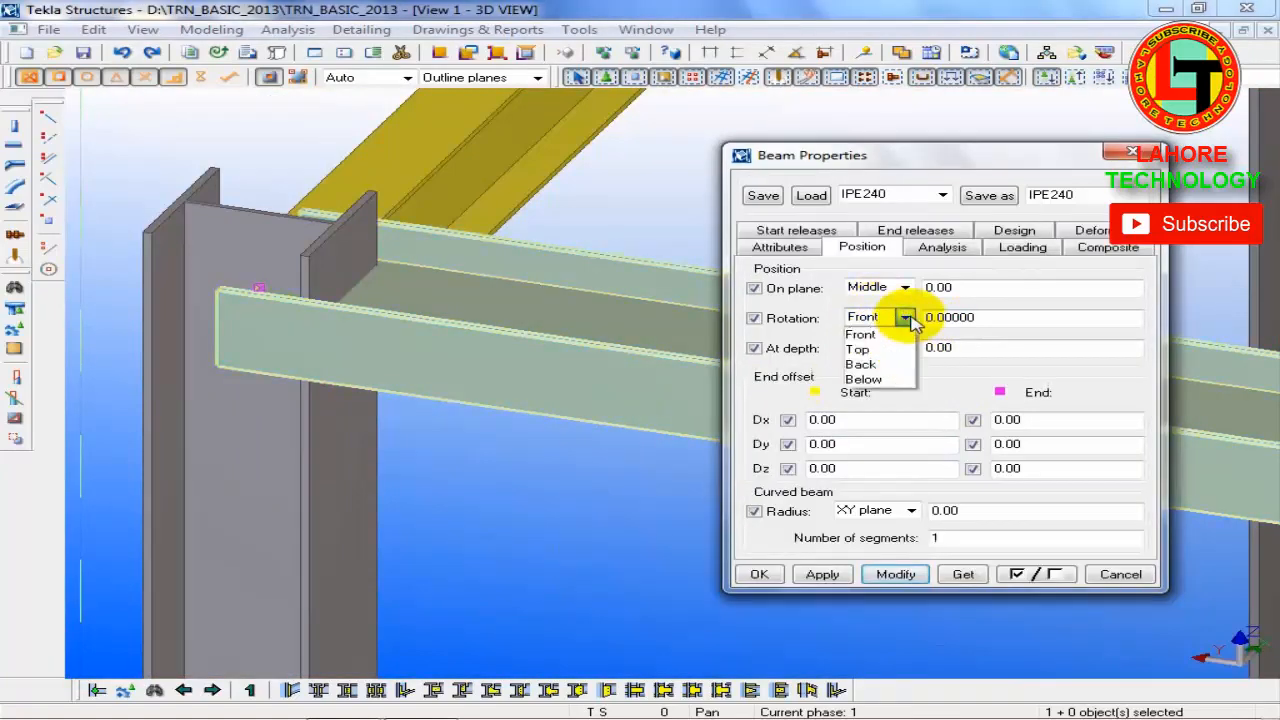
pyautogui.click(875, 350)
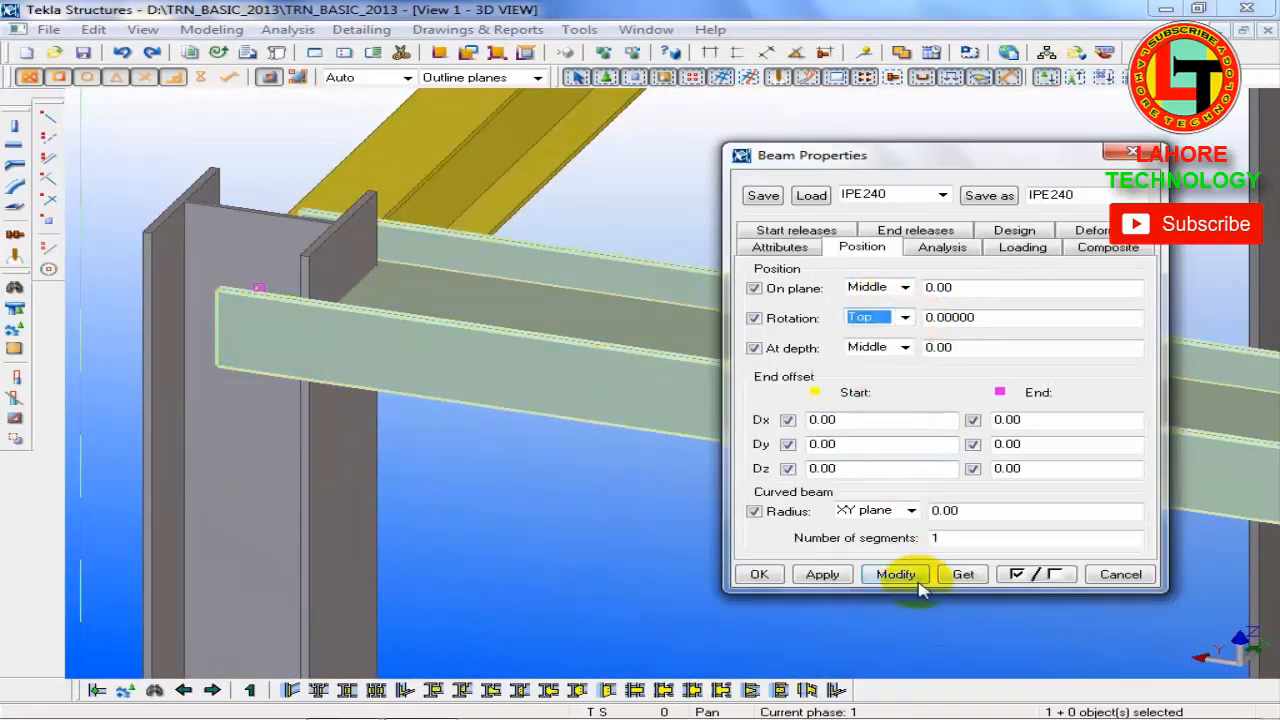
pyautogui.click(900, 574)
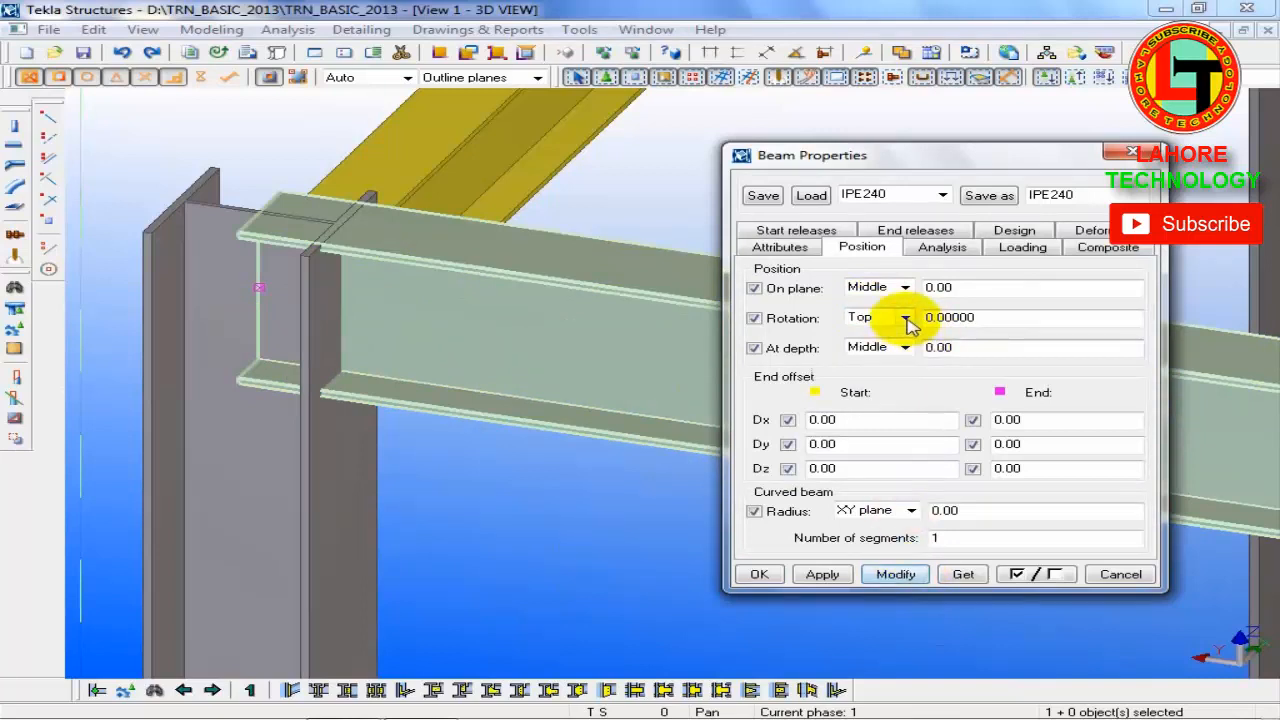
# Step: Apply a rotation angle of 45 to the green beam, followed by -45, to compare the tilt directions
pyautogui.moveTo(1000, 315); pyautogui.dragTo(850, 326)
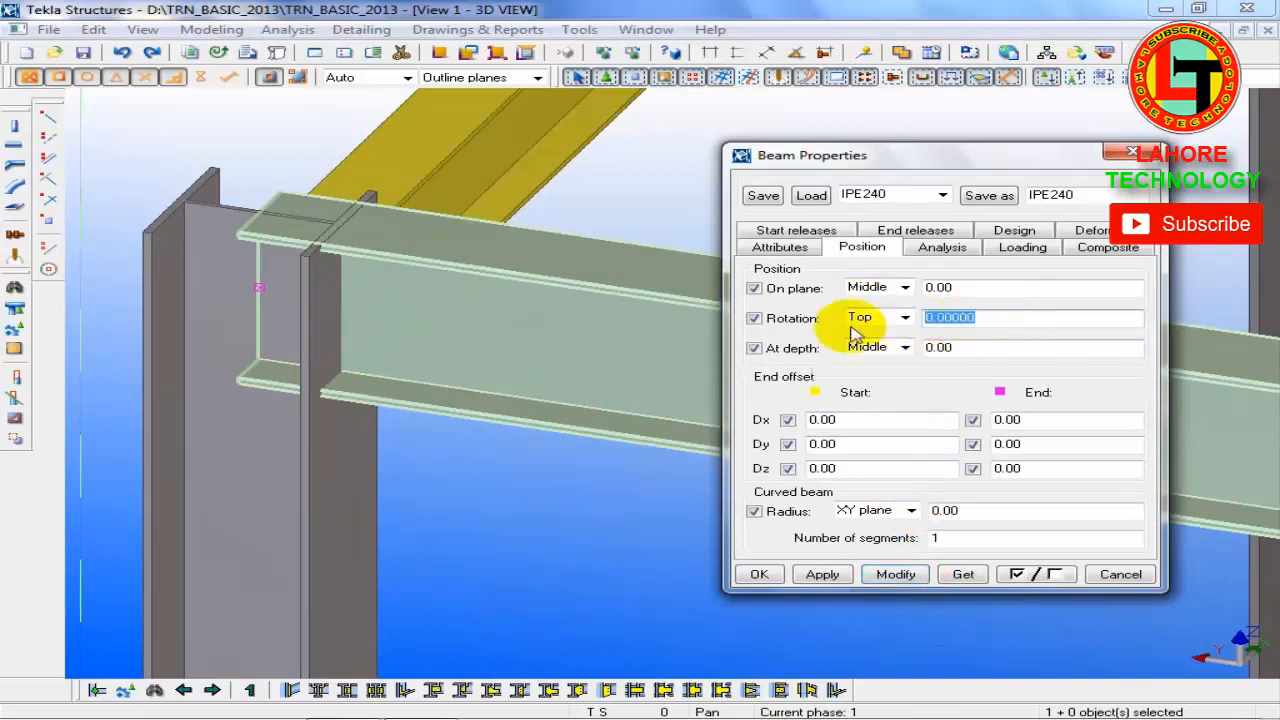
pyautogui.click(895, 576)
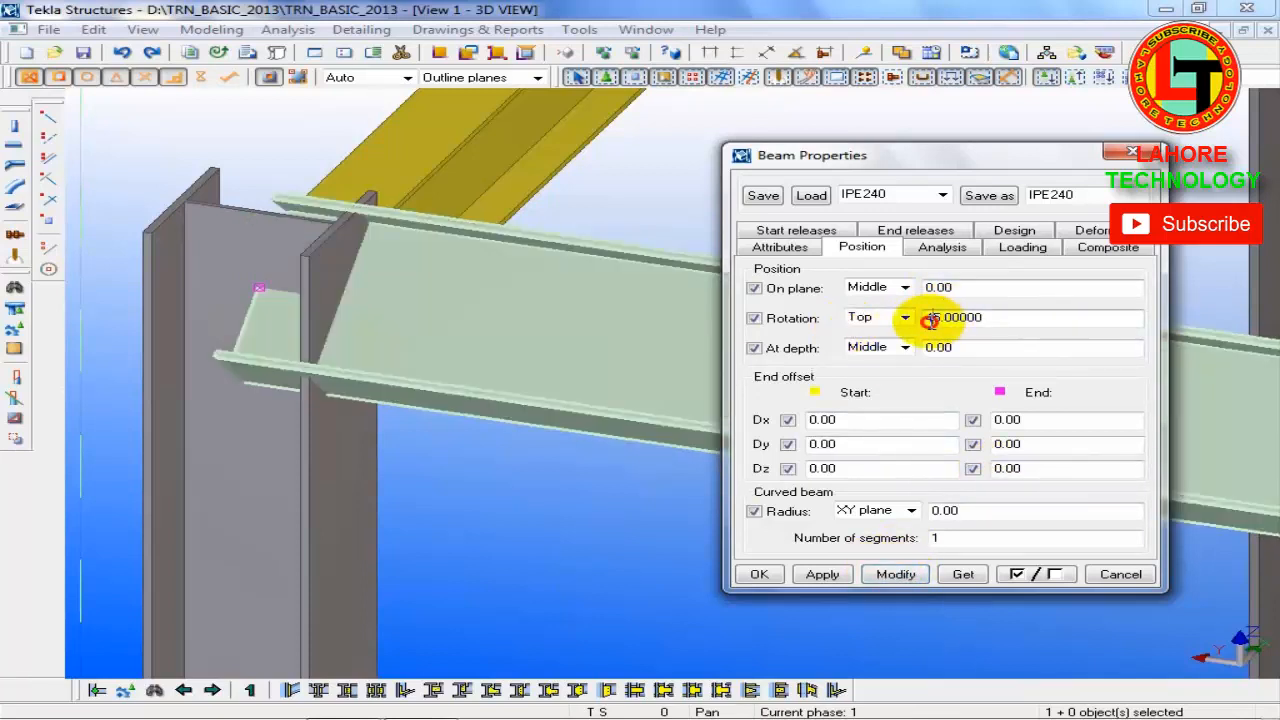
pyautogui.write('-')
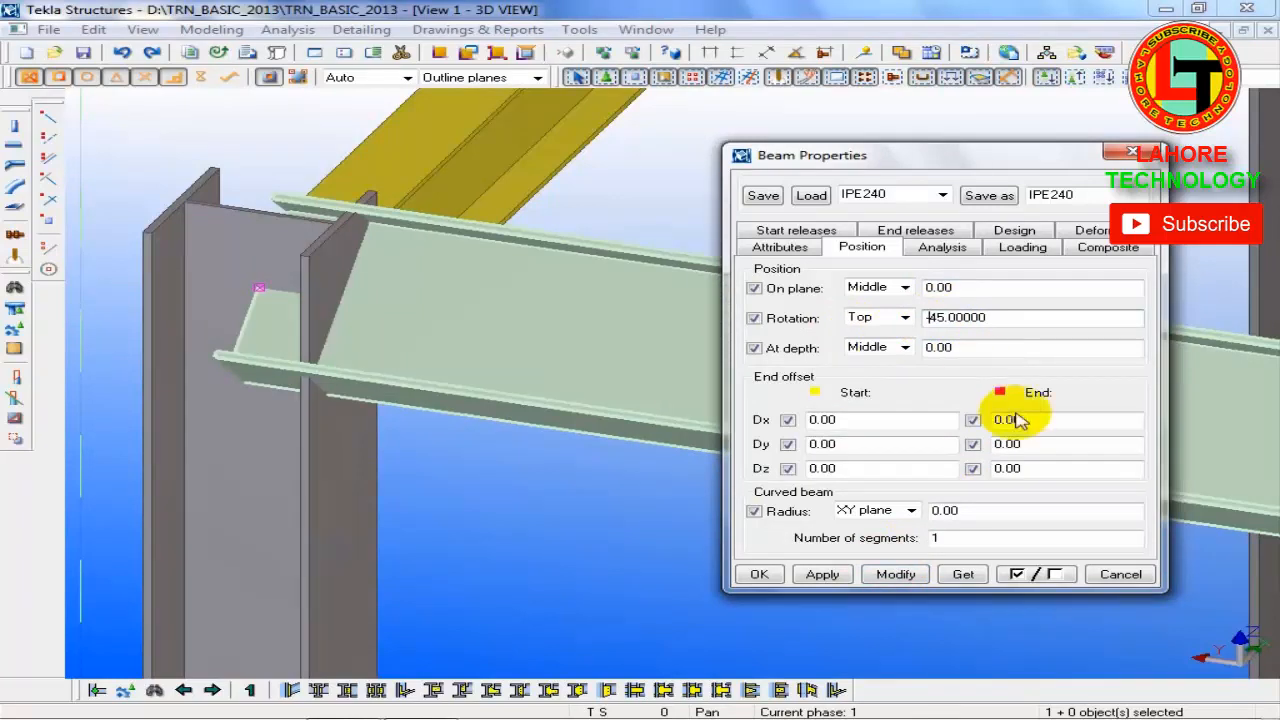
pyautogui.click(893, 576)
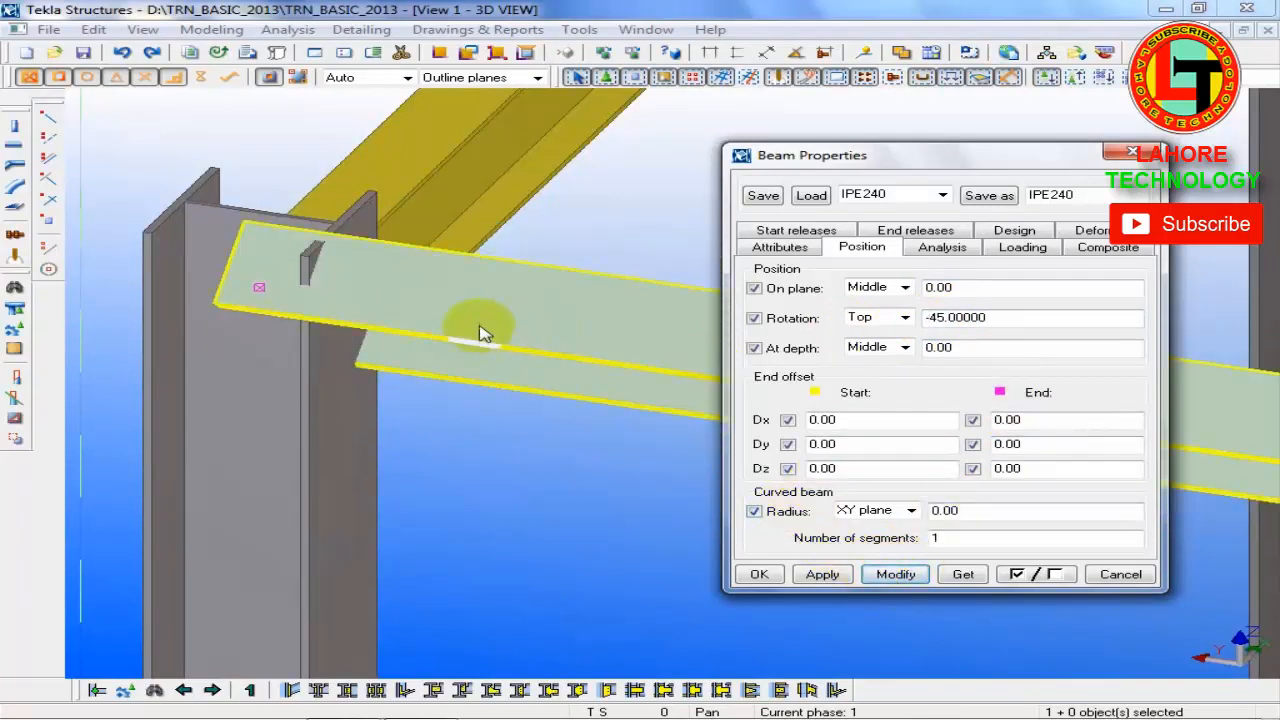
# Step: Undo the last two rotation changes on the green beam and reset its rotation angle to 0
pyautogui.click(121, 52)
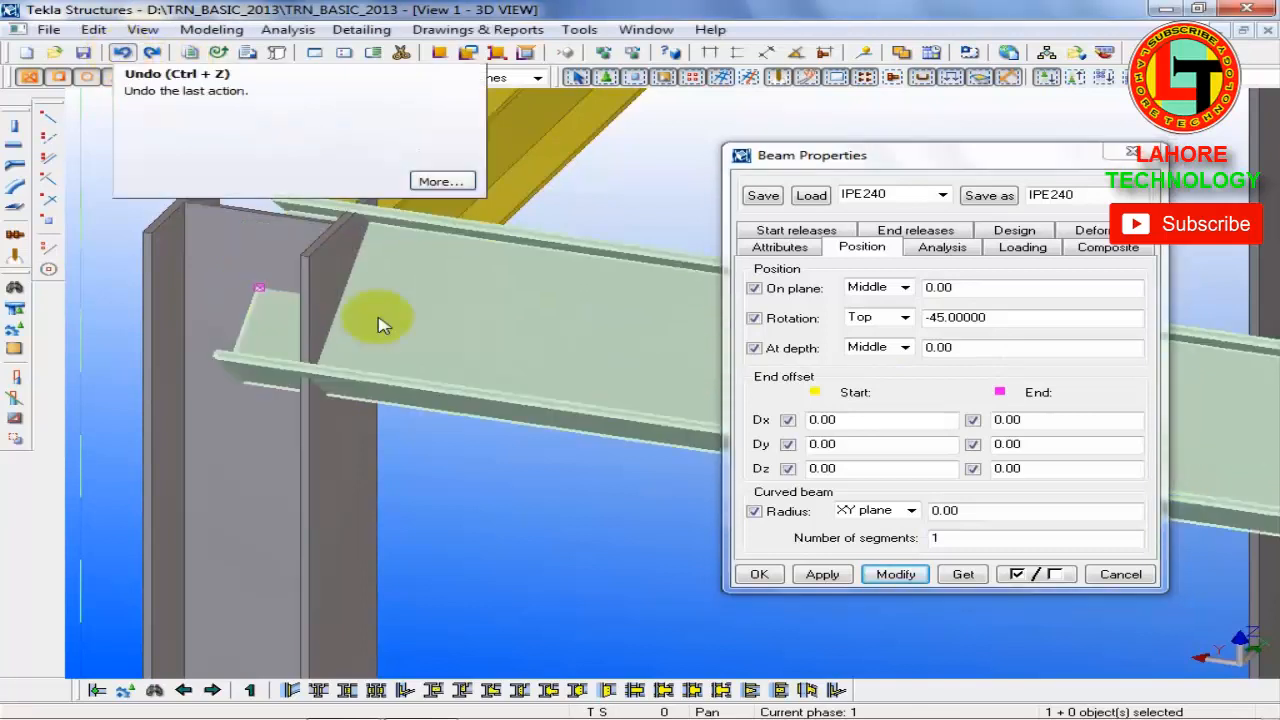
pyautogui.click(121, 52)
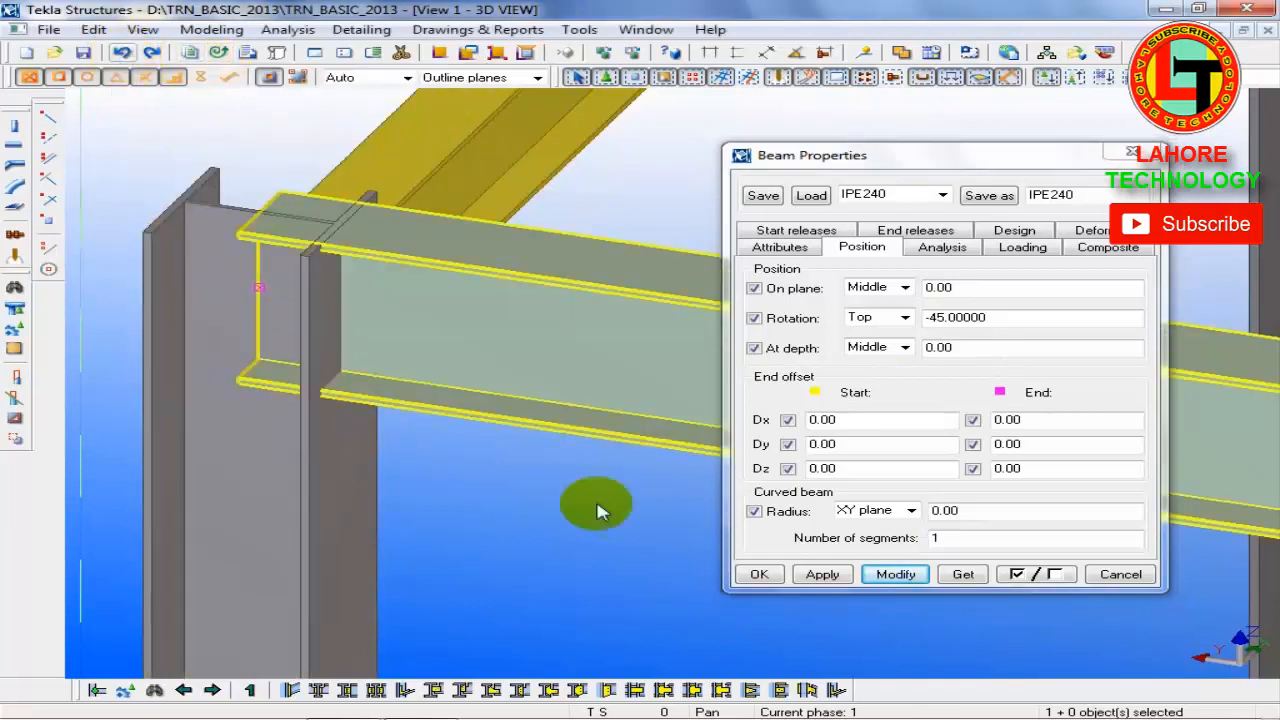
pyautogui.moveTo(990, 317); pyautogui.dragTo(725, 311)
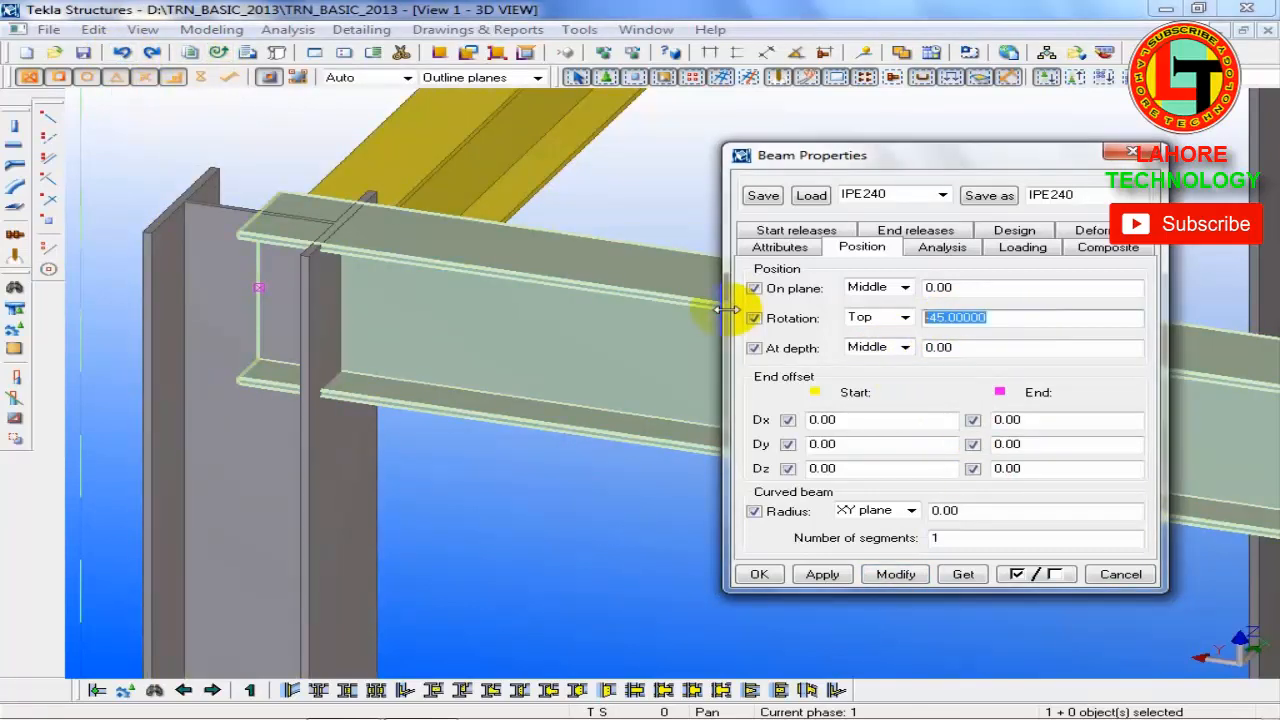
pyautogui.write('0')
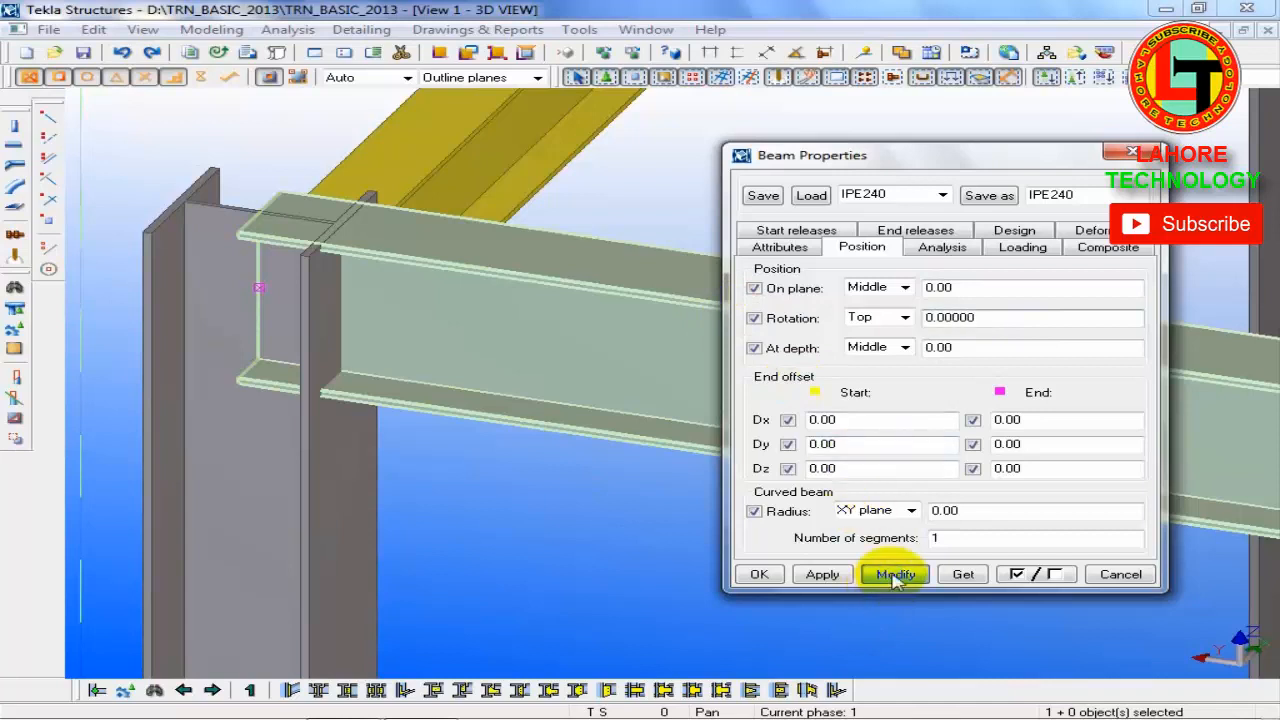
# Step: Apply Front rotation to the green beam with the angle kept at 0
pyautogui.click(904, 317)
pyautogui.click(880, 338)
pyautogui.click(895, 574)
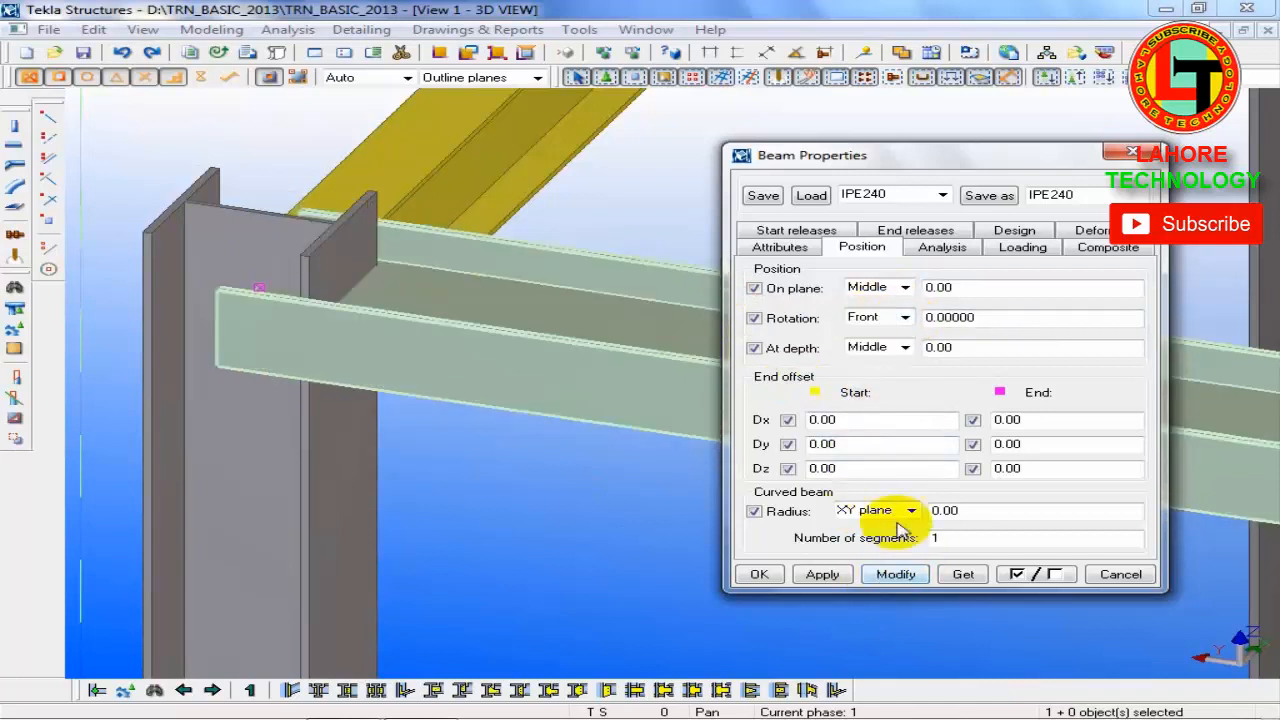
# Step: Set the green beam's rotation to Top and its depth position to Behind, applying both to the model
pyautogui.click(904, 317)
pyautogui.click(870, 349)
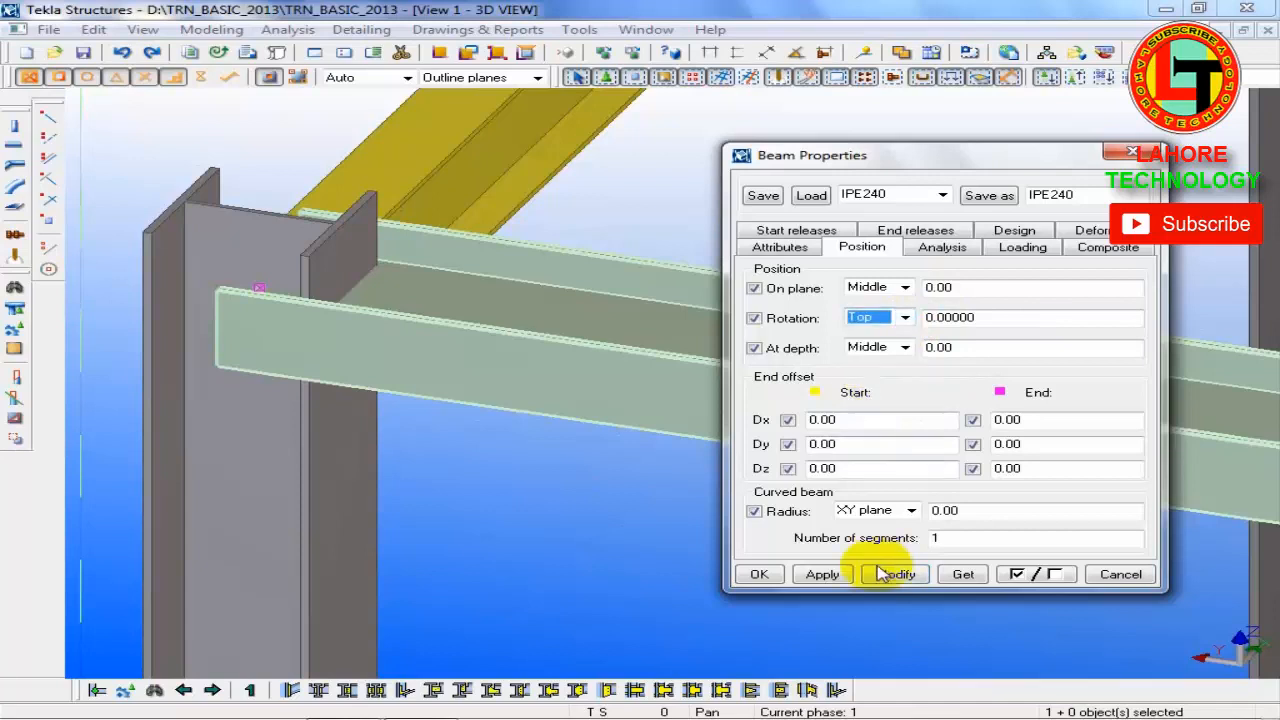
pyautogui.click(895, 574)
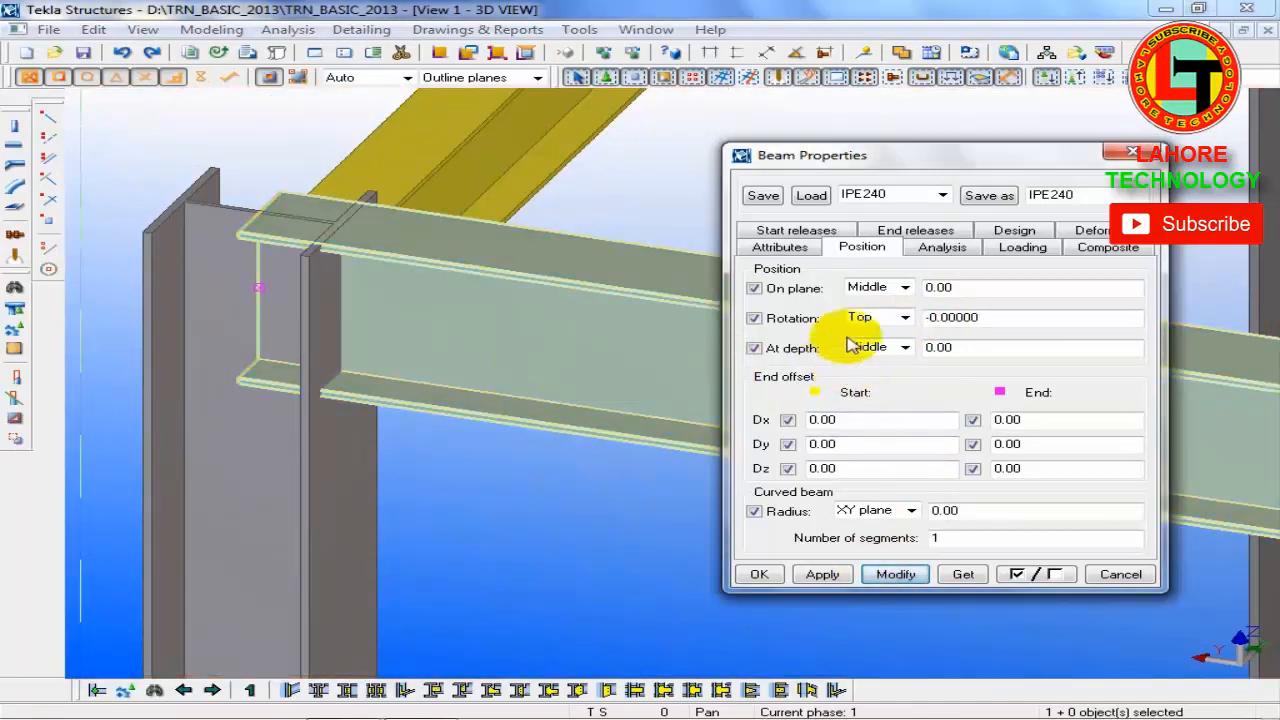
pyautogui.click(904, 347)
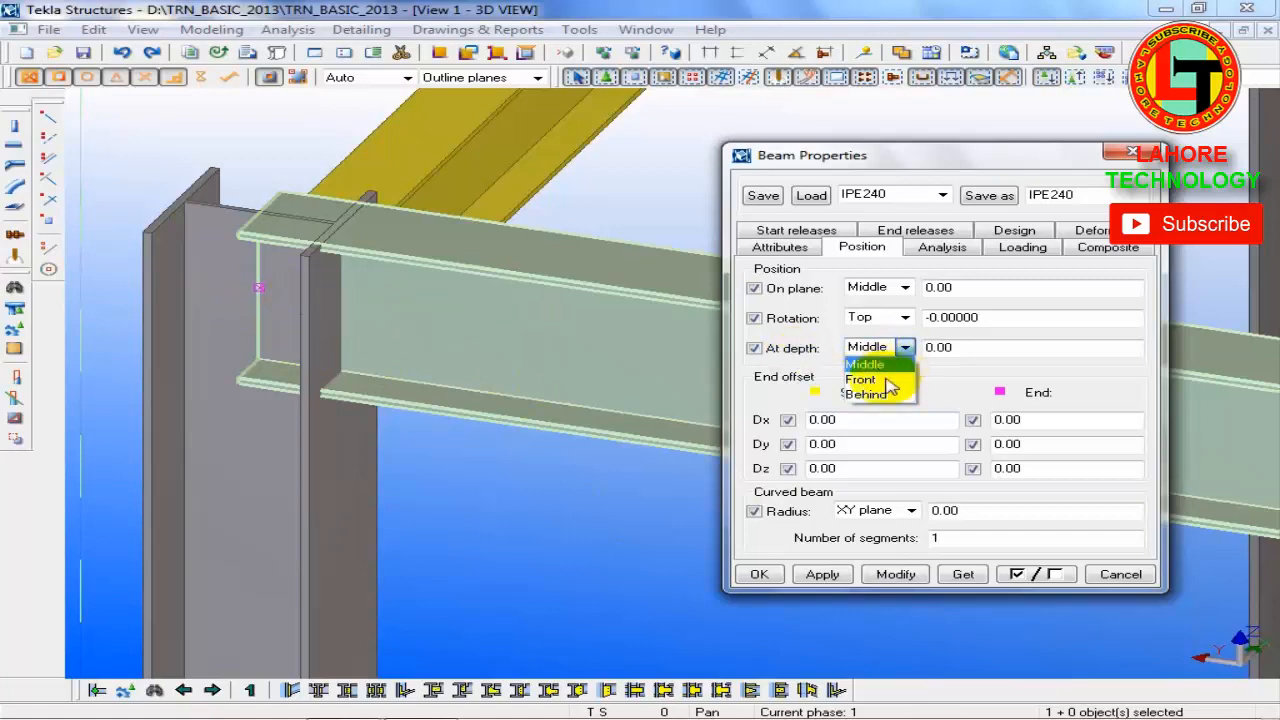
pyautogui.click(884, 394)
pyautogui.click(895, 574)
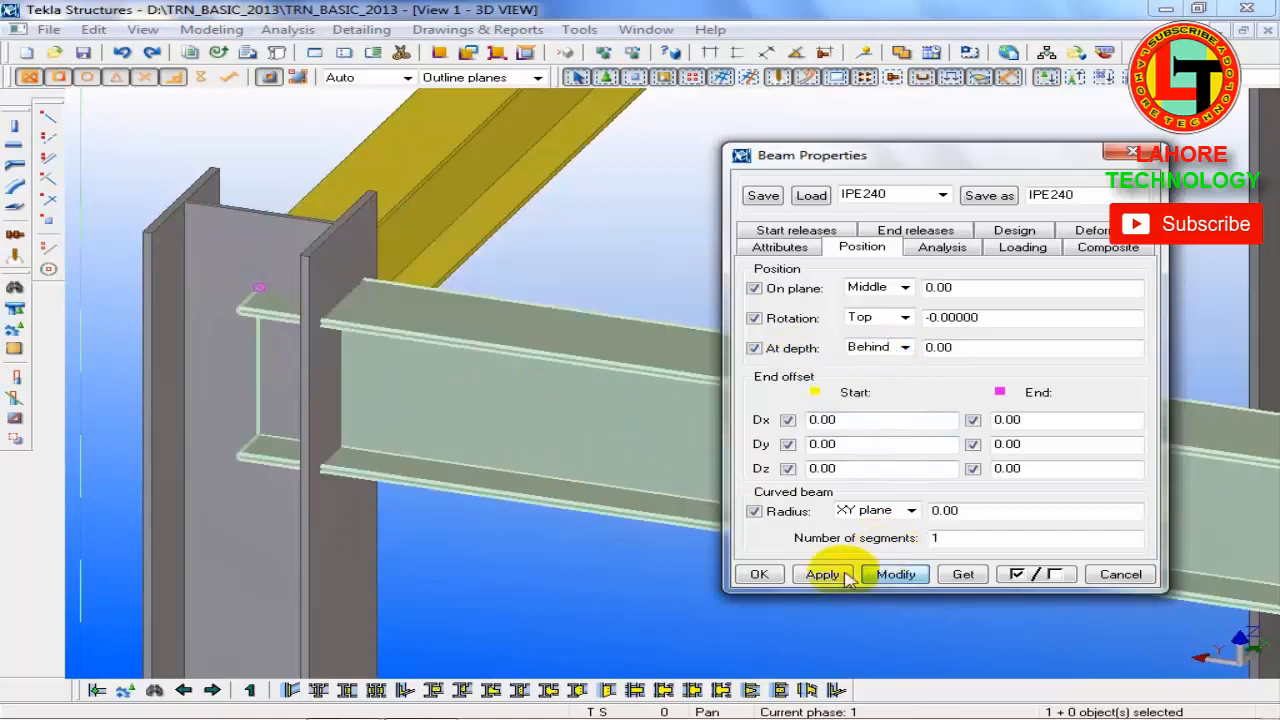
# Step: View the whole frame in 3D and switch to the ELE 1 elevation view from the list of views
pyautogui.scroll(-10, 194, 286)
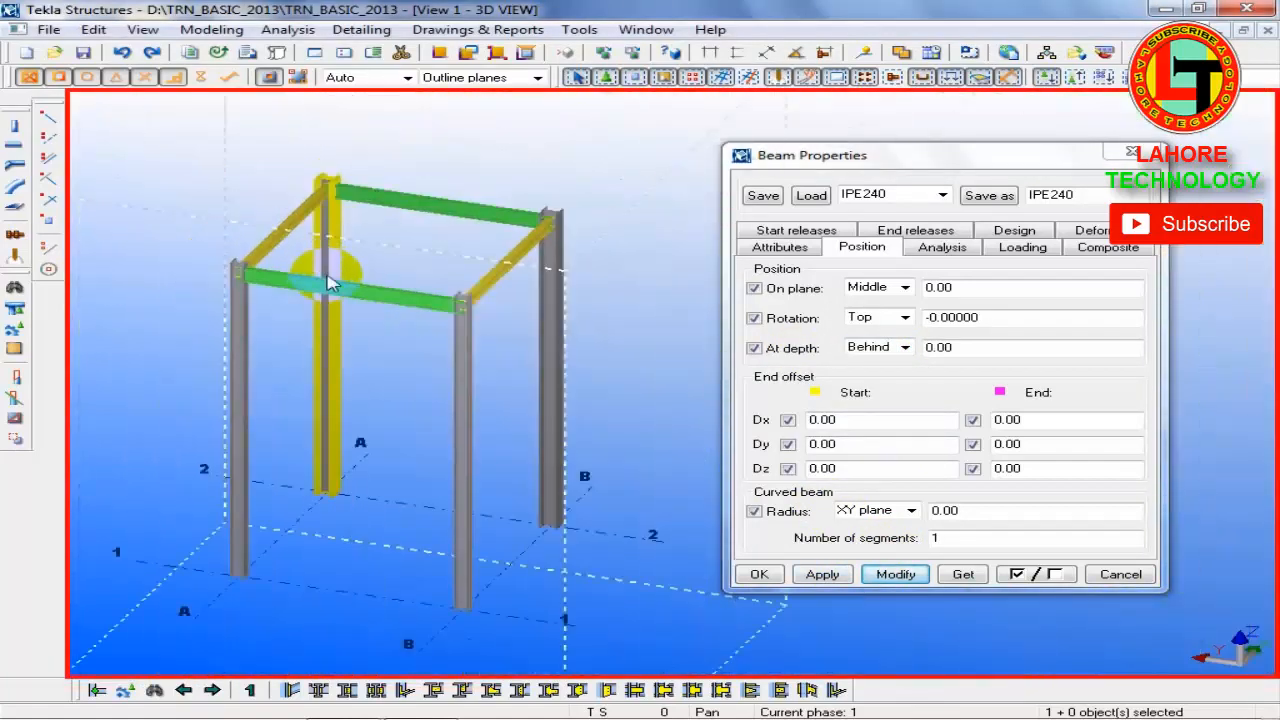
pyautogui.moveTo(447, 420); pyautogui.dragTo(300, 430, button='middle')
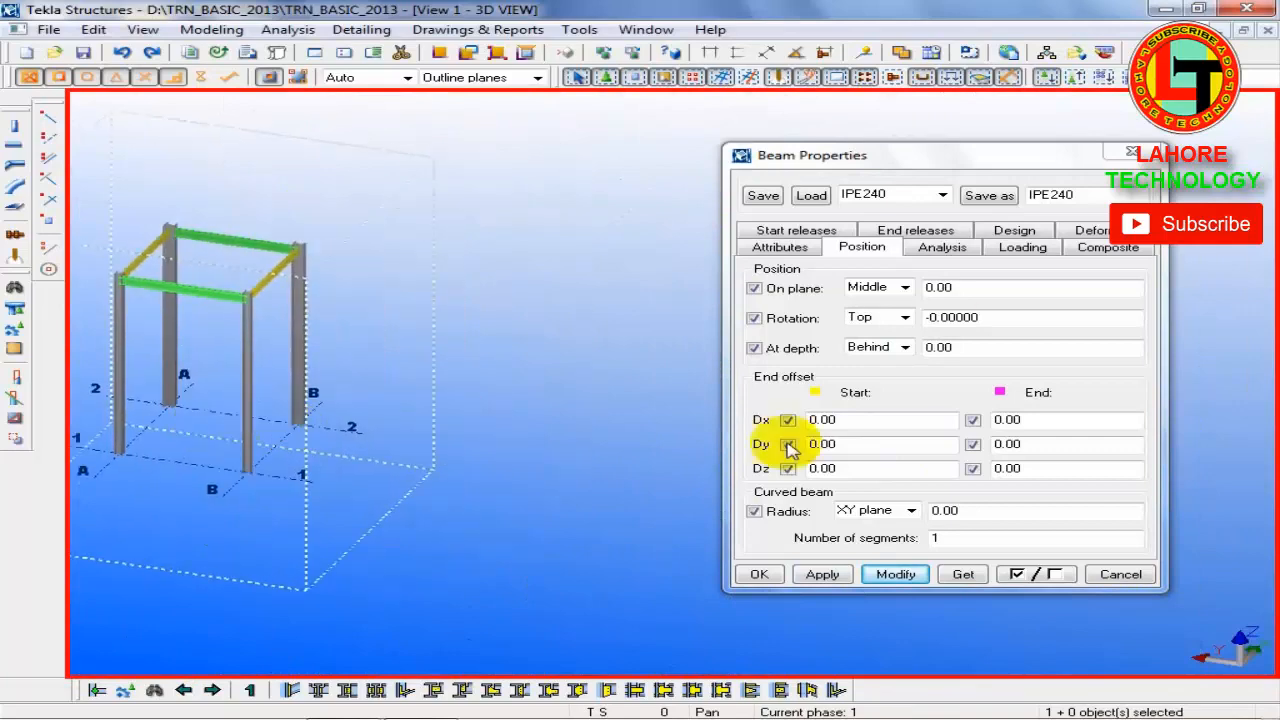
pyautogui.click(374, 52)
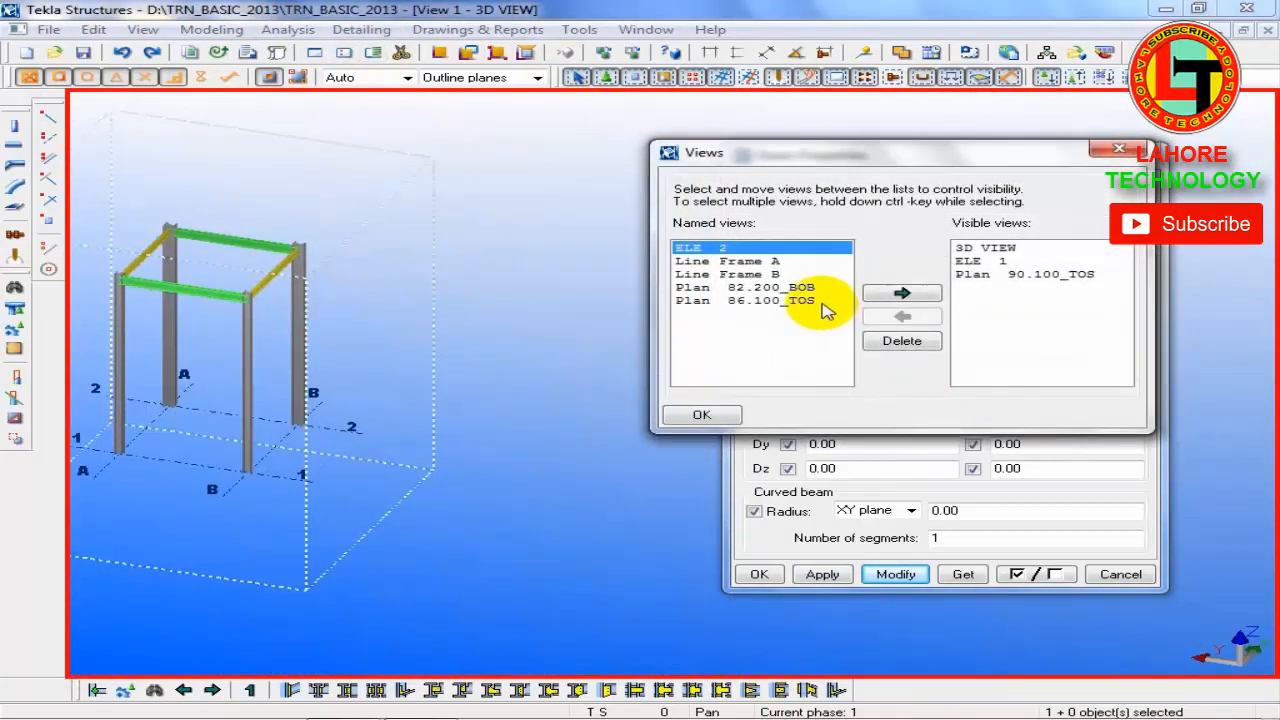
pyautogui.click(1005, 258)
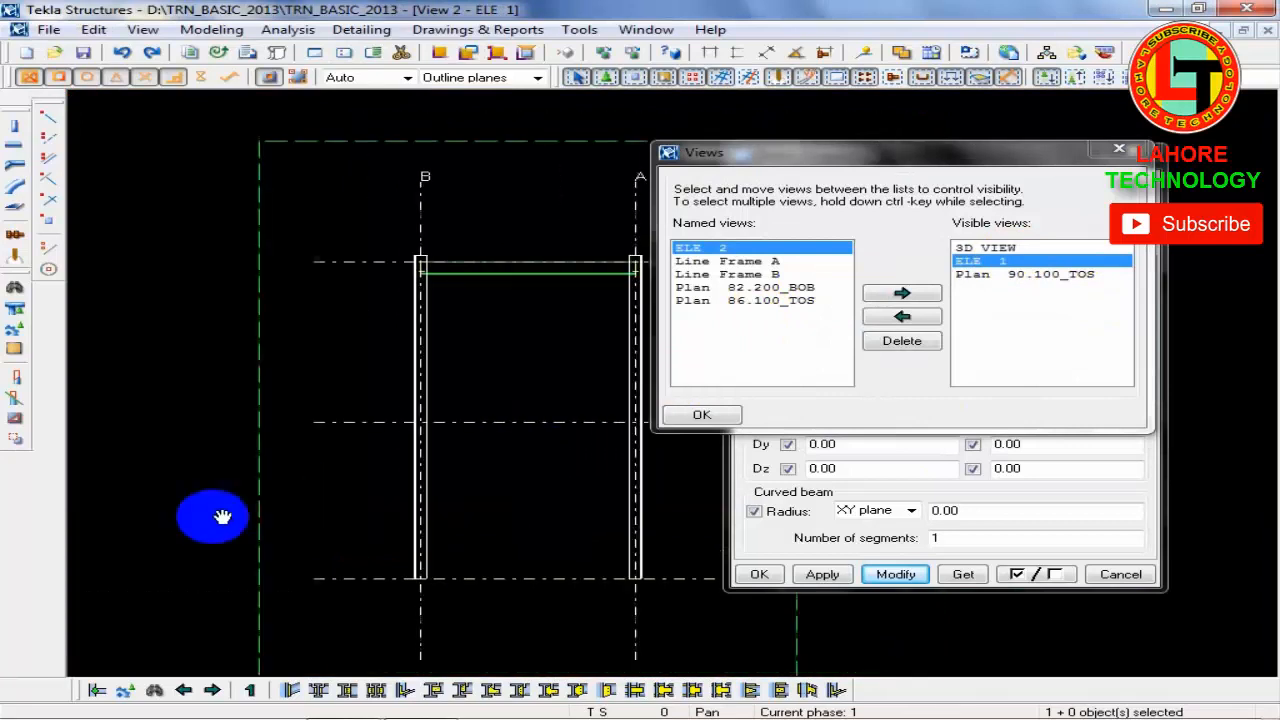
# Step: Examine the beam-to-column joint at grid A on the 90.100_TOS level and close the Views and Beam Properties dialogs
pyautogui.moveTo(222, 517); pyautogui.dragTo(40, 565, button='middle')
pyautogui.scroll(6, 191, 334)
pyautogui.scroll(5, 233, 324)
pyautogui.moveTo(383, 366); pyautogui.dragTo(3, 393, button='middle')
pyautogui.scroll(-5, 120, 394)
pyautogui.moveTo(408, 452); pyautogui.dragTo(170, 447, button='middle')
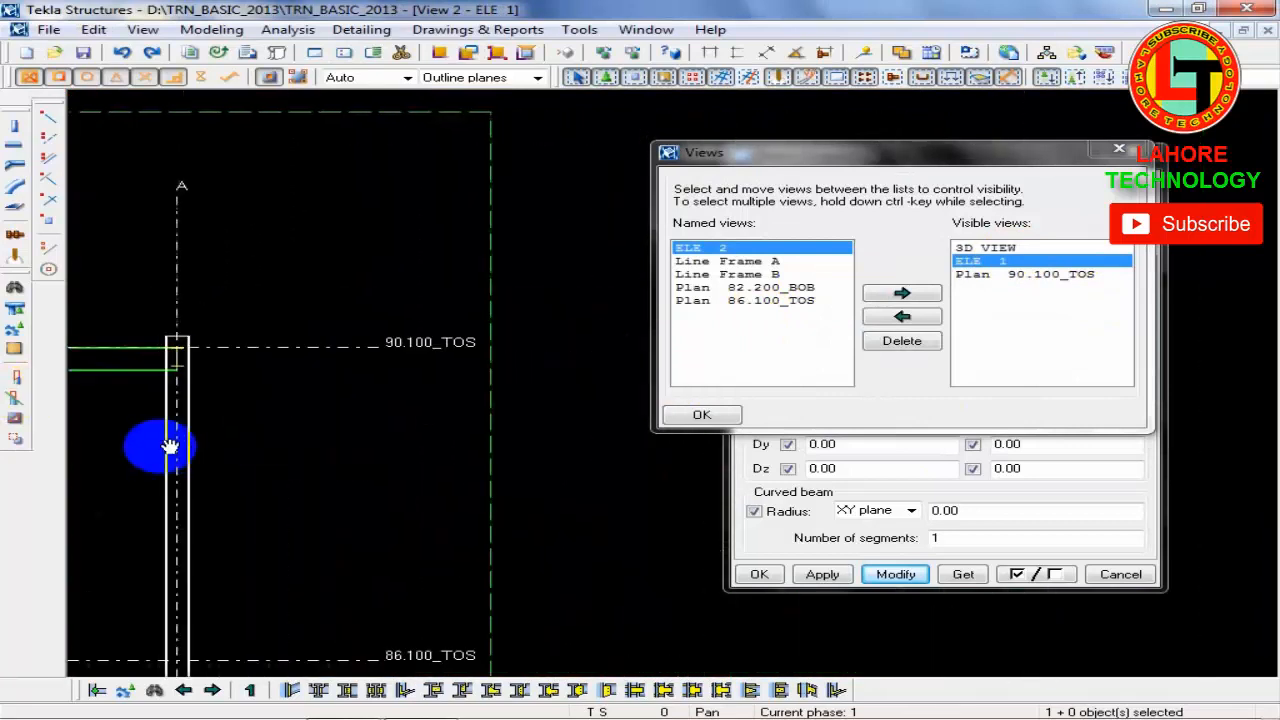
pyautogui.scroll(5, 573, 356)
pyautogui.moveTo(287, 371); pyautogui.dragTo(464, 287, button='middle')
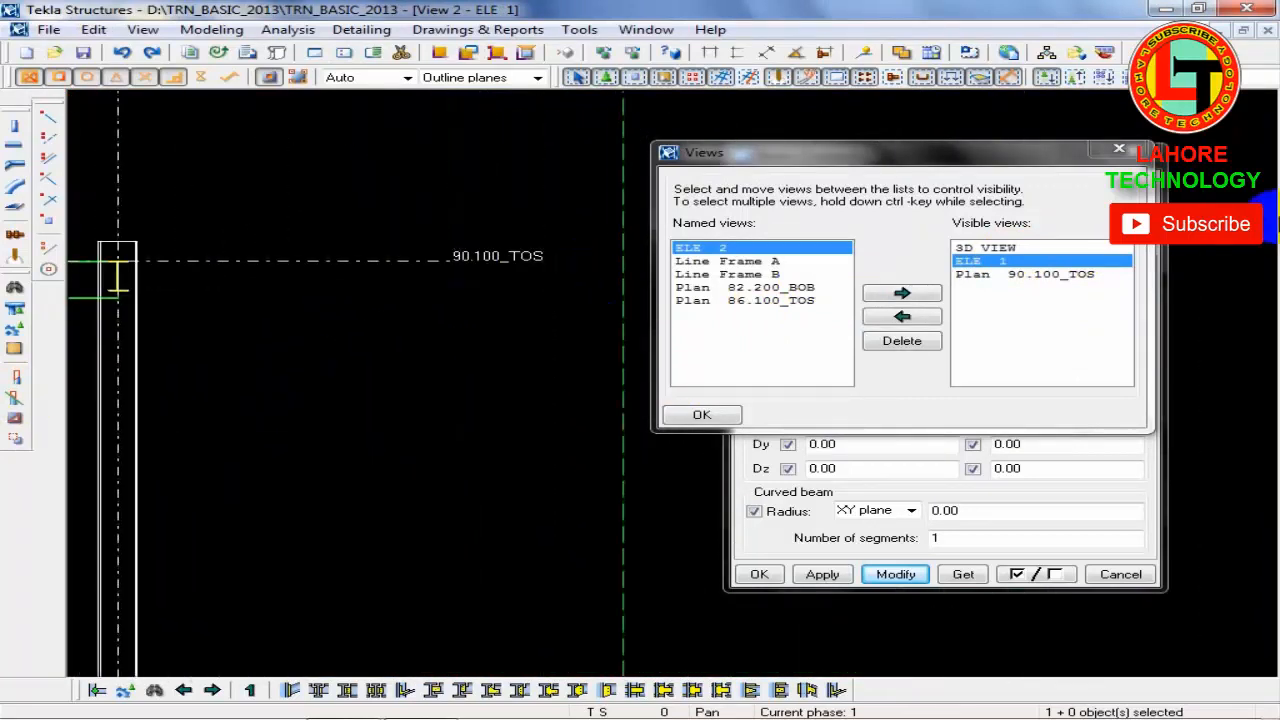
pyautogui.click(1120, 150)
pyautogui.click(1131, 152)
# Step: Set the depth position of the green beam on the 90.100_TOS level to Front and apply it to the model
pyautogui.moveTo(368, 492); pyautogui.dragTo(520, 274, button='middle')
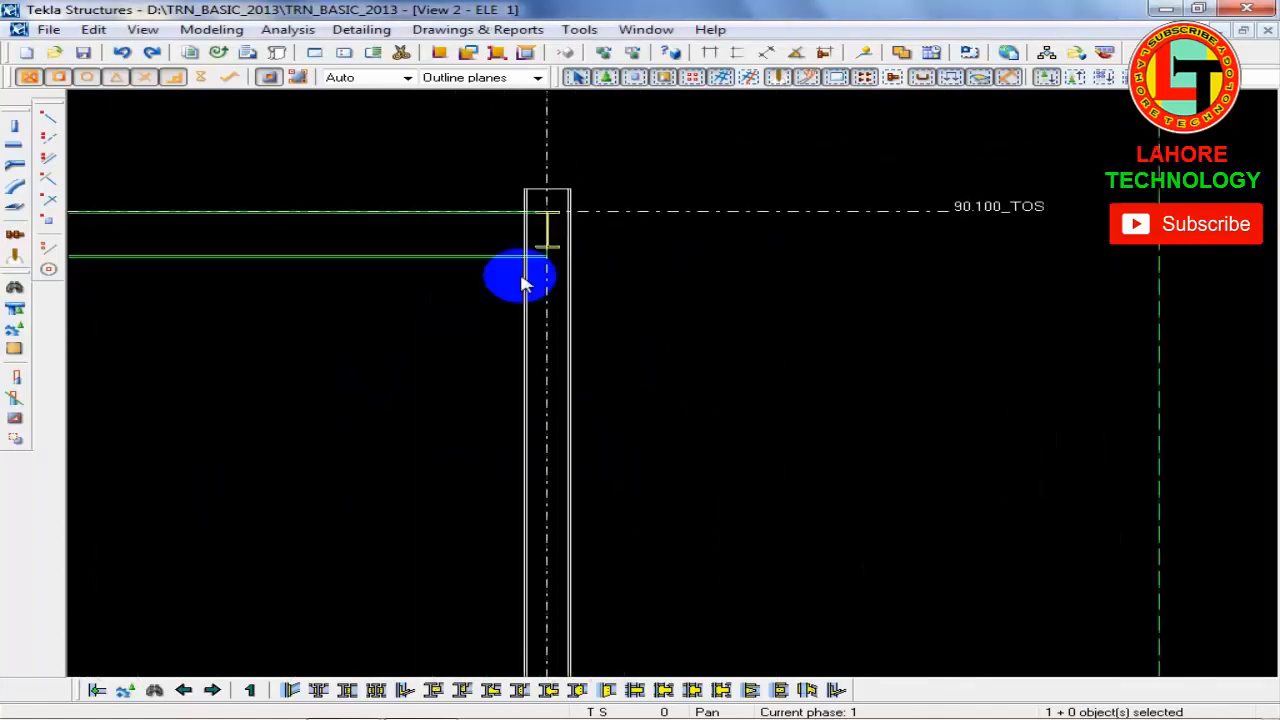
pyautogui.doubleClick(445, 264)
pyautogui.moveTo(948, 152); pyautogui.dragTo(819, 232)
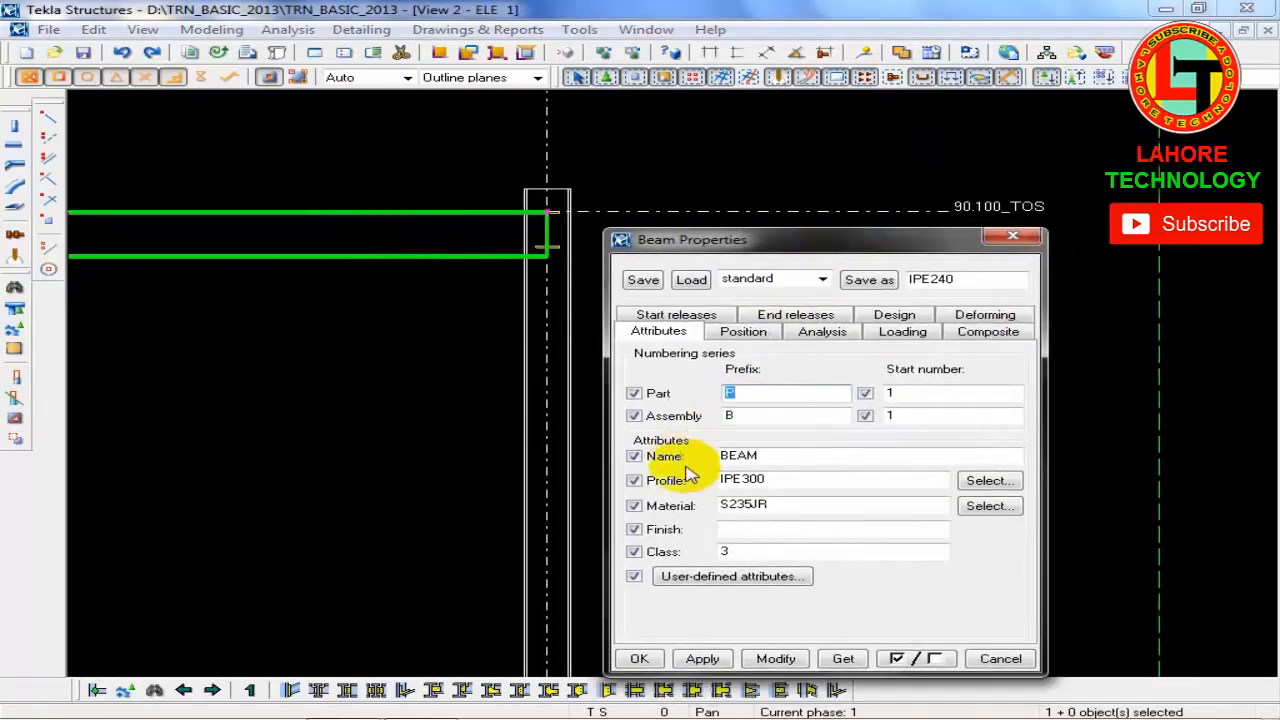
pyautogui.click(742, 332)
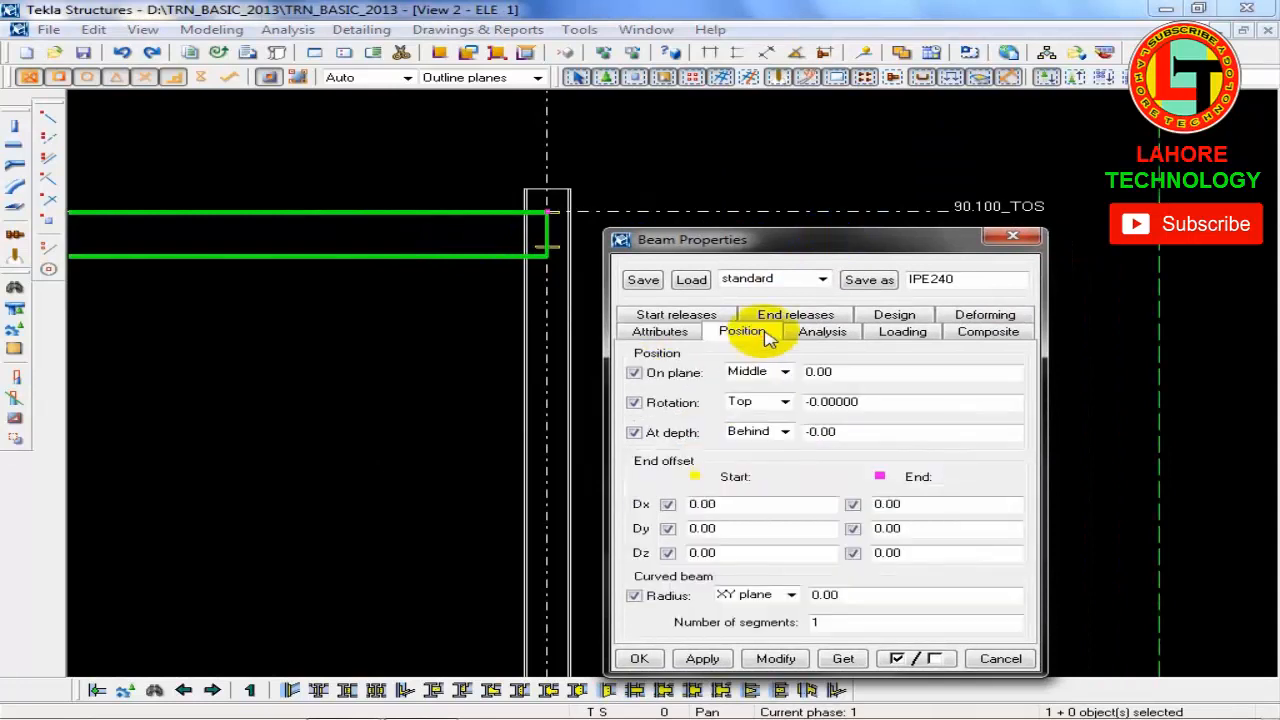
pyautogui.click(787, 434)
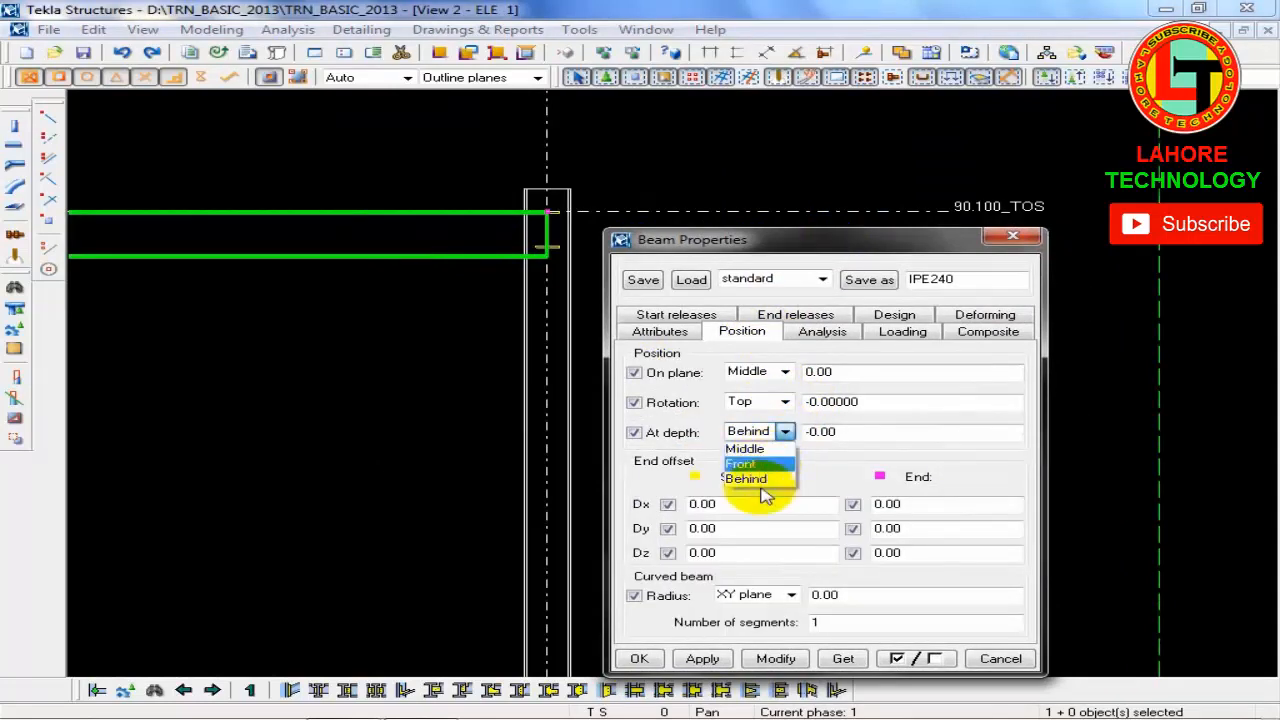
pyautogui.click(742, 464)
pyautogui.click(775, 658)
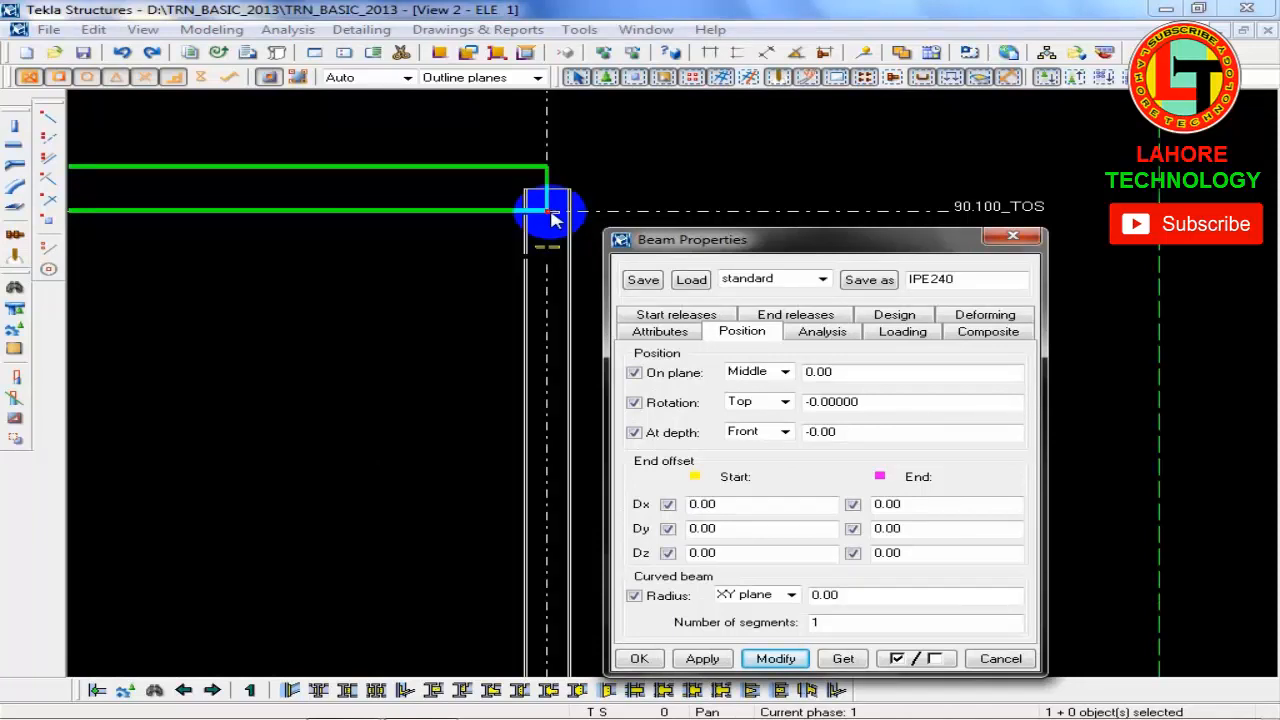
# Step: Change the green beam's depth position to Middle and apply it to the model
pyautogui.click(785, 431)
pyautogui.click(748, 449)
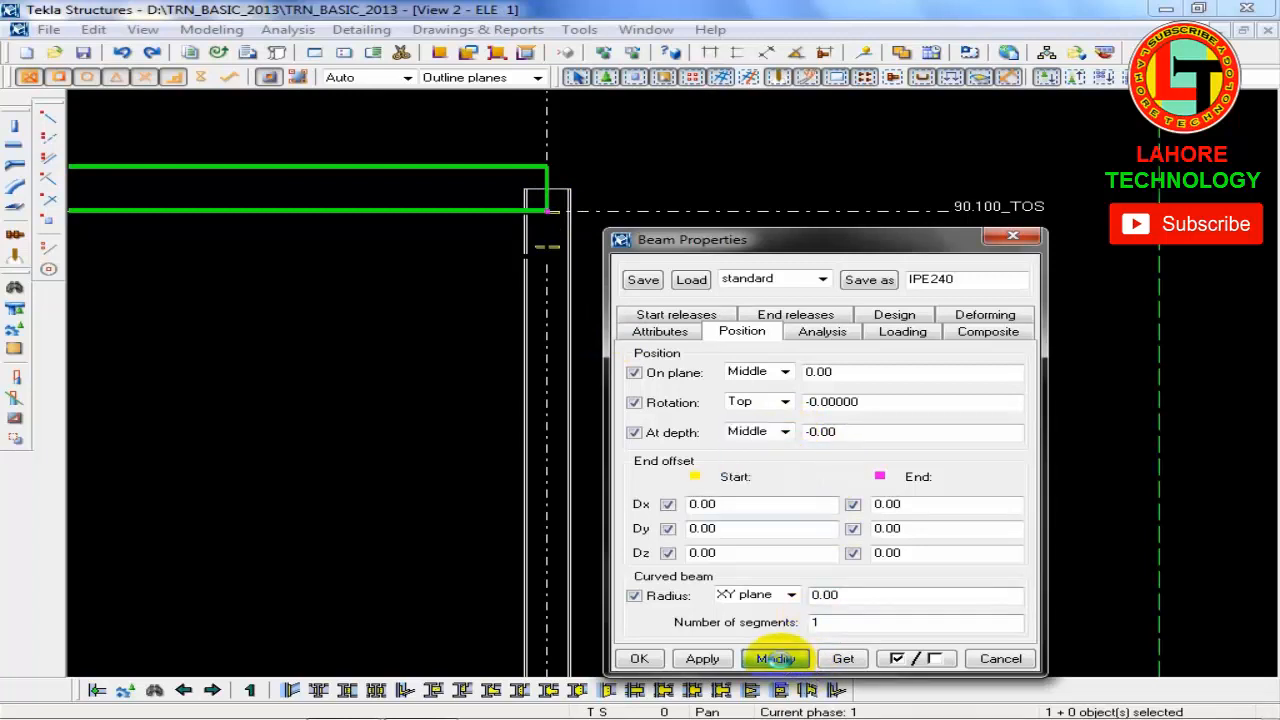
pyautogui.click(775, 658)
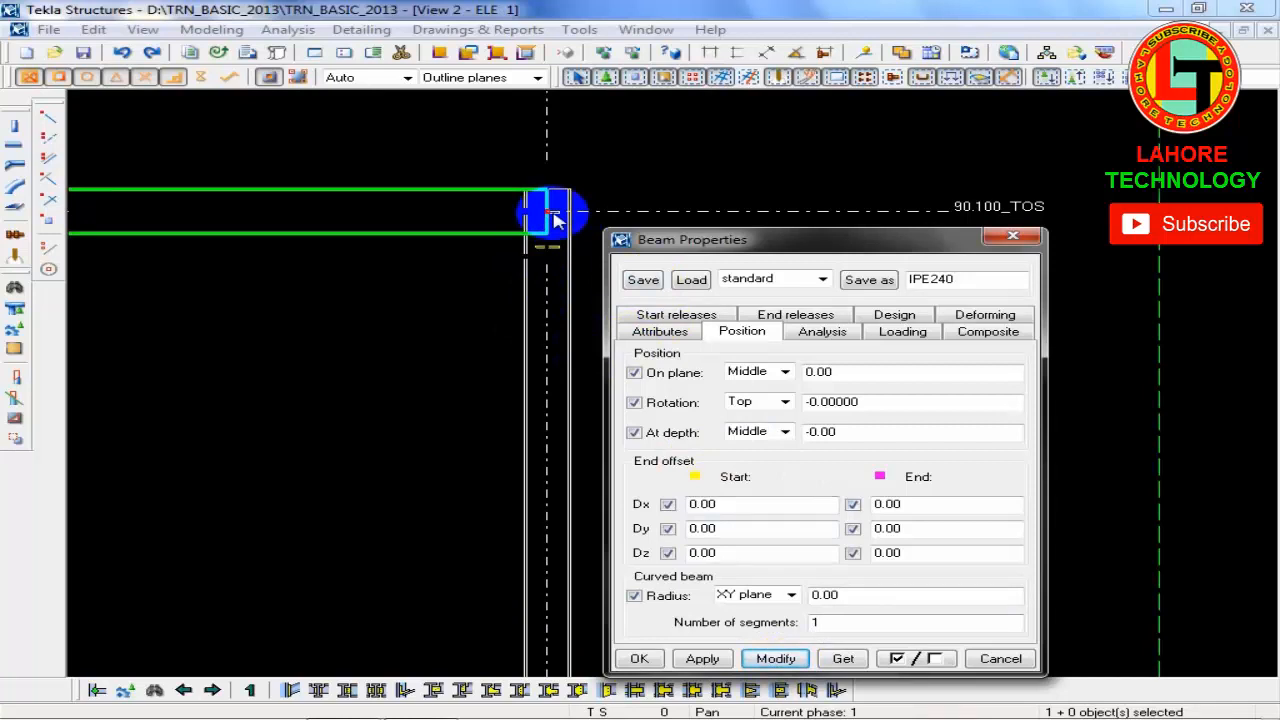
# Step: Set the green beam's depth position to Behind, apply it to the model and close its properties
pyautogui.click(783, 431)
pyautogui.click(750, 480)
pyautogui.click(775, 658)
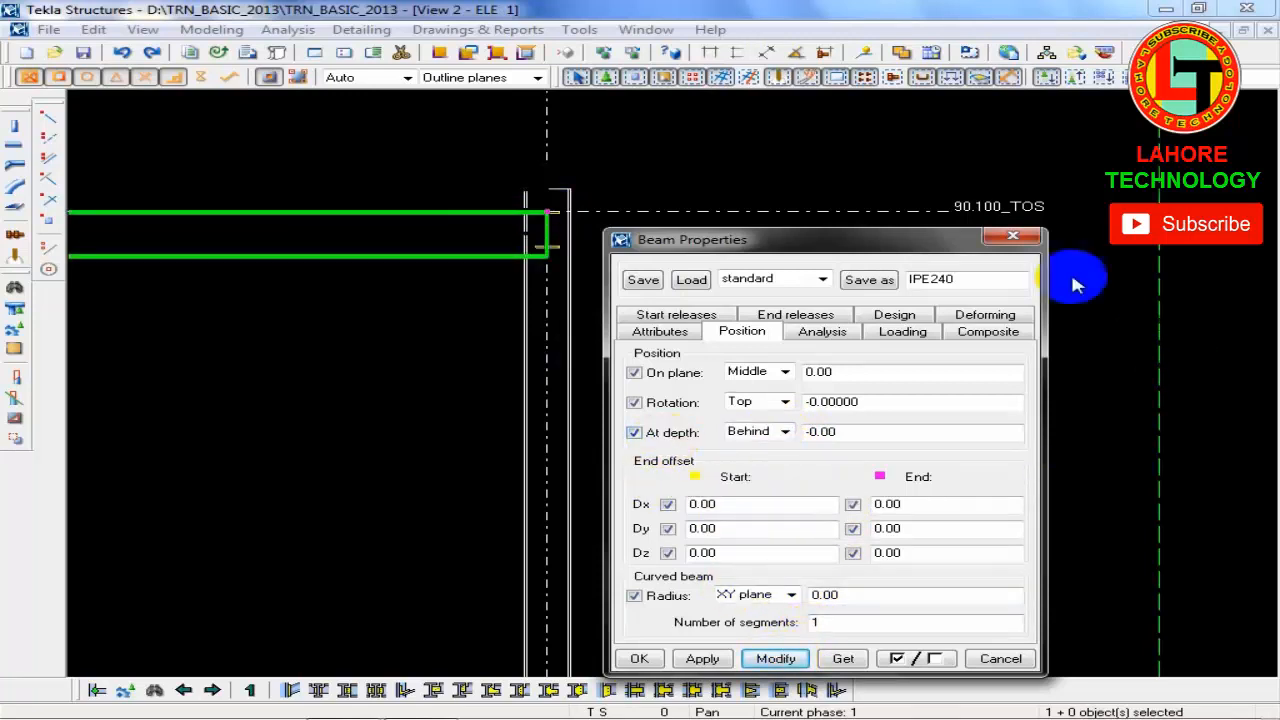
pyautogui.click(1013, 236)
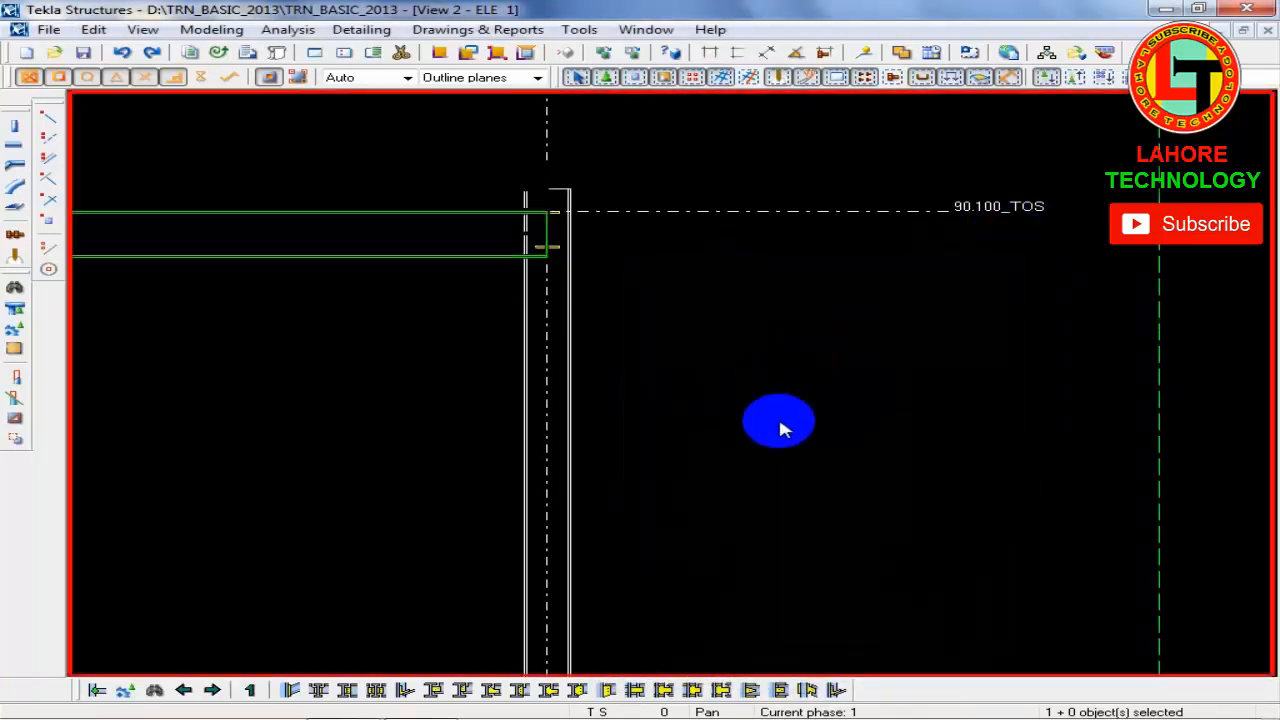
# Step: Set the point size to In model in the advanced display settings of the ELE 1 view and apply it
pyautogui.scroll(-3, 760, 425)
pyautogui.scroll(-2, 711, 431)
pyautogui.scroll(2, 493, 376)
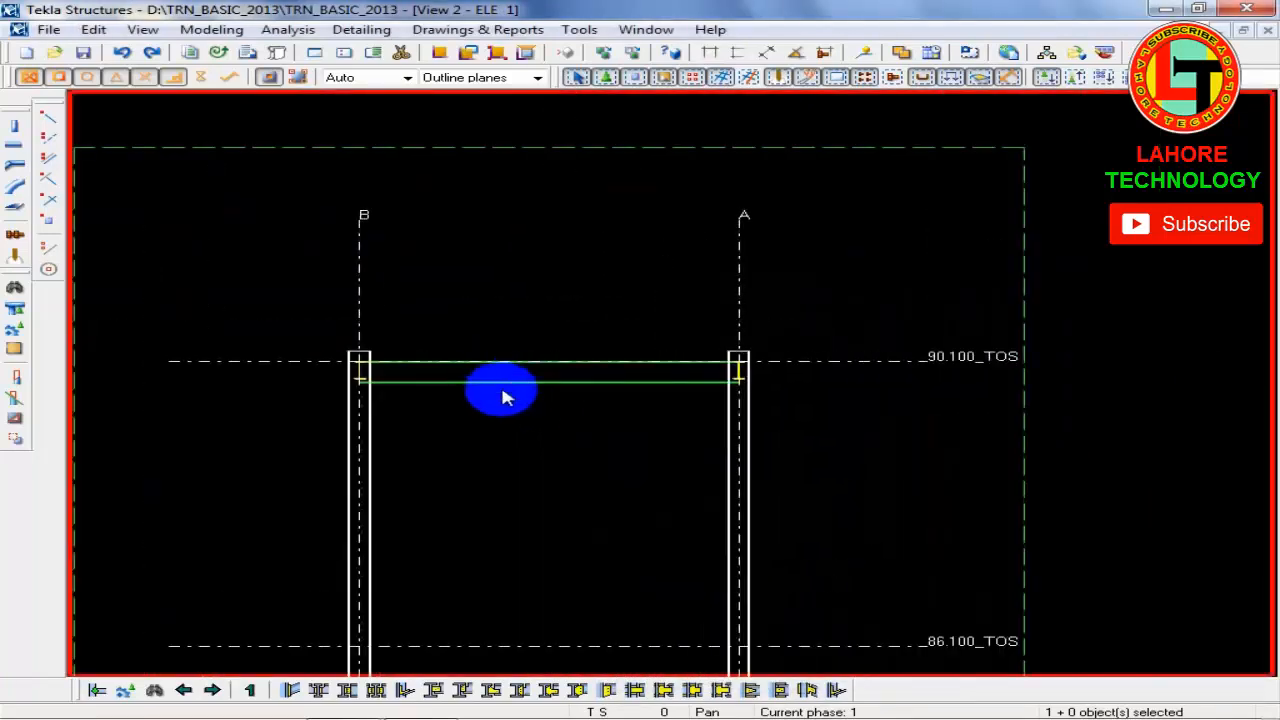
pyautogui.doubleClick(497, 390)
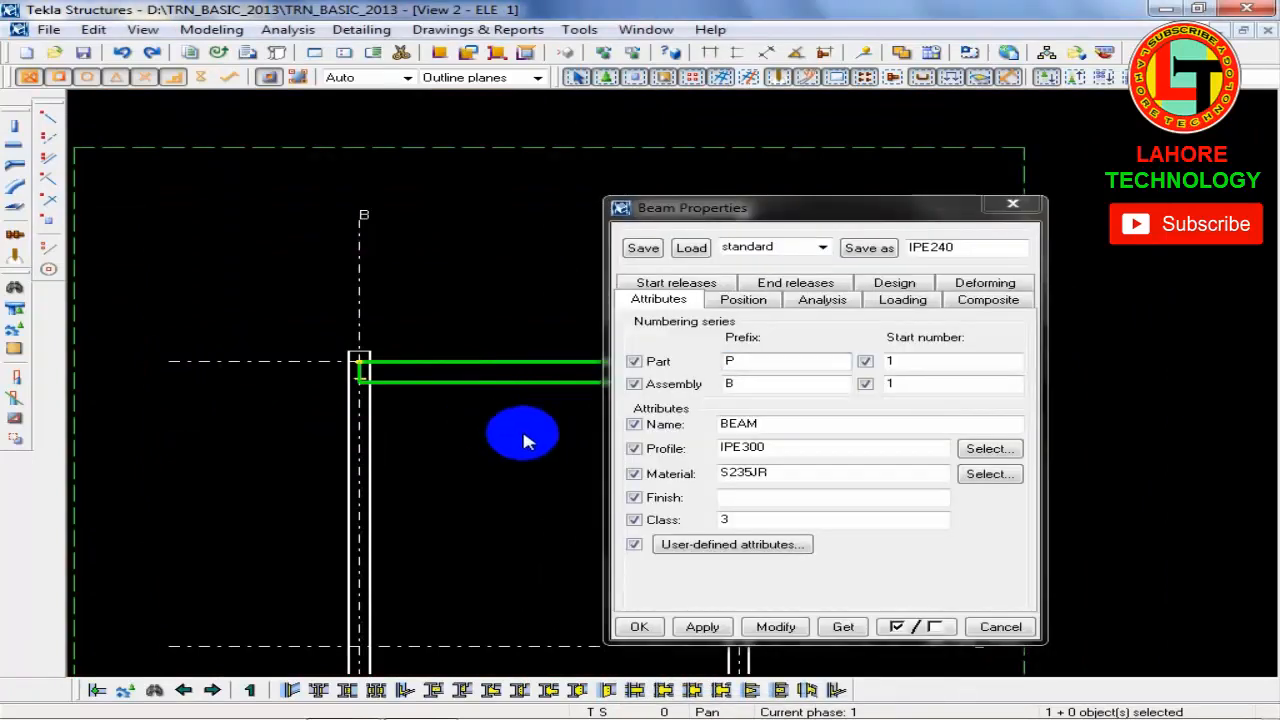
pyautogui.moveTo(440, 430); pyautogui.dragTo(232, 415, button='middle')
pyautogui.scroll(5, 203, 357)
pyautogui.doubleClick(566, 214)
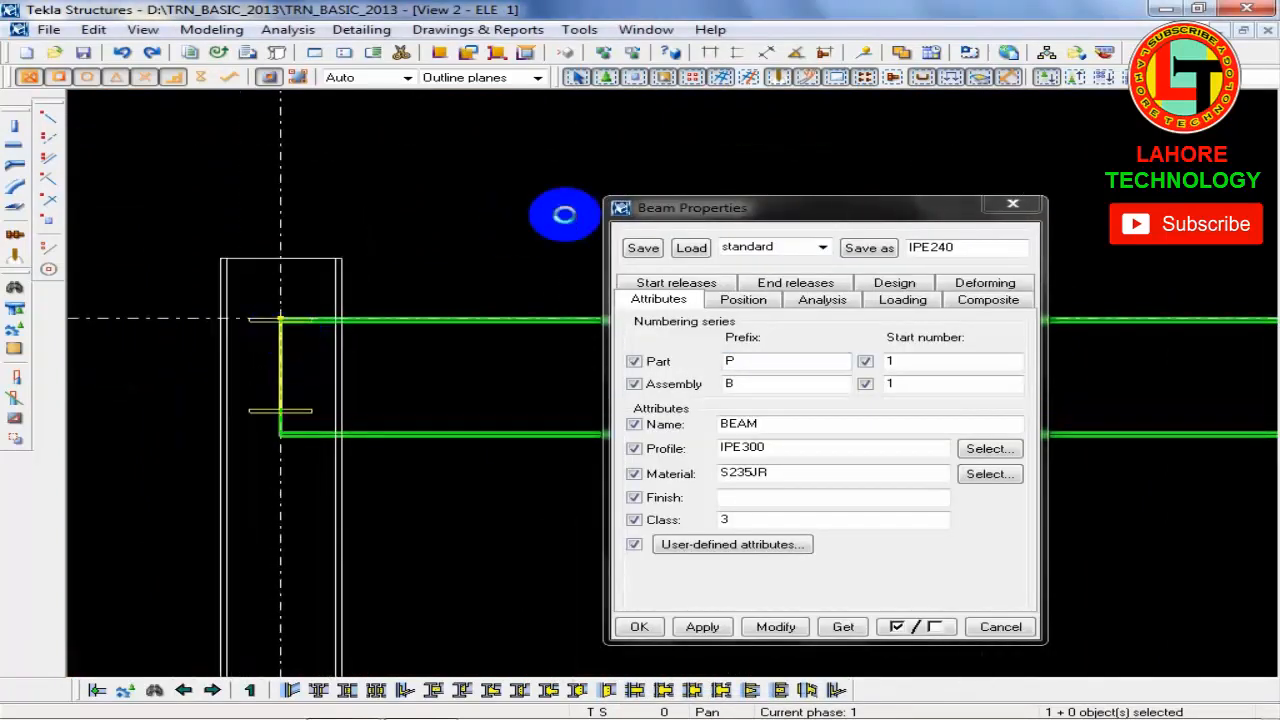
pyautogui.click(860, 561)
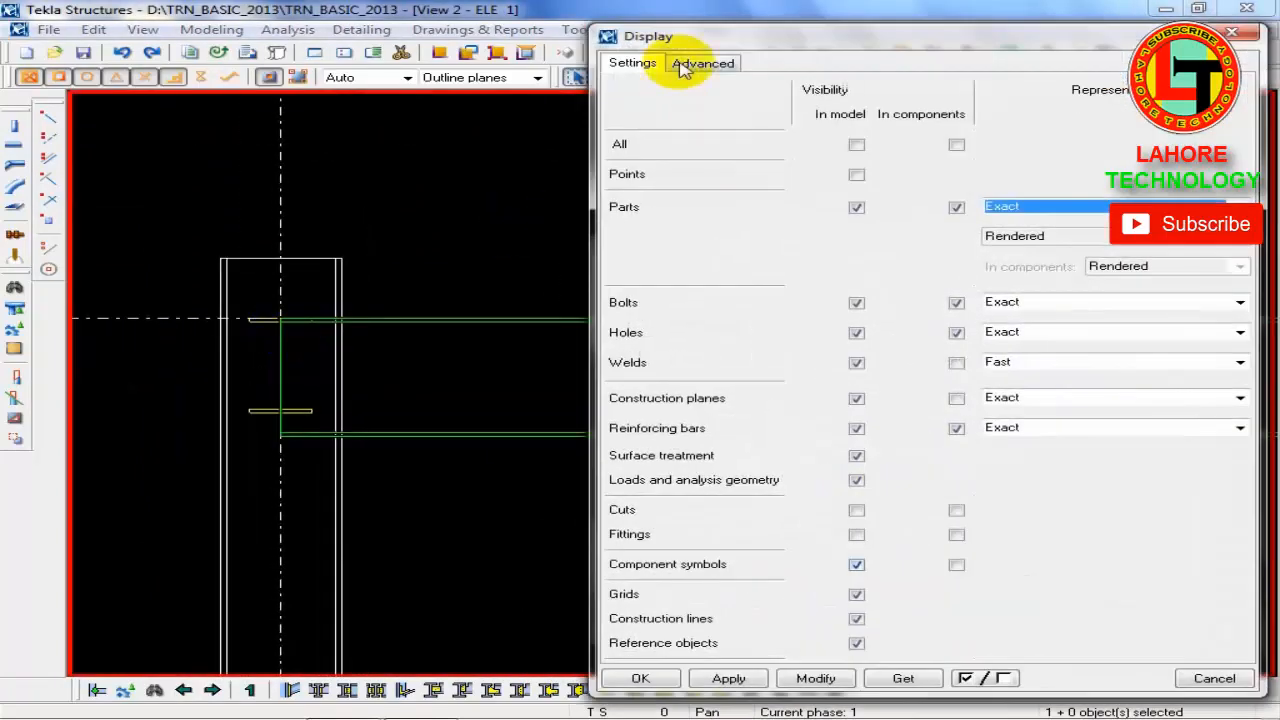
pyautogui.click(712, 66)
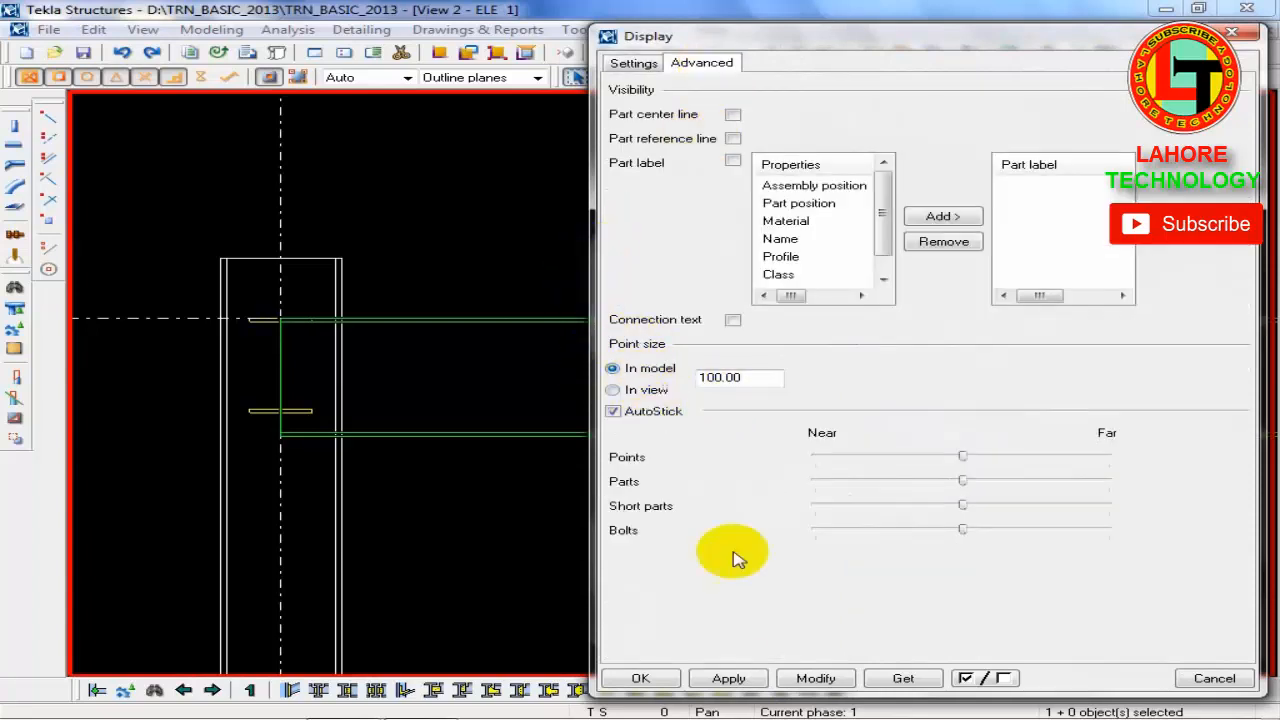
pyautogui.click(817, 679)
pyautogui.click(729, 678)
pyautogui.click(640, 678)
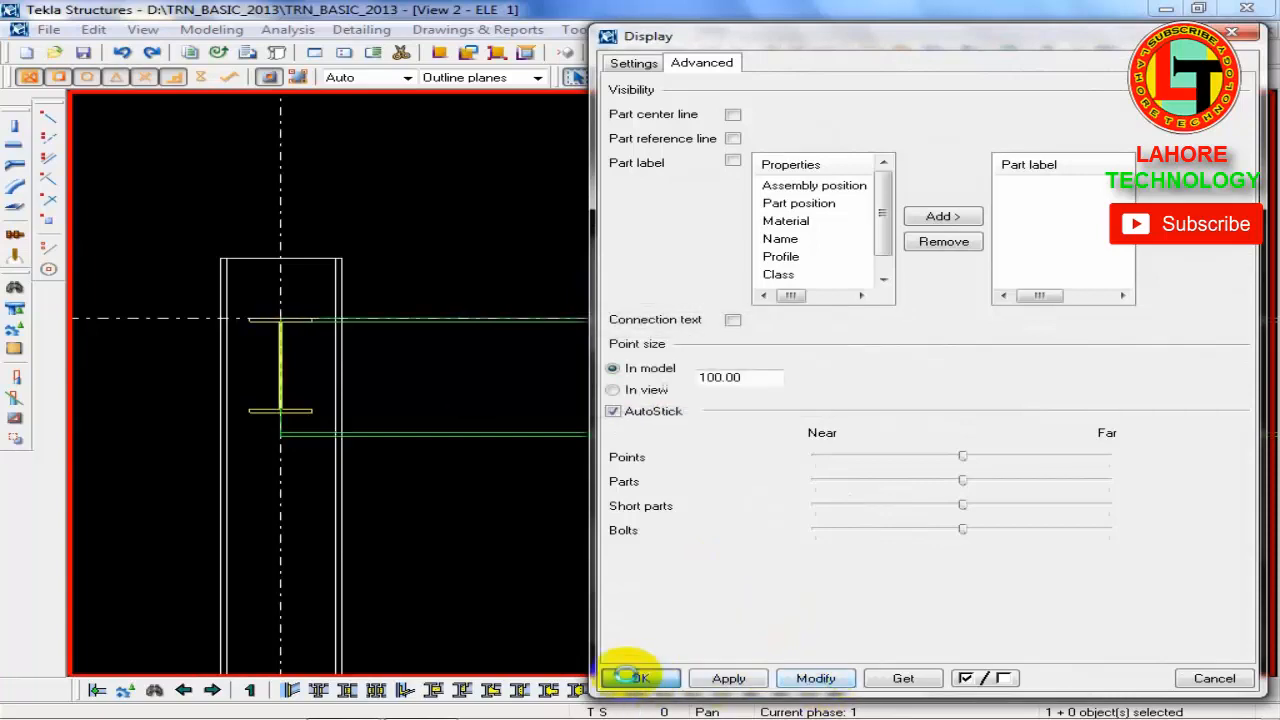
# Step: Examine the green beam's start point at the grid B column, and close the View Properties and Beam Properties dialogs
pyautogui.scroll(5, 277, 314)
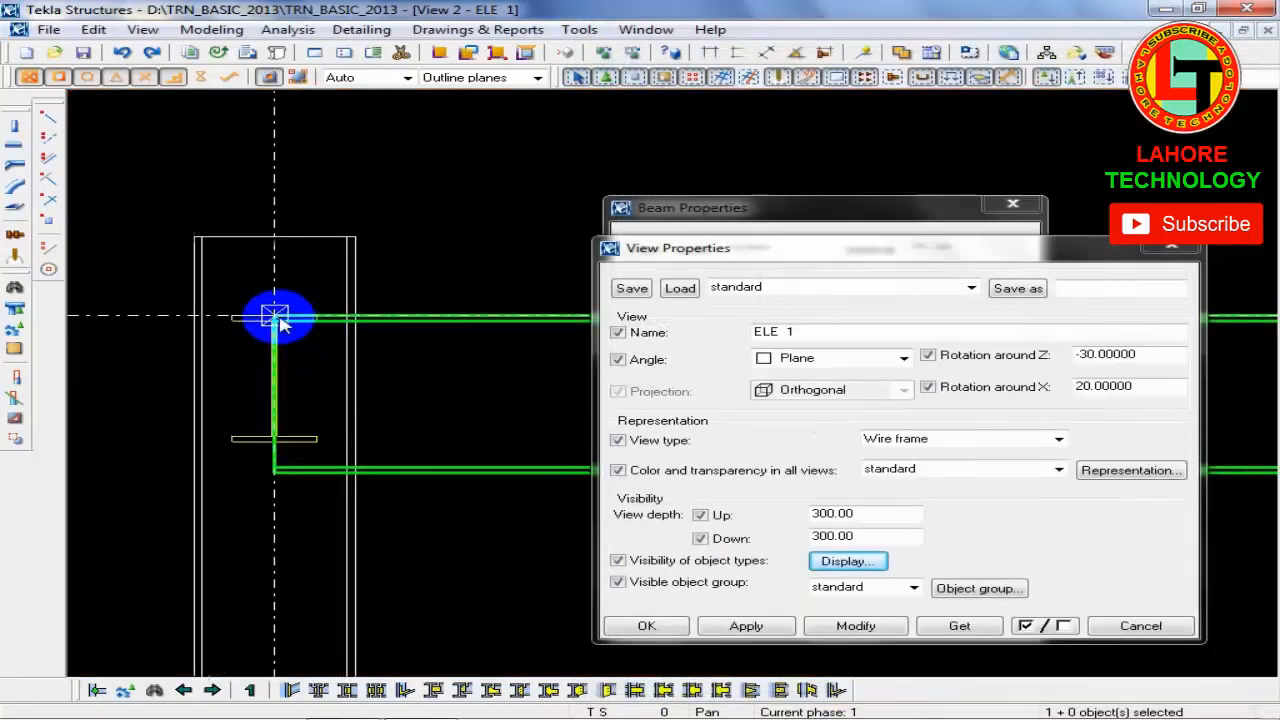
pyautogui.scroll(4, 280, 322)
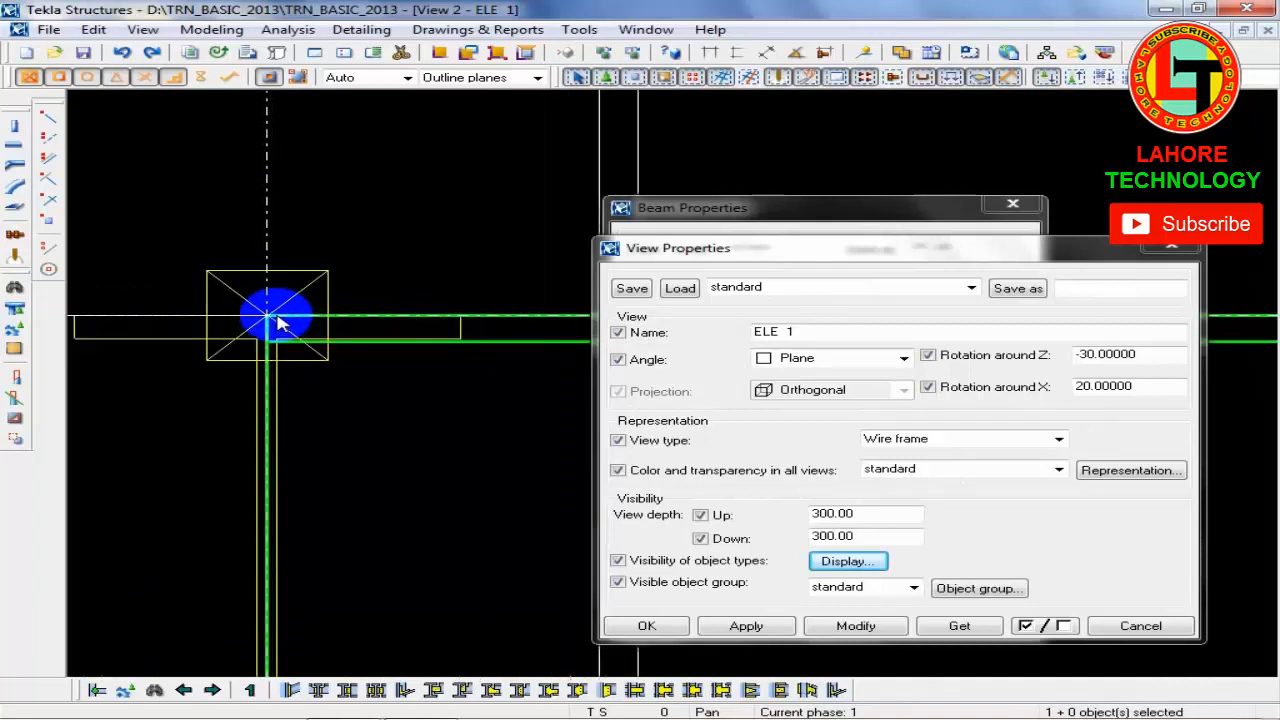
pyautogui.scroll(-9, 279, 322)
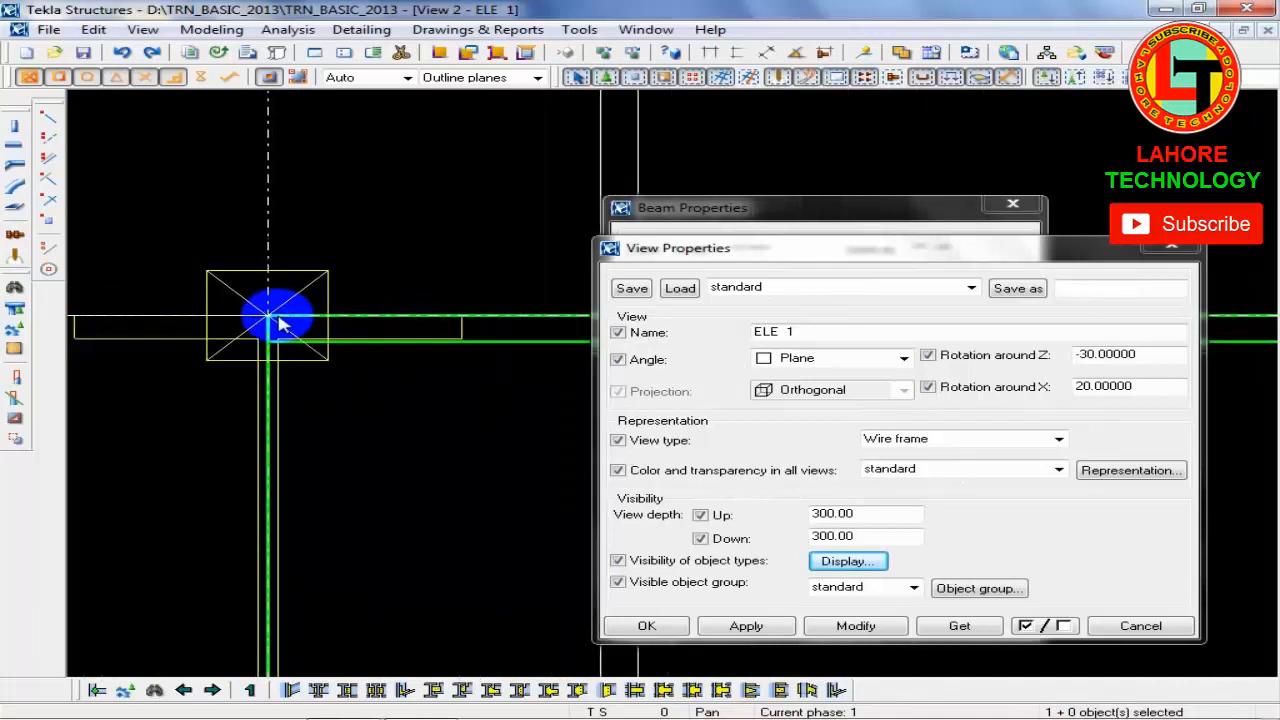
pyautogui.scroll(2, 254, 325)
pyautogui.moveTo(267, 338); pyautogui.dragTo(217, 337, button='middle')
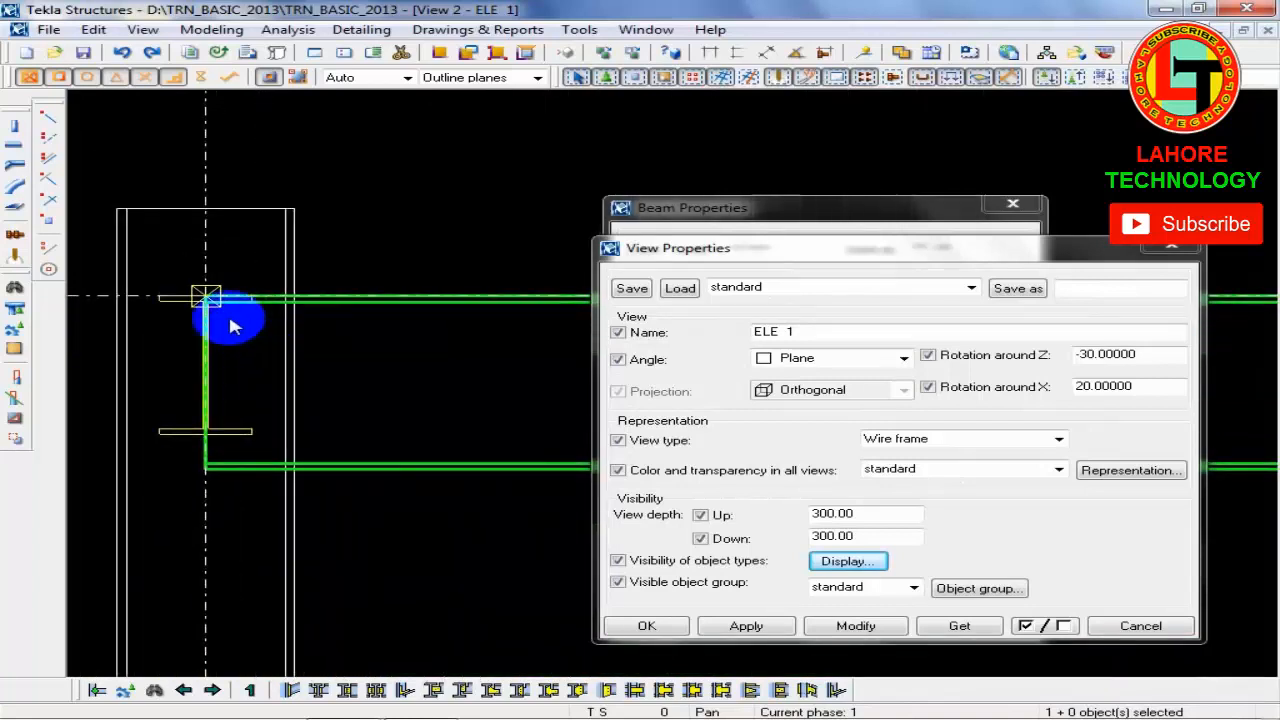
pyautogui.scroll(-7, 206, 314)
pyautogui.moveTo(302, 408); pyautogui.dragTo(303, 444, button='middle')
pyautogui.click(1172, 248)
pyautogui.click(1013, 205)
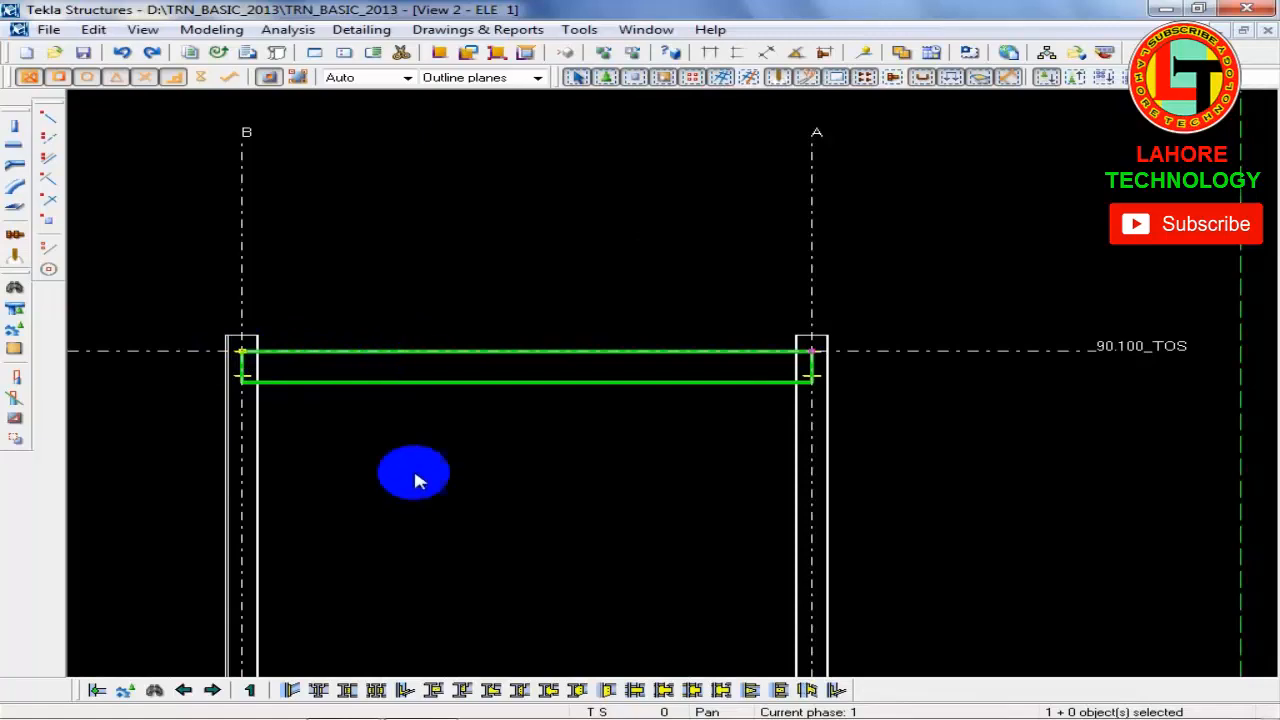
# Step: Give the green beam a start end offset Dx of 1000 and apply it to the model
pyautogui.doubleClick(343, 376)
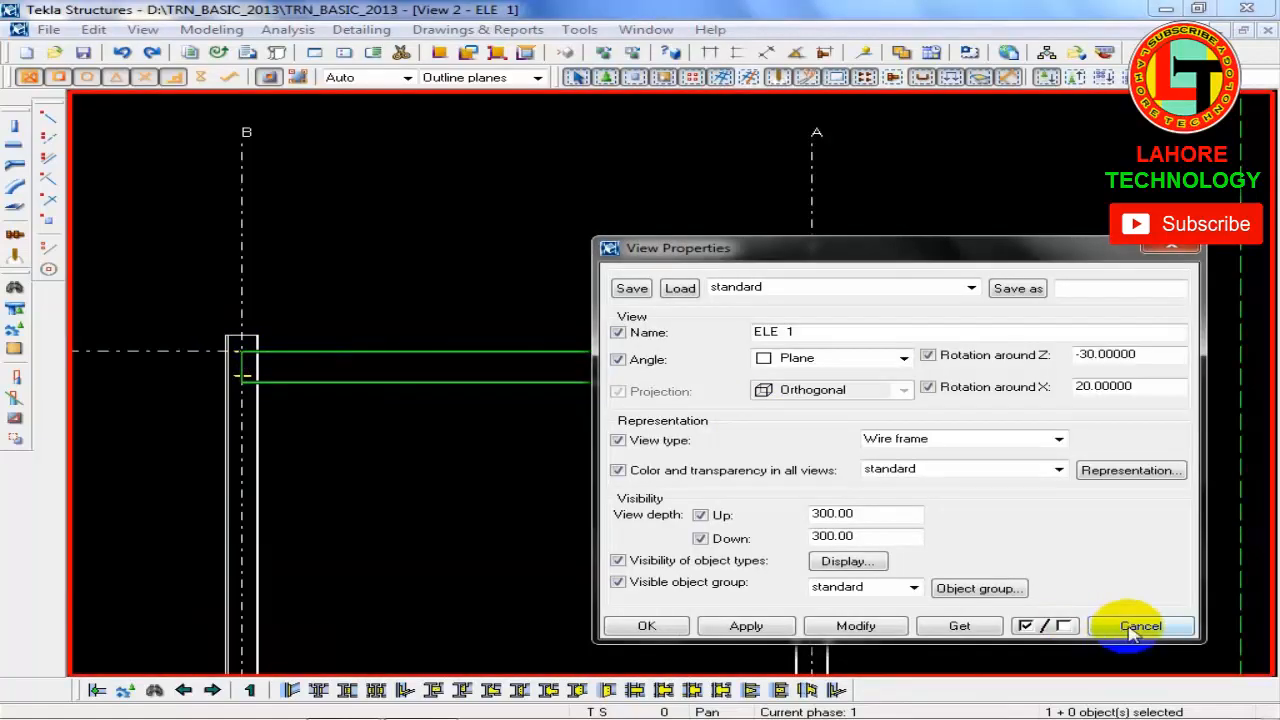
pyautogui.click(1165, 625)
pyautogui.doubleClick(409, 389)
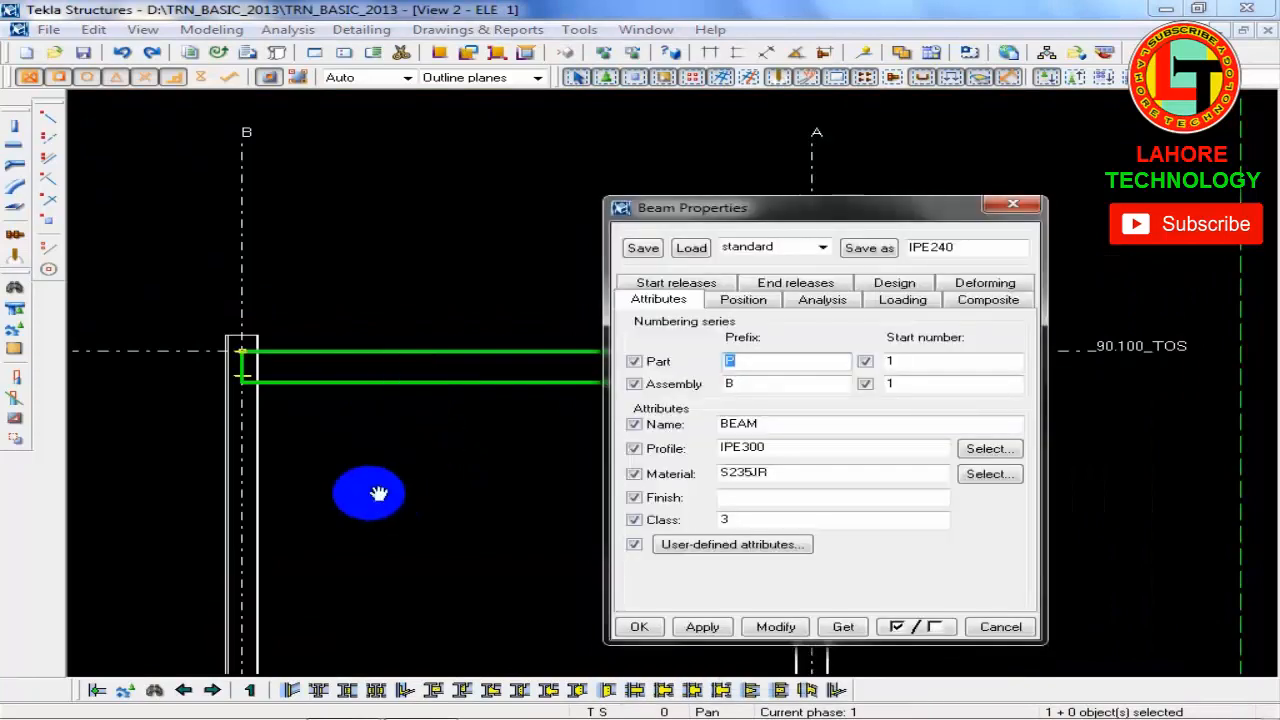
pyautogui.moveTo(369, 491); pyautogui.dragTo(290, 340, button='middle')
pyautogui.moveTo(830, 220); pyautogui.dragTo(958, 223)
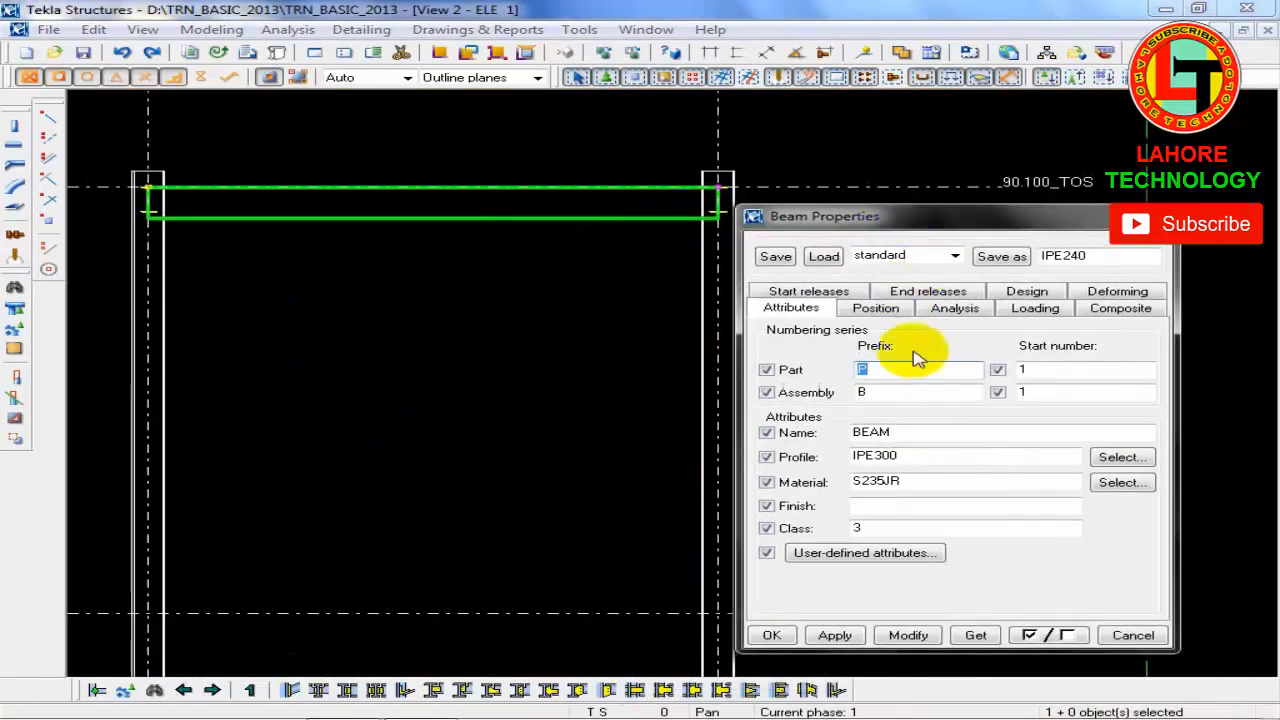
pyautogui.click(874, 308)
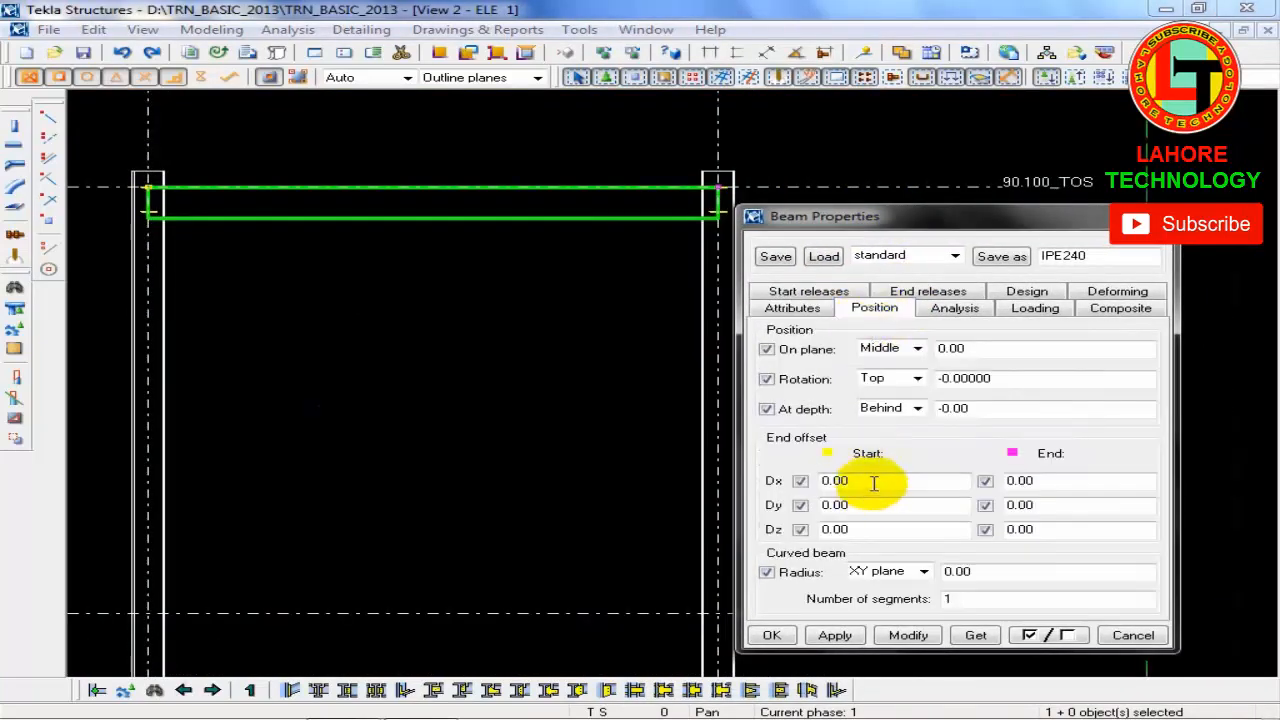
pyautogui.moveTo(873, 483); pyautogui.dragTo(800, 492)
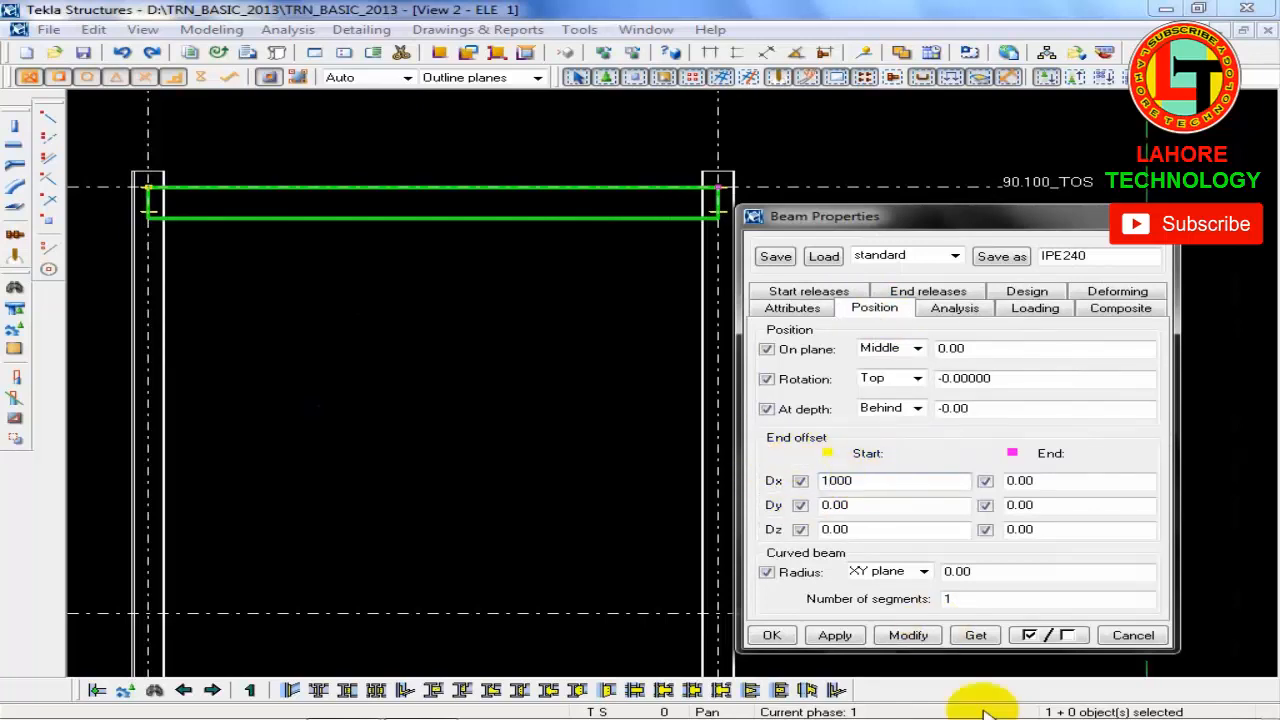
pyautogui.click(910, 636)
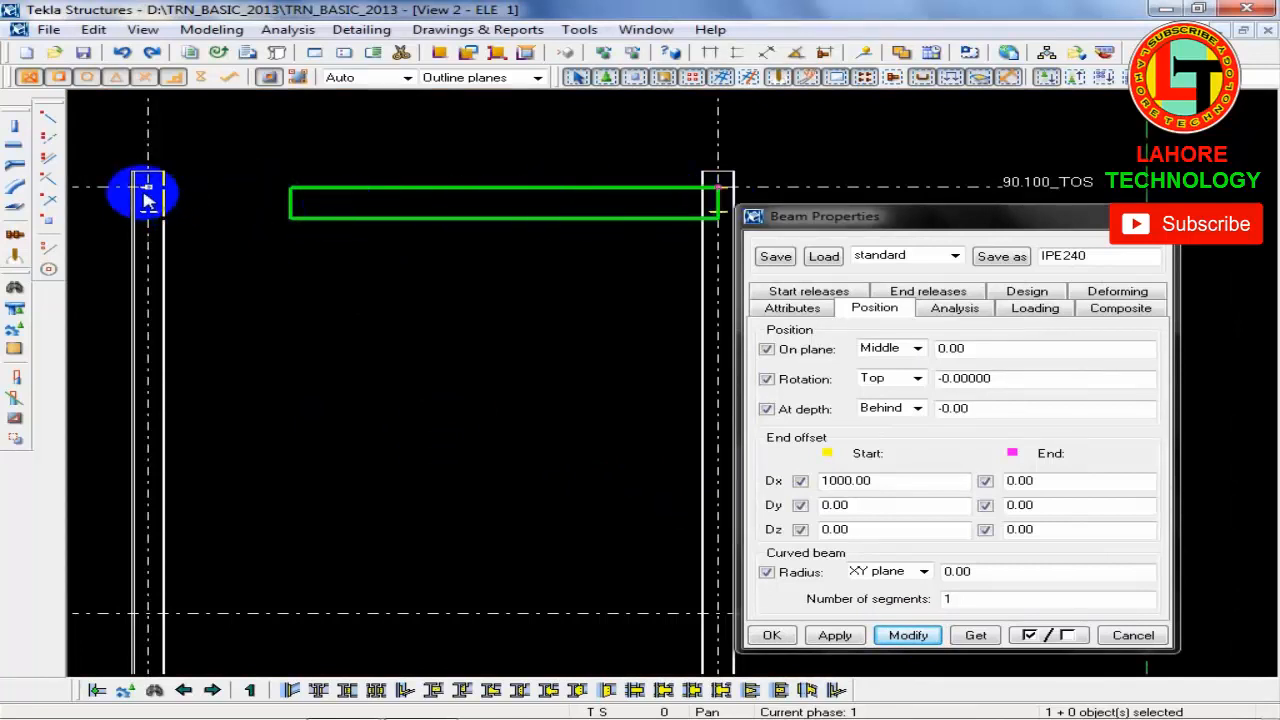
# Step: Check the profile of the grid B column in its properties without changing anything
pyautogui.scroll(3, 300, 300)
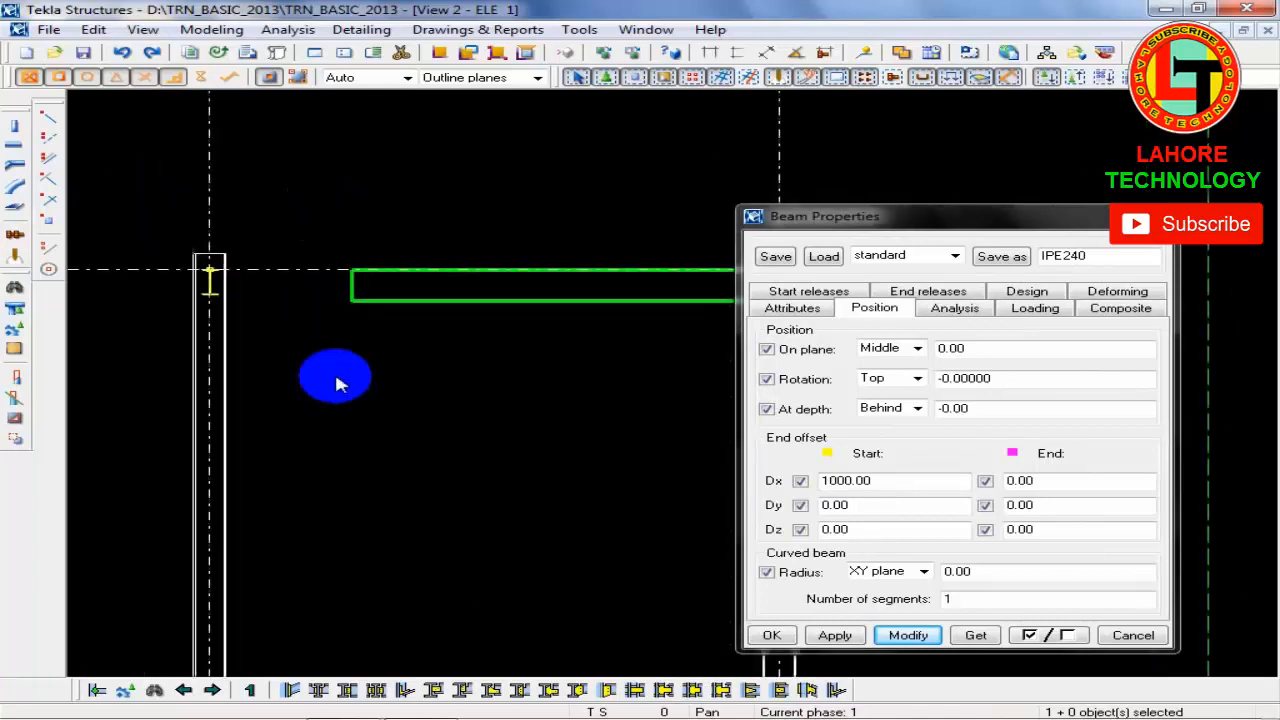
pyautogui.scroll(1, 195, 262)
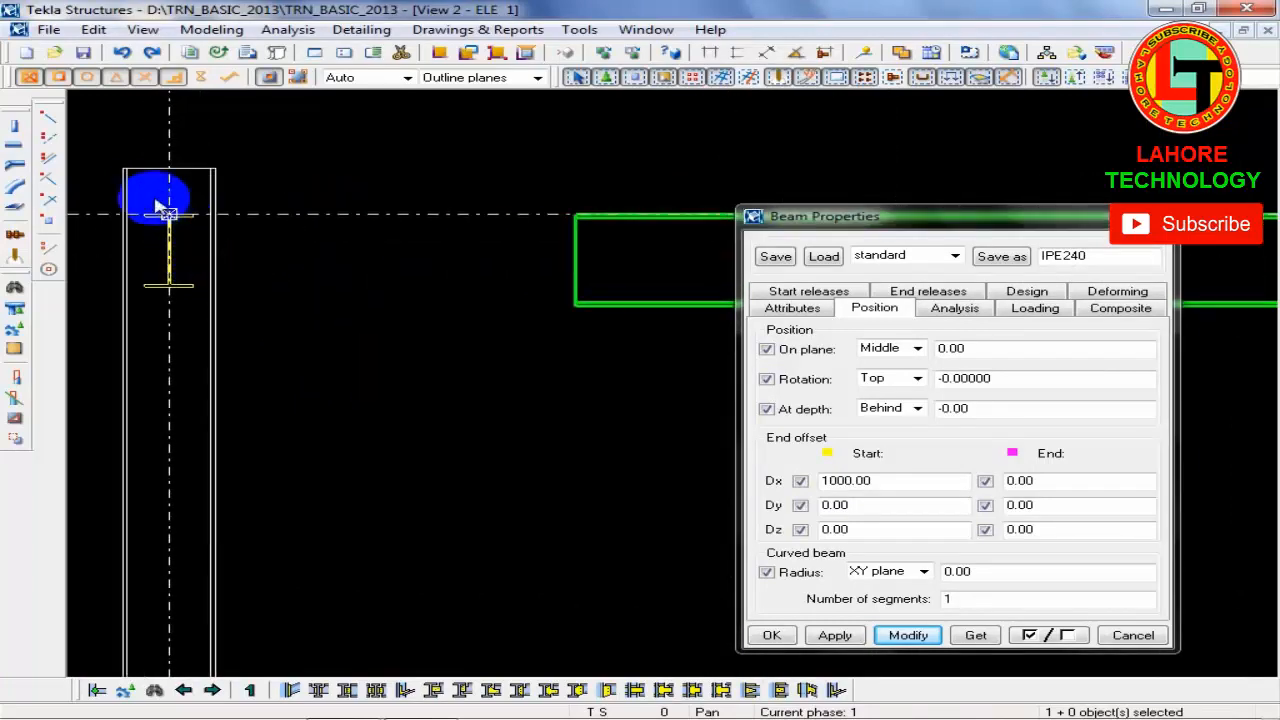
pyautogui.doubleClick(213, 180)
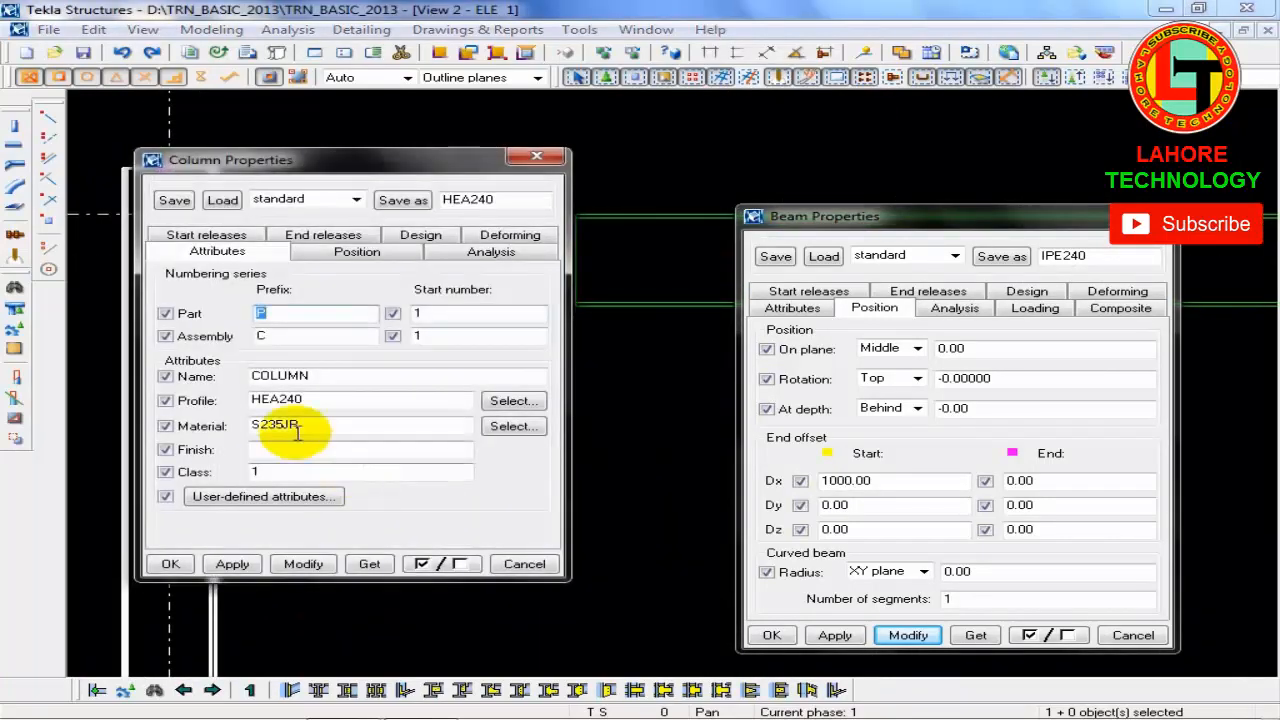
pyautogui.click(526, 564)
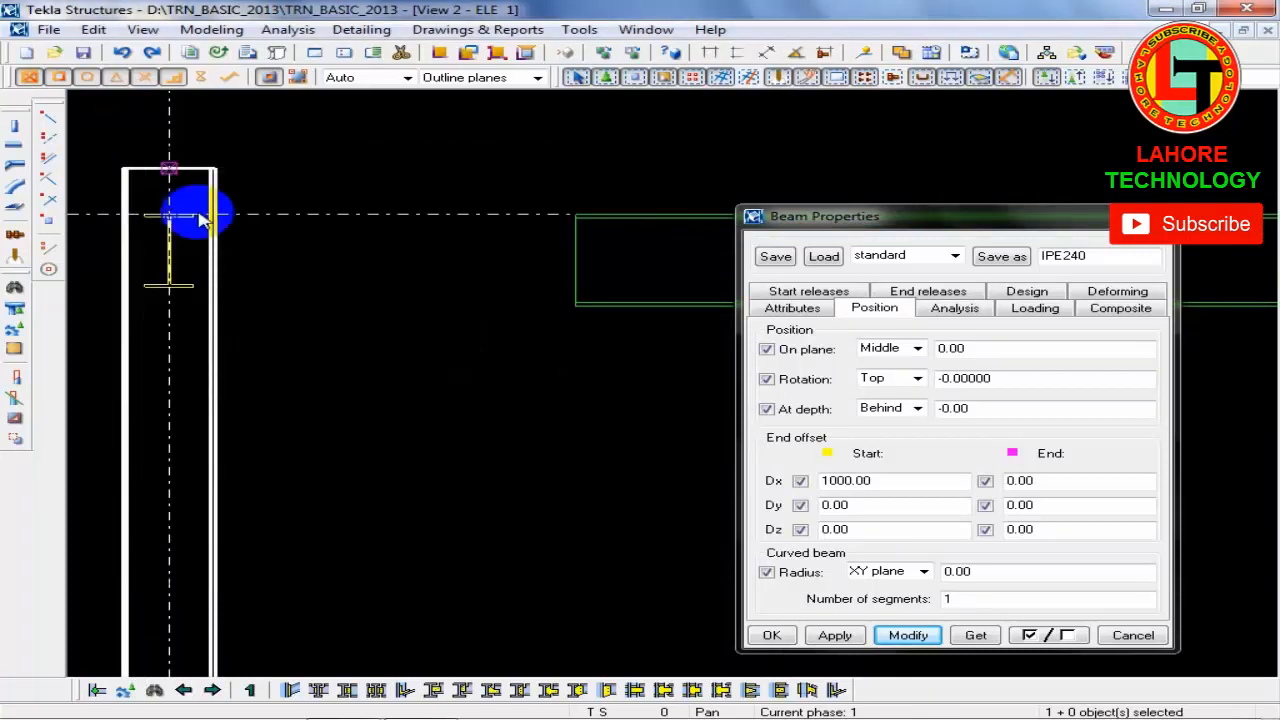
# Step: Set the green beam's start end offset Dx to 120, apply it to the model and close its properties
pyautogui.doubleClick(652, 302)
pyautogui.moveTo(906, 480); pyautogui.dragTo(592, 474)
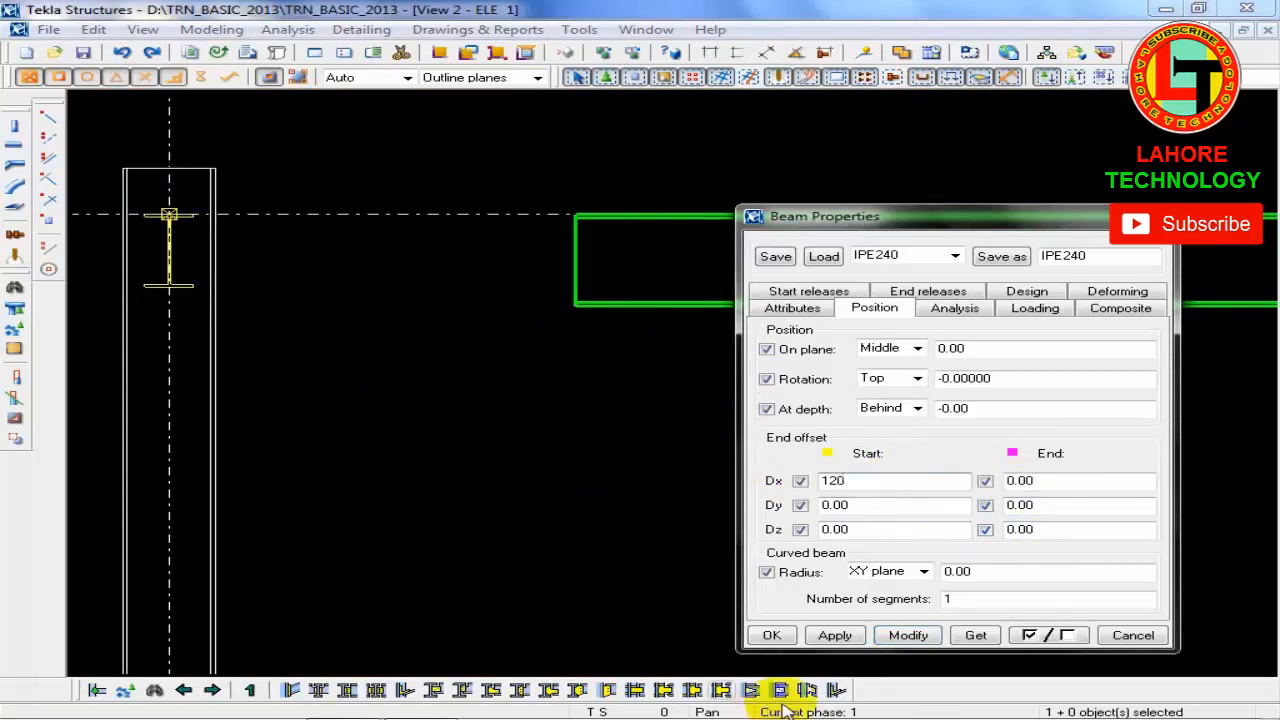
pyautogui.click(908, 635)
pyautogui.scroll(5, 254, 317)
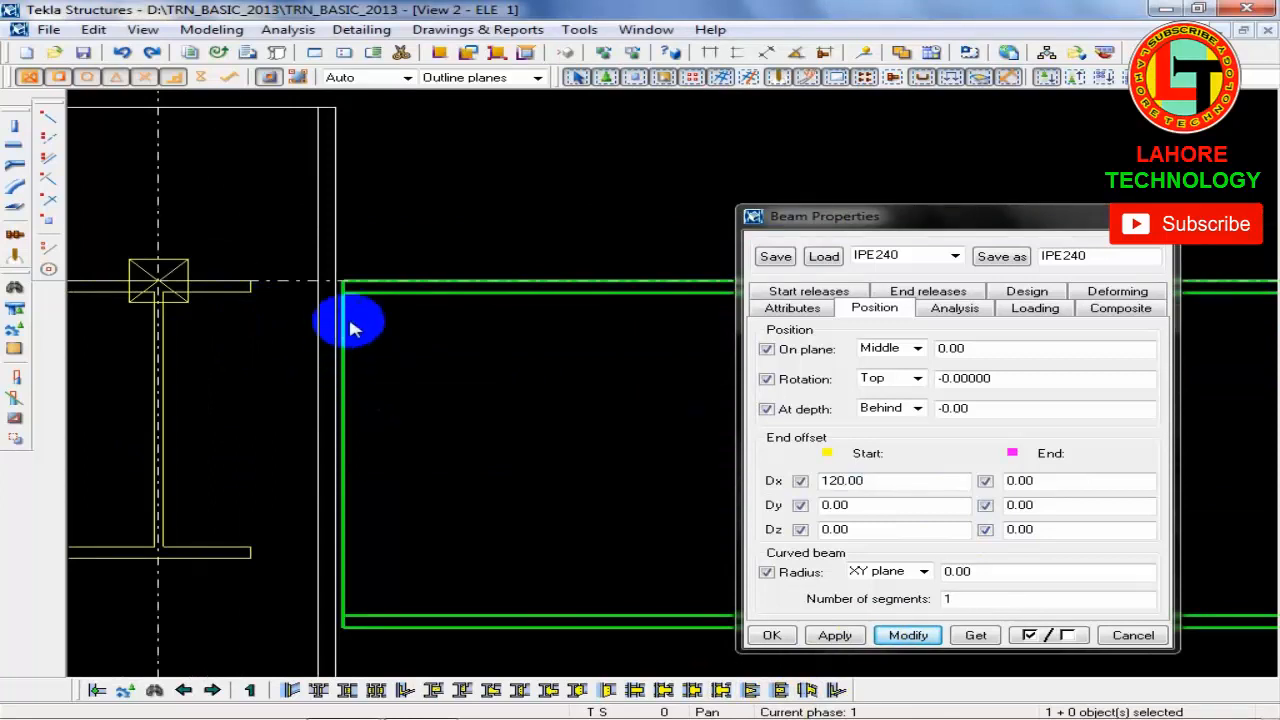
pyautogui.scroll(1, 345, 322)
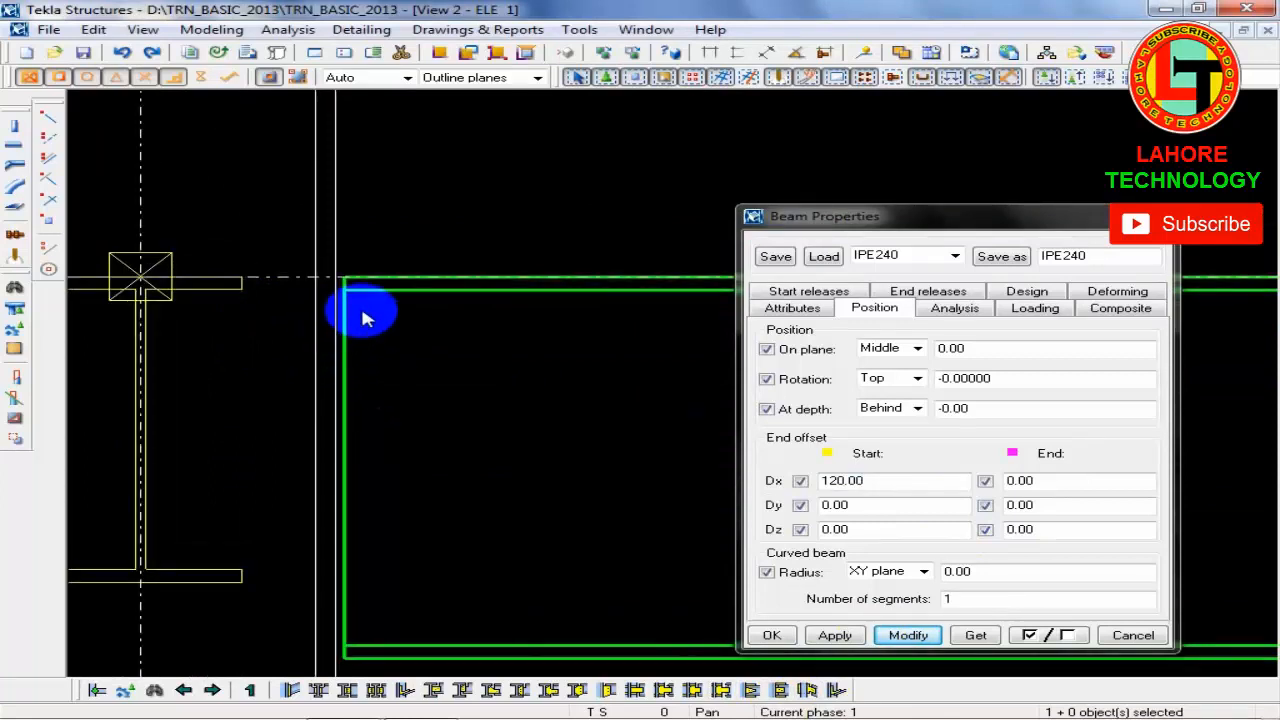
pyautogui.scroll(-5, 362, 318)
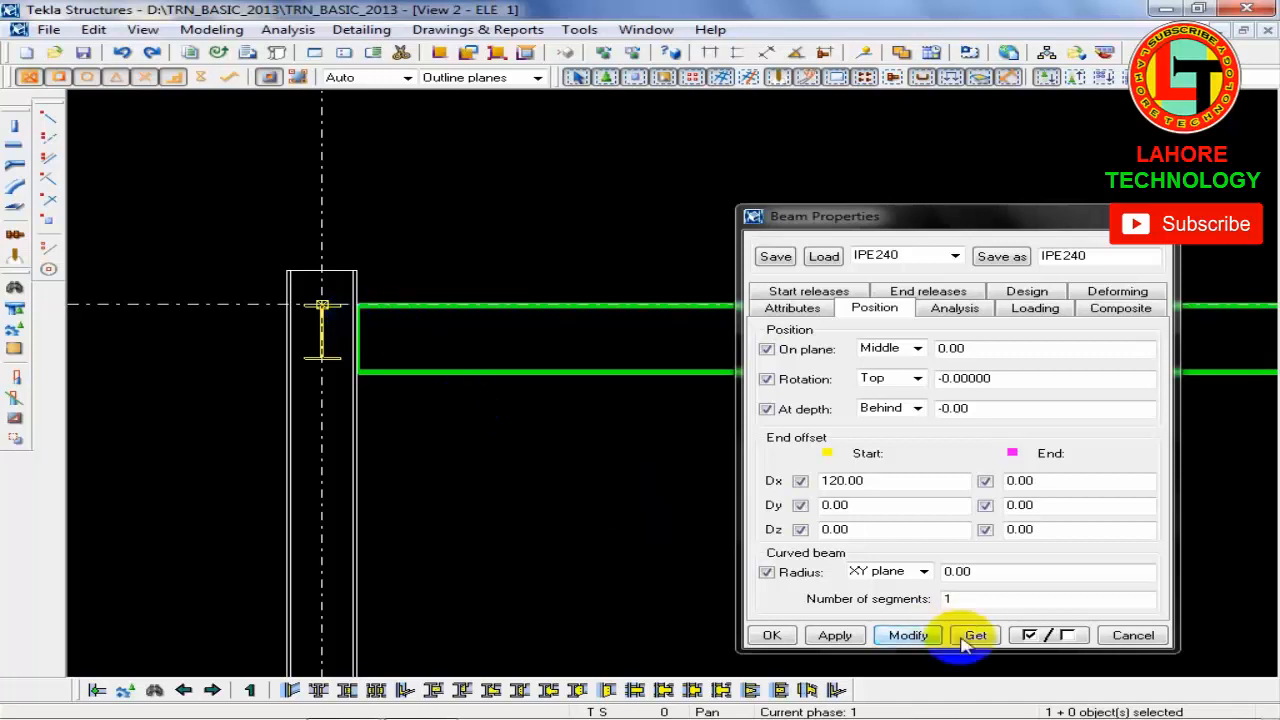
pyautogui.click(1133, 636)
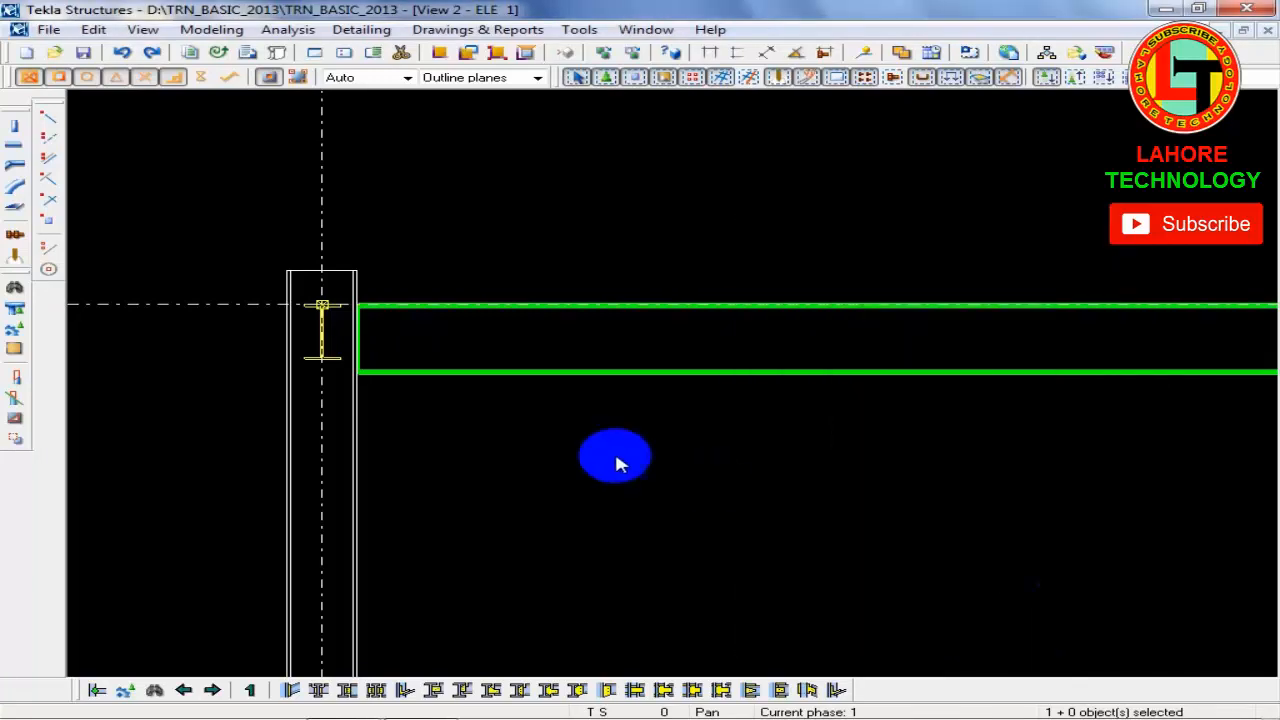
# Step: Examine both ends of the green beam against the grid B and grid A columns in the ELE 1 view
pyautogui.click(237, 446)
pyautogui.scroll(-5, 237, 446)
pyautogui.moveTo(329, 466); pyautogui.dragTo(447, 436, button='middle')
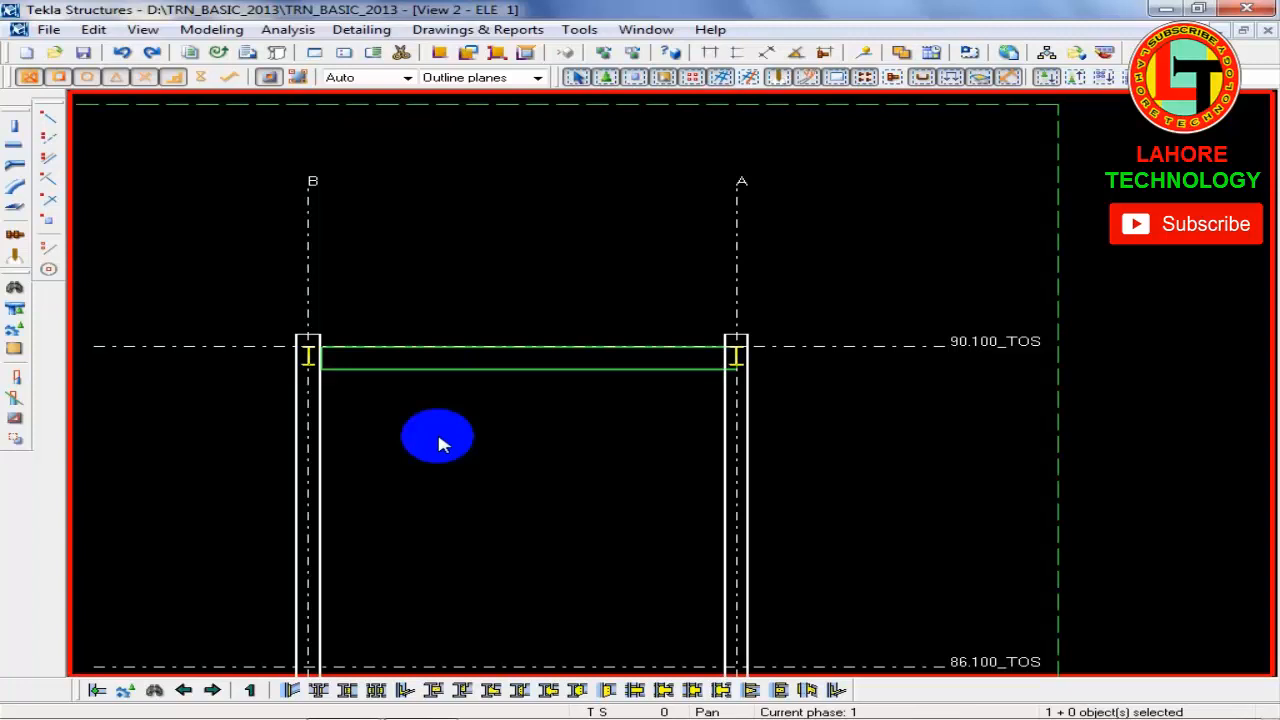
pyautogui.click(386, 362)
pyautogui.scroll(3, 341, 381)
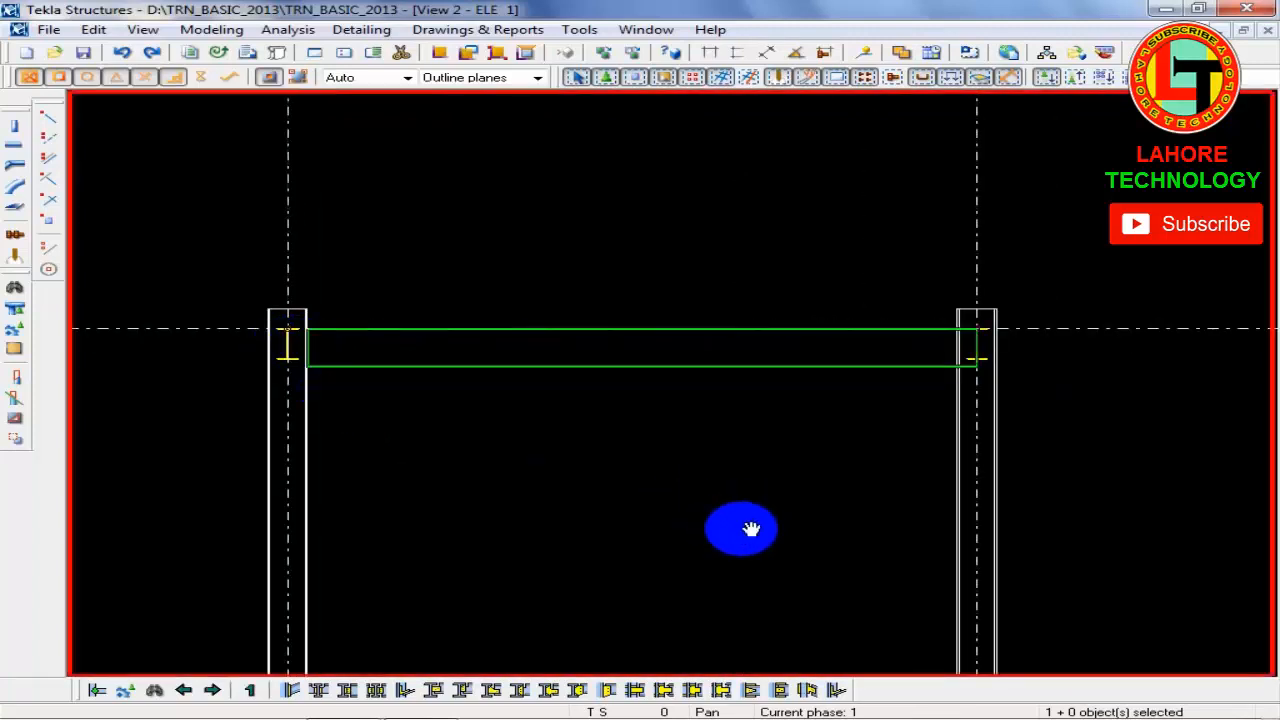
pyautogui.moveTo(751, 528); pyautogui.dragTo(723, 574, button='middle')
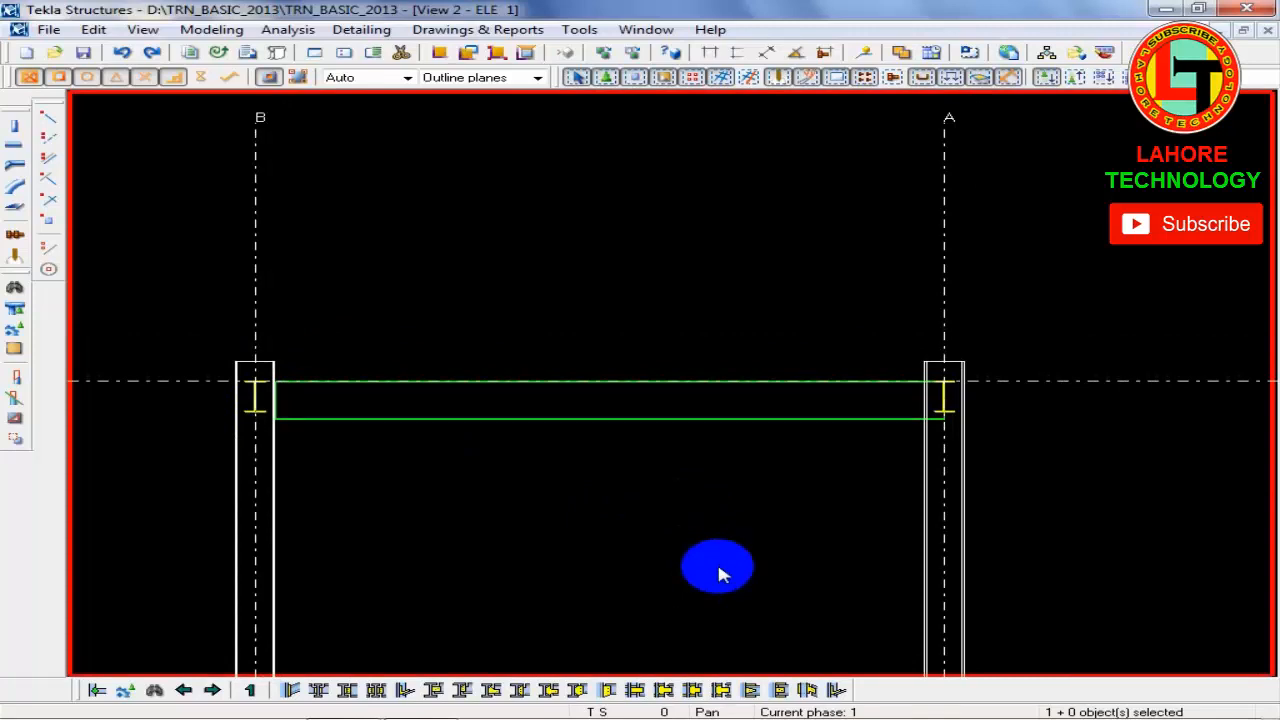
pyautogui.click(461, 420)
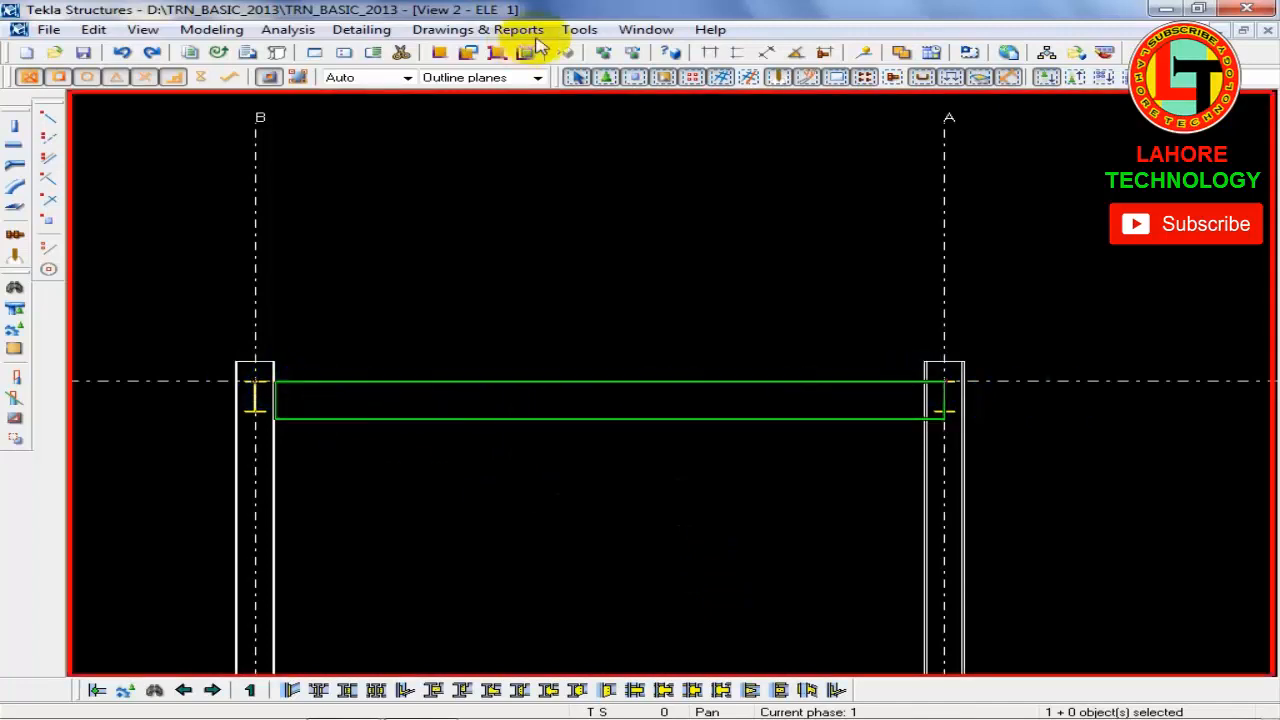
pyautogui.click(418, 490)
# Step: Switch to the 3D view and inspect the selected green beam's start and end handles at its columns
pyautogui.click(647, 30)
pyautogui.click(695, 140)
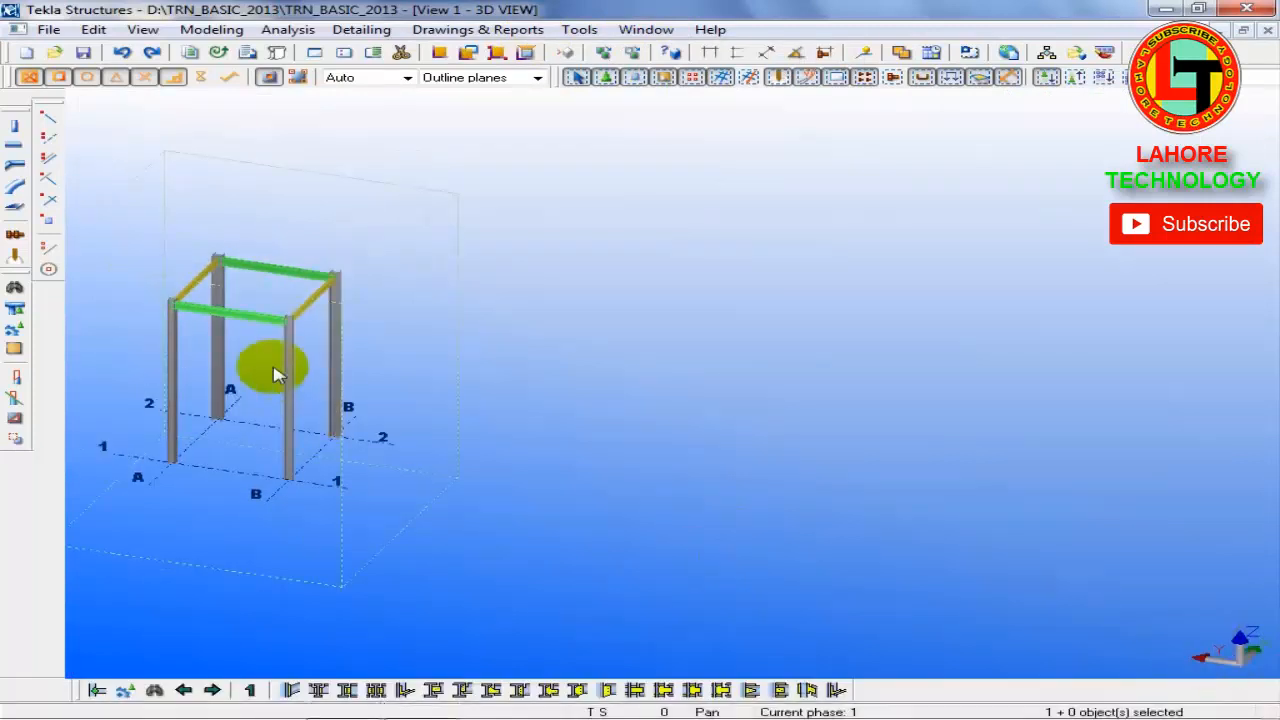
pyautogui.scroll(1, 320, 330)
pyautogui.scroll(1, 300, 318)
pyautogui.scroll(2, 617, 423)
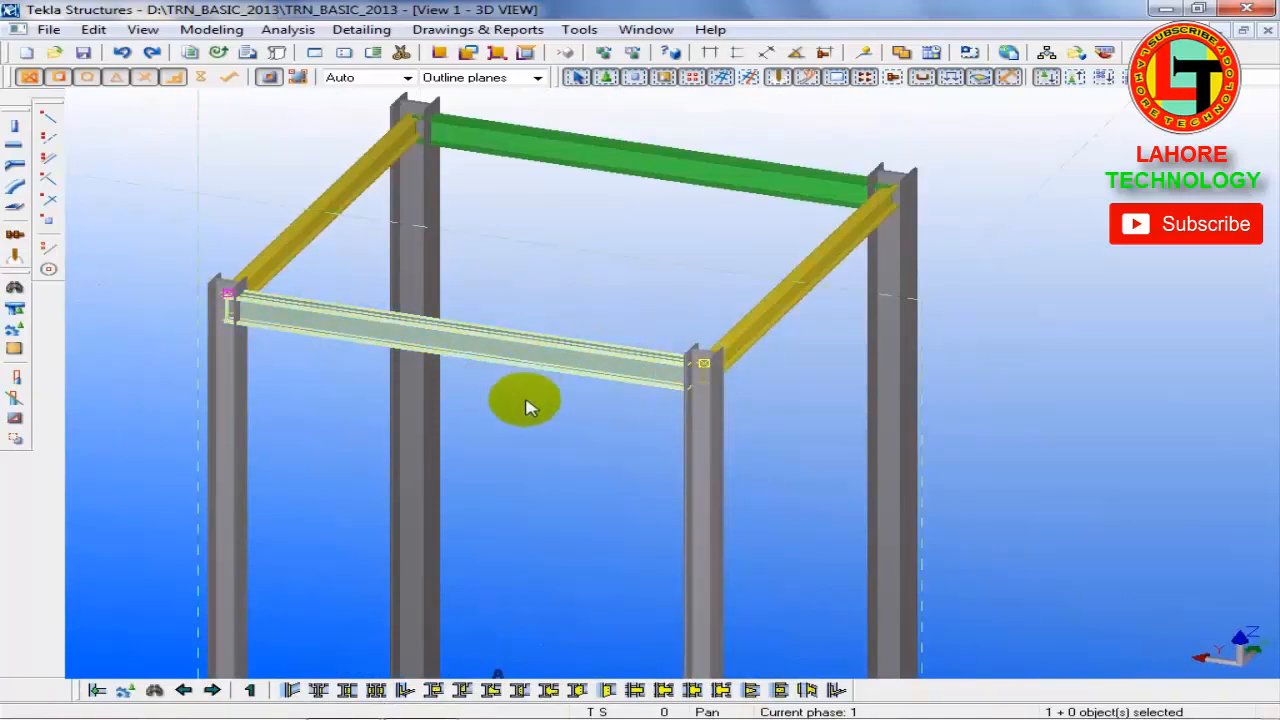
pyautogui.keyDown('ctrl'); pyautogui.moveTo(729, 479); pyautogui.dragTo(399, 389, button='middle'); pyautogui.keyUp('ctrl')
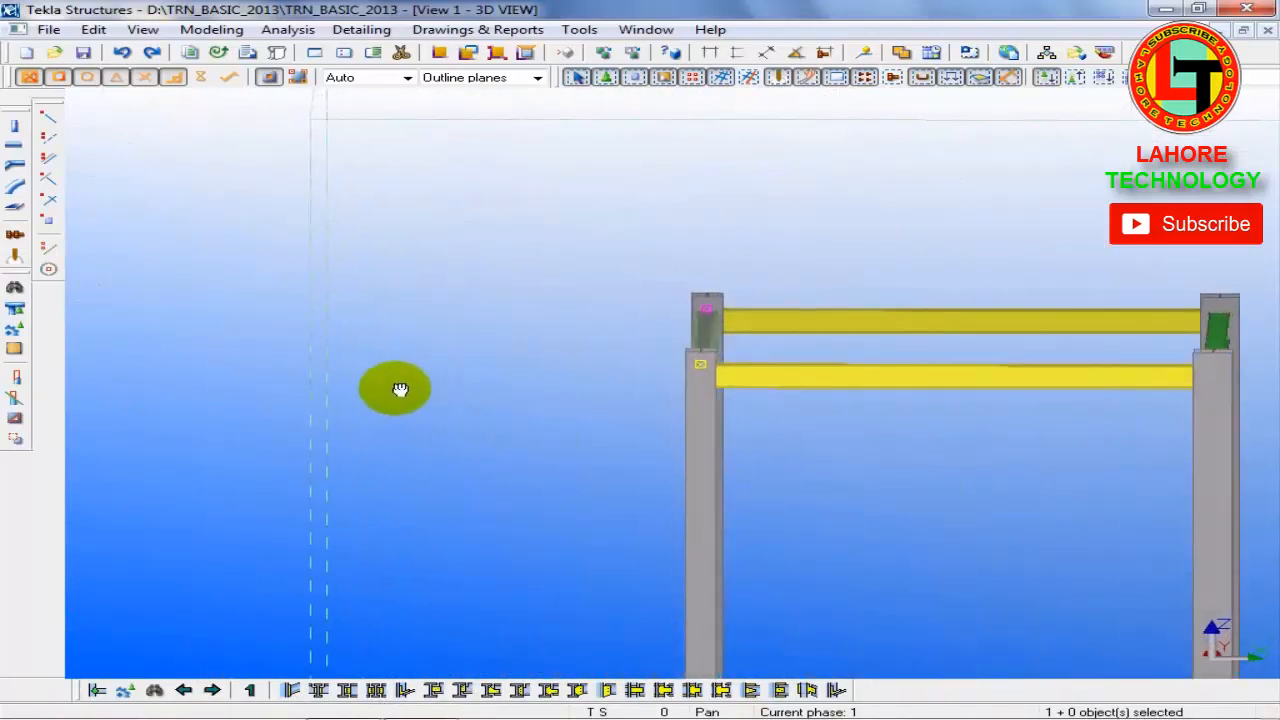
pyautogui.scroll(4, 712, 360)
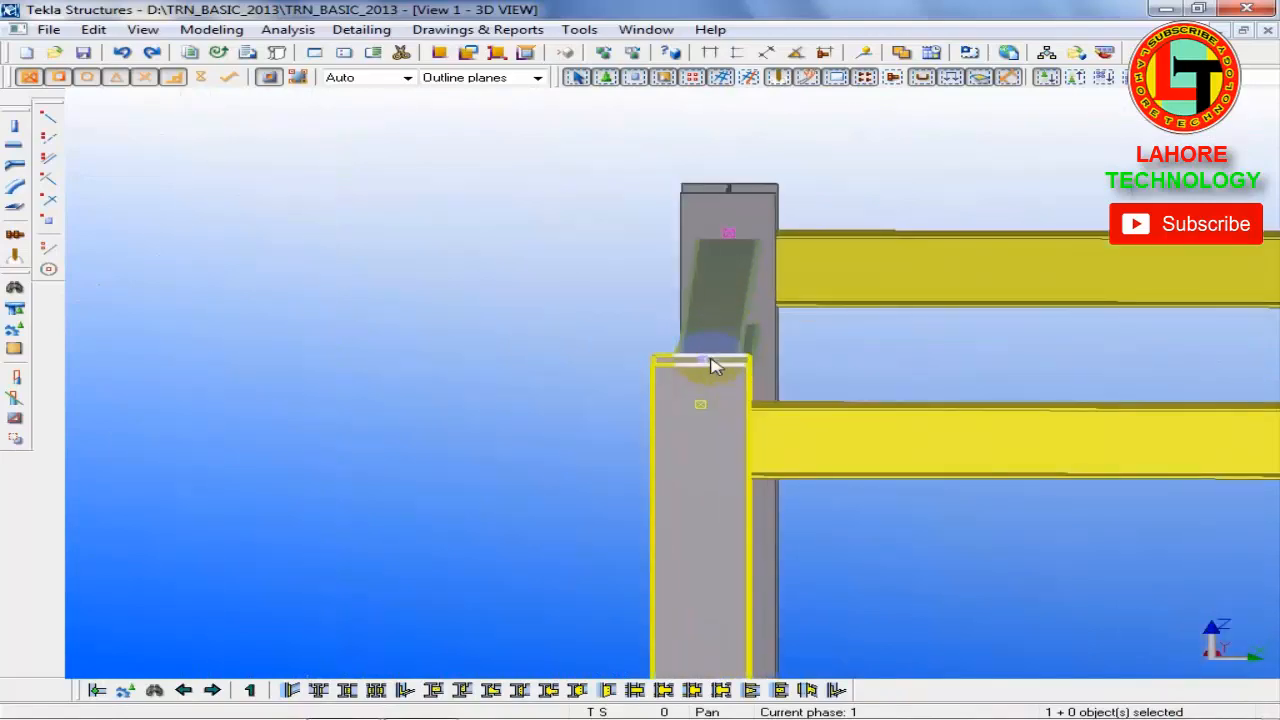
pyautogui.scroll(-3, 712, 364)
pyautogui.scroll(-1, 712, 364)
pyautogui.moveTo(1018, 461); pyautogui.dragTo(740, 479, button='middle')
pyautogui.keyDown('ctrl'); pyautogui.moveTo(799, 525); pyautogui.dragTo(569, 434, button='middle'); pyautogui.keyUp('ctrl')
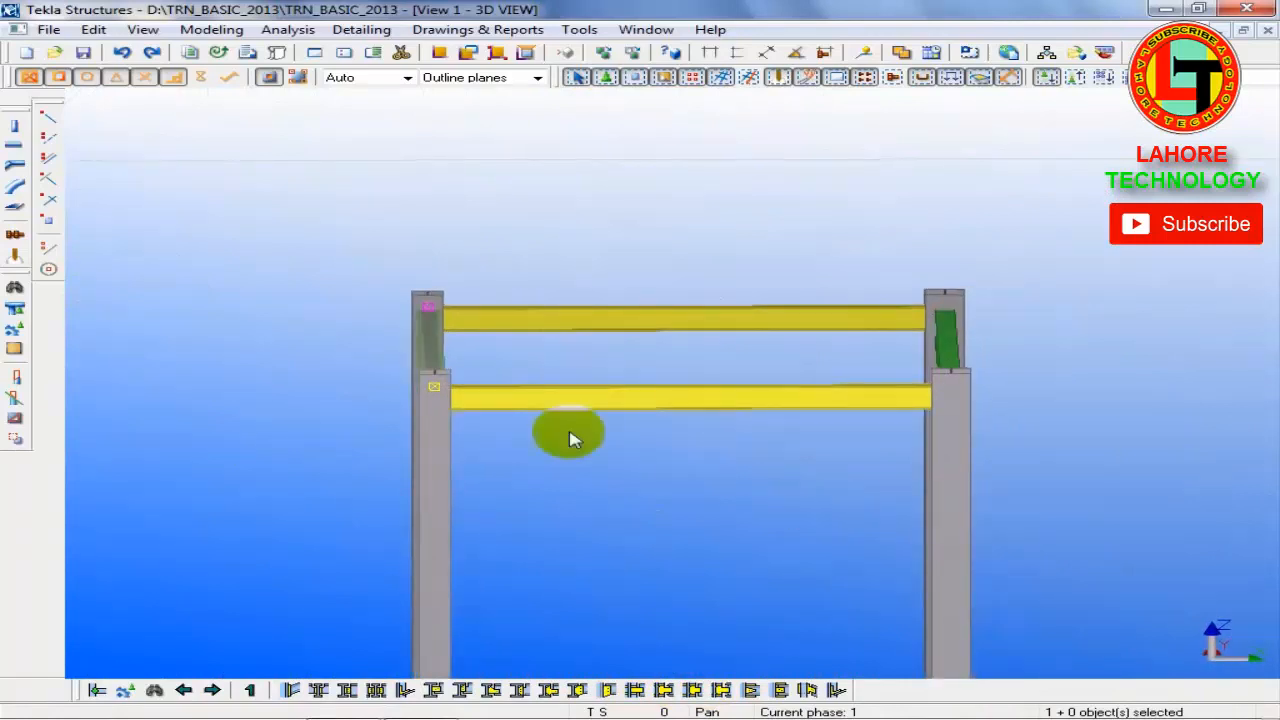
# Step: Select the front yellow beam and examine how the beams meet the columns in the 3D view
pyautogui.click(584, 407)
pyautogui.click(542, 468)
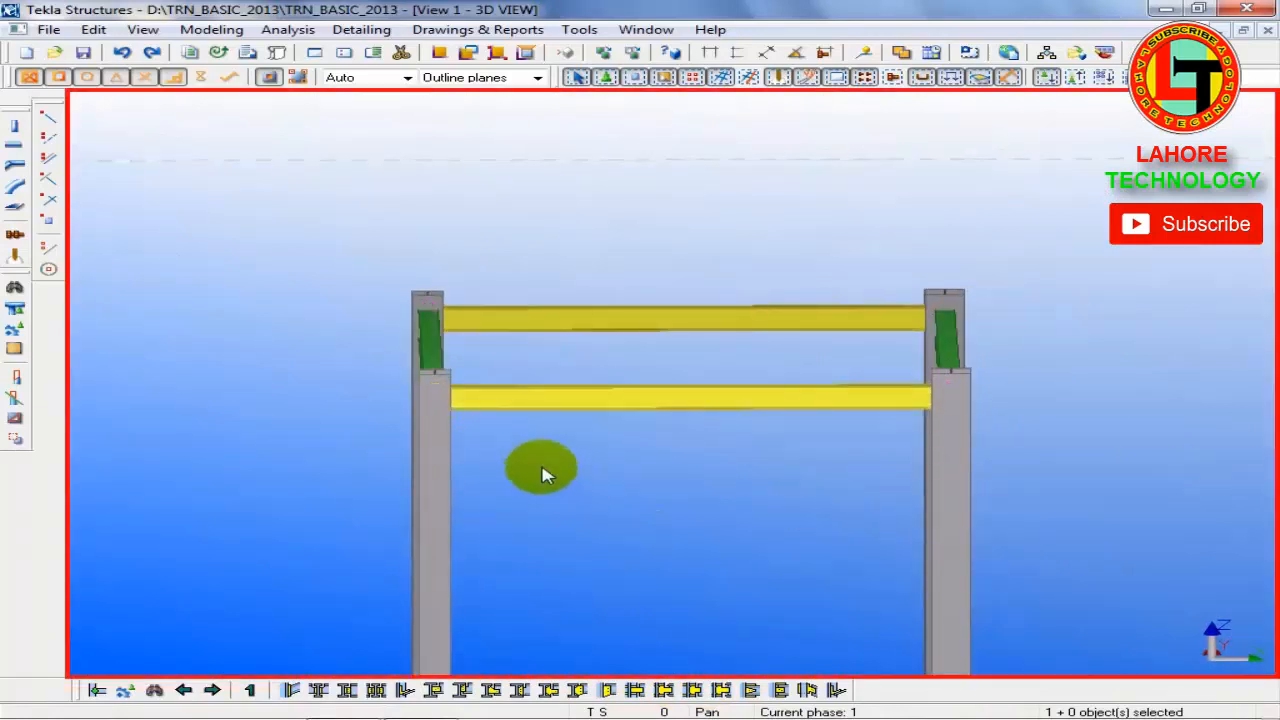
pyautogui.click(524, 406)
pyautogui.keyDown('ctrl'); pyautogui.moveTo(455, 468); pyautogui.dragTo(737, 443, button='middle'); pyautogui.keyUp('ctrl')
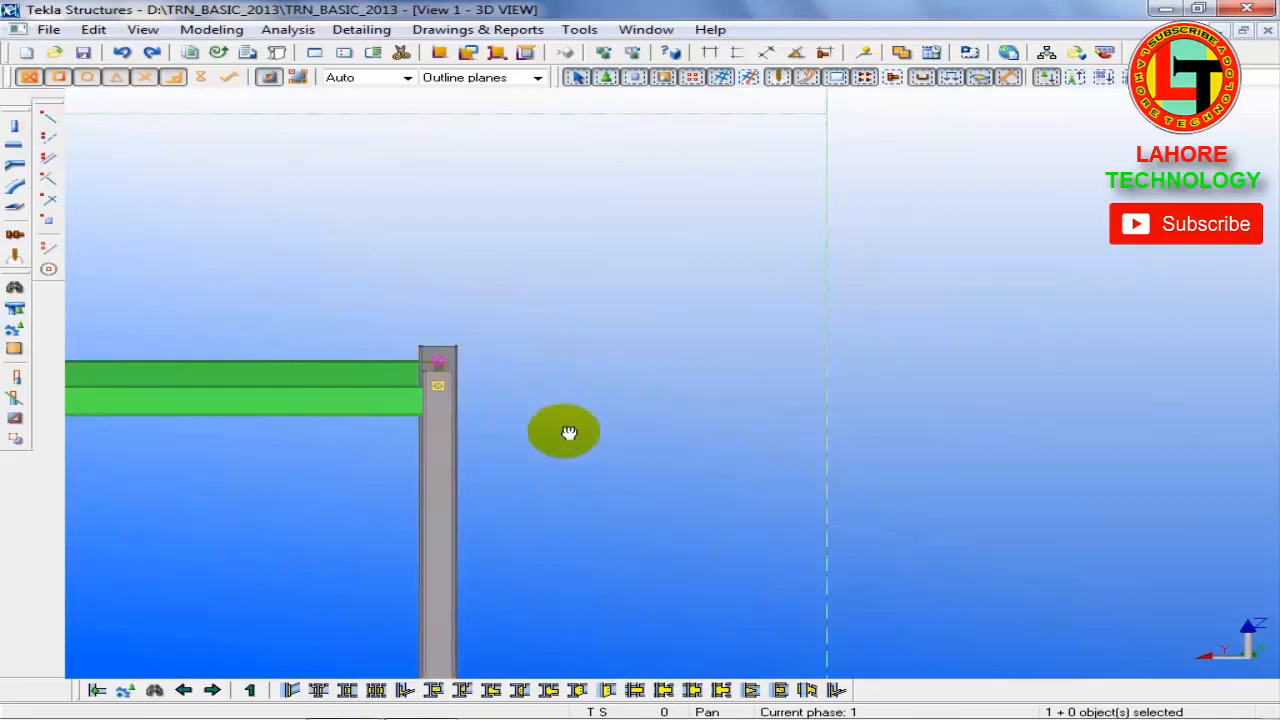
pyautogui.keyDown('ctrl'); pyautogui.moveTo(569, 431); pyautogui.dragTo(234, 551, button='middle'); pyautogui.keyUp('ctrl')
pyautogui.scroll(3, 343, 347)
pyautogui.scroll(1, 341, 347)
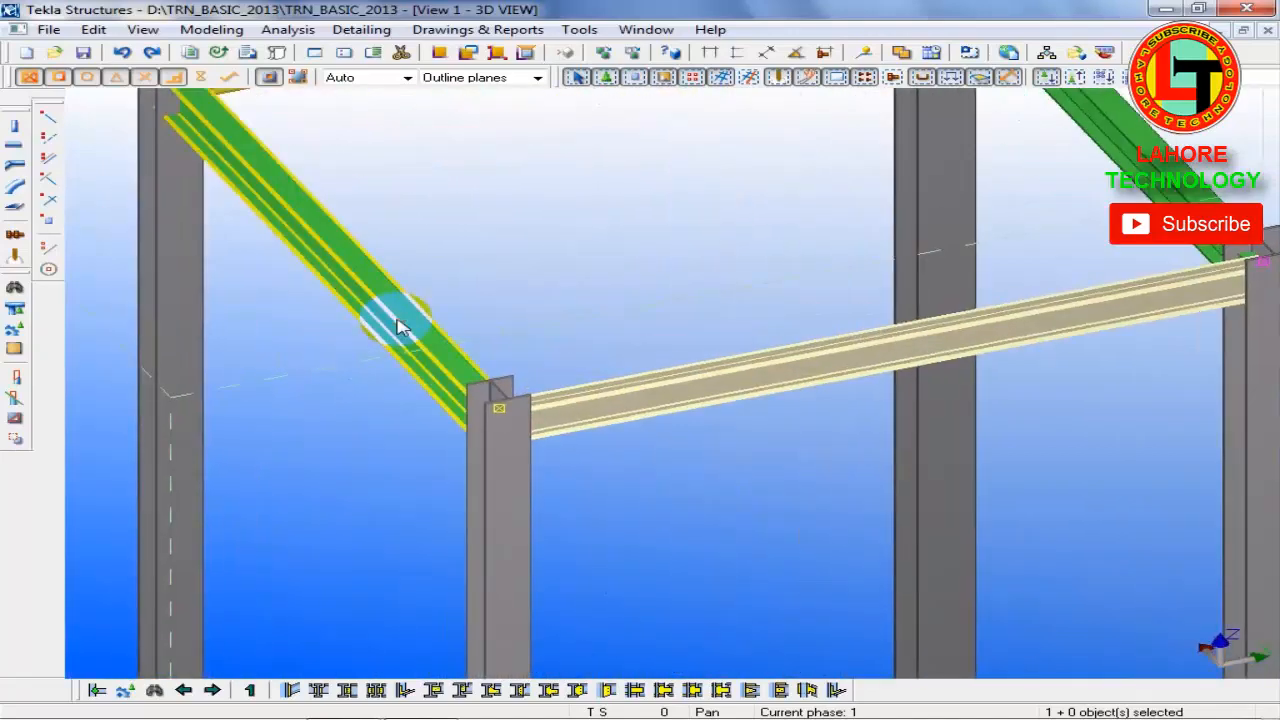
# Step: Give the green beam an end-side offset Dx of -150 and apply it to the model
pyautogui.doubleClick(400, 314)
pyautogui.click(876, 301)
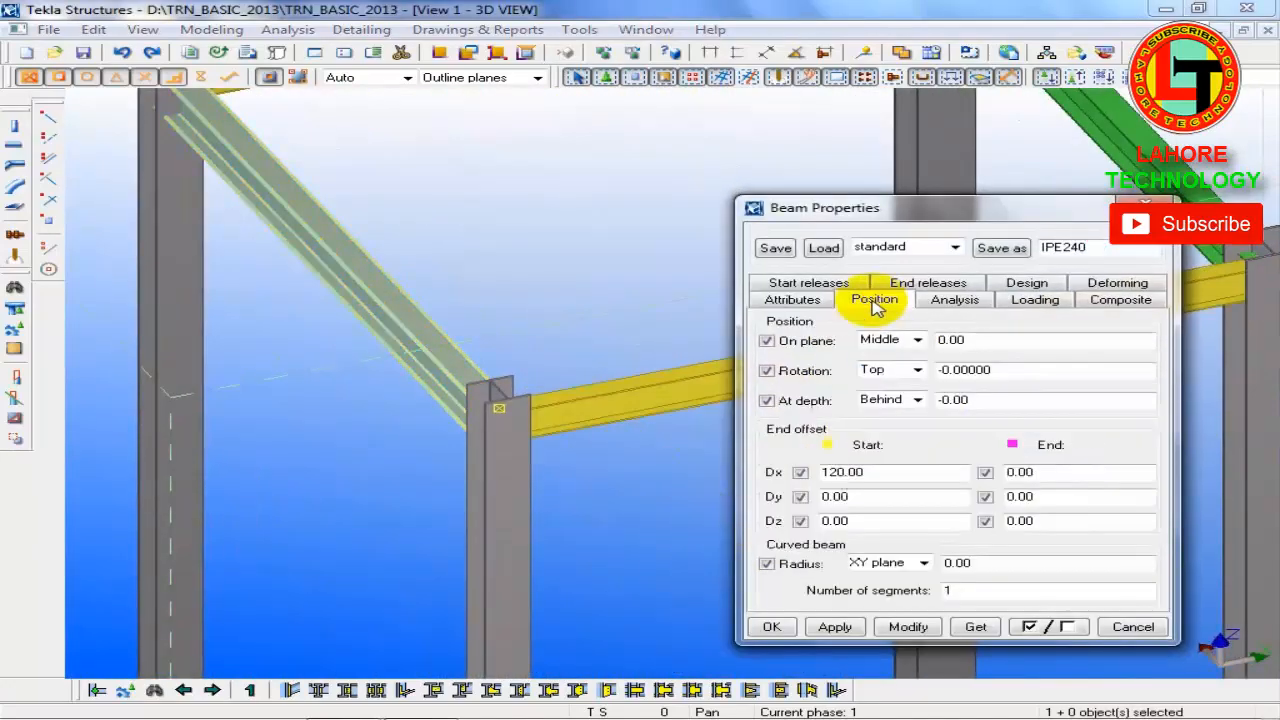
pyautogui.click(1035, 478)
pyautogui.moveTo(1036, 480); pyautogui.dragTo(934, 478)
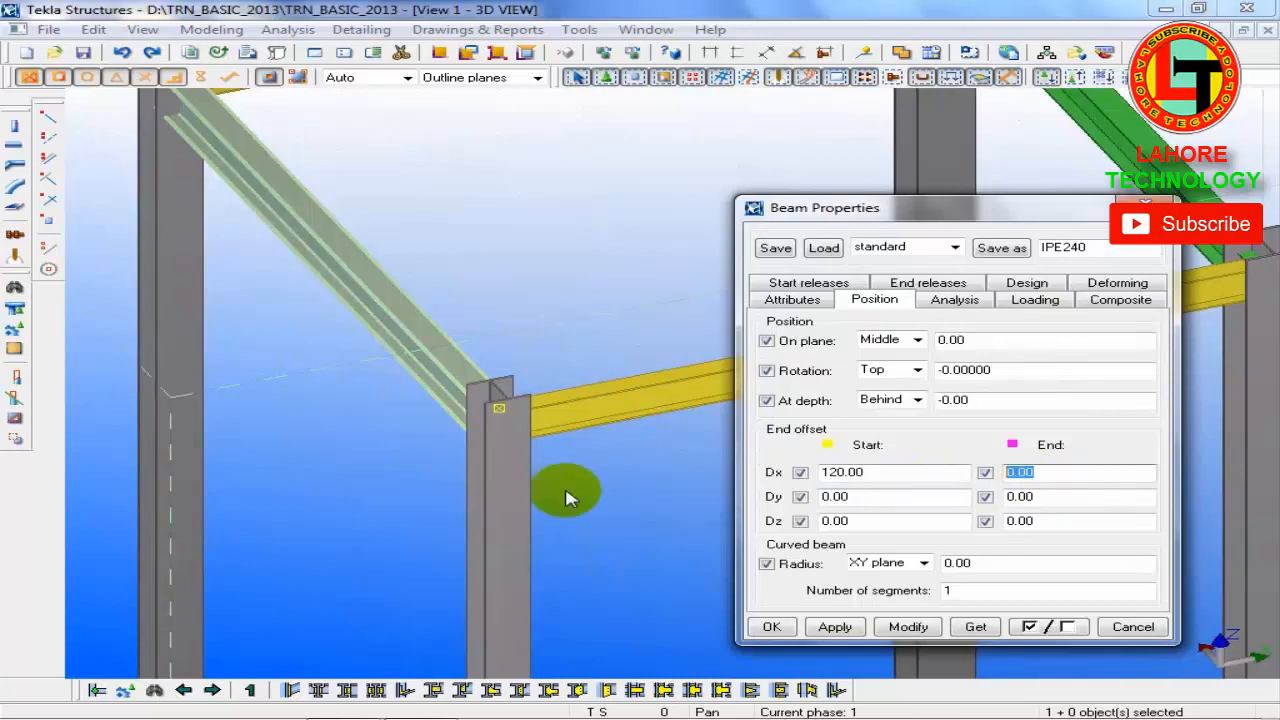
pyautogui.moveTo(568, 497); pyautogui.dragTo(553, 600, button='middle')
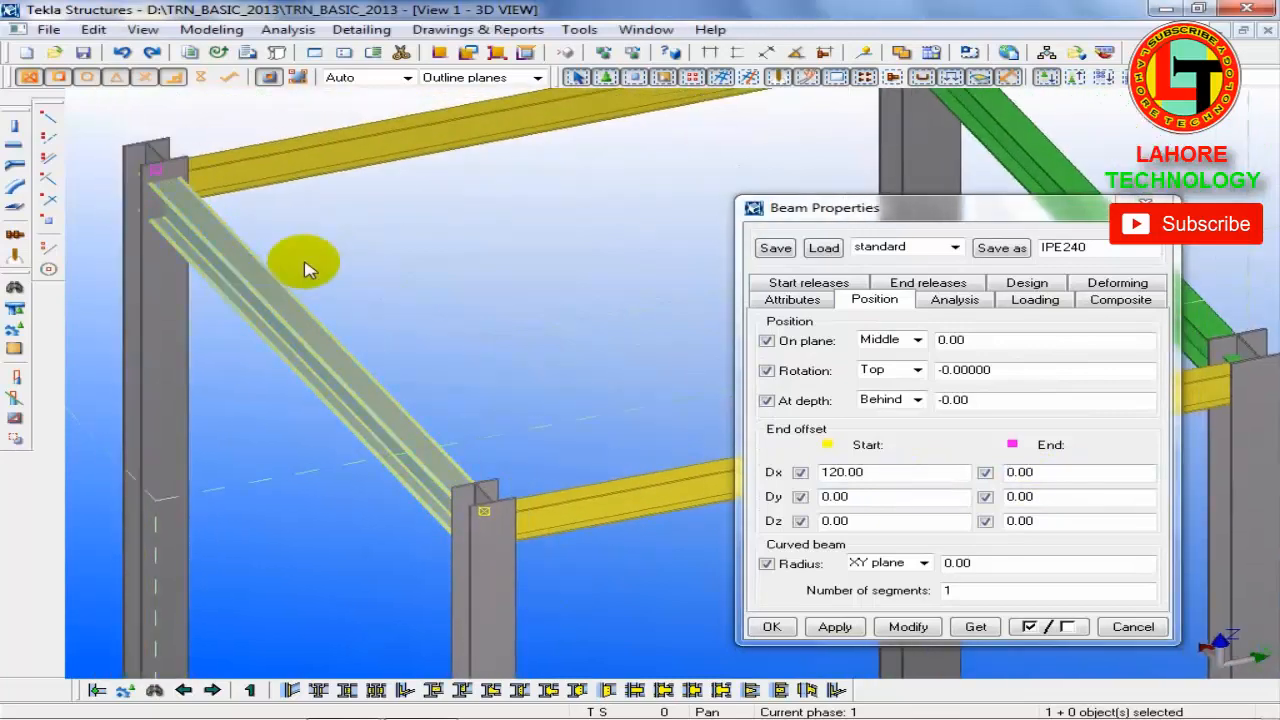
pyautogui.moveTo(306, 266); pyautogui.dragTo(383, 349, button='middle')
pyautogui.moveTo(1064, 473); pyautogui.dragTo(918, 485)
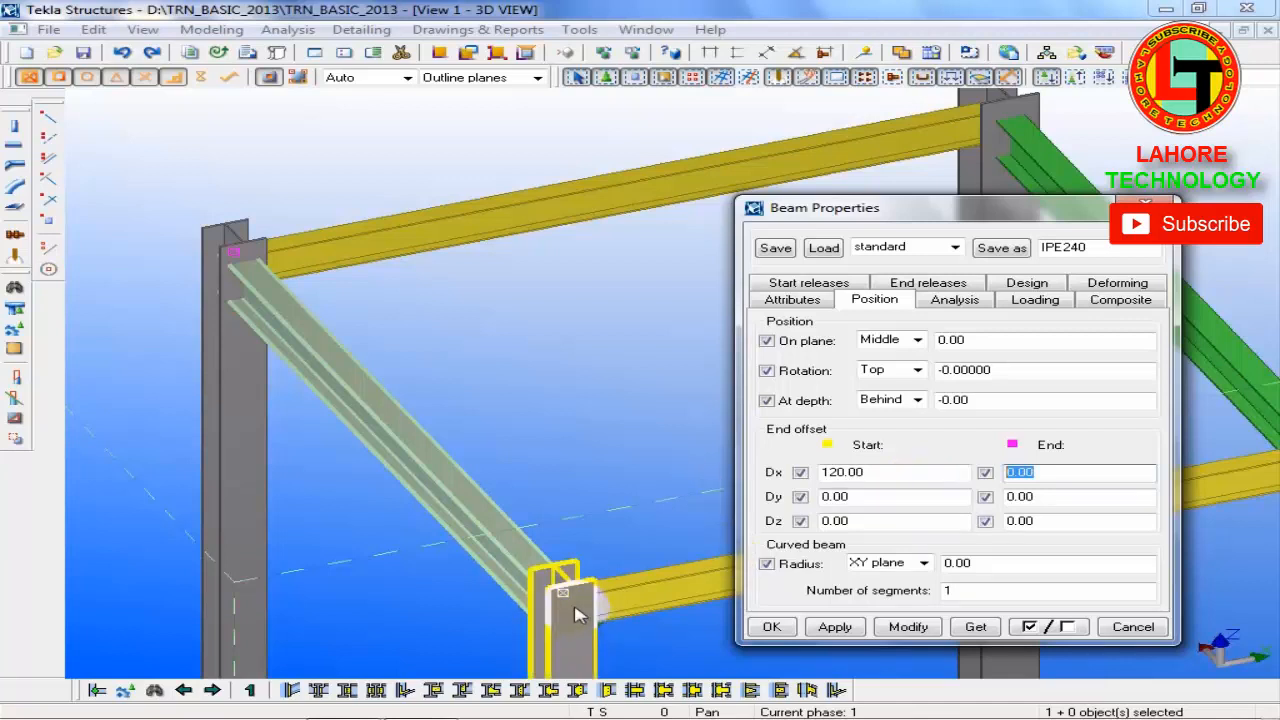
pyautogui.click(1027, 496)
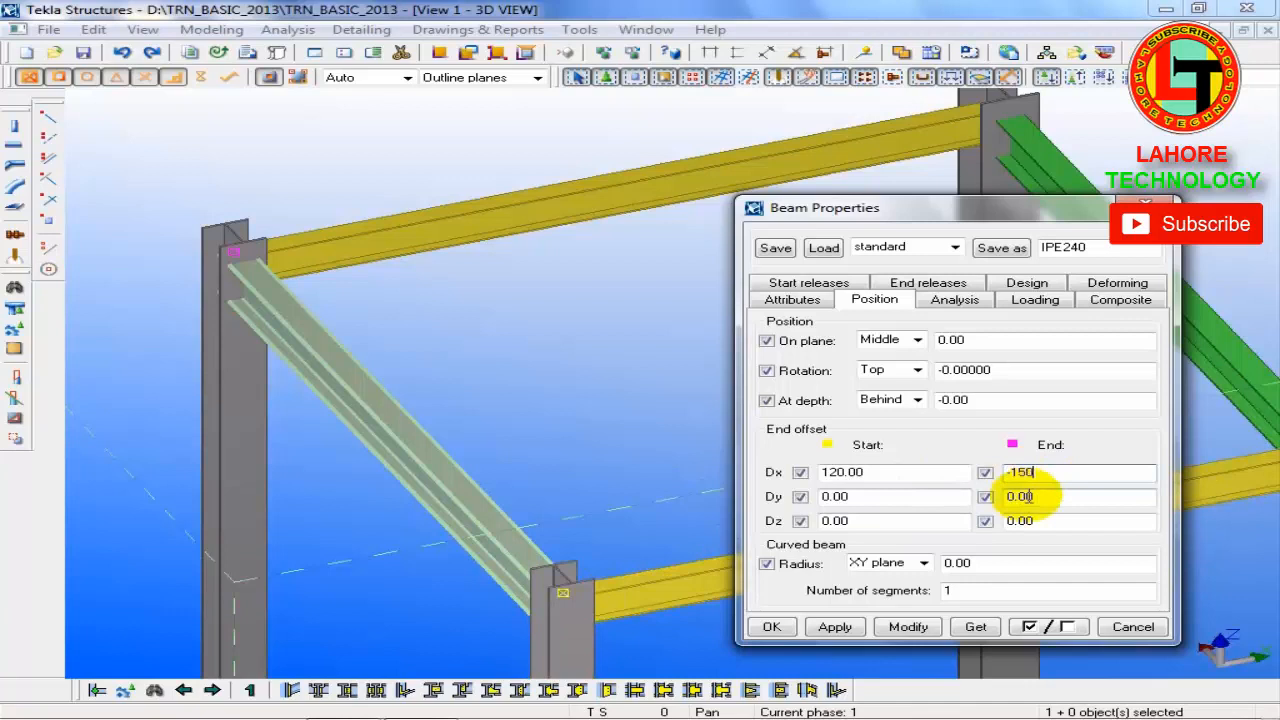
pyautogui.click(905, 626)
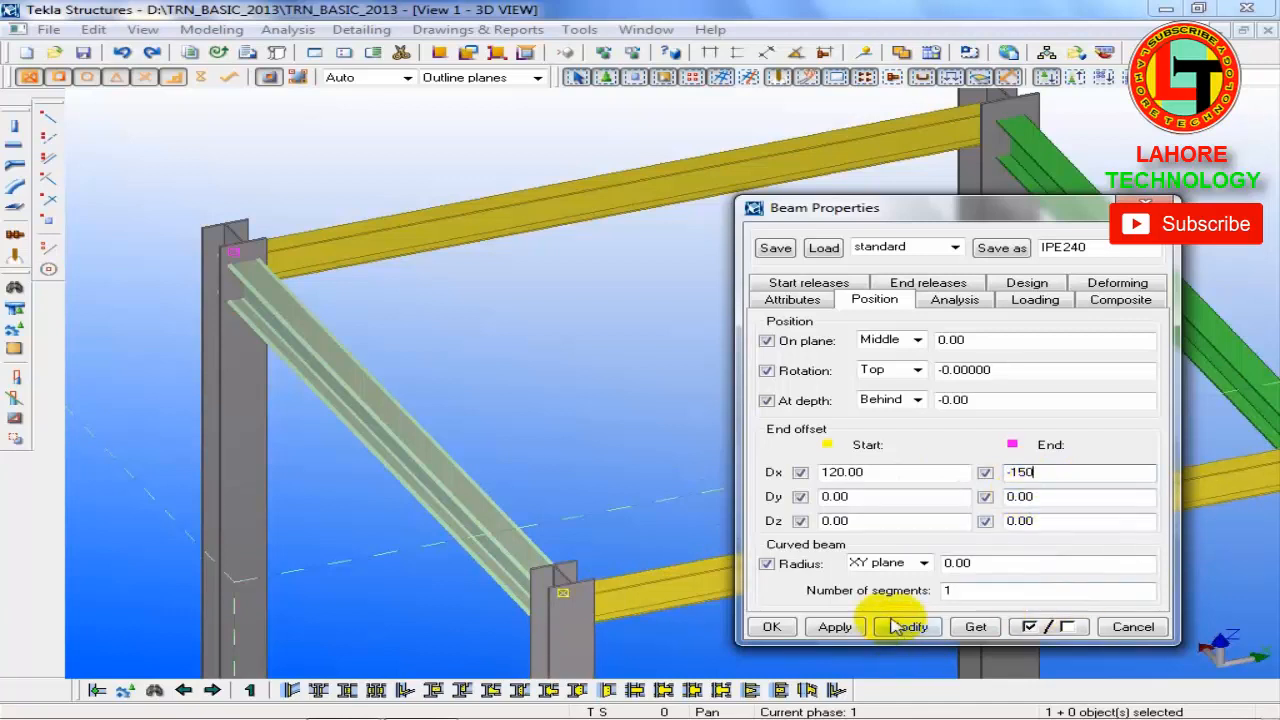
# Step: Inspect the gap between the green beam's end and the grid A column in the 3D and Plan 90.100_TOS views
pyautogui.click(419, 328)
pyautogui.keyDown('ctrl'); pyautogui.moveTo(466, 318); pyautogui.dragTo(500, 443, button='middle'); pyautogui.keyUp('ctrl')
pyautogui.scroll(-1, 474, 512)
pyautogui.scroll(3, 347, 363)
pyautogui.scroll(3, 447, 388)
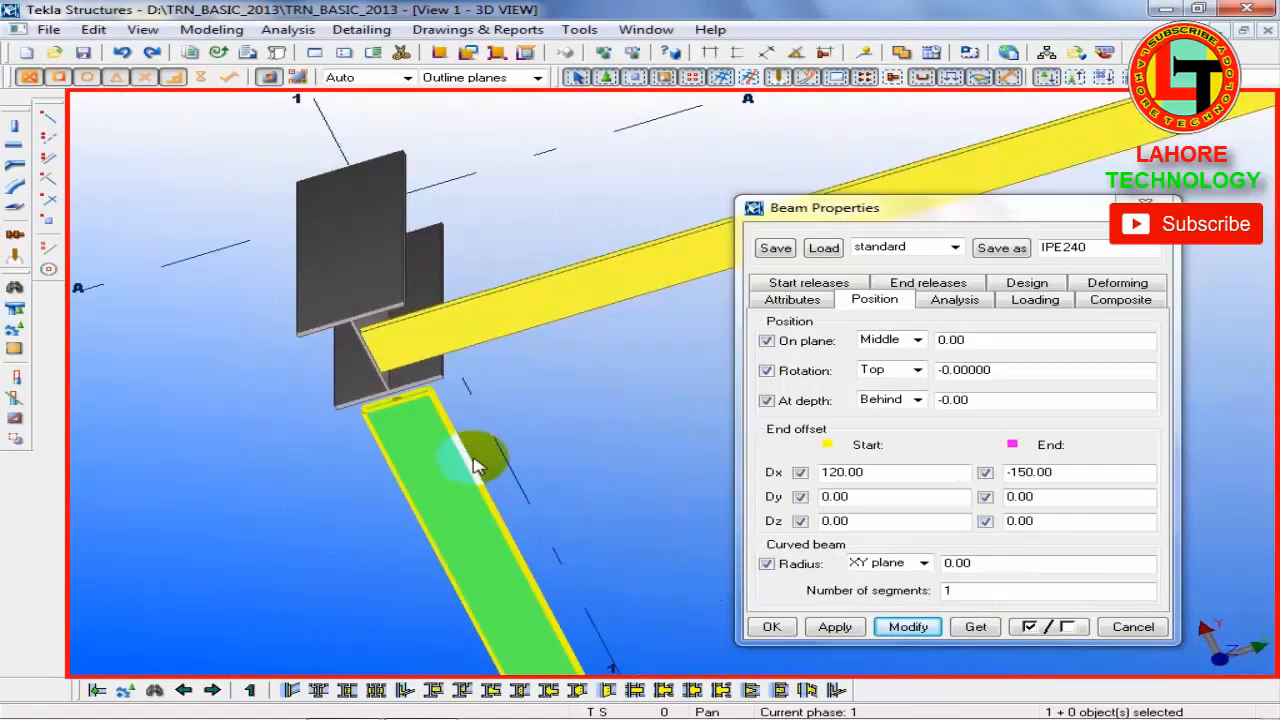
pyautogui.click(645, 29)
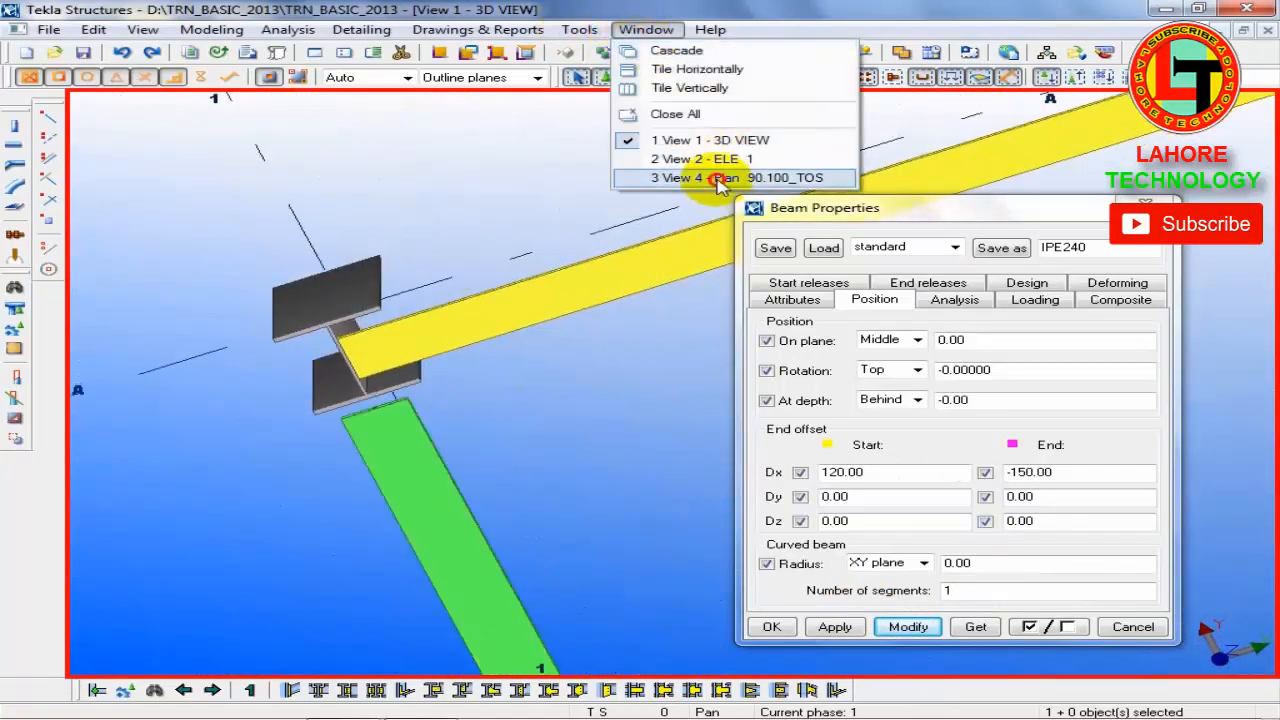
pyautogui.click(720, 180)
pyautogui.moveTo(560, 329); pyautogui.dragTo(482, 447, button='middle')
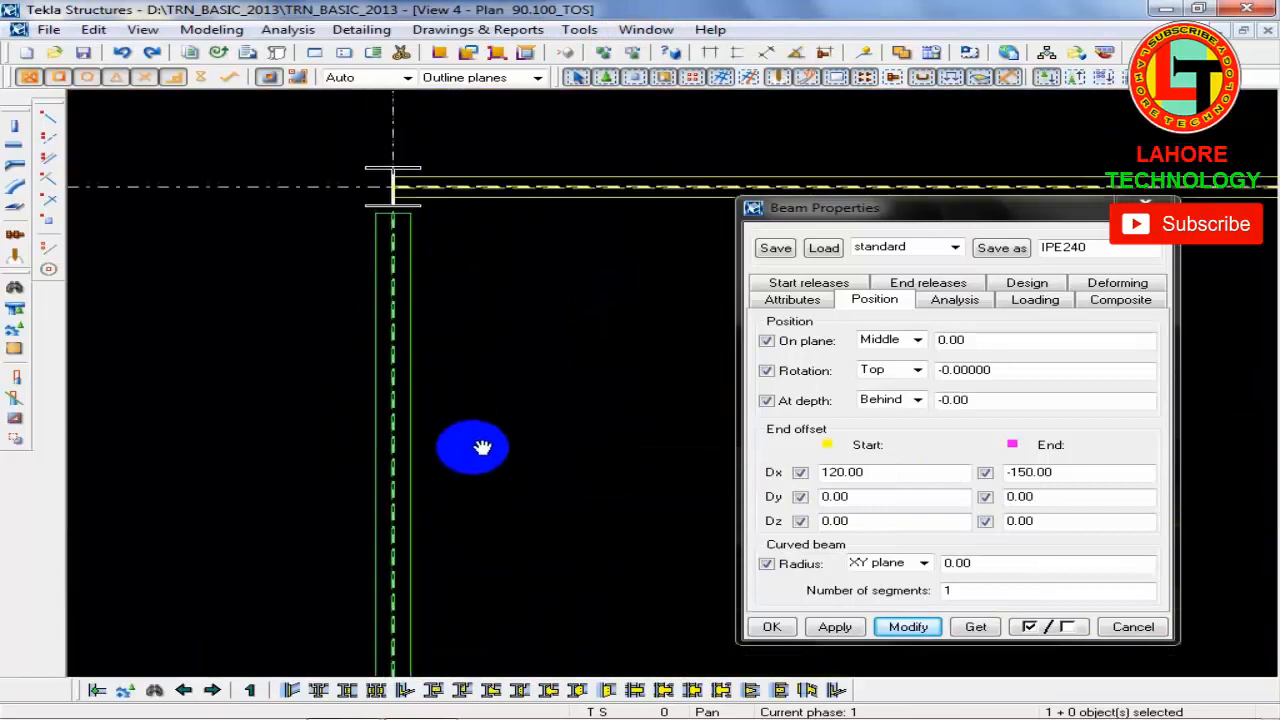
pyautogui.scroll(3, 394, 194)
# Step: In the ELE 1 view, set the green beam's end-side offset Dx to -120, apply it and close its properties
pyautogui.click(645, 29)
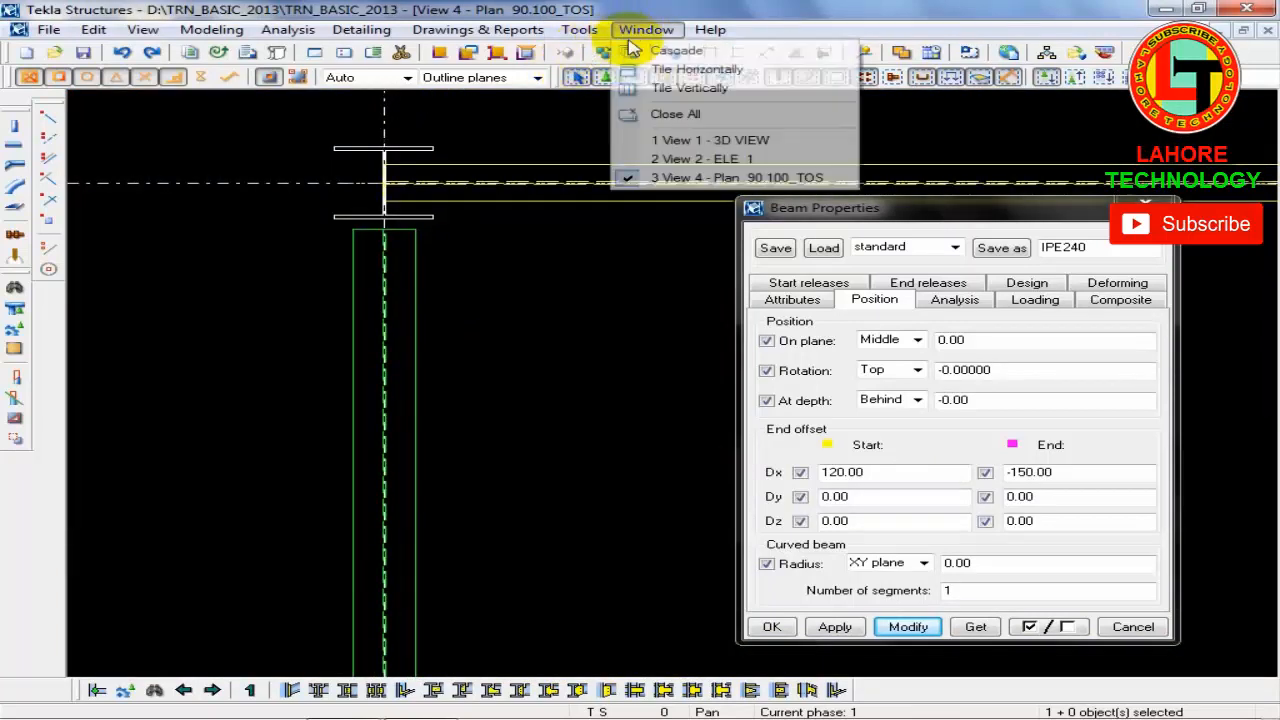
pyautogui.click(705, 180)
pyautogui.click(648, 29)
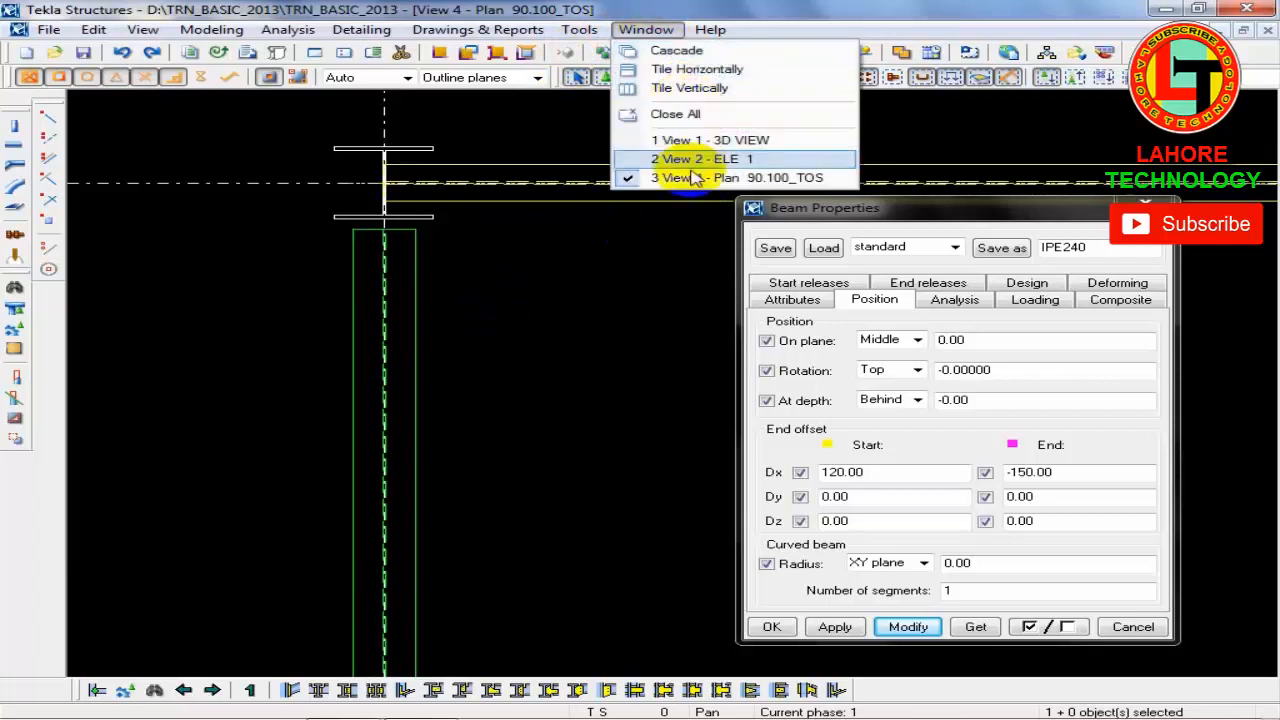
pyautogui.click(690, 160)
pyautogui.moveTo(451, 337)
pyautogui.mouseDown(button='middle')
pyautogui.moveTo(486, 449)
pyautogui.moveTo(470, 375)
pyautogui.mouseUp(button='middle')
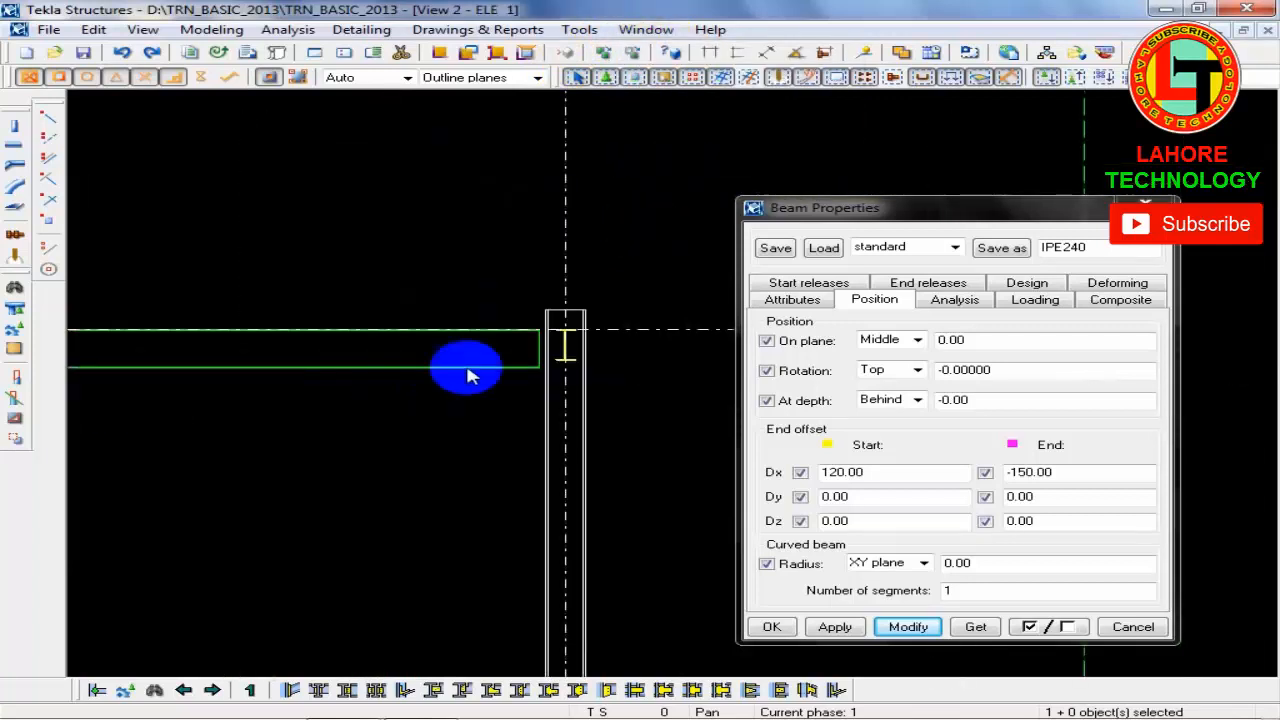
pyautogui.scroll(3, 468, 369)
pyautogui.click(1100, 472)
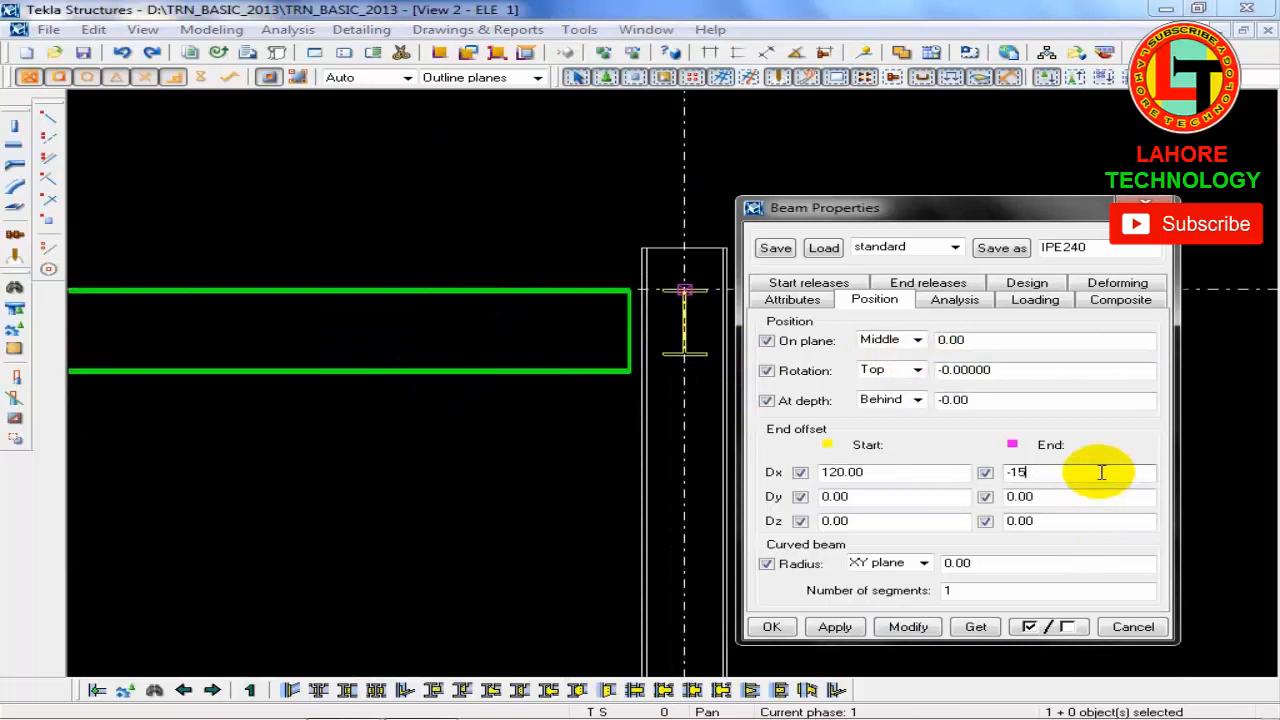
pyautogui.click(906, 626)
pyautogui.click(773, 628)
# Step: Reopen the green beam's properties and display its position and end offset settings beside the ELE 1 view
pyautogui.scroll(-3, 608, 394)
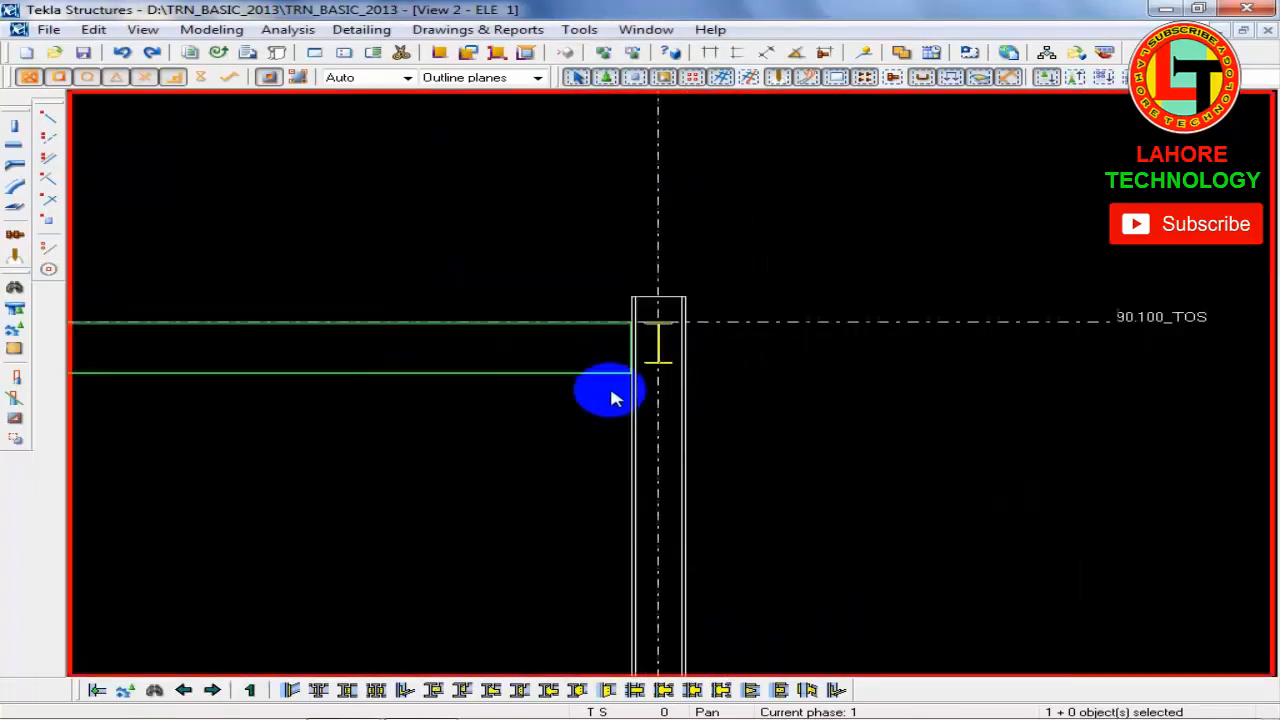
pyautogui.moveTo(608, 394); pyautogui.dragTo(752, 330, button='middle')
pyautogui.doubleClick(748, 309)
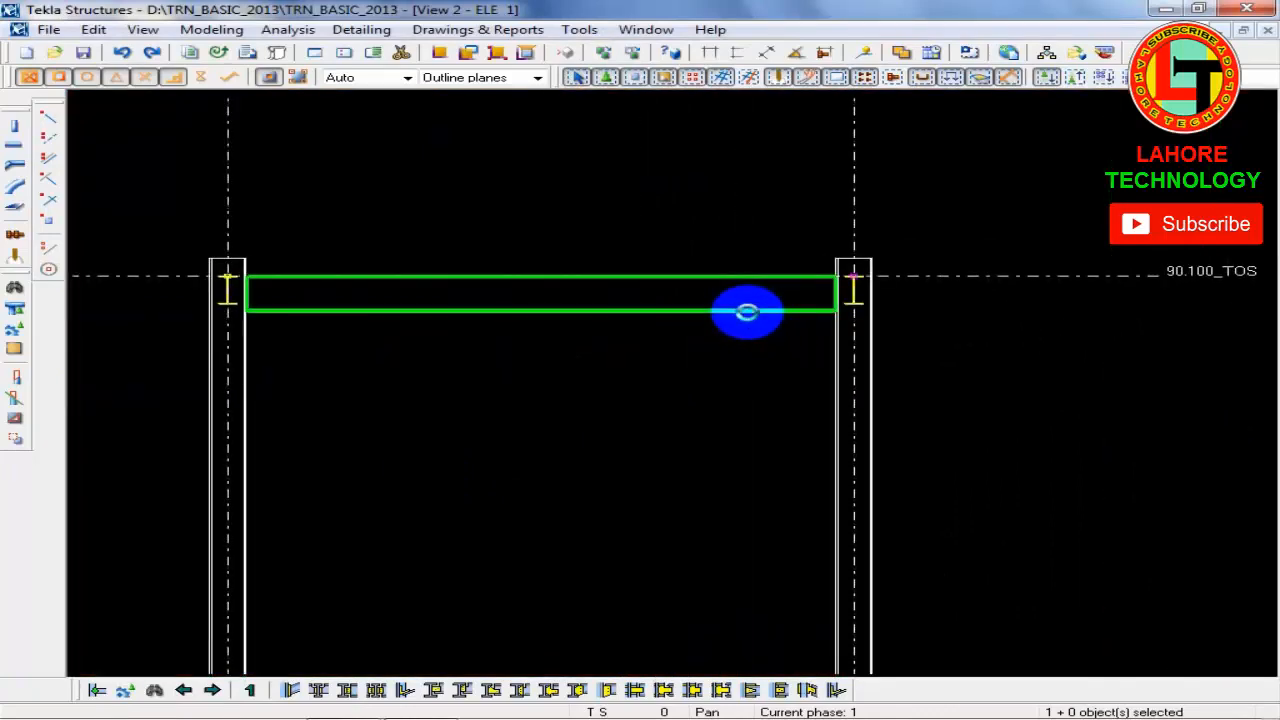
pyautogui.moveTo(571, 466); pyautogui.dragTo(465, 355, button='middle')
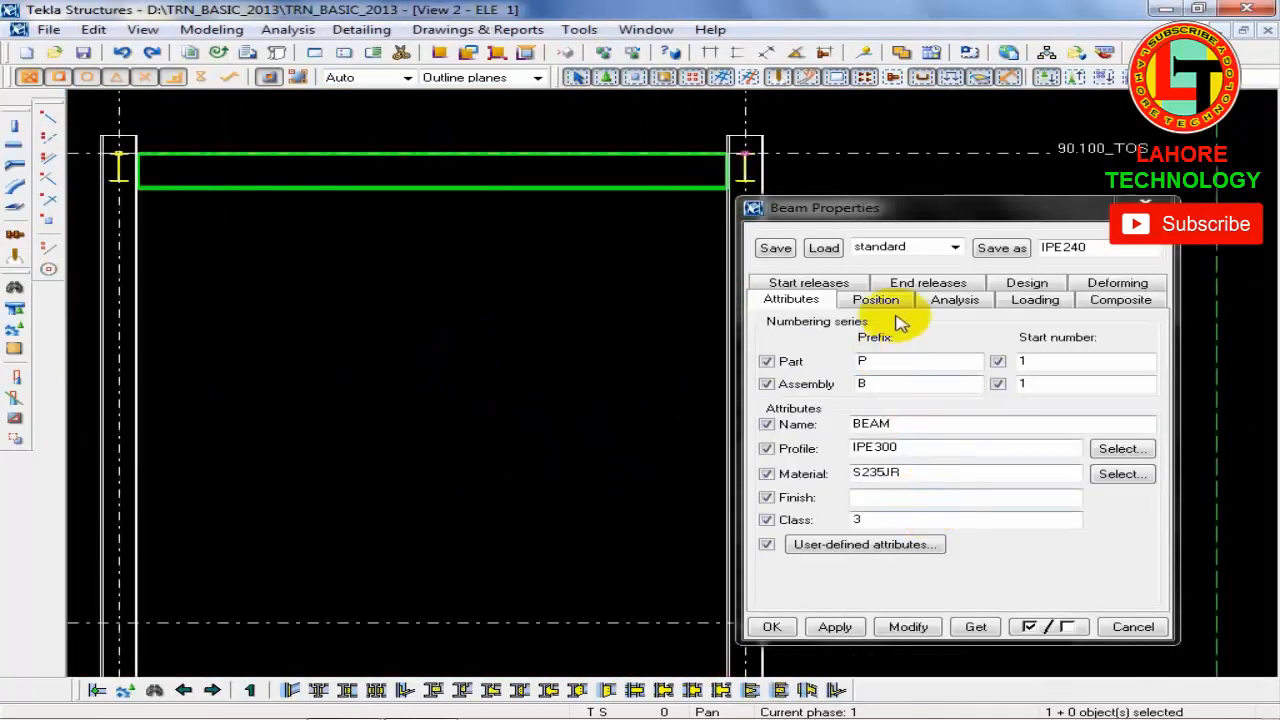
pyautogui.click(876, 300)
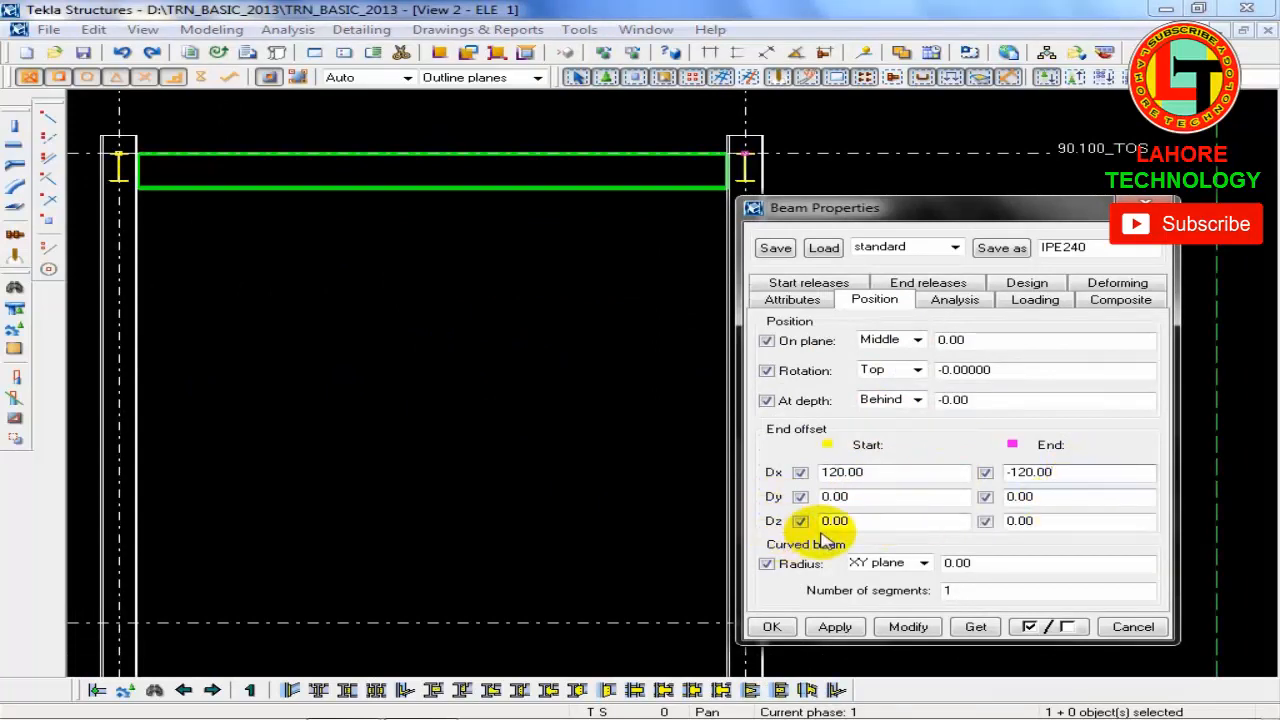
pyautogui.click(640, 32)
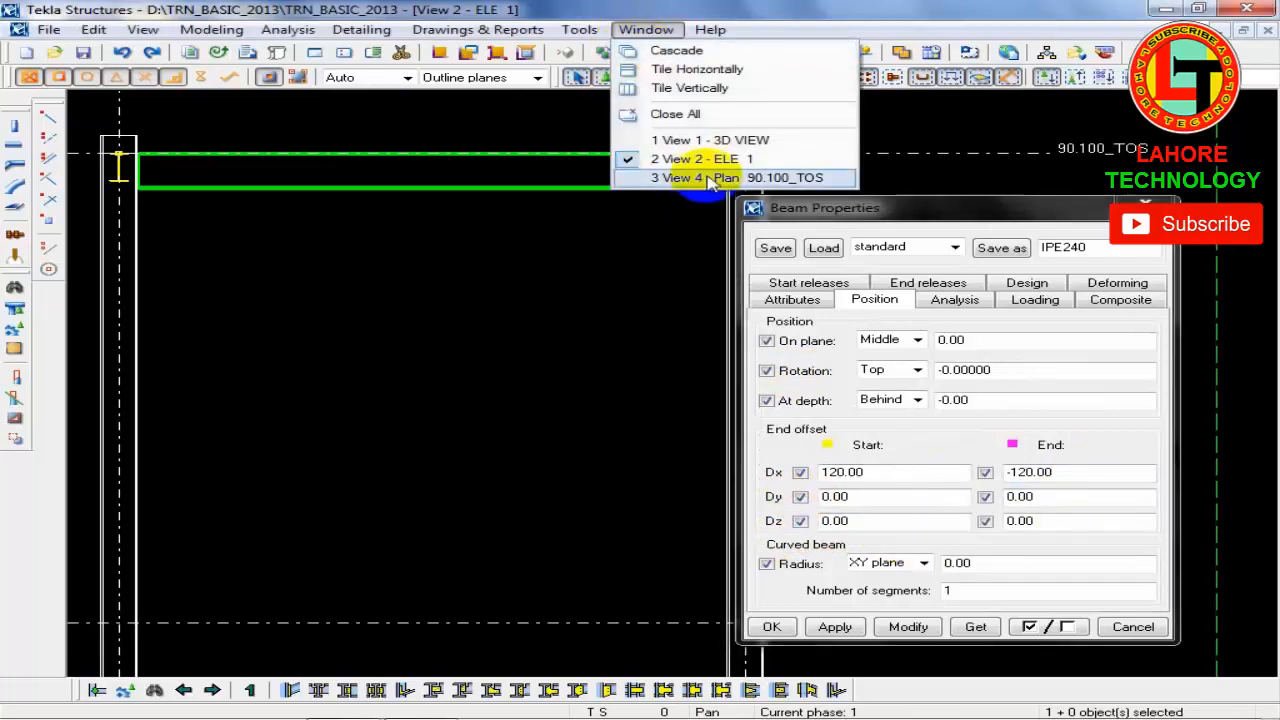
pyautogui.click(903, 500)
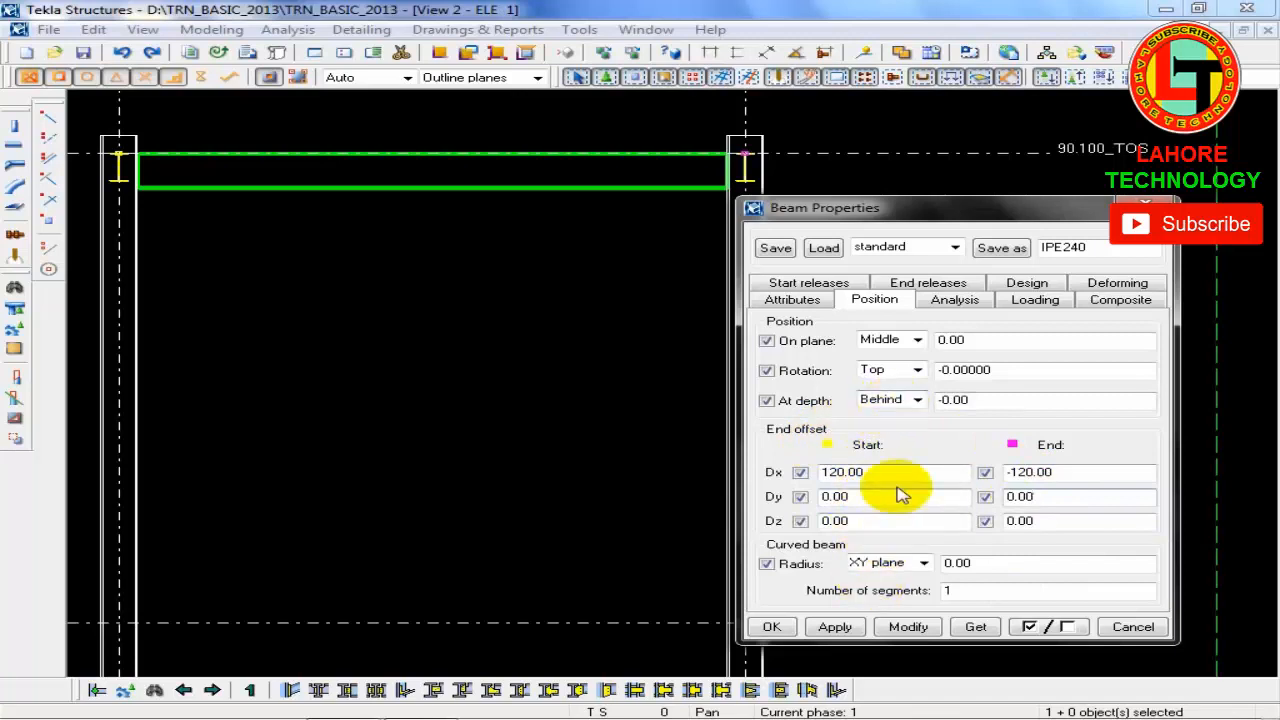
# Step: In the Plan 90.100_TOS view, set the green beam's start-side offset Dy to 500 and apply it to the model
pyautogui.click(639, 36)
pyautogui.click(693, 180)
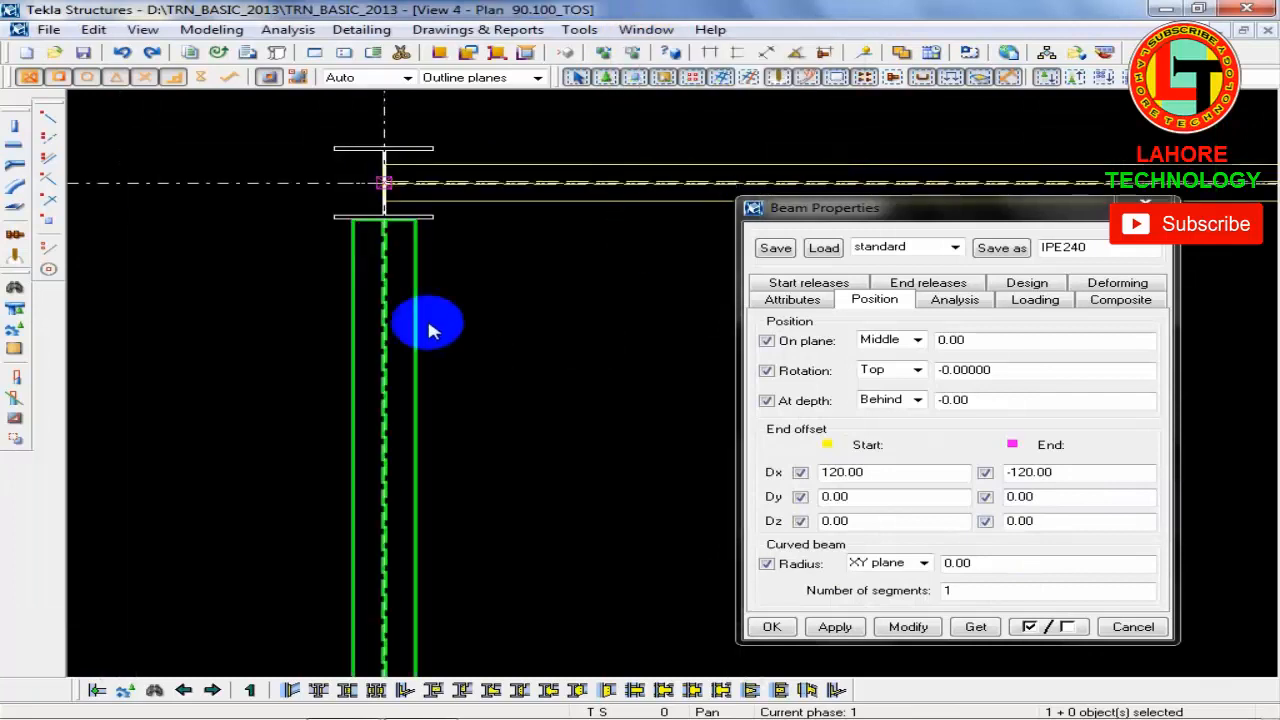
pyautogui.doubleClick(877, 496)
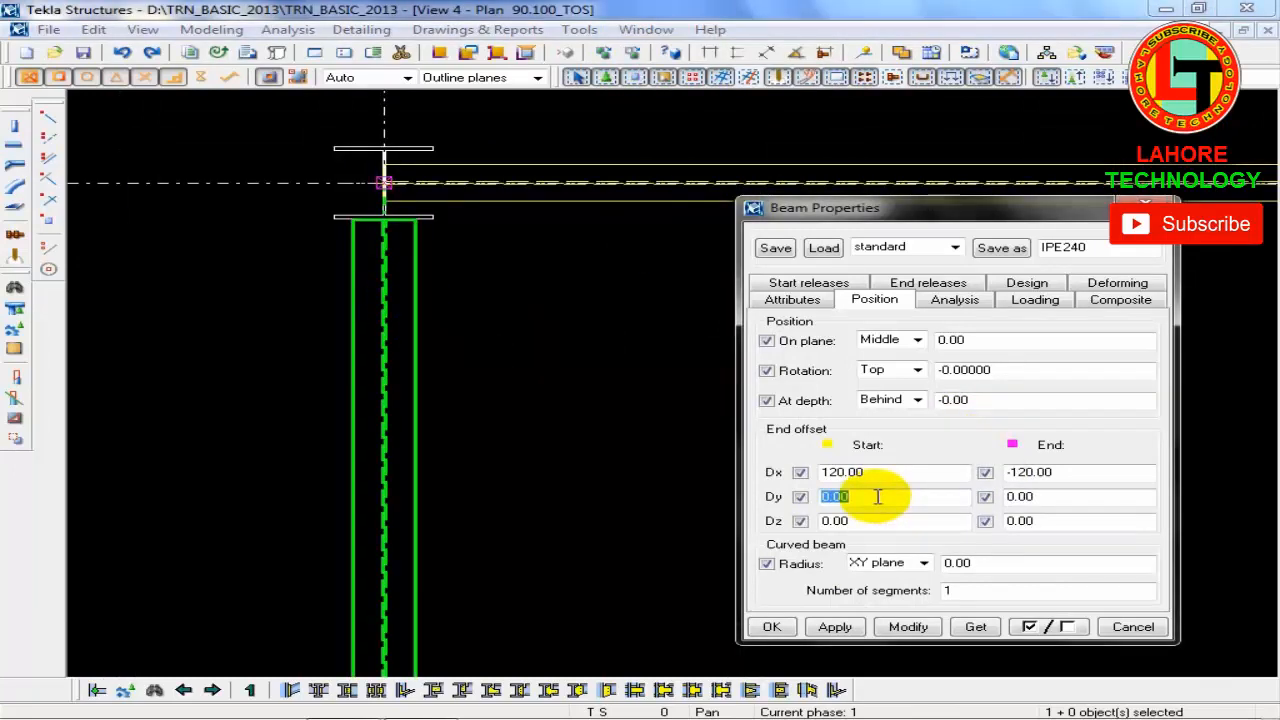
pyautogui.write('500')
pyautogui.moveTo(551, 497); pyautogui.dragTo(441, 402, button='middle')
pyautogui.scroll(-2, 441, 402)
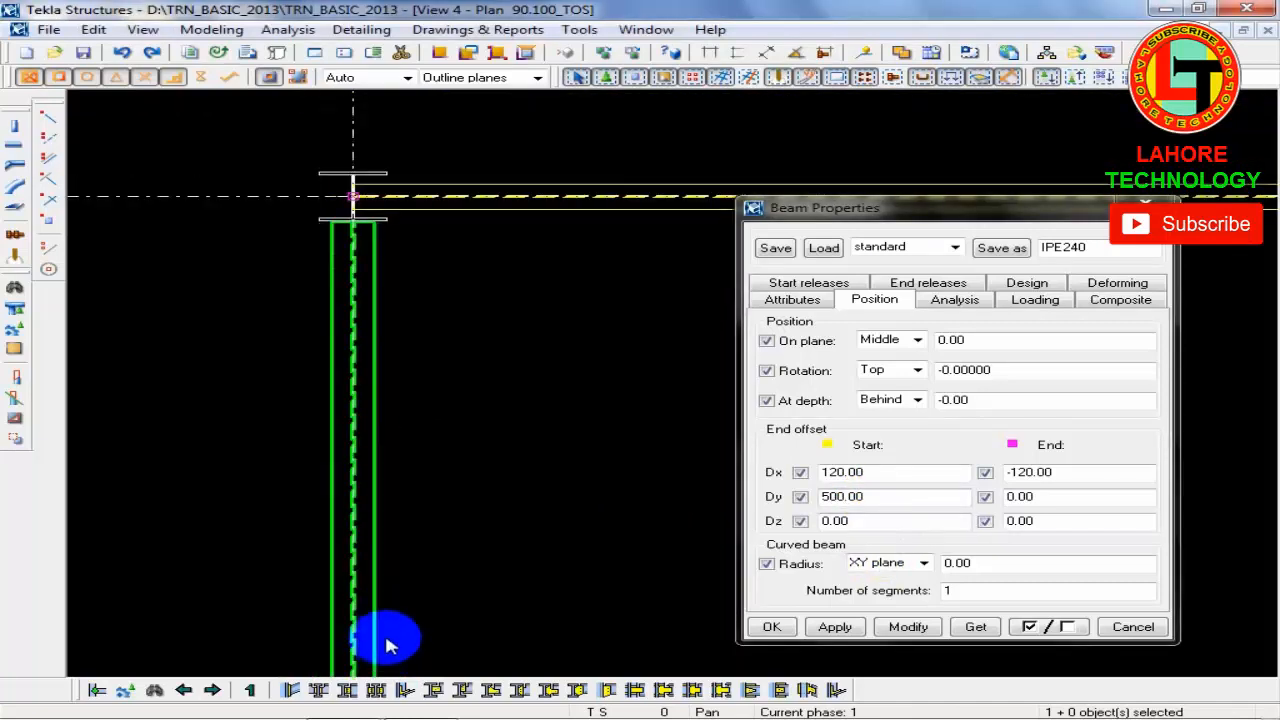
pyautogui.moveTo(388, 645); pyautogui.dragTo(258, 527, button='middle')
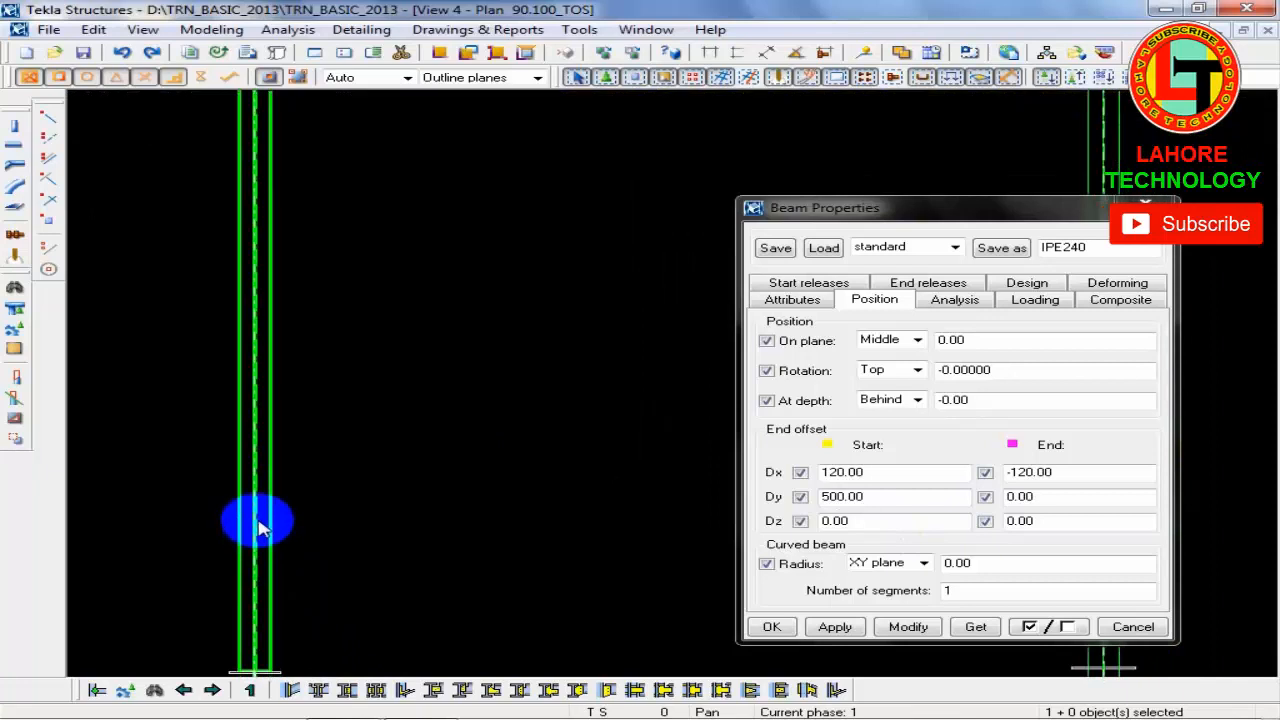
pyautogui.scroll(-2, 258, 527)
pyautogui.click(906, 627)
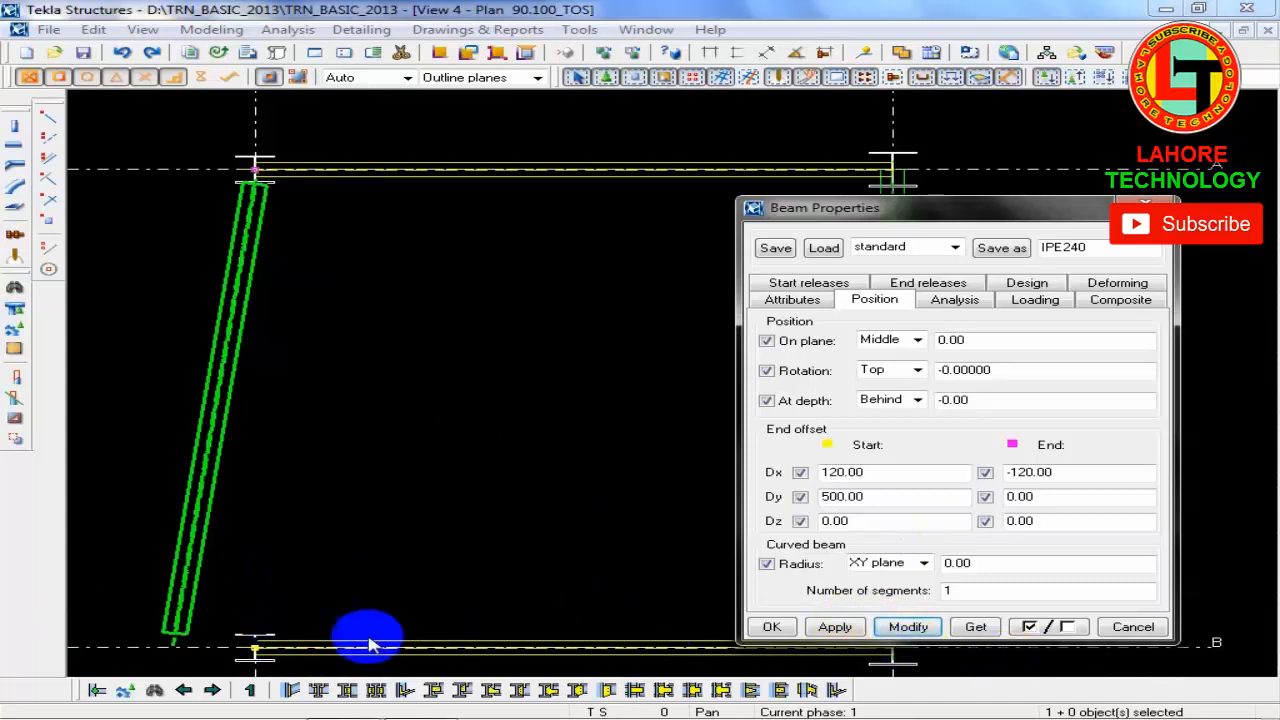
# Step: Set the green beam's end-side offset Dy to 500 as well and apply it to the model
pyautogui.click(1078, 524)
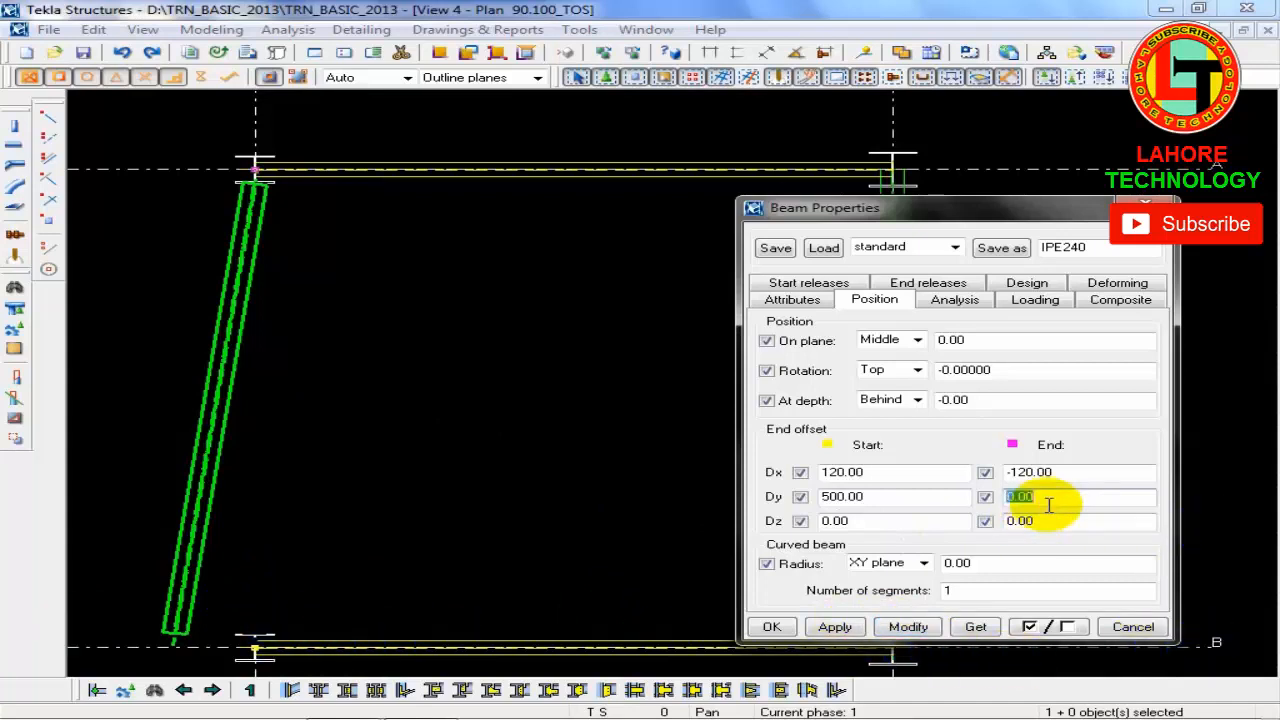
pyautogui.write('00')
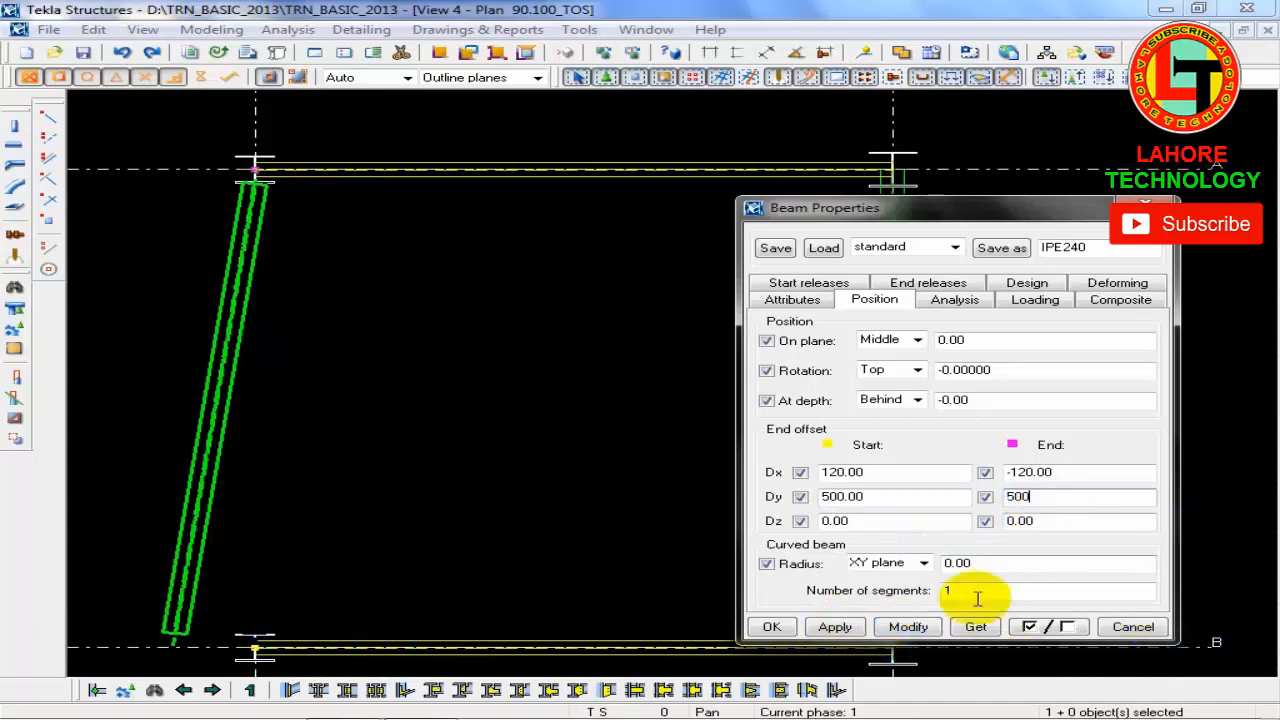
pyautogui.click(908, 627)
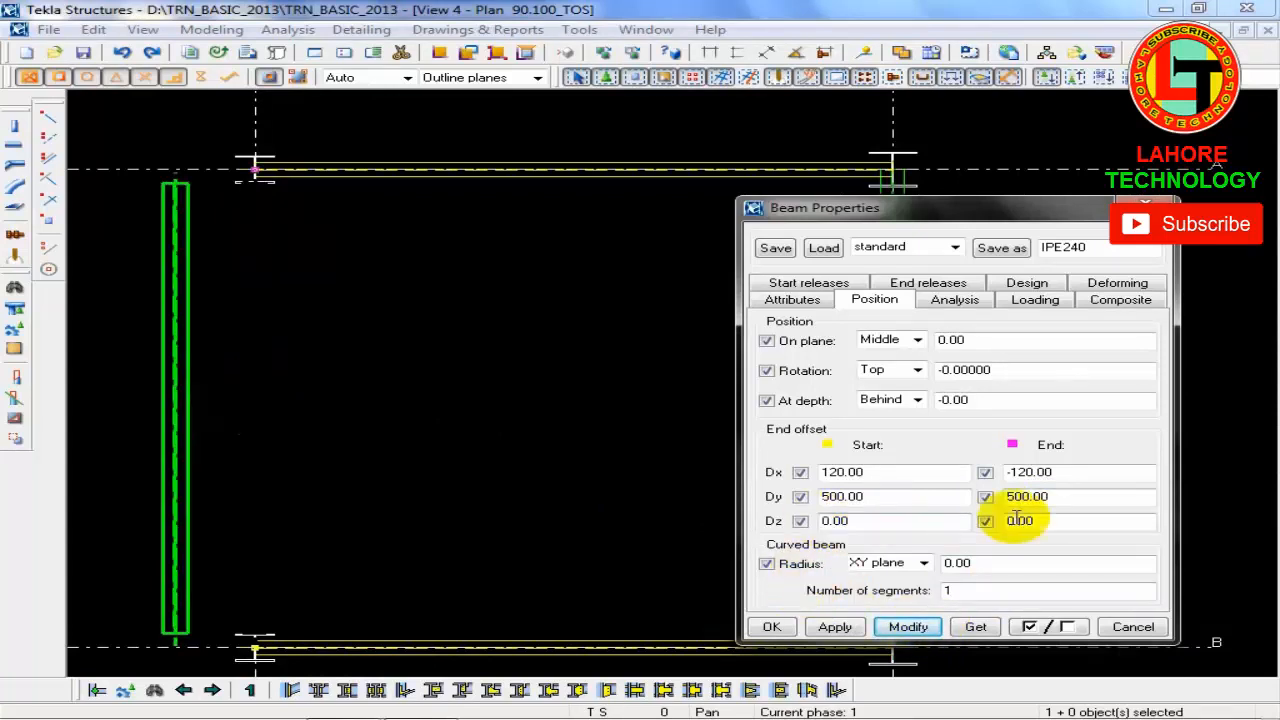
# Step: Reset the green beam's start-side and end-side Dy offsets to 0 and apply the change
pyautogui.moveTo(1094, 497); pyautogui.dragTo(899, 500)
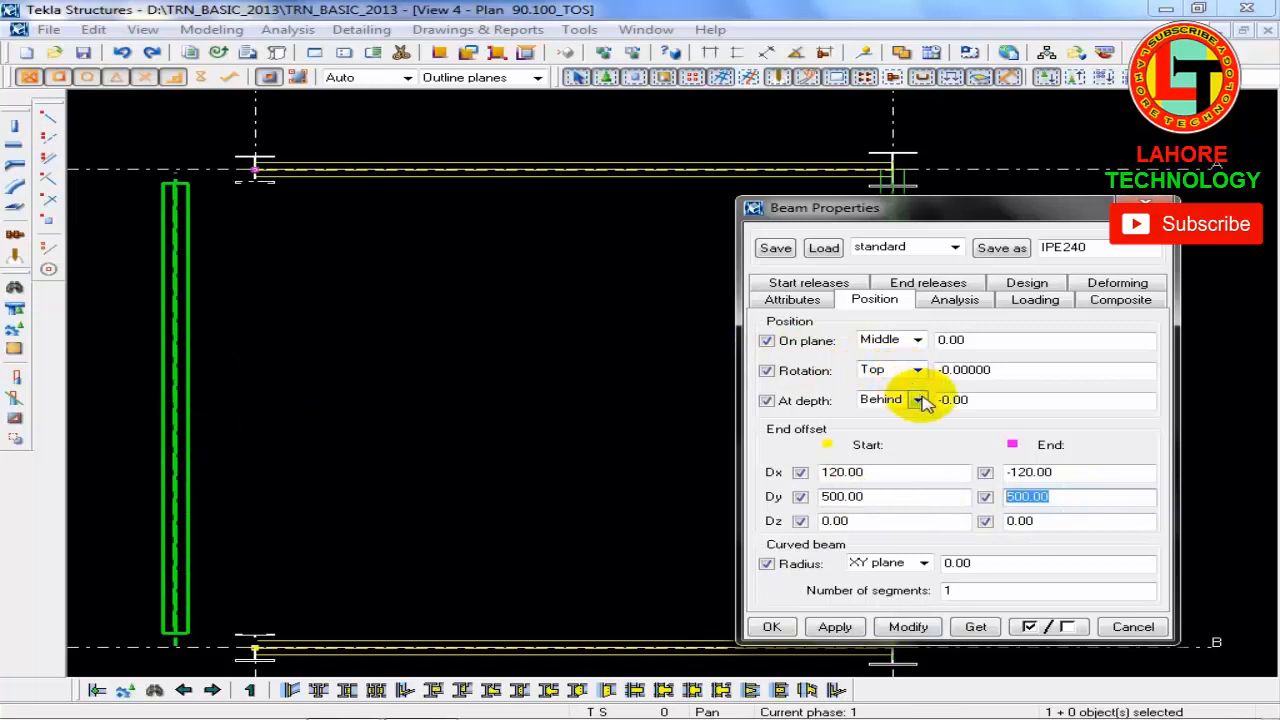
pyautogui.write('0')
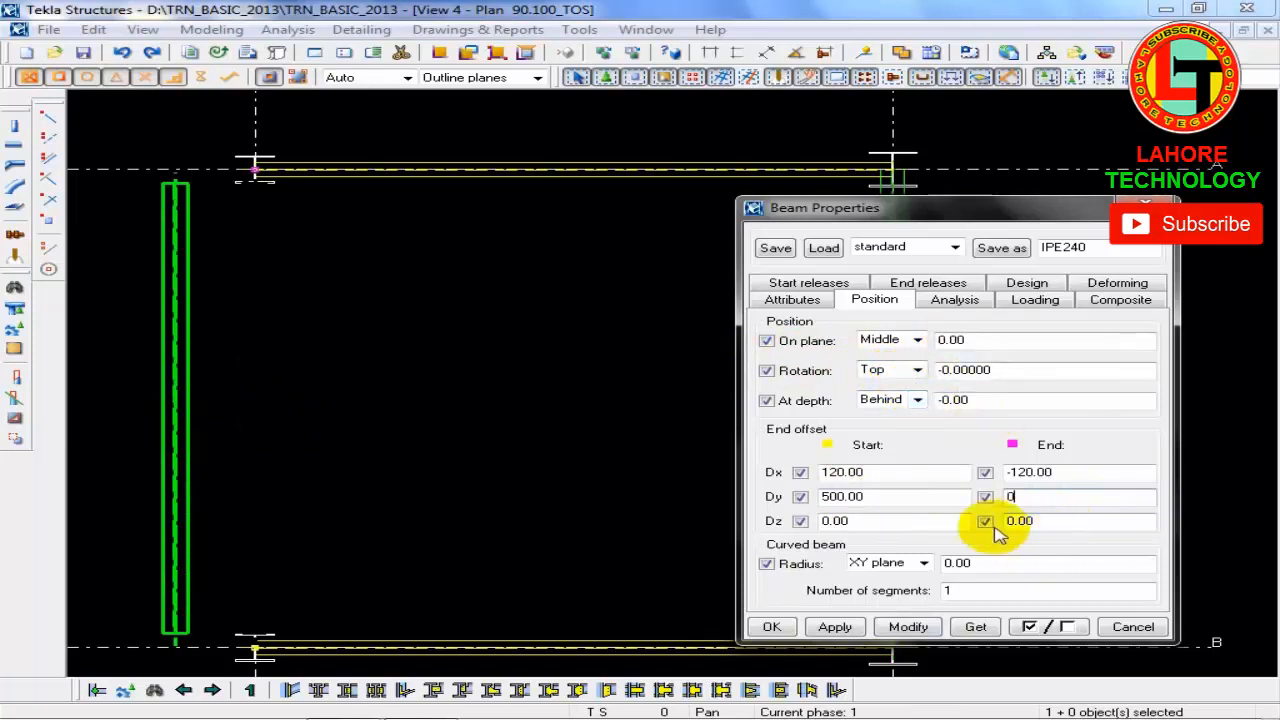
pyautogui.moveTo(897, 500); pyautogui.dragTo(714, 494)
pyautogui.write('0')
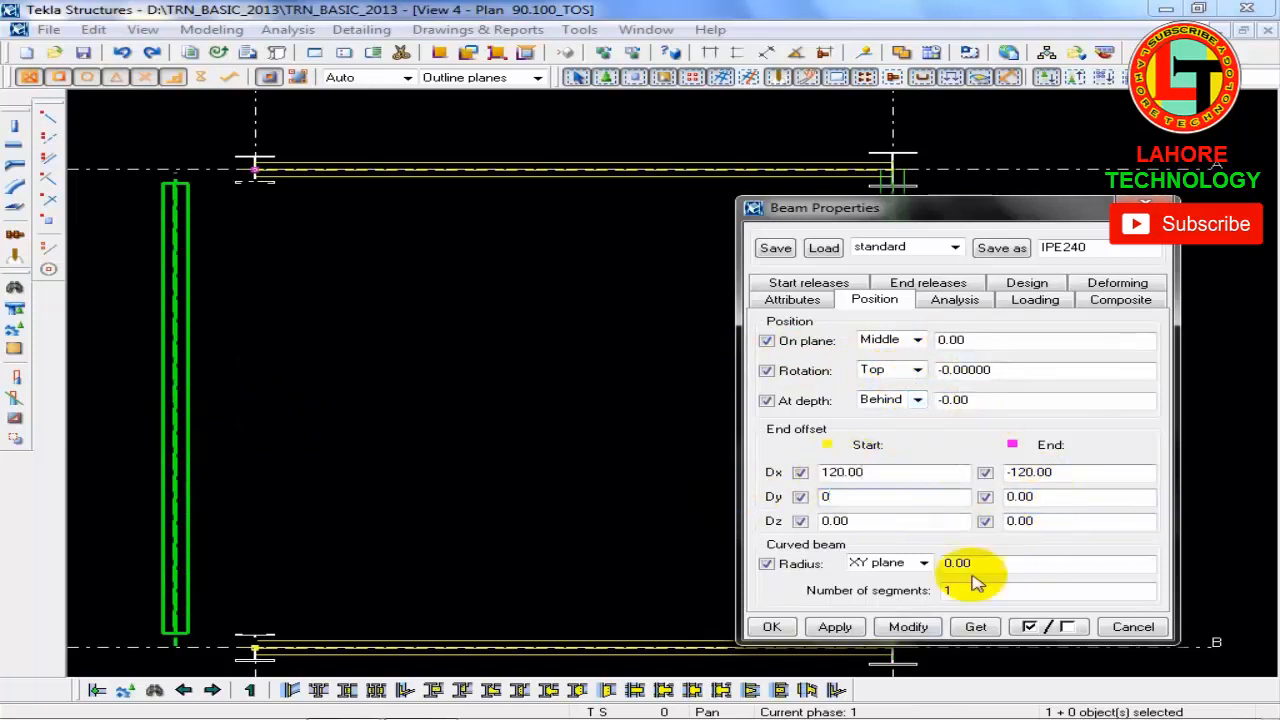
pyautogui.click(908, 630)
pyautogui.click(275, 494)
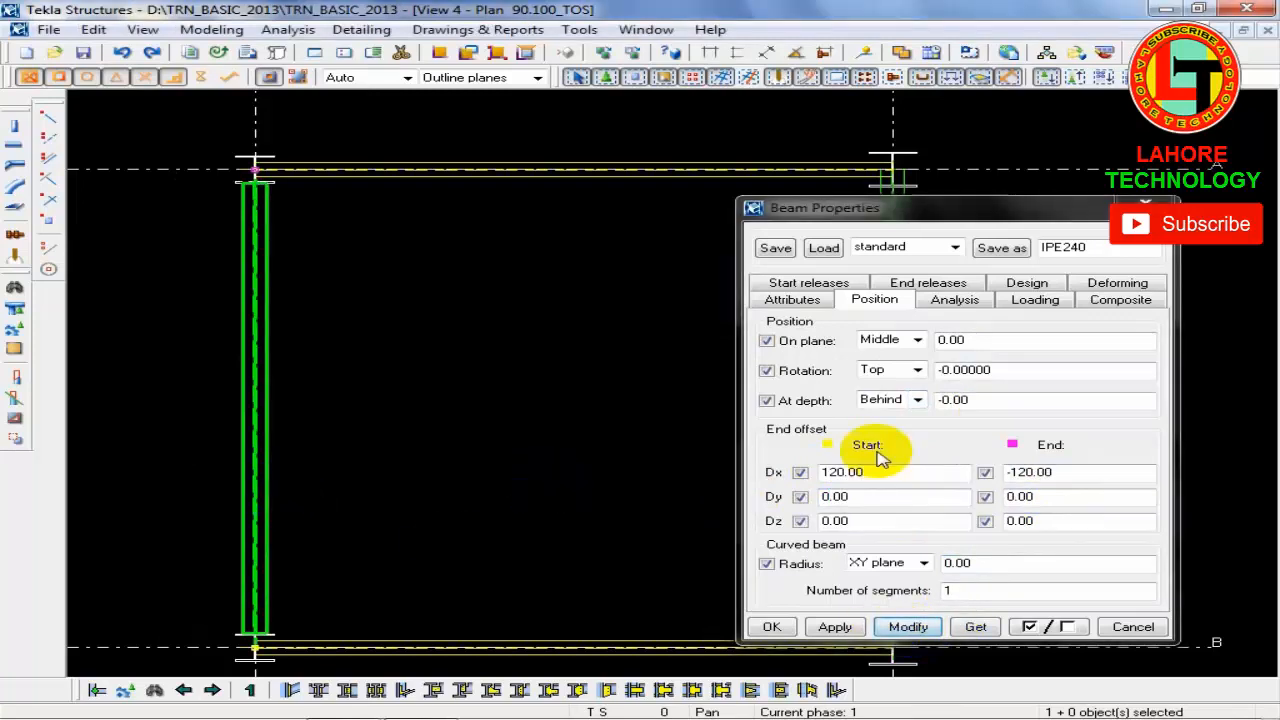
# Step: Keep the green beam's on-plane position at Middle, set its on-plane offset to 500 and apply it
pyautogui.click(930, 342)
pyautogui.moveTo(988, 340); pyautogui.dragTo(838, 343)
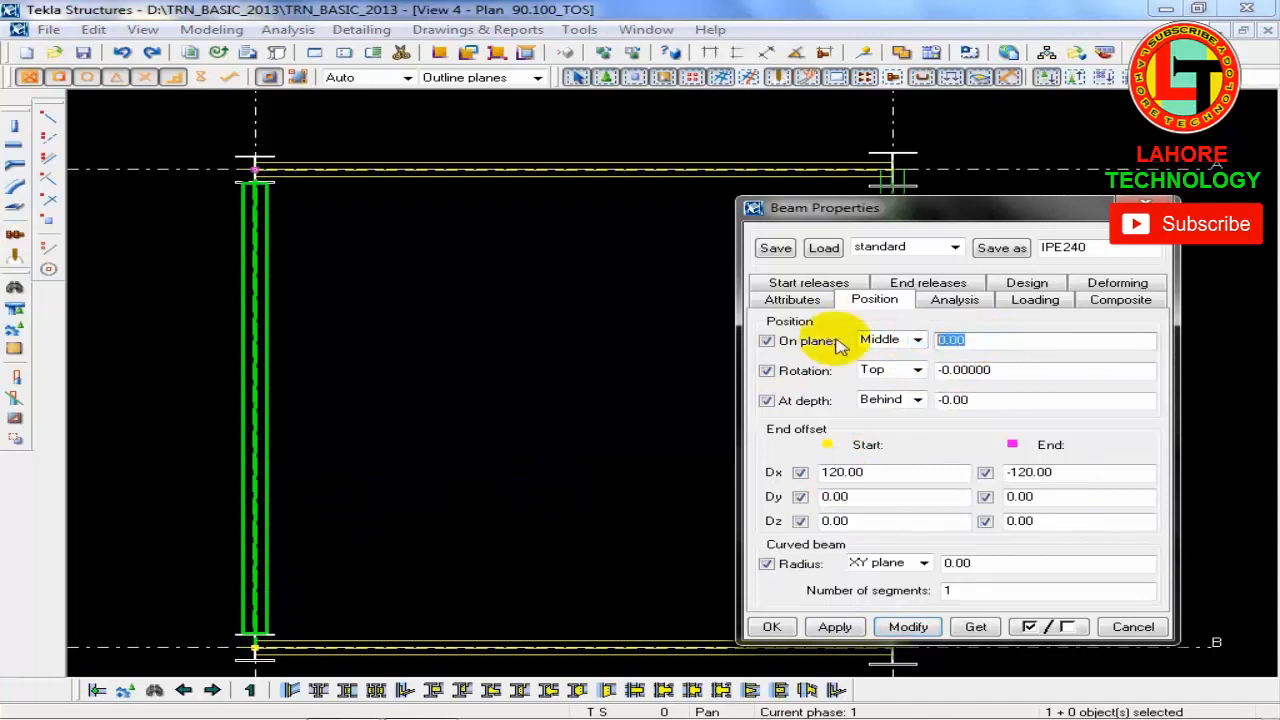
pyautogui.write('500')
pyautogui.click(908, 626)
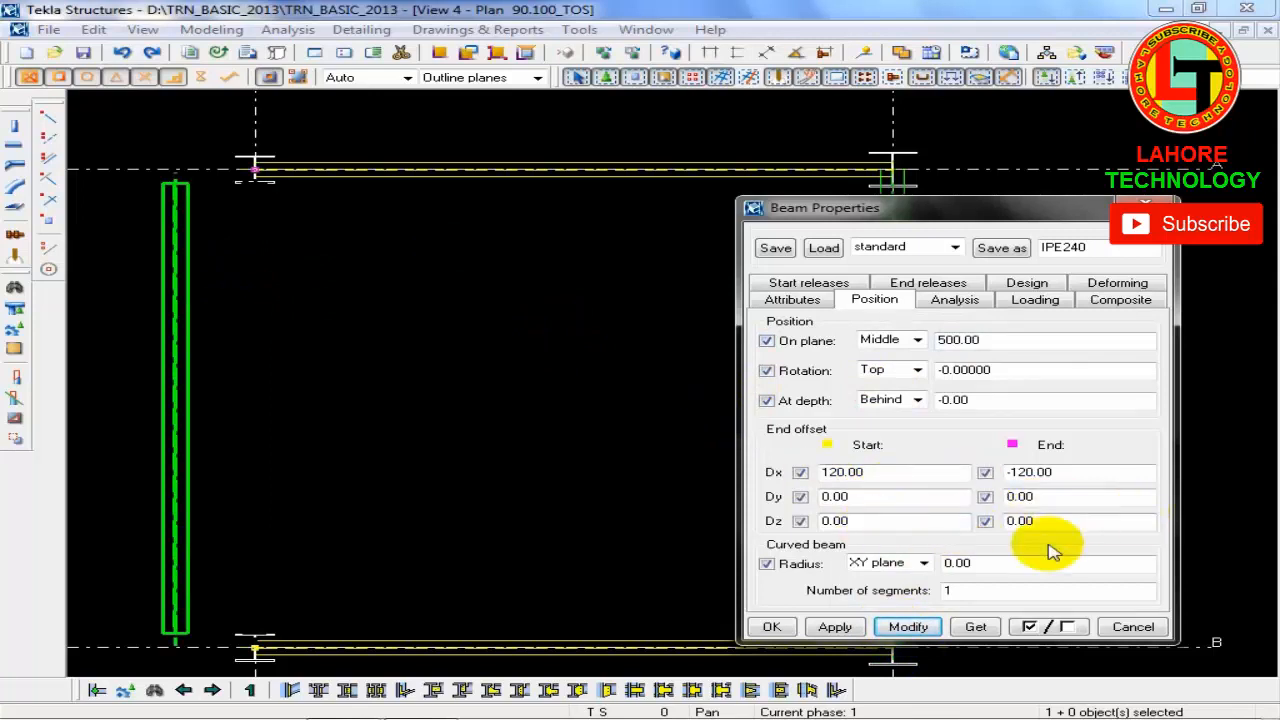
# Step: Set the on-plane offset back to 0, reselect the green beam and apply the change to it
pyautogui.click(995, 341)
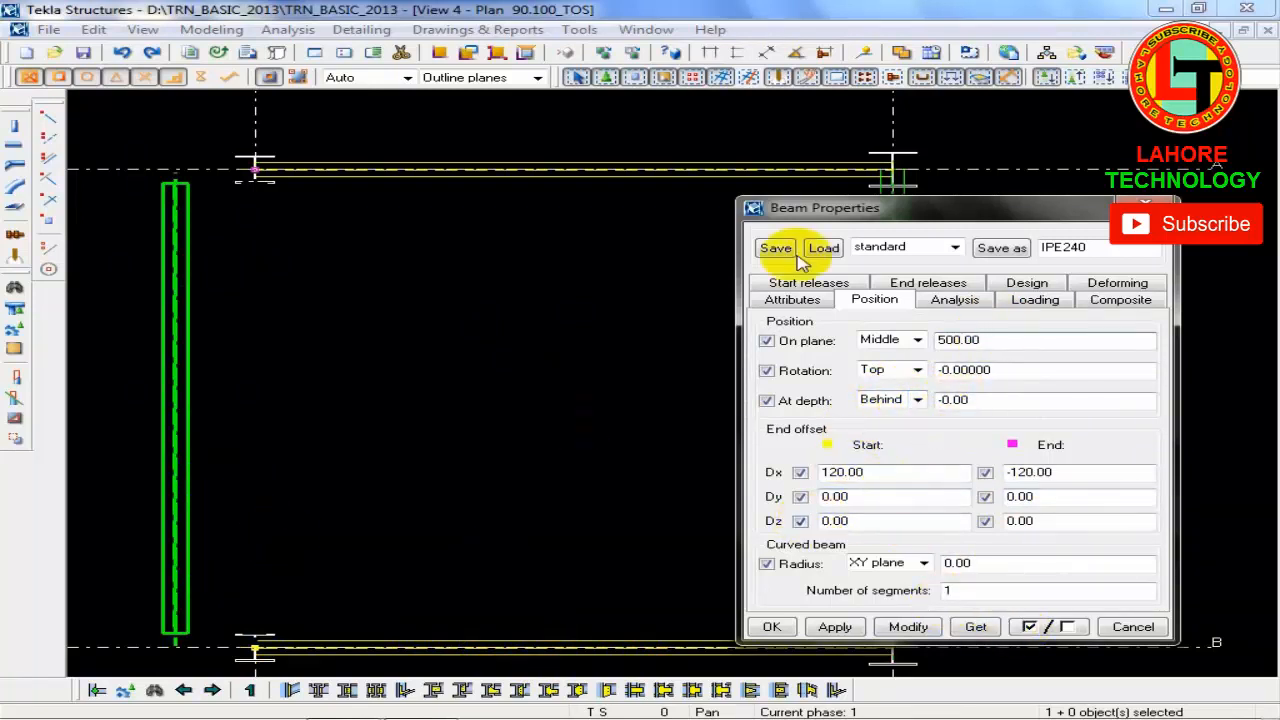
pyautogui.click(646, 29)
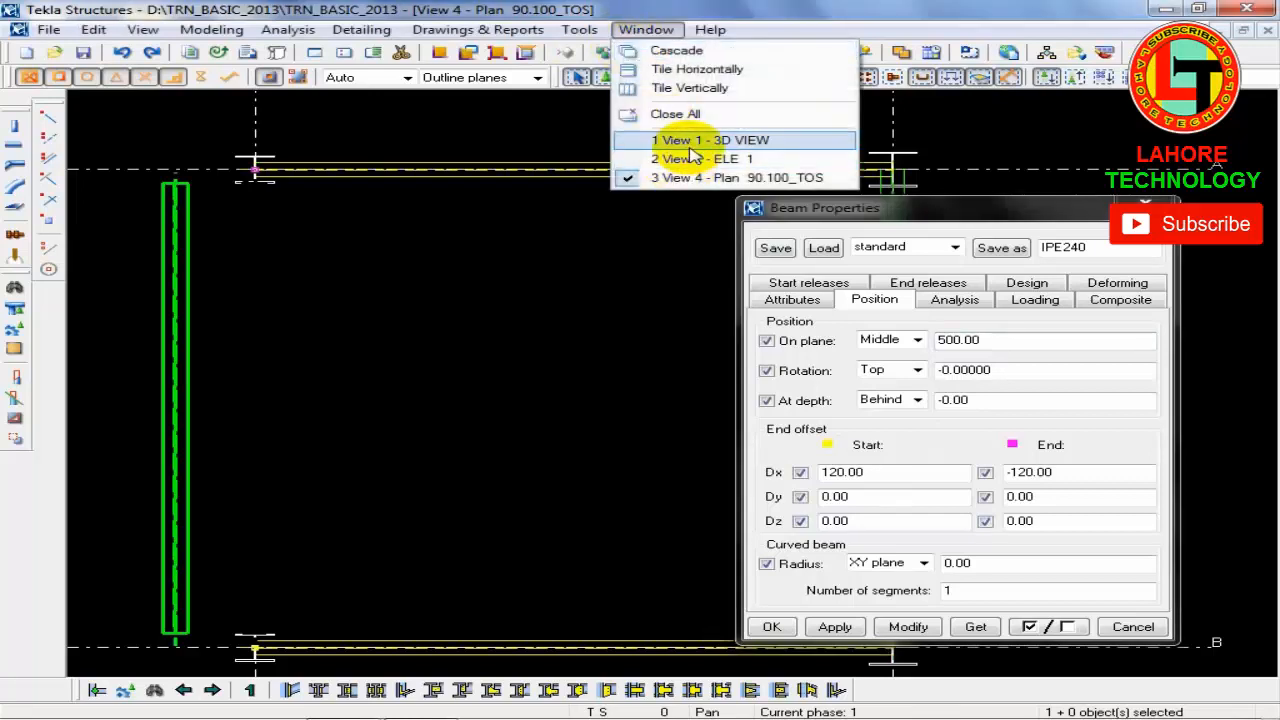
pyautogui.click(560, 295)
pyautogui.doubleClick(1029, 340)
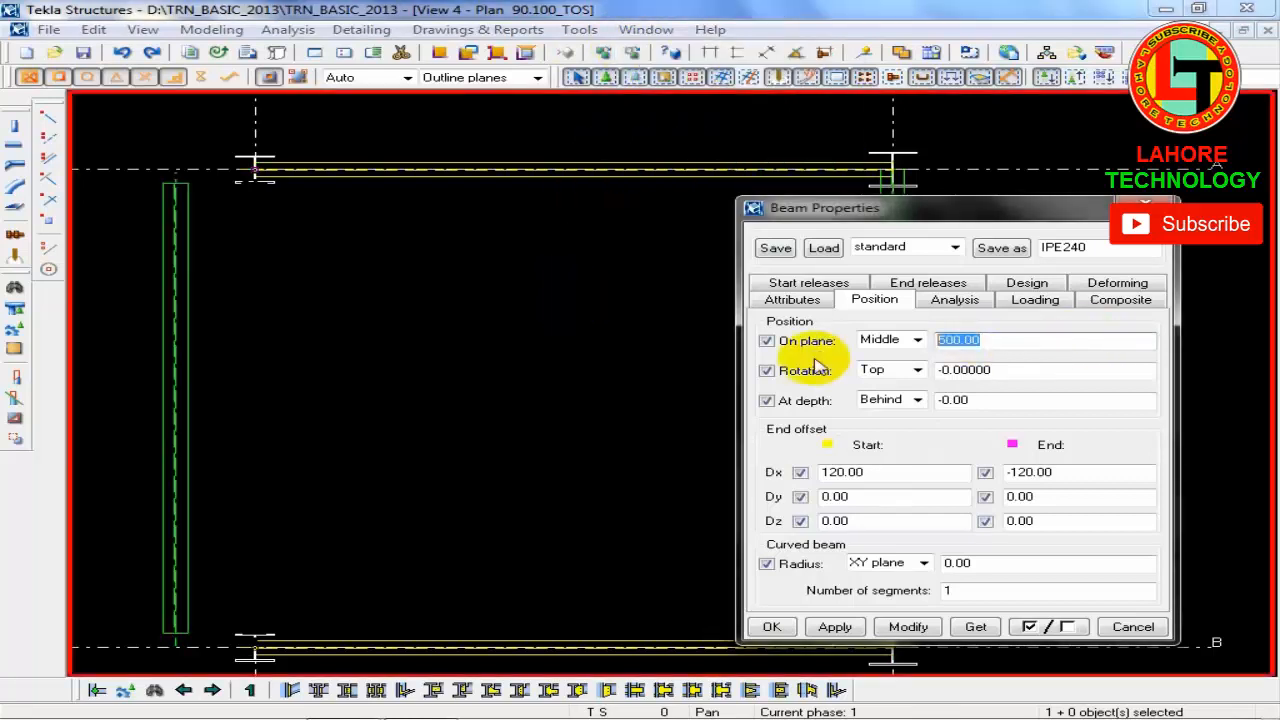
pyautogui.write('0')
pyautogui.click(912, 625)
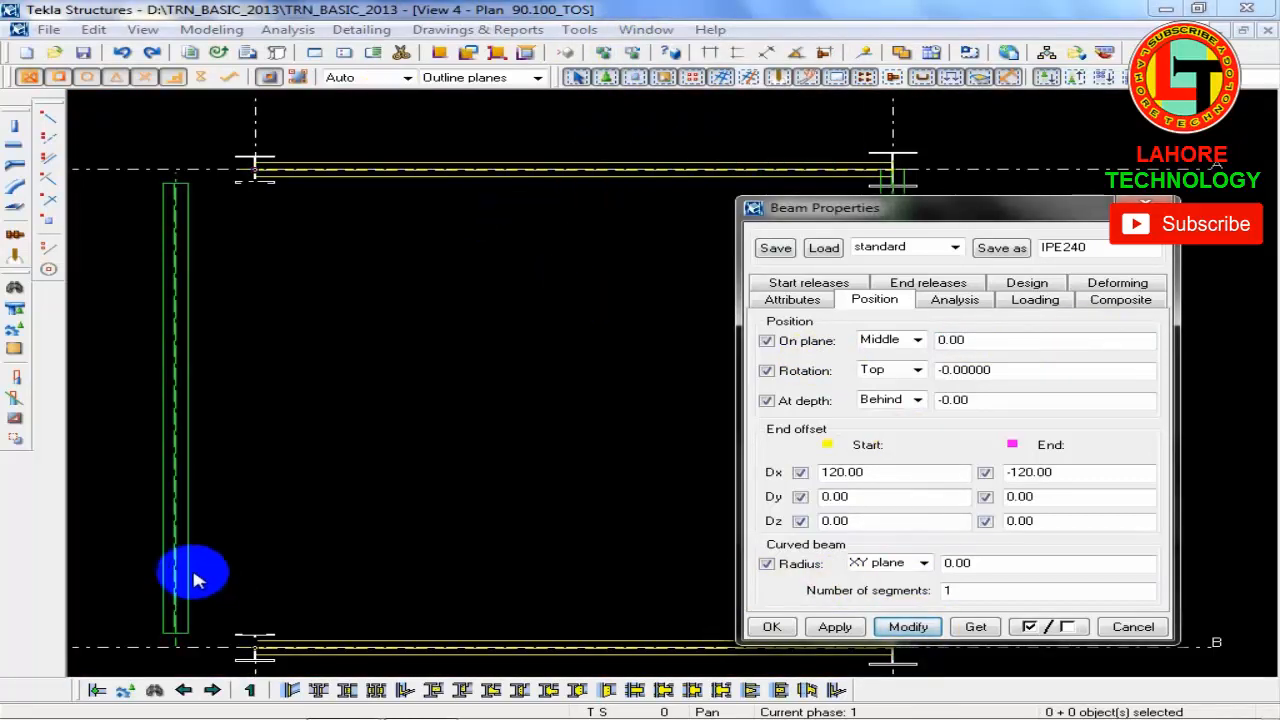
pyautogui.click(908, 626)
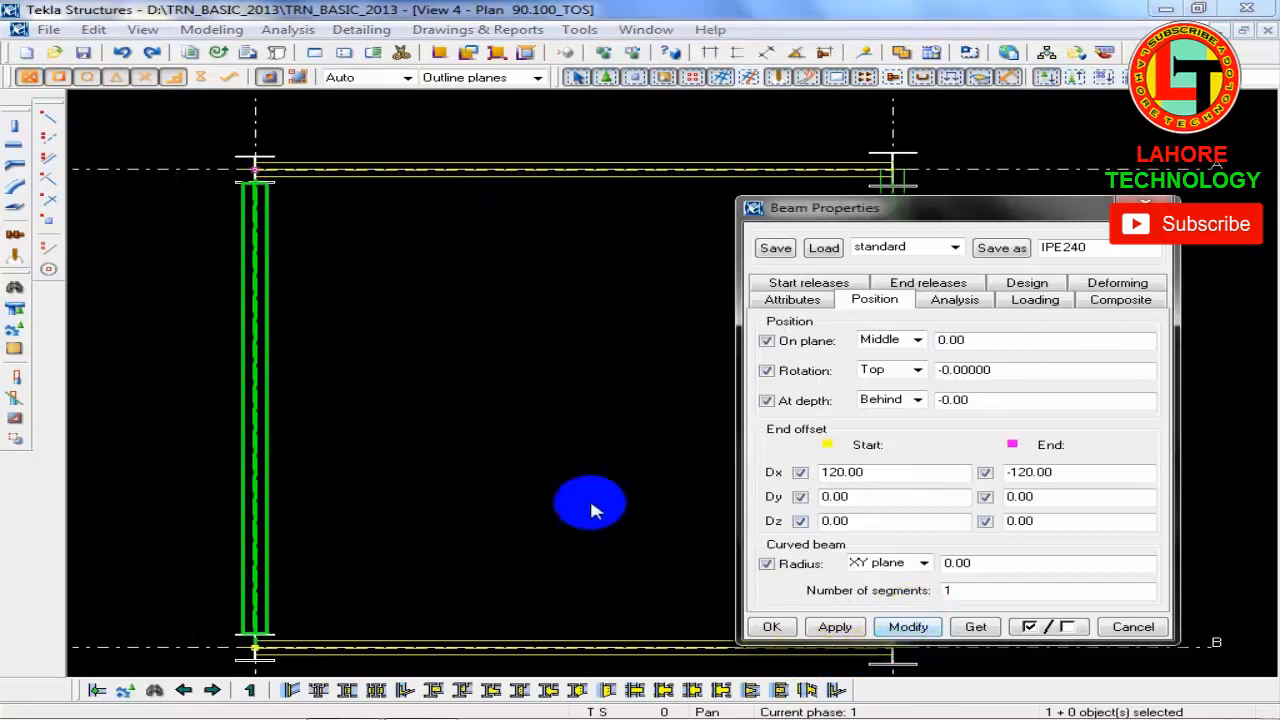
# Step: In the ELE 1 view, set the green beam's start-side offset Dz to -500 and apply it to the model
pyautogui.click(645, 29)
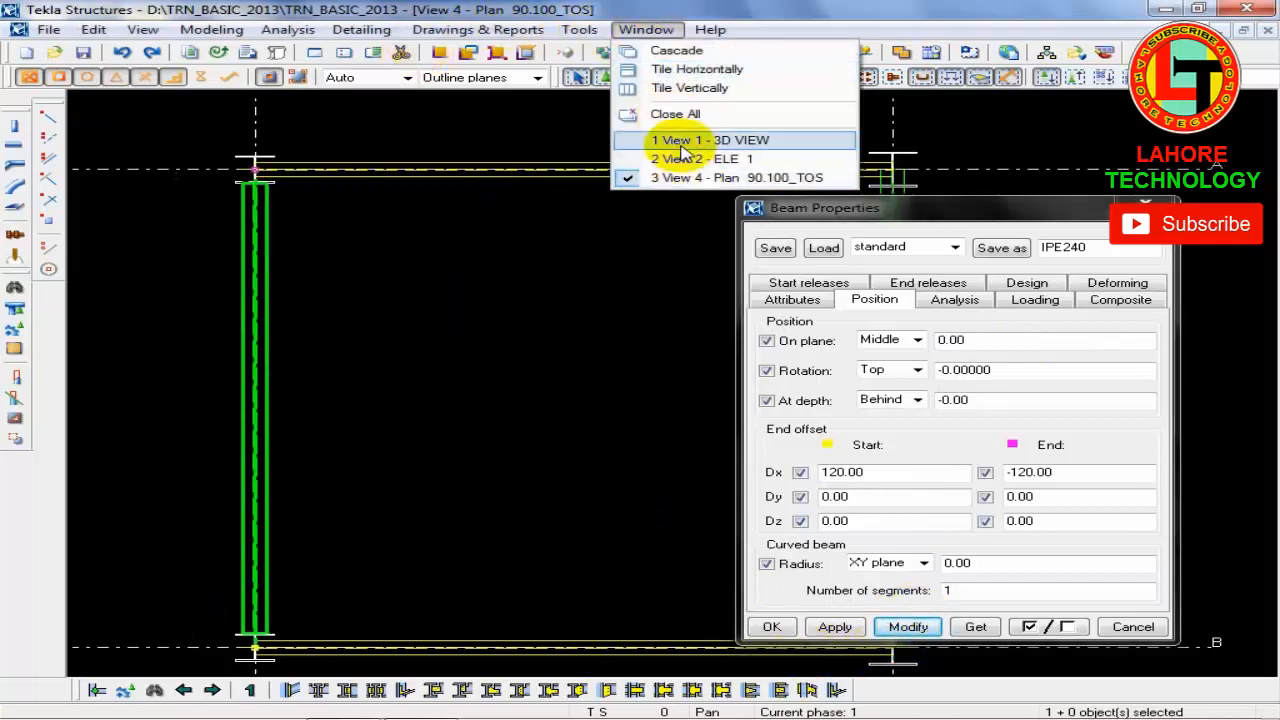
pyautogui.click(695, 159)
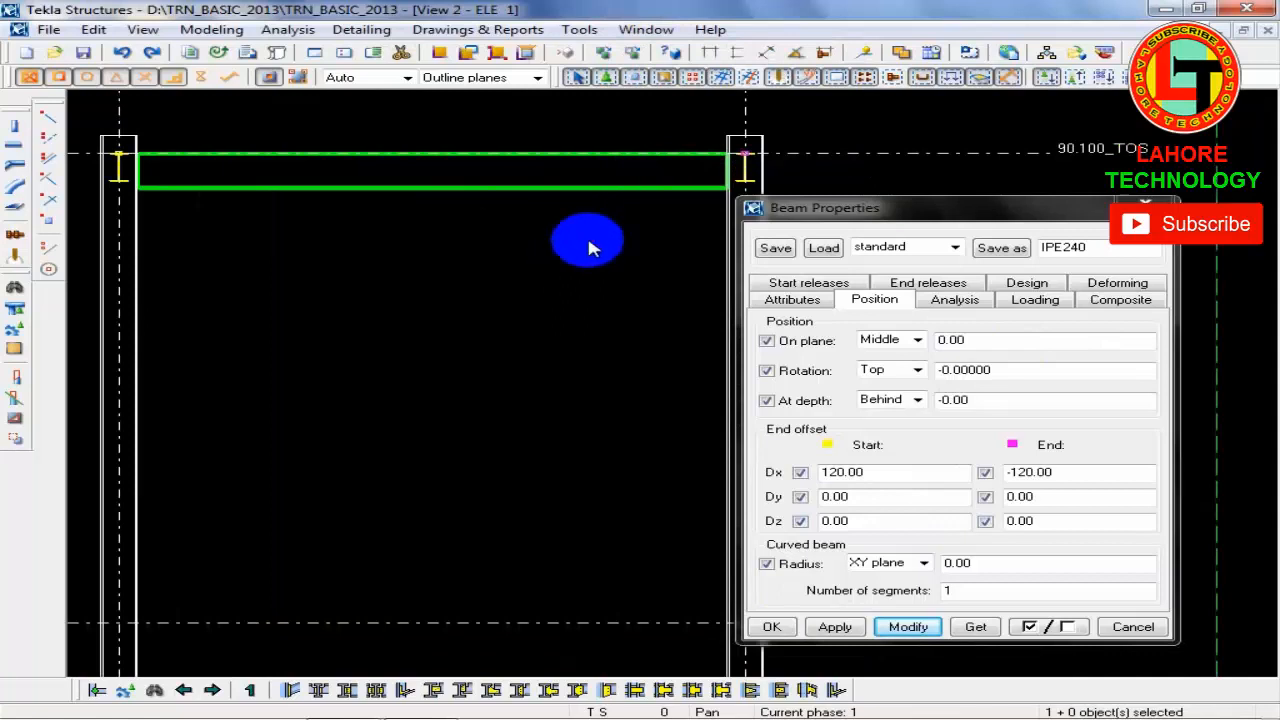
pyautogui.click(620, 195)
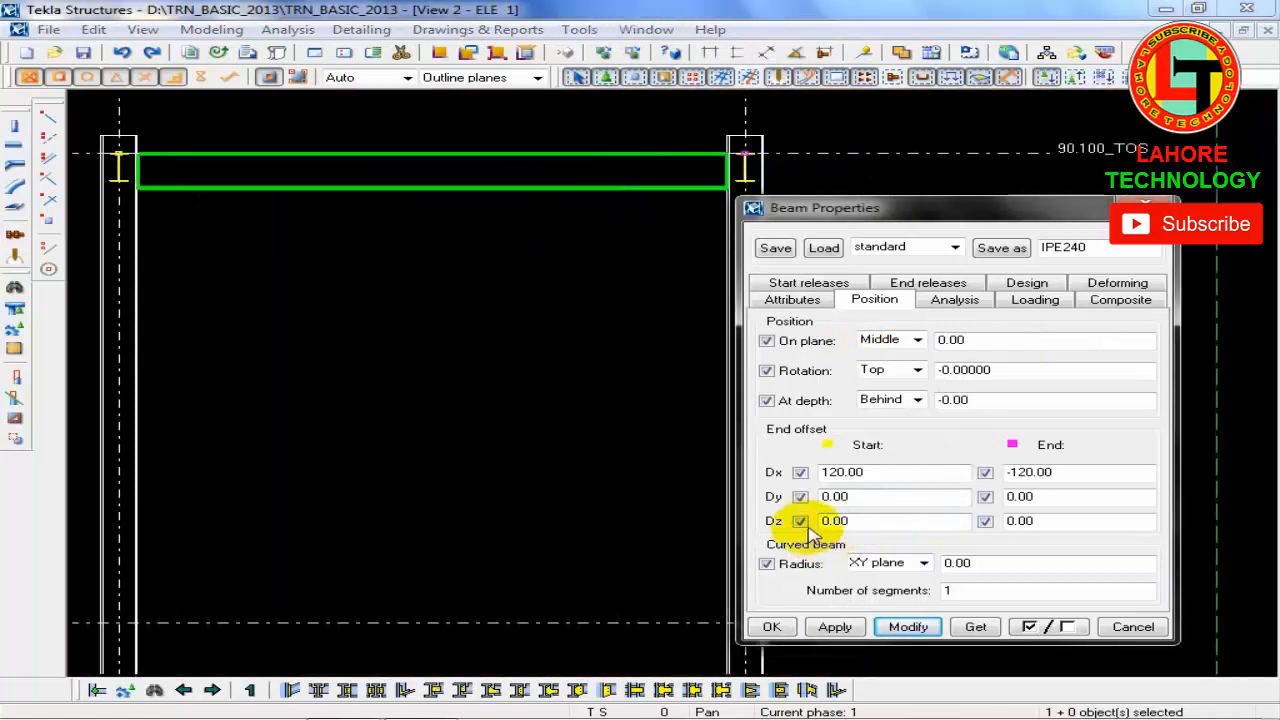
pyautogui.doubleClick(864, 521)
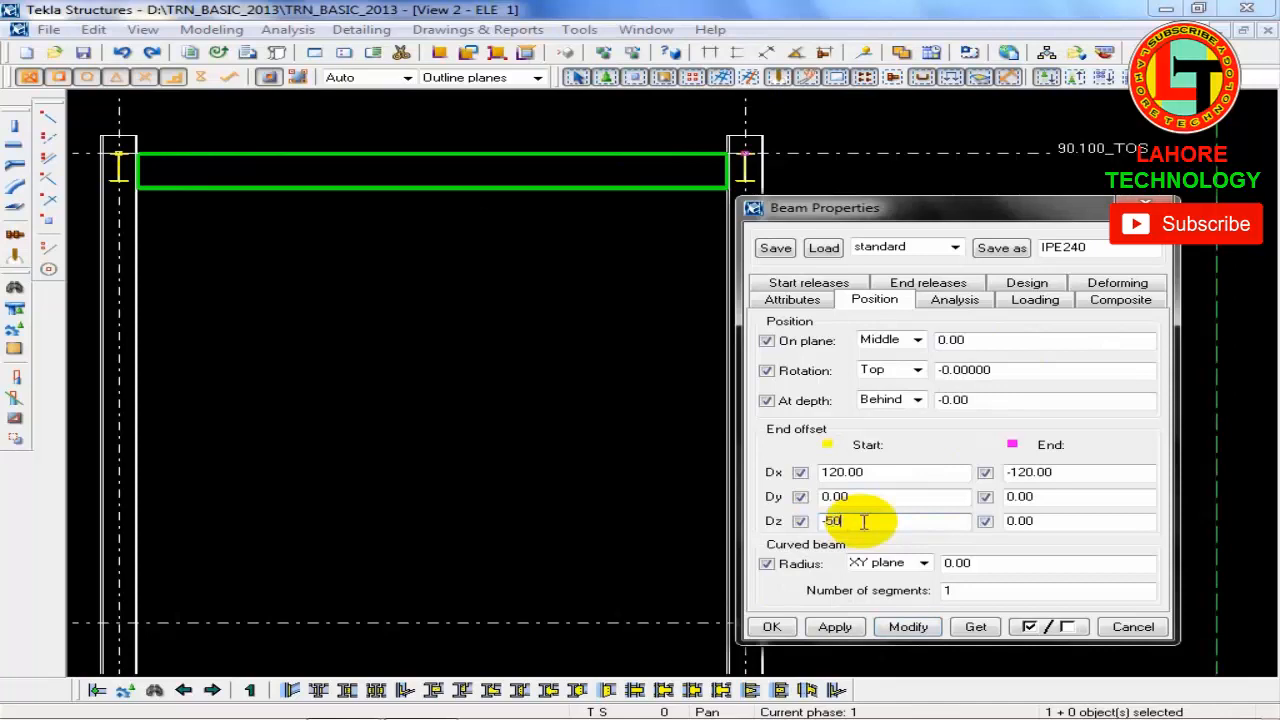
pyautogui.click(902, 628)
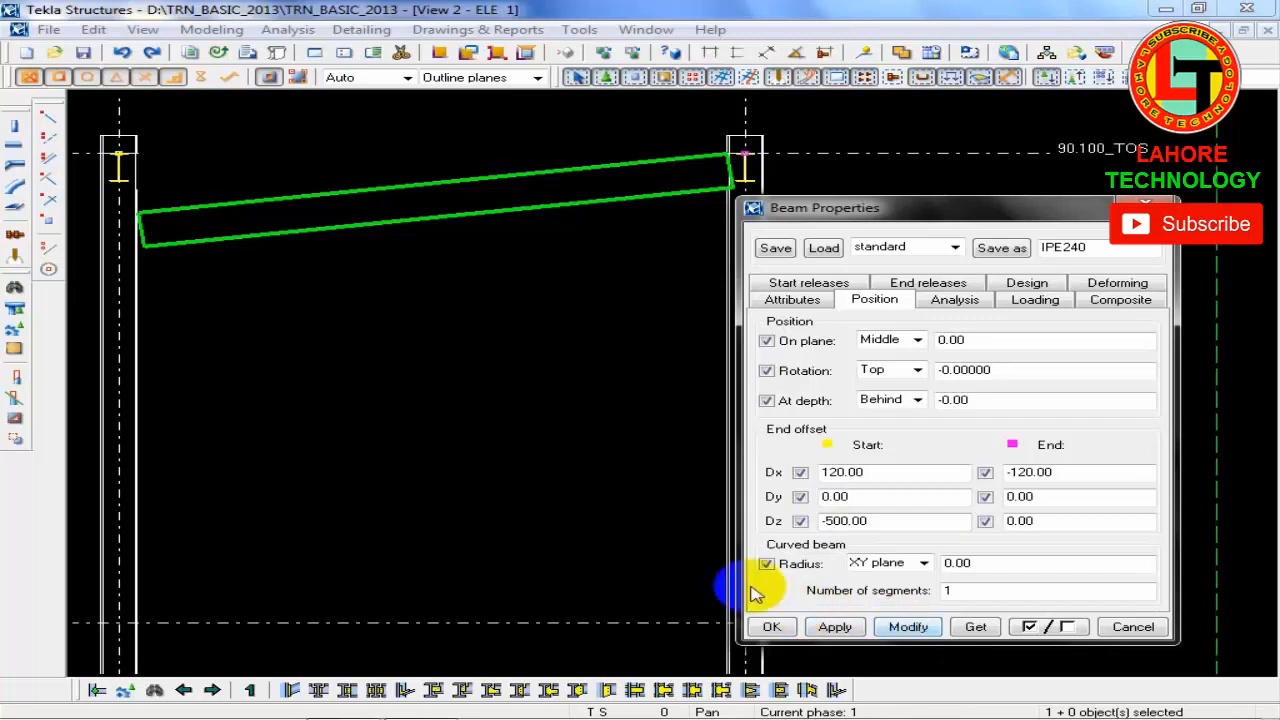
# Step: Set the green beam's start-side offset Dx to 0 and apply it so its end meets the column's centre line
pyautogui.moveTo(359, 409); pyautogui.dragTo(526, 529, button='middle')
pyautogui.scroll(6, 326, 326)
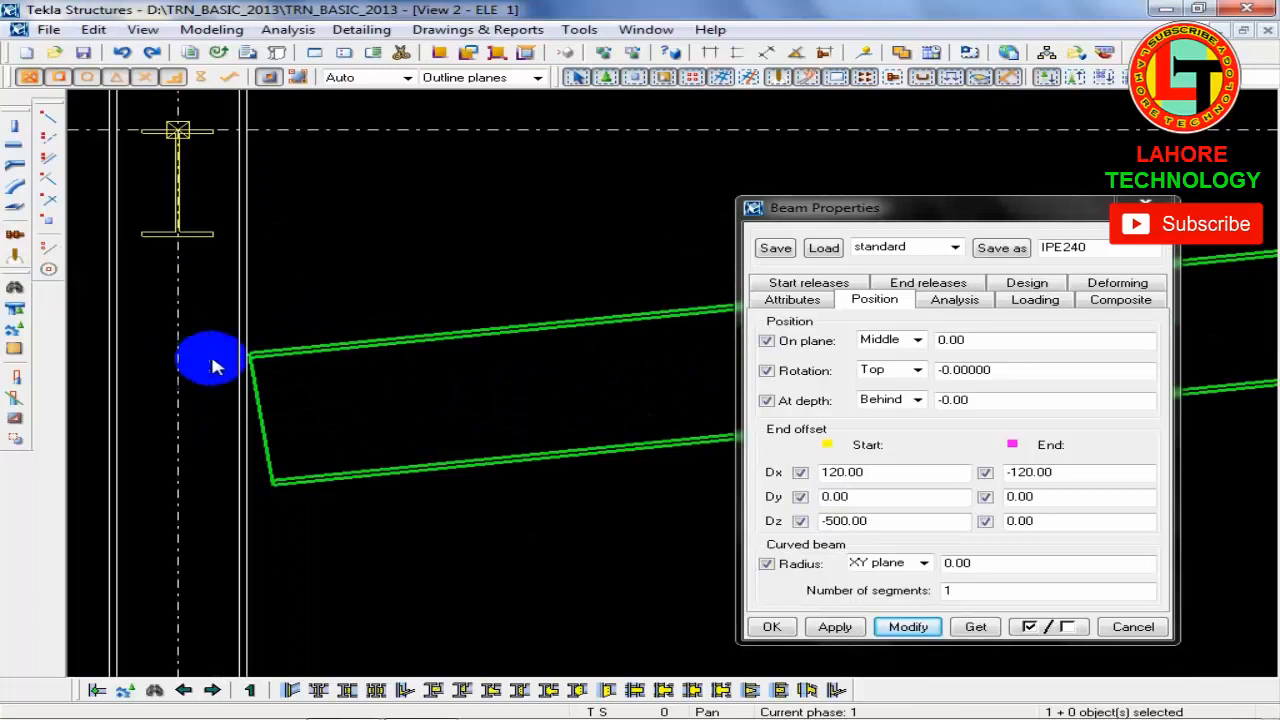
pyautogui.moveTo(906, 474); pyautogui.dragTo(725, 467)
pyautogui.write('0')
pyautogui.click(908, 626)
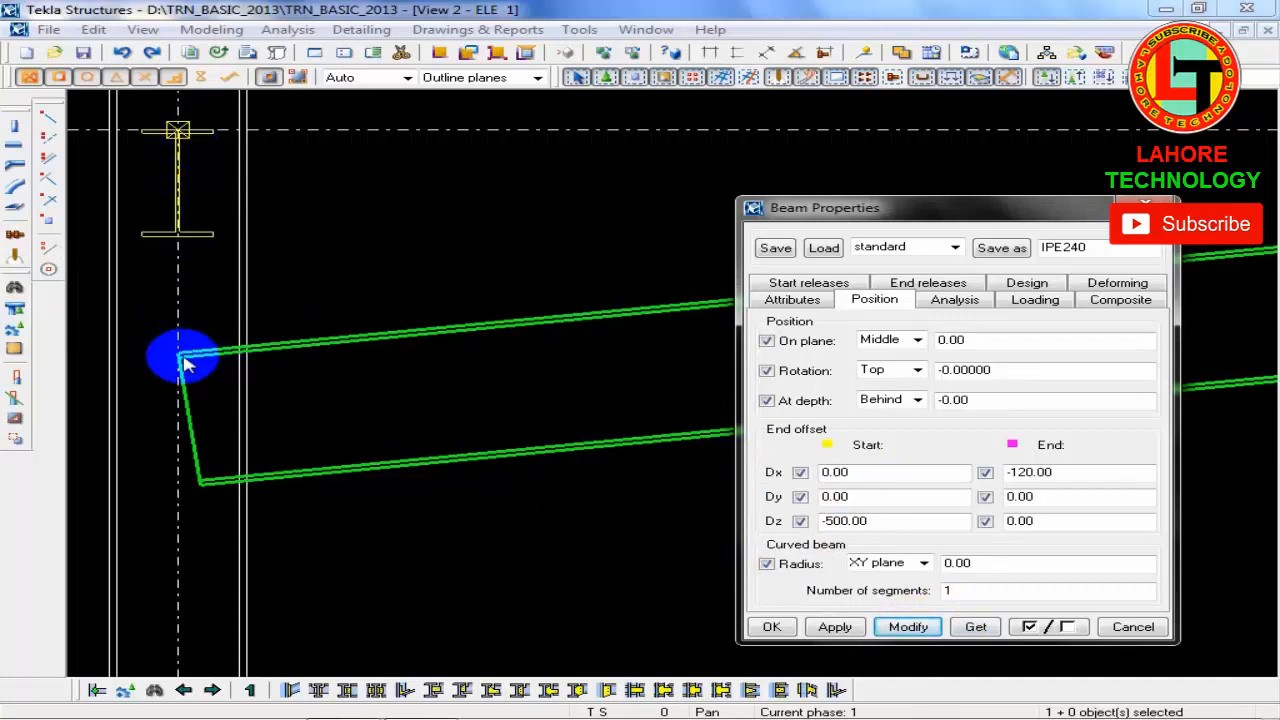
# Step: Set the green beam's start-side offset Dz to 0 and its end-side Dz to 500, and apply both to the model
pyautogui.moveTo(529, 512); pyautogui.dragTo(240, 409, button='middle')
pyautogui.scroll(-4, 178, 397)
pyautogui.doubleClick(891, 520)
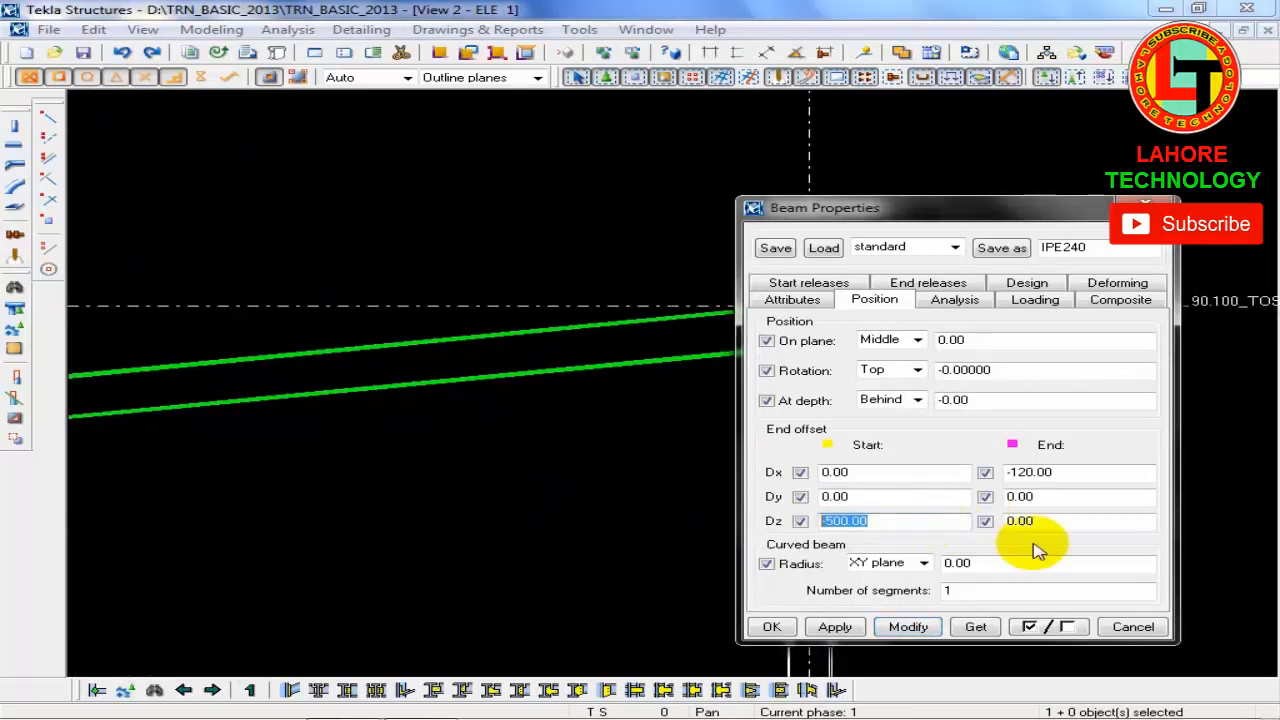
pyautogui.write('0')
pyautogui.press('Tab')
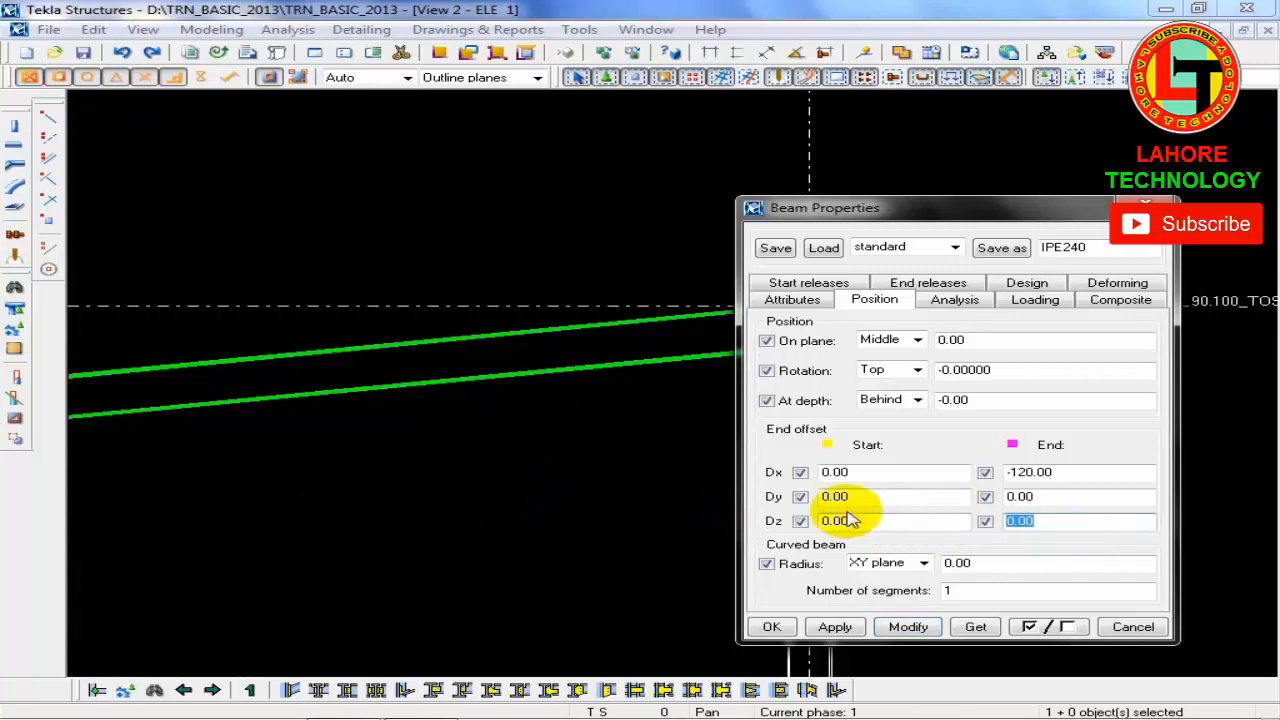
pyautogui.write('500')
pyautogui.click(908, 627)
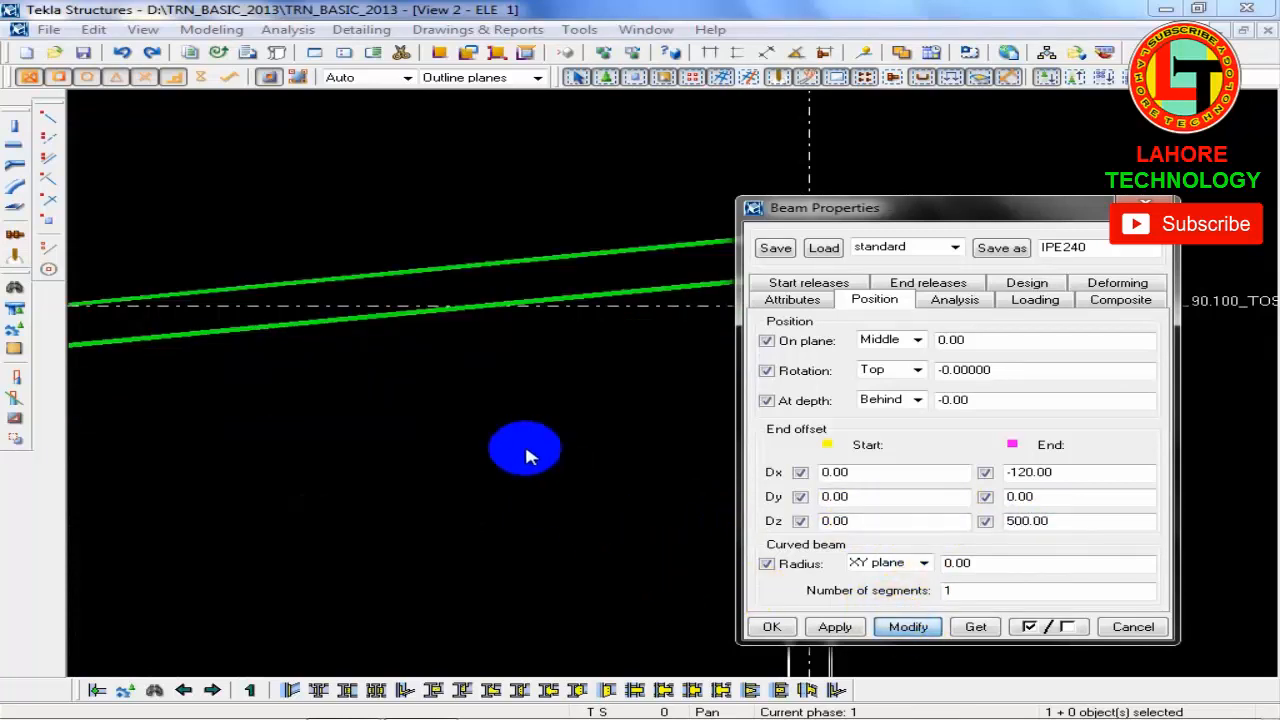
# Step: Set the green beam's end-side offset Dz to -500 and apply it to the model
pyautogui.scroll(-4, 528, 456)
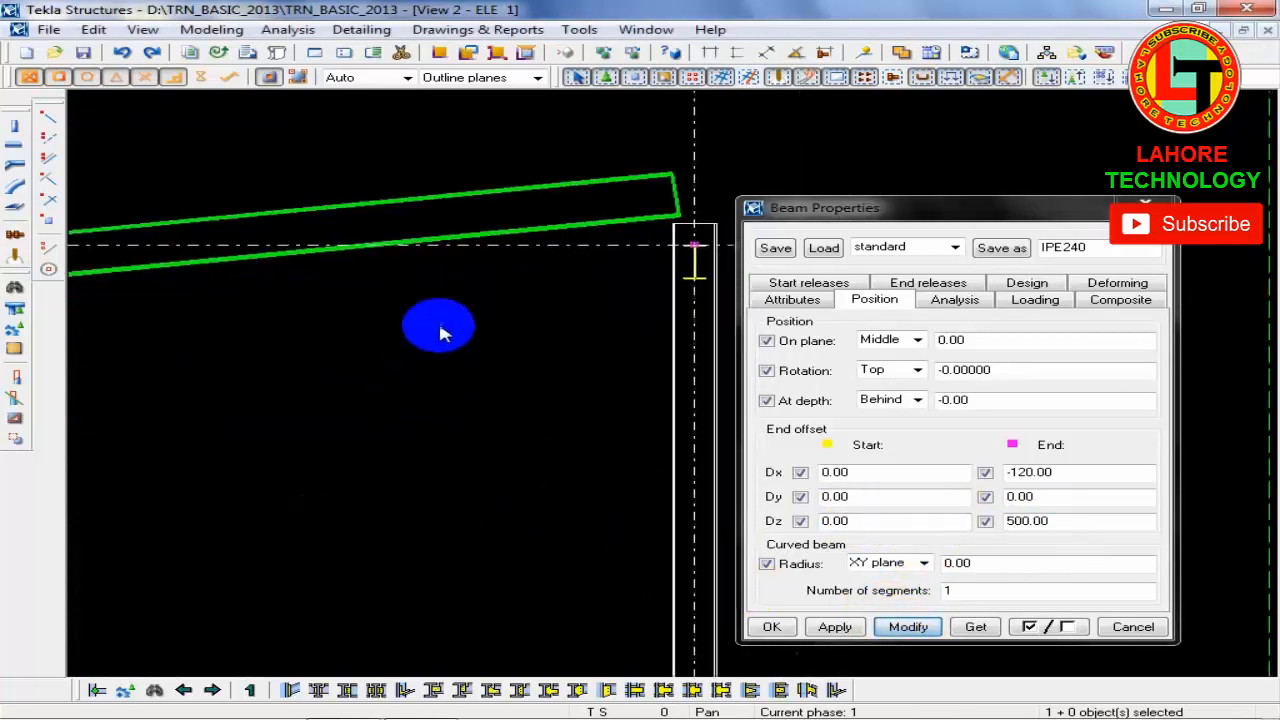
pyautogui.click(1063, 522)
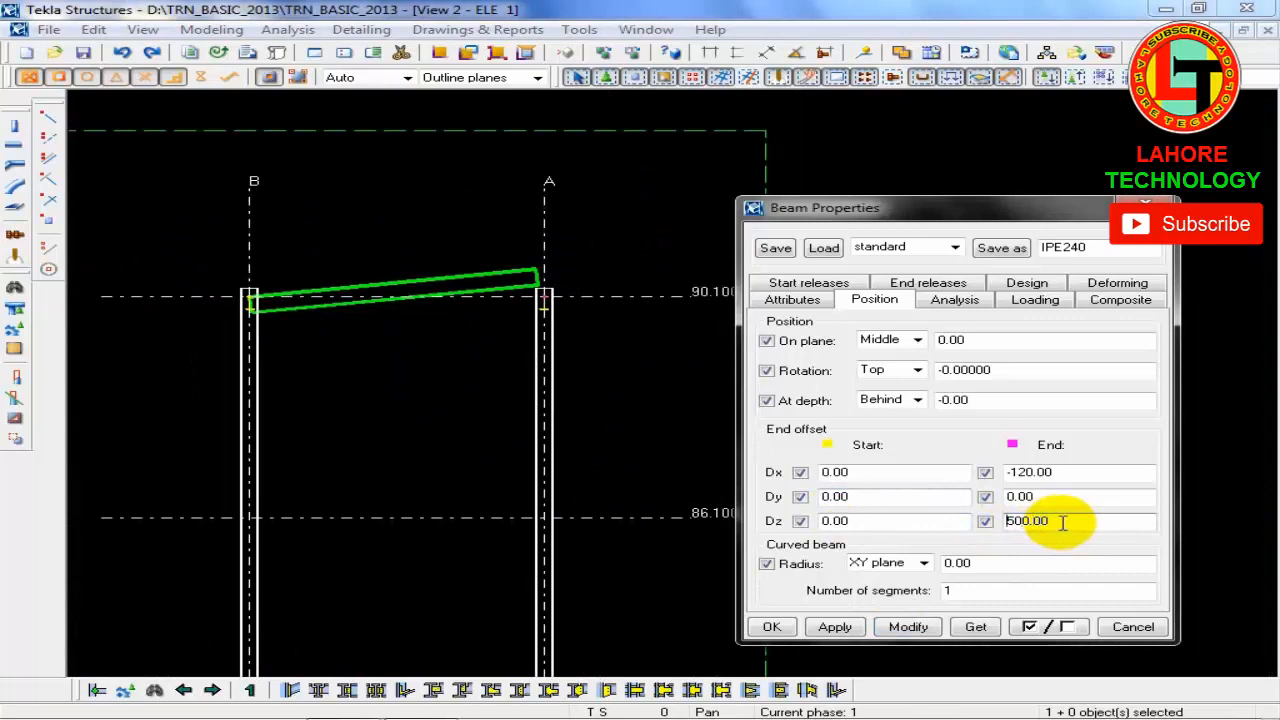
pyautogui.write('-')
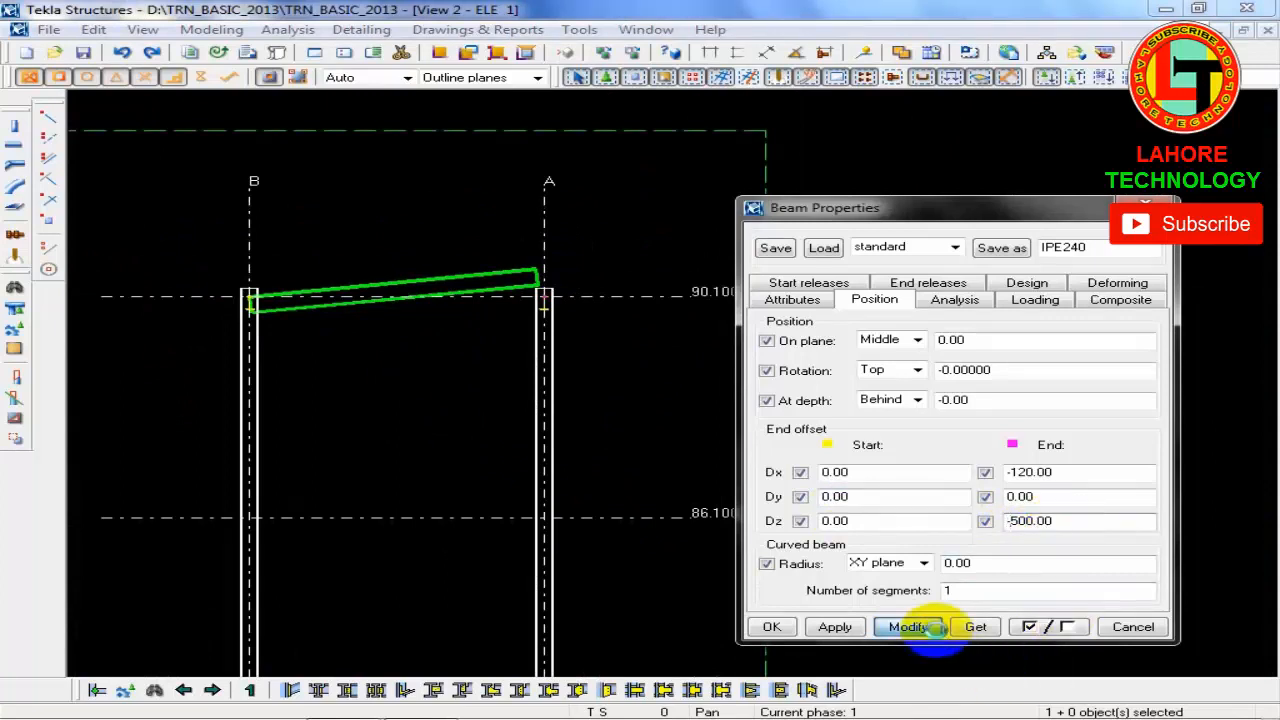
pyautogui.click(910, 627)
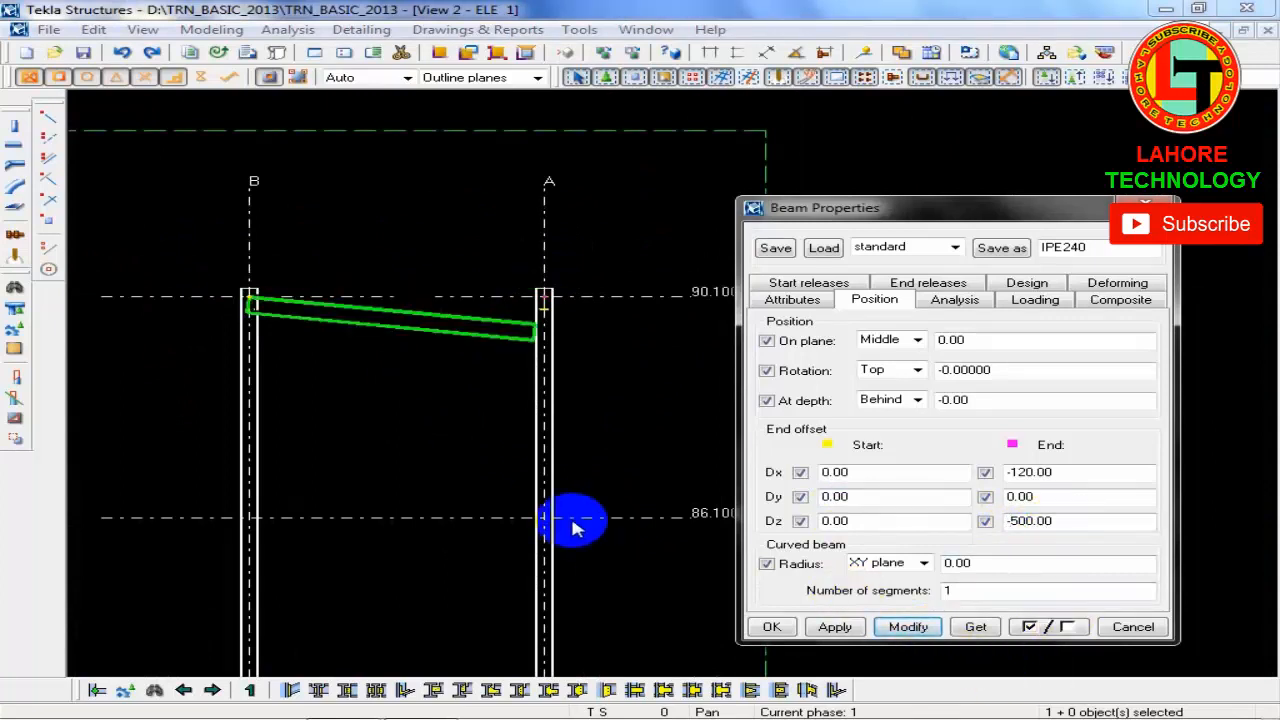
# Step: Set the green beam's end-side offset Dx to 0 and apply it to the model
pyautogui.moveTo(1080, 477); pyautogui.dragTo(871, 481)
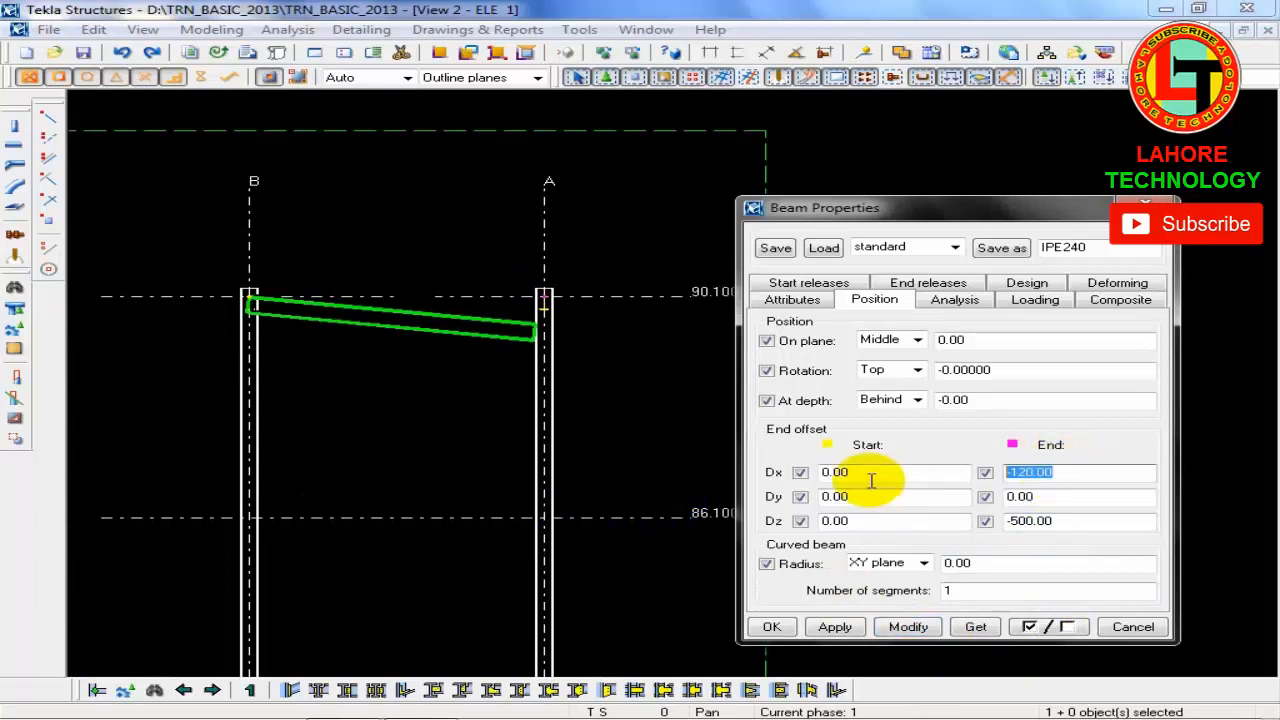
pyautogui.write('0')
pyautogui.click(908, 627)
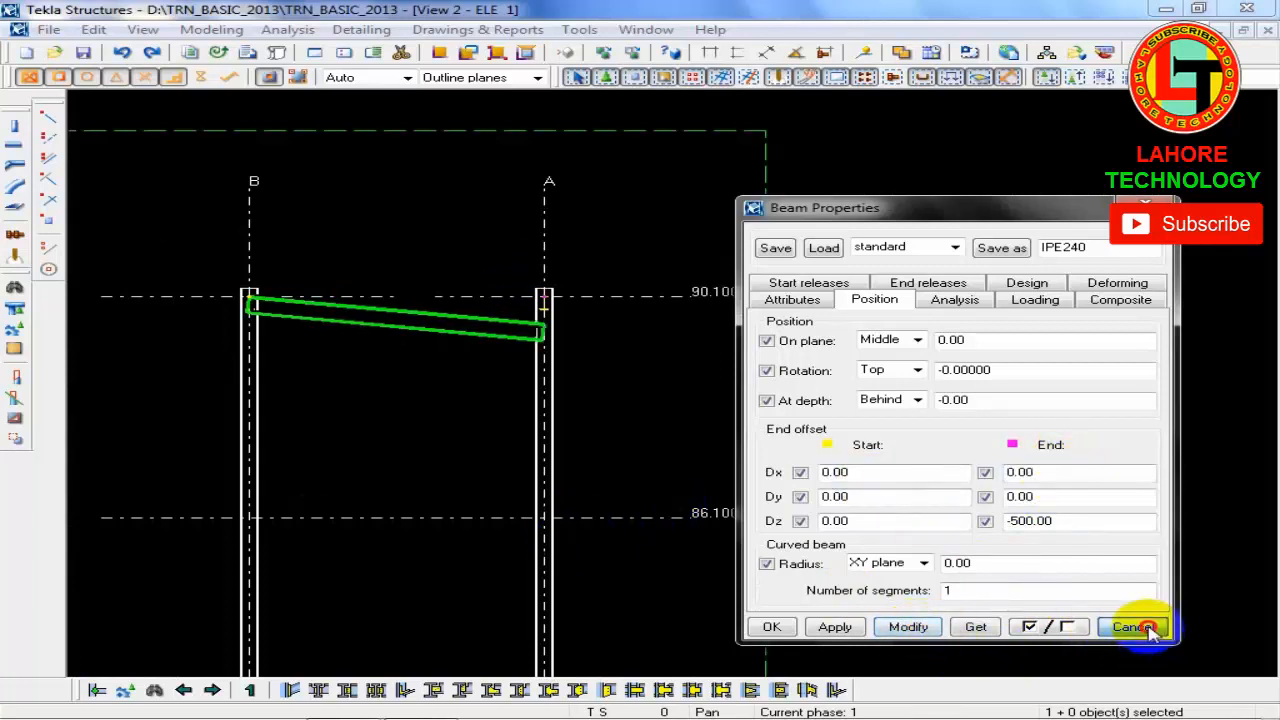
# Step: Reset the green beam's end-side offset Dz to 0, apply it to the model and close the beam properties
pyautogui.click(1148, 628)
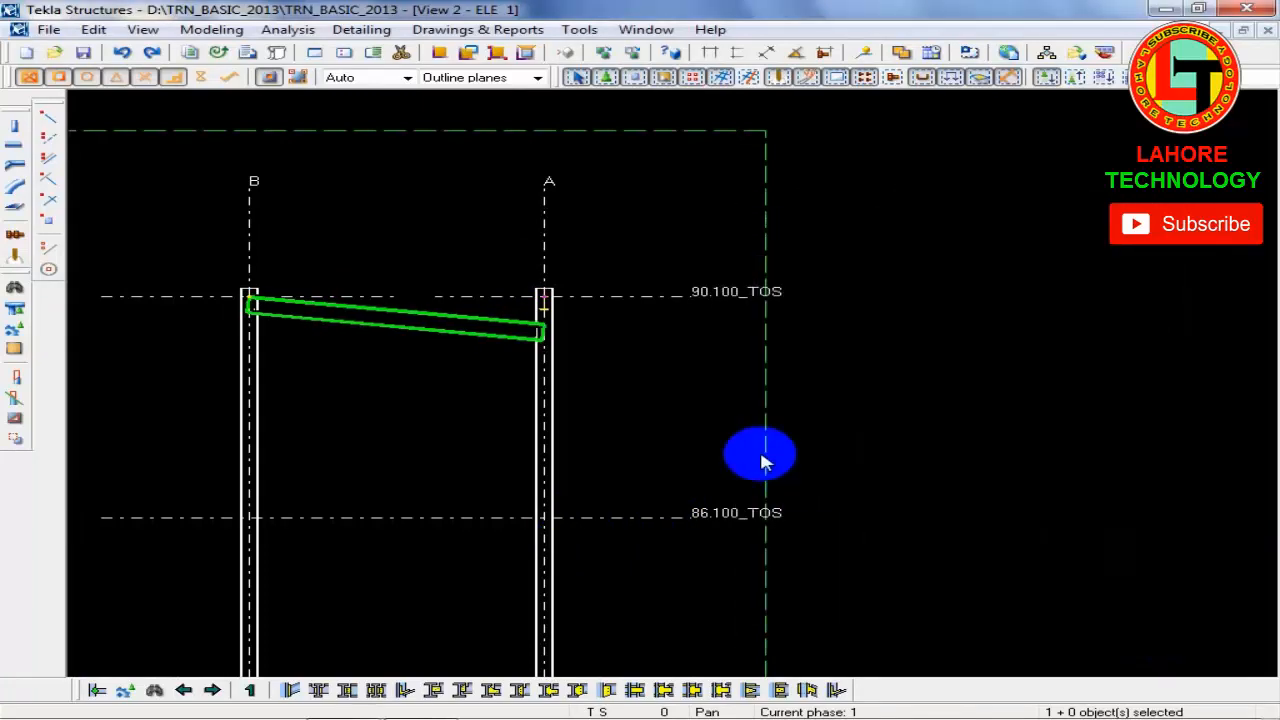
pyautogui.doubleClick(437, 330)
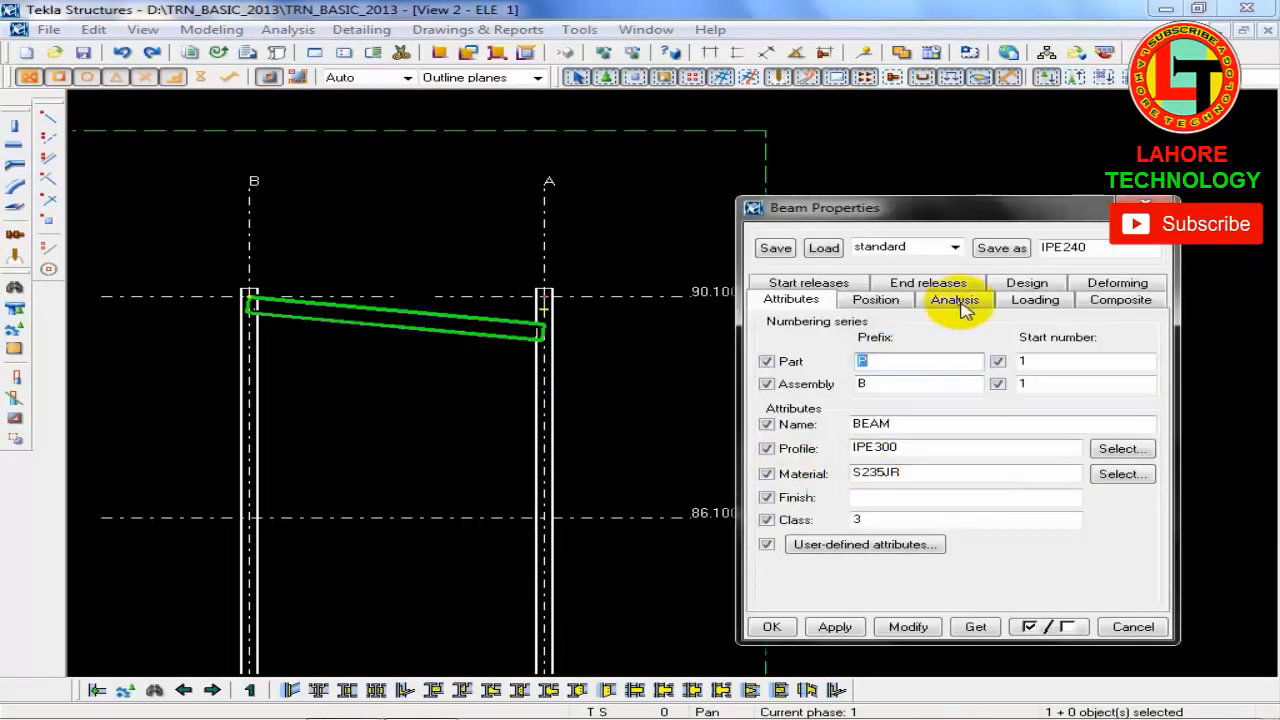
pyautogui.click(880, 303)
pyautogui.moveTo(1058, 521); pyautogui.dragTo(991, 524)
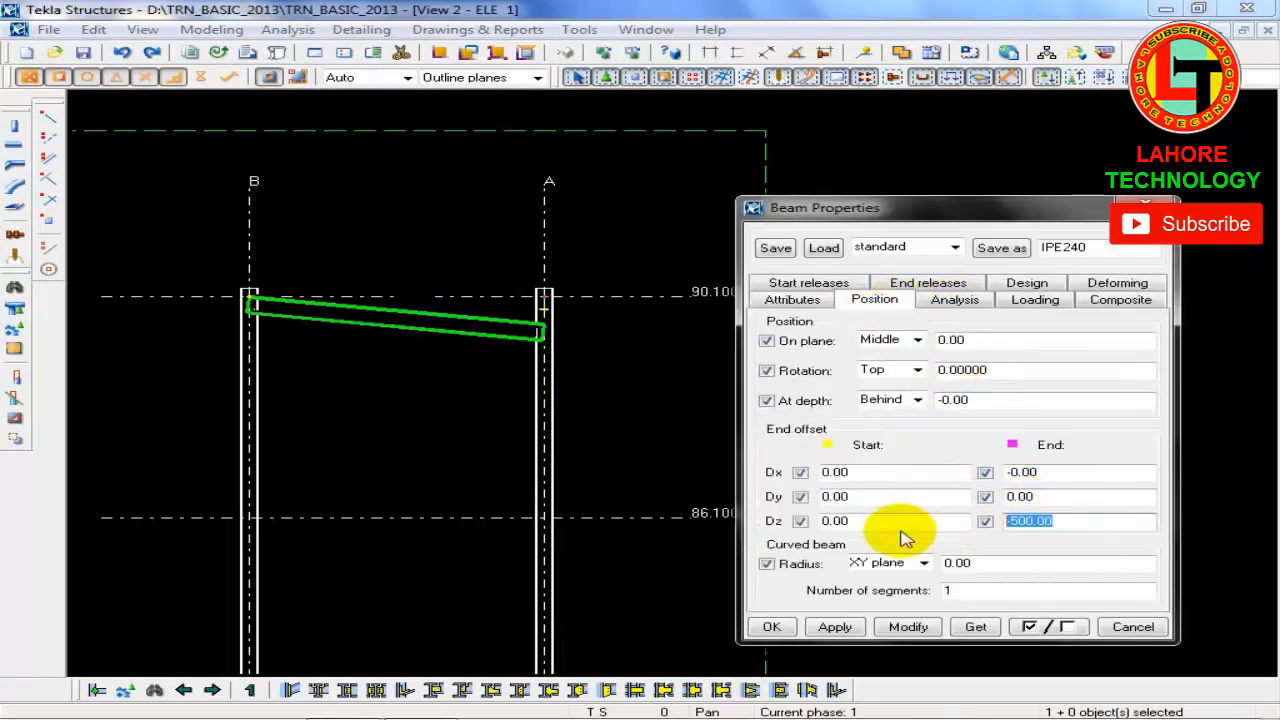
pyautogui.write('0')
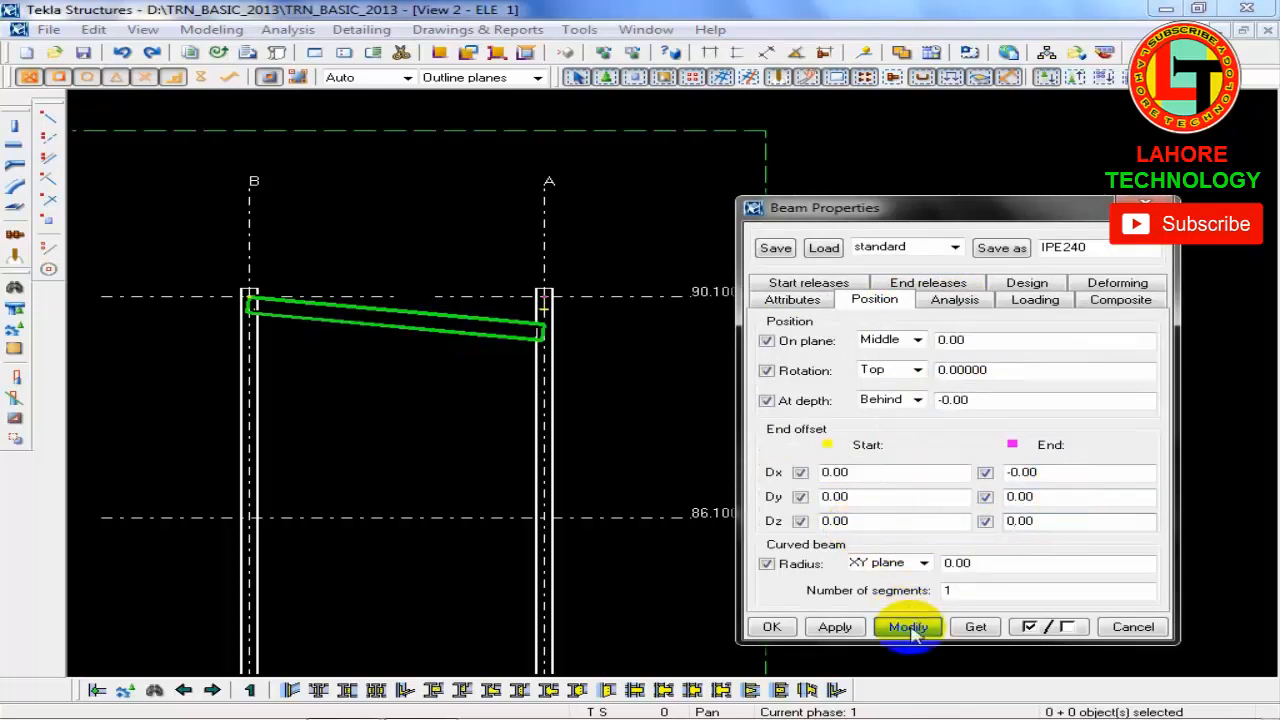
pyautogui.click(909, 628)
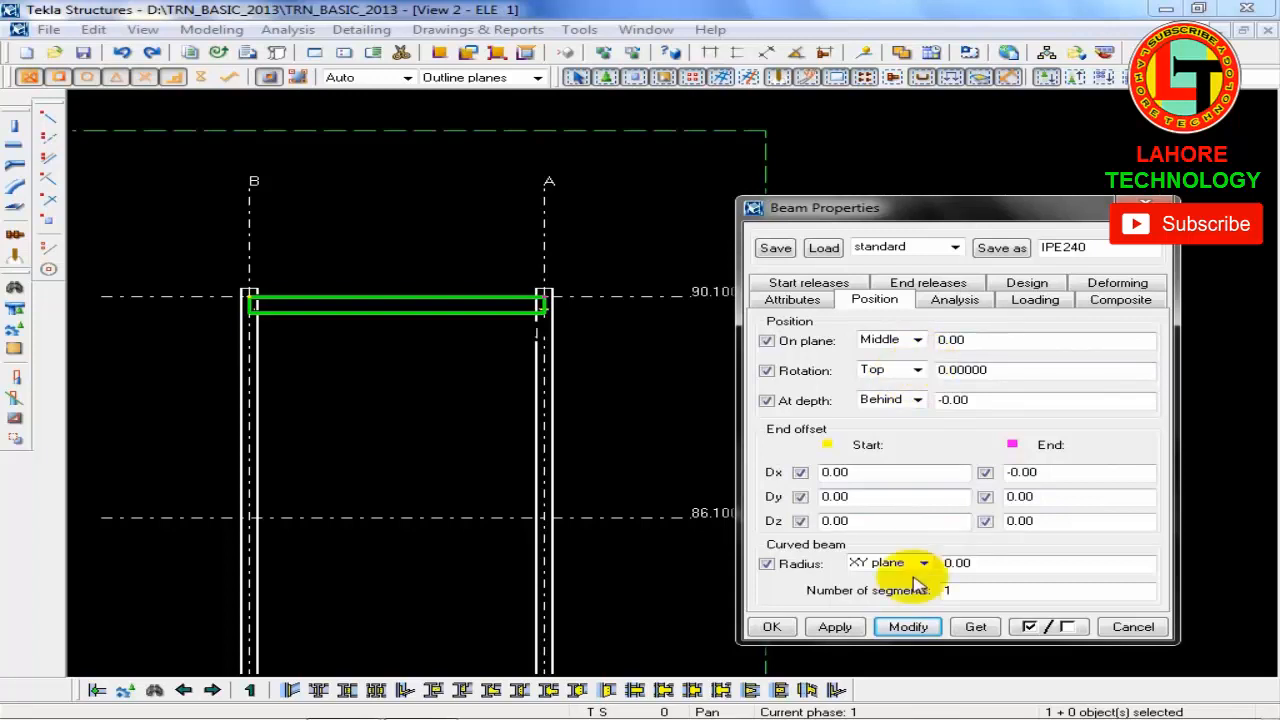
pyautogui.click(828, 627)
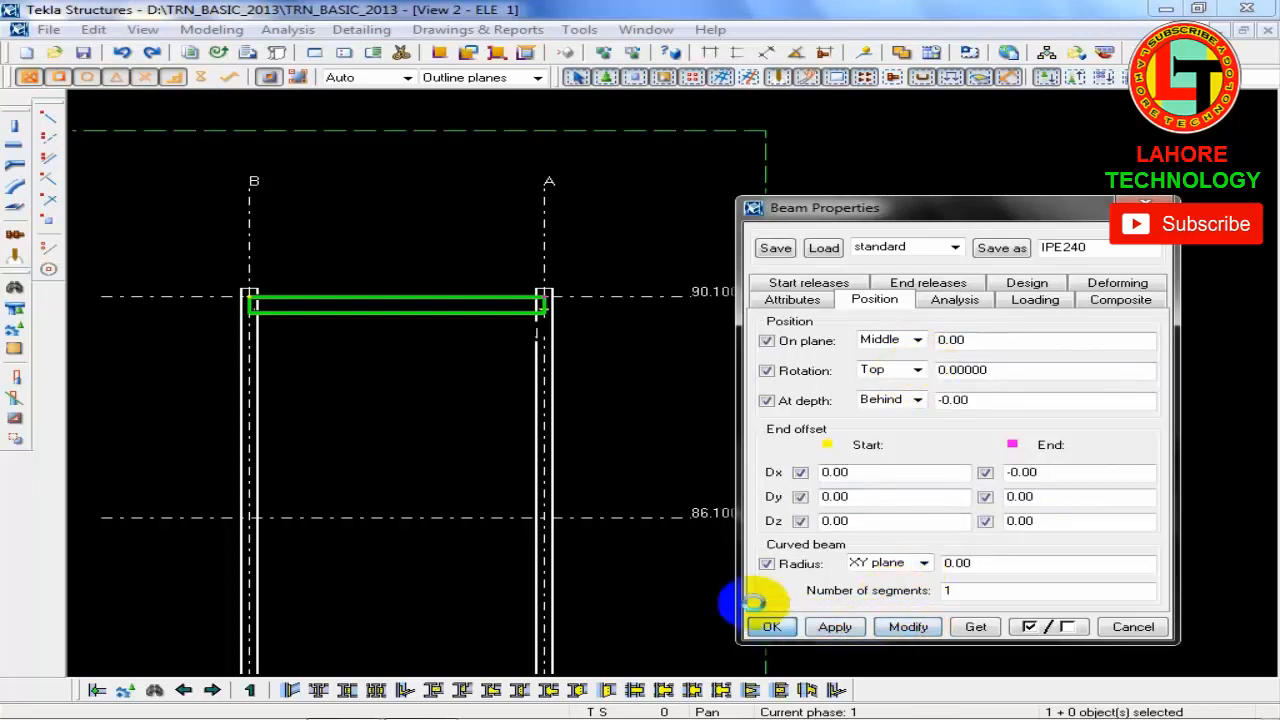
pyautogui.click(771, 627)
# Step: Inspect the whole frame's beams and columns in the 3D view and return to the ELE 1 elevation view
pyautogui.scroll(-1, 670, 445)
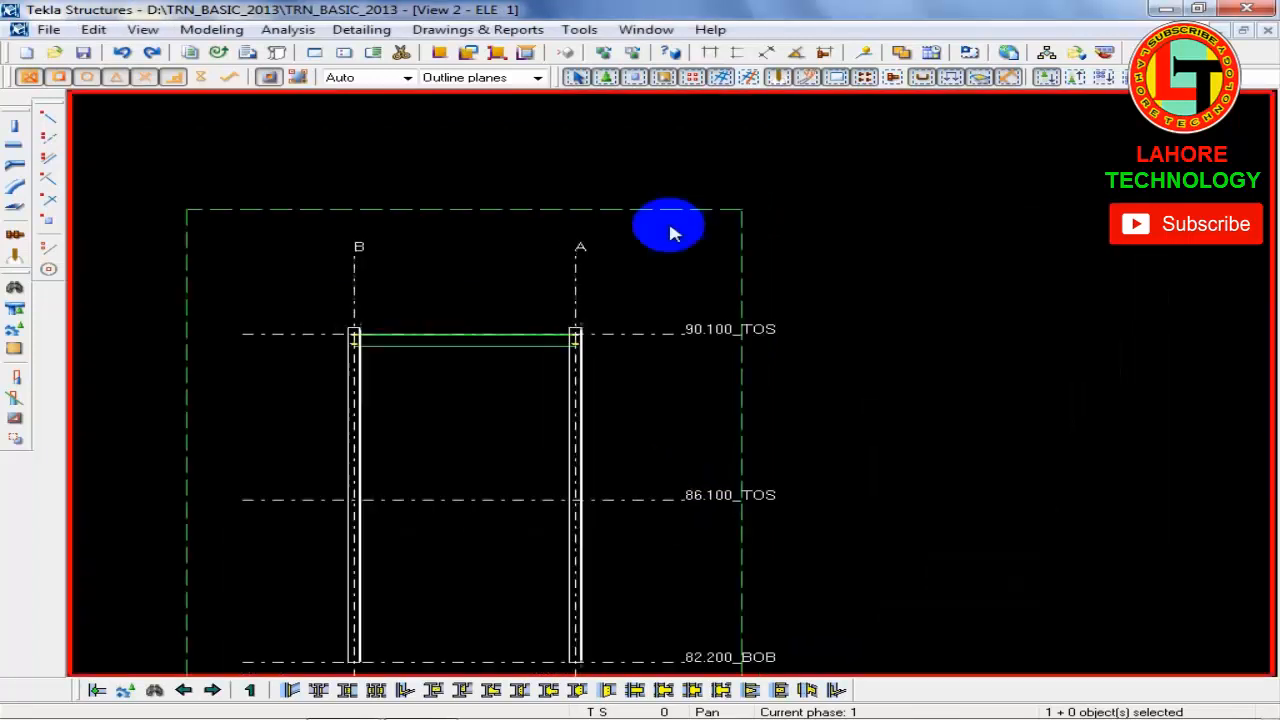
pyautogui.click(648, 29)
pyautogui.click(692, 139)
pyautogui.scroll(-5, 520, 325)
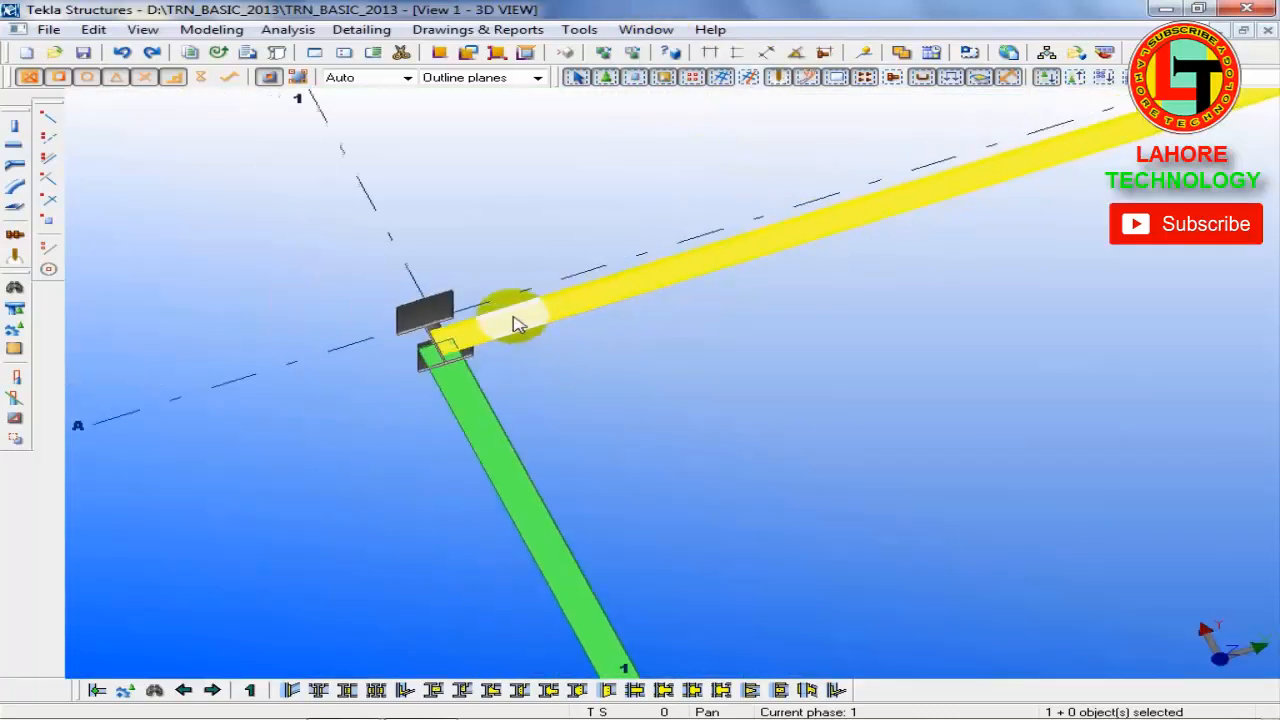
pyautogui.keyDown('ctrl'); pyautogui.moveTo(811, 480); pyautogui.dragTo(470, 290, button='middle'); pyautogui.keyUp('ctrl')
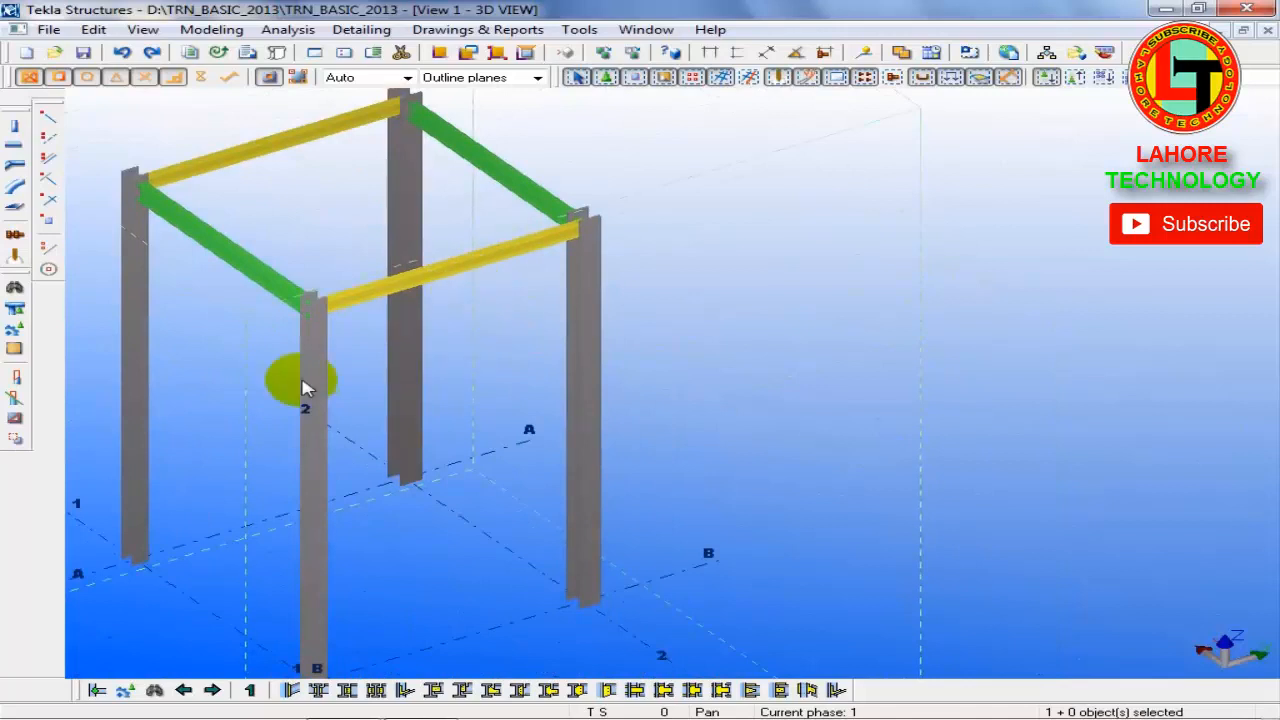
pyautogui.click(798, 401)
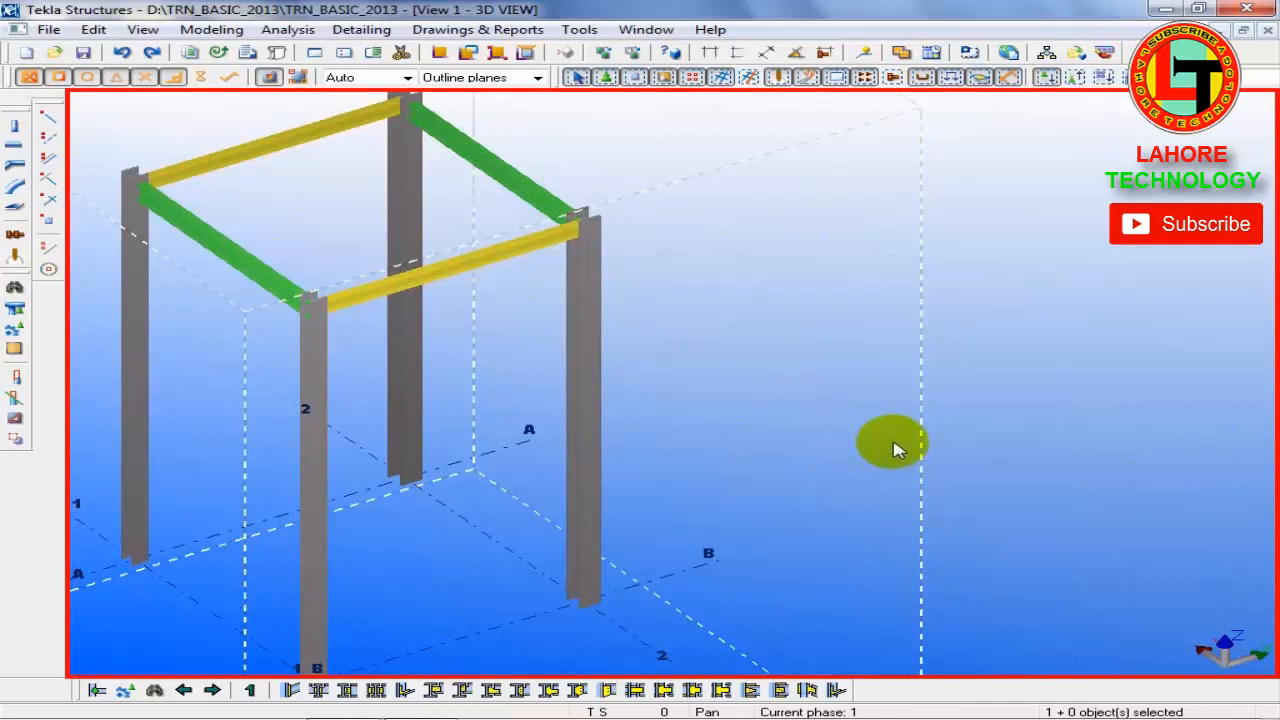
pyautogui.click(645, 30)
pyautogui.click(722, 162)
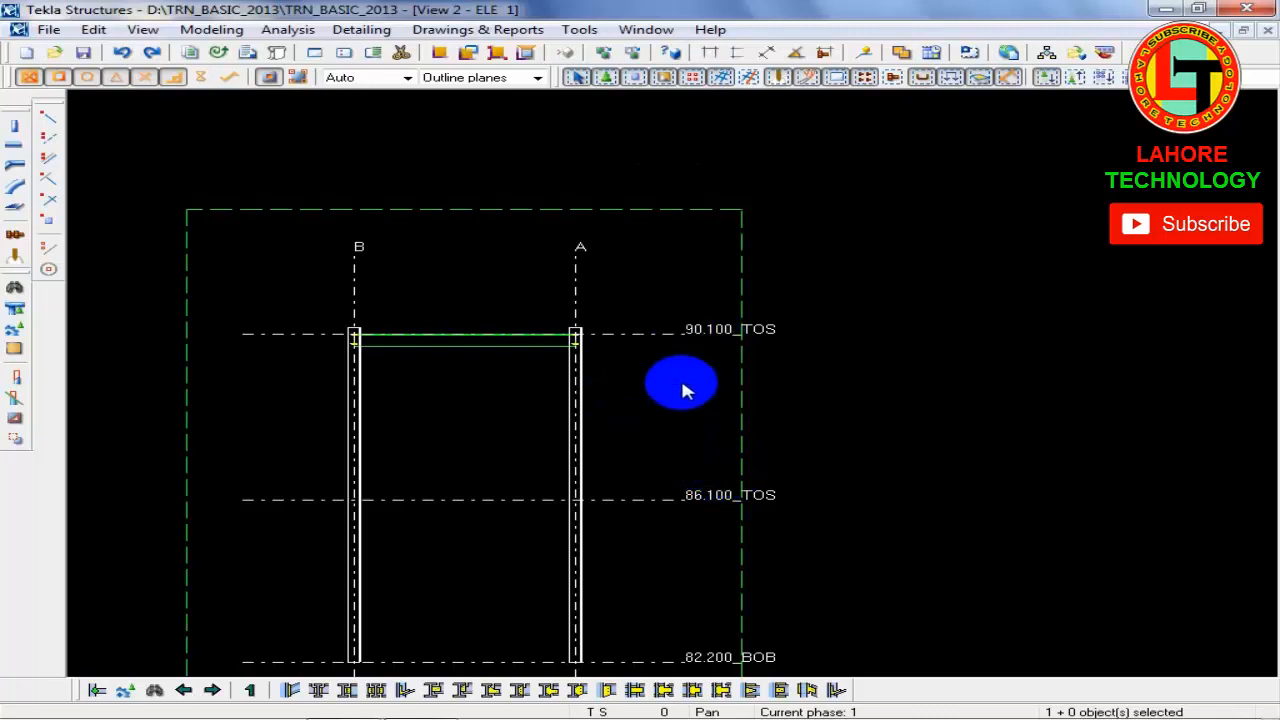
pyautogui.moveTo(692, 413); pyautogui.dragTo(659, 345, button='middle')
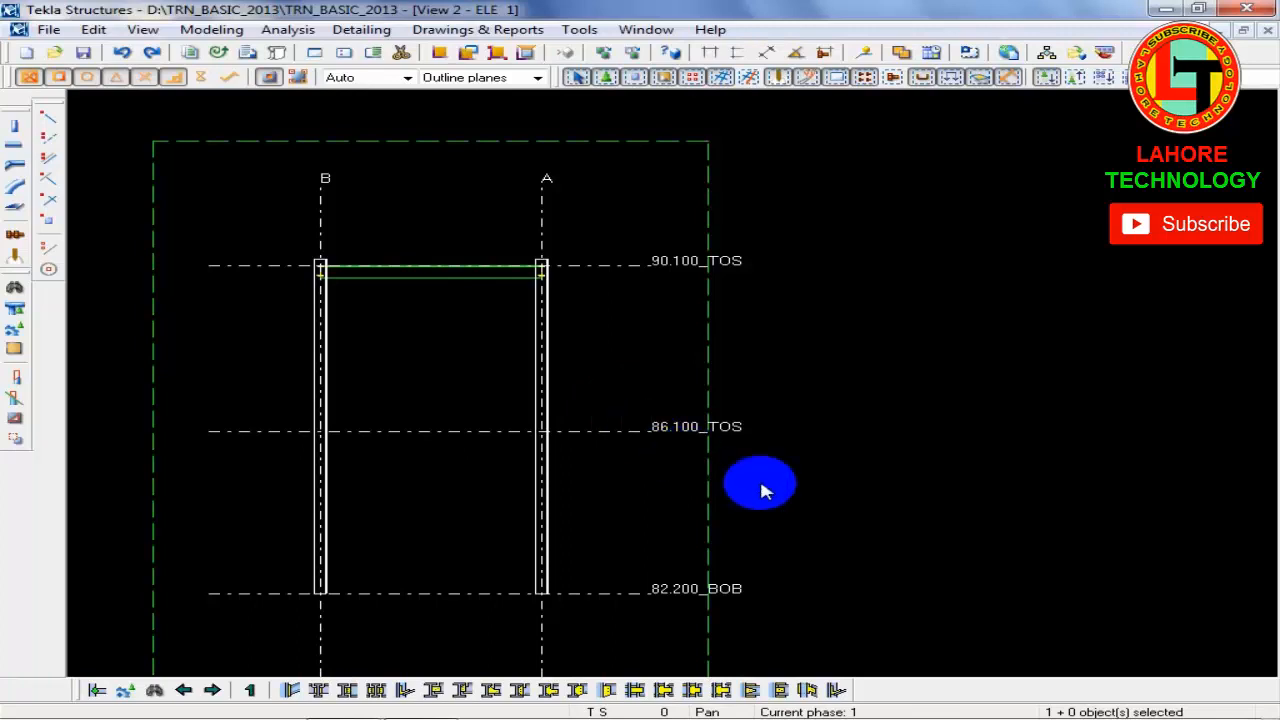
pyautogui.scroll(-1, 517, 320)
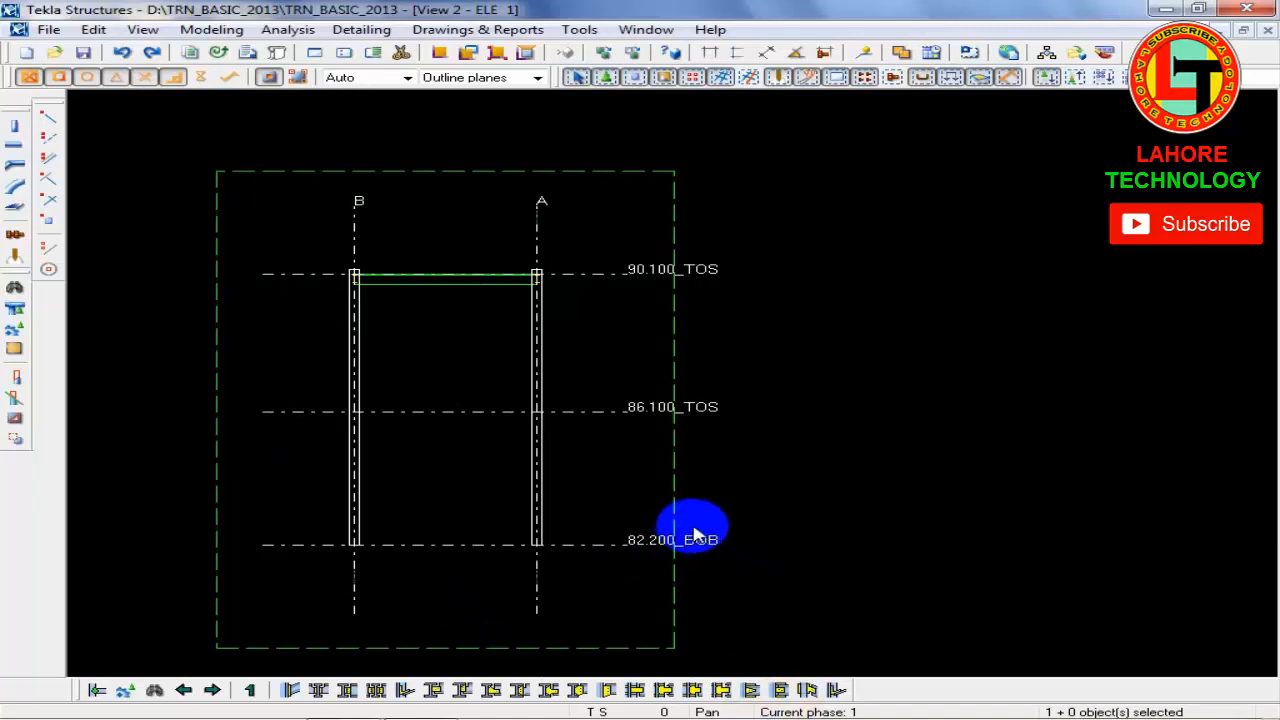
# Step: Review the ELE 1 view properties and the grid's coordinates, labels and line extensions without changing them
pyautogui.doubleClick(797, 405)
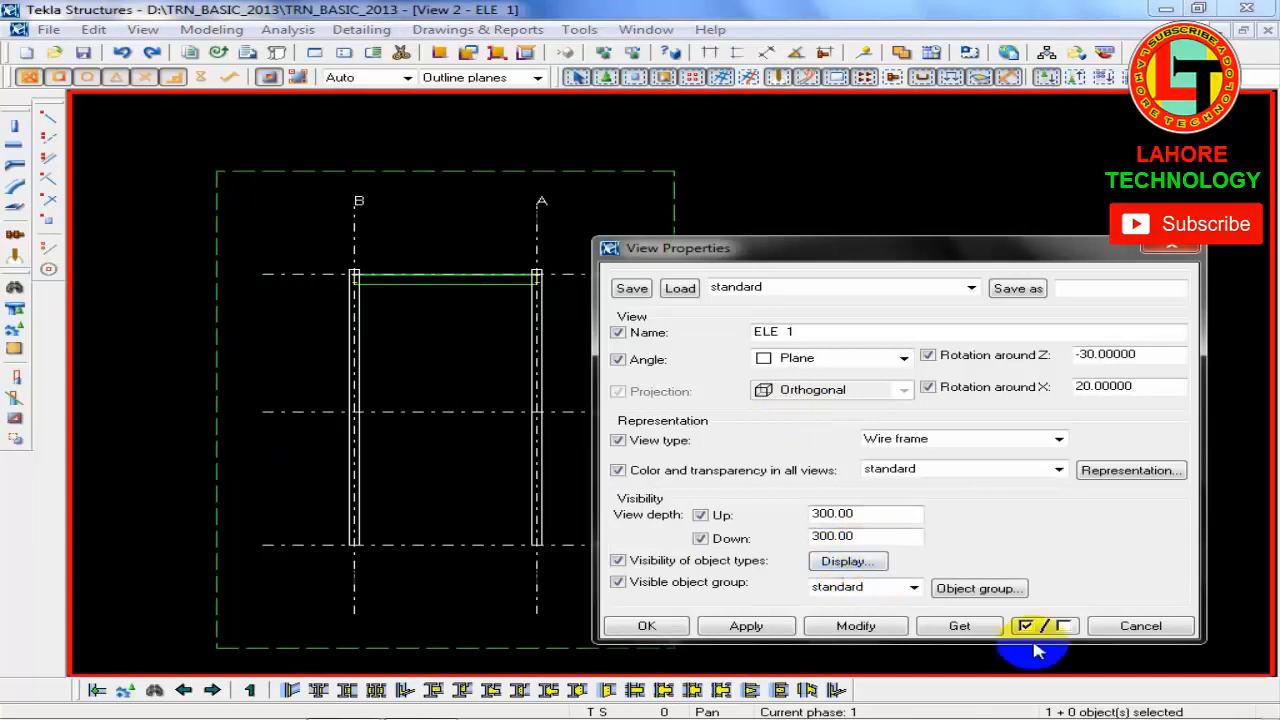
pyautogui.click(1150, 632)
pyautogui.doubleClick(582, 546)
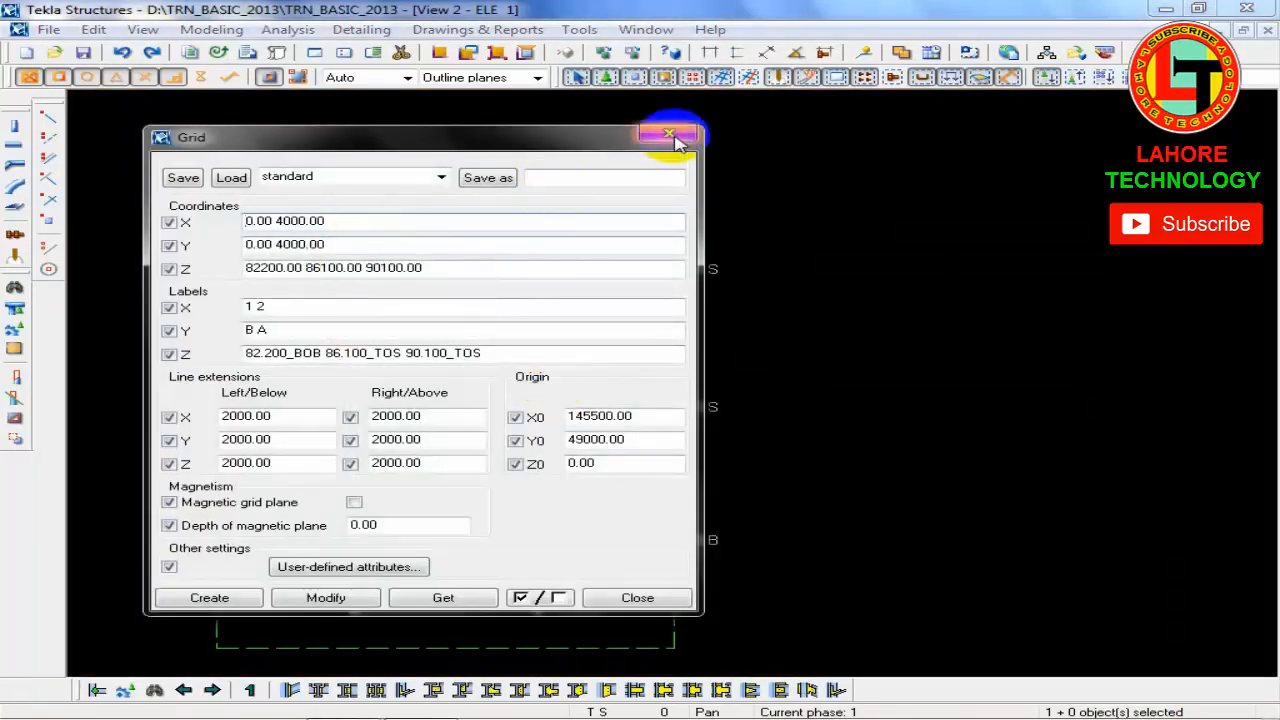
pyautogui.moveTo(505, 149); pyautogui.dragTo(997, 143)
pyautogui.moveTo(456, 481); pyautogui.dragTo(345, 446, button='middle')
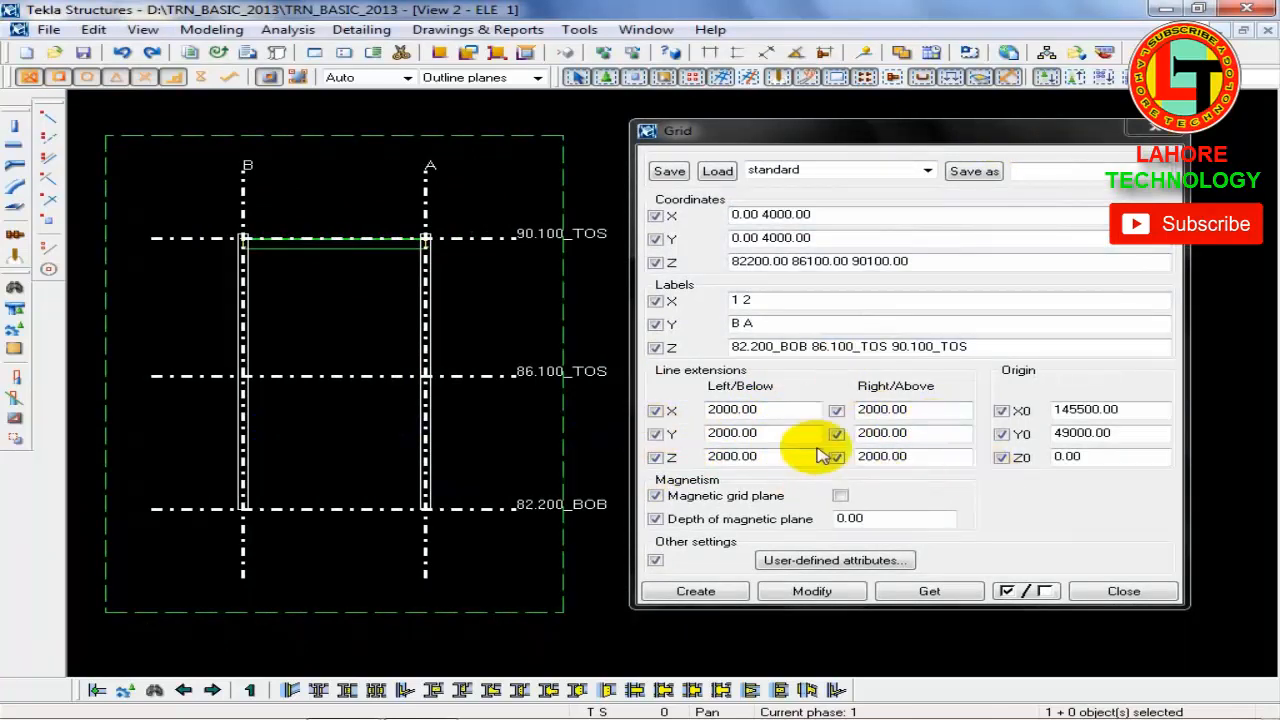
pyautogui.click(1123, 591)
pyautogui.click(858, 548)
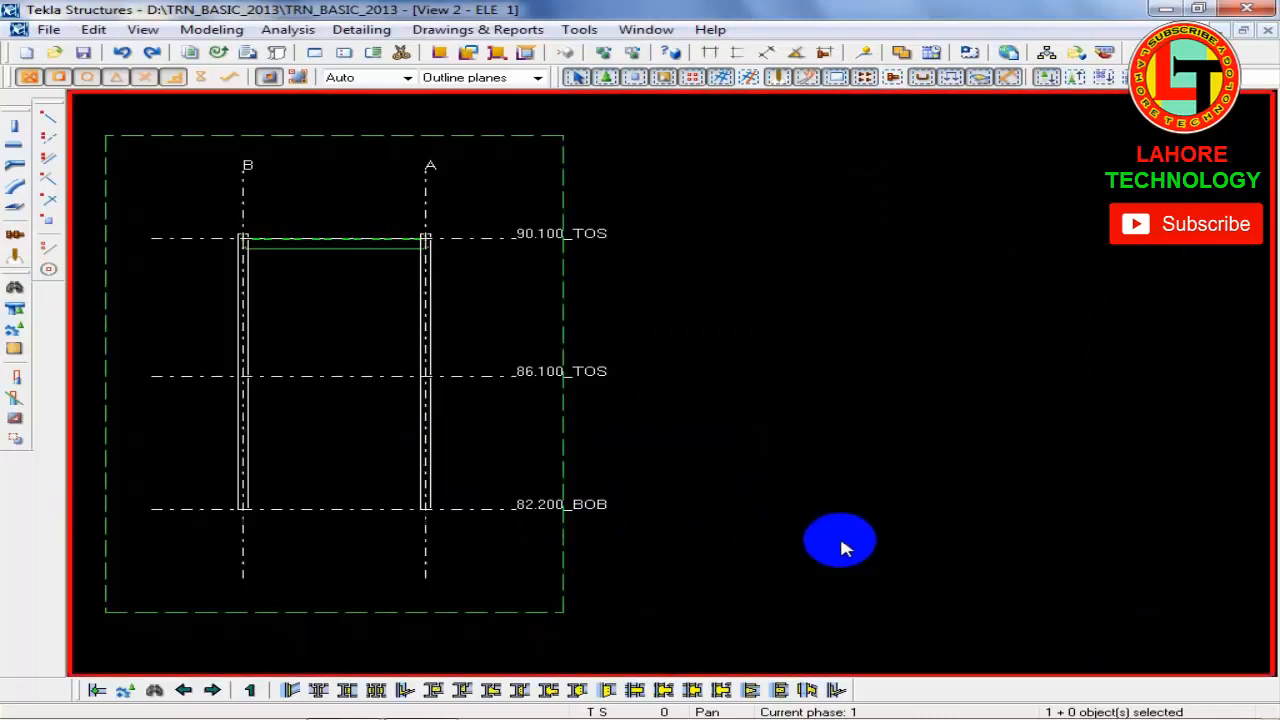
# Step: Save the model
pyautogui.click(430, 168)
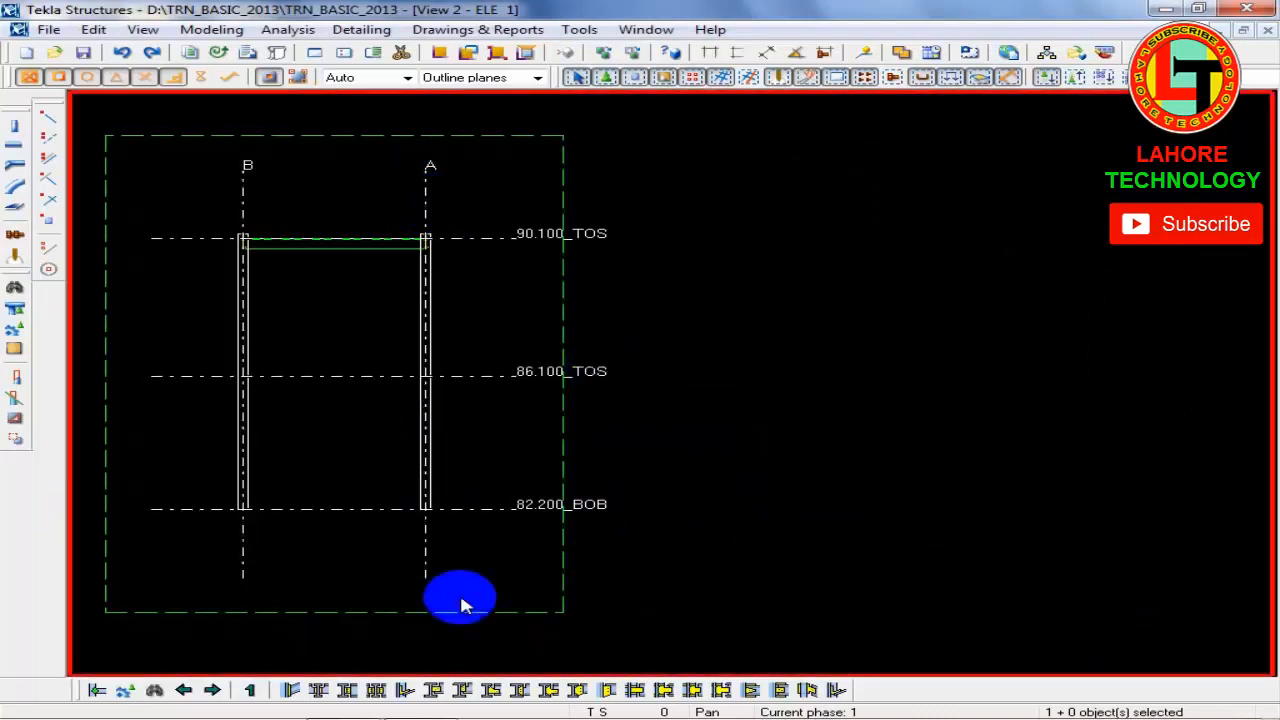
pyautogui.click(85, 55)
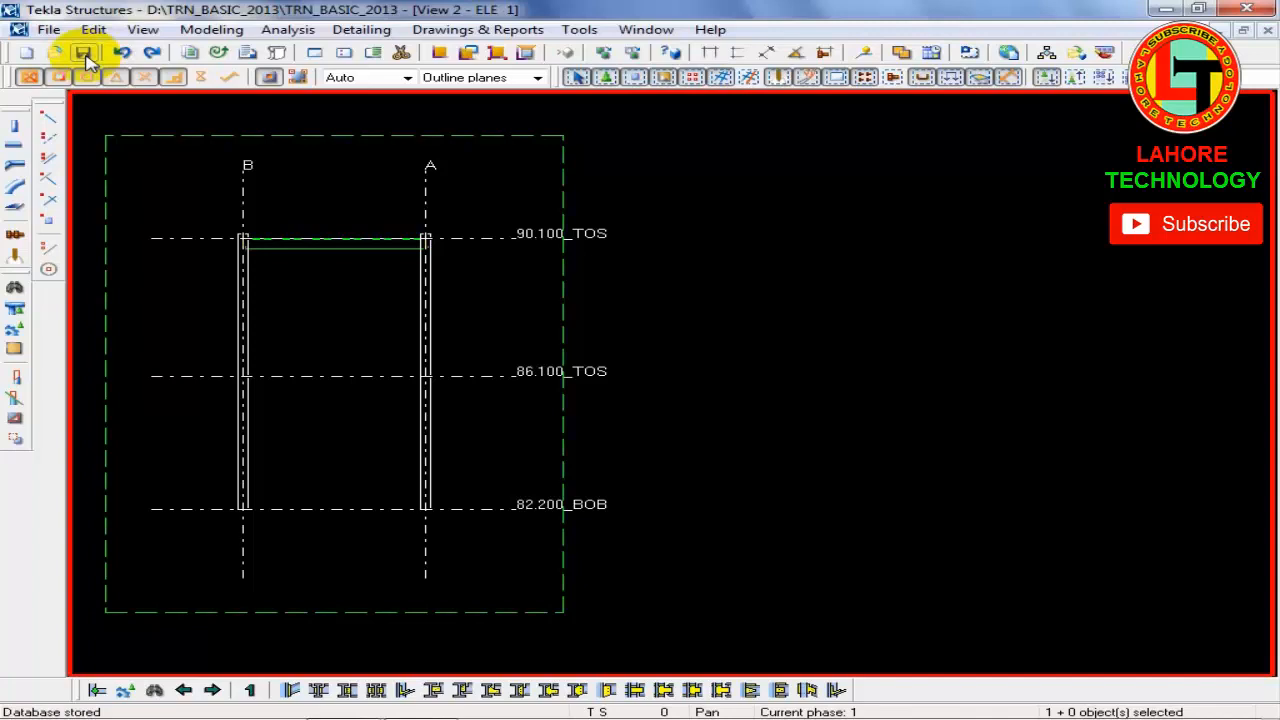
pyautogui.moveTo(737, 300); pyautogui.dragTo(630, 362, button='middle')
pyautogui.scroll(2, 500, 308)
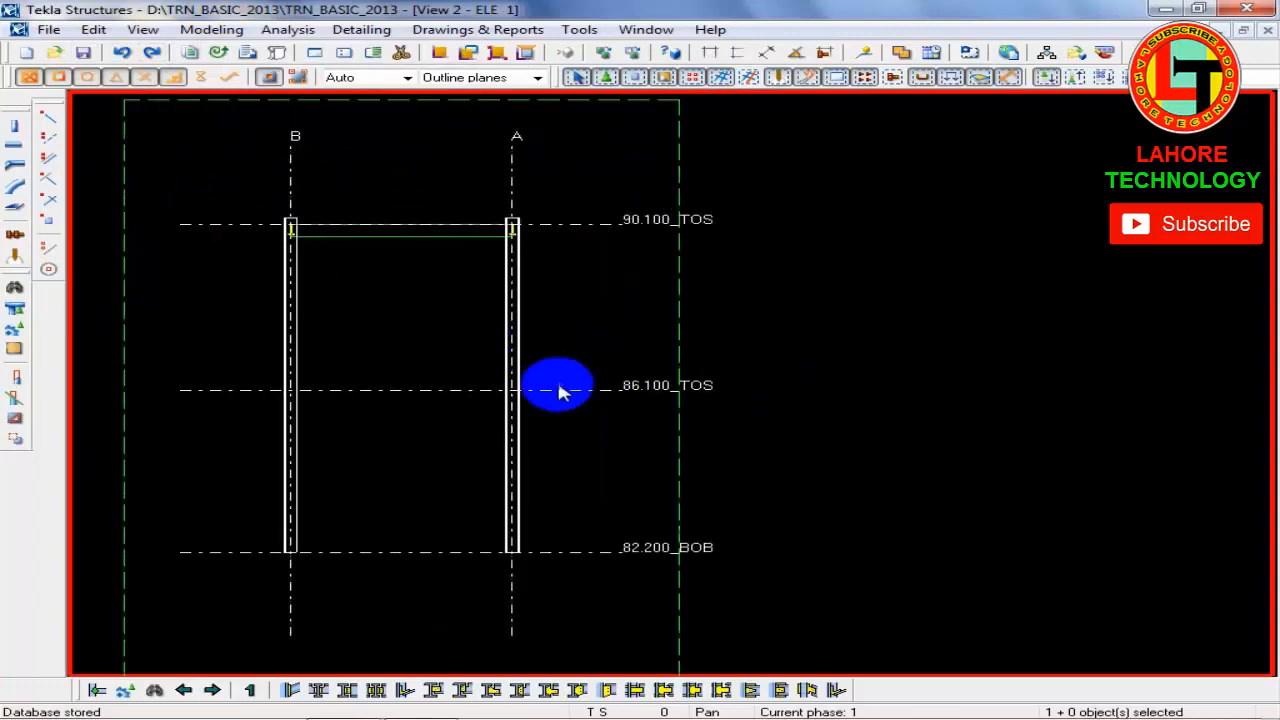
pyautogui.moveTo(822, 422); pyautogui.dragTo(896, 416, button='middle')
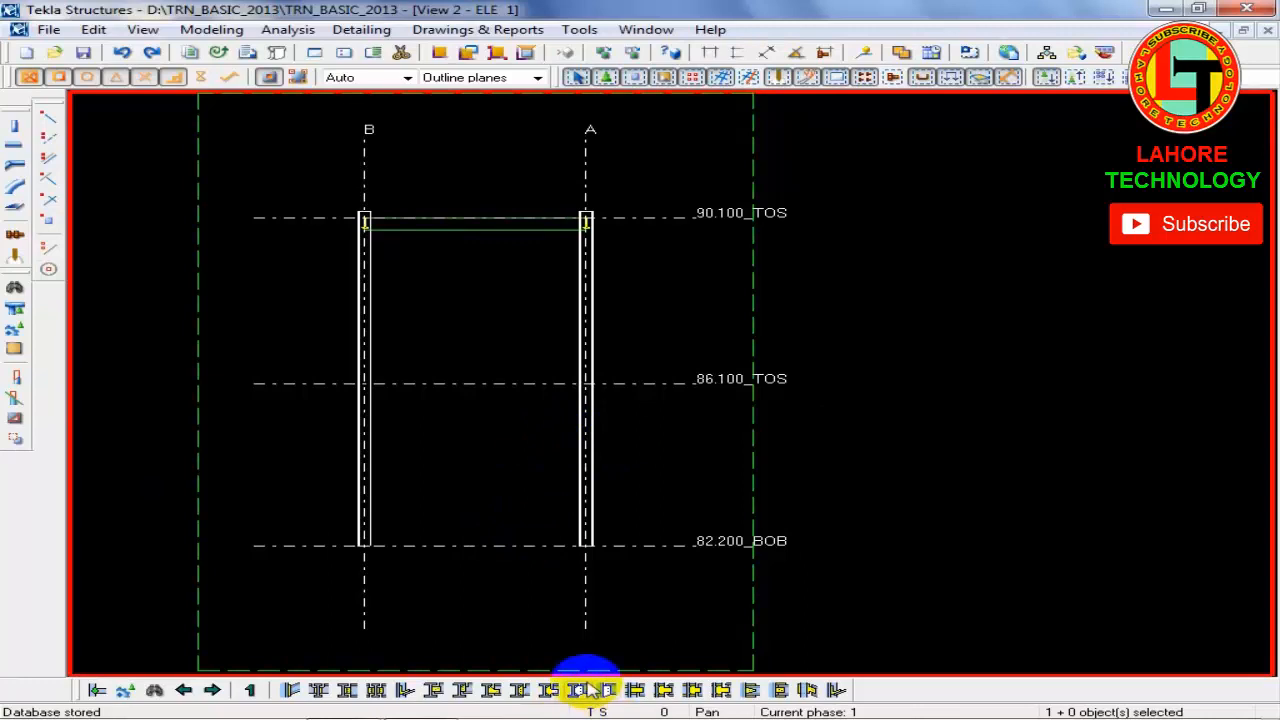
pyautogui.scroll(-3, 757, 614)
pyautogui.scroll(3, 900, 570)
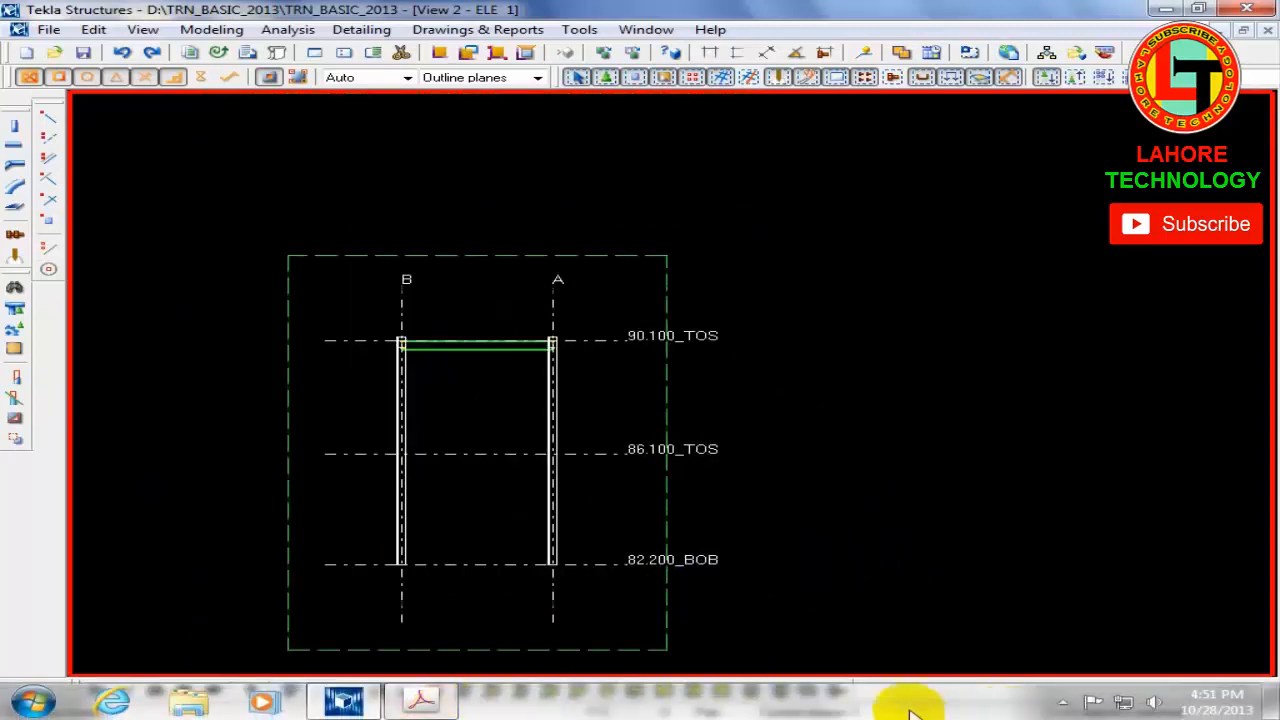
pyautogui.click(1062, 704)
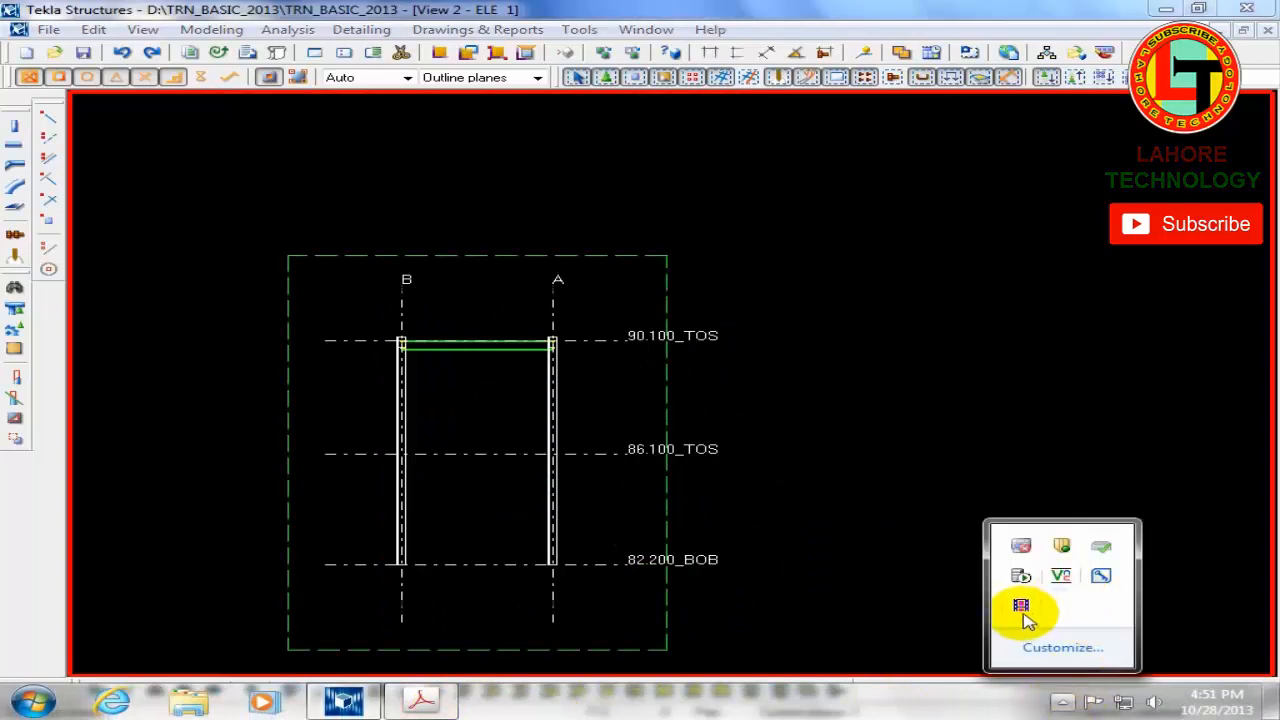